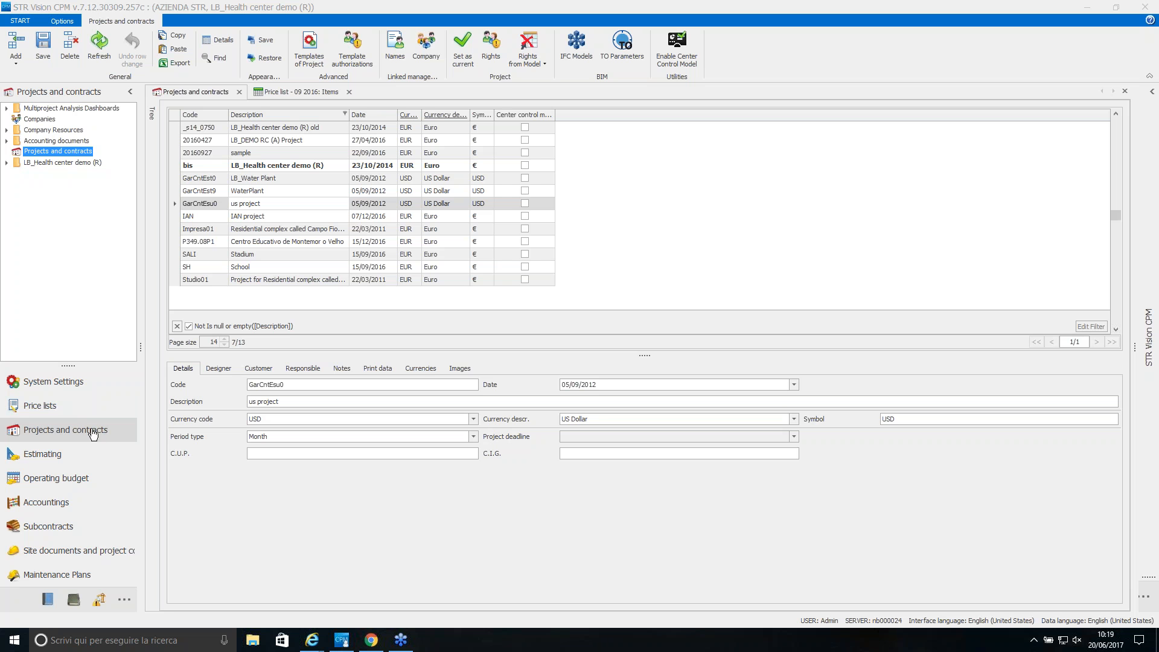
pyautogui.click(55, 461)
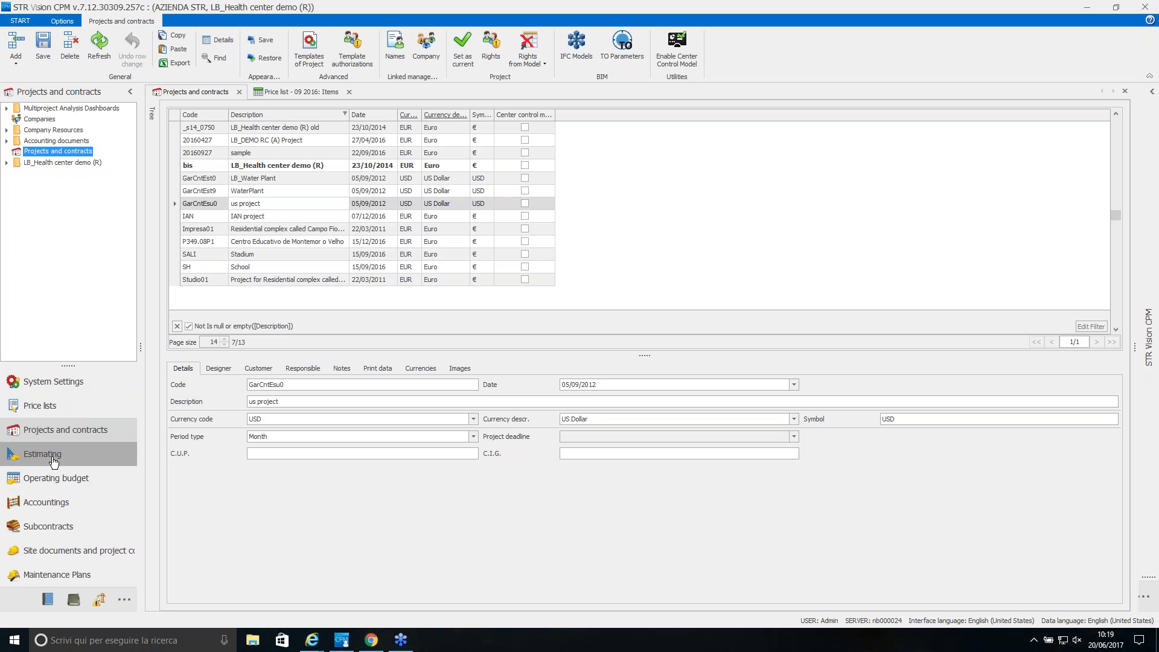
pyautogui.click(81, 505)
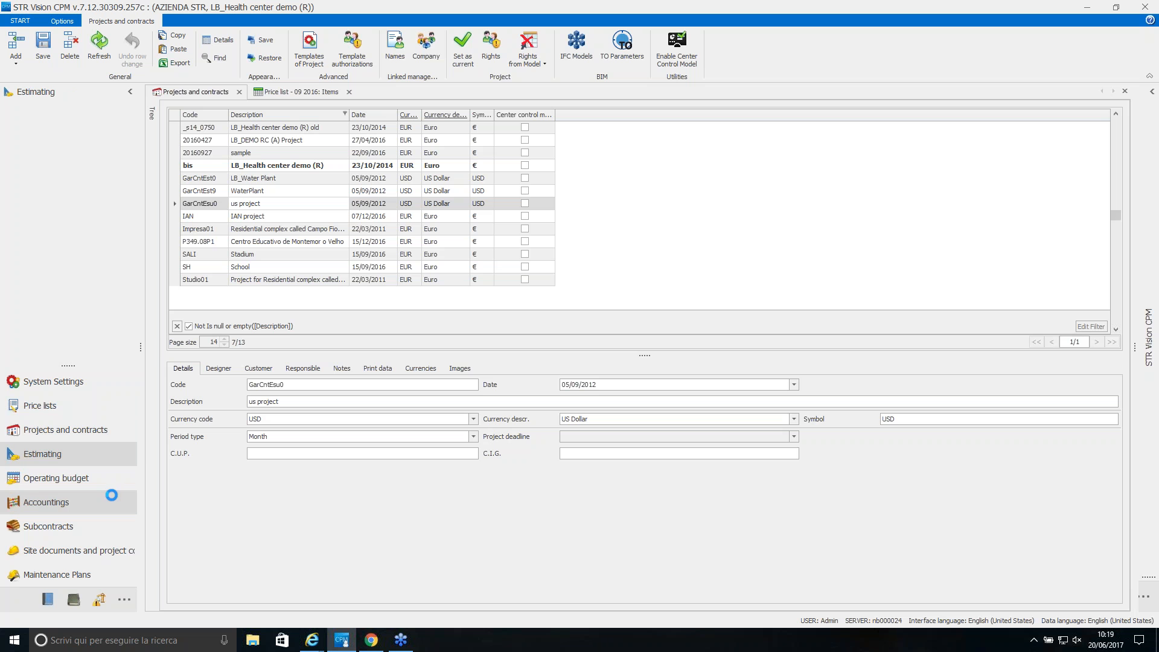
pyautogui.click(69, 440)
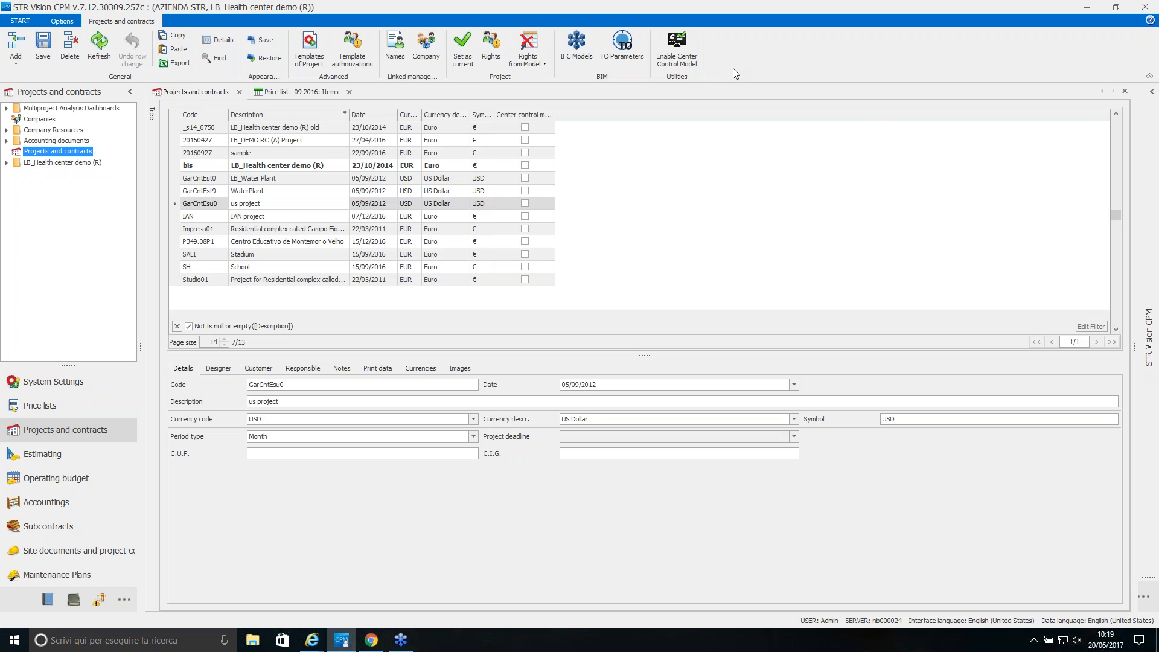
pyautogui.click(1148, 263)
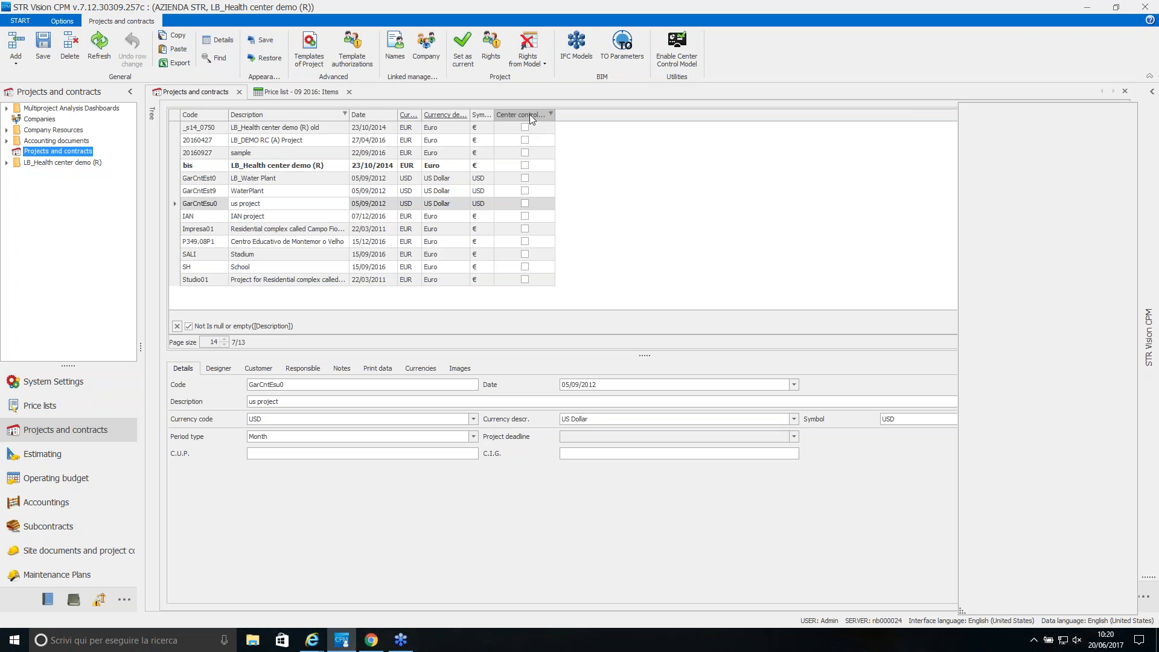
# Remove the Center control model column from the projects list and move the currency symbol column between Description and Date.
pyautogui.moveTo(530, 114); pyautogui.dragTo(565, 90)
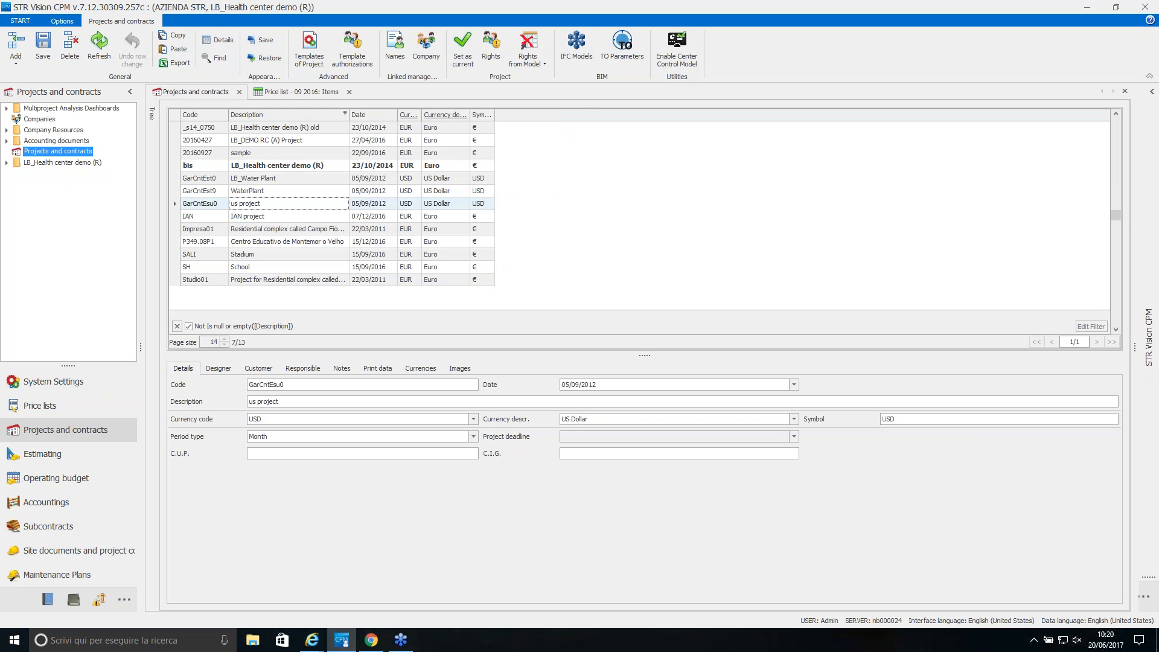
pyautogui.moveTo(487, 119); pyautogui.dragTo(368, 120)
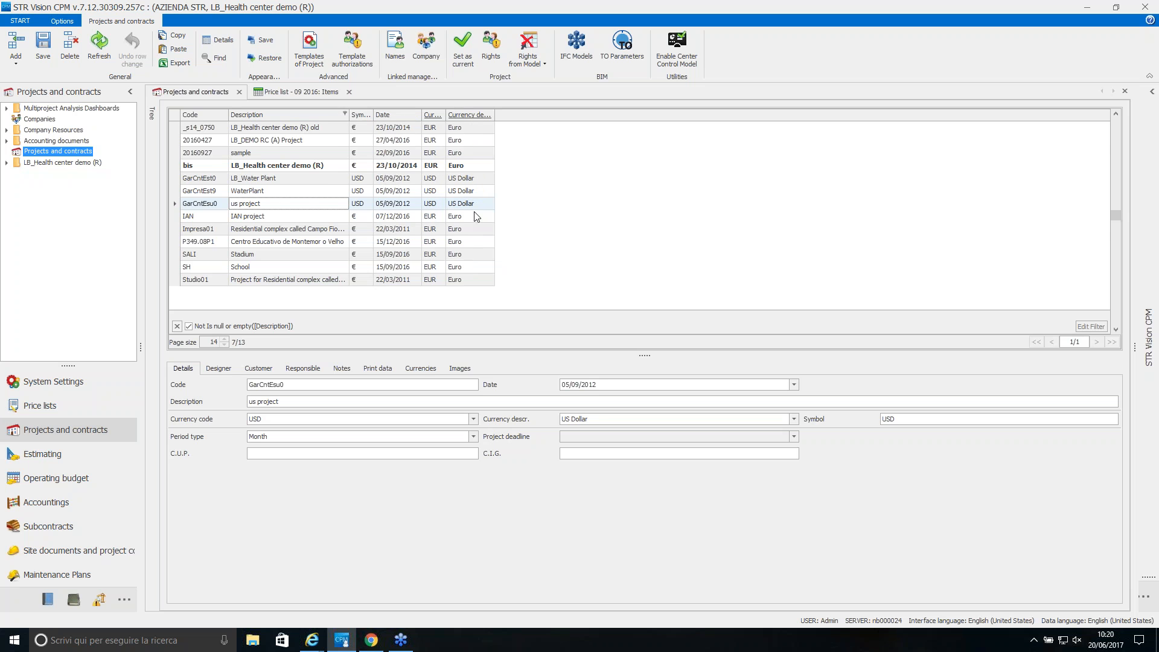
# Check the Description column's filter values and sort the projects list by code in ascending order.
pyautogui.click(345, 114)
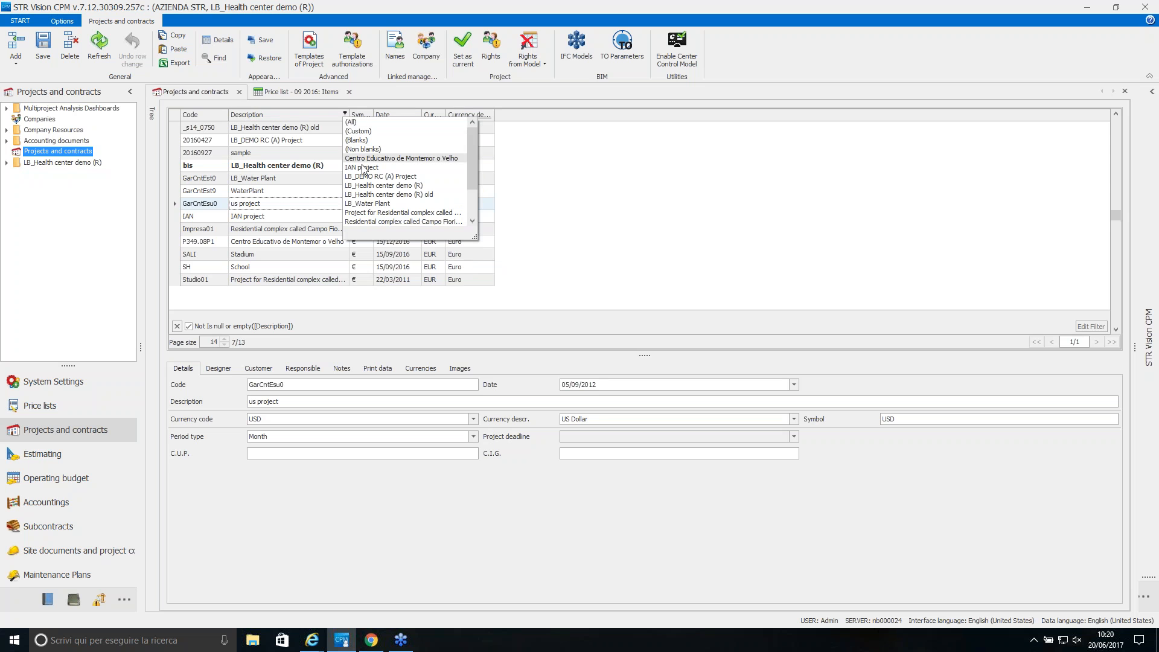
pyautogui.click(212, 115)
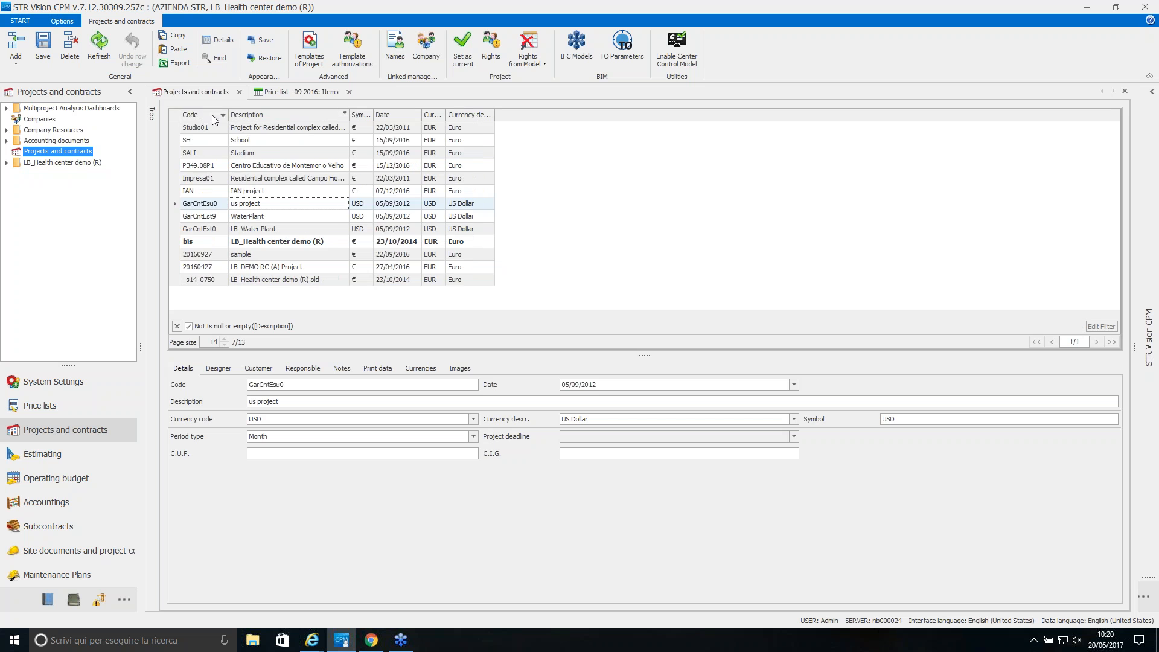
pyautogui.click(212, 114)
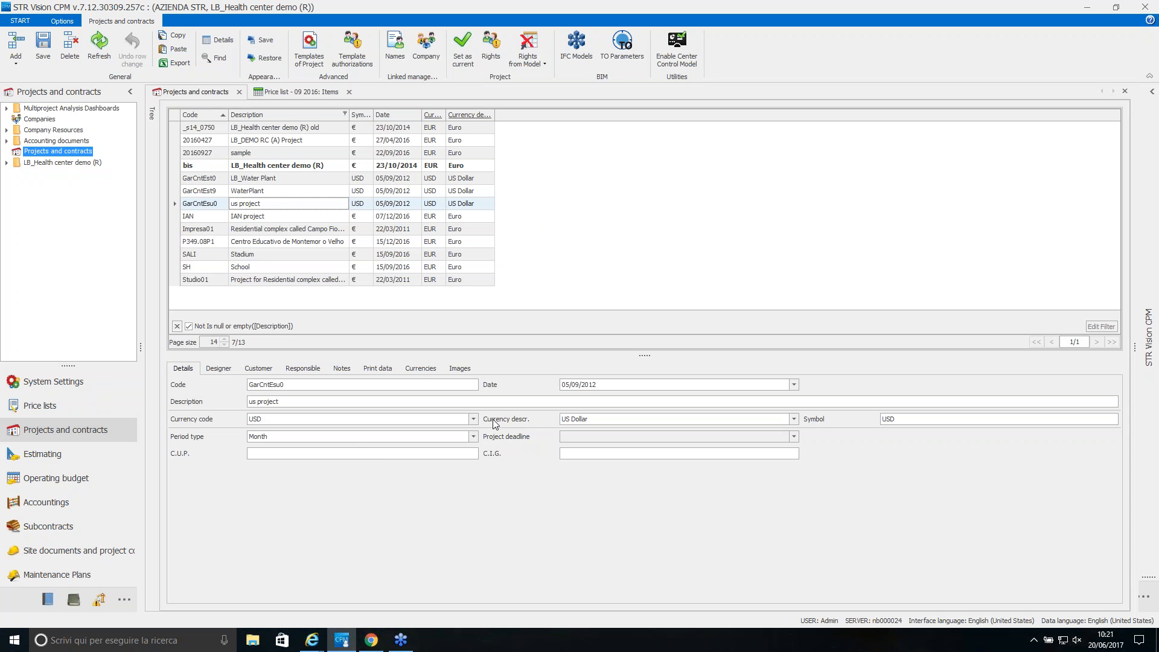
# Review the designer, customer, responsible, notes, print data and currencies information of the LB_Health center demo (R) project.
pyautogui.click(177, 165)
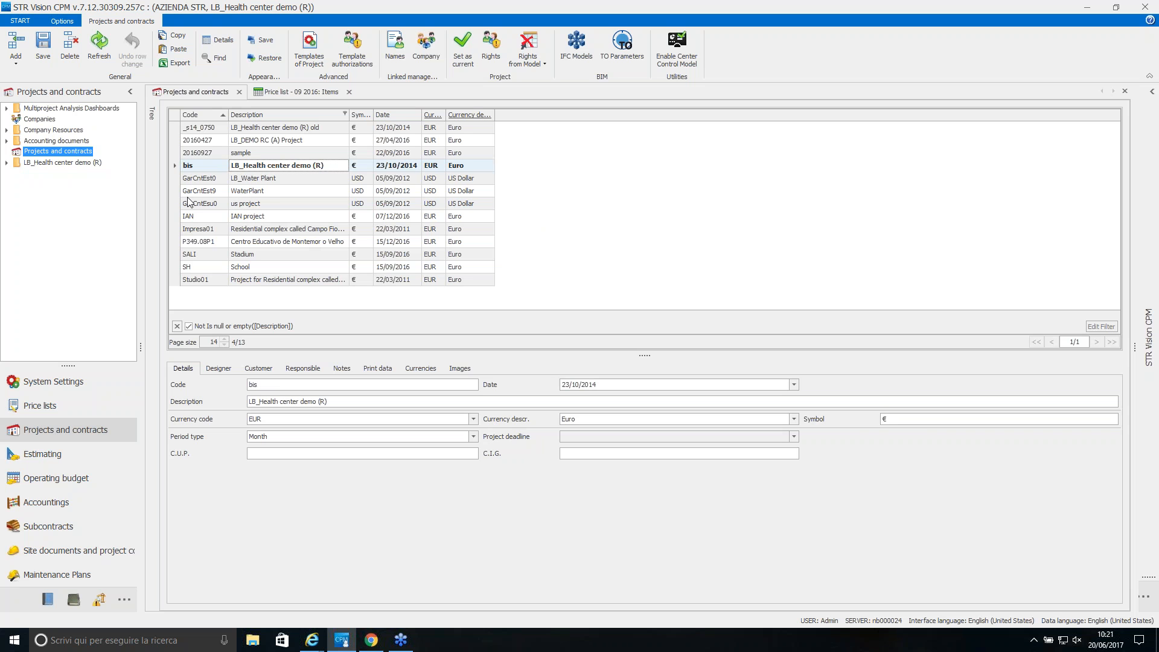
pyautogui.click(228, 373)
pyautogui.click(266, 370)
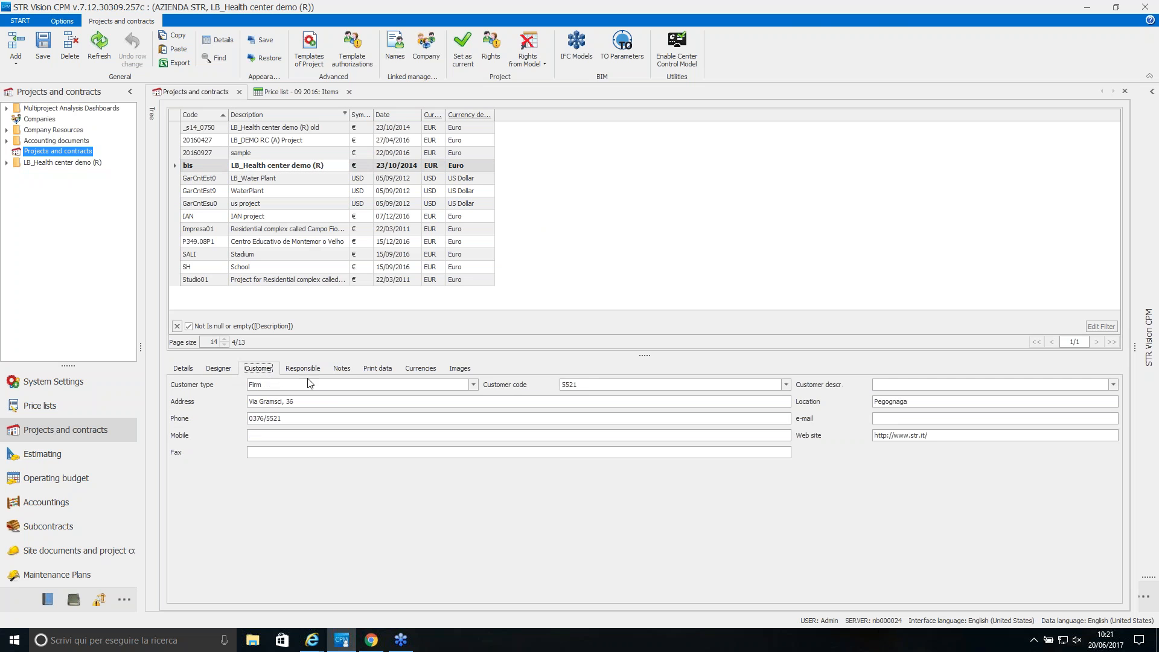
pyautogui.click(304, 371)
pyautogui.click(342, 371)
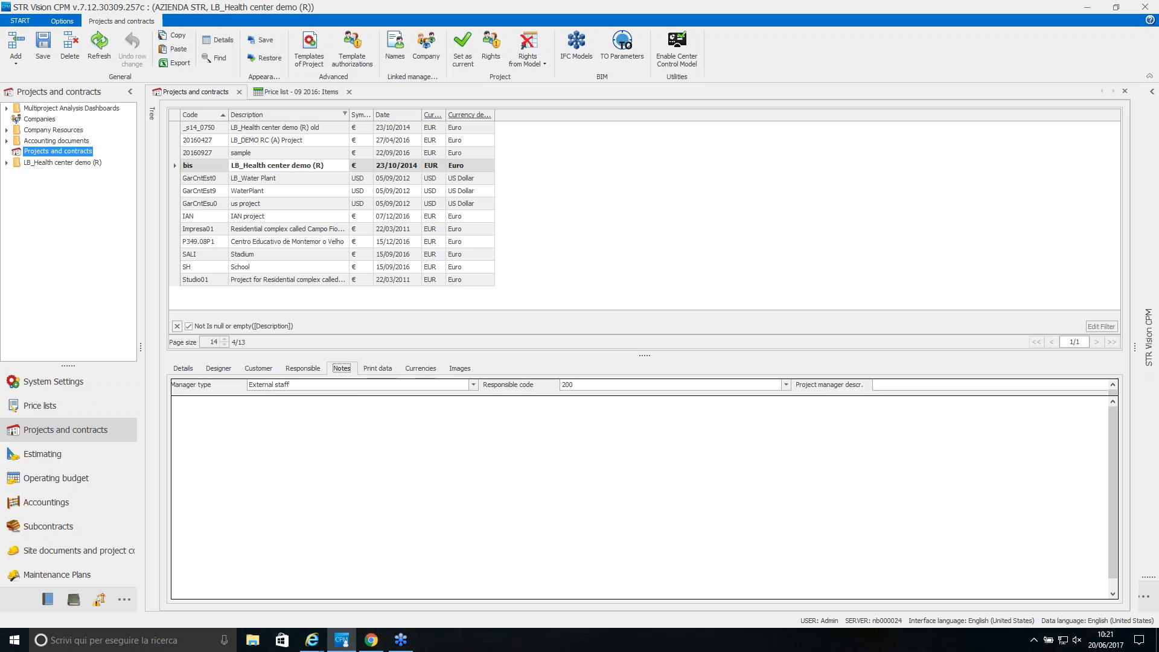
pyautogui.click(392, 370)
pyautogui.click(414, 371)
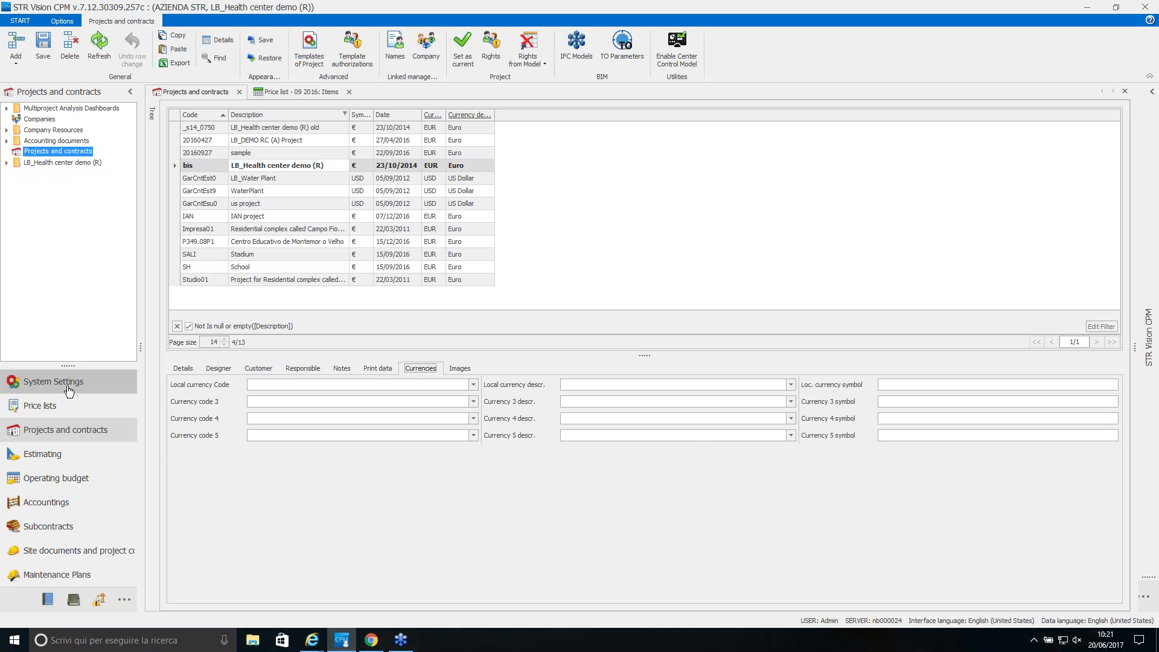
# Look at the Access Control entries for users and roles in the System Settings.
pyautogui.click(92, 391)
pyautogui.click(7, 130)
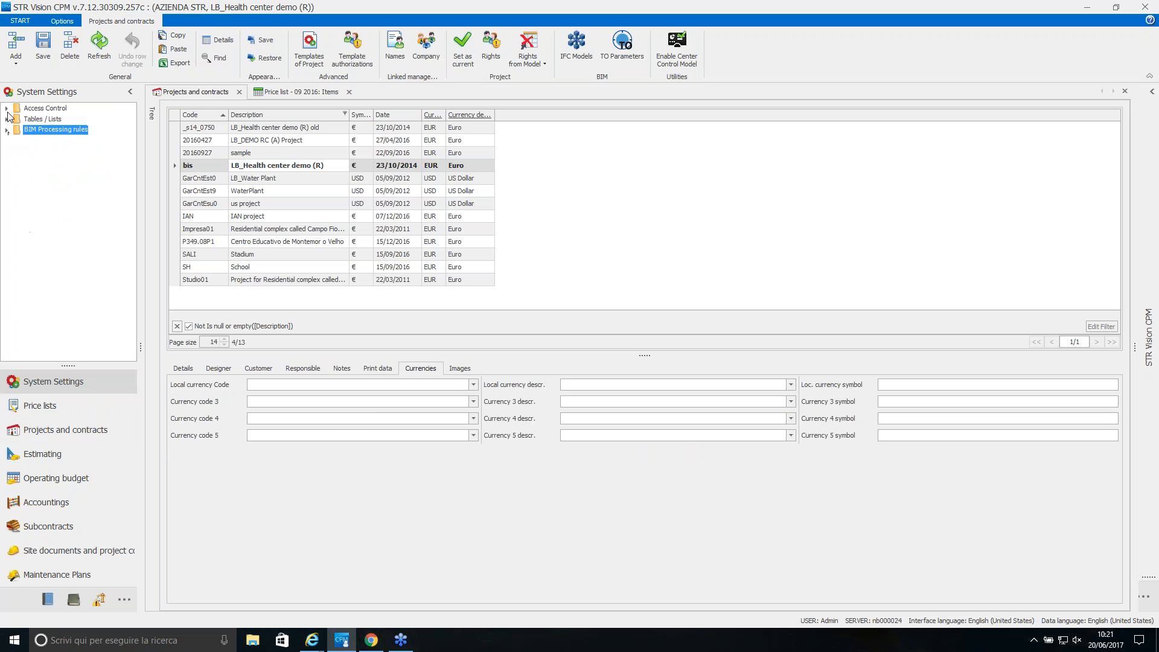
pyautogui.click(6, 109)
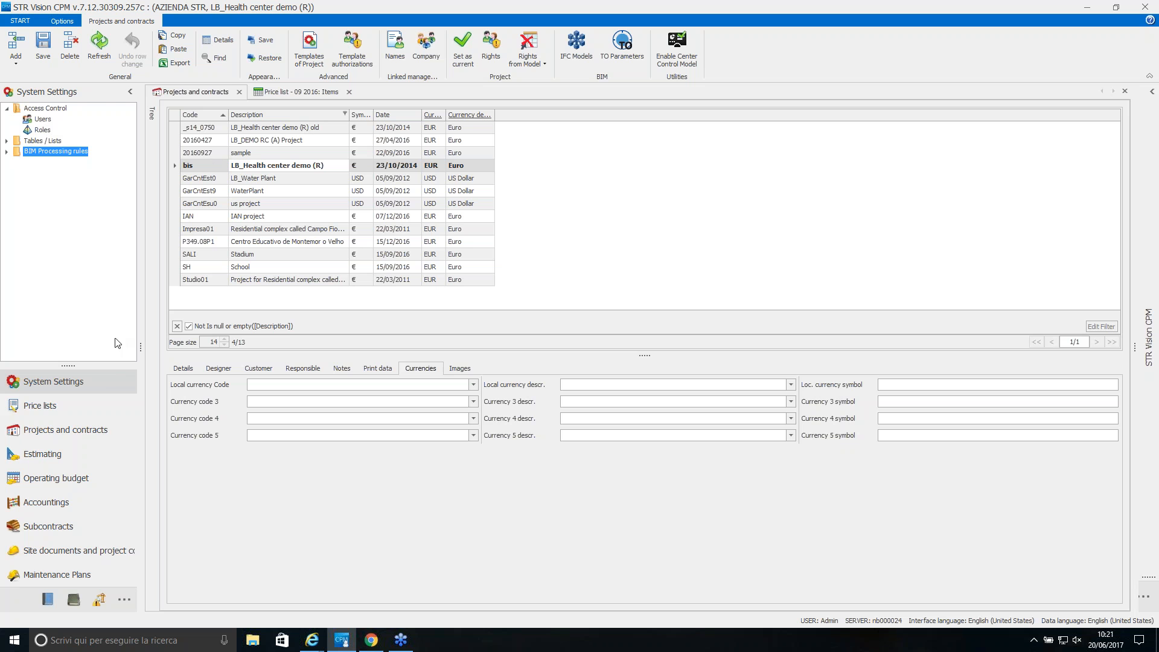
# Examine the user and role rights of the Projects and contracts node, leaving them unsaved.
pyautogui.click(98, 429)
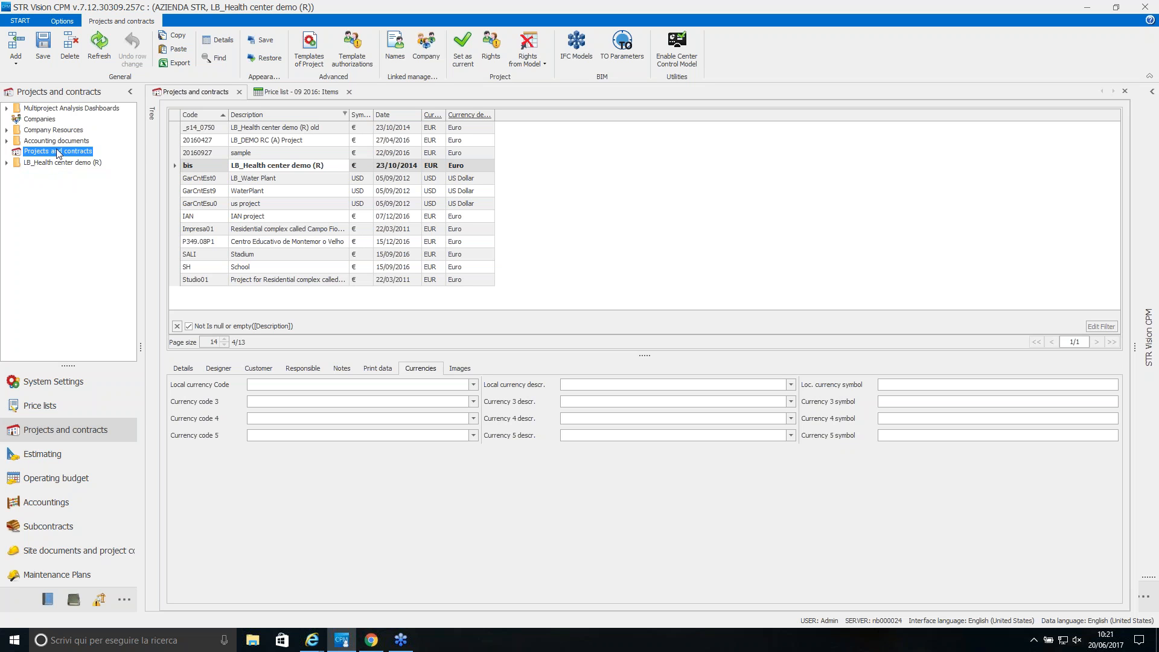
pyautogui.rightClick(83, 151)
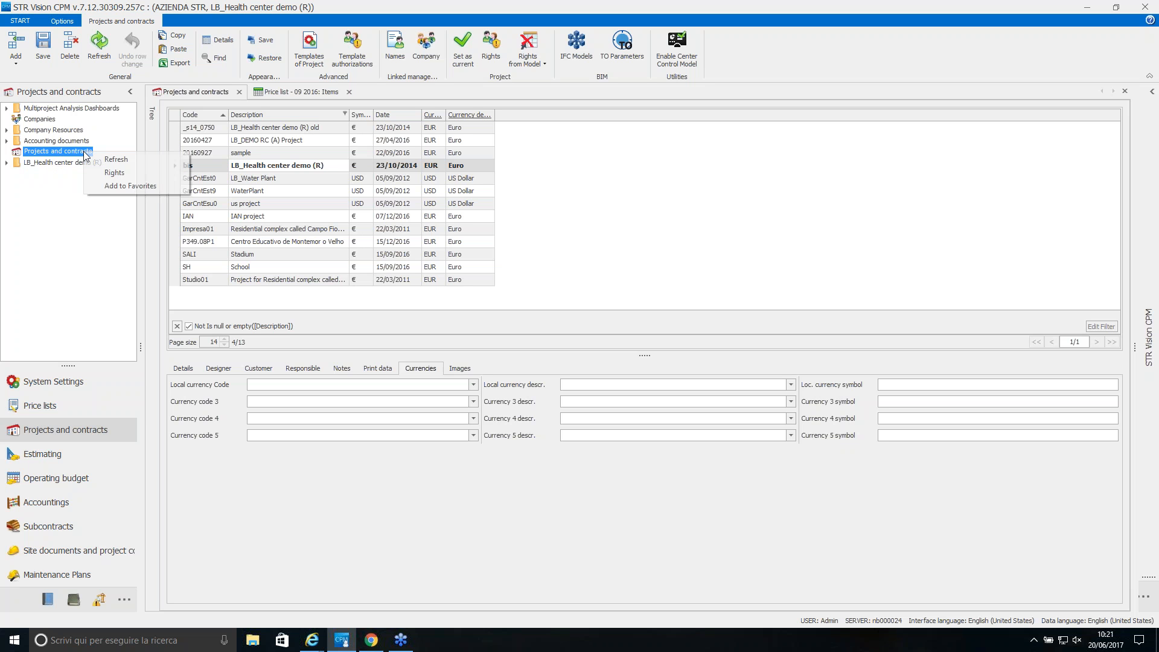
pyautogui.click(114, 173)
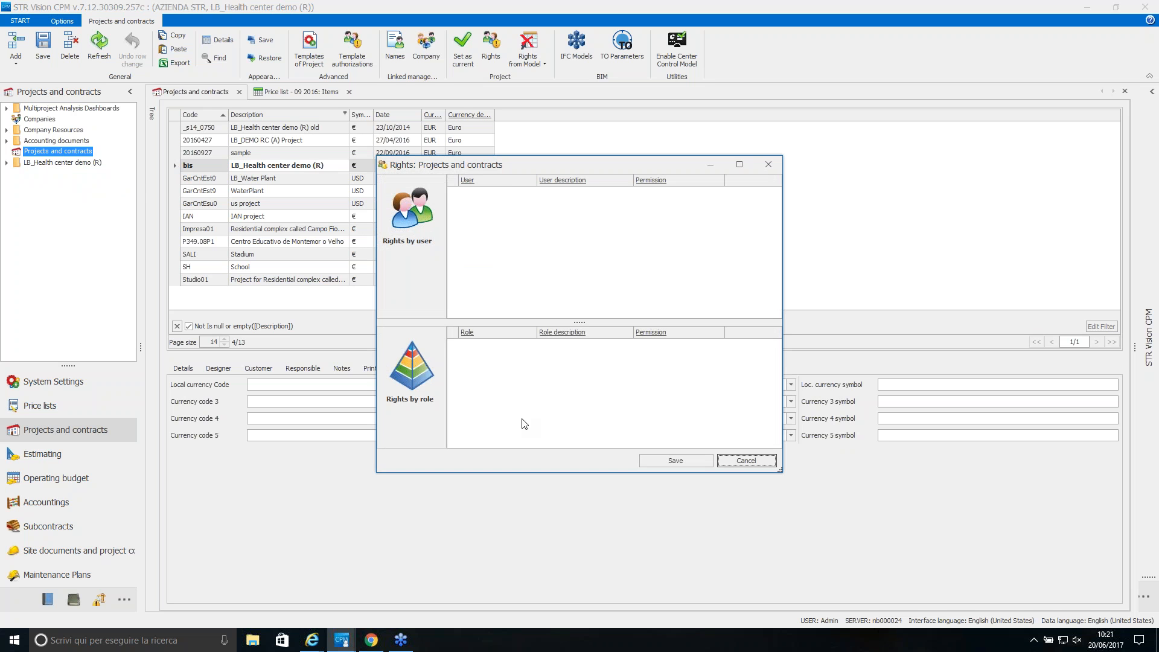
pyautogui.click(768, 164)
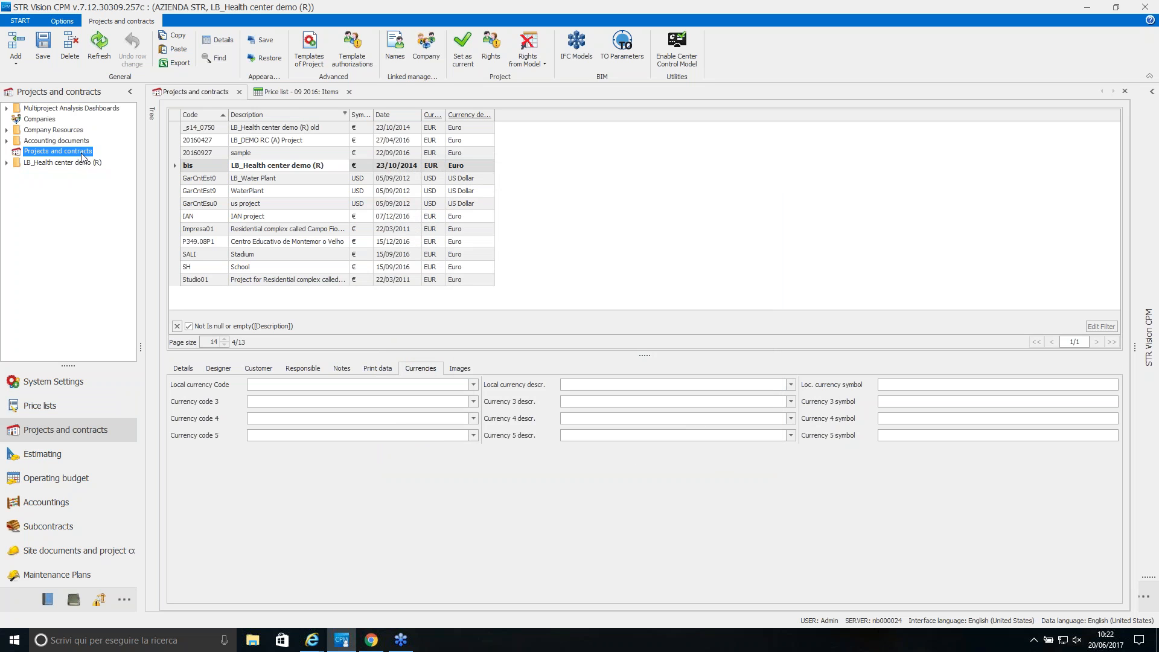
# Create a project with code newp and description "new project - webinar 20062017" from the Project/order standard template and set it as current.
pyautogui.click(19, 61)
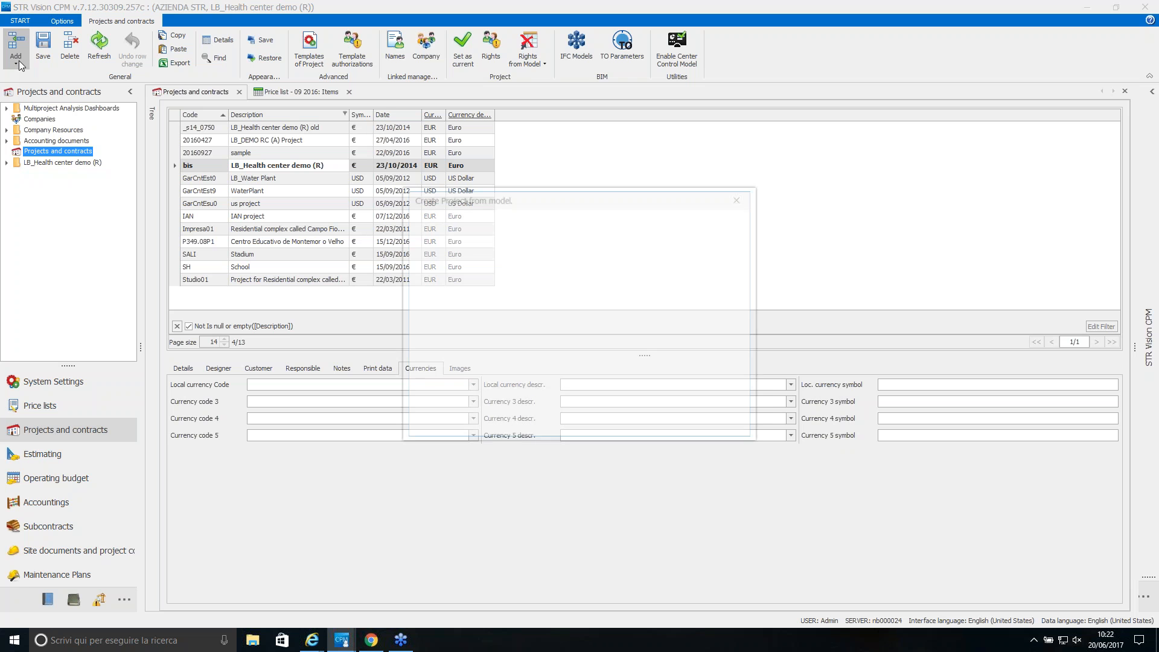
pyautogui.click(676, 429)
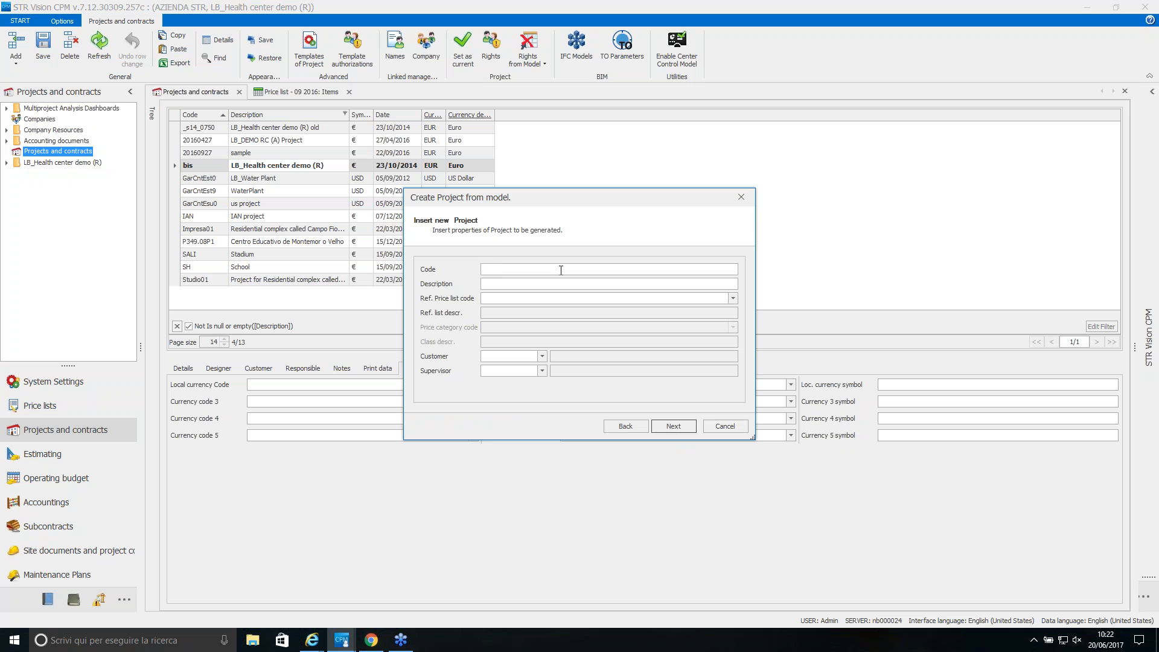
pyautogui.write('newnew project - webinar 20062017')
pyautogui.click(686, 425)
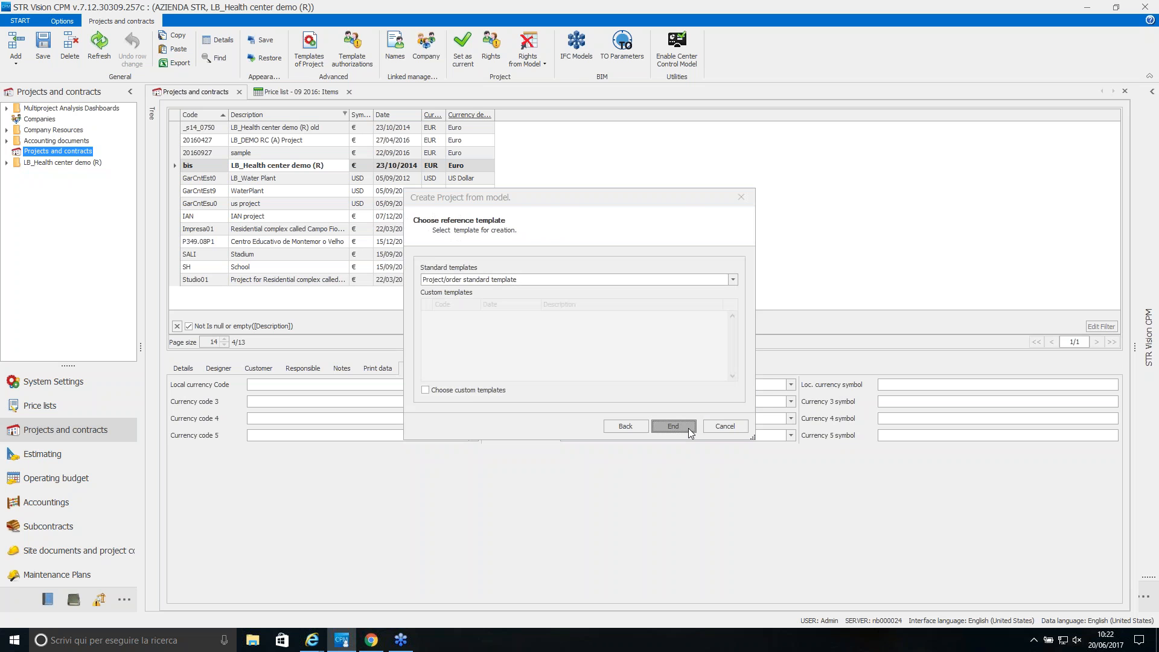
pyautogui.click(688, 429)
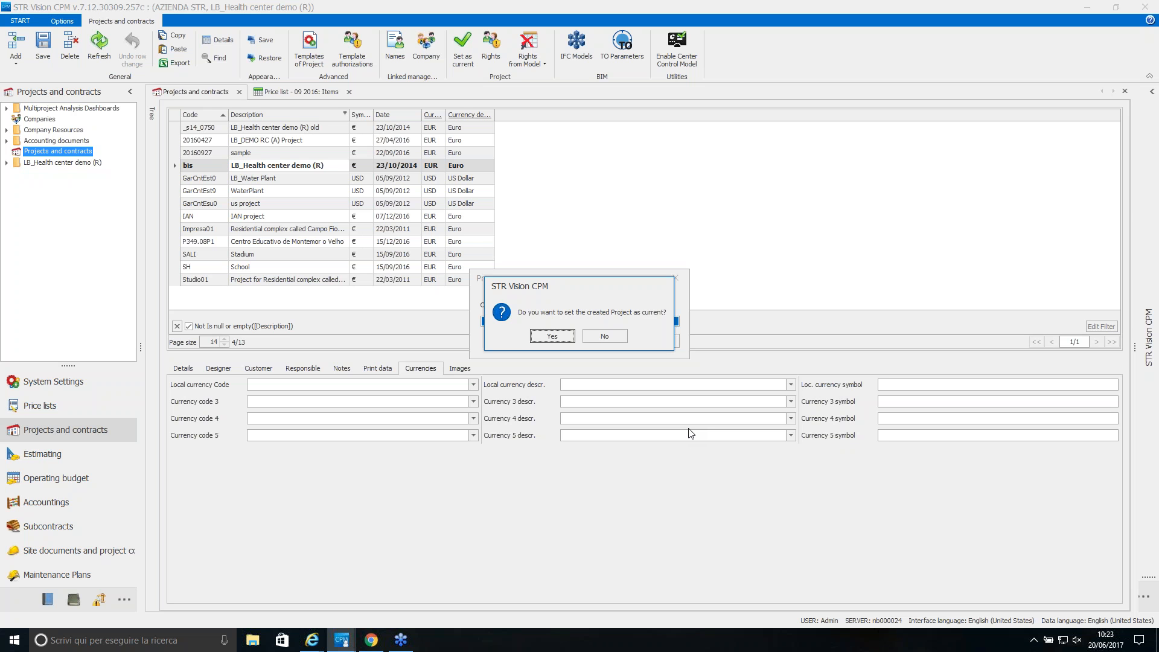
pyautogui.click(566, 336)
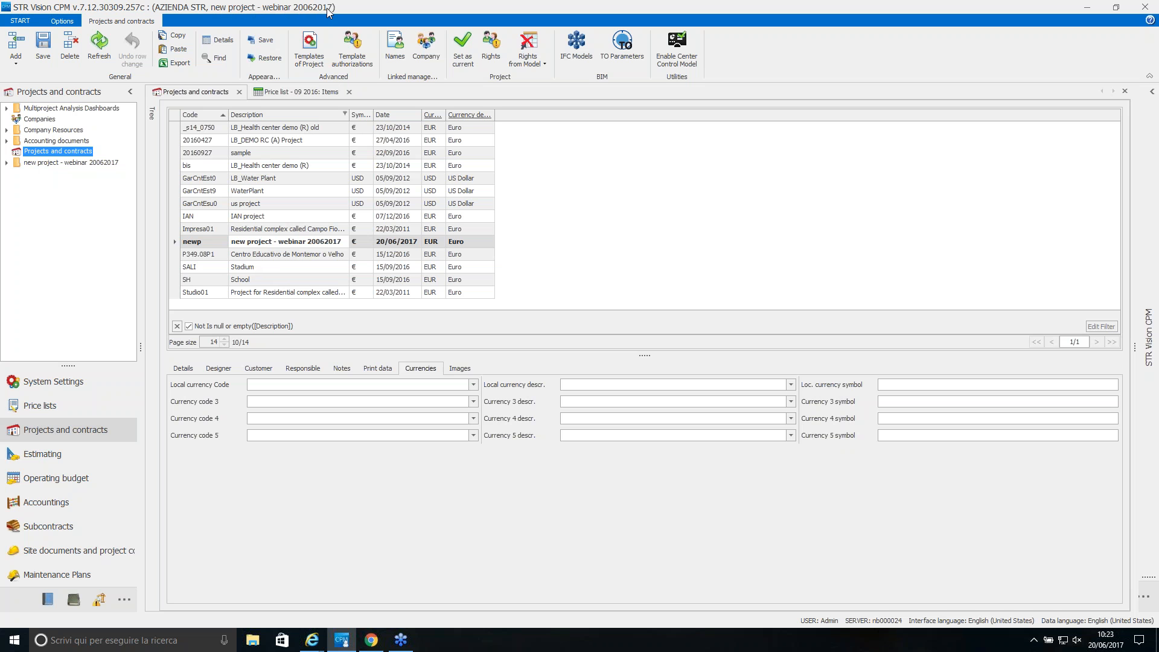
# Set the LB_Health center demo (R) project with code bis as the current project.
pyautogui.click(336, 166)
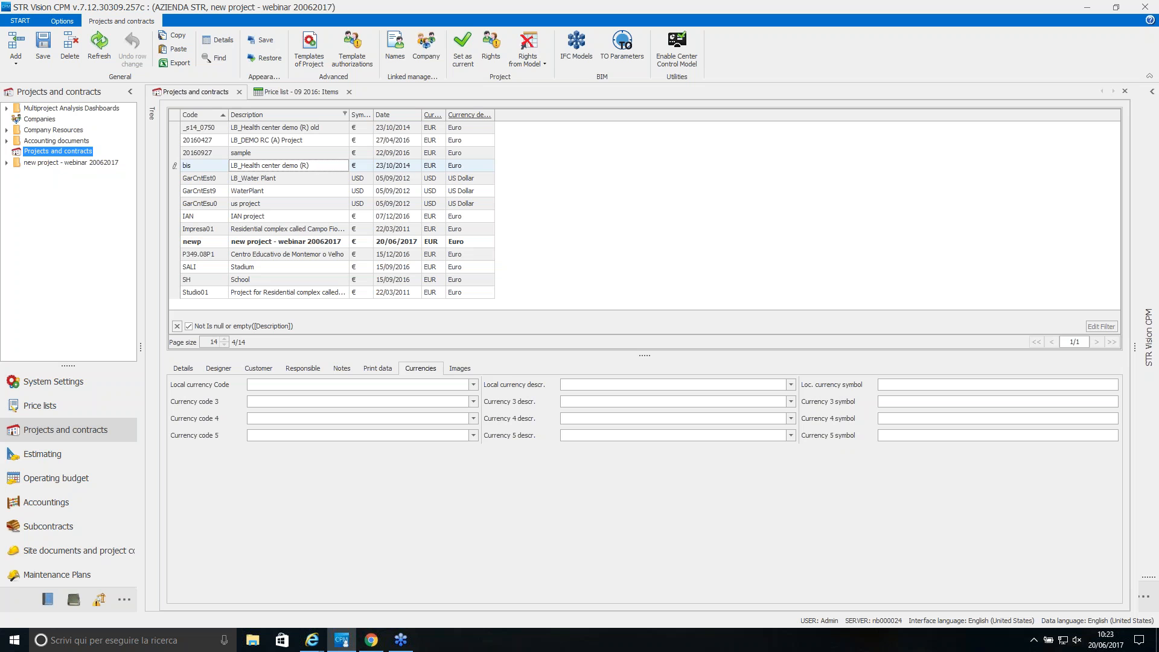
pyautogui.click(462, 49)
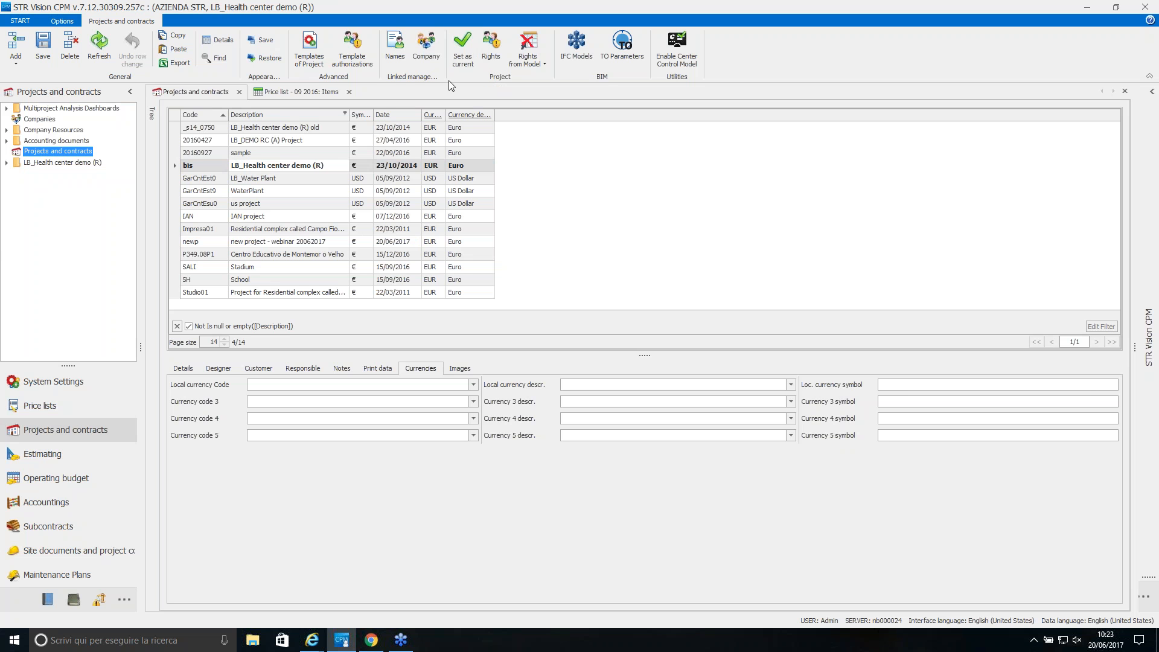
# Open the items of the Price list - 09 2016 price list.
pyautogui.click(81, 411)
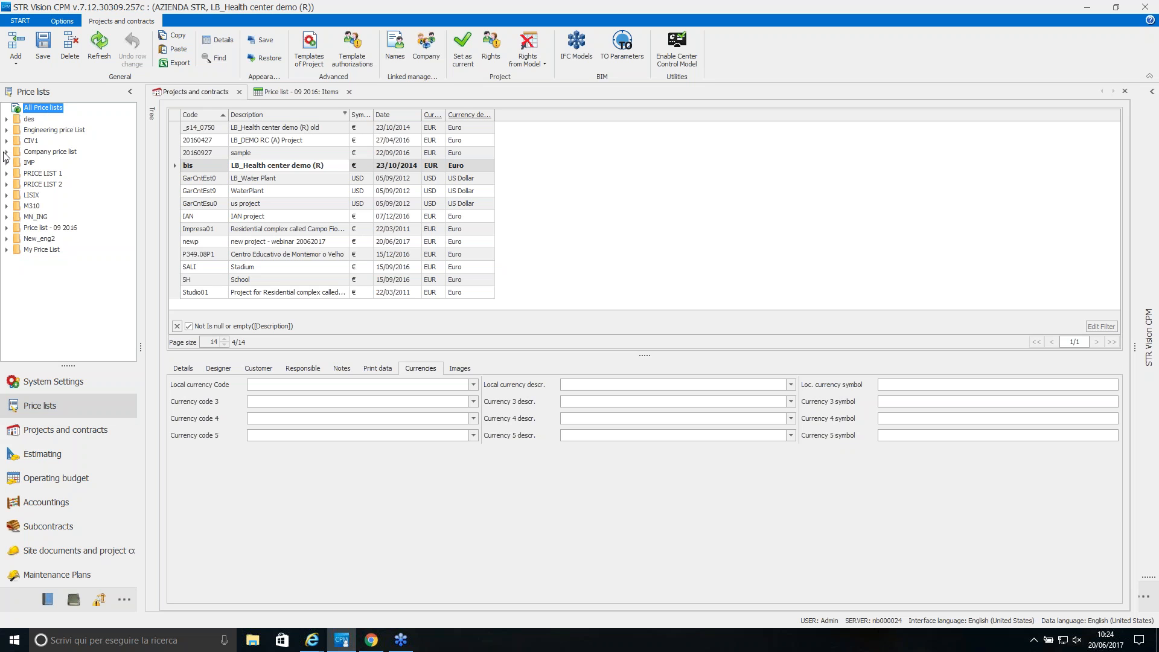
pyautogui.click(6, 228)
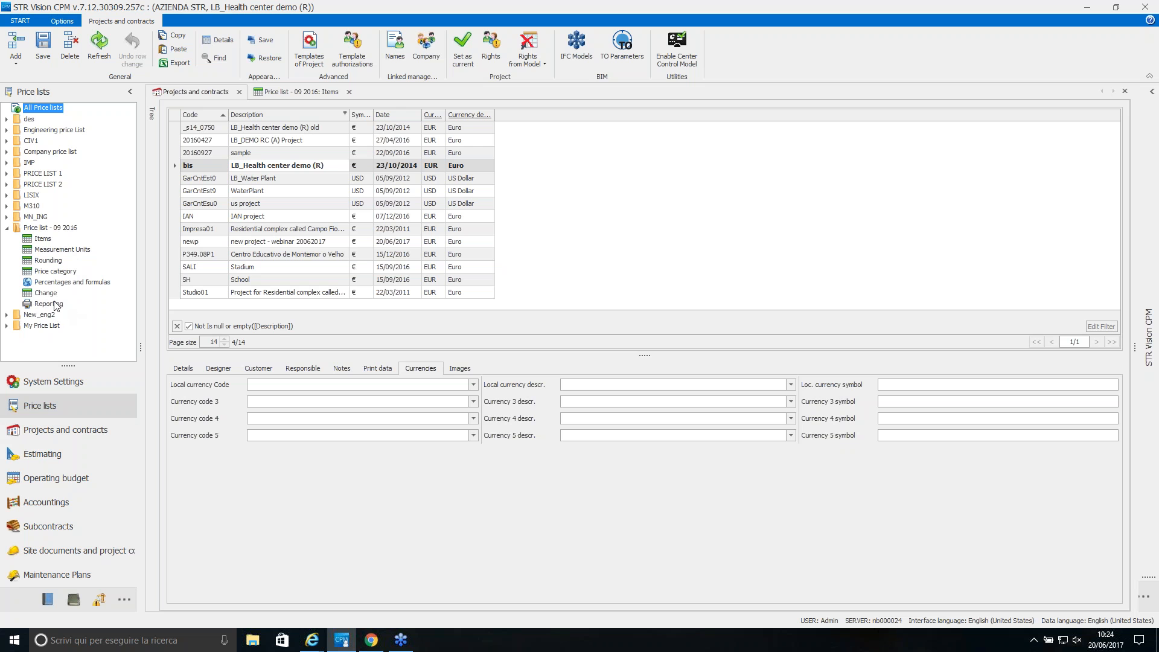
pyautogui.click(43, 238)
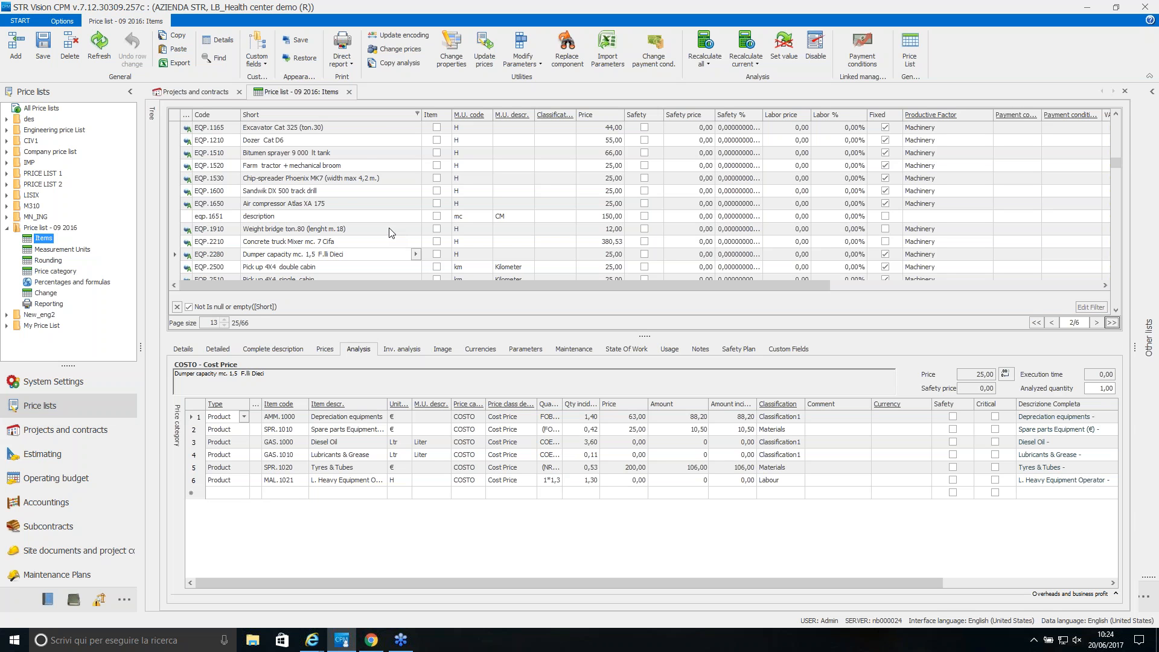
# Review the Bitumen sprayer item's details, descriptions, prices, analysis, inverse analysis, image, currencies, parameters and maintenance data.
pyautogui.click(365, 158)
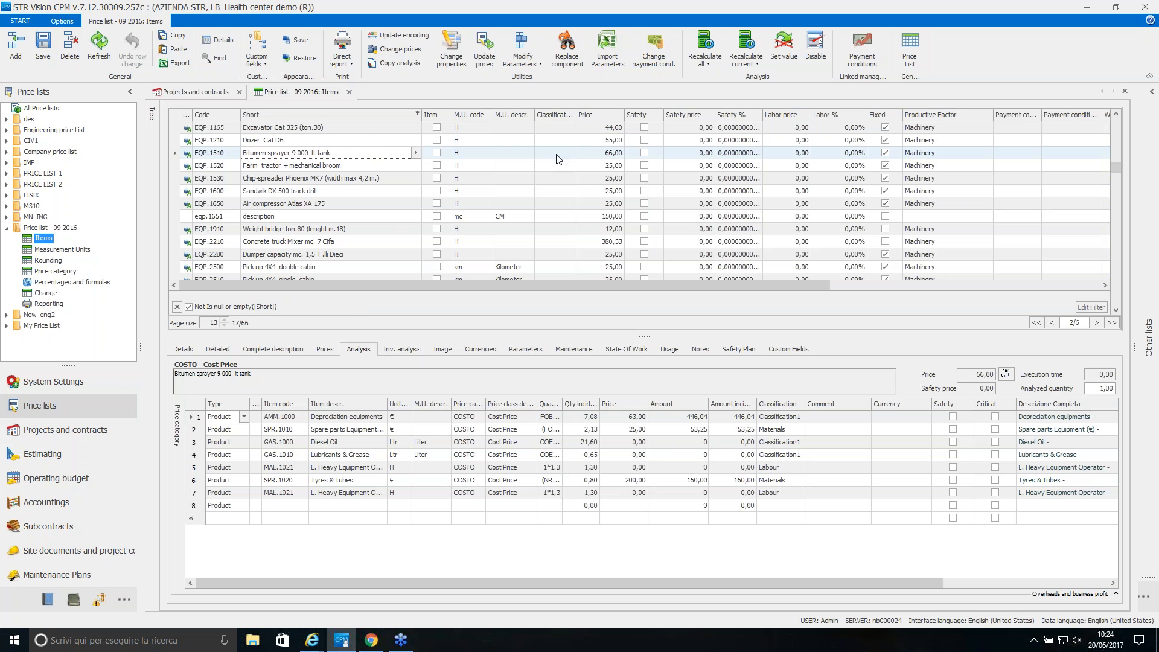
pyautogui.click(190, 350)
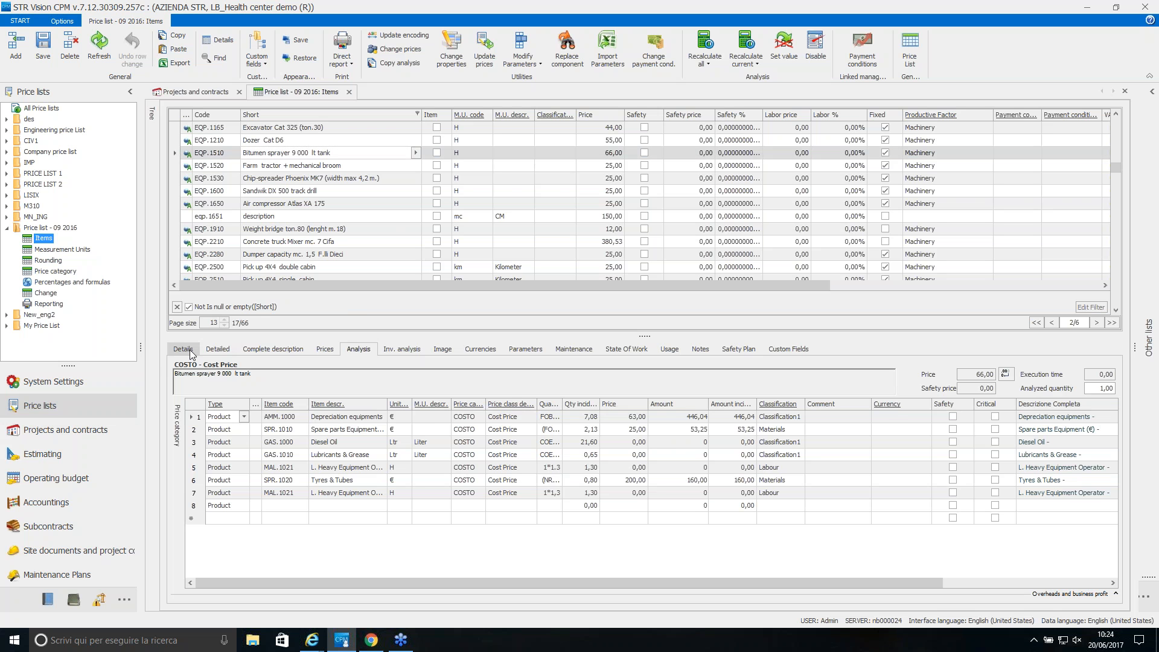
pyautogui.click(217, 349)
pyautogui.click(273, 349)
pyautogui.click(325, 350)
pyautogui.click(364, 353)
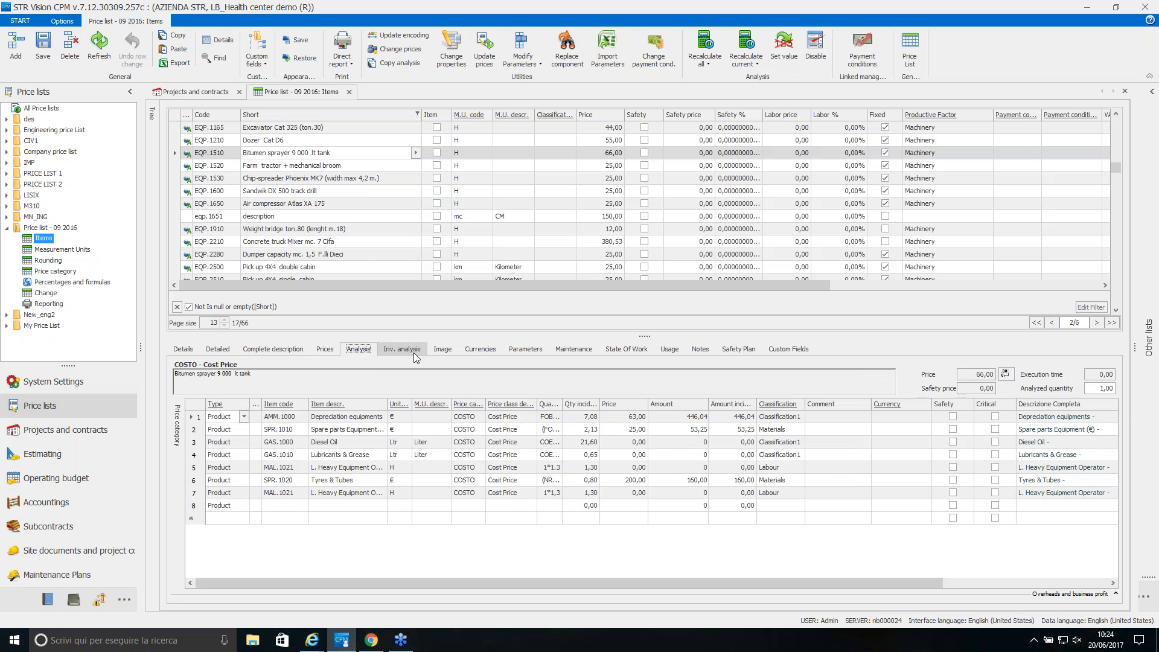
pyautogui.click(414, 353)
pyautogui.click(442, 350)
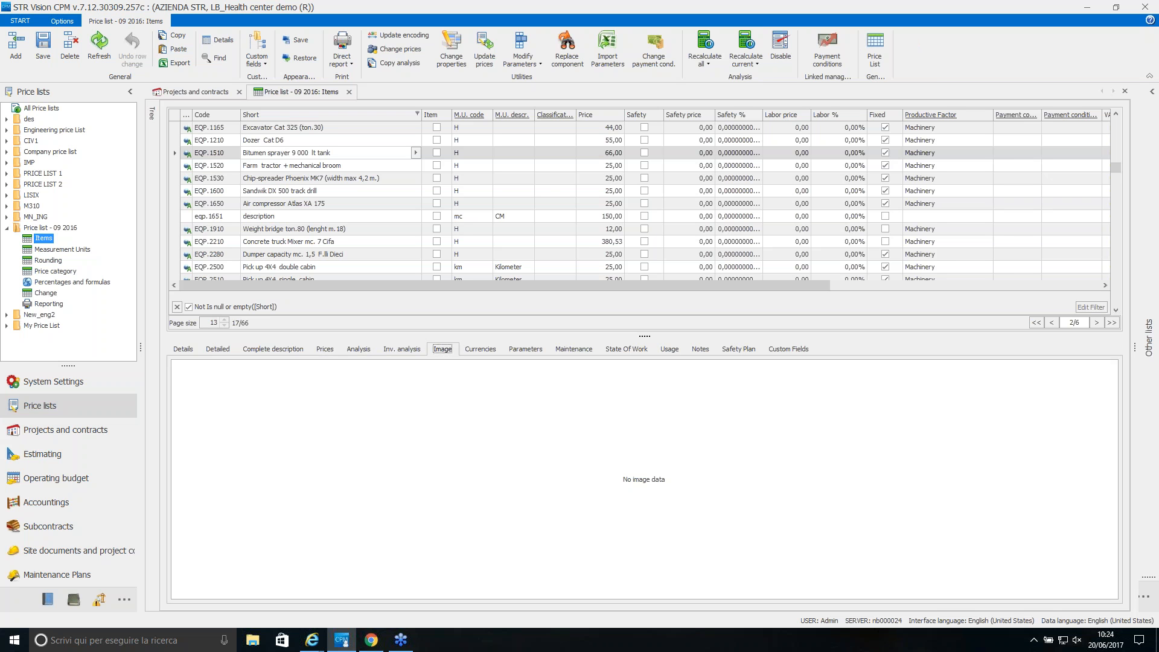
pyautogui.click(481, 348)
pyautogui.click(531, 350)
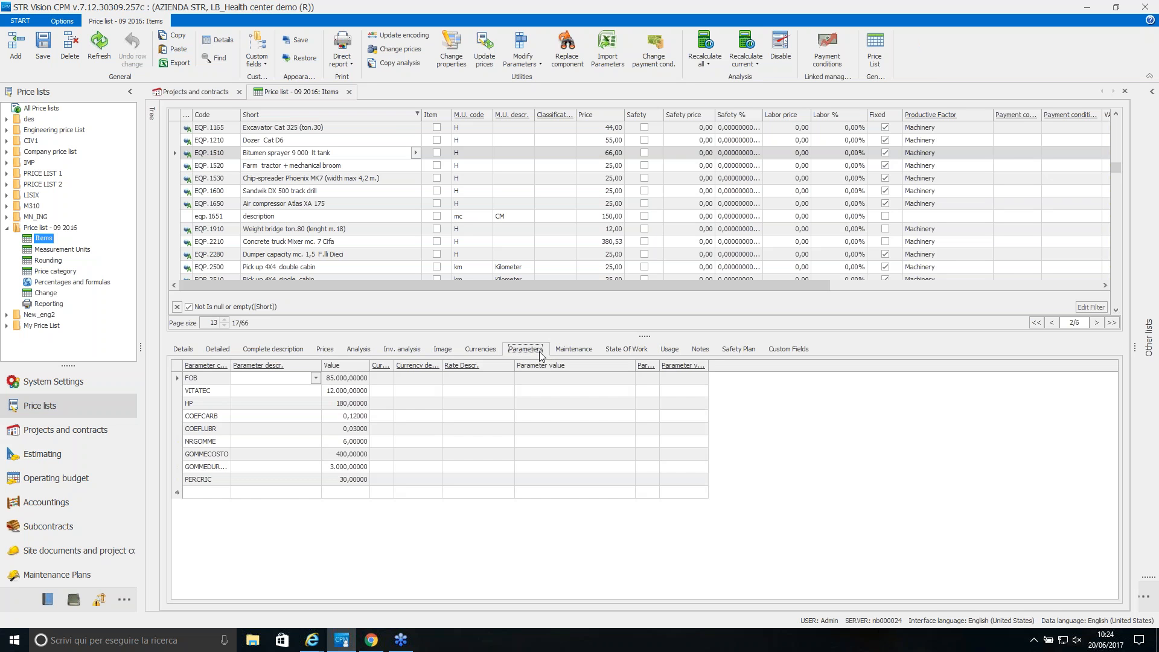
pyautogui.click(571, 351)
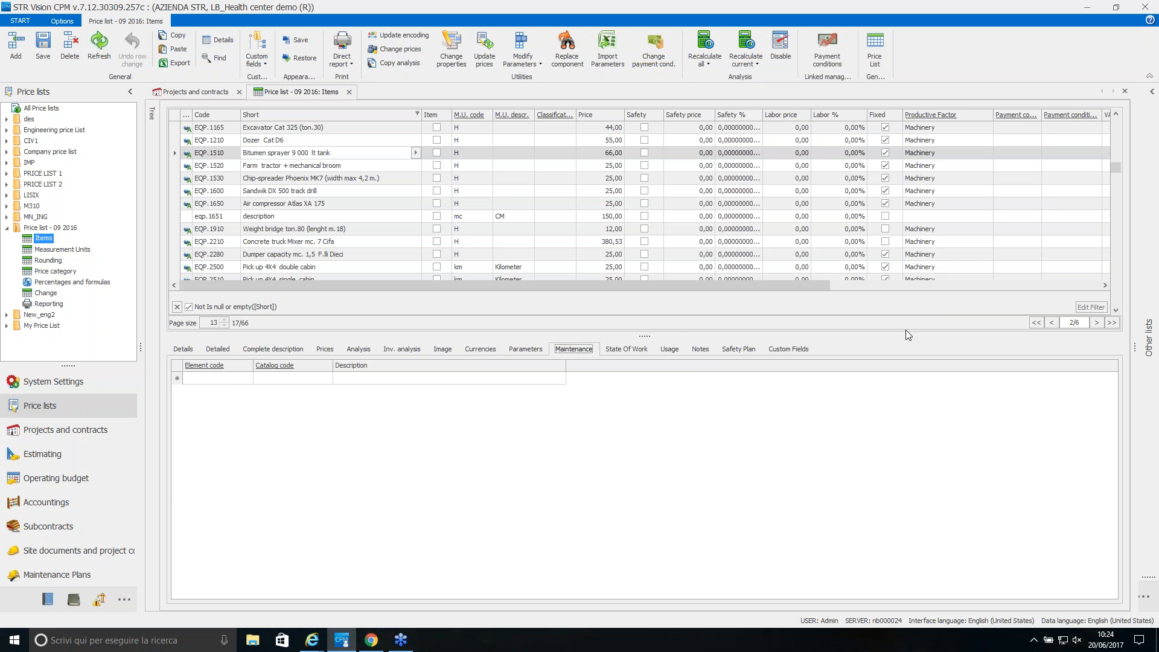
# Add a new item at the end of the price list with code TRN.1111 and short description REINFORCED CONCRETE.
pyautogui.click(1111, 323)
pyautogui.click(379, 131)
pyautogui.rightClick(381, 145)
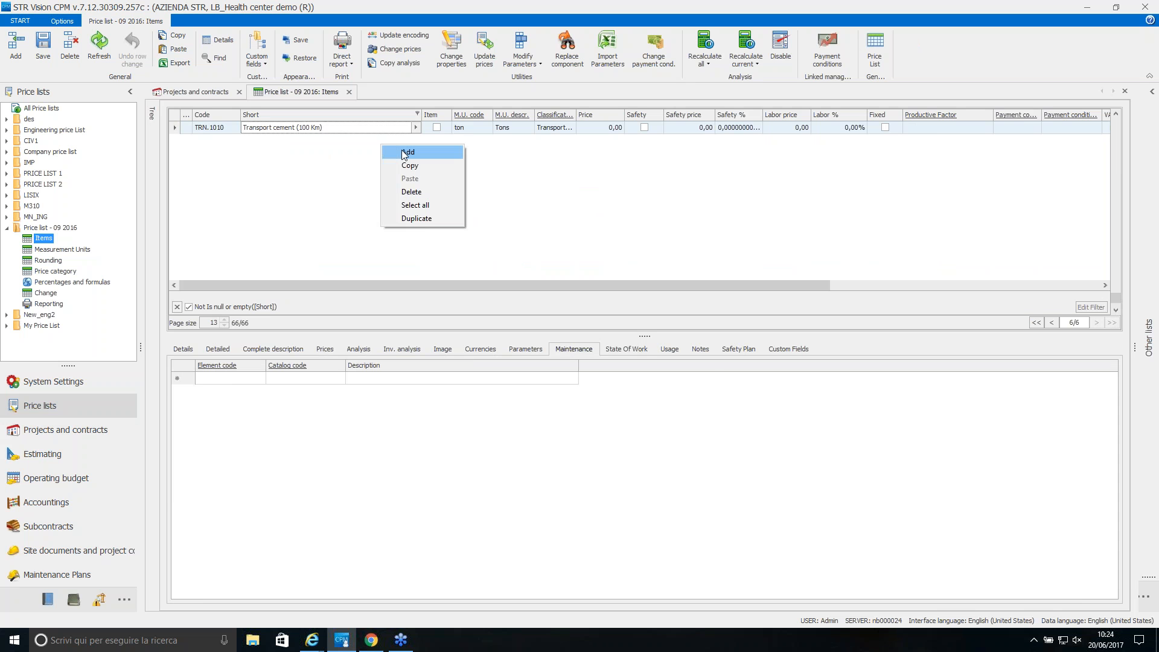
pyautogui.click(405, 153)
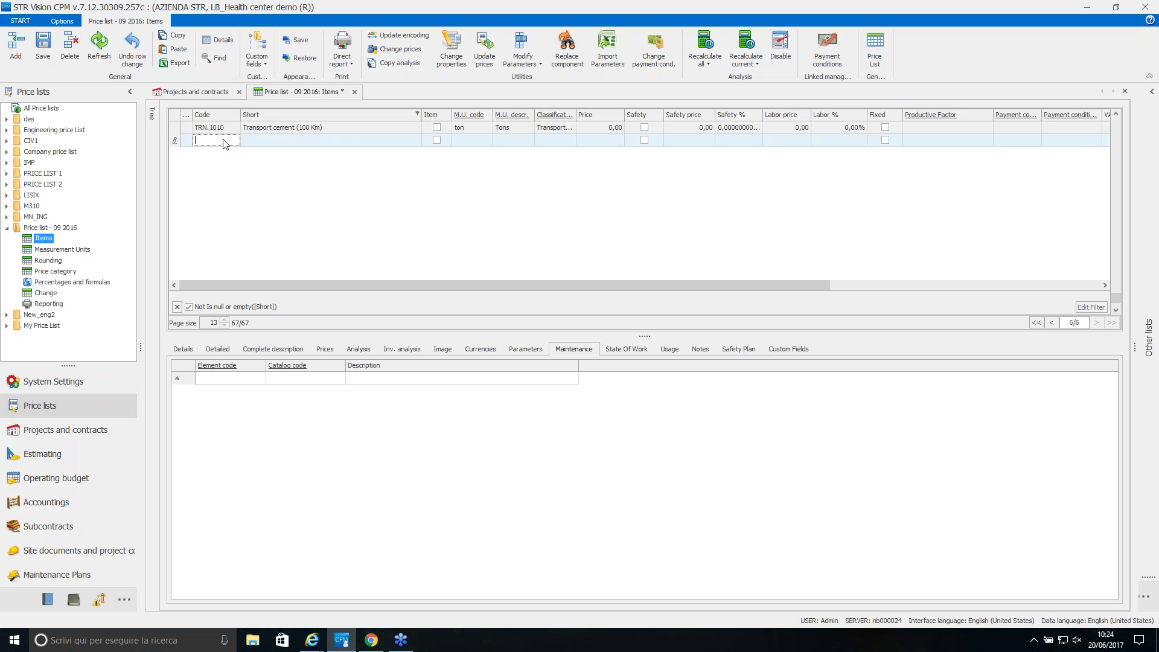
pyautogui.write('TRN.1111')
pyautogui.click(284, 140)
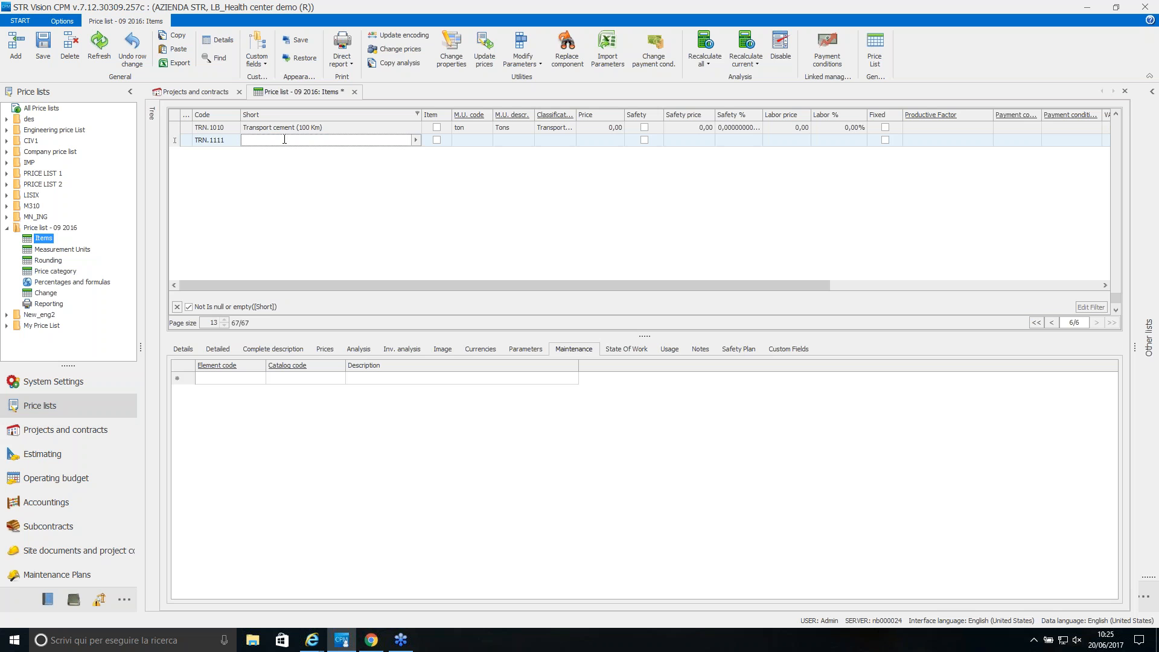
pyautogui.write('REINFORCED C')
pyautogui.write('OC')
pyautogui.write('NCRETE')
# Set the TRN.1111 item's measurement unit code to MC3 and its price to 120, and save the price list.
pyautogui.press('Tab')
pyautogui.press('Tab')
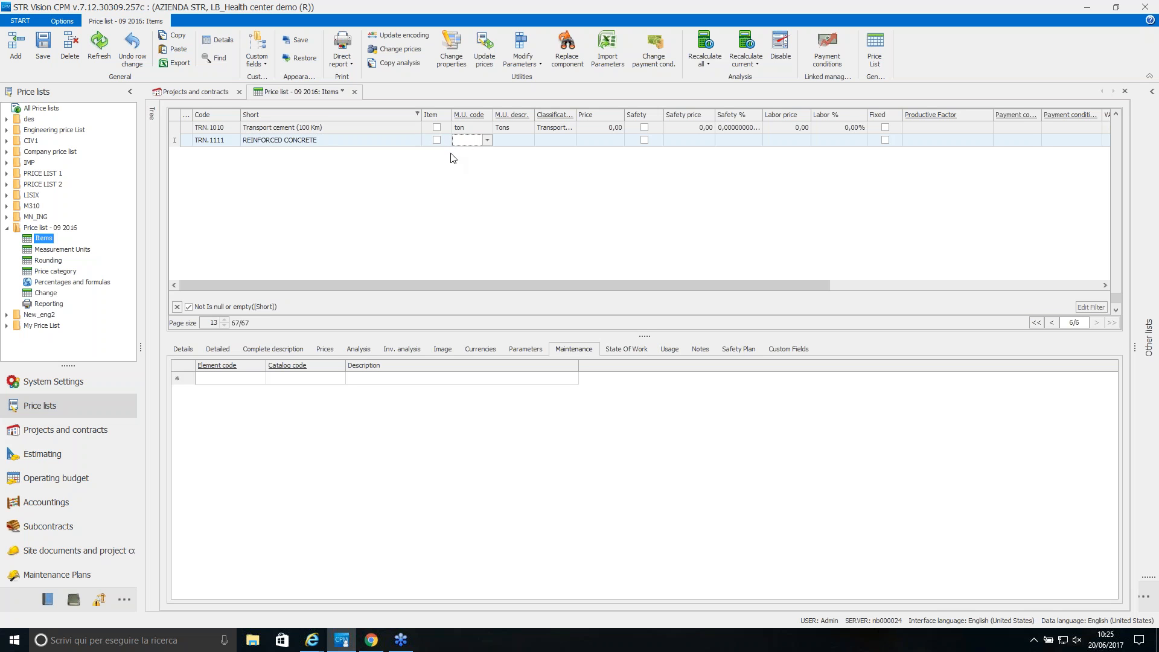
pyautogui.write('MC3')
pyautogui.press('Tab')
pyautogui.press('Tab')
pyautogui.press('Tab')
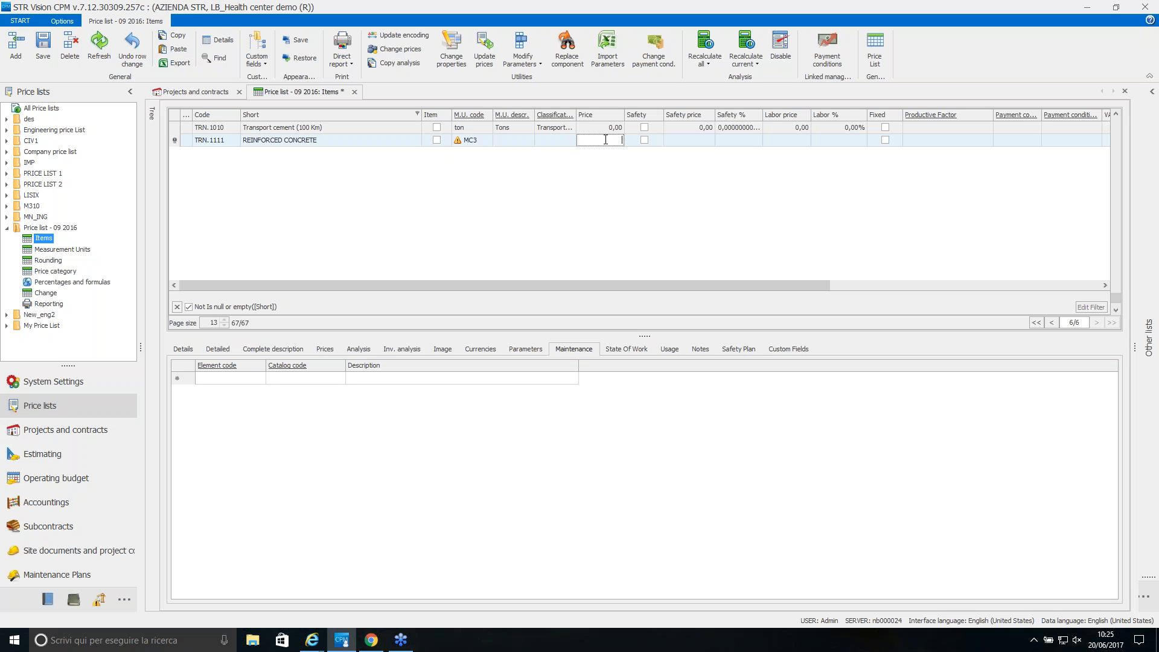
pyautogui.write('120,')
pyautogui.click(43, 46)
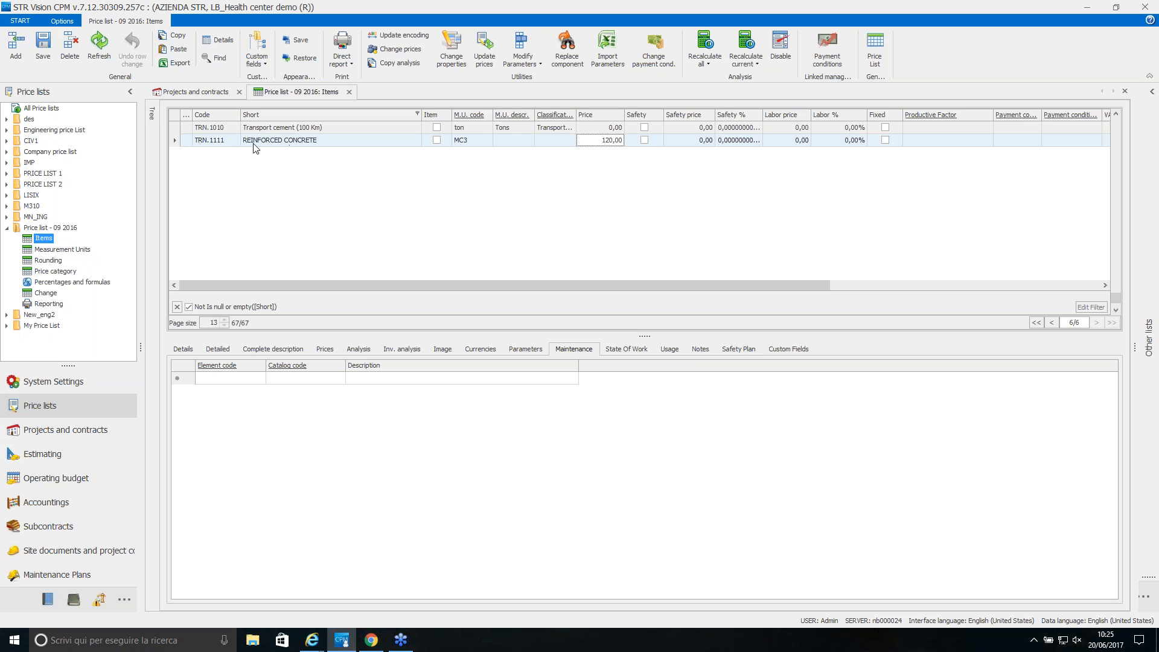
# Export the price list items to an Excel file named PRICE LIST on the Desktop and open the exported document.
pyautogui.click(180, 64)
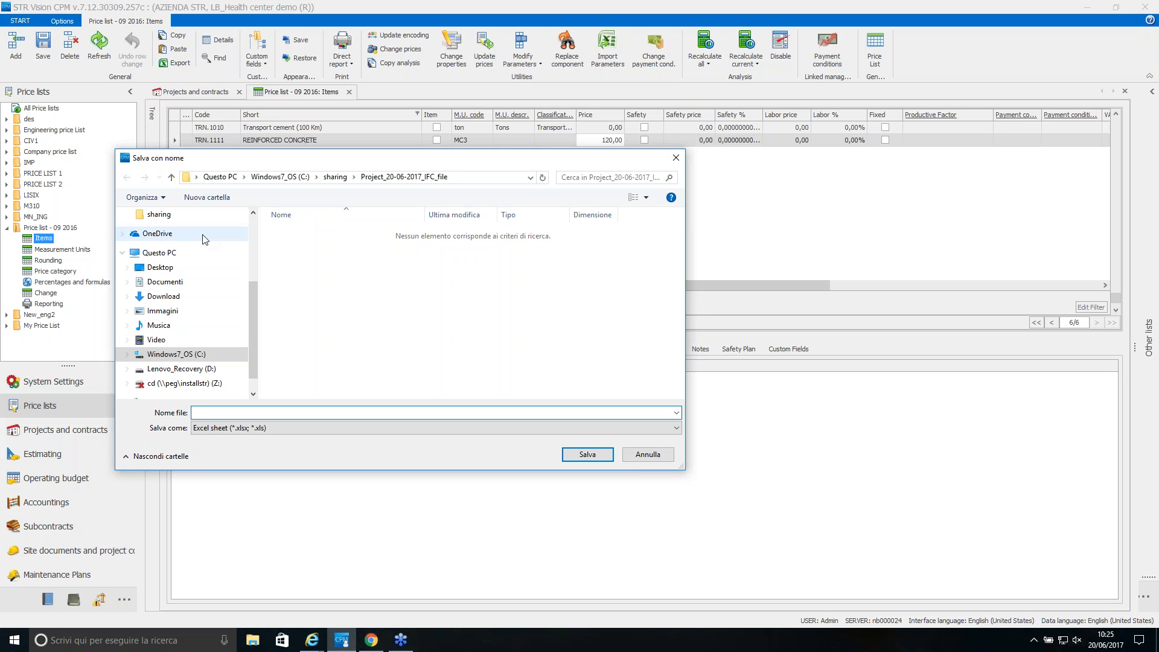
pyautogui.scroll(3, 234, 247)
pyautogui.click(233, 242)
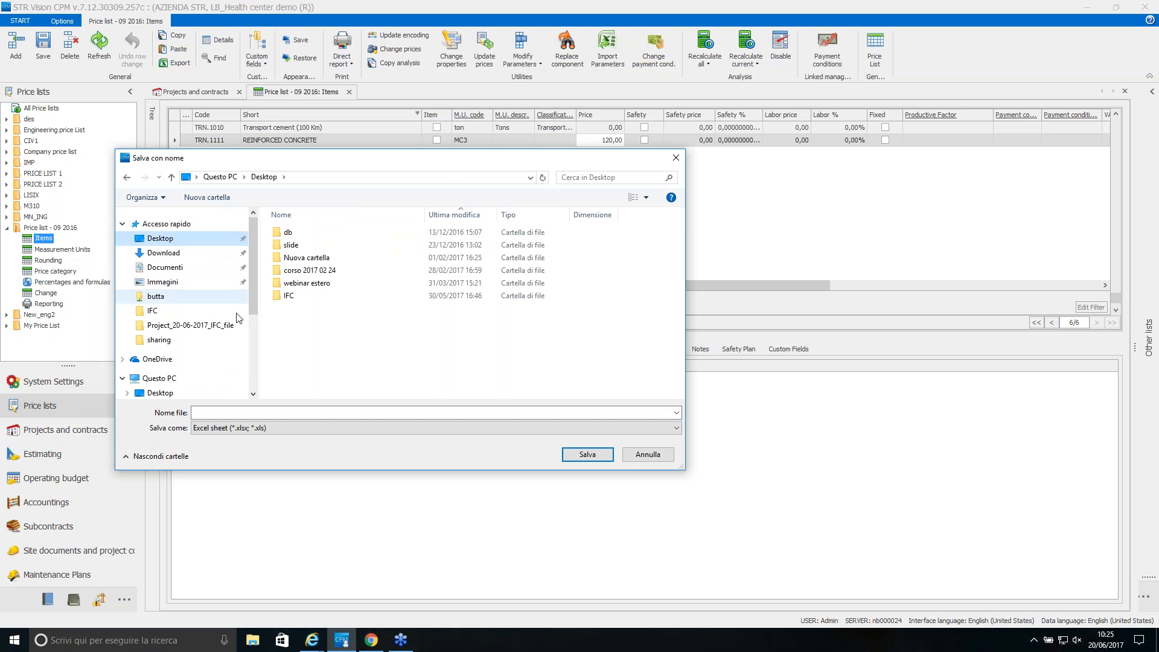
pyautogui.click(228, 412)
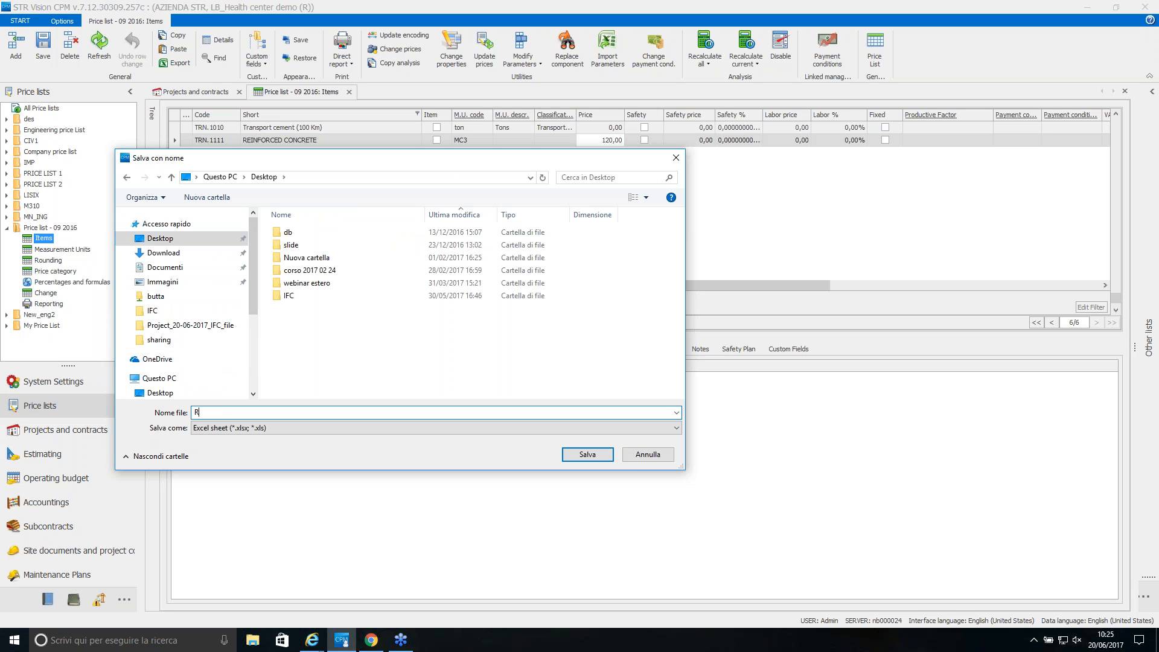
pyautogui.write('PRICE LIST')
pyautogui.press('Return')
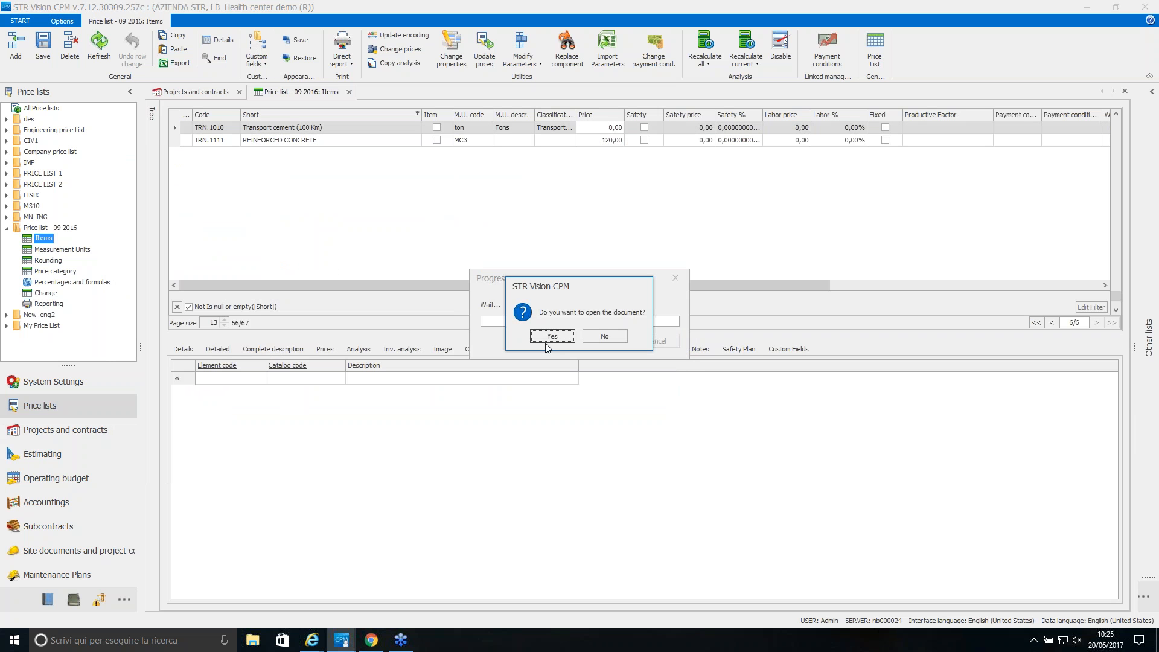
pyautogui.click(551, 336)
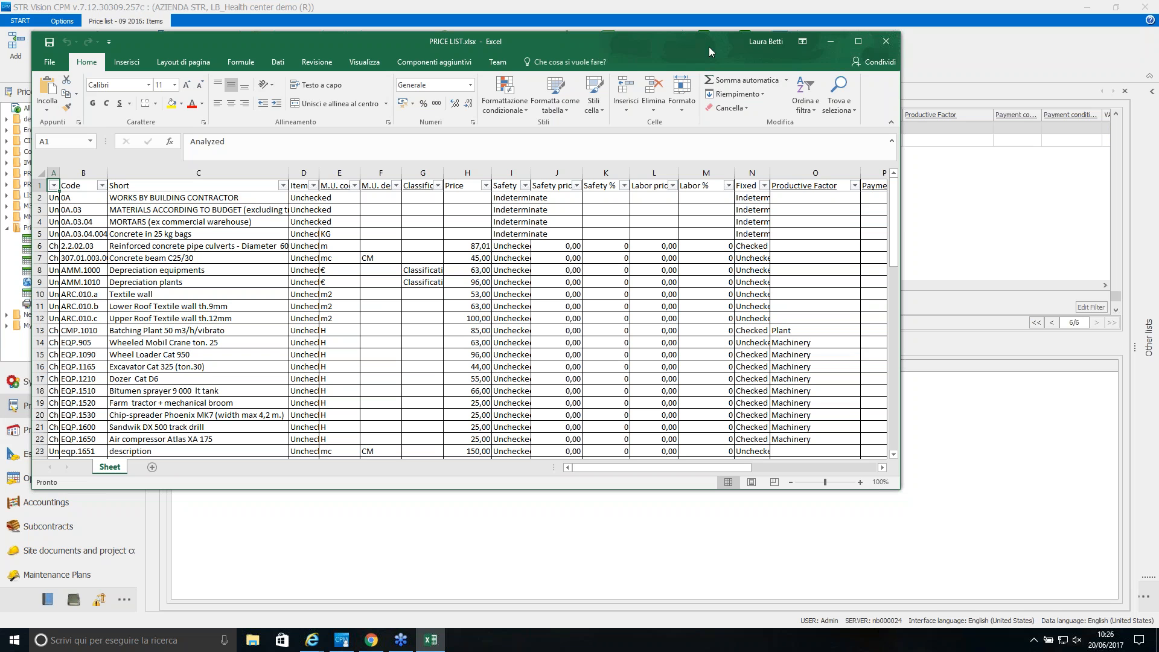
# Move the Excel window below the item rows and examine the exported Code, Short and Price columns.
pyautogui.moveTo(686, 42); pyautogui.dragTo(837, 181)
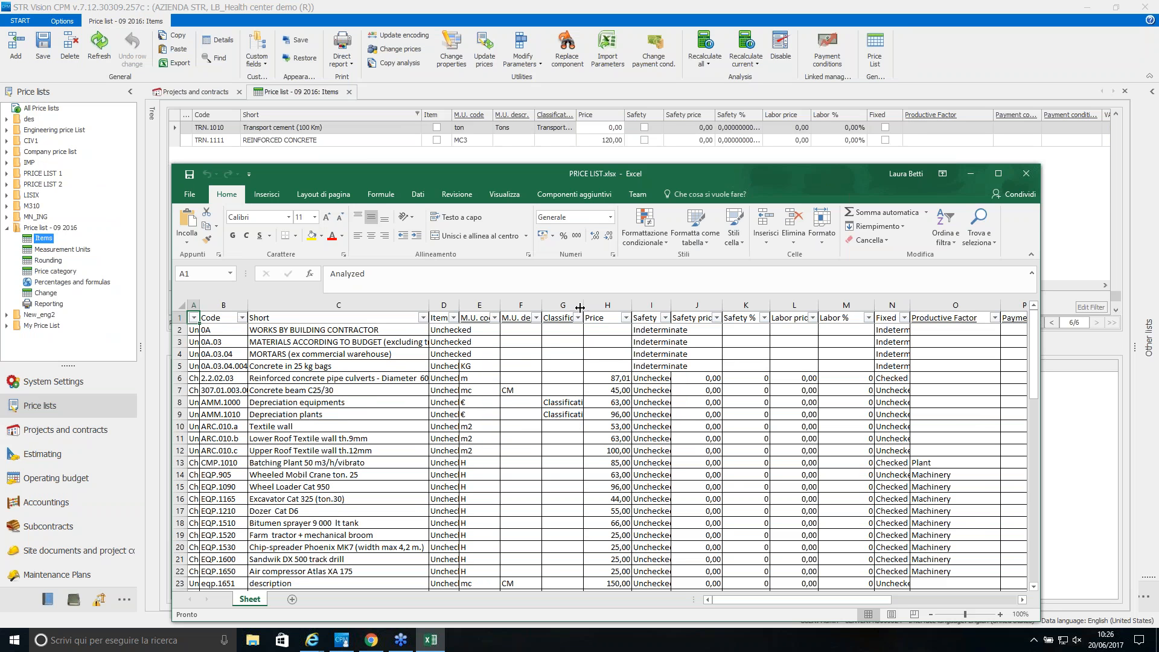
pyautogui.click(223, 319)
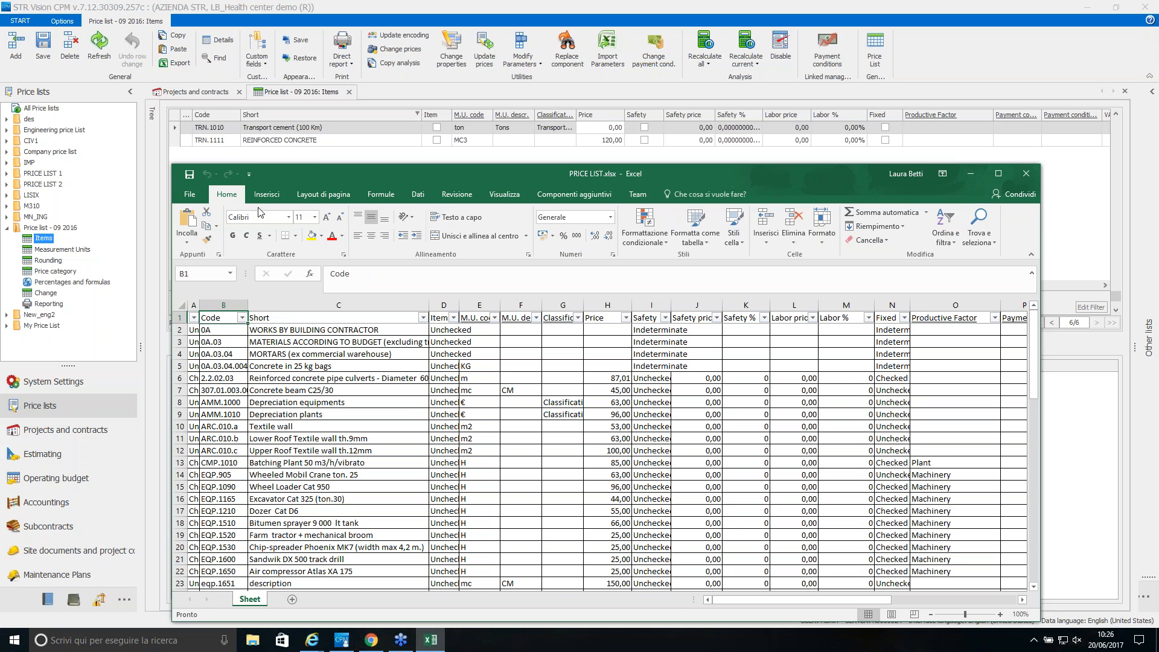
pyautogui.click(259, 319)
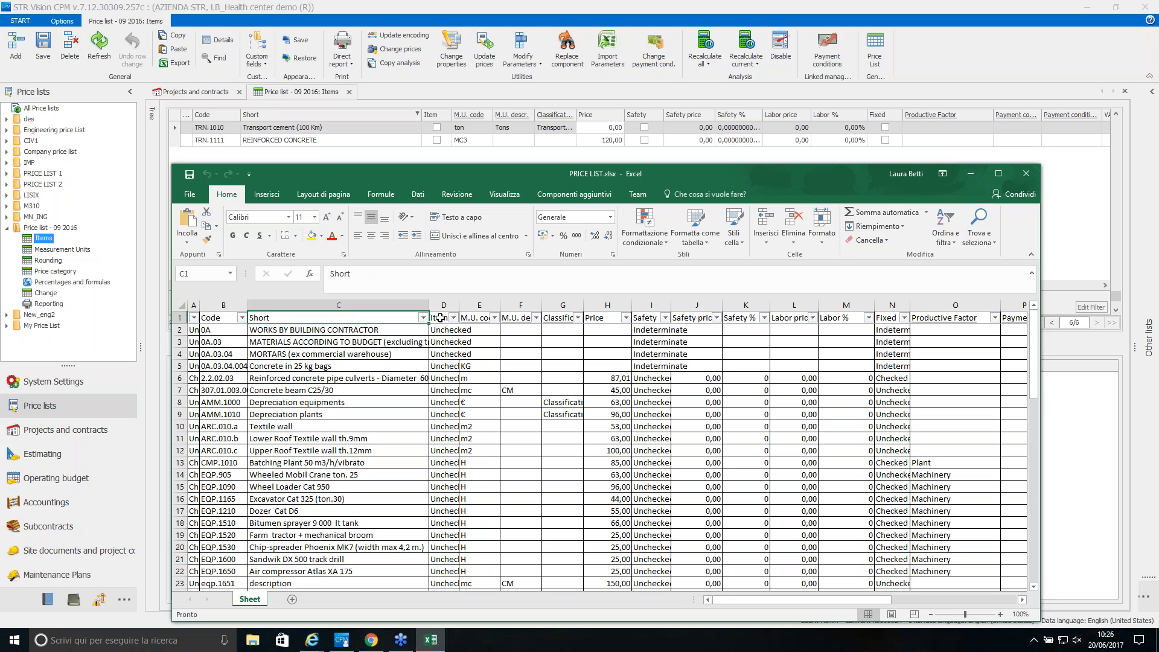
pyautogui.click(600, 318)
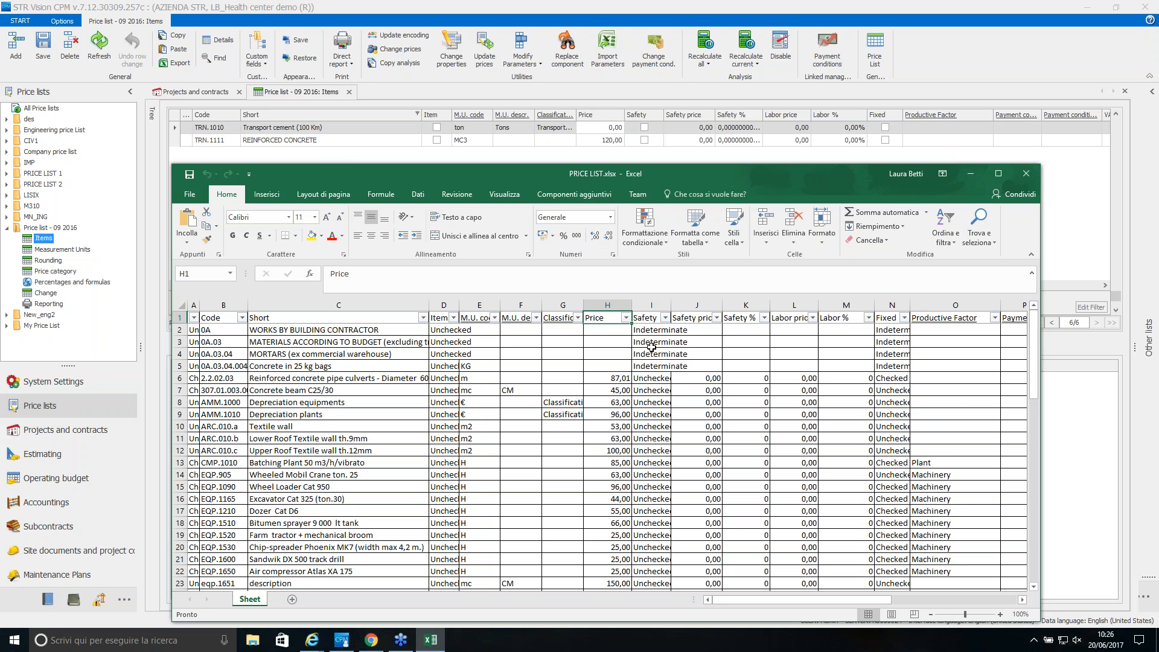
# Set the prices in cells H6 to H12 to 120, 36, 96, 105, 63, 89 and 200.
pyautogui.click(625, 380)
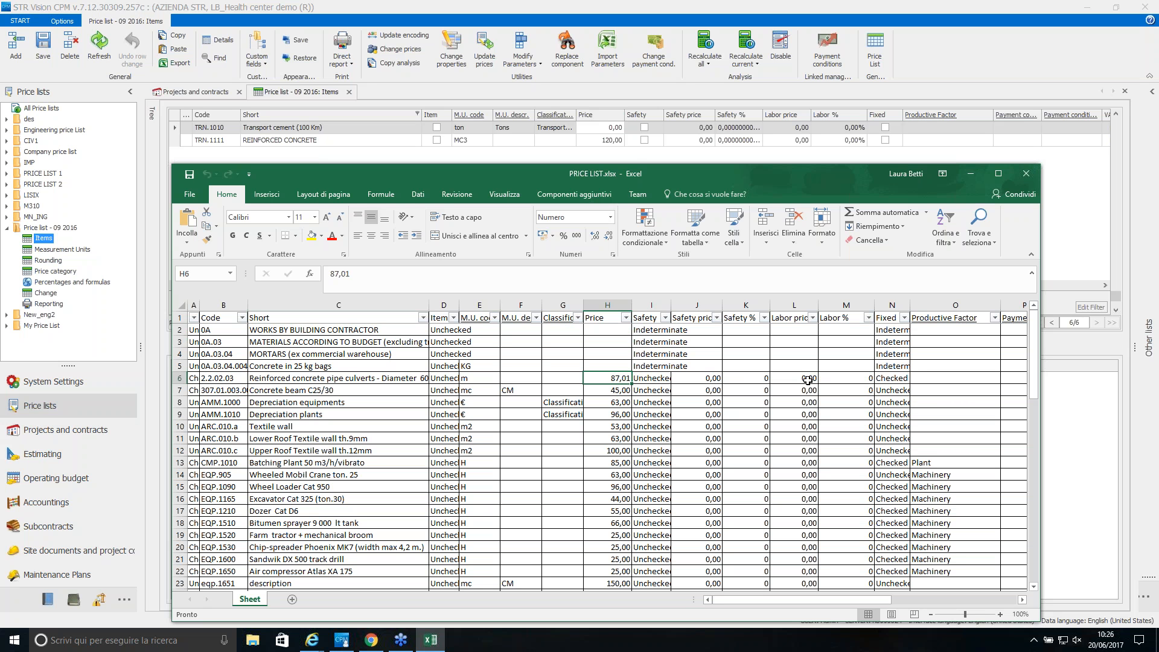
pyautogui.write('120')
pyautogui.press('Return')
pyautogui.write('36')
pyautogui.press('Return')
pyautogui.write('96')
pyautogui.press('Return')
pyautogui.write('105')
pyautogui.press('Return')
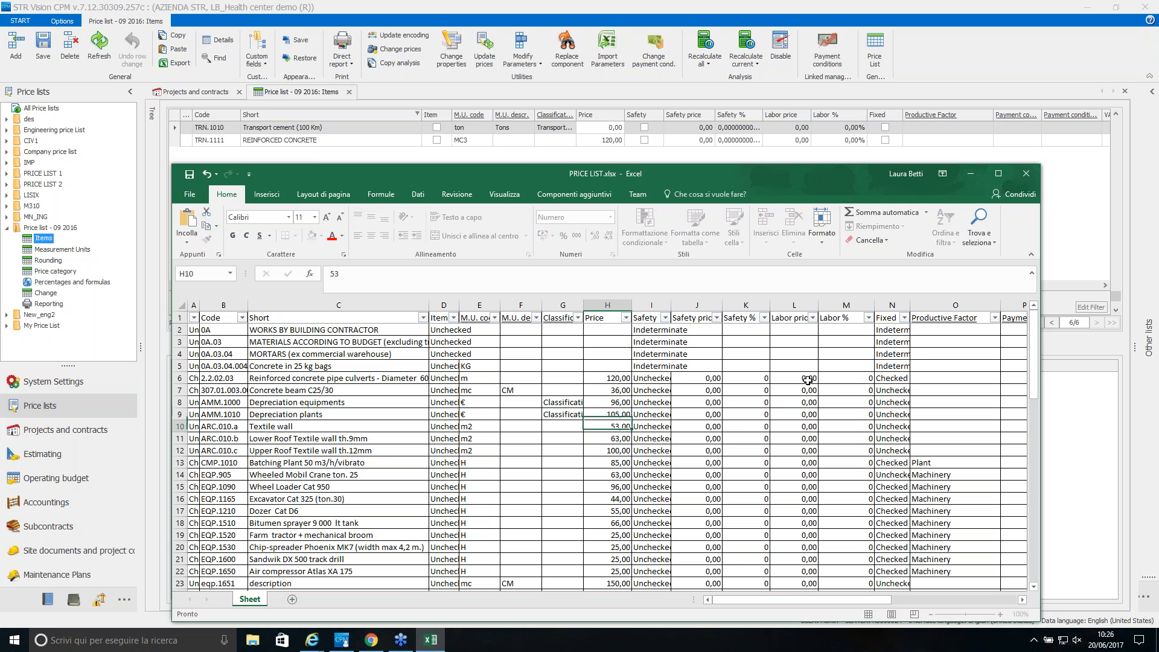
pyautogui.press('Return')
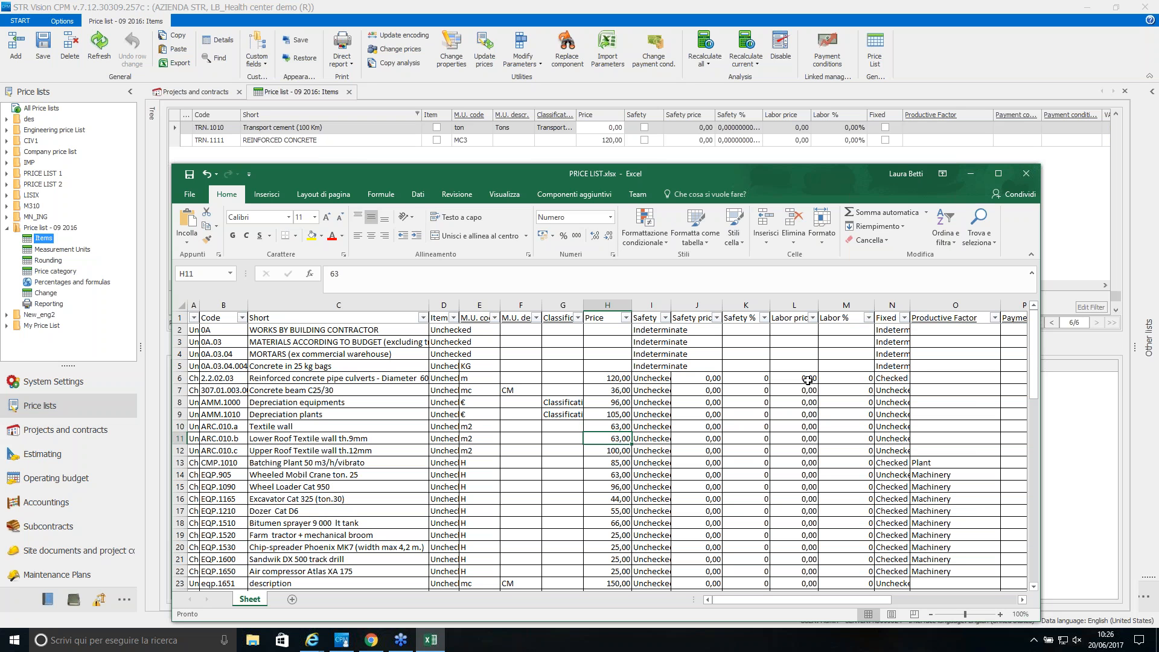
pyautogui.write('89')
pyautogui.press('Return')
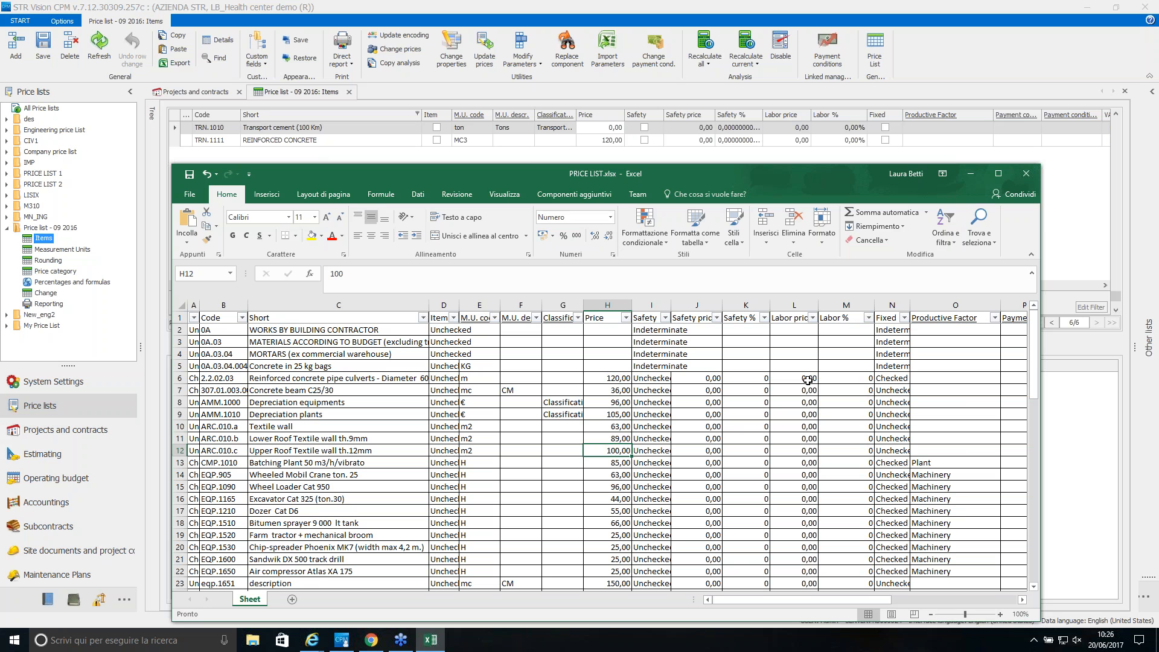
pyautogui.write('200')
pyautogui.press('Return')
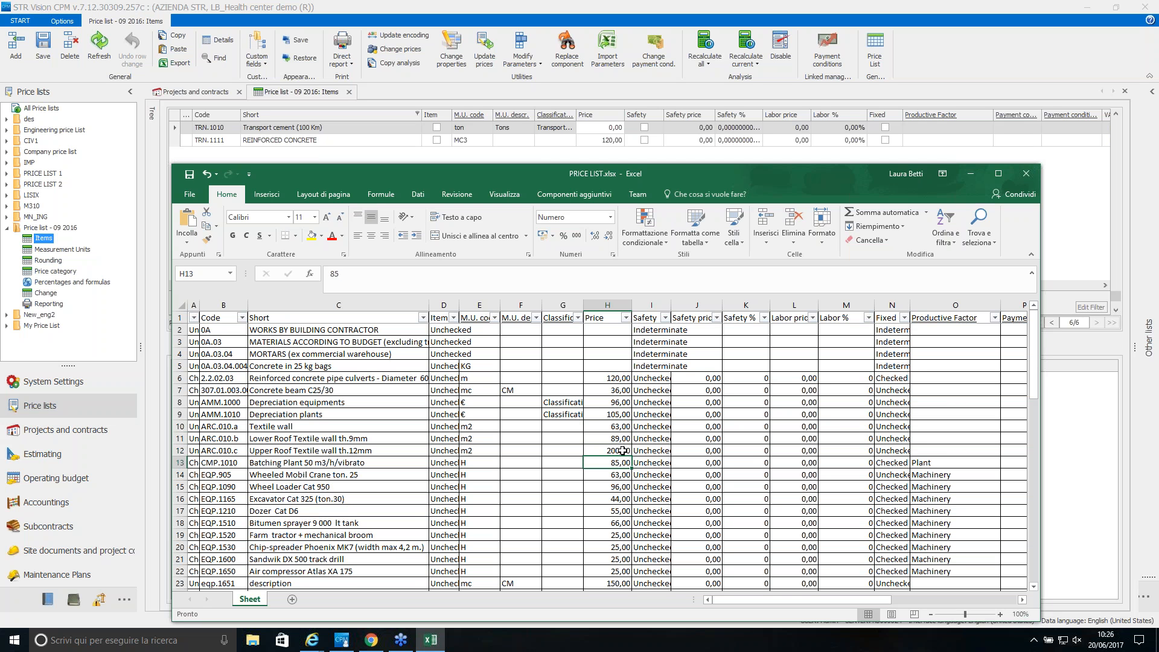
# Copy the range B1:H12 from the Excel sheet and start pasting it into the STR Vision CPM price list items.
pyautogui.moveTo(621, 450); pyautogui.dragTo(200, 321)
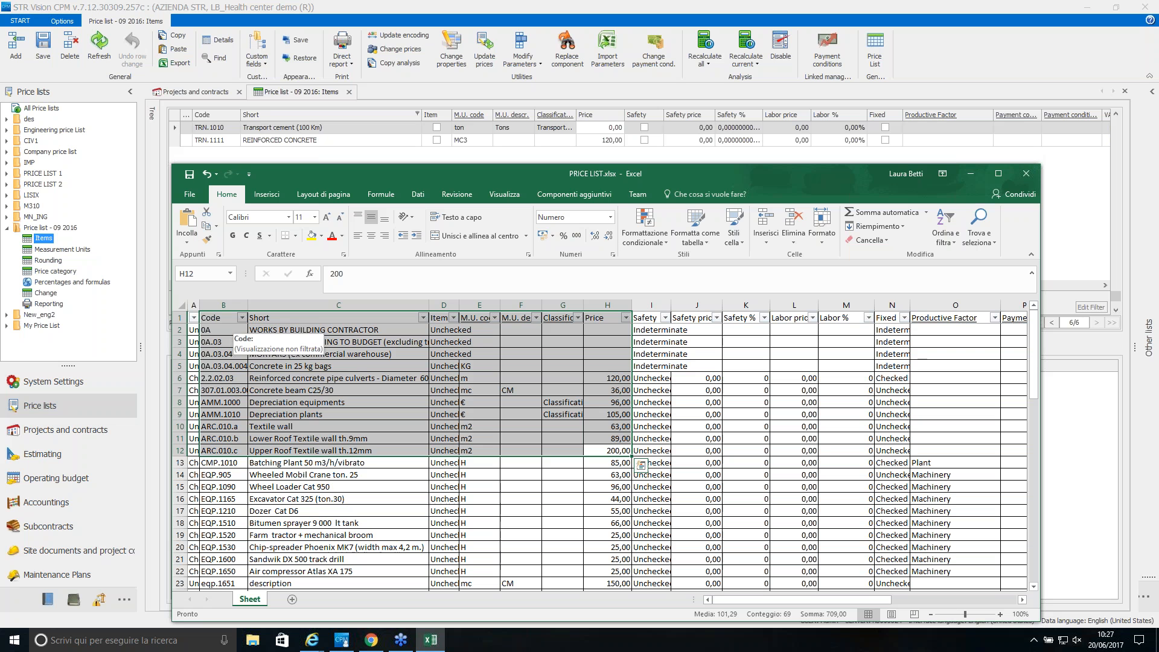
pyautogui.rightClick(317, 318)
pyautogui.click(338, 338)
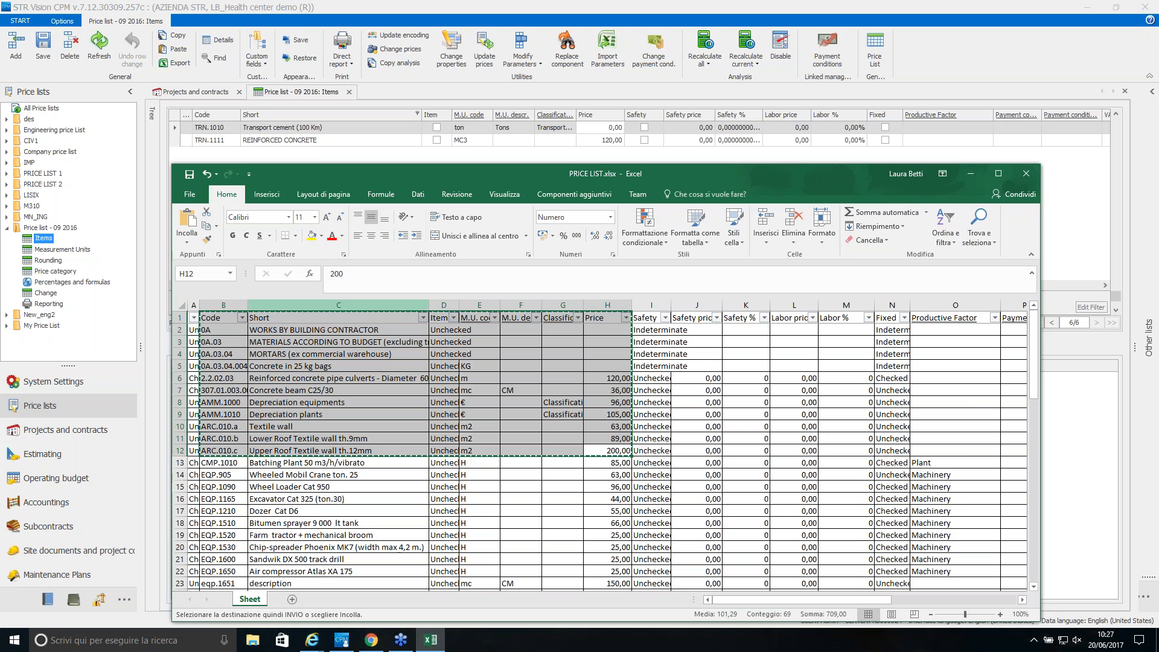
pyautogui.click(175, 111)
pyautogui.rightClick(175, 111)
pyautogui.click(204, 146)
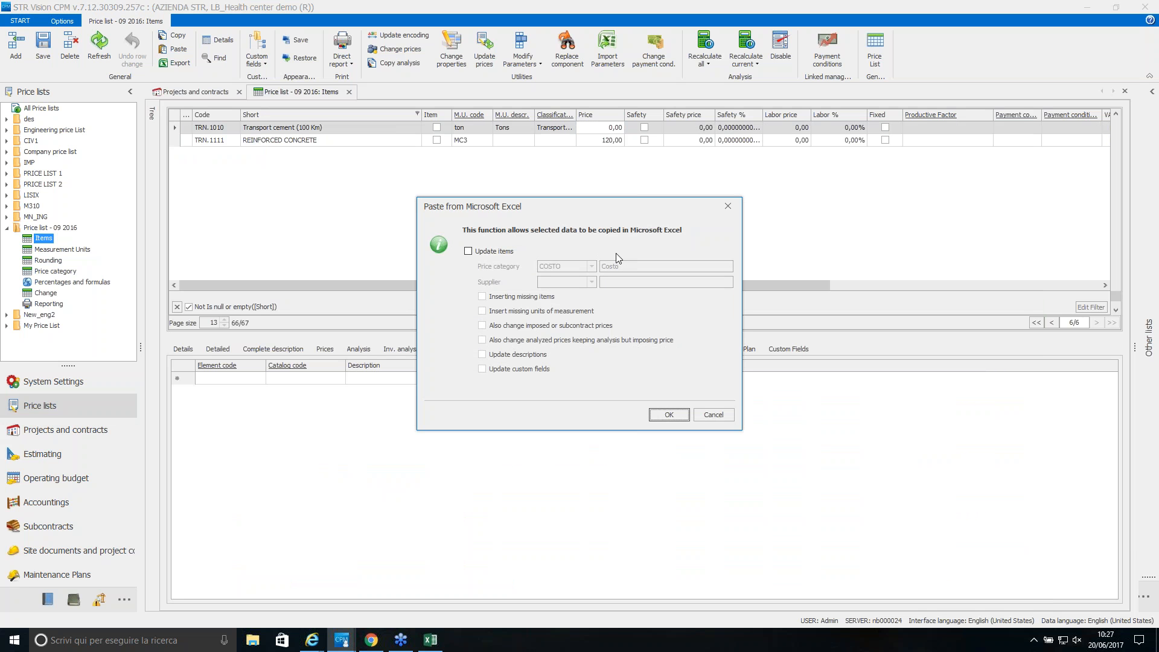
# Paste with Update items enabled, inserting missing items and measurement units, changing imposed and analyzed prices, and updating descriptions and custom fields.
pyautogui.click(467, 251)
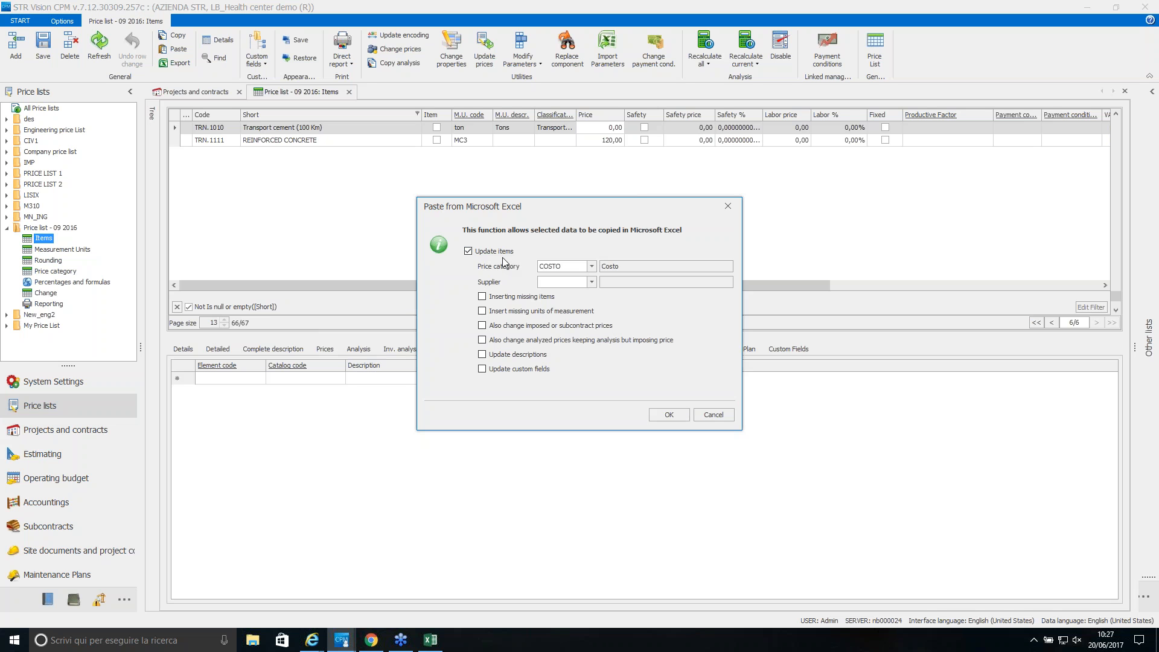
pyautogui.click(482, 297)
pyautogui.click(482, 296)
pyautogui.click(494, 296)
pyautogui.click(482, 311)
pyautogui.click(482, 326)
pyautogui.click(482, 339)
pyautogui.click(481, 354)
pyautogui.click(482, 369)
pyautogui.click(674, 414)
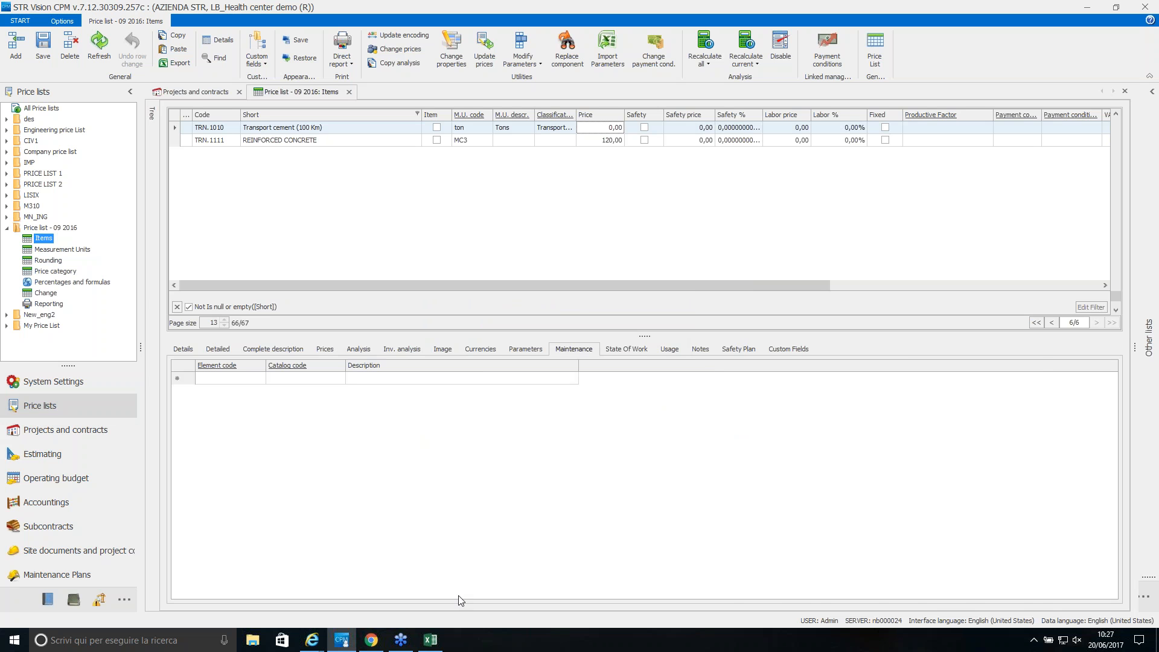
# Switch to Excel, widen the Code column, copy the code 2.2.02.03 from cell B6 and minimize the workbook.
pyautogui.click(431, 640)
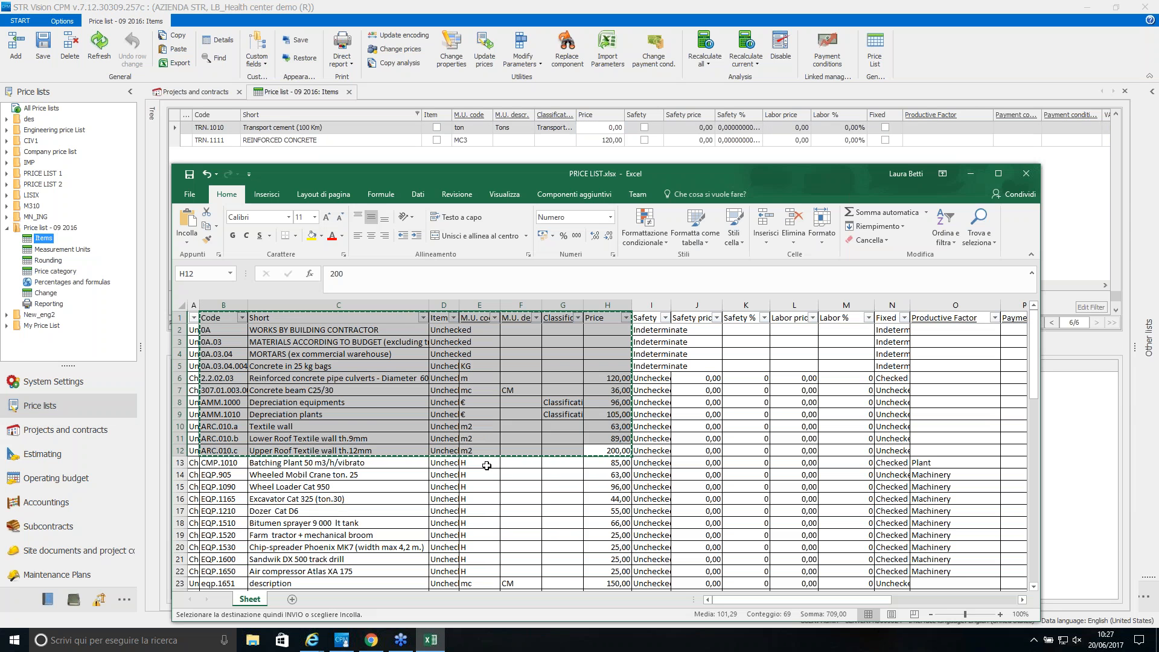
pyautogui.press('Escape')
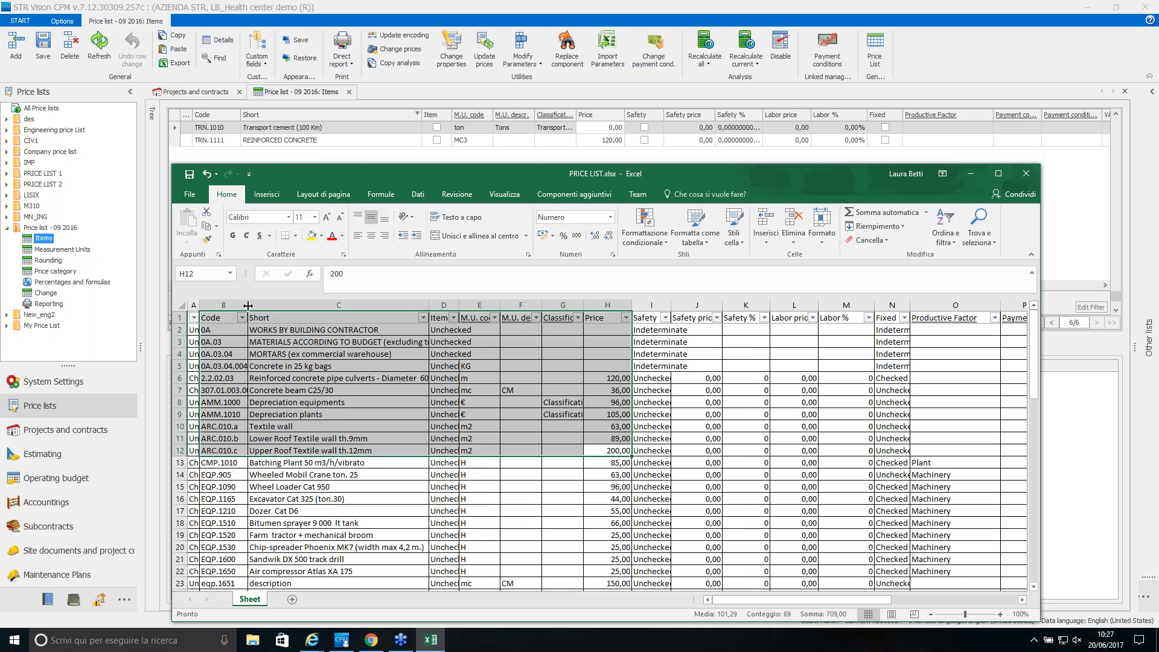
pyautogui.moveTo(248, 306); pyautogui.dragTo(275, 306)
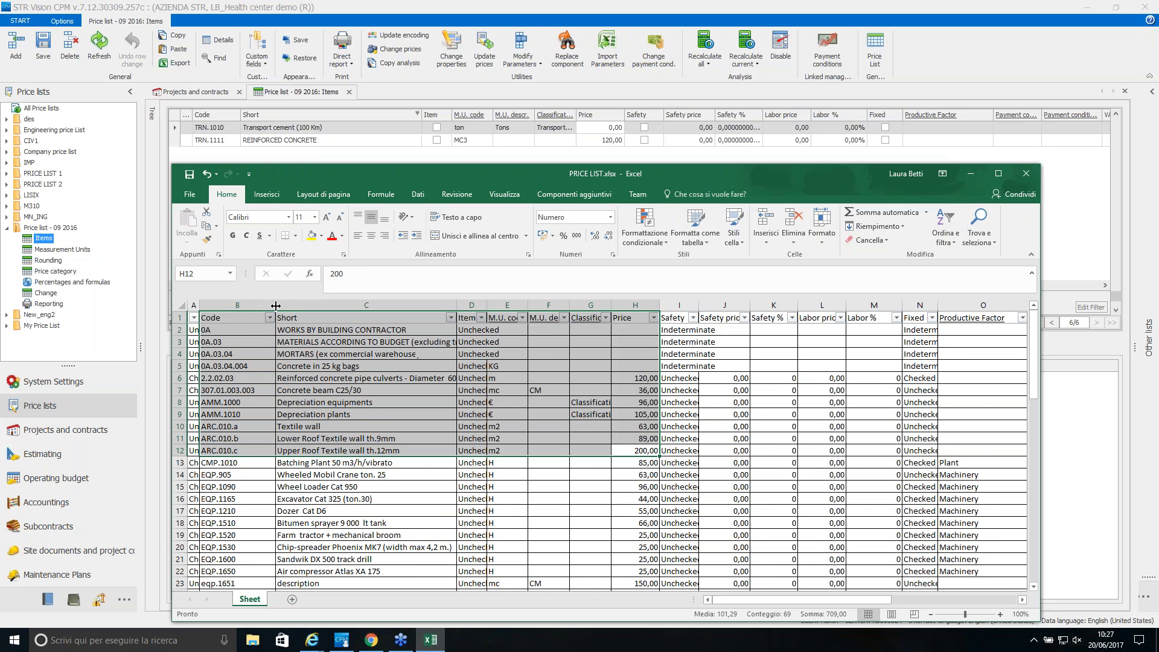
pyautogui.click(254, 379)
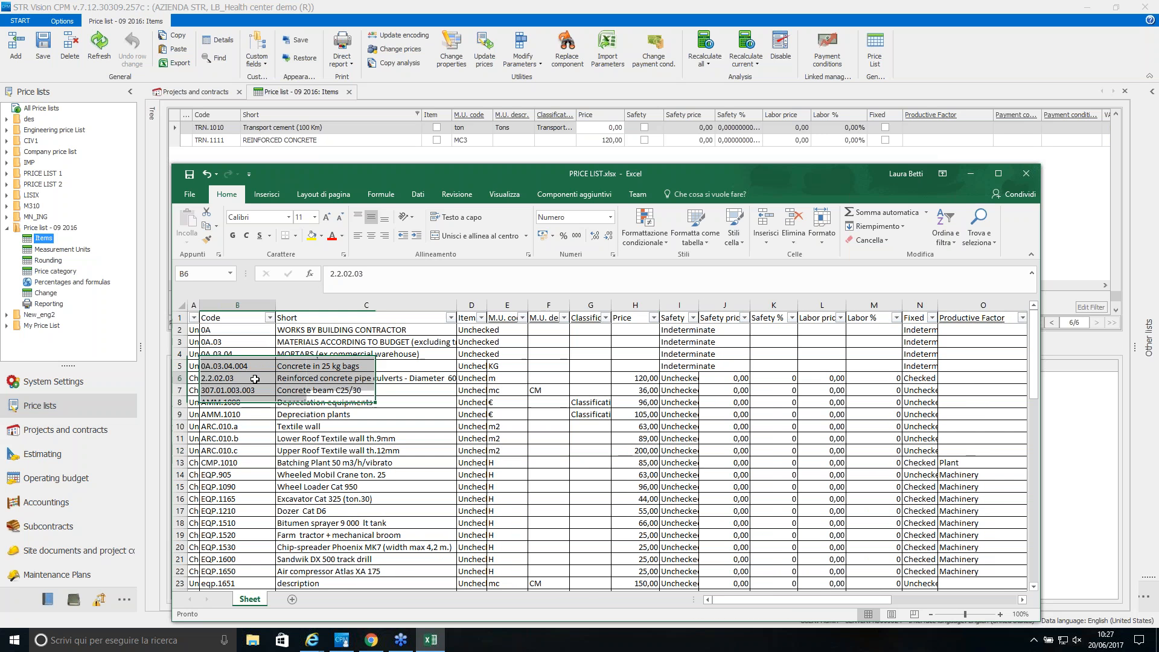
pyautogui.doubleClick(341, 273)
pyautogui.hotkey('ctrl', 'c')
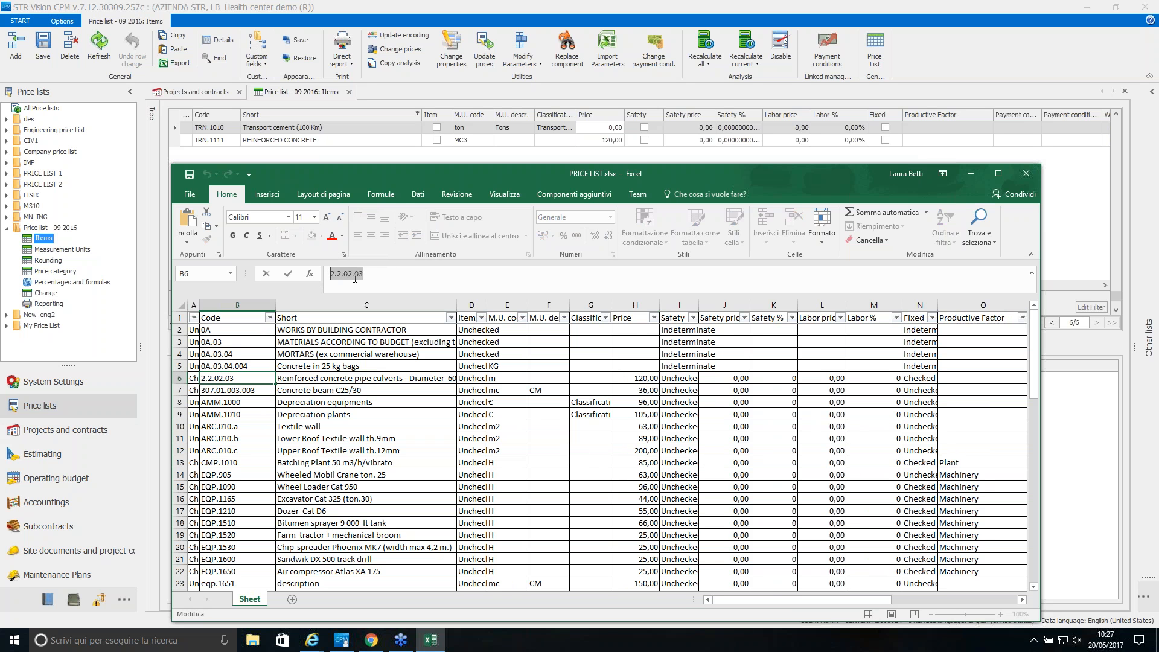
pyautogui.click(970, 175)
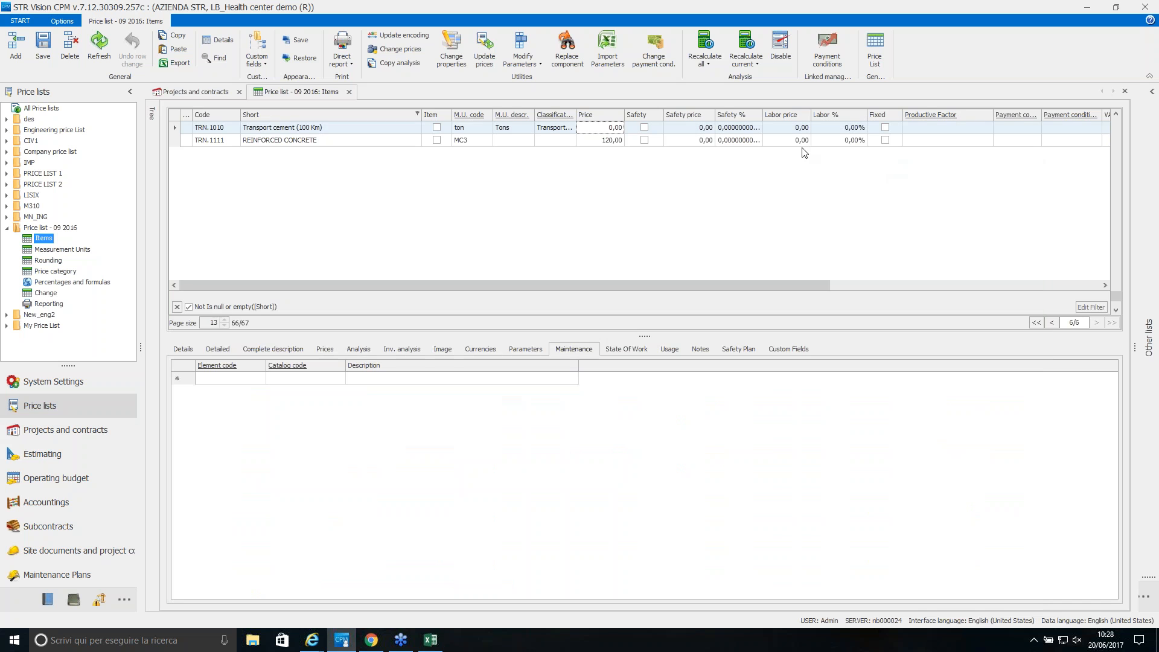
# Filter the price list items with a custom filter where Code contains 2.2.02.03.
pyautogui.click(236, 114)
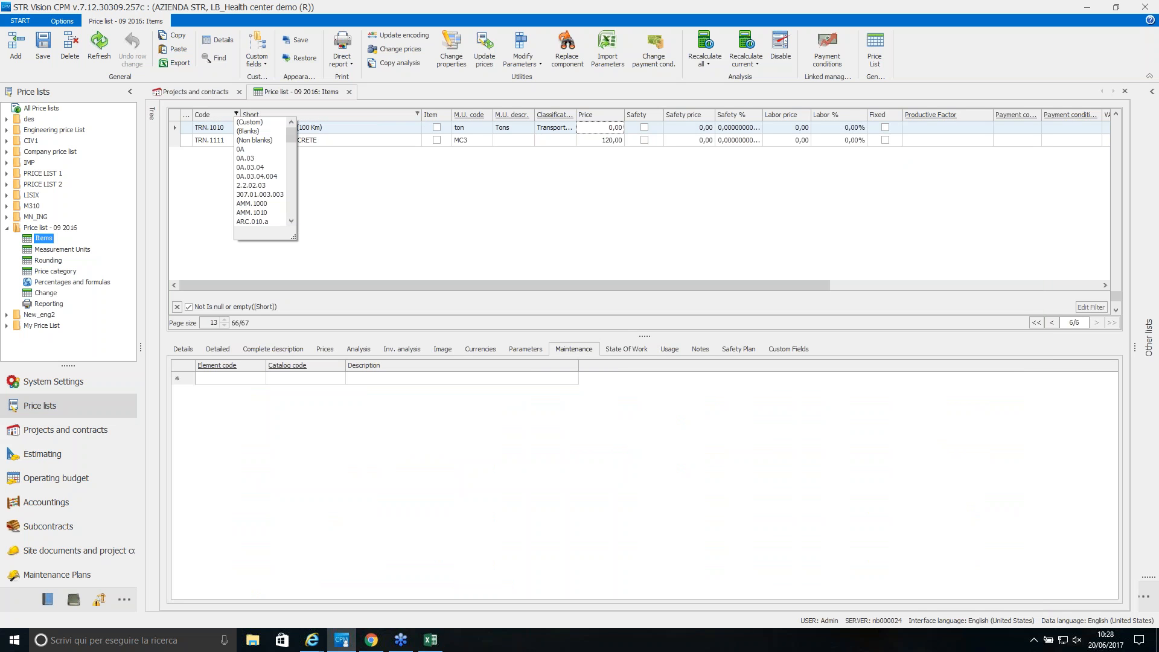
pyautogui.click(248, 122)
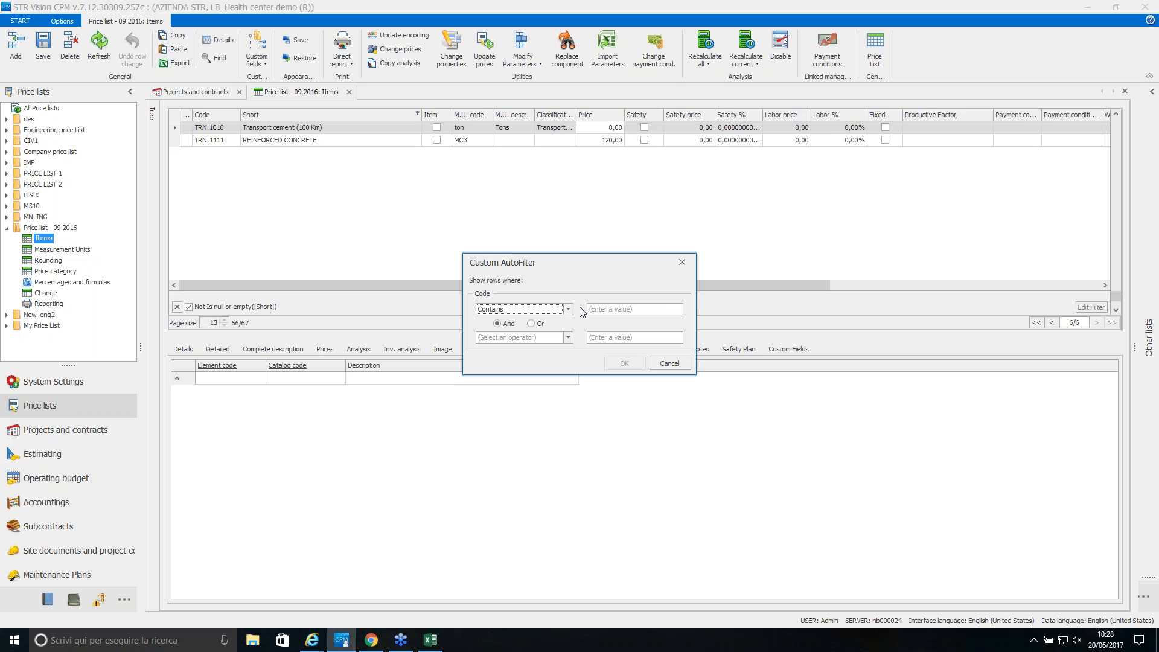
pyautogui.click(600, 310)
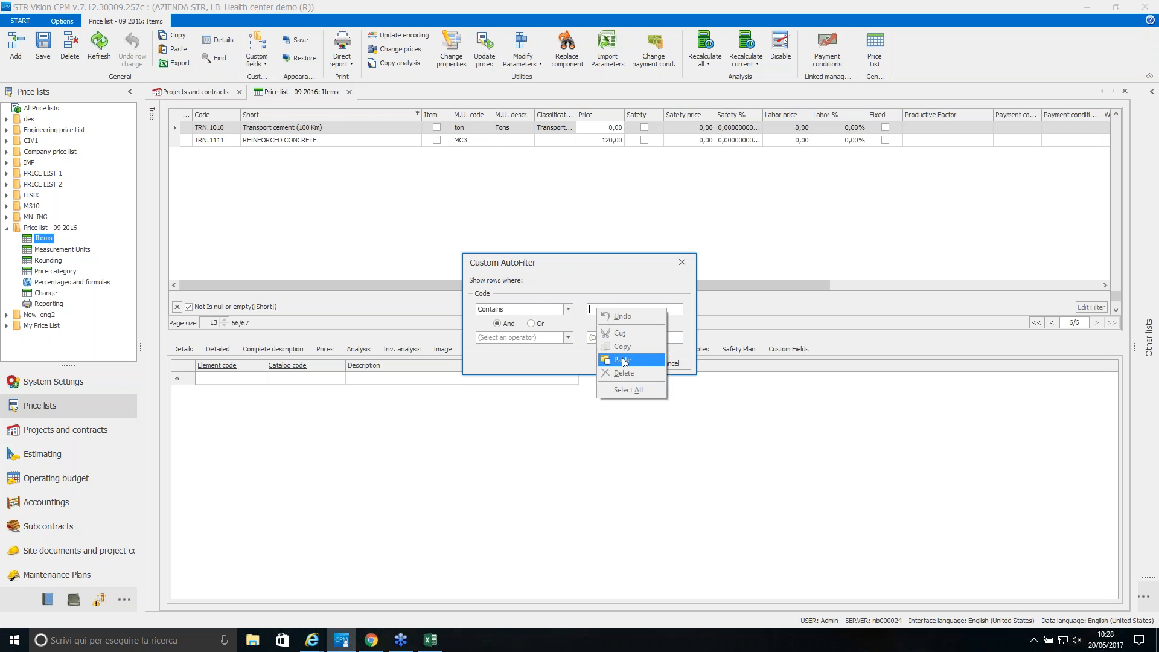
pyautogui.click(625, 359)
pyautogui.click(625, 363)
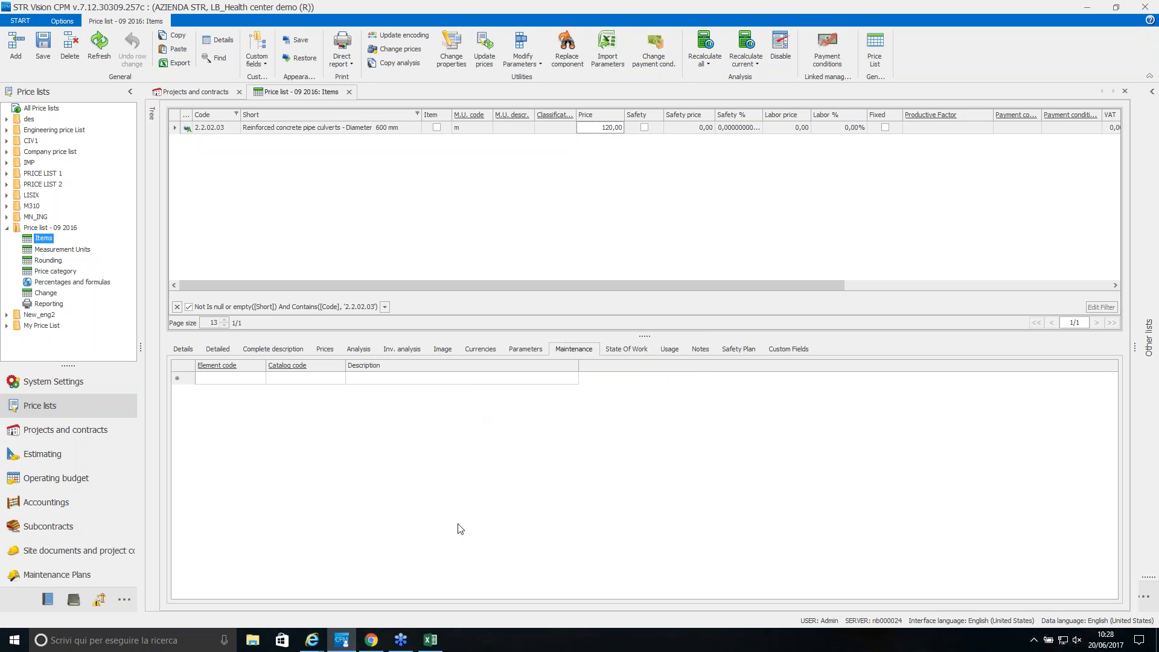
# Switch to Excel, select B6:H6 for item 2.2.02.03 to compare its price, and minimize the workbook.
pyautogui.click(431, 641)
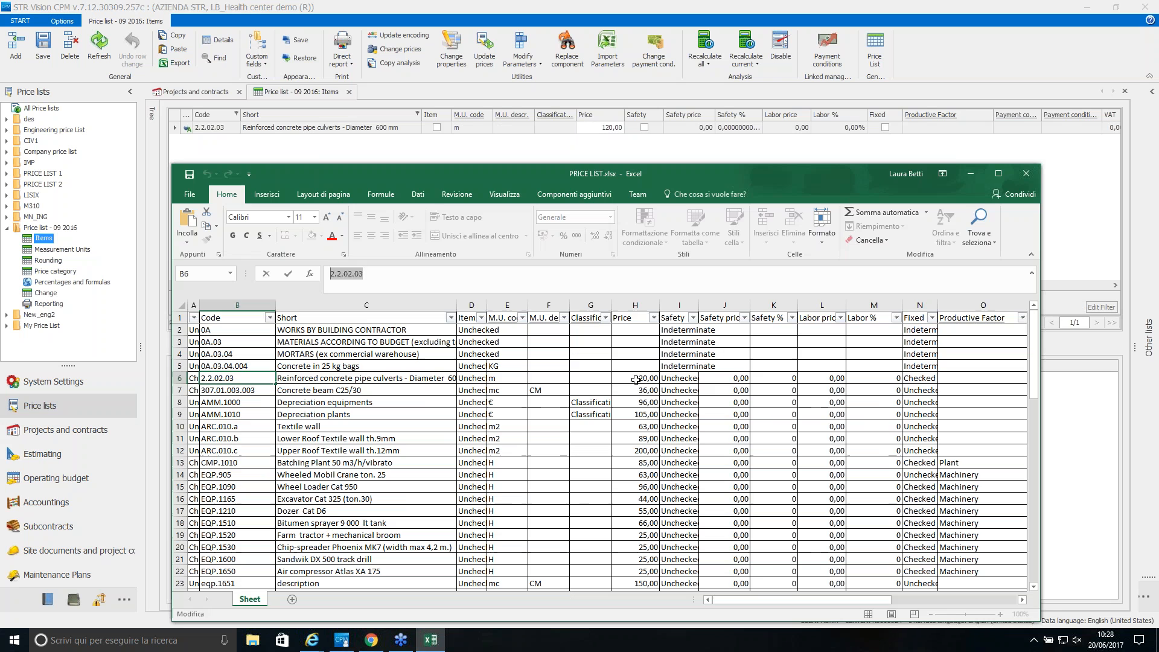
pyautogui.moveTo(633, 379); pyautogui.dragTo(259, 375)
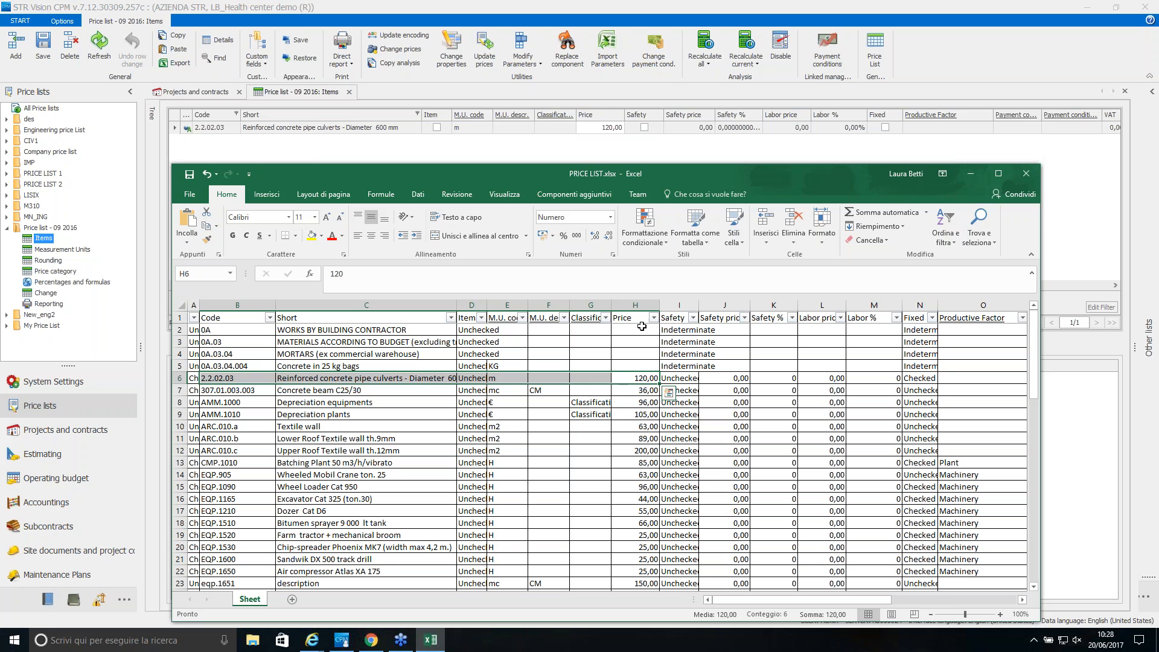
pyautogui.click(970, 176)
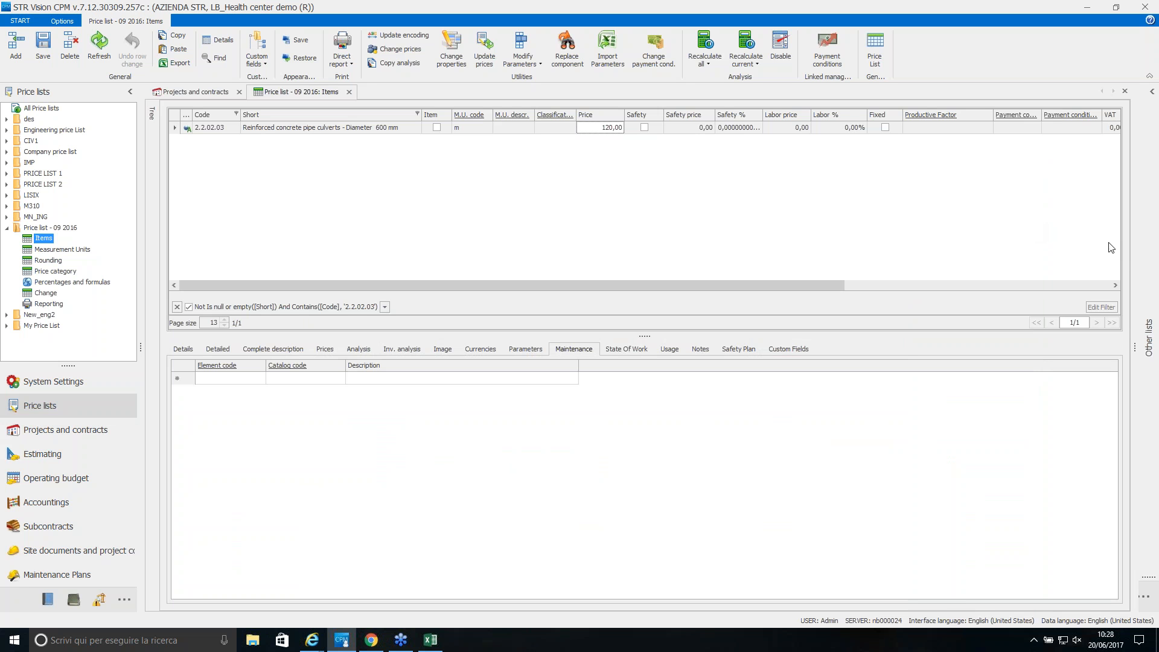
# Open and widen the Other lists pane, and expand the MN_ING catalog through 0A WORKS BY BUILDING CONTRACTOR to 0A.01 LABOUR.
pyautogui.click(1154, 255)
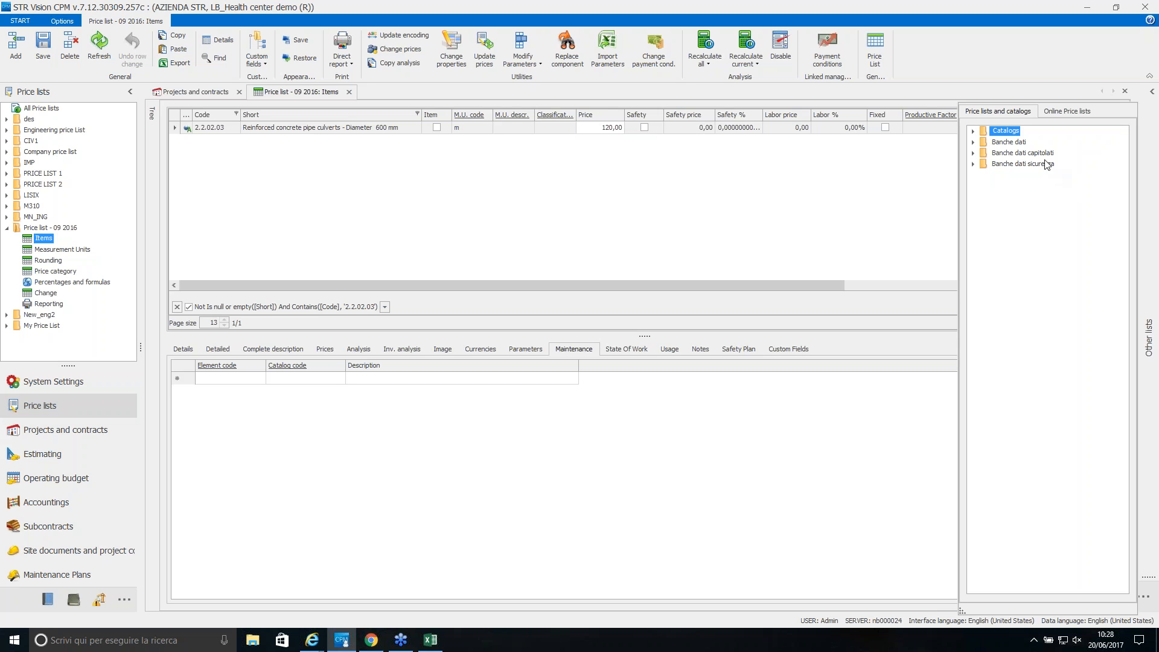
pyautogui.click(974, 132)
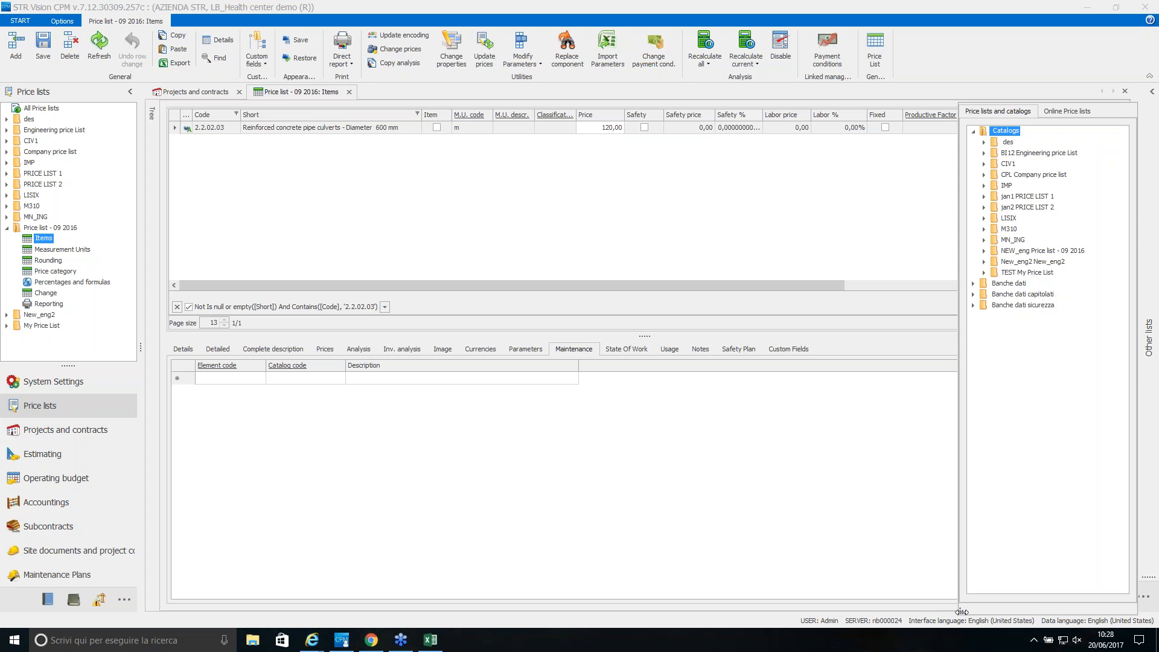
pyautogui.moveTo(961, 614); pyautogui.dragTo(918, 611)
pyautogui.click(941, 239)
pyautogui.click(952, 250)
pyautogui.click(963, 261)
pyautogui.click(1011, 277)
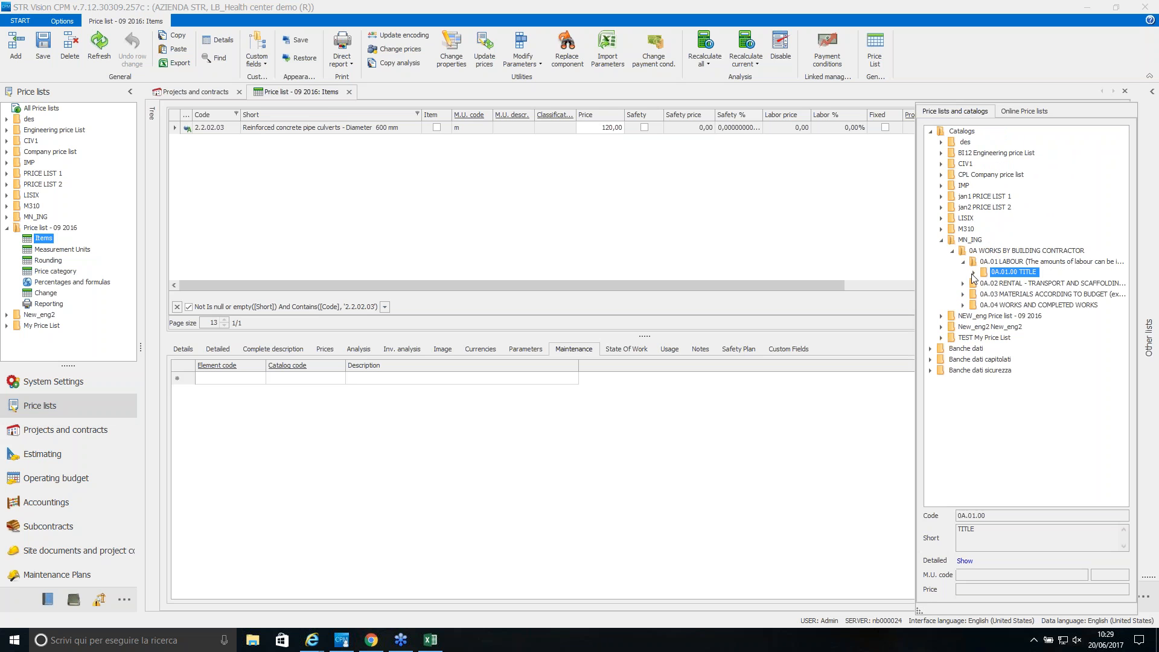
# Expand 0A.01.00 TITLE and 0A.01.00.001 Team Leader, and try to copy the "from 1 January 2009" item into the open price list.
pyautogui.click(973, 273)
pyautogui.click(985, 283)
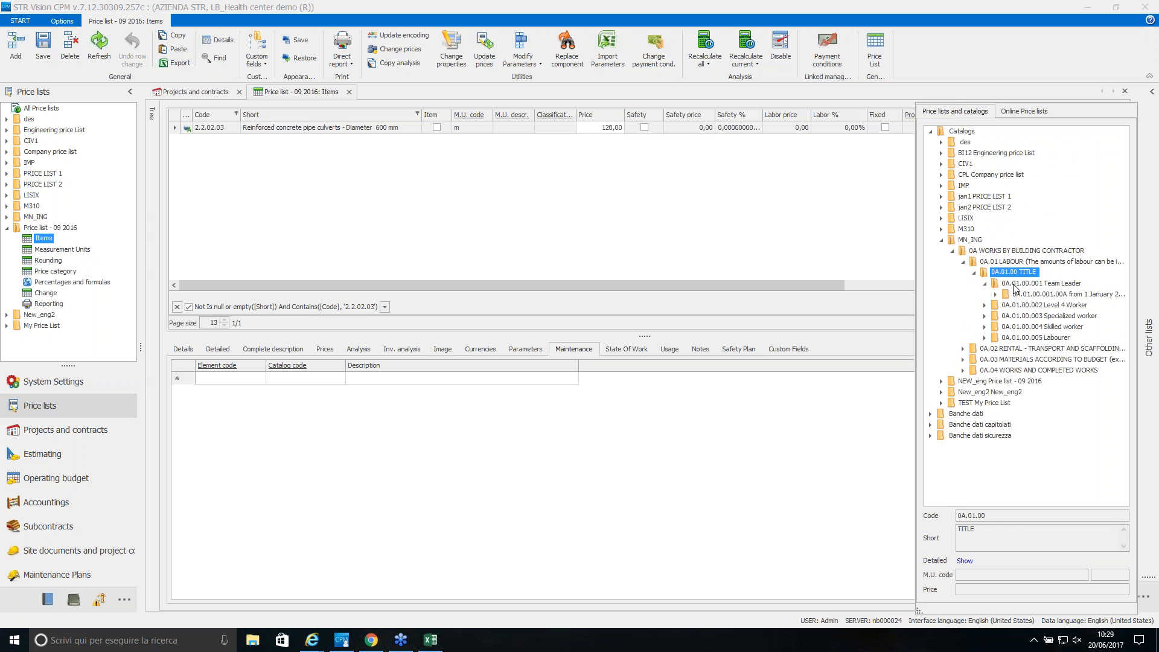
pyautogui.click(996, 294)
pyautogui.moveTo(1020, 294); pyautogui.dragTo(666, 190)
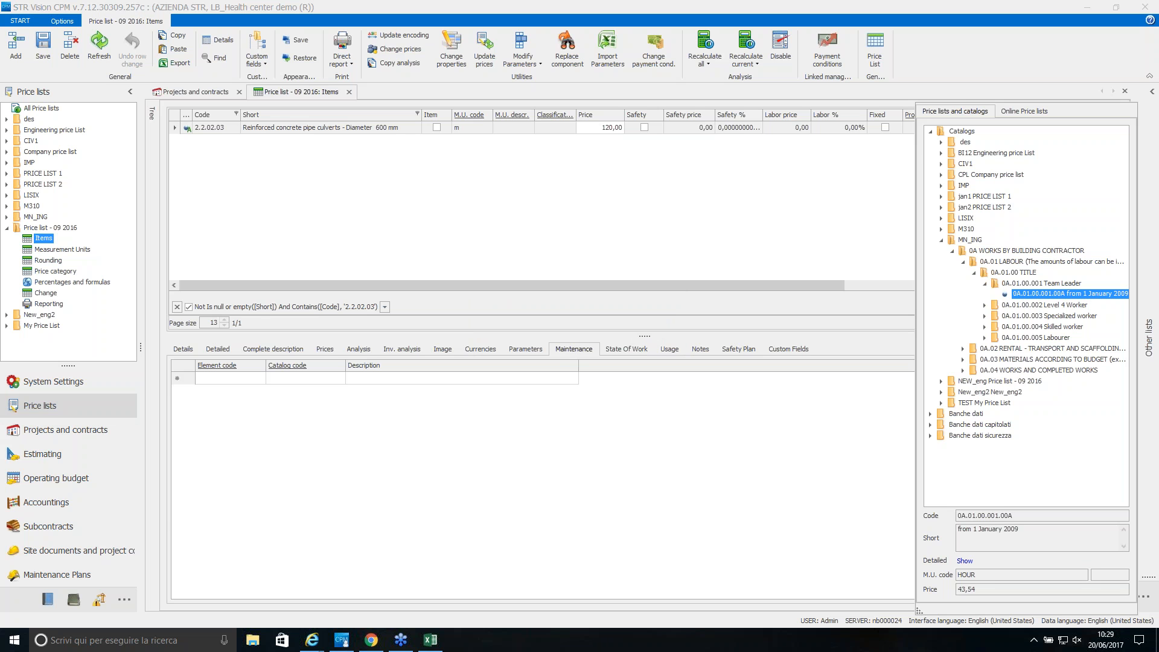
# Examine the import formats offered for price lists and return to the price list items.
pyautogui.click(21, 21)
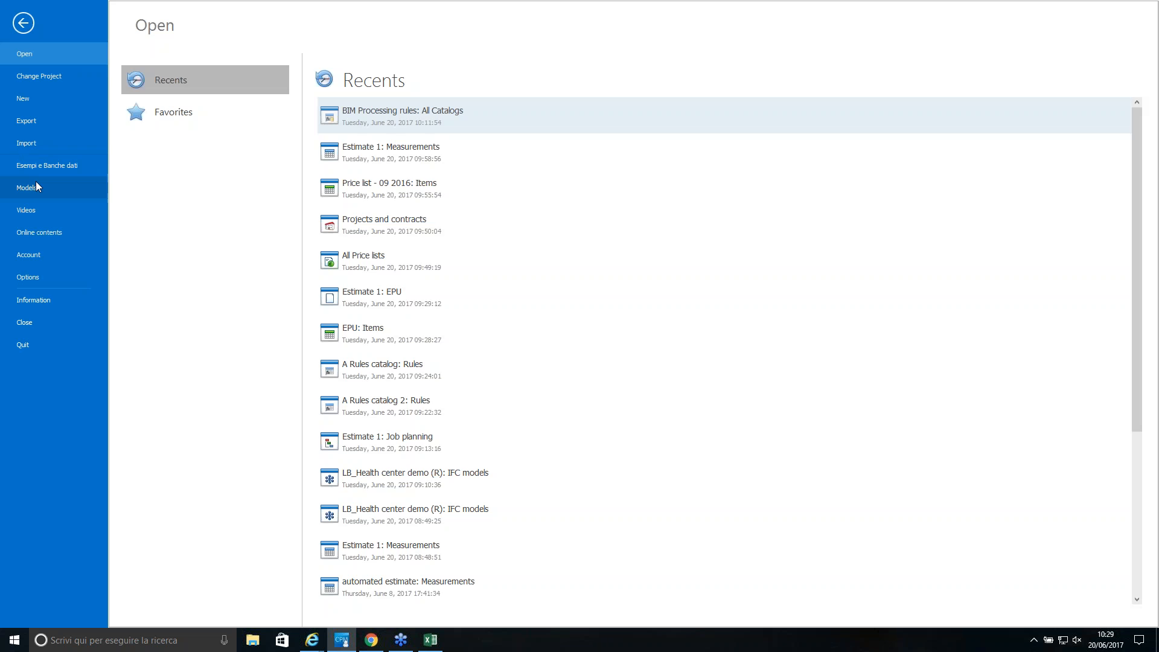
pyautogui.click(37, 147)
pyautogui.click(165, 139)
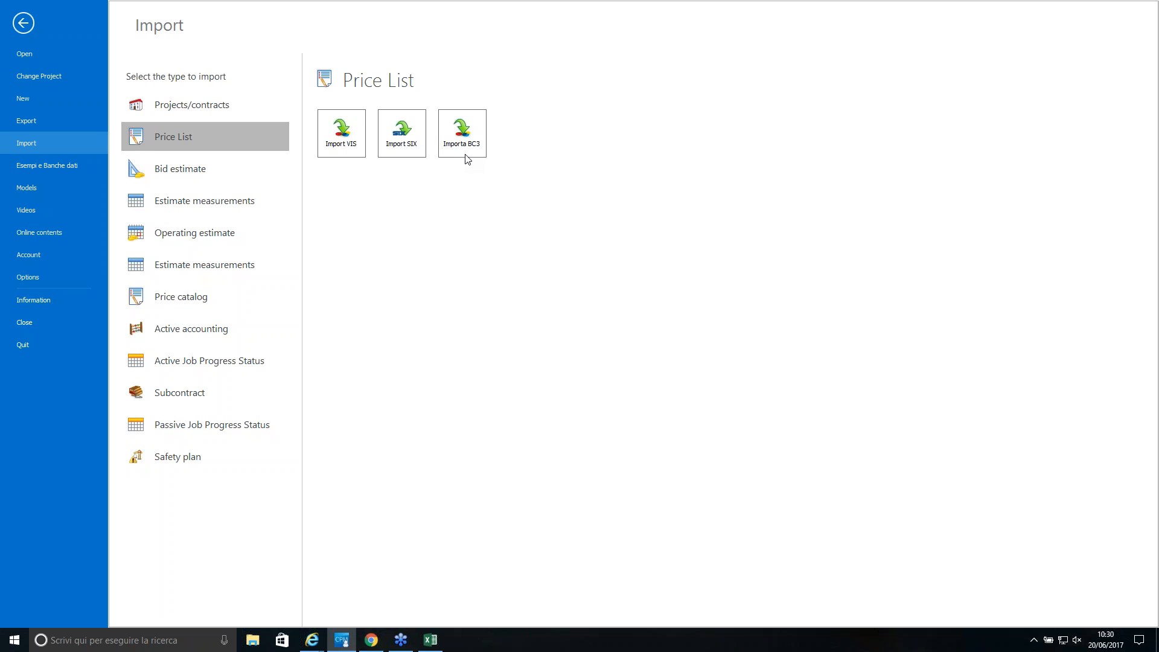
pyautogui.click(24, 23)
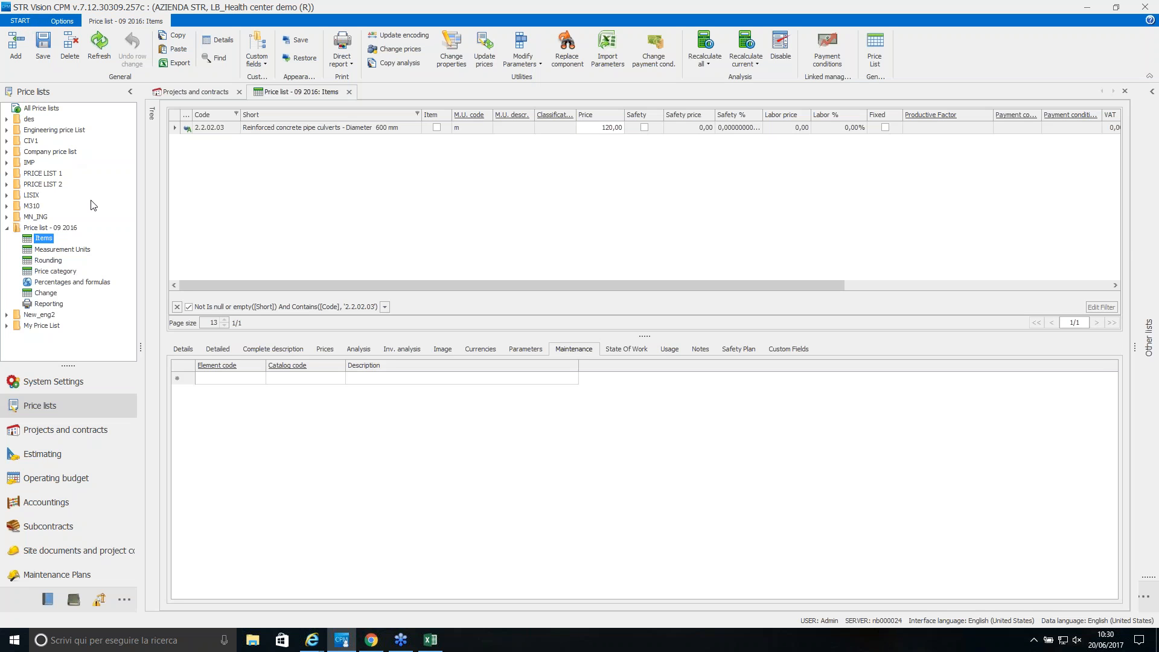
# Collapse Price list - 09 2016, switch to Projects and contracts, and open the IFC models of LB_Health center demo (R).
pyautogui.click(7, 229)
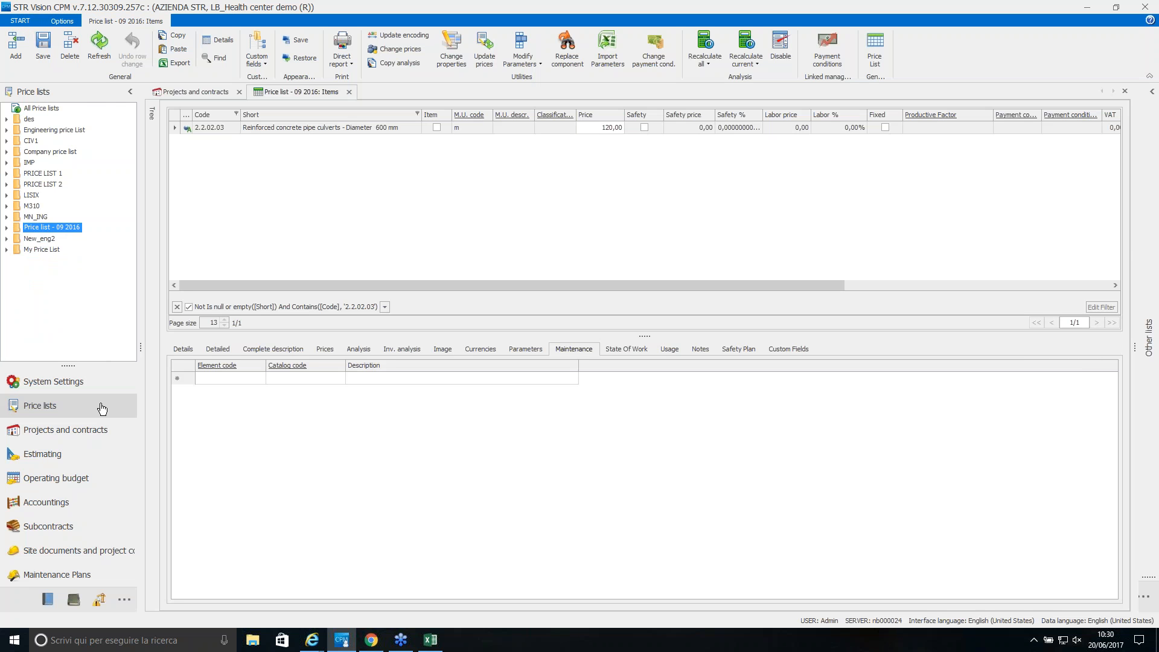
pyautogui.click(98, 435)
pyautogui.click(8, 162)
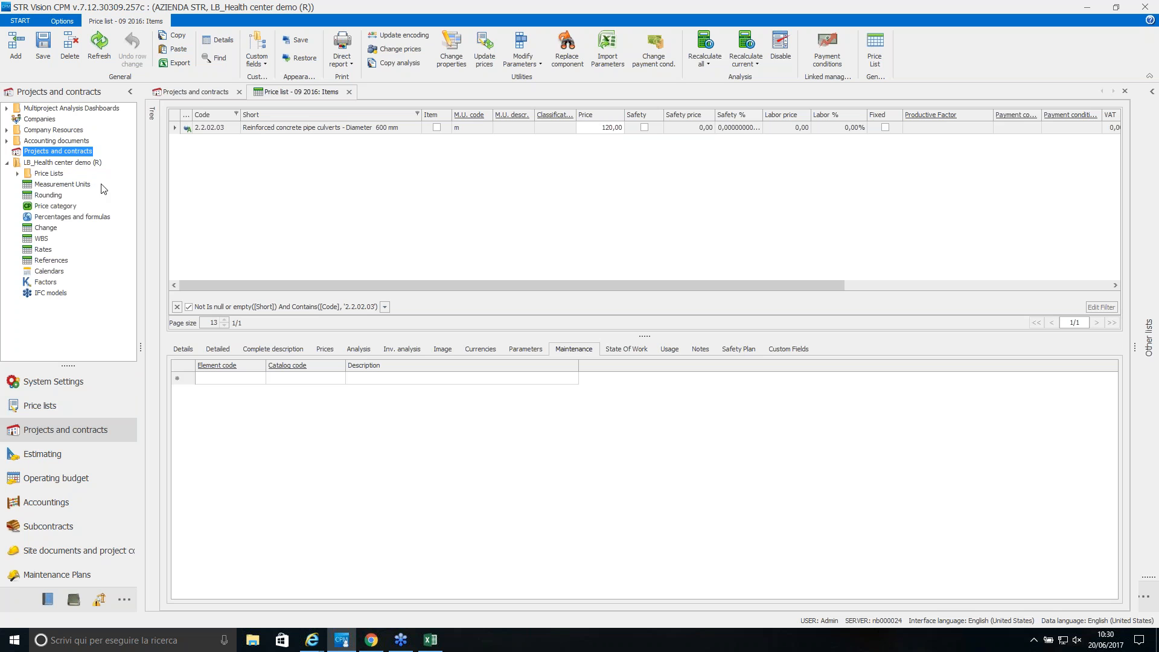
pyautogui.click(51, 293)
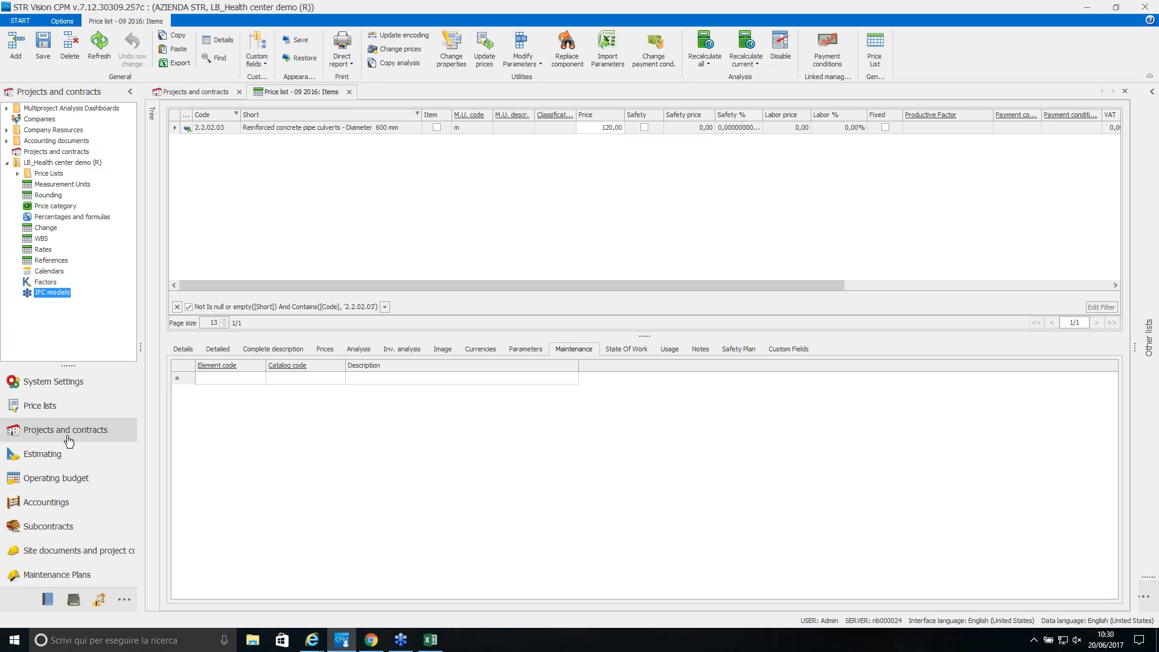
pyautogui.click(8, 163)
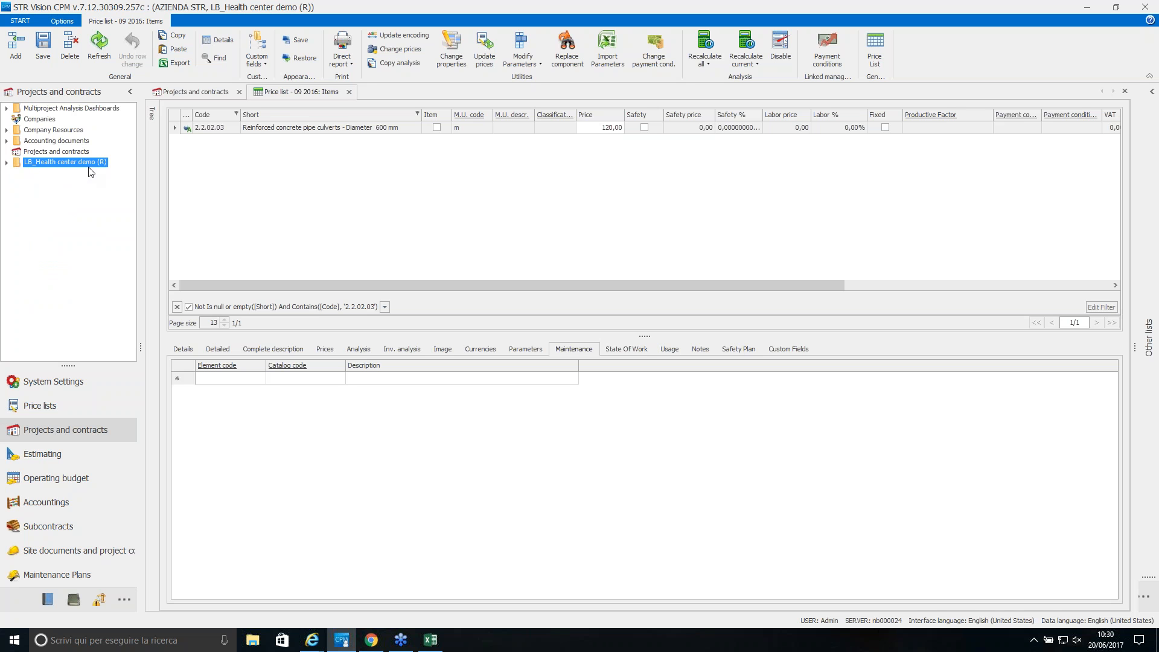
pyautogui.click(7, 163)
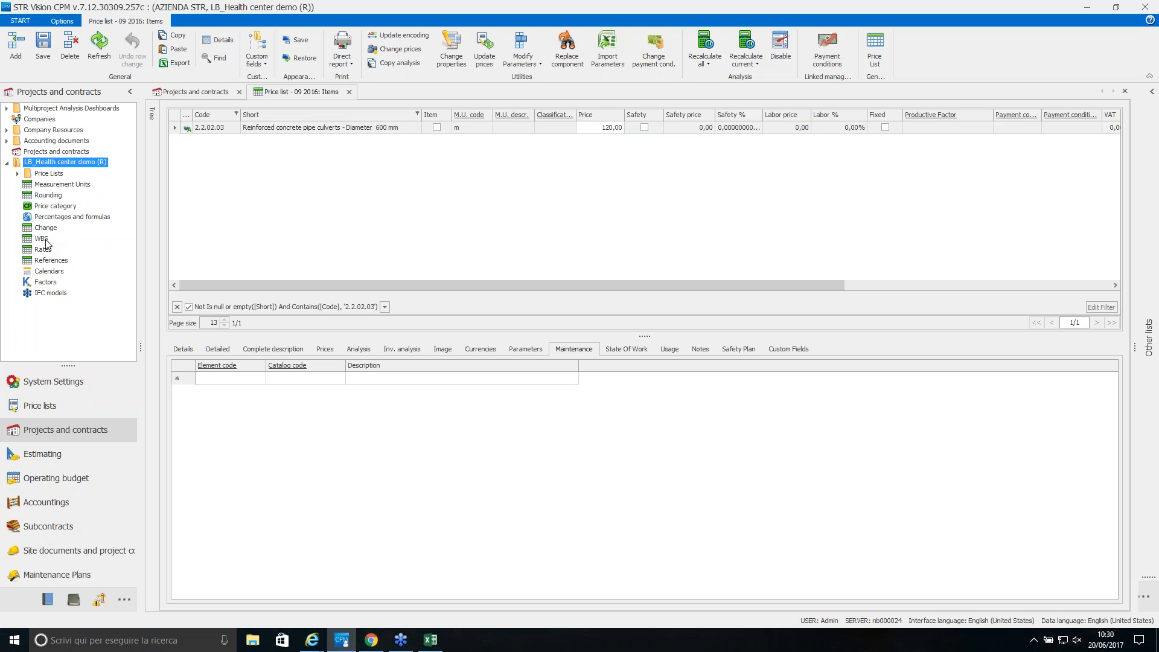
pyautogui.click(68, 292)
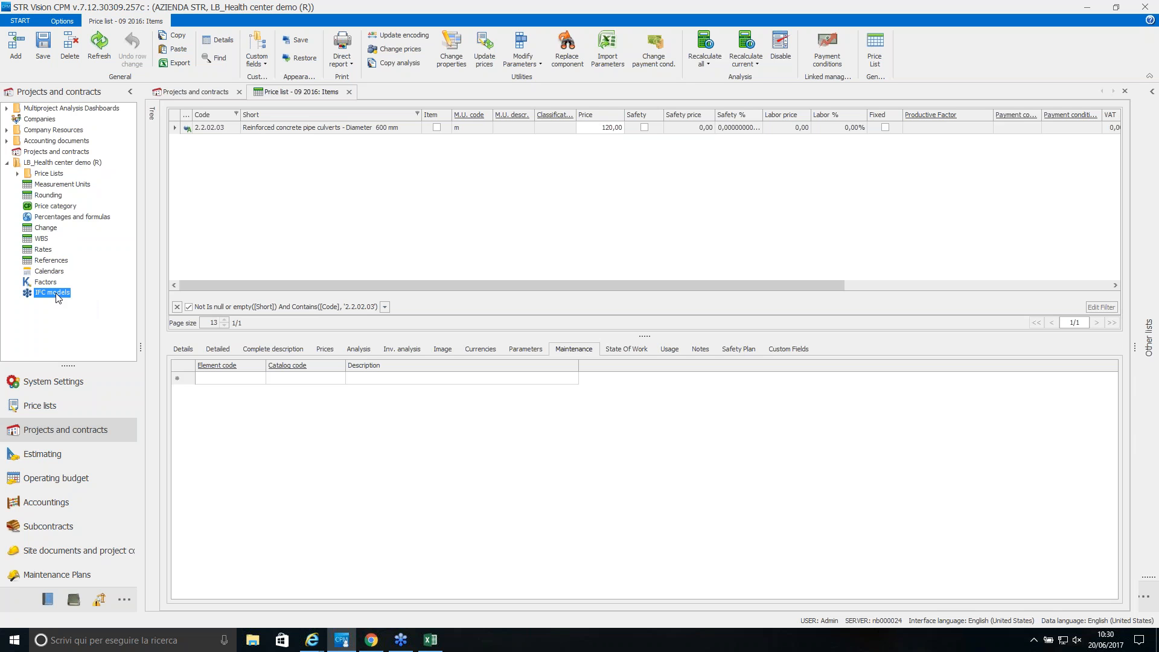
pyautogui.doubleClick(56, 293)
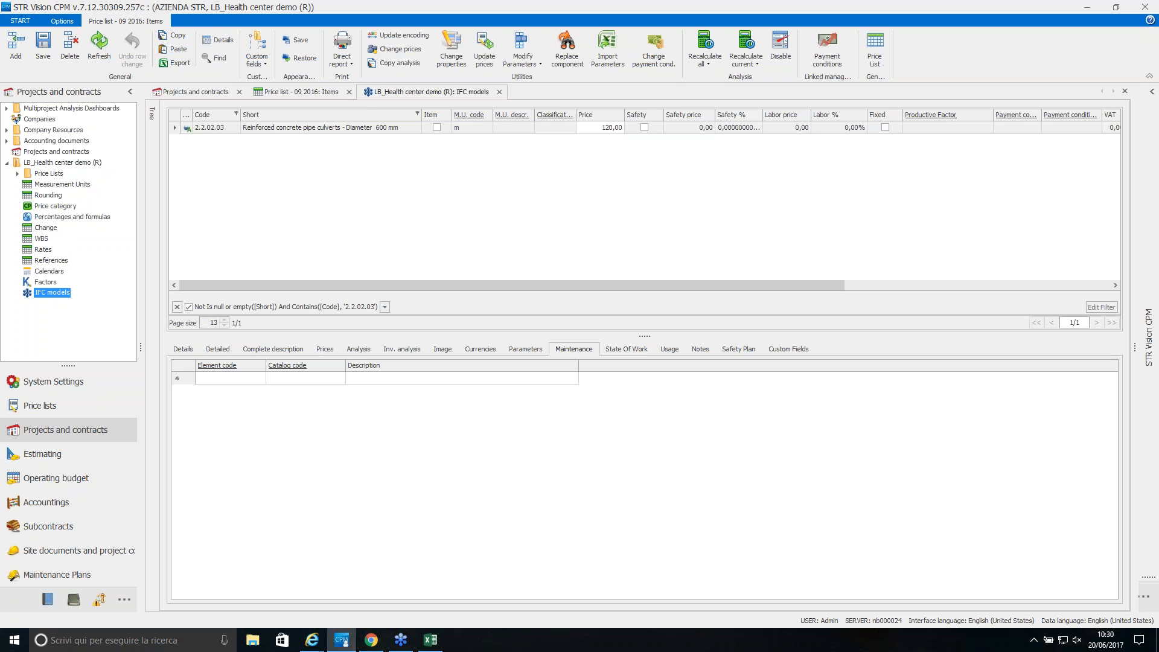
# Add an IFC model record with code 110 and description NEW IFC FILE.
pyautogui.rightClick(198, 195)
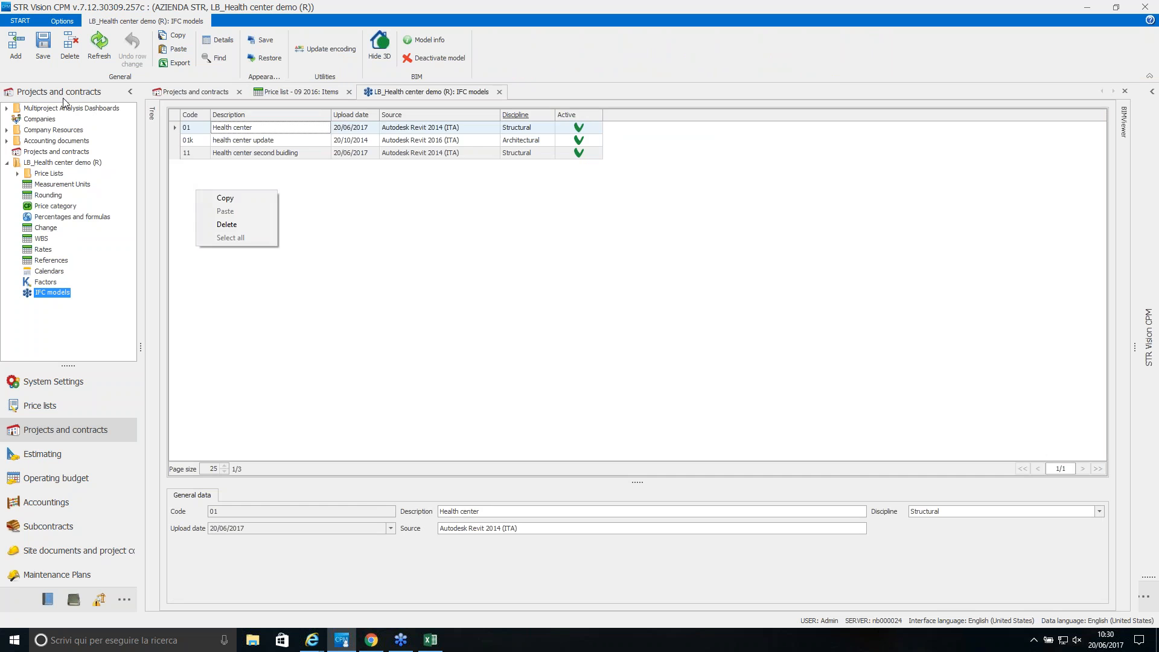
pyautogui.click(20, 60)
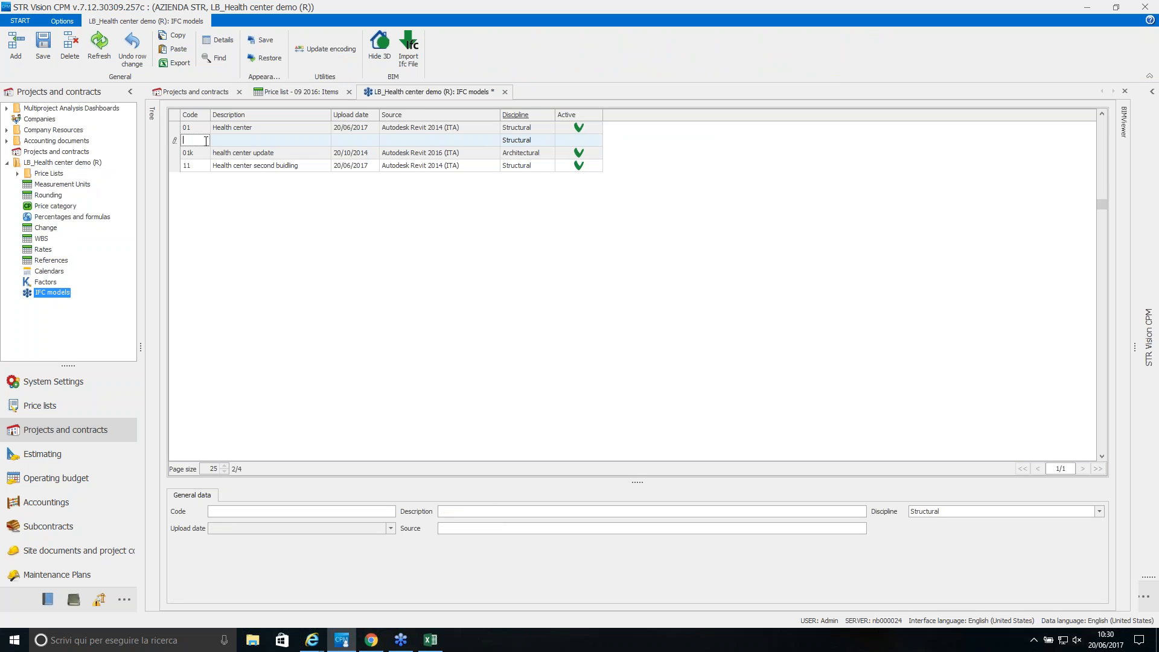
pyautogui.write('110')
pyautogui.press('Tab')
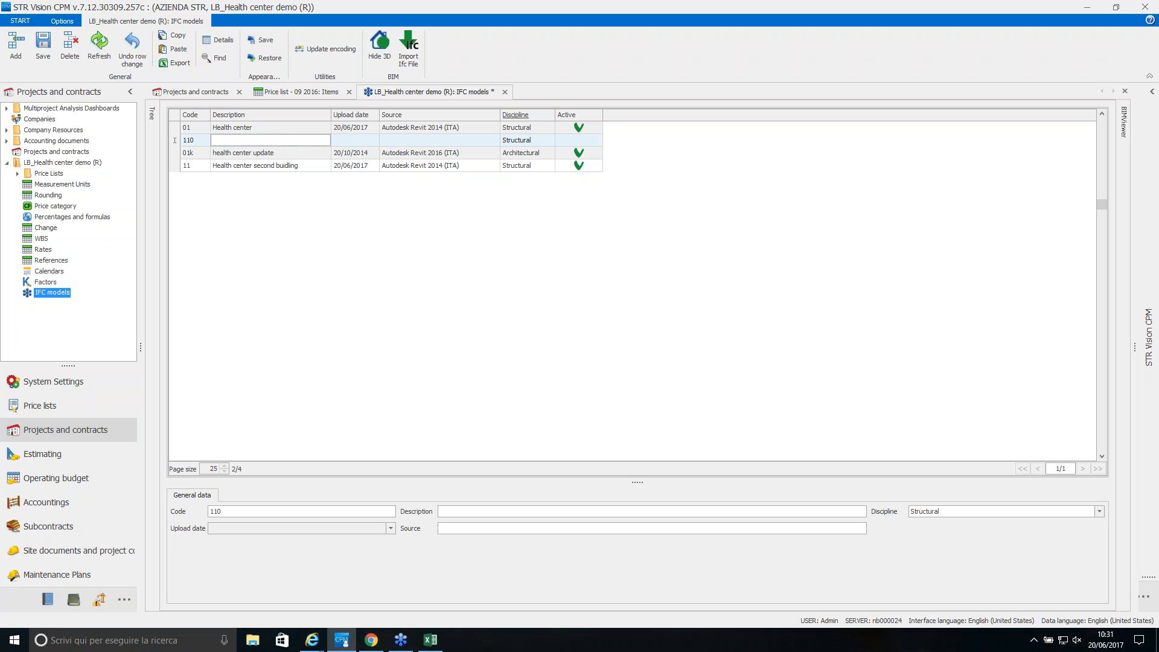
pyautogui.write('NEW IFC FILE')
# Import AR_DOLCI 3-17- ansi.ifc from the Desktop's IFC folder into the NEW IFC FILE record.
pyautogui.click(408, 62)
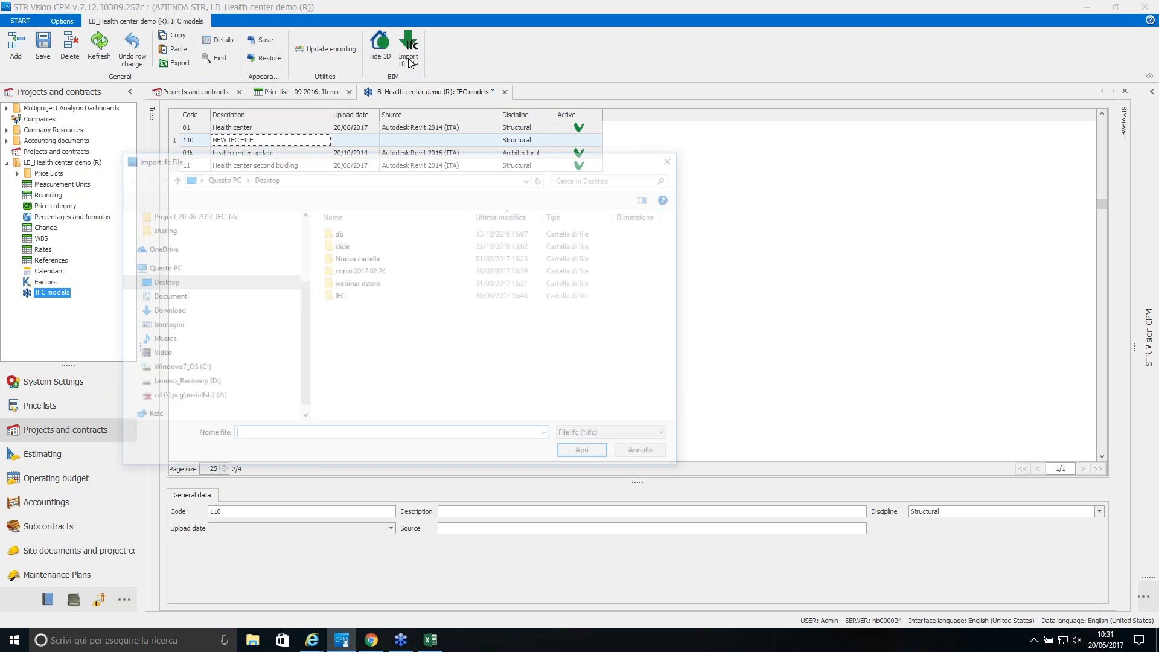
pyautogui.click(341, 296)
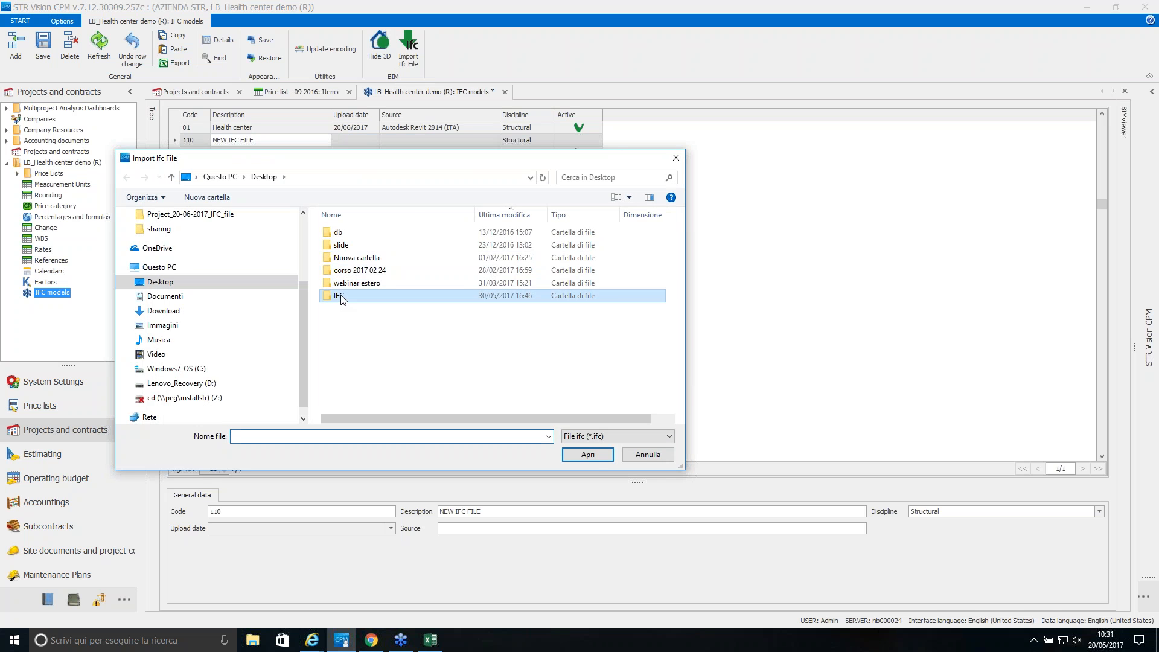
pyautogui.doubleClick(340, 296)
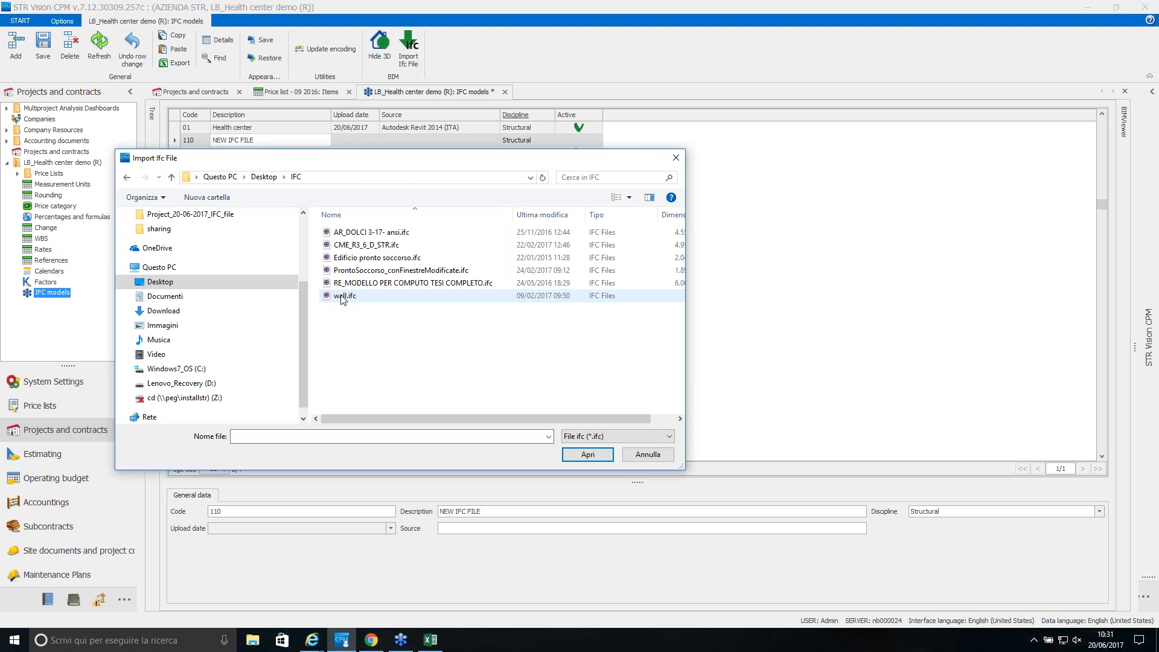
pyautogui.click(414, 233)
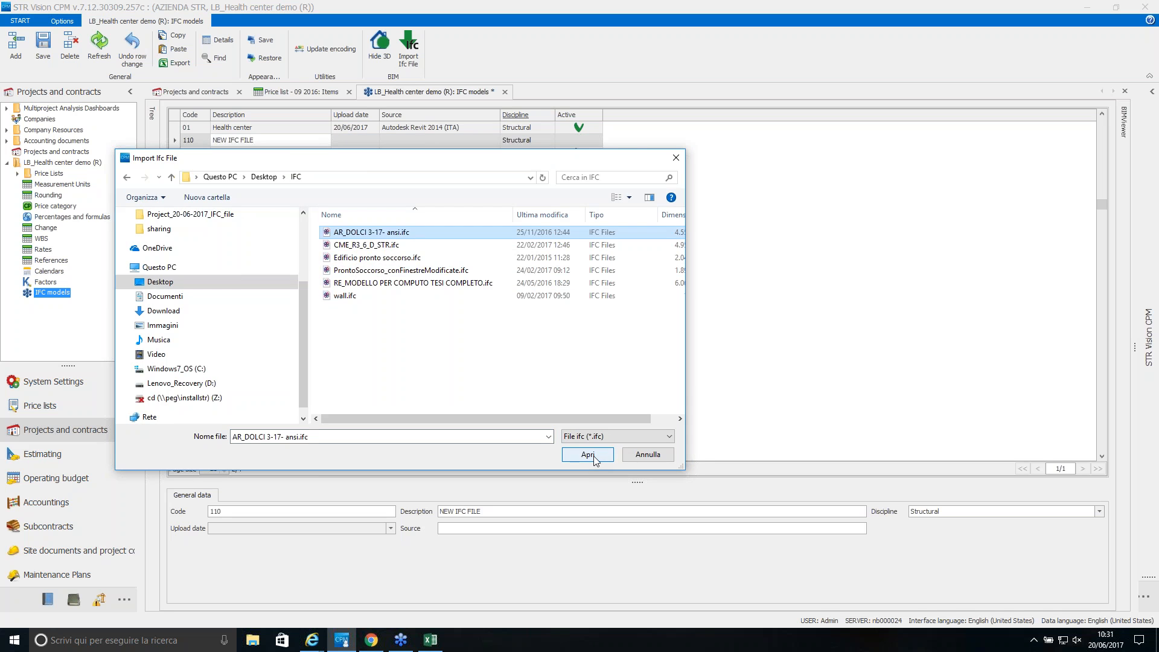
pyautogui.click(593, 457)
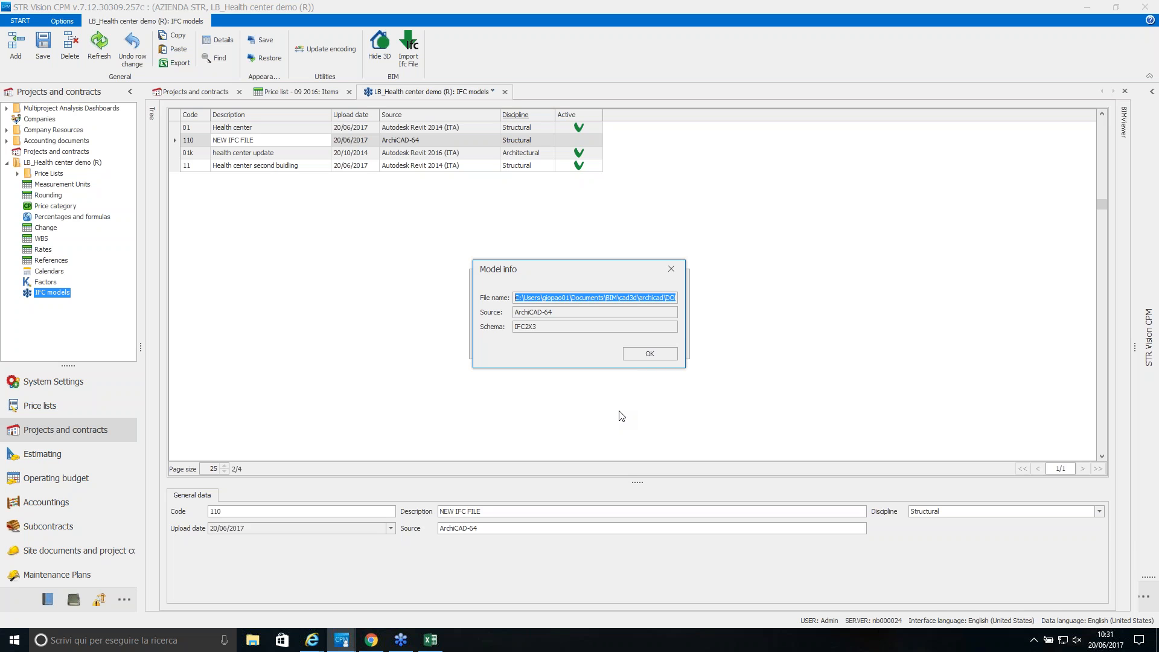
# Accept the model info, activate the NEW IFC FILE model and save the IFC models list.
pyautogui.click(649, 359)
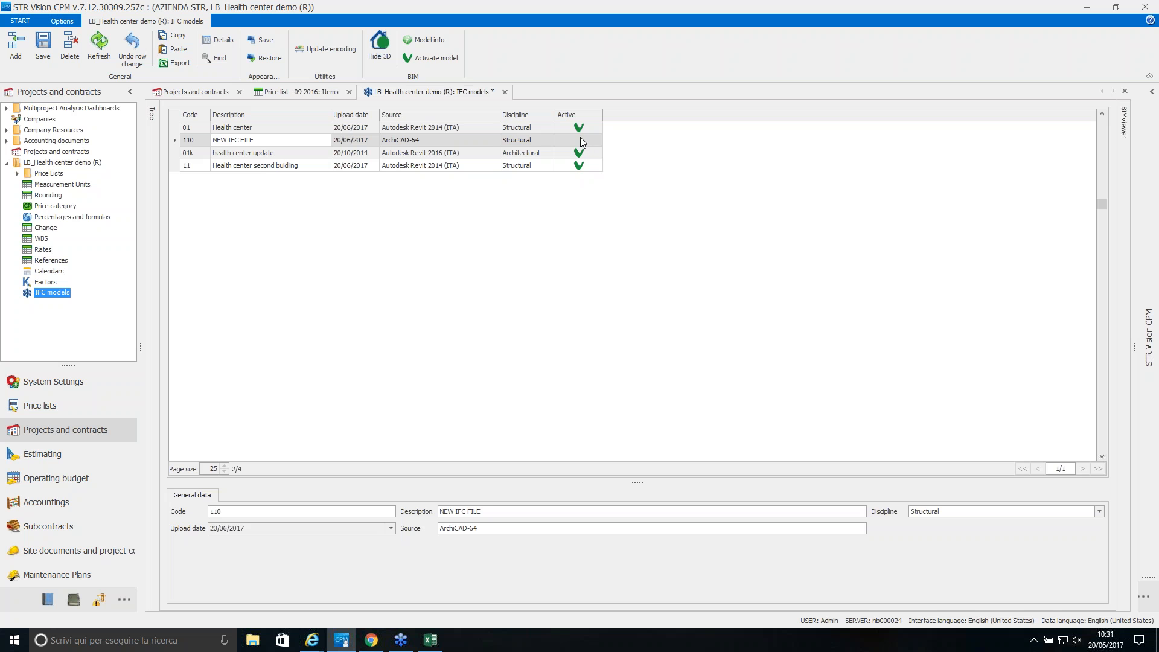
pyautogui.click(450, 60)
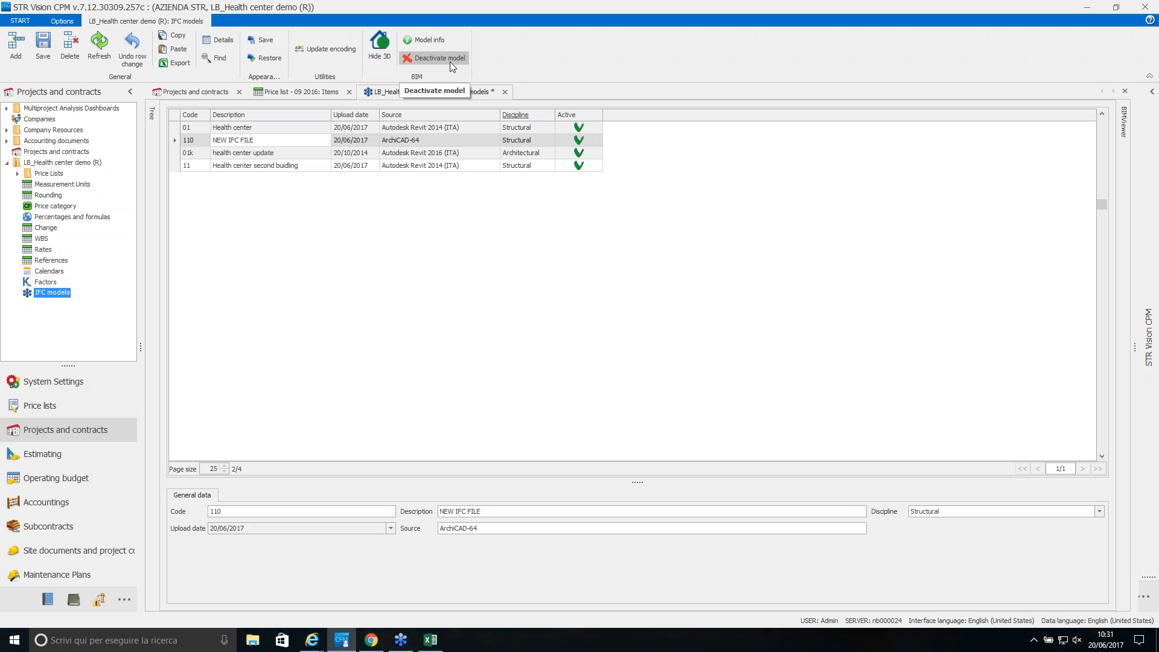
pyautogui.click(49, 60)
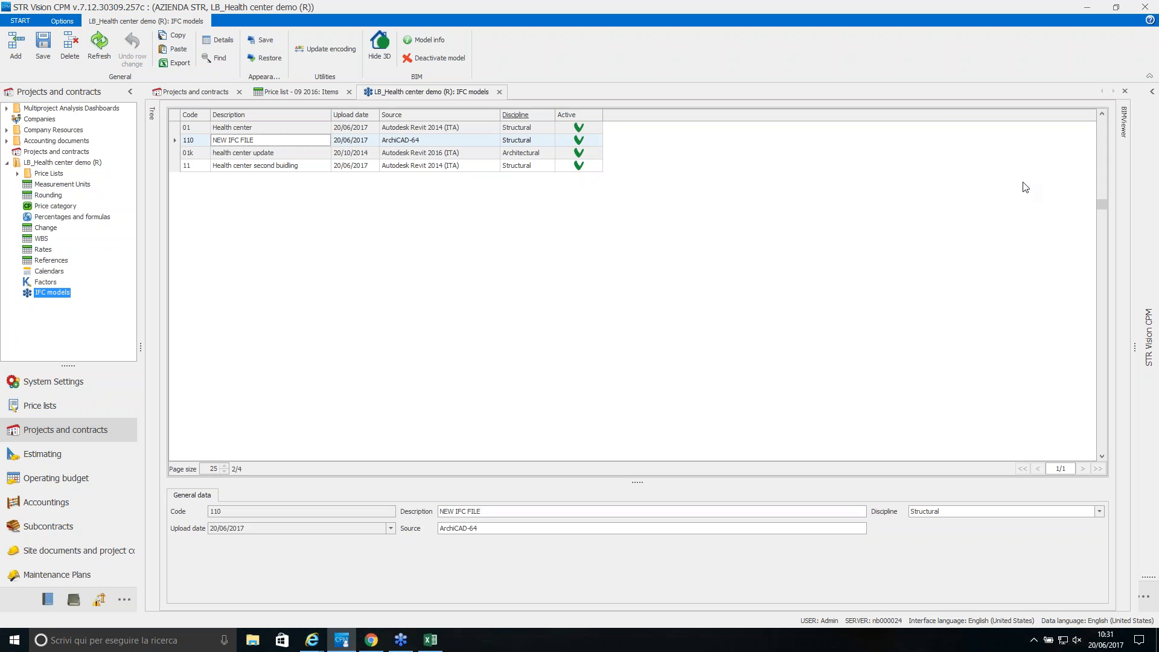
# Pin the BIMViewer pane open and collapse the Projects and contracts navigation pane.
pyautogui.moveTo(1124, 118)
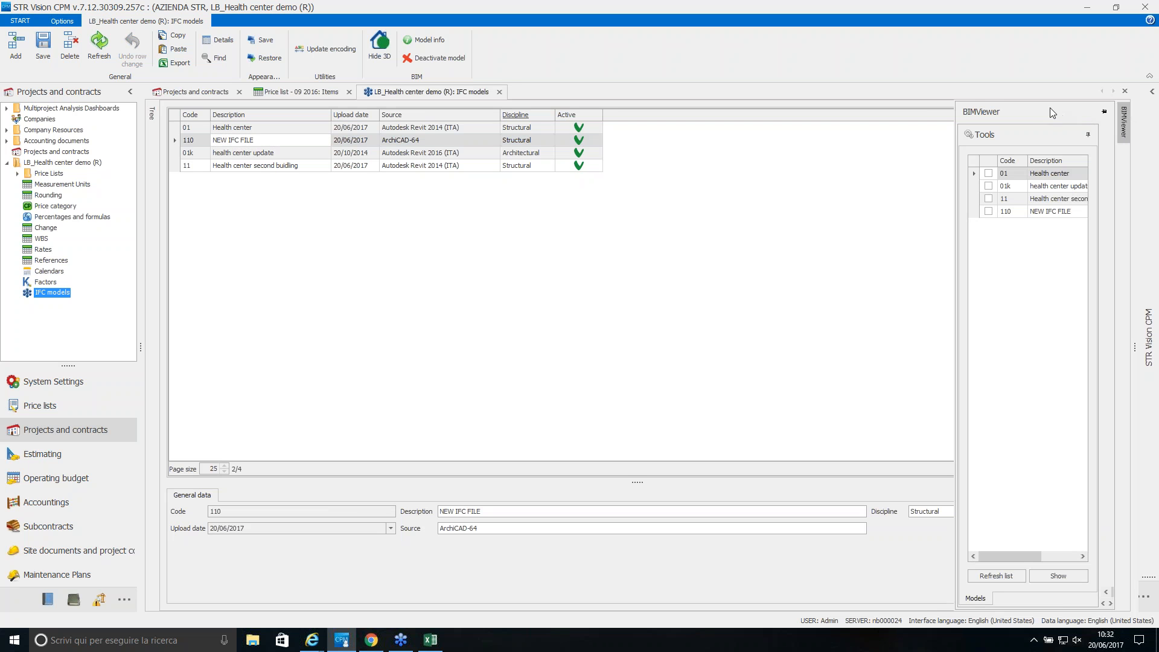
pyautogui.click(1102, 113)
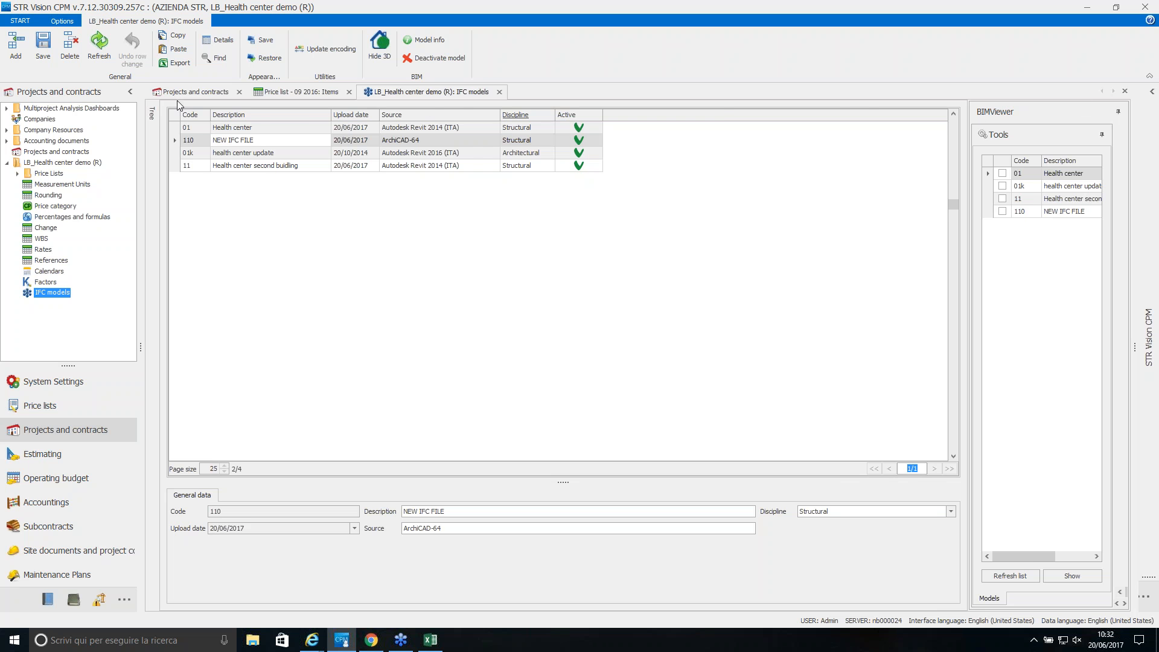
pyautogui.click(130, 93)
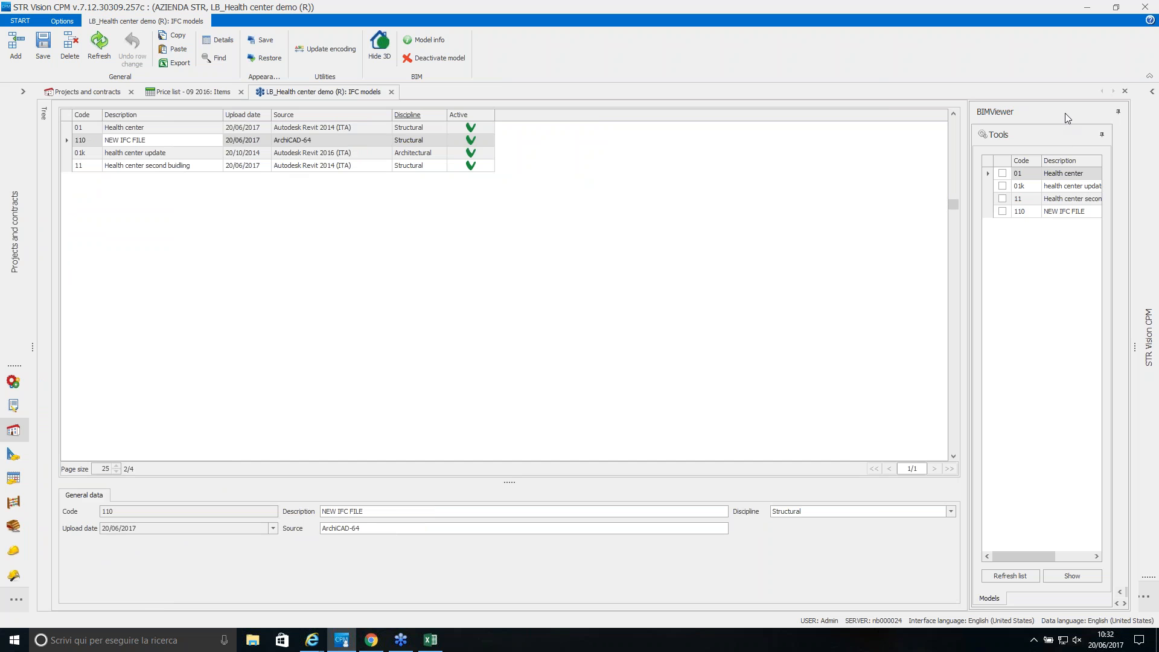
# Widen the BIMViewer pane to about 40% of the window and show model 01 Health center in 3D.
pyautogui.moveTo(1063, 107); pyautogui.dragTo(1107, 356)
pyautogui.moveTo(680, 387); pyautogui.dragTo(659, 386)
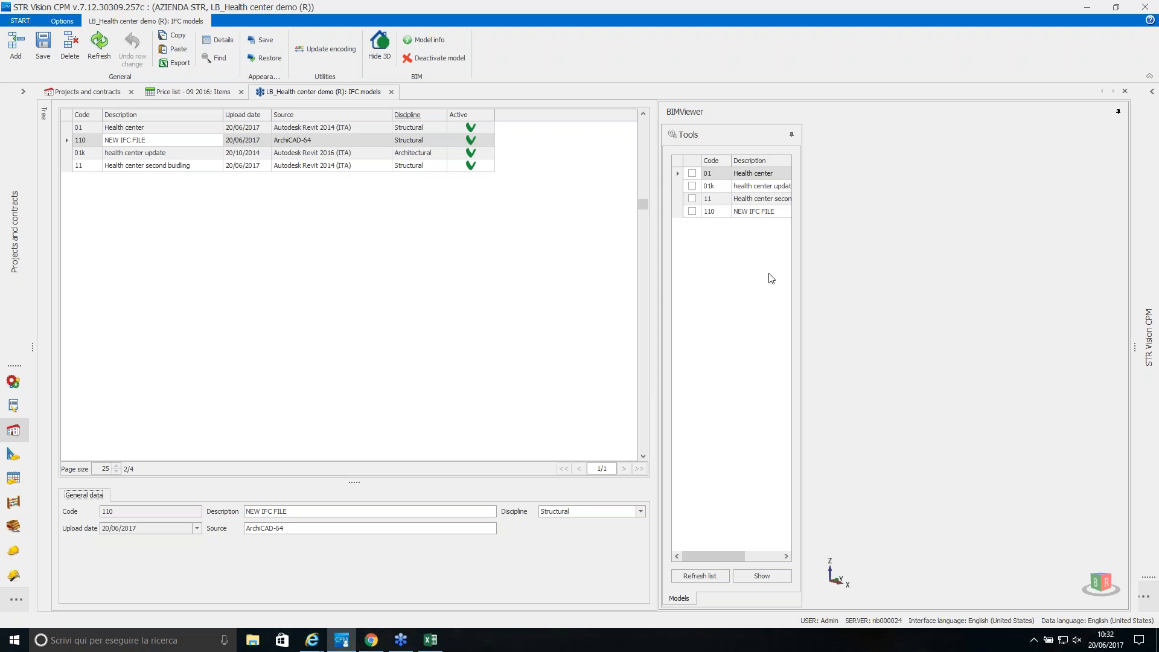
pyautogui.click(693, 175)
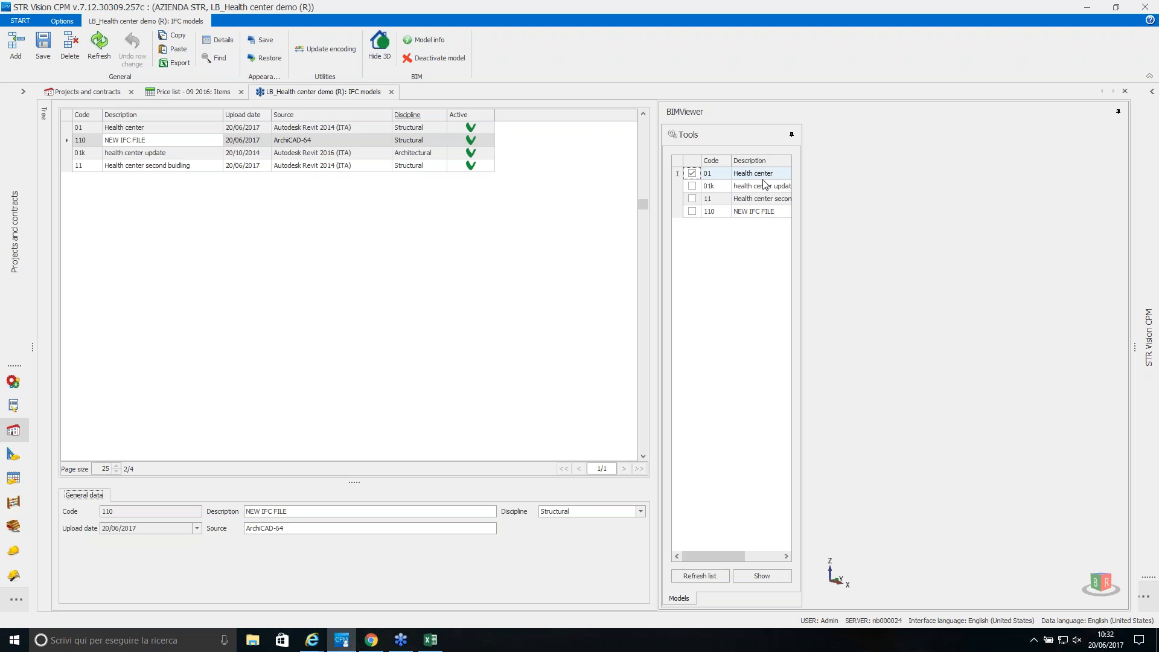
pyautogui.click(774, 577)
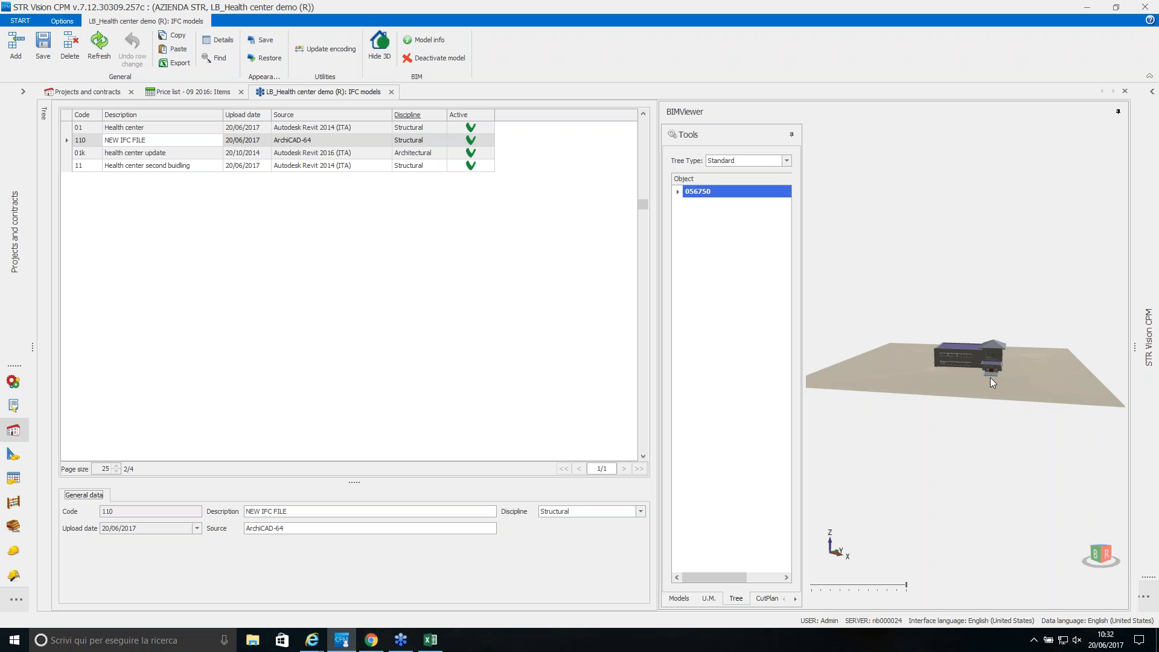
# Hide the long Lower Level facade wall of the Health center in the 3D model and widen the BIMViewer pane to about half the window.
pyautogui.scroll(5, 990, 378)
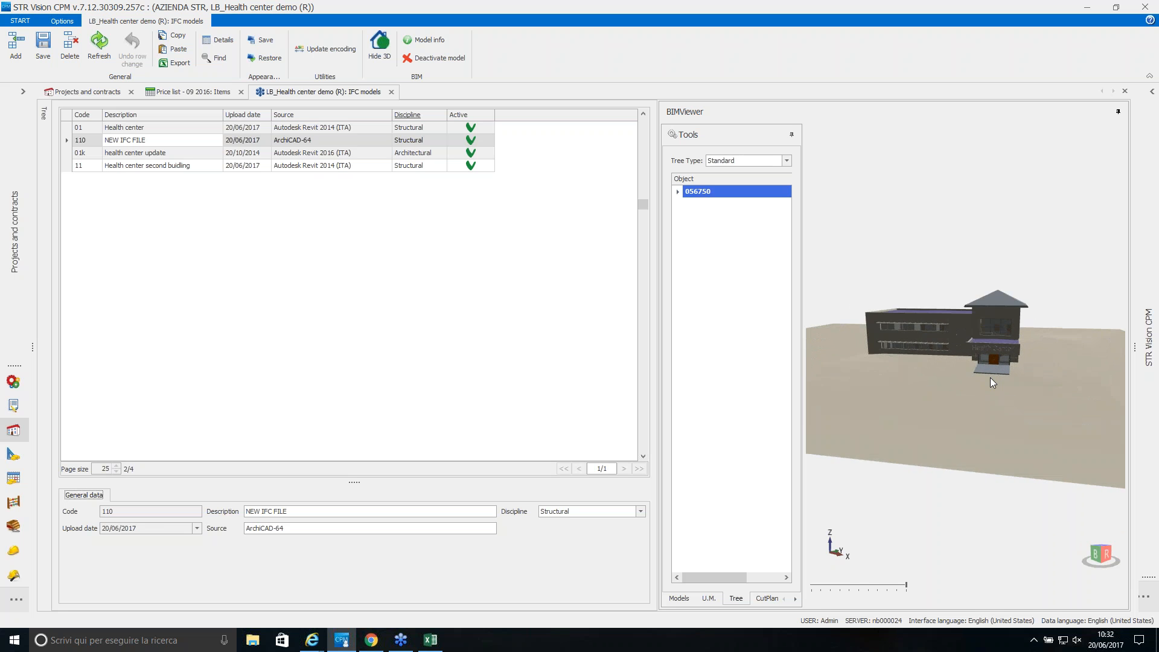
pyautogui.scroll(-5, 990, 378)
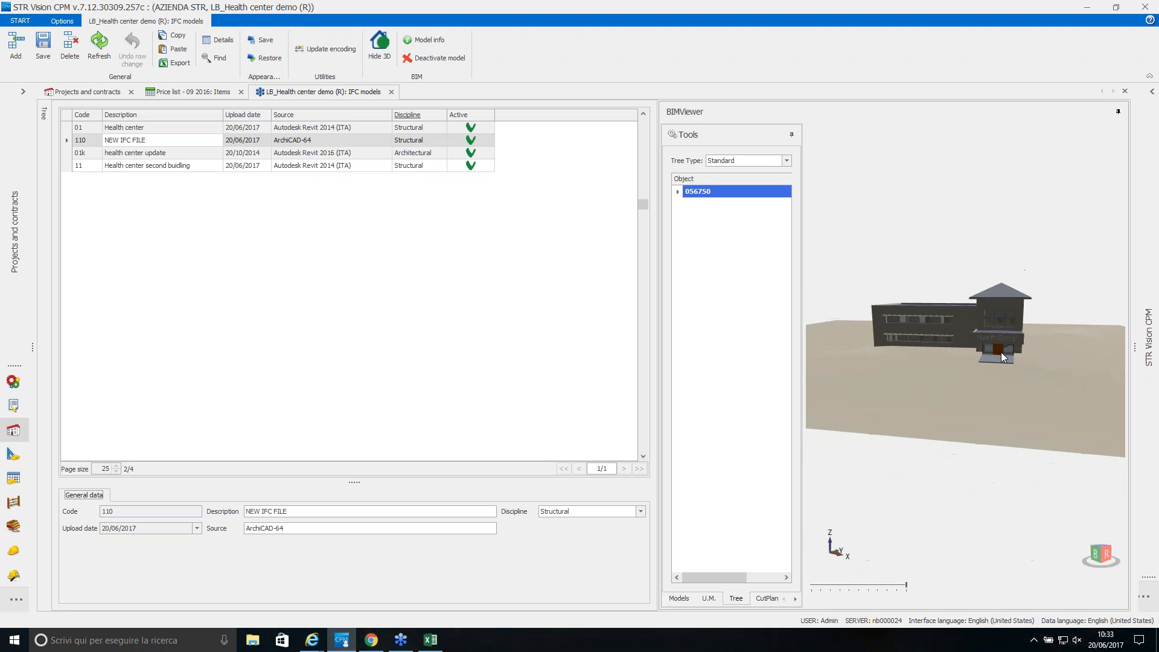
pyautogui.moveTo(1015, 362)
pyautogui.mouseDown()
pyautogui.moveTo(957, 382)
pyautogui.moveTo(897, 369)
pyautogui.moveTo(979, 430)
pyautogui.moveTo(1019, 394)
pyautogui.mouseUp()
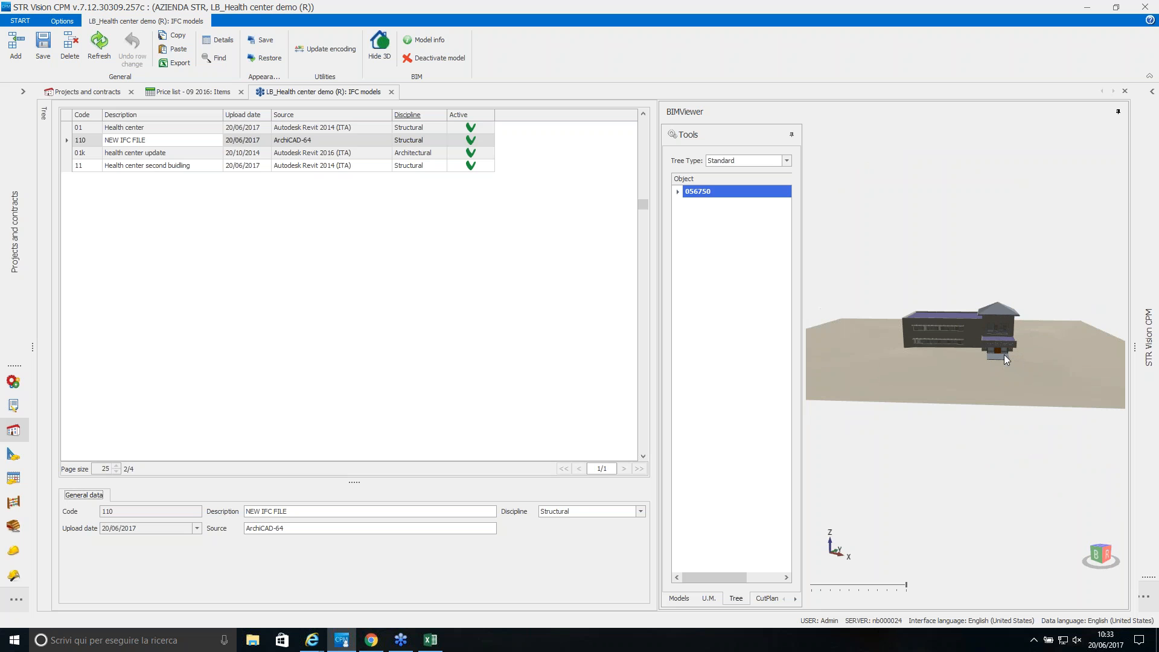
pyautogui.click(974, 328)
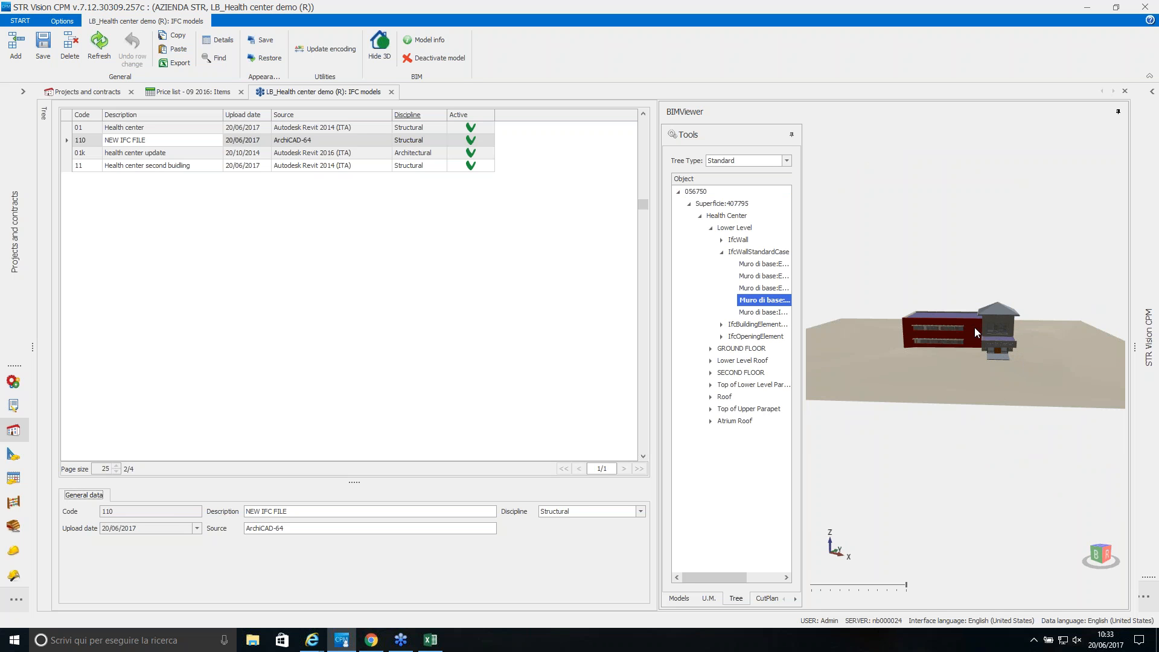
pyautogui.rightClick(974, 327)
pyautogui.moveTo(990, 351)
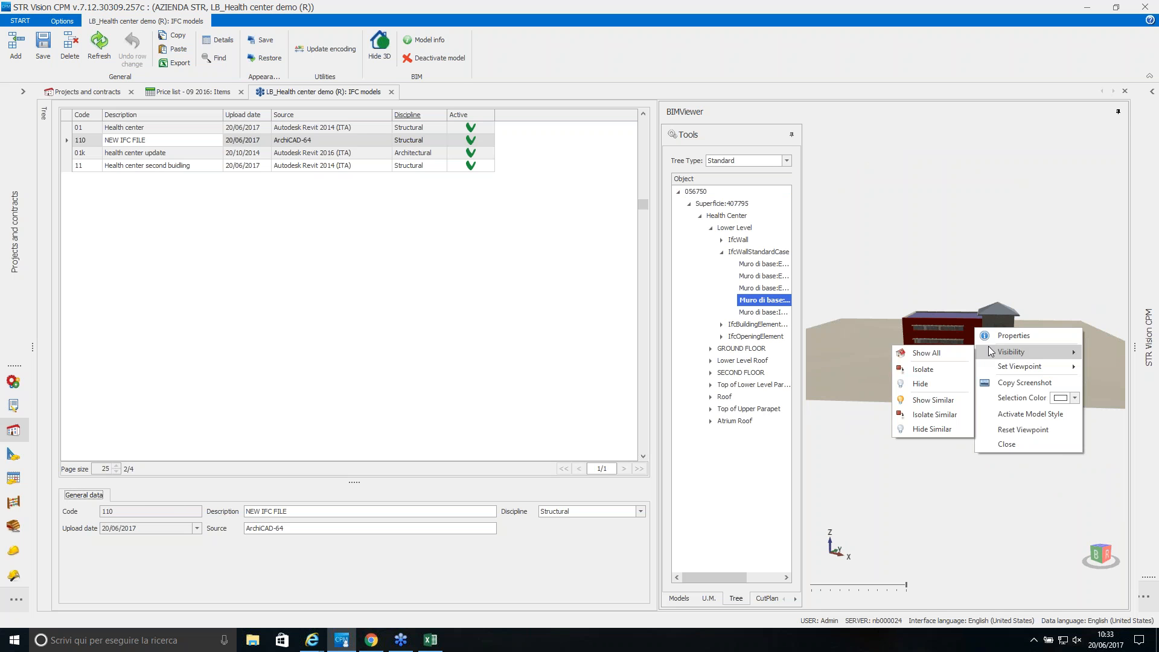
pyautogui.click(951, 384)
pyautogui.scroll(5, 955, 335)
pyautogui.scroll(3, 955, 336)
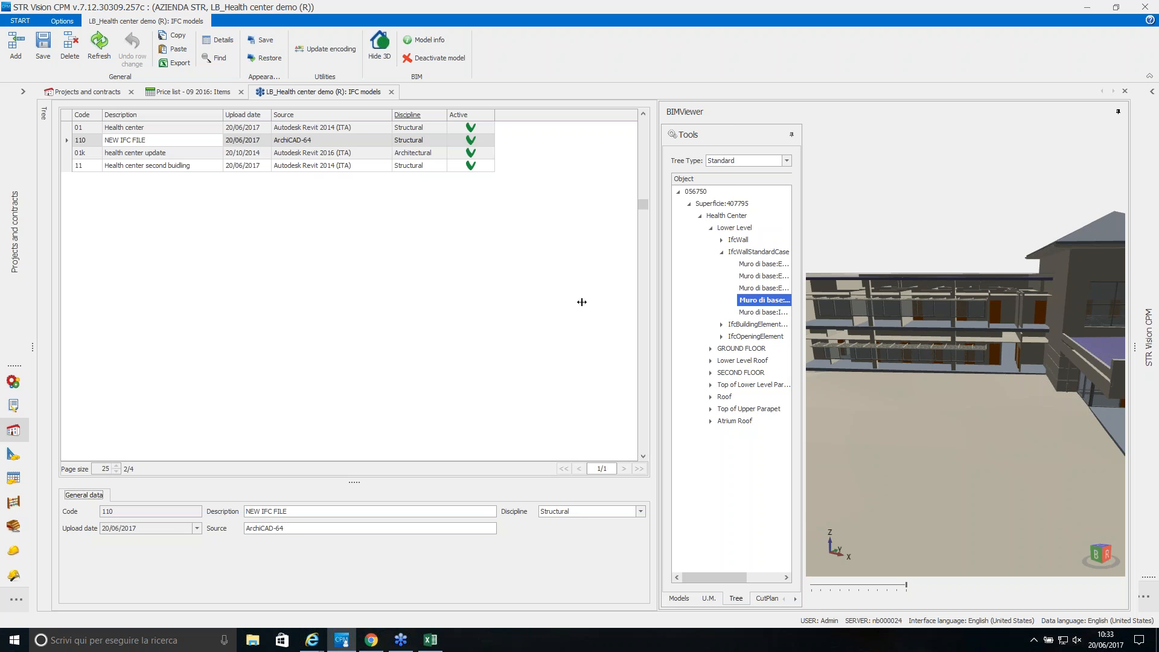
pyautogui.moveTo(658, 303); pyautogui.dragTo(582, 301)
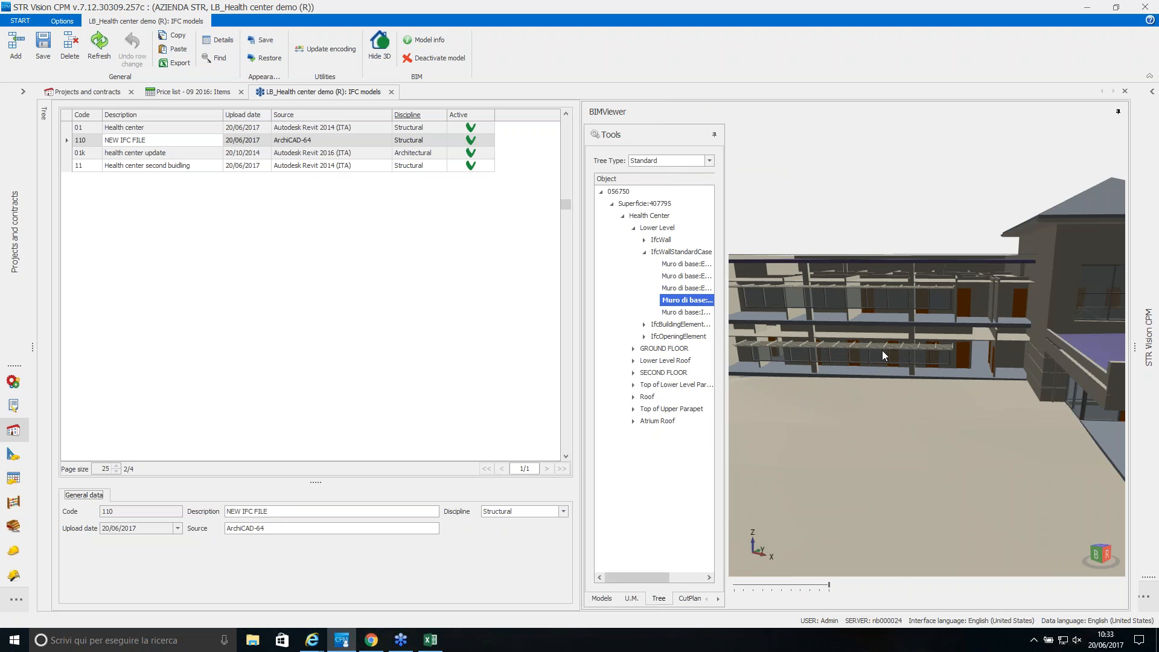
pyautogui.scroll(-3, 883, 350)
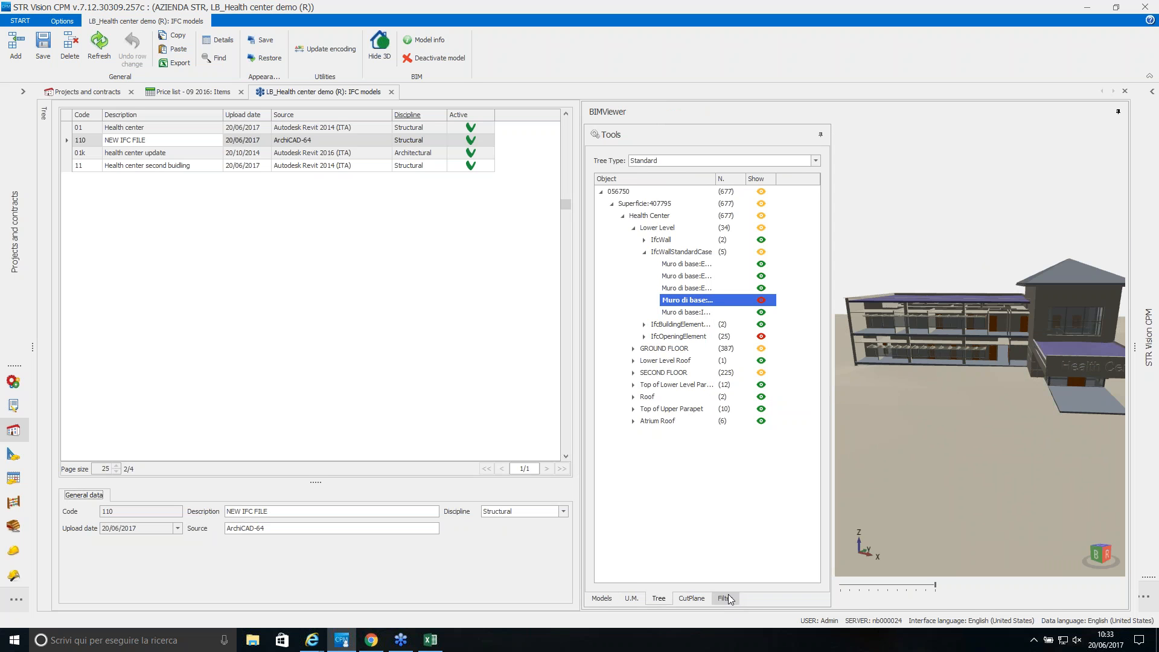
# Show model 11 Health center second buidling together with model 01 in 3D and view both buildings from above.
pyautogui.click(601, 598)
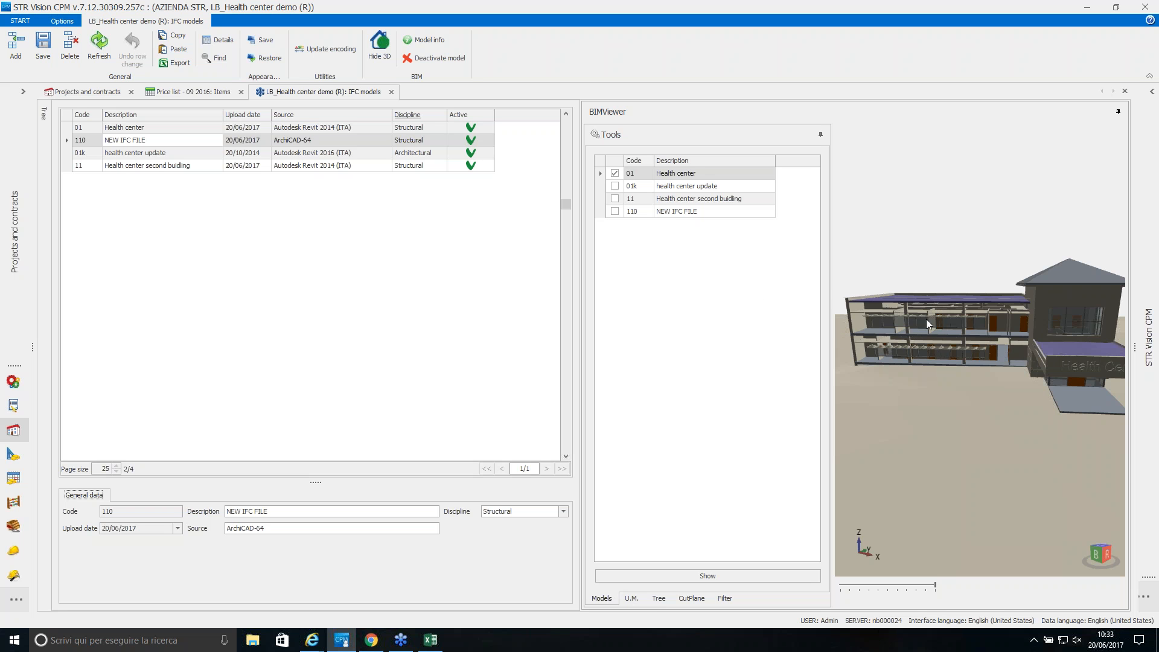
pyautogui.click(615, 199)
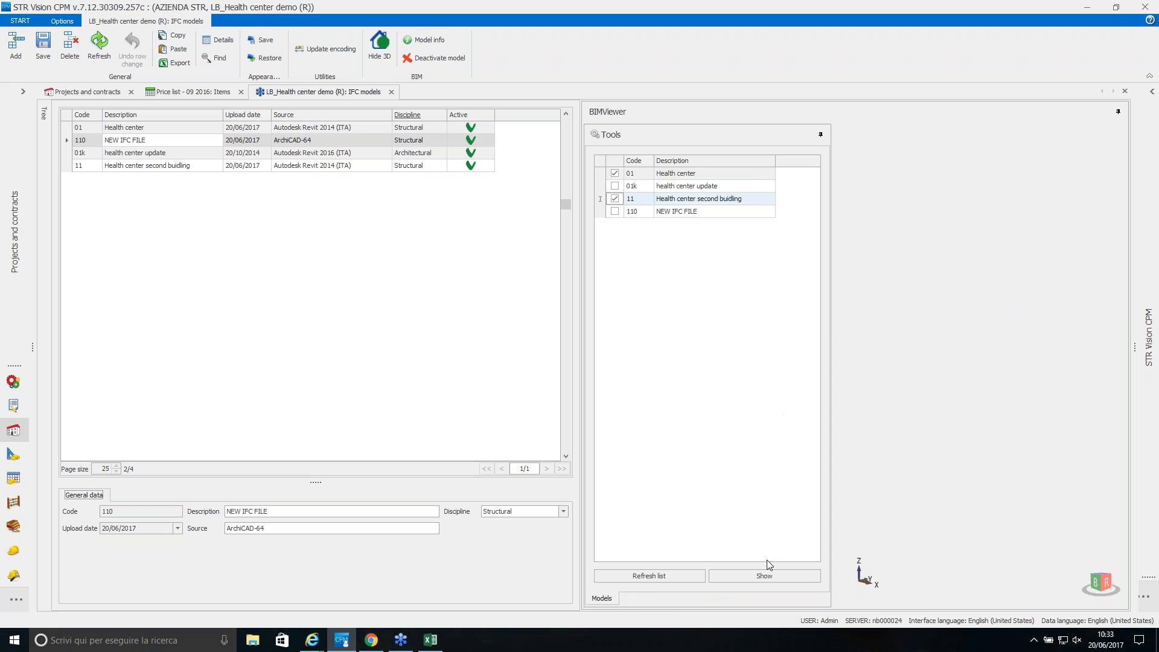
pyautogui.click(763, 575)
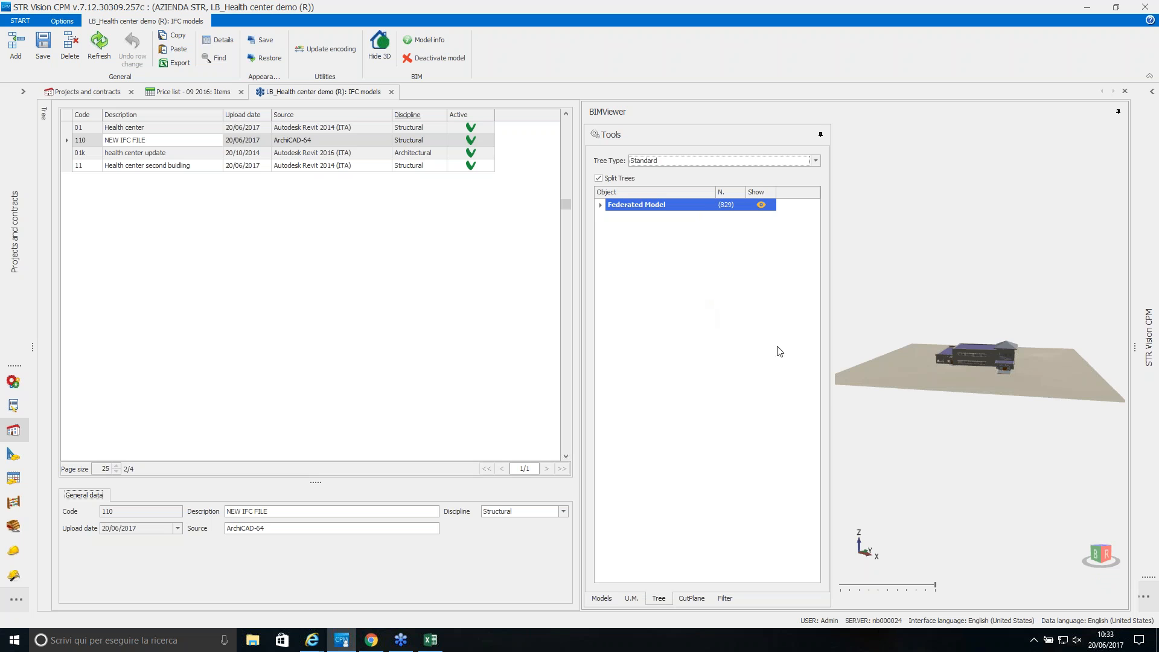
pyautogui.scroll(5, 961, 374)
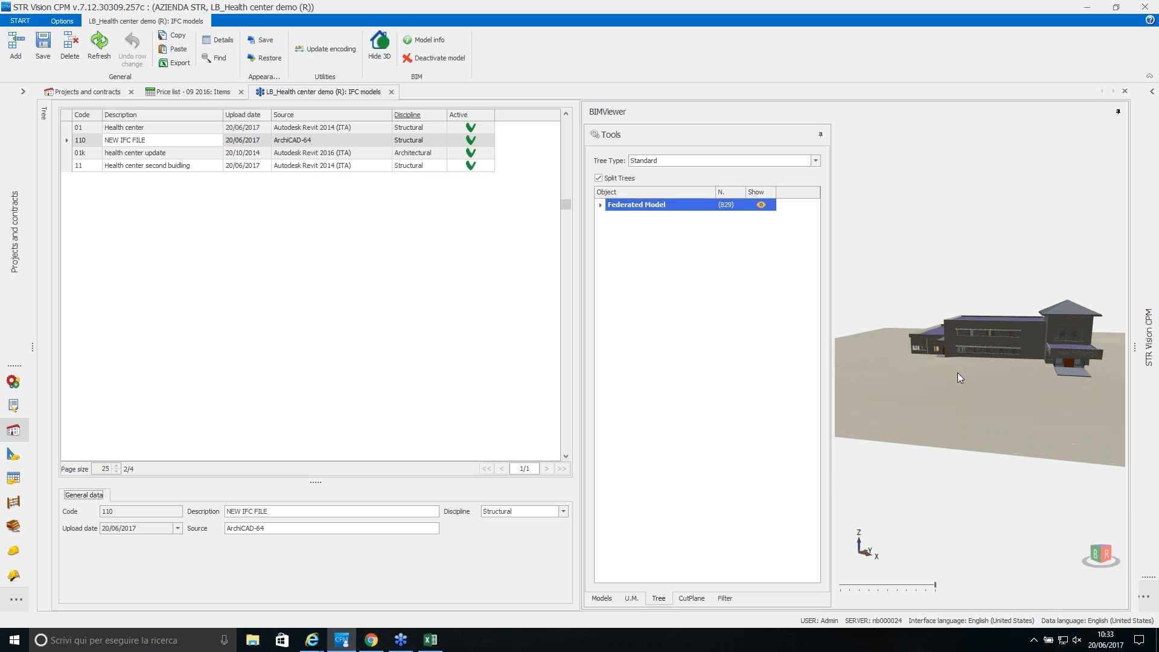
pyautogui.moveTo(957, 377); pyautogui.dragTo(1013, 384)
pyautogui.moveTo(909, 329); pyautogui.dragTo(988, 345)
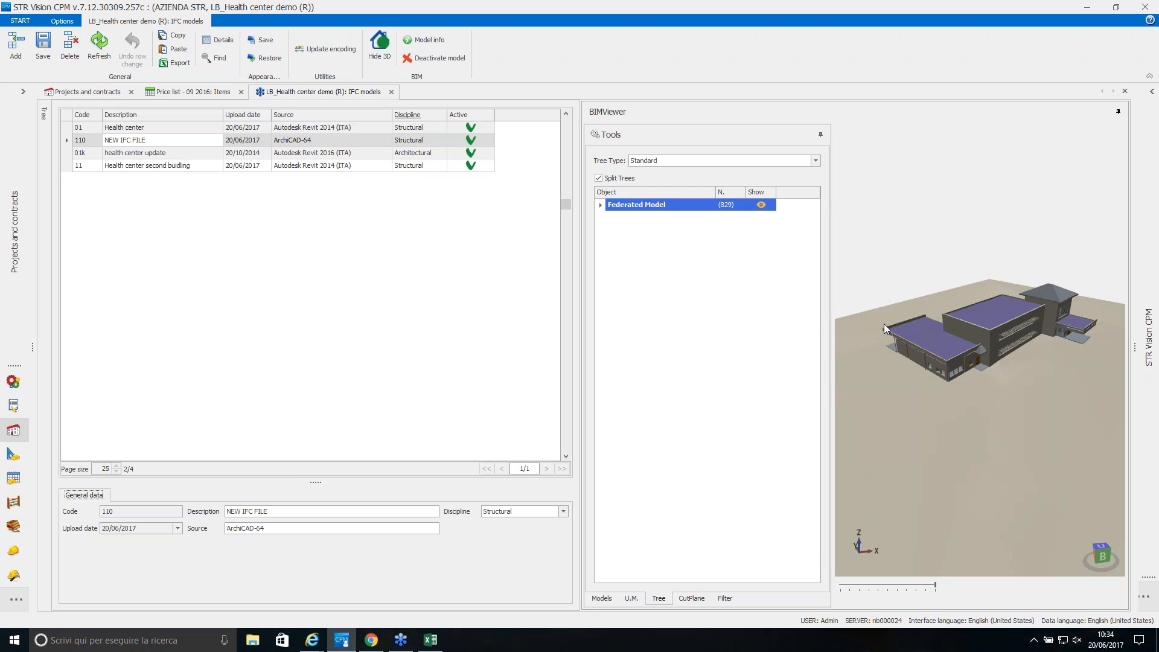
pyautogui.scroll(3, 997, 355)
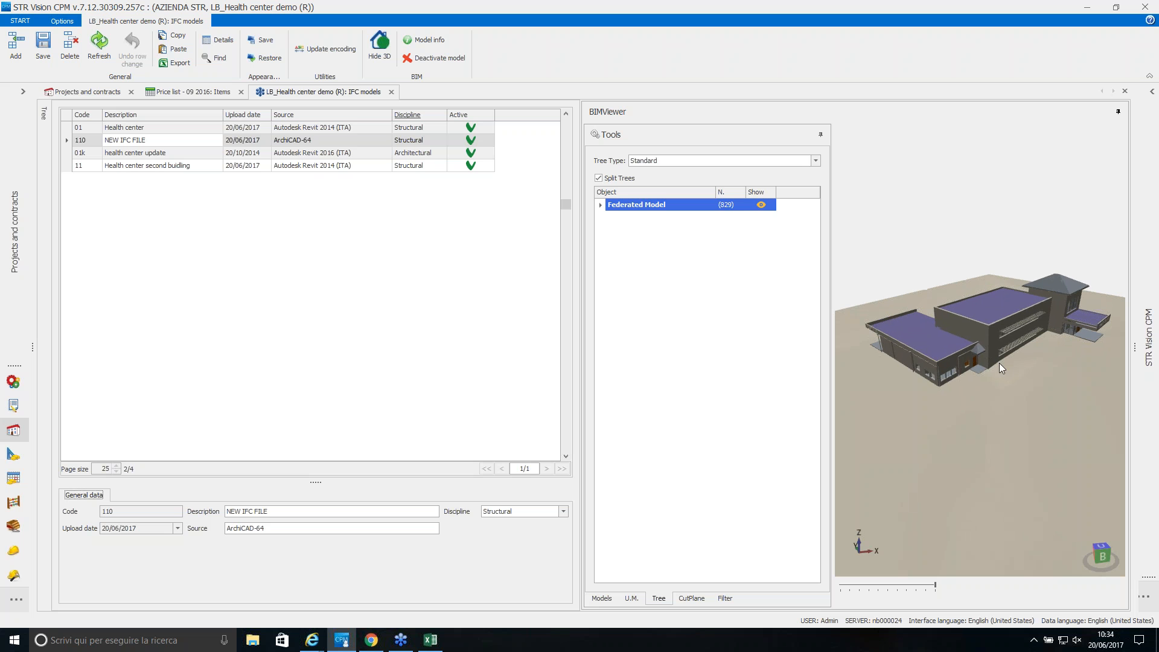
# Check the models' measure units, and expand model 01 in the object tree to select the first GROUND FLOOR IfcCurtainWall element.
pyautogui.click(634, 598)
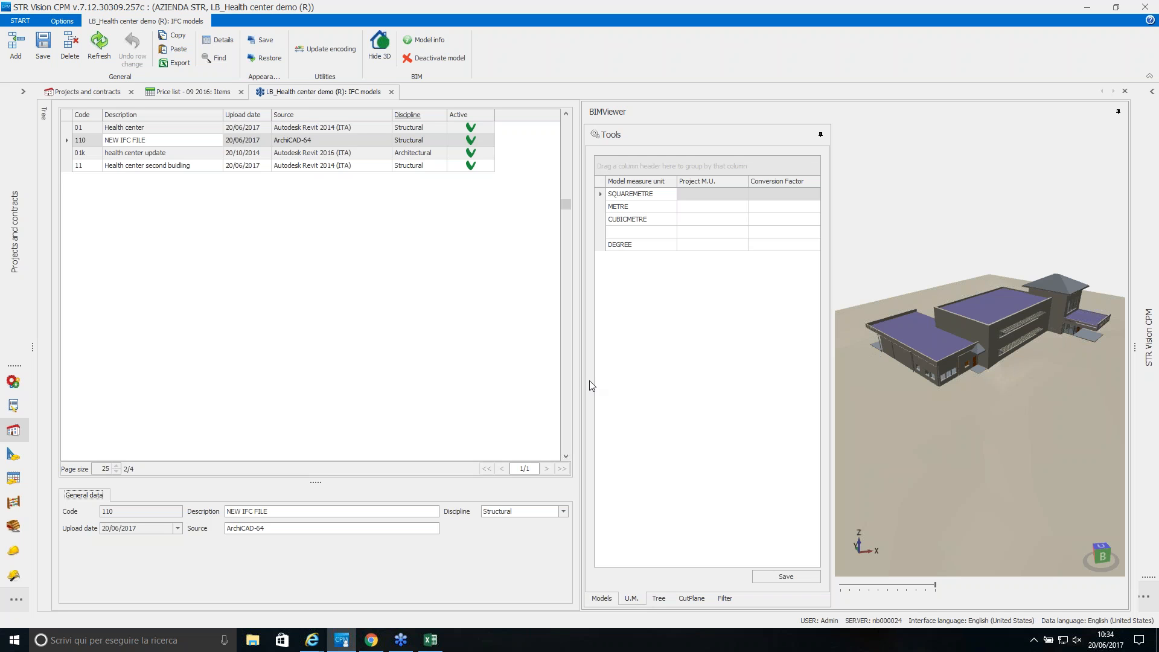
pyautogui.click(661, 599)
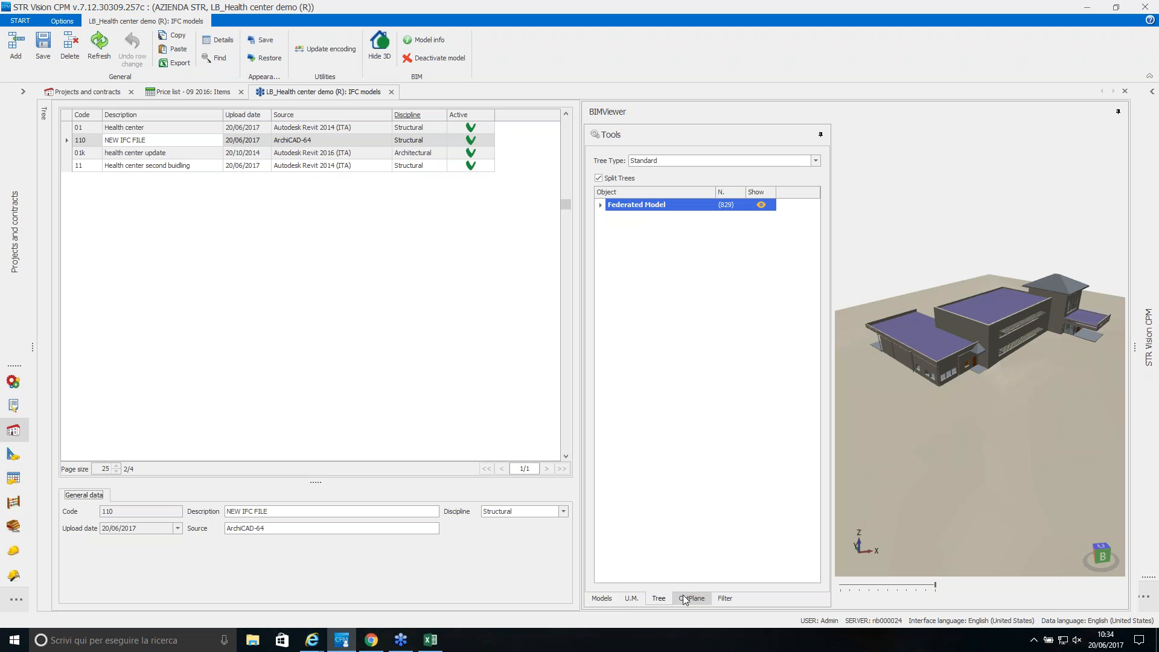
pyautogui.click(601, 206)
pyautogui.click(612, 217)
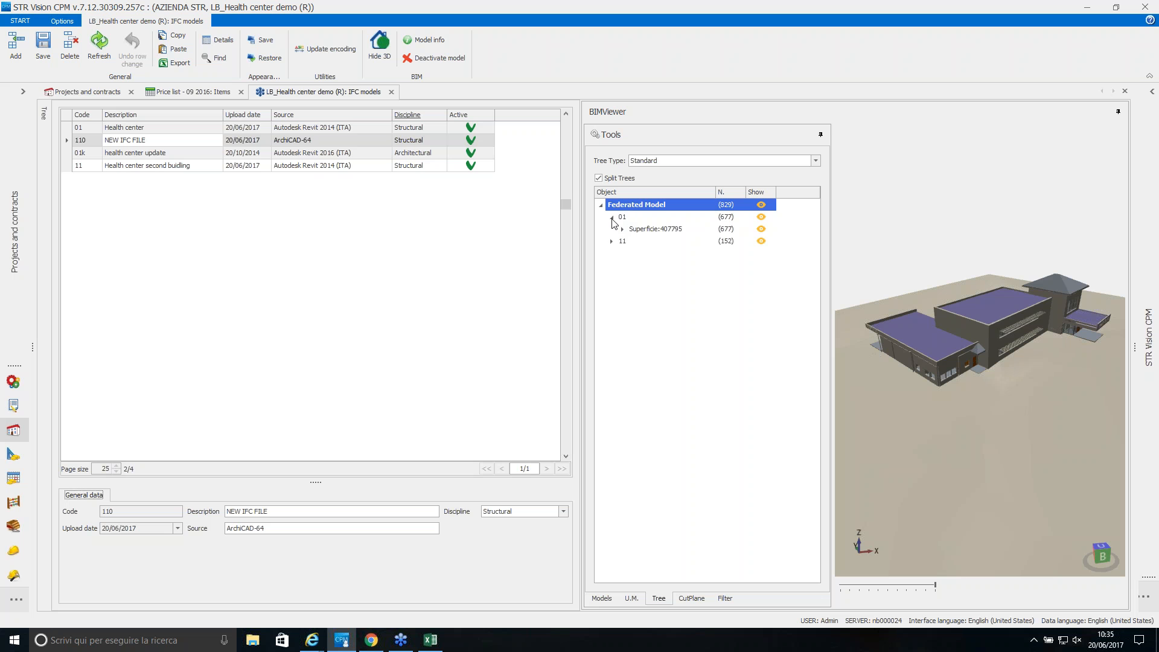
pyautogui.click(622, 229)
pyautogui.click(633, 241)
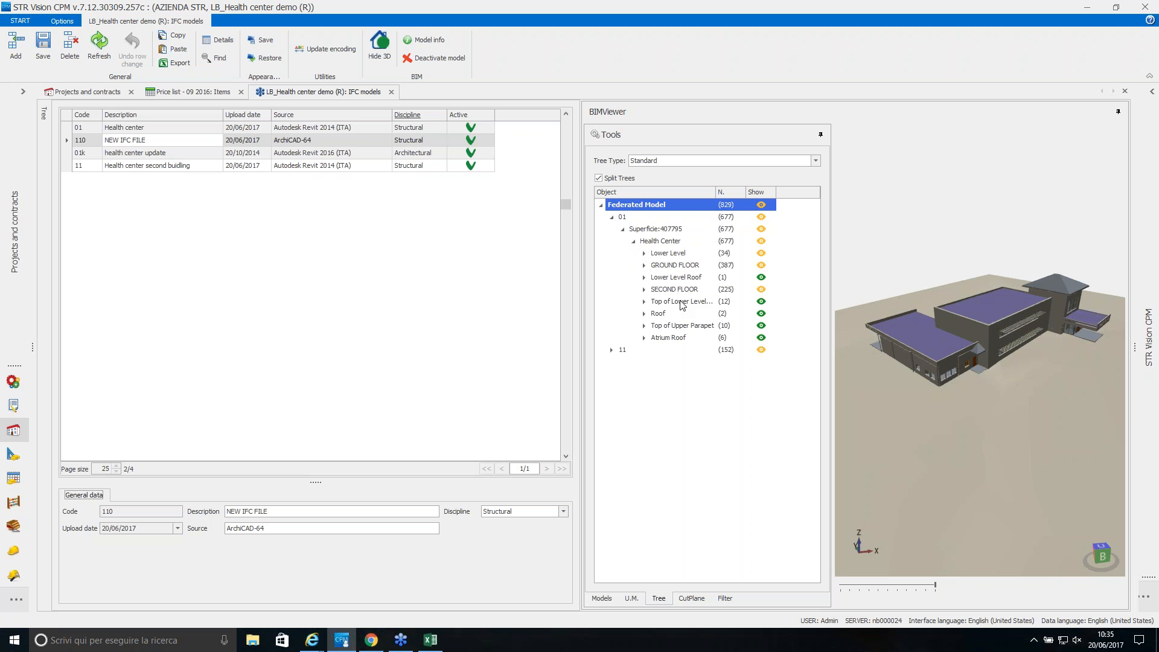
pyautogui.click(645, 265)
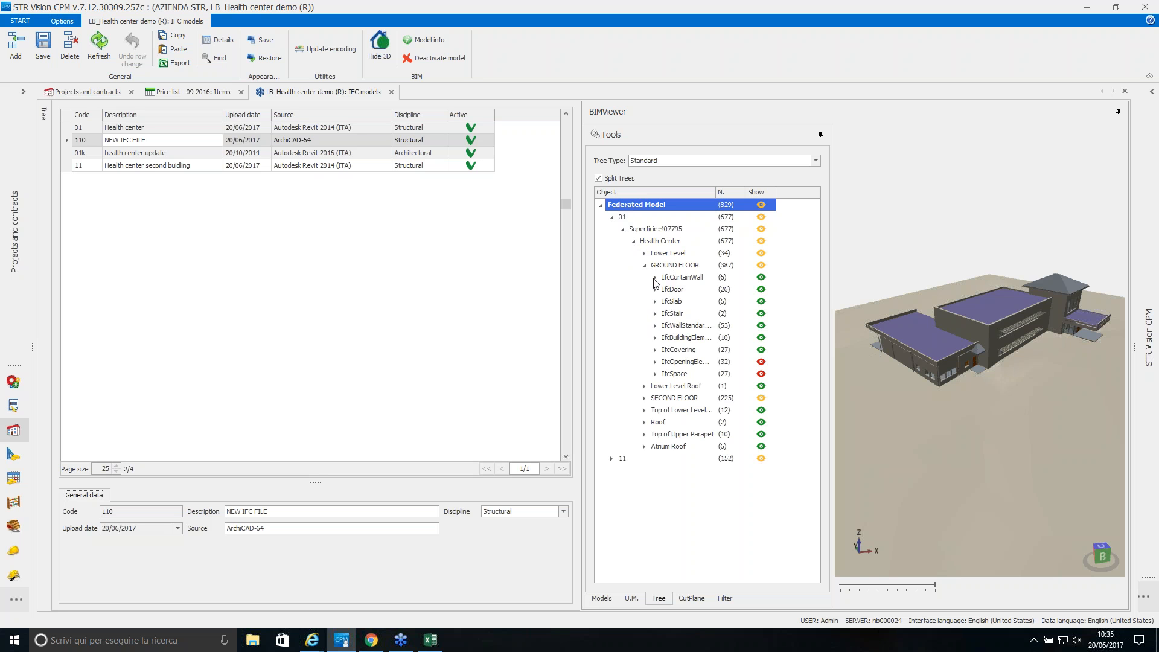
pyautogui.click(654, 277)
pyautogui.click(689, 291)
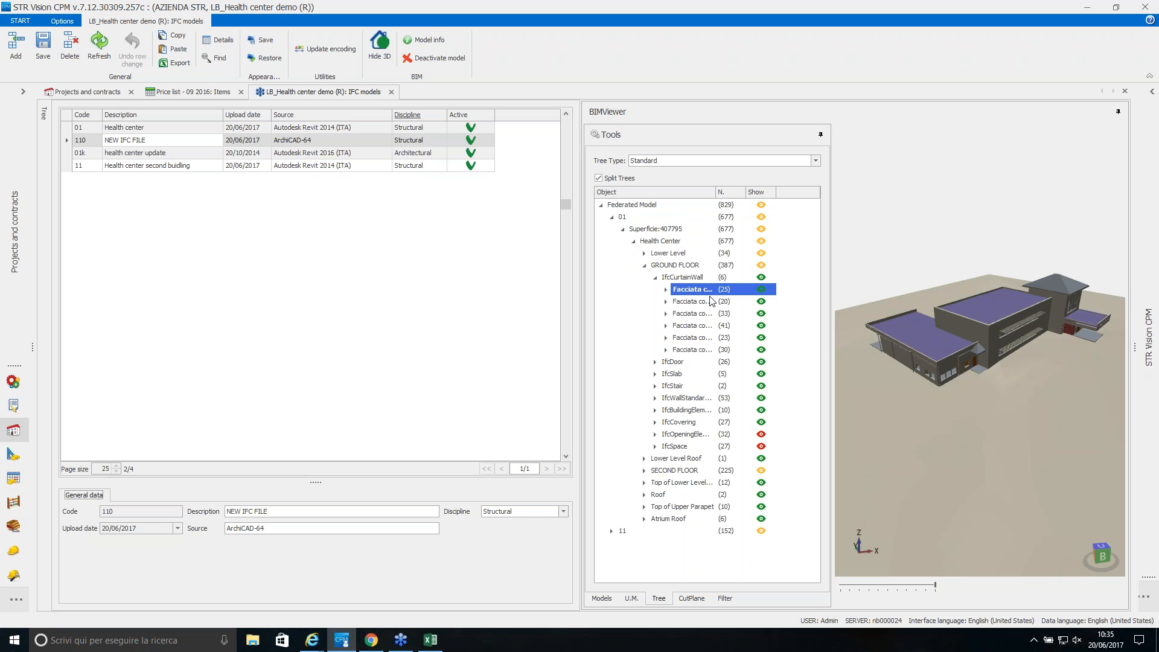
# Examine the selected curtain wall up close and select the long facade wall beside it in the 3D model.
pyautogui.scroll(6, 1070, 339)
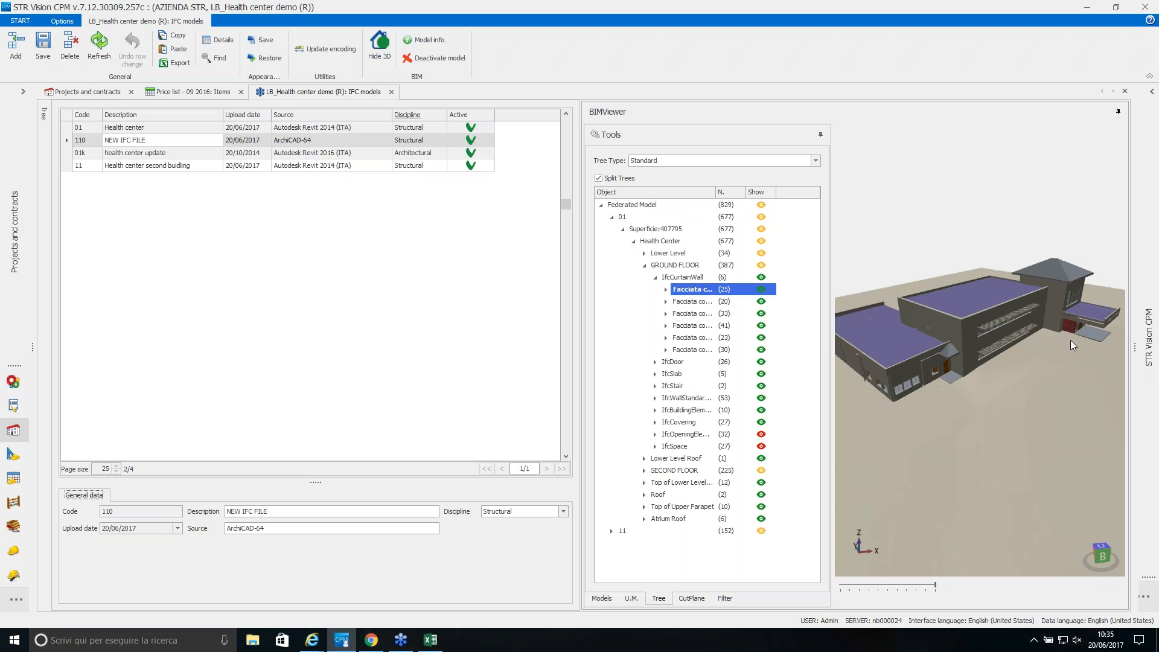
pyautogui.scroll(4, 1070, 300)
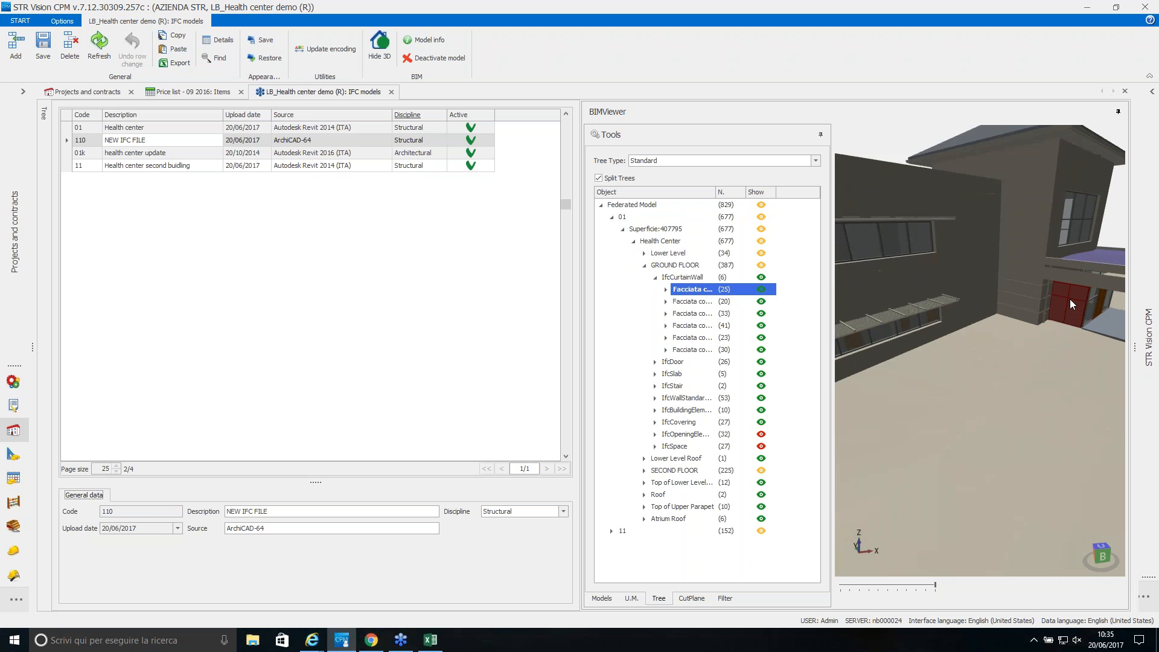
pyautogui.click(958, 223)
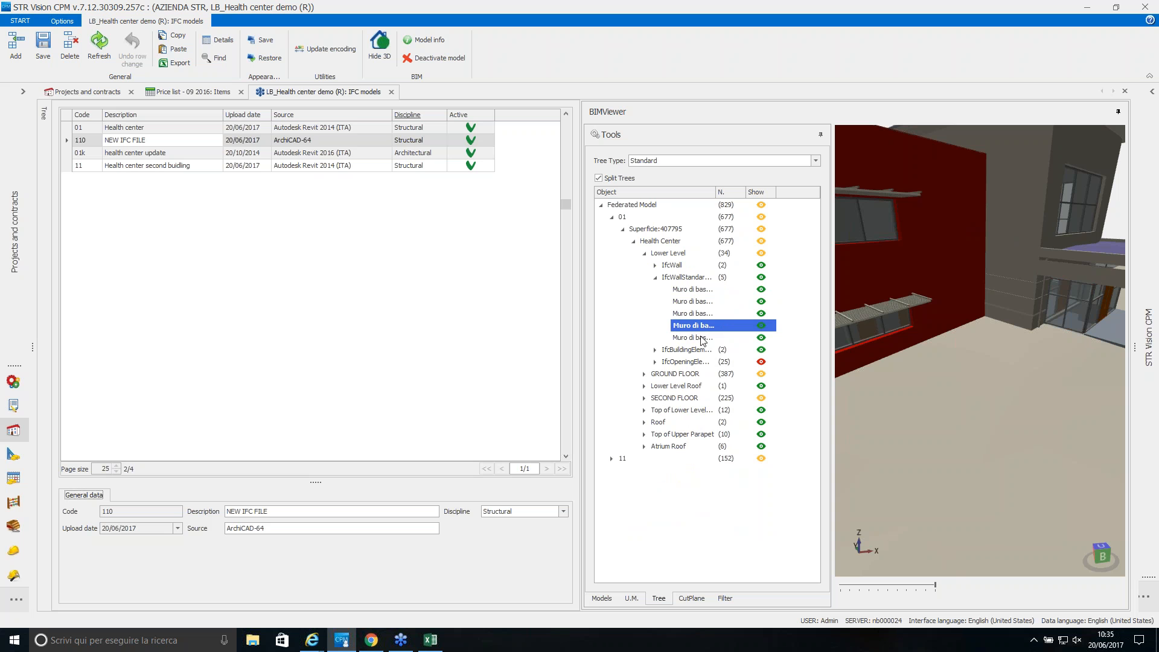
# Widen the BIMViewer pane further and move the object tree's N. column after the Show column.
pyautogui.moveTo(583, 311); pyautogui.dragTo(505, 297)
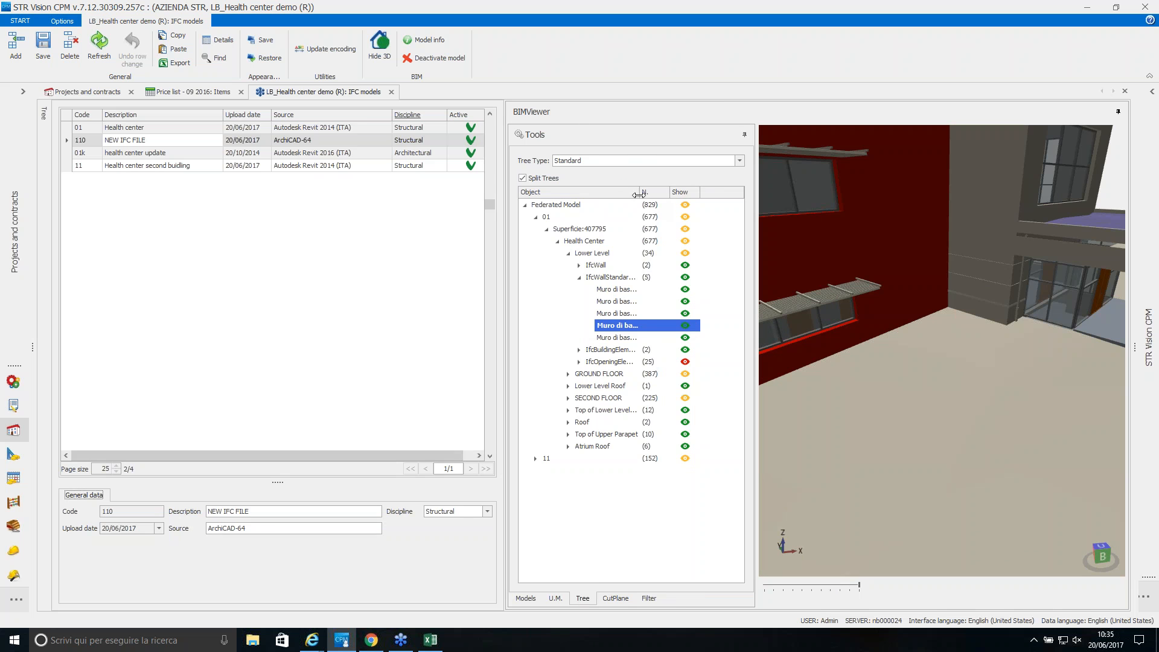
pyautogui.moveTo(659, 196); pyautogui.dragTo(703, 195)
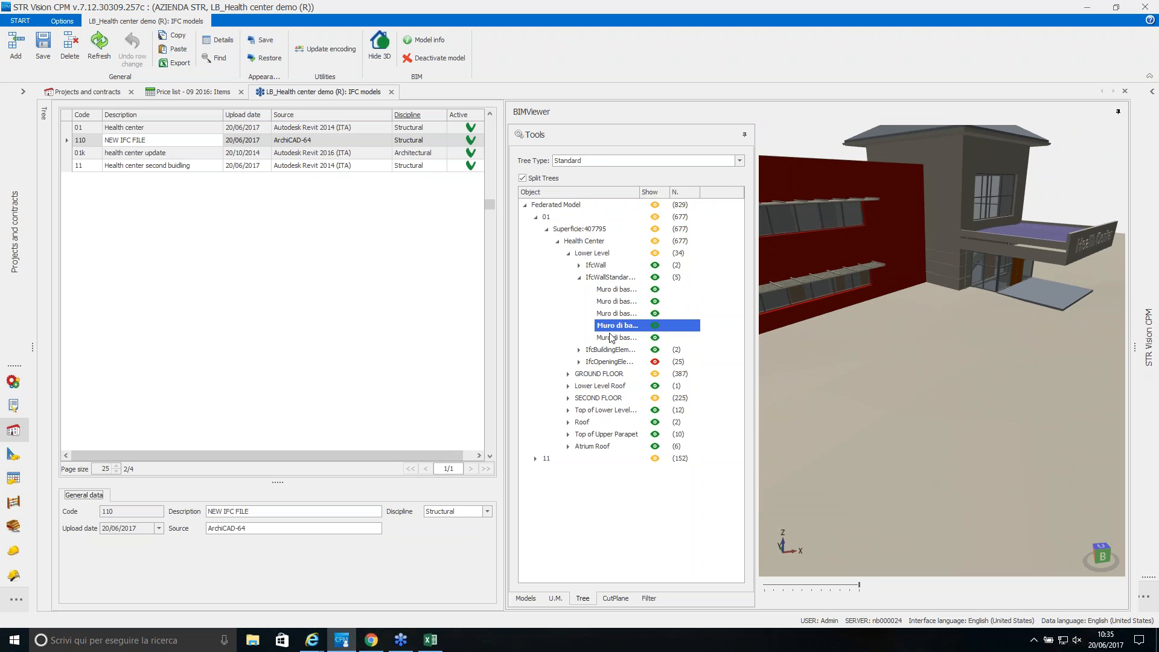
# Filter the model elements by storey SECOND FLOOR and type IfcSlab in a wider BIMViewer pane.
pyautogui.click(631, 596)
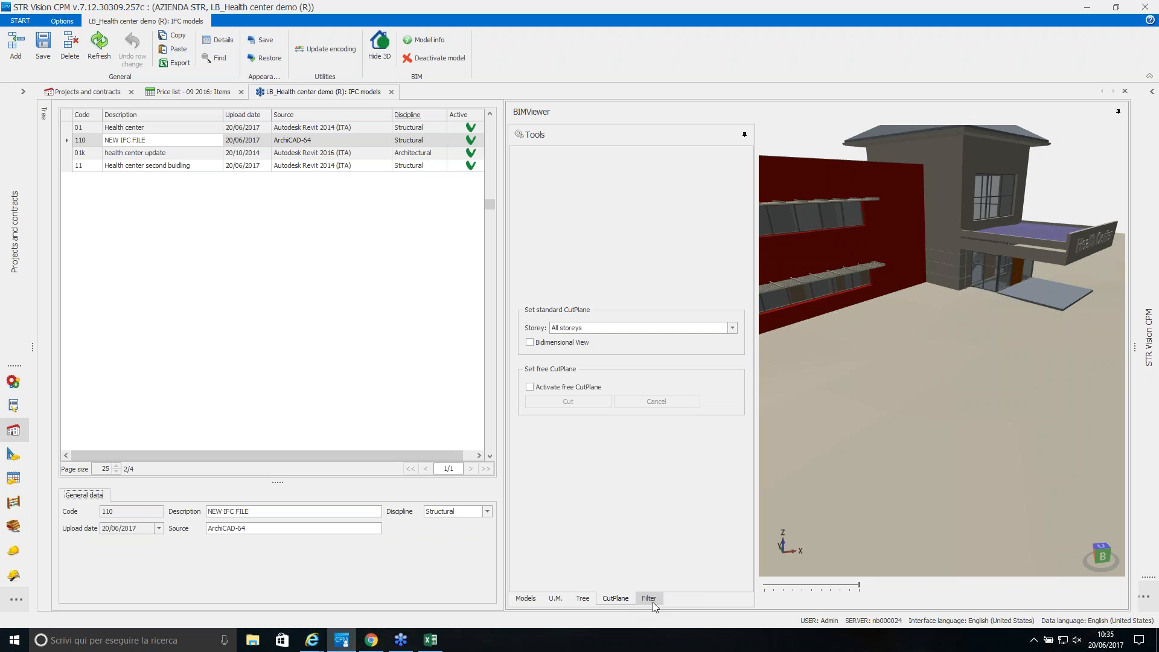
pyautogui.click(653, 602)
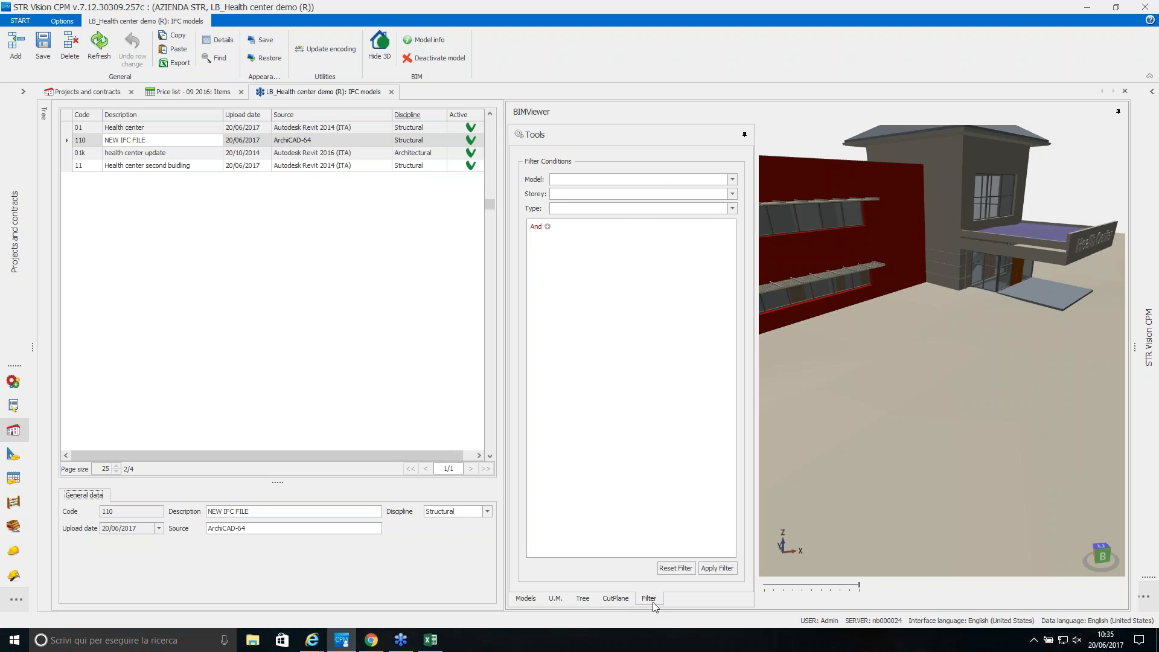
pyautogui.scroll(-4, 861, 302)
pyautogui.scroll(-1, 861, 302)
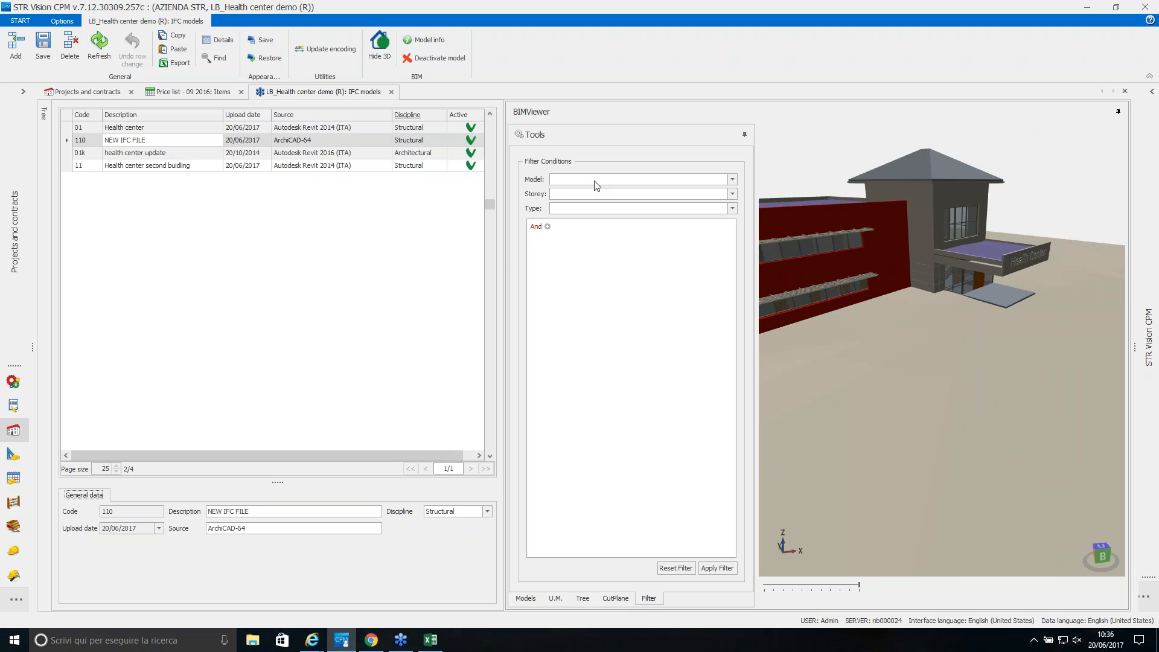
pyautogui.moveTo(501, 256); pyautogui.dragTo(445, 241)
pyautogui.click(521, 197)
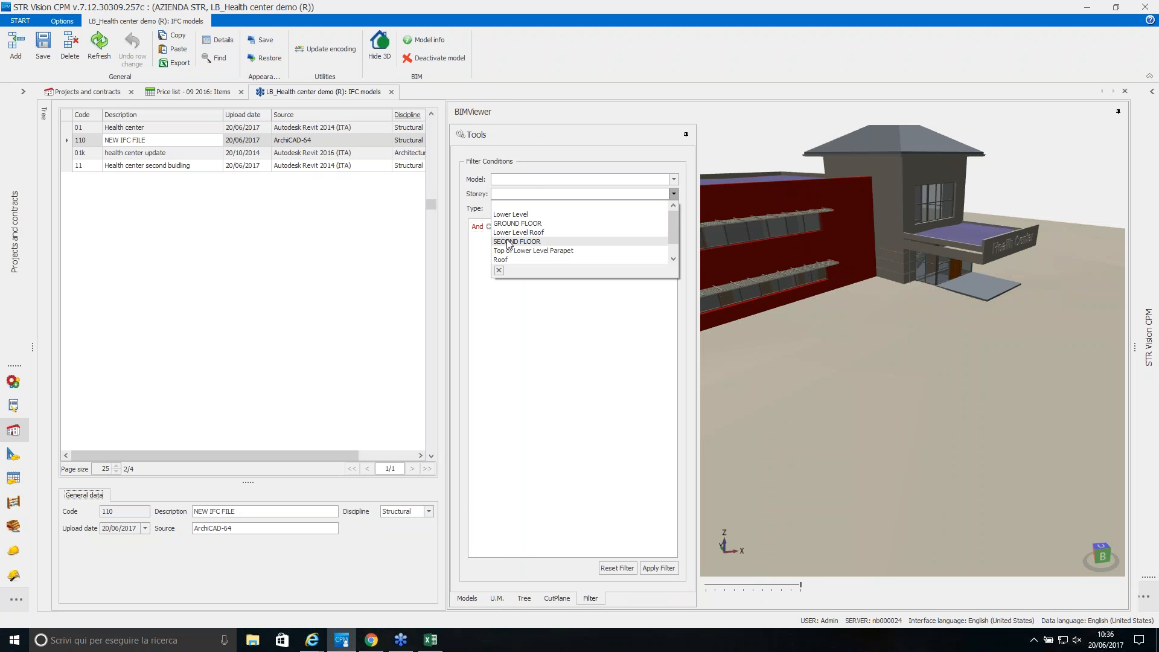
pyautogui.click(530, 242)
pyautogui.click(567, 210)
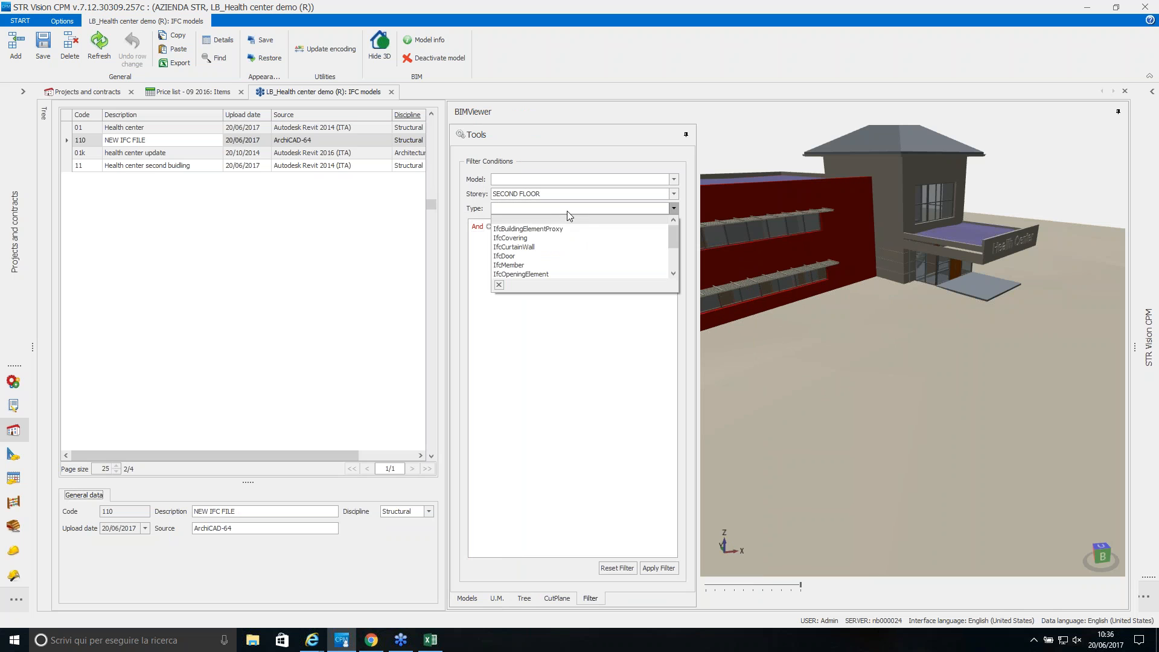
pyautogui.moveTo(672, 238); pyautogui.dragTo(674, 263)
pyautogui.click(607, 256)
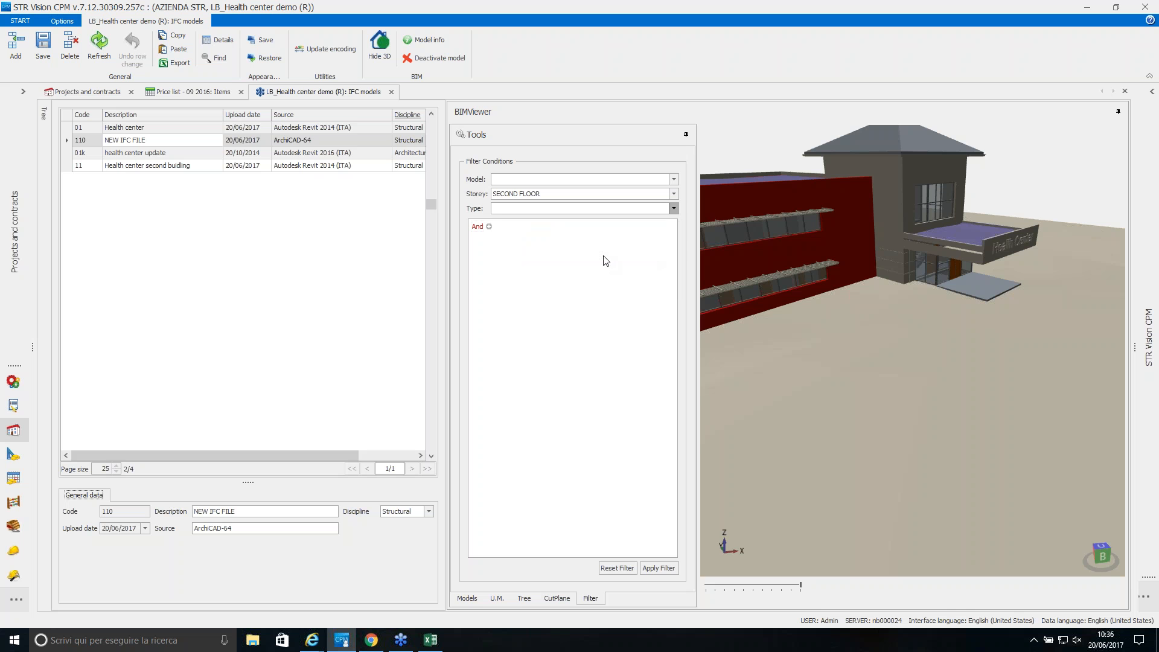
pyautogui.click(661, 569)
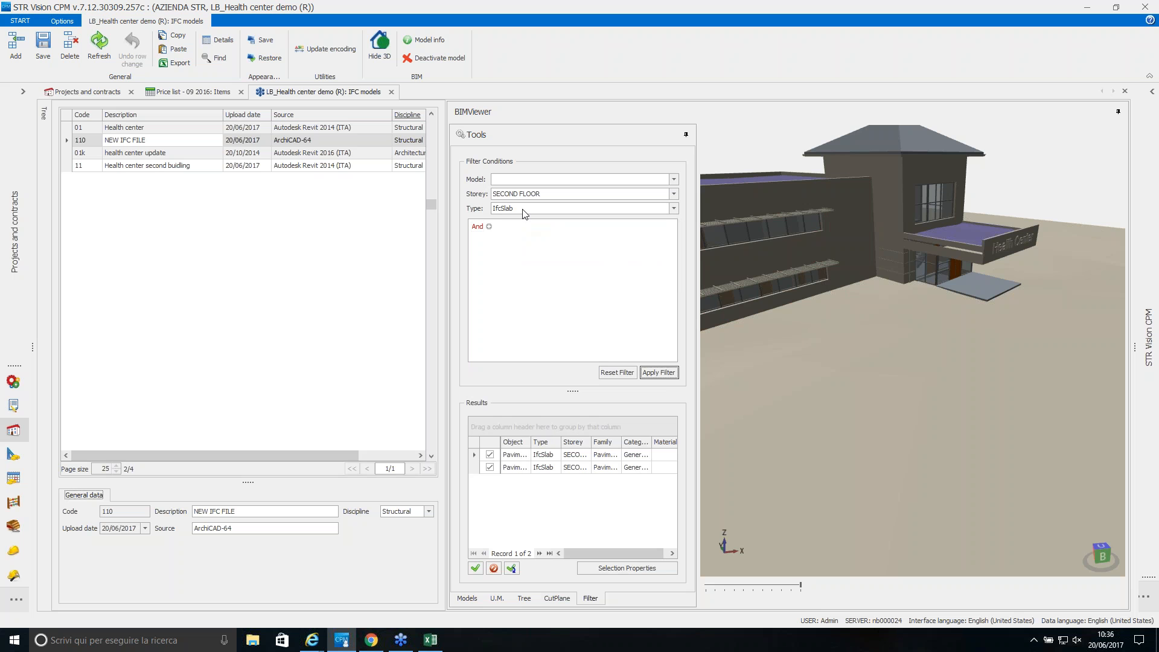
# Show the combined properties of the filtered second-floor slabs and examine the slabs in 3D from above.
pyautogui.click(635, 566)
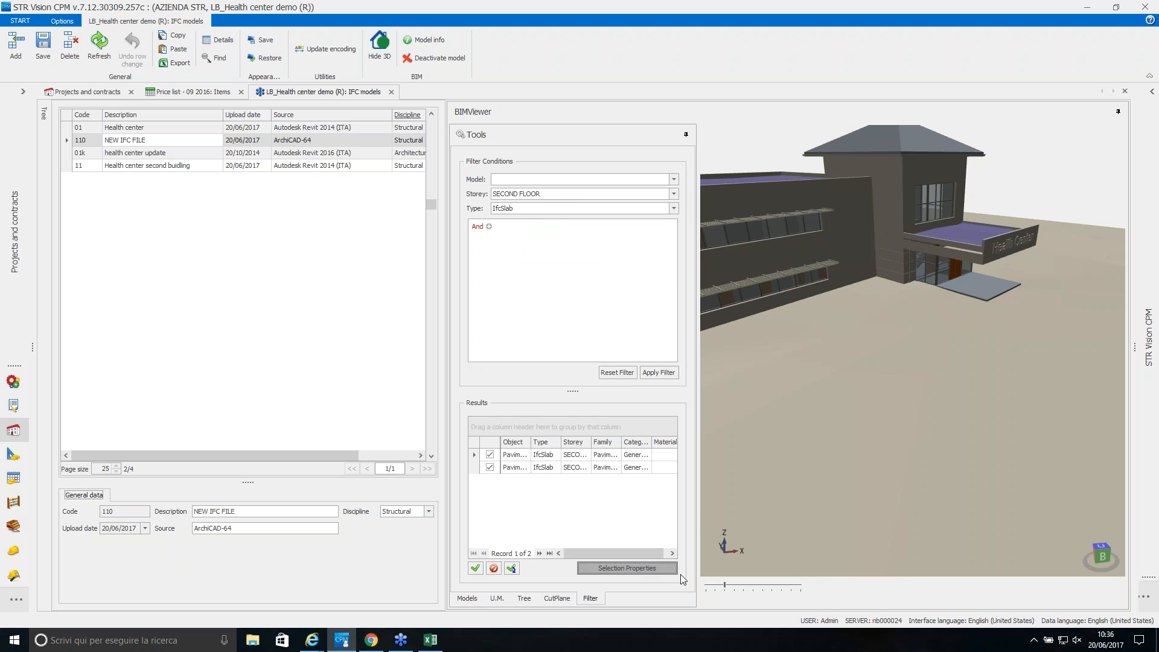
pyautogui.moveTo(889, 344); pyautogui.dragTo(1030, 346)
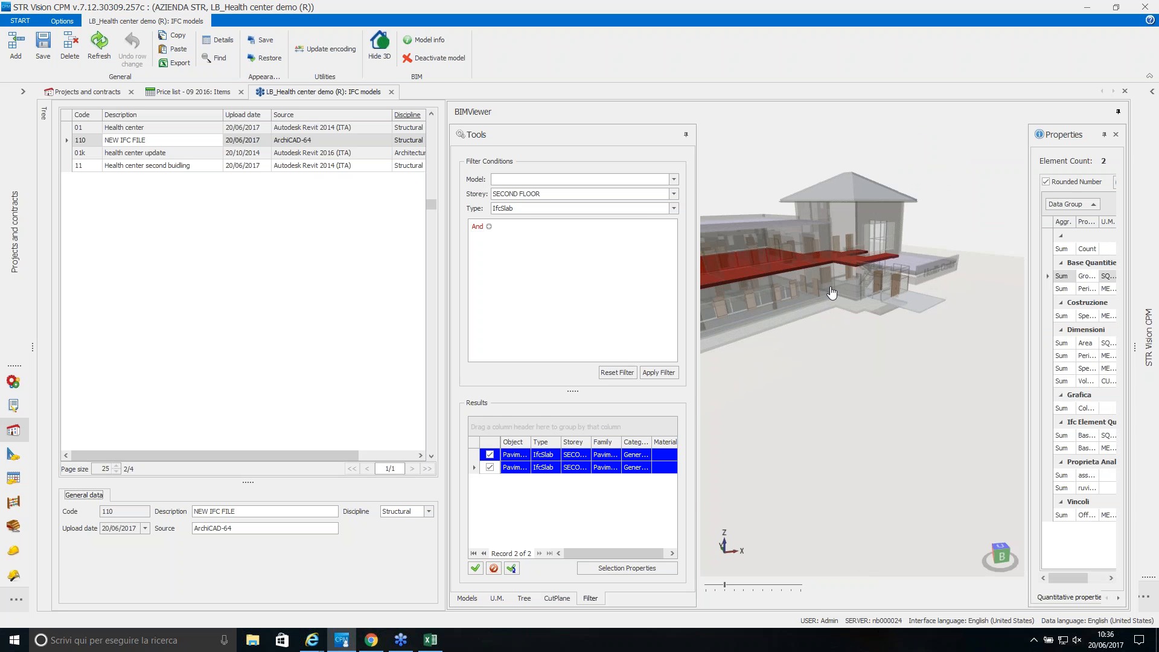
pyautogui.scroll(3, 832, 292)
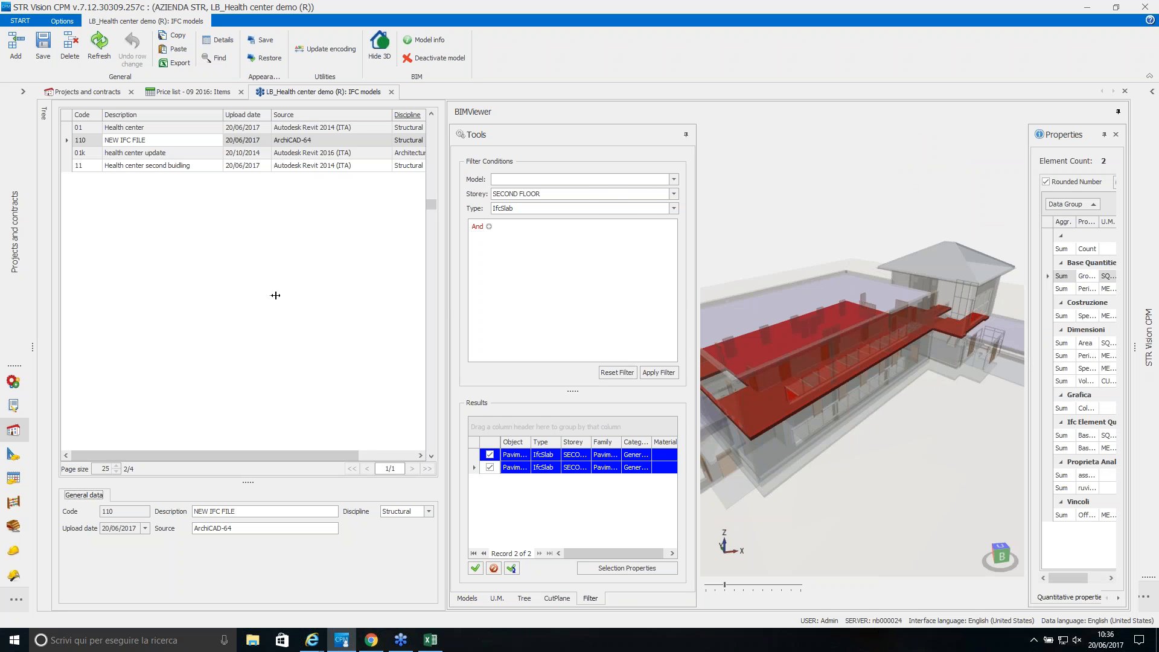
# Widen the BIMViewer pane and show only the first filtered second-floor slab as the selected element.
pyautogui.moveTo(446, 295); pyautogui.dragTo(275, 296)
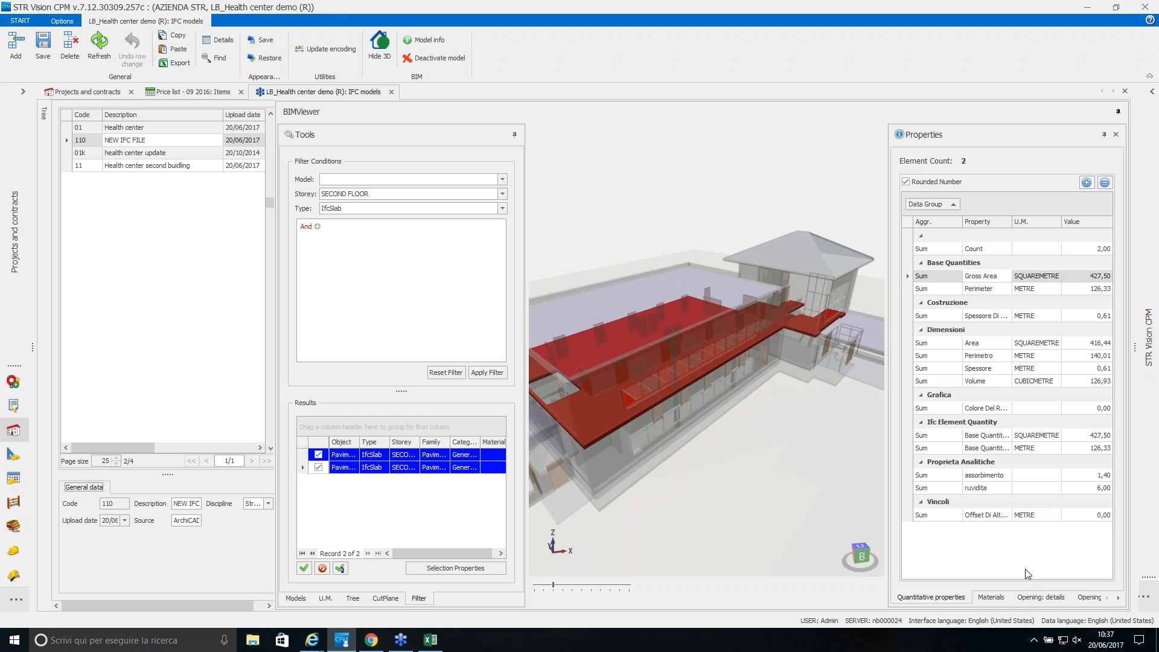
pyautogui.click(429, 452)
pyautogui.rightClick(440, 454)
pyautogui.moveTo(473, 478)
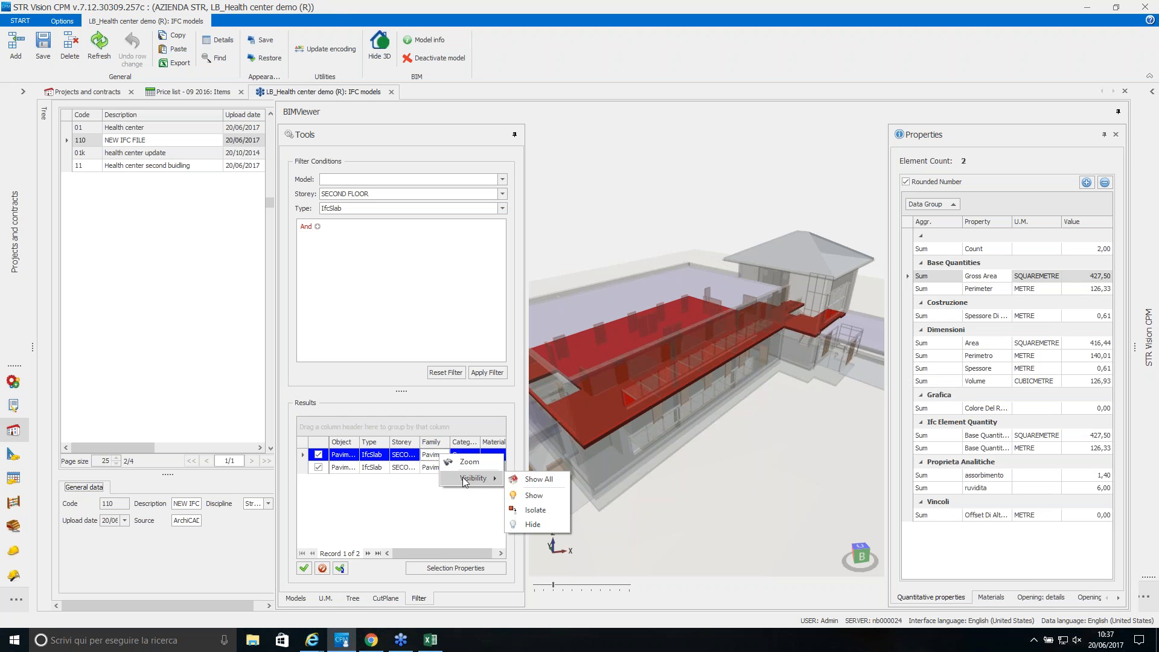
pyautogui.click(540, 493)
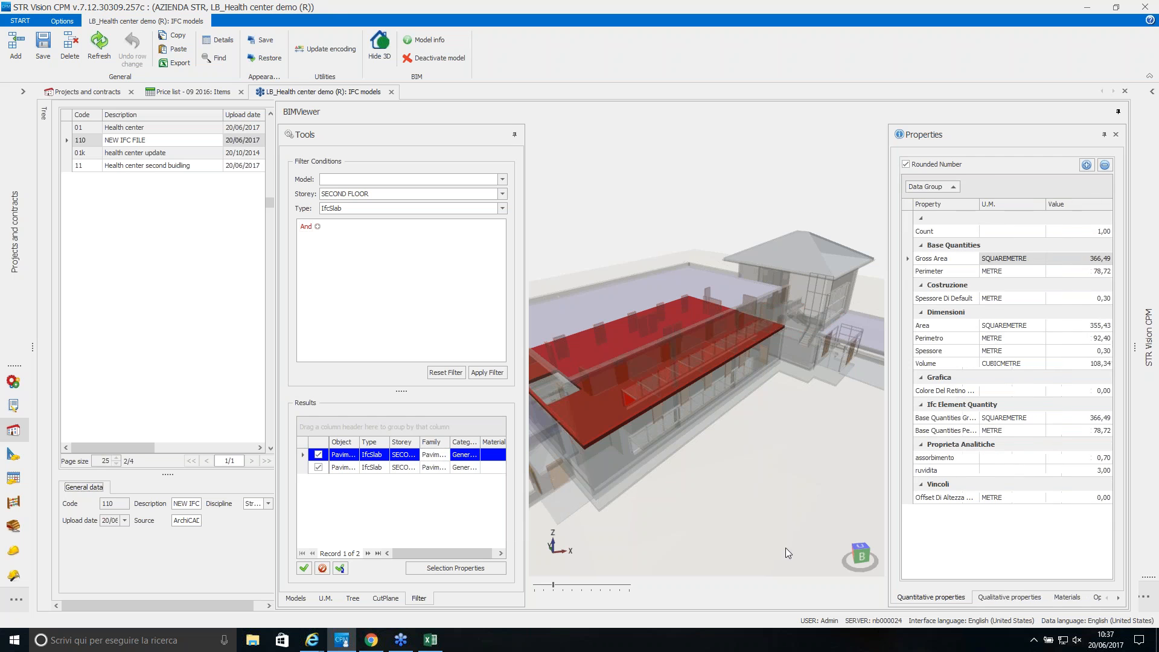
# Review the slab's qualitative properties and its material layer thickness in a wider Properties pane.
pyautogui.click(1021, 599)
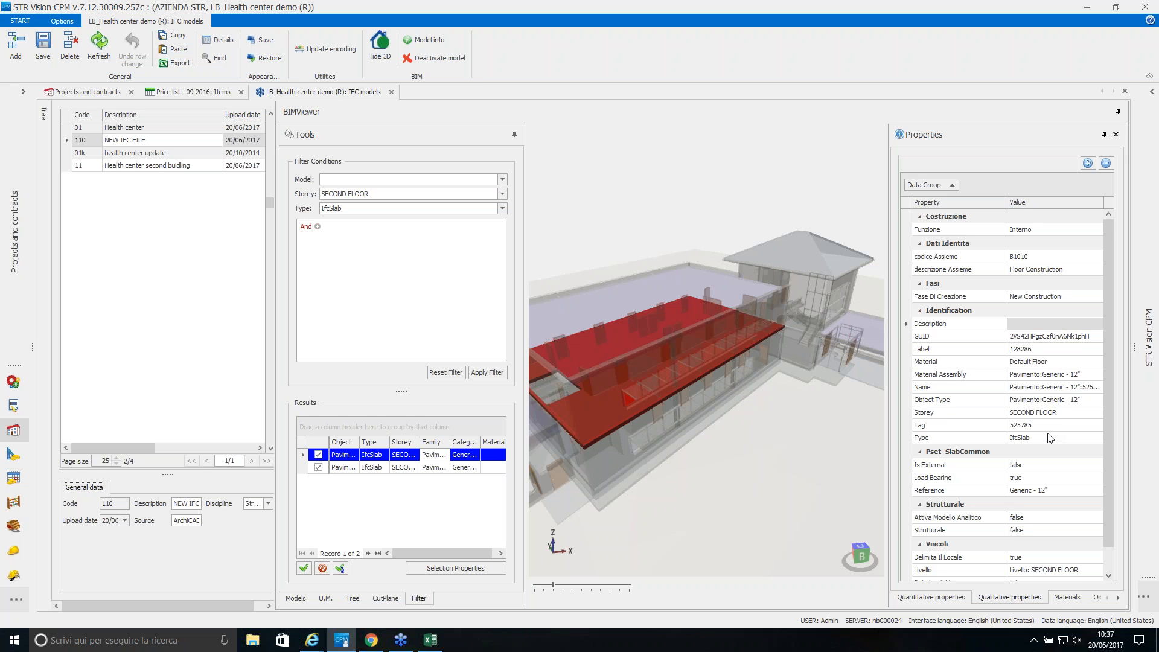
pyautogui.scroll(-1, 1050, 438)
pyautogui.click(1066, 597)
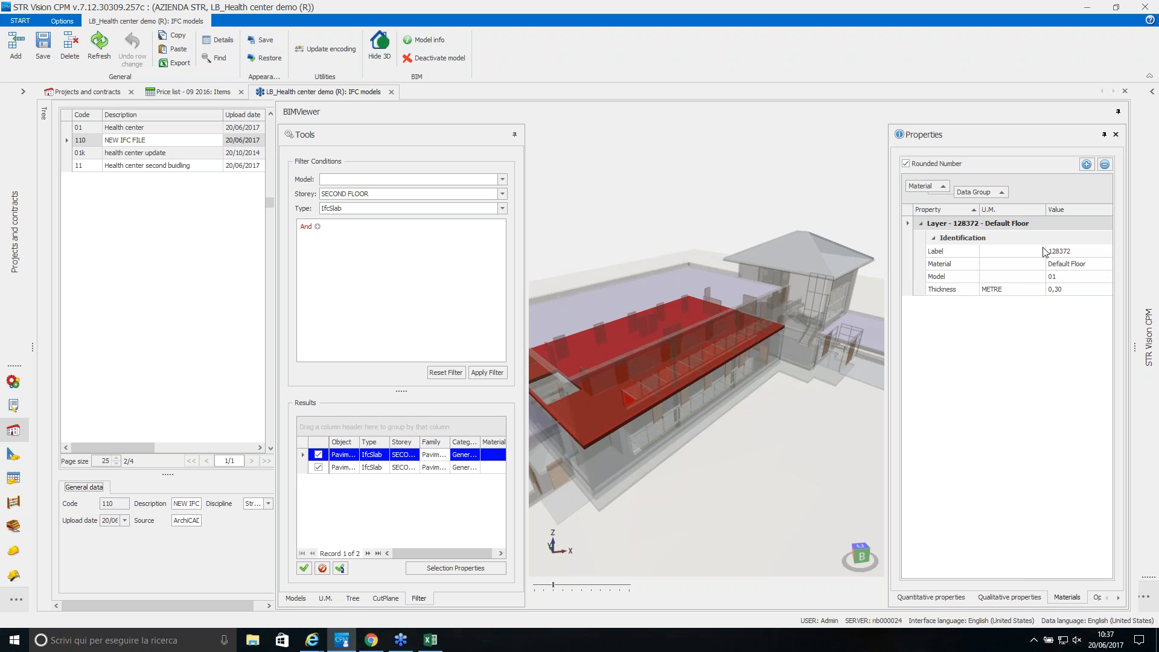
pyautogui.click(1084, 291)
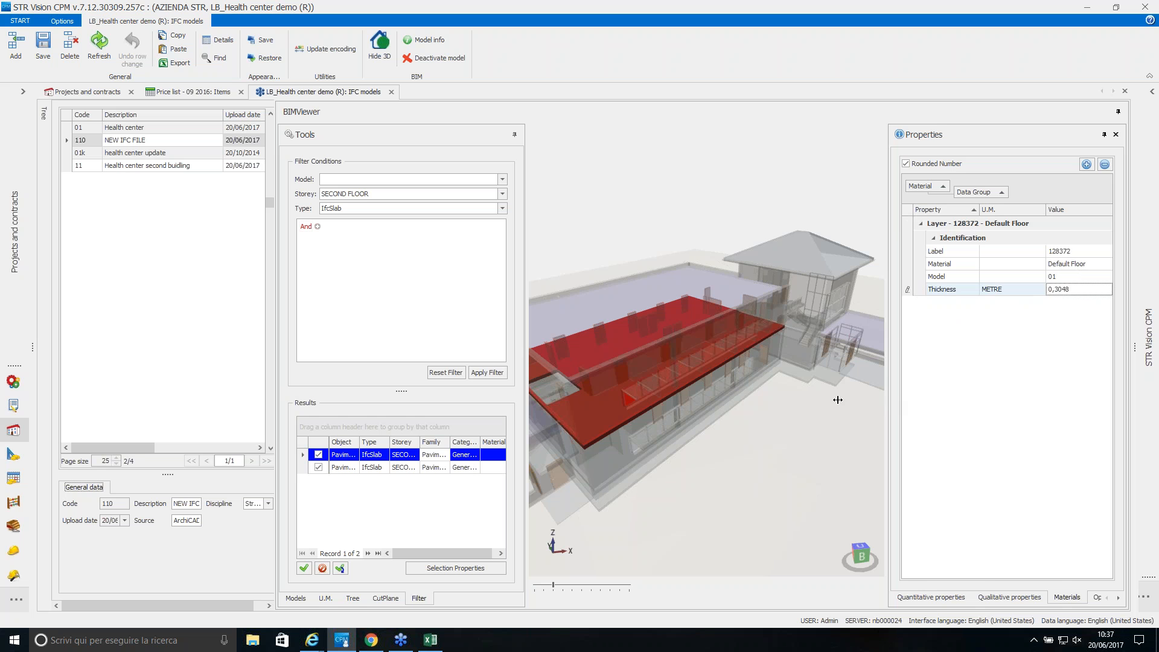
pyautogui.moveTo(838, 400); pyautogui.dragTo(838, 400)
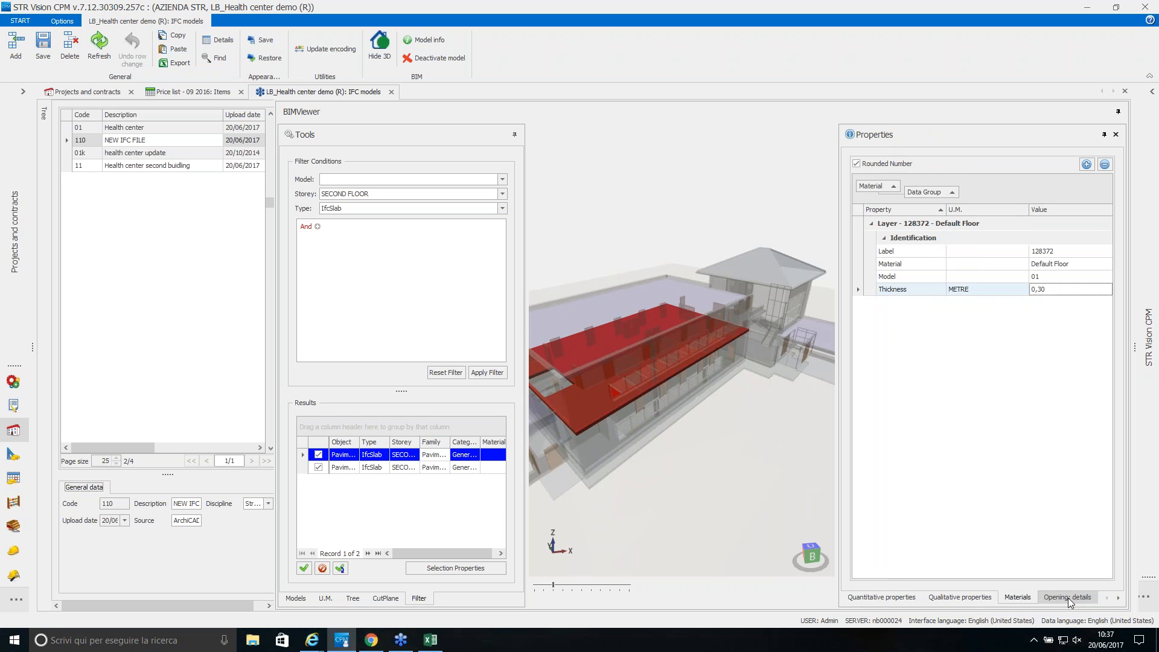
# Review the opening details of the selected slab, collapse the opening entry and view the grouped openings.
pyautogui.click(1067, 597)
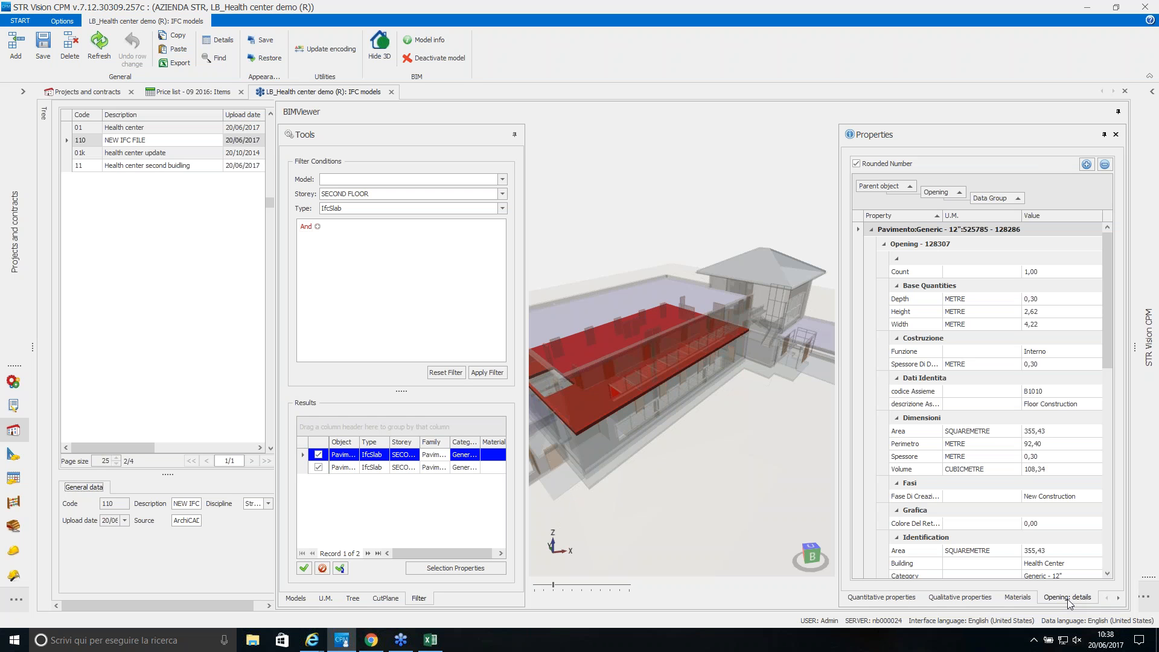
pyautogui.click(884, 244)
pyautogui.click(1118, 597)
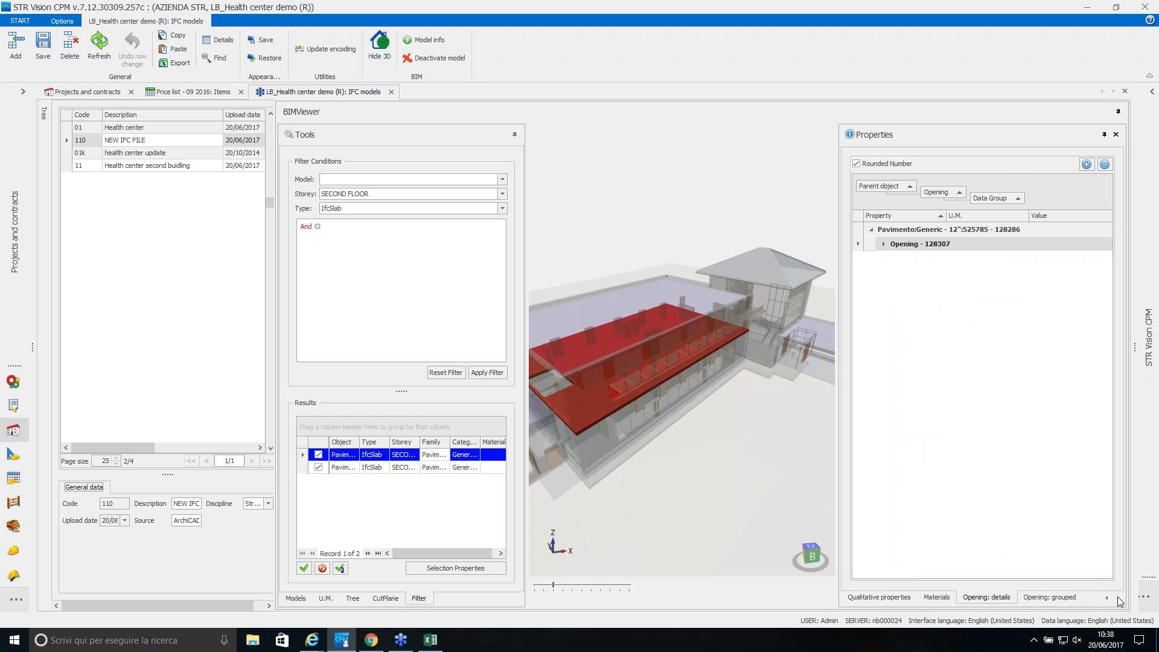
pyautogui.click(1041, 597)
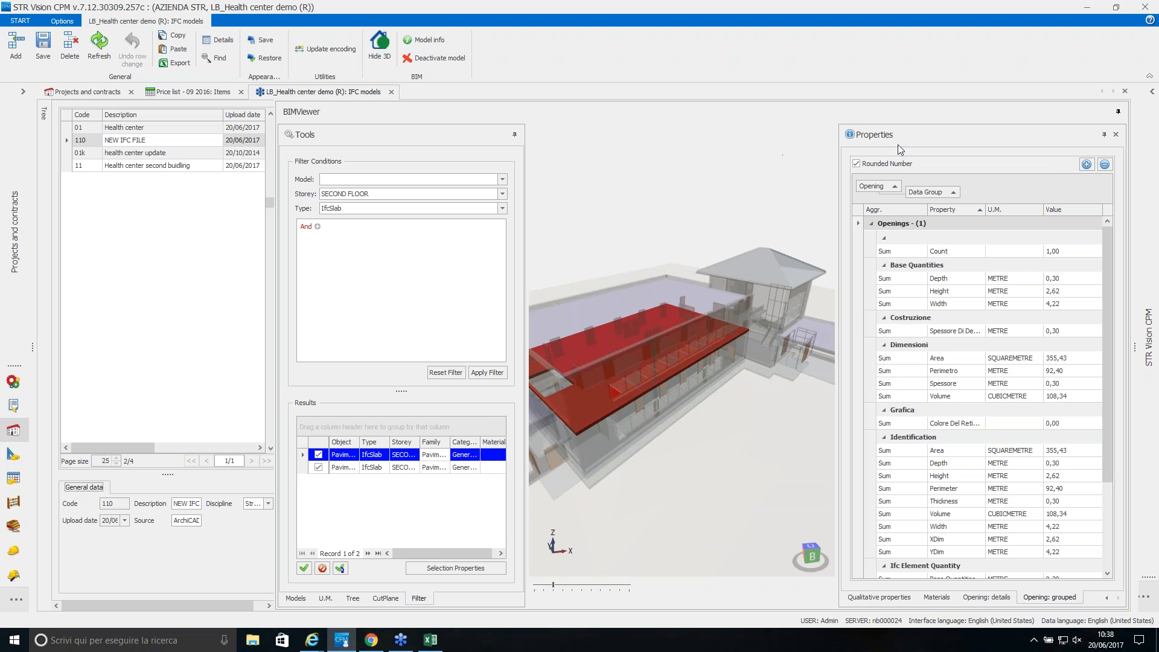
# Collapse the BIMViewer pane and open the Measurements of the Estimate 1 listed below RC in the Estimating area.
pyautogui.click(1118, 112)
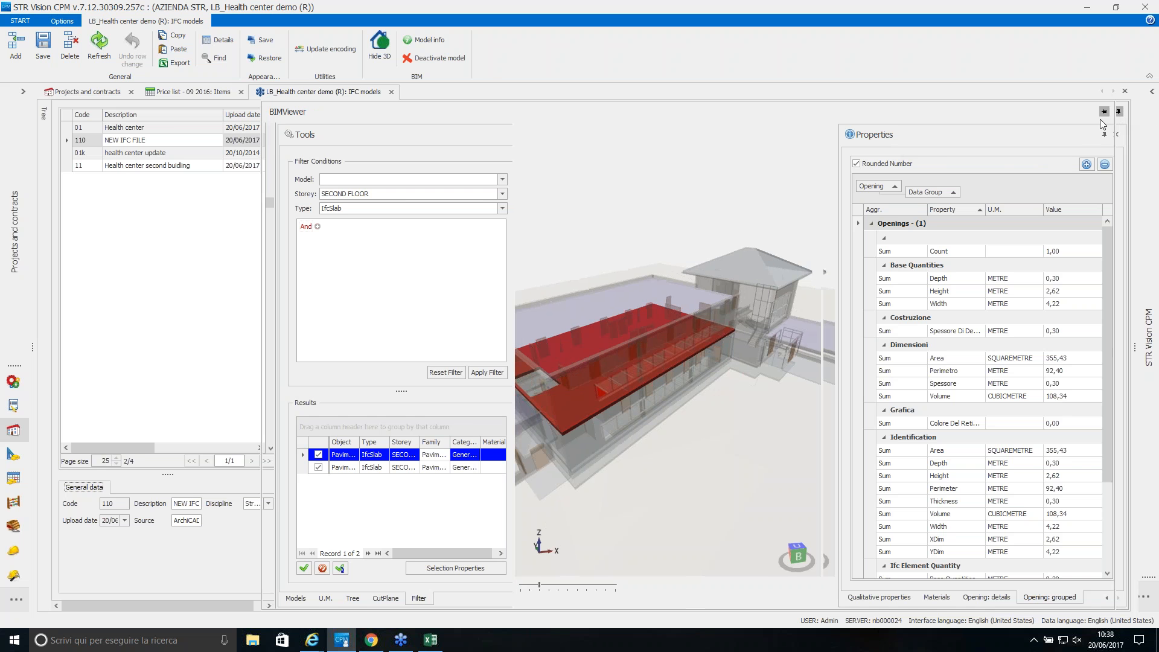
pyautogui.click(23, 92)
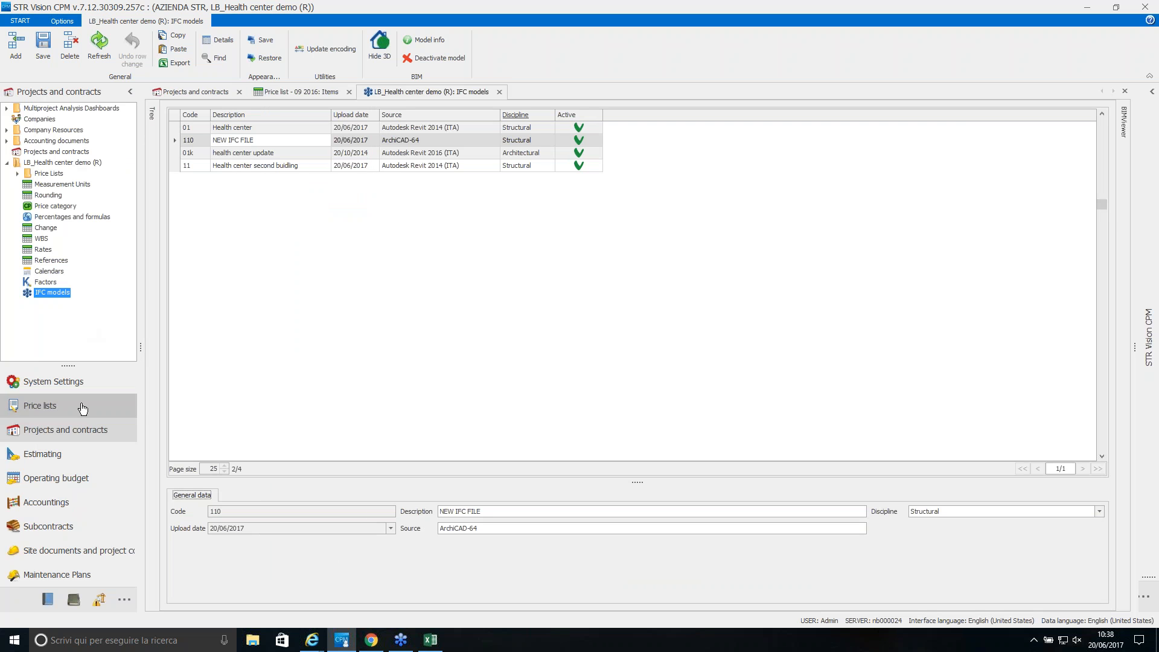
pyautogui.click(77, 454)
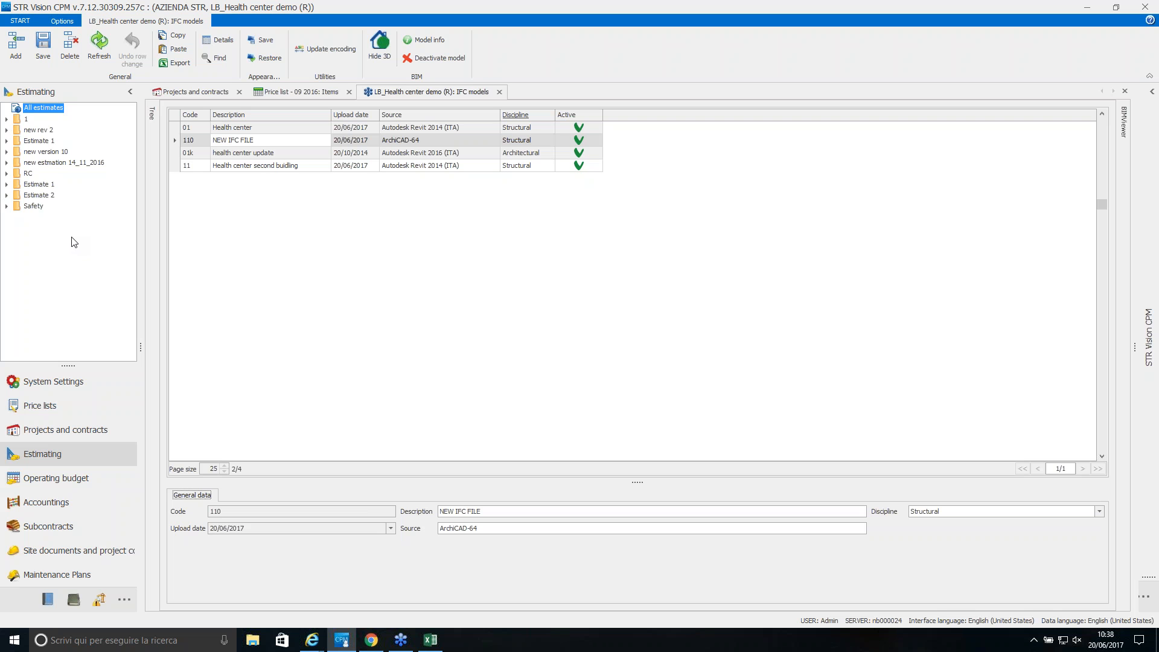
pyautogui.click(47, 184)
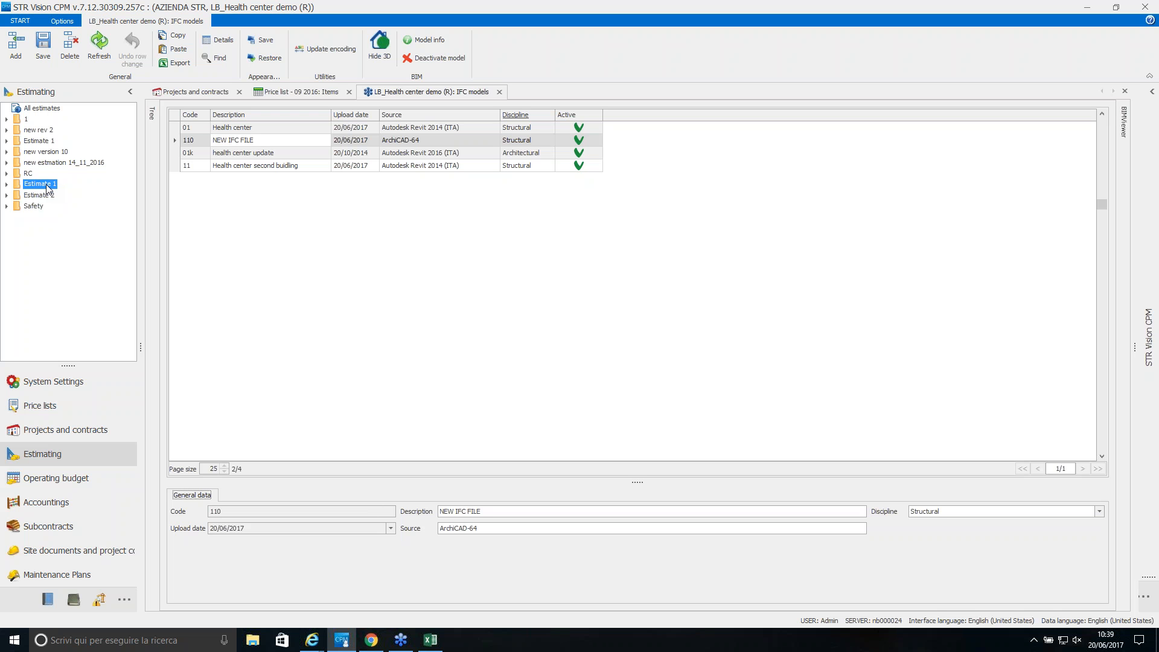
pyautogui.click(7, 184)
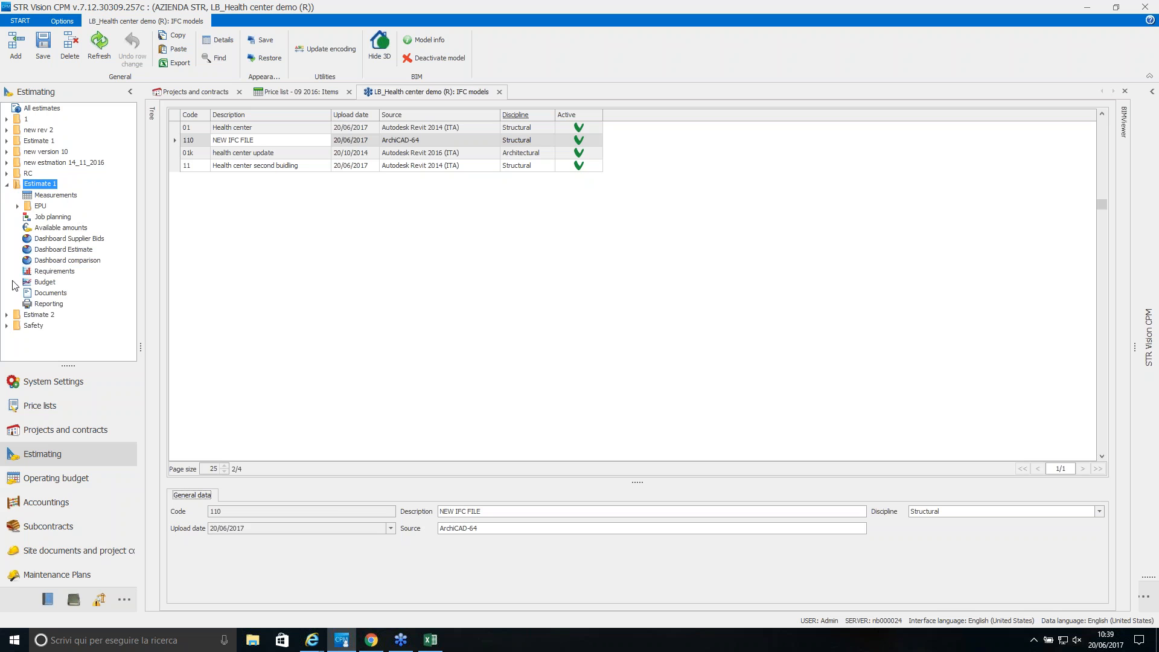
pyautogui.click(55, 197)
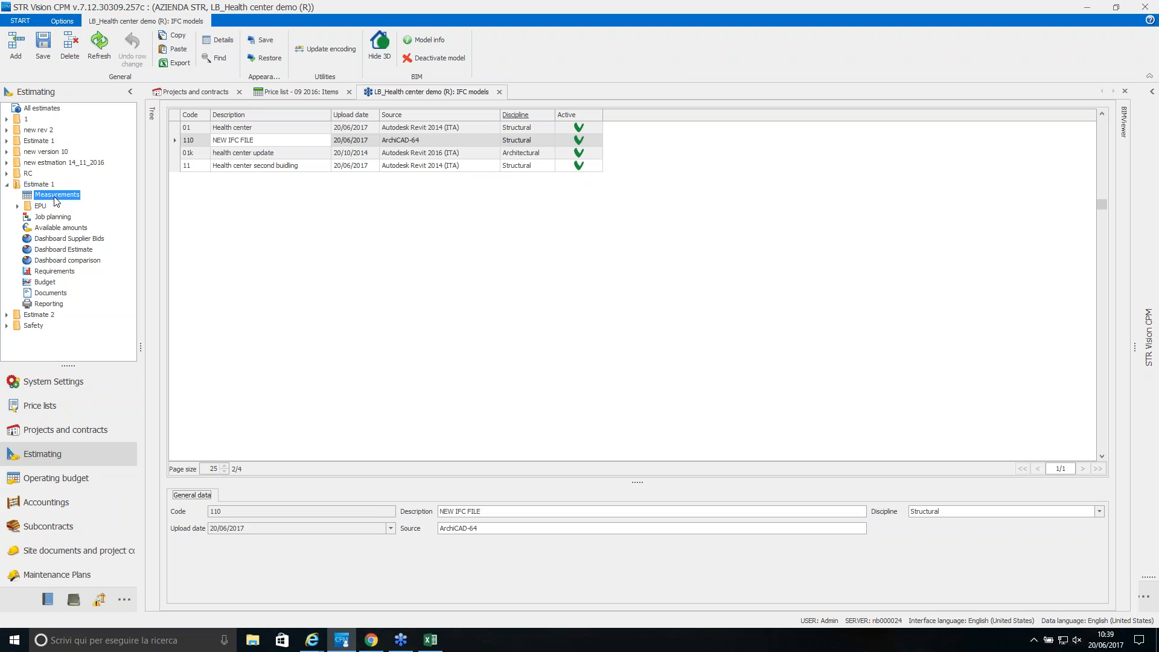
pyautogui.doubleClick(55, 197)
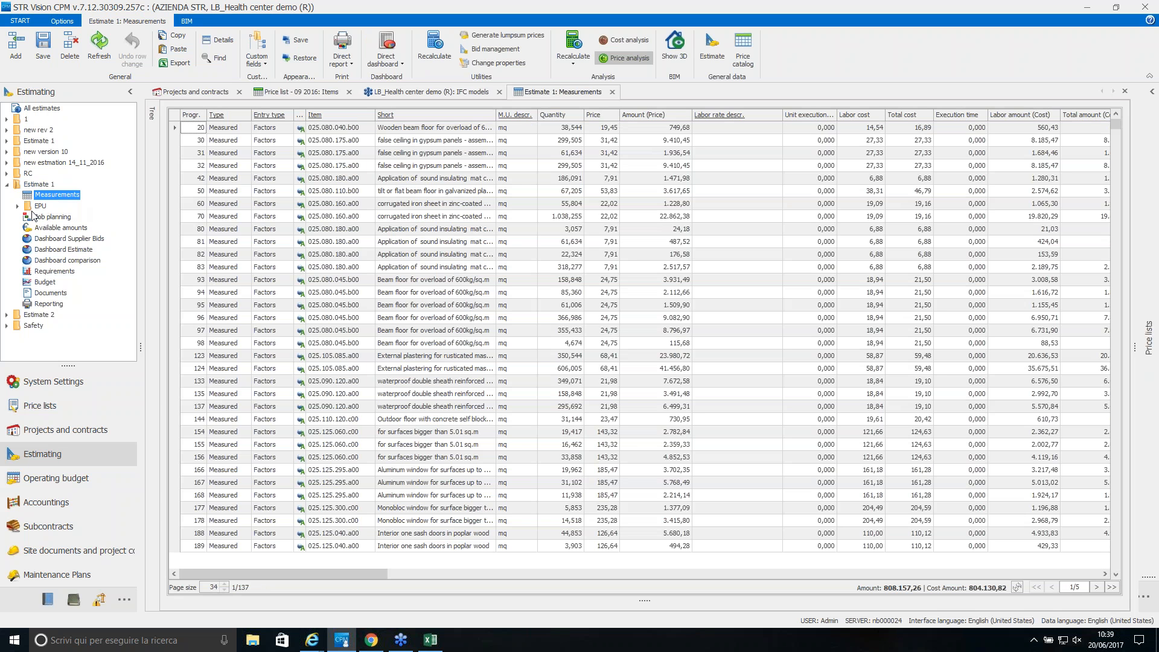
# Go through the sections of Estimate 1 from Job planning to Reporting and return to Measurements.
pyautogui.click(55, 216)
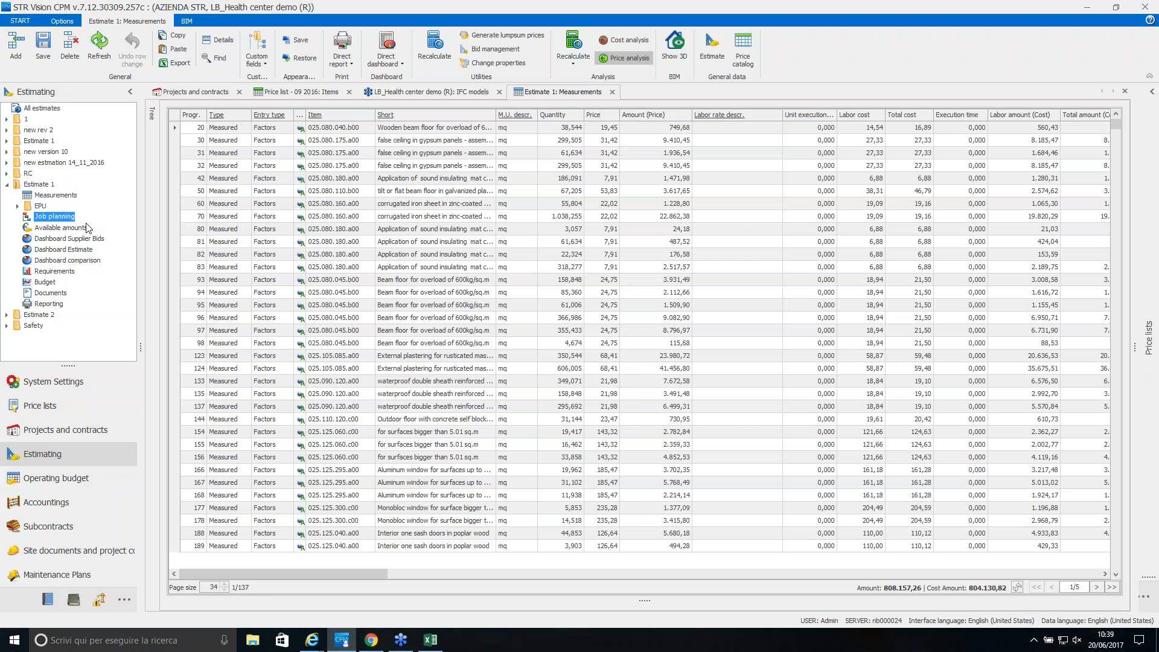
pyautogui.click(103, 243)
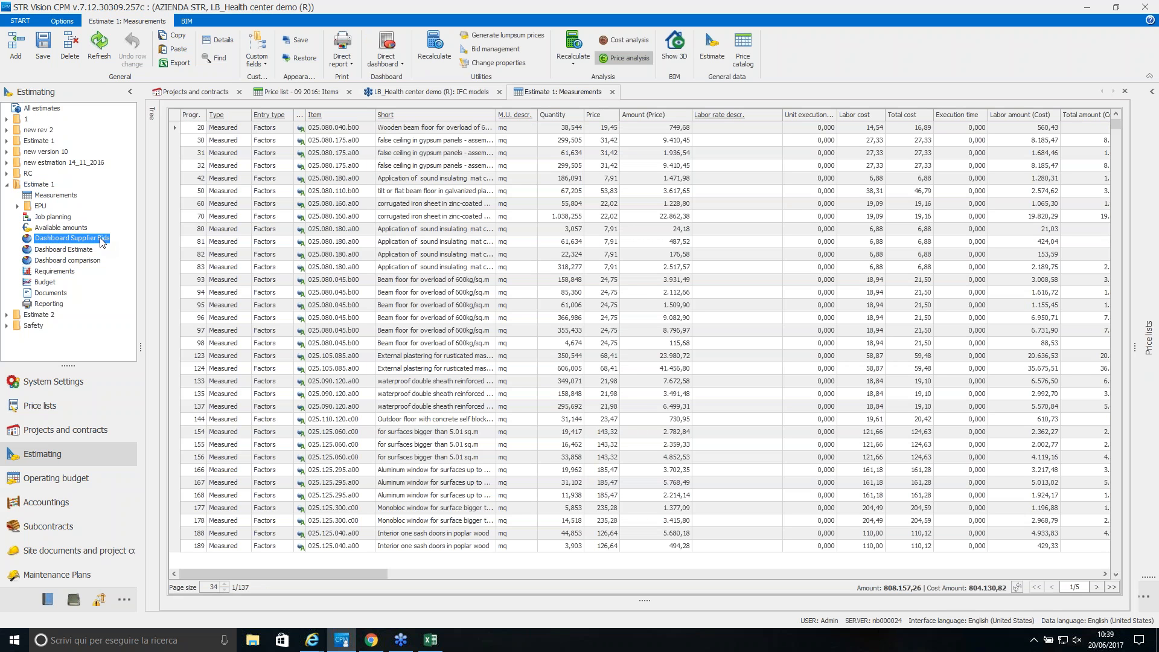
pyautogui.click(97, 250)
pyautogui.click(97, 261)
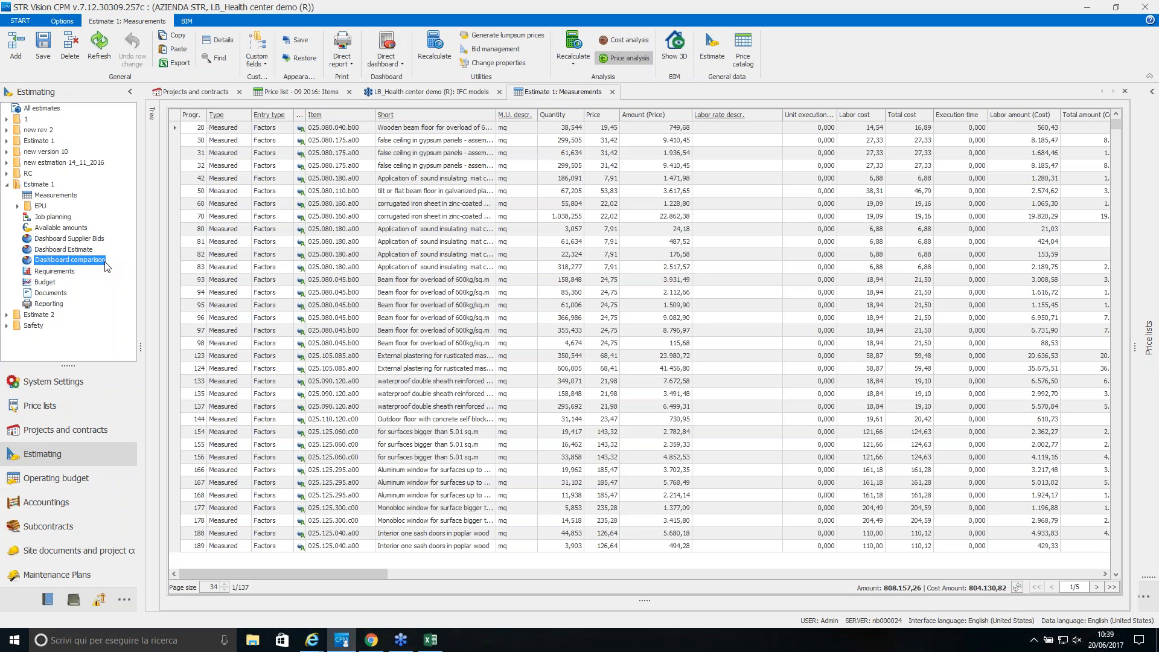
pyautogui.click(63, 273)
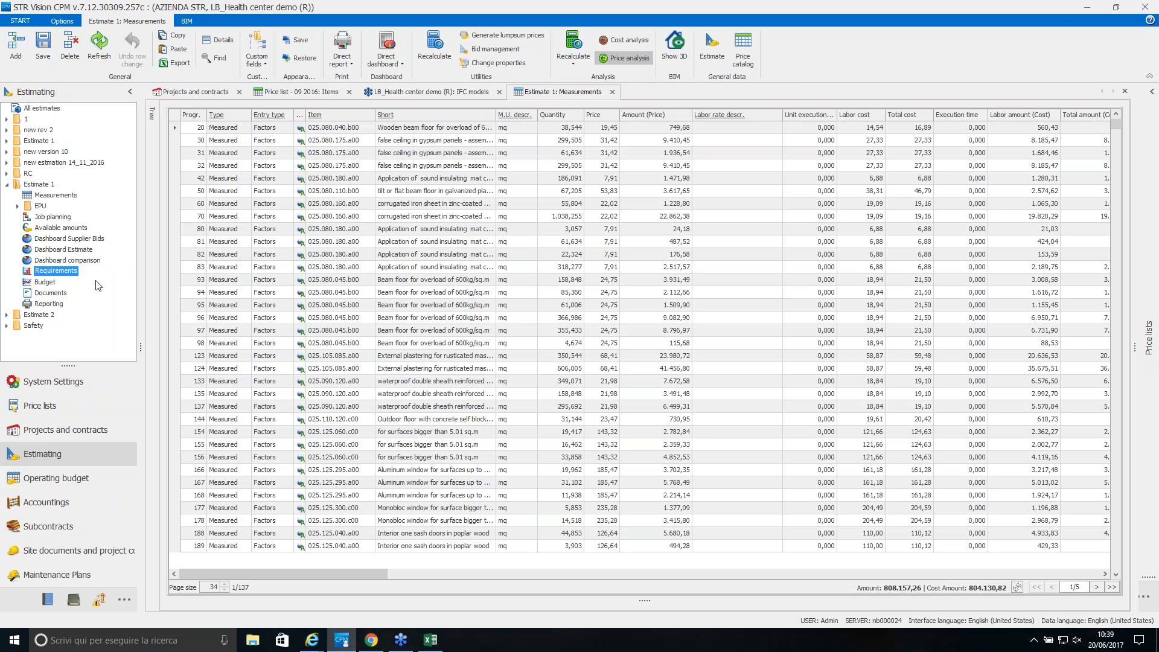
pyautogui.click(53, 283)
pyautogui.click(62, 304)
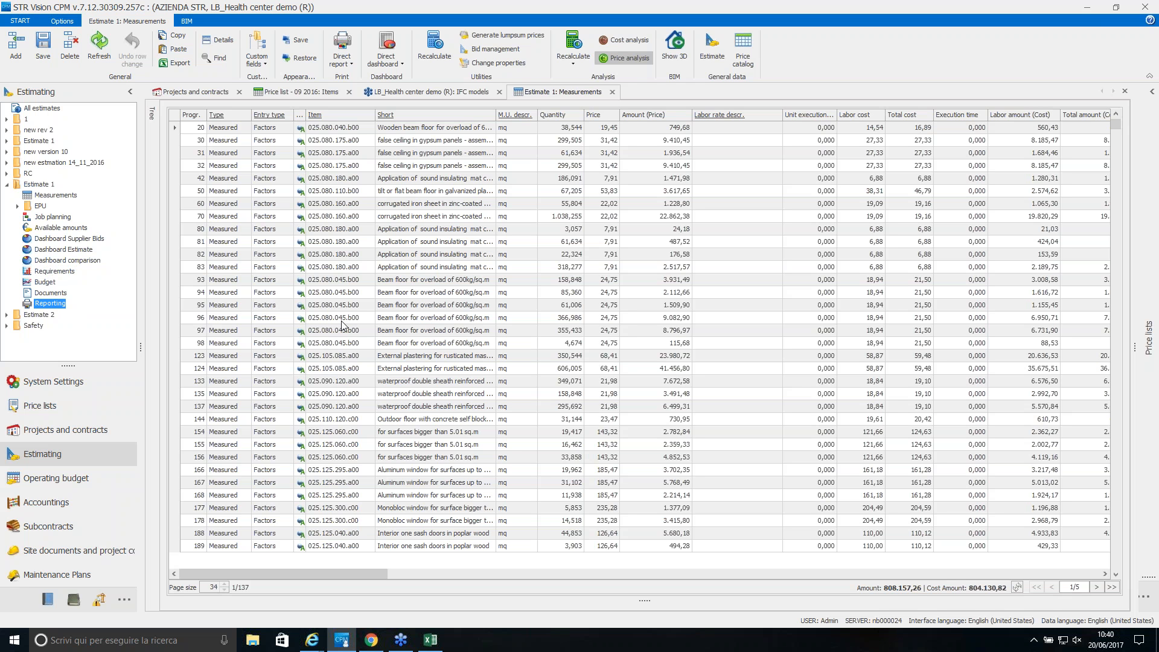
pyautogui.click(65, 199)
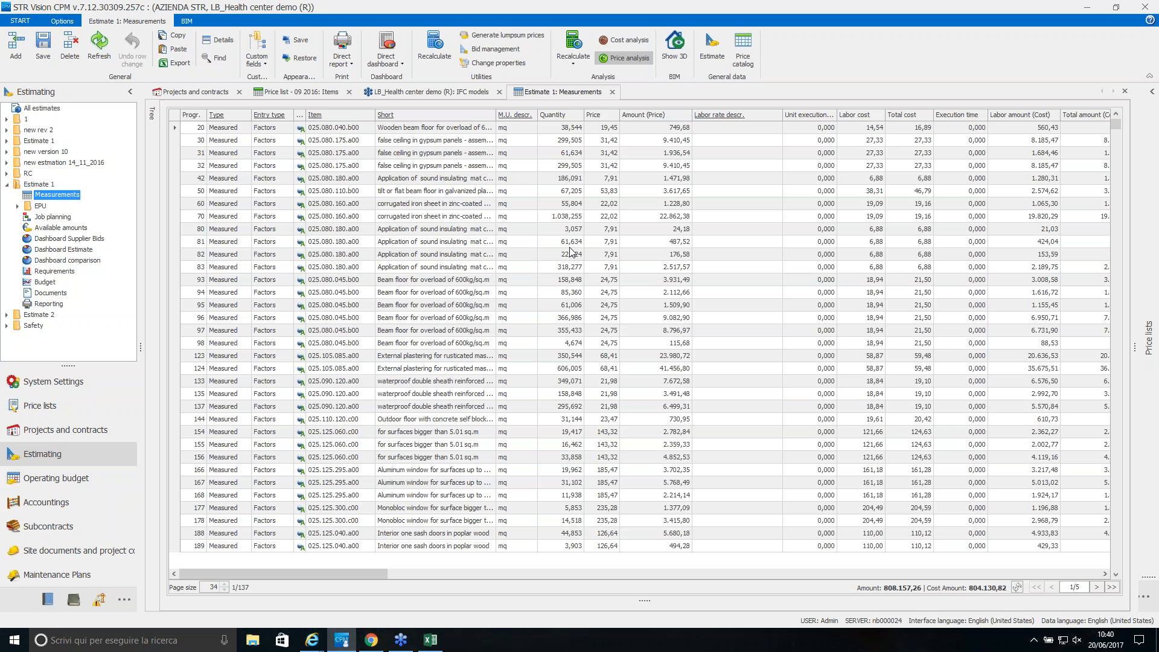
# Load the 01 Health center model in 3D beside the measurements, with the navigation pane collapsed and the viewer widened.
pyautogui.click(674, 49)
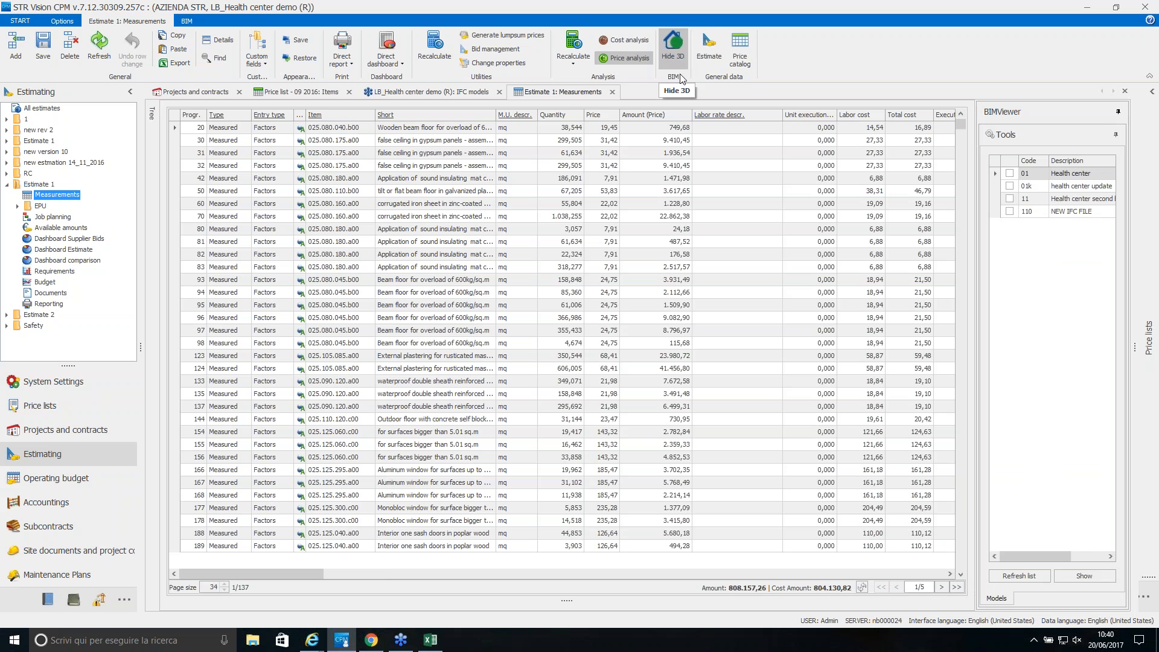
pyautogui.click(1009, 173)
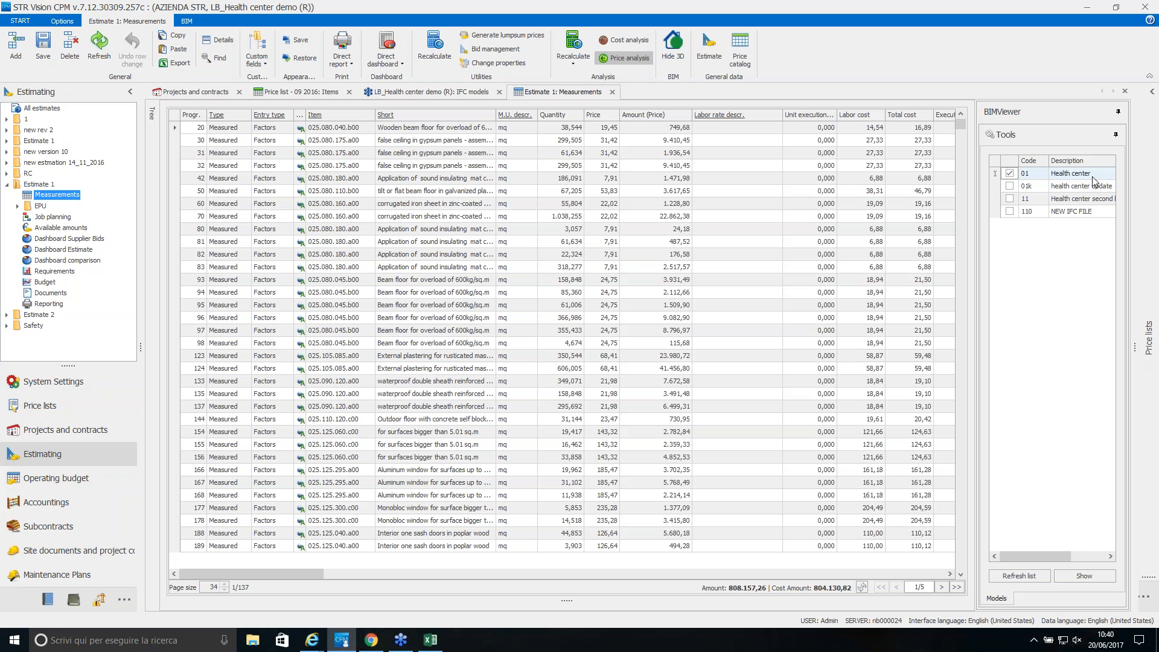
pyautogui.click(1100, 577)
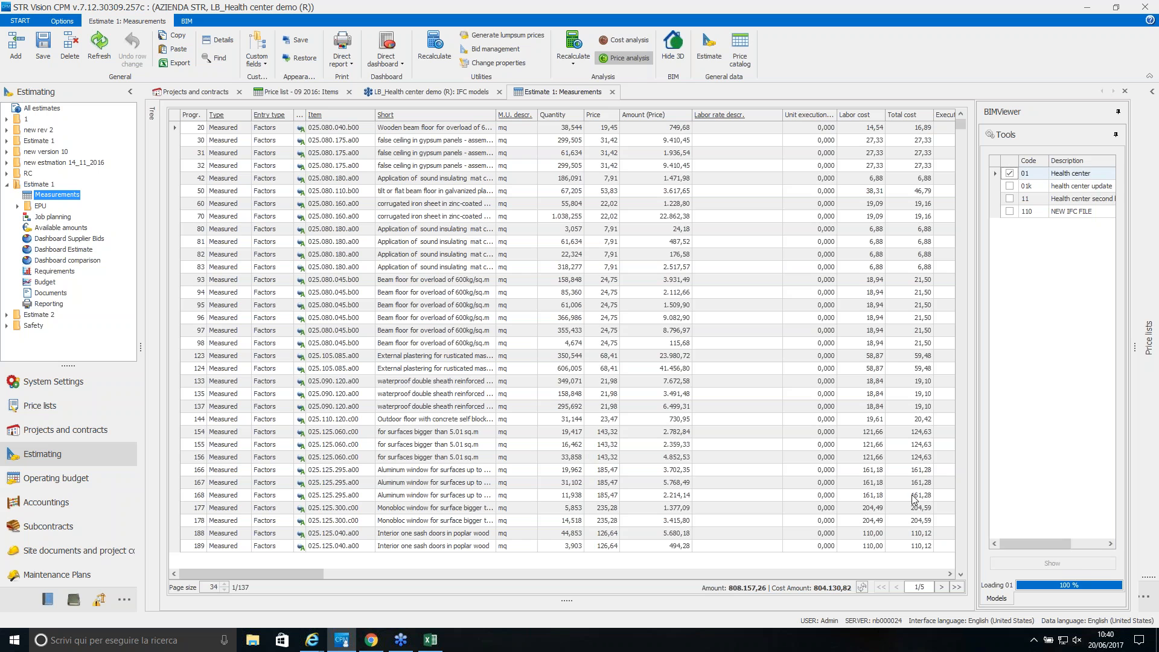
pyautogui.click(129, 92)
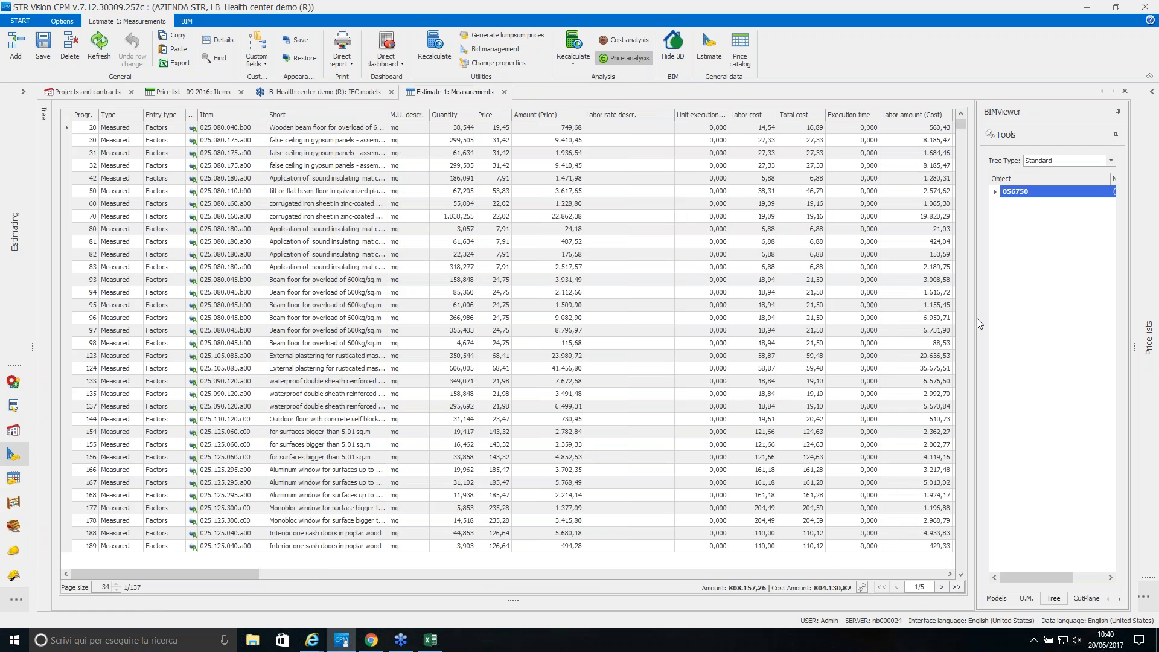
pyautogui.moveTo(844, 297); pyautogui.dragTo(739, 299)
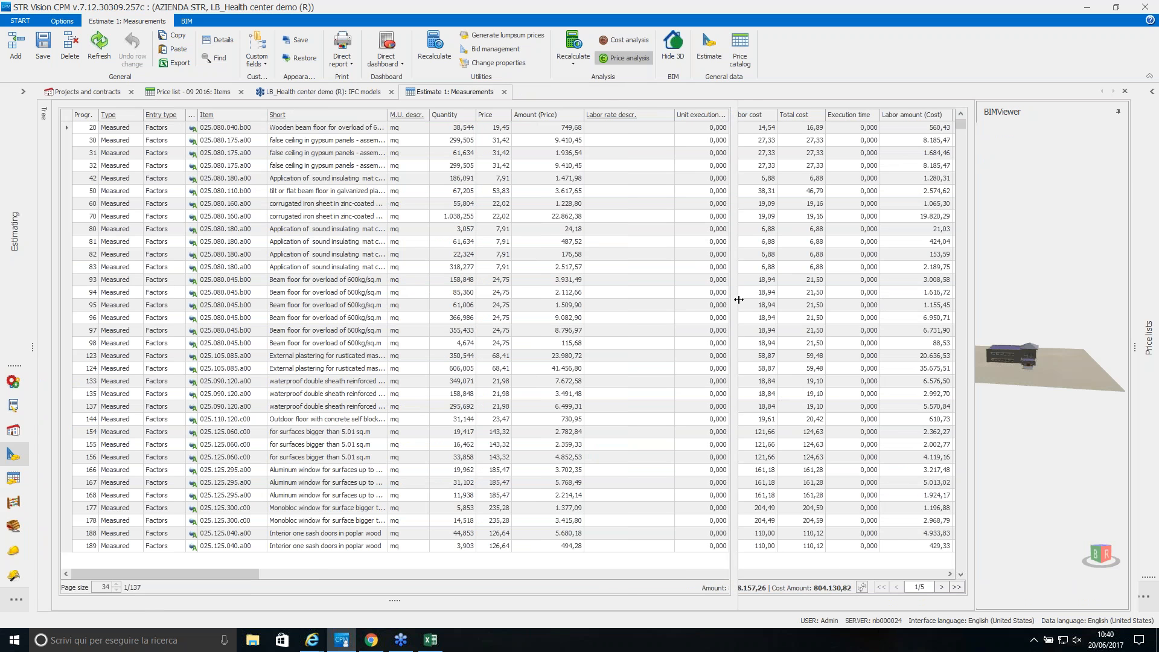
pyautogui.scroll(4, 1016, 358)
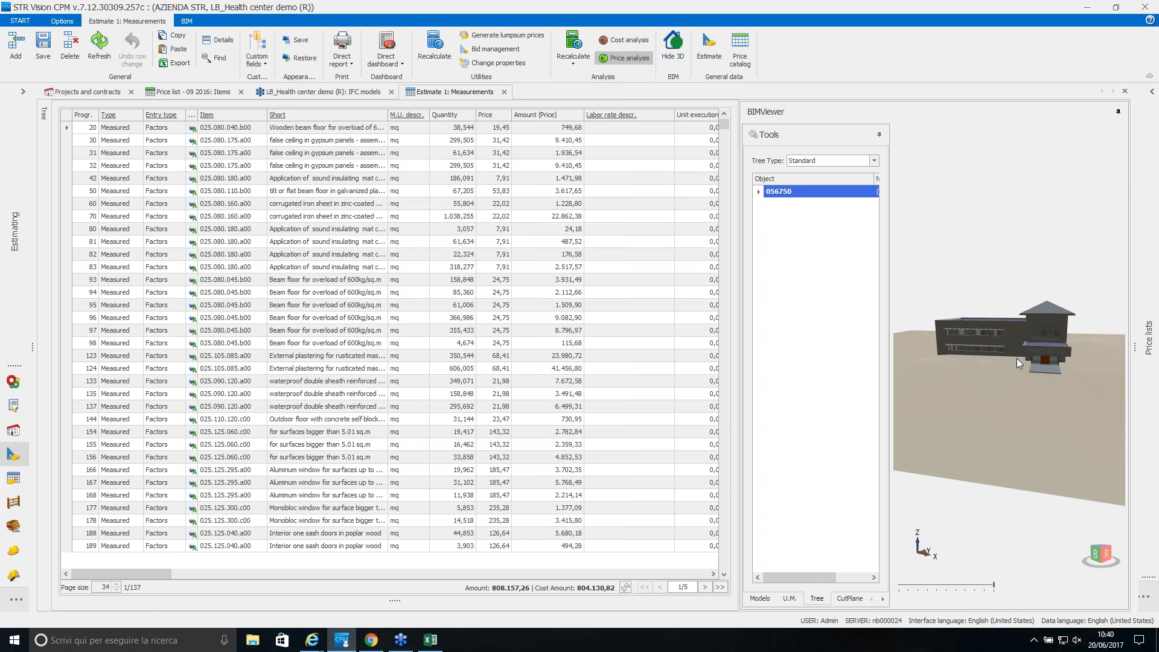
# Show the properties of a second-floor curtain wall plate on the tower, resizing the panes to fit tree, model and properties.
pyautogui.rightClick(1016, 358)
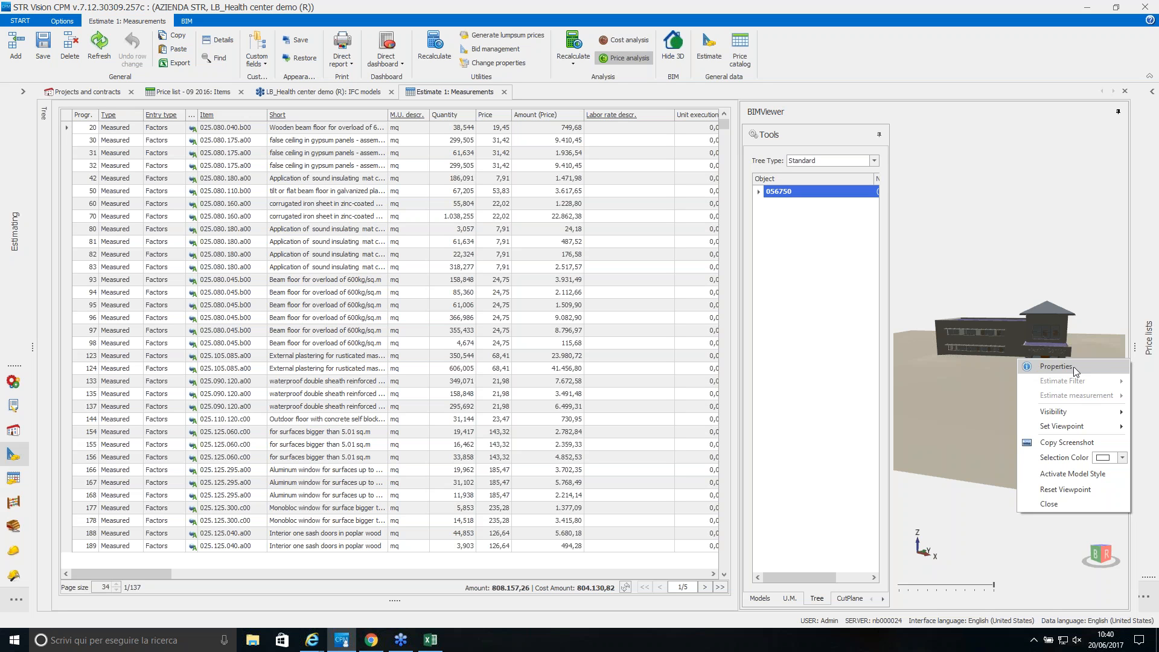
pyautogui.click(1090, 368)
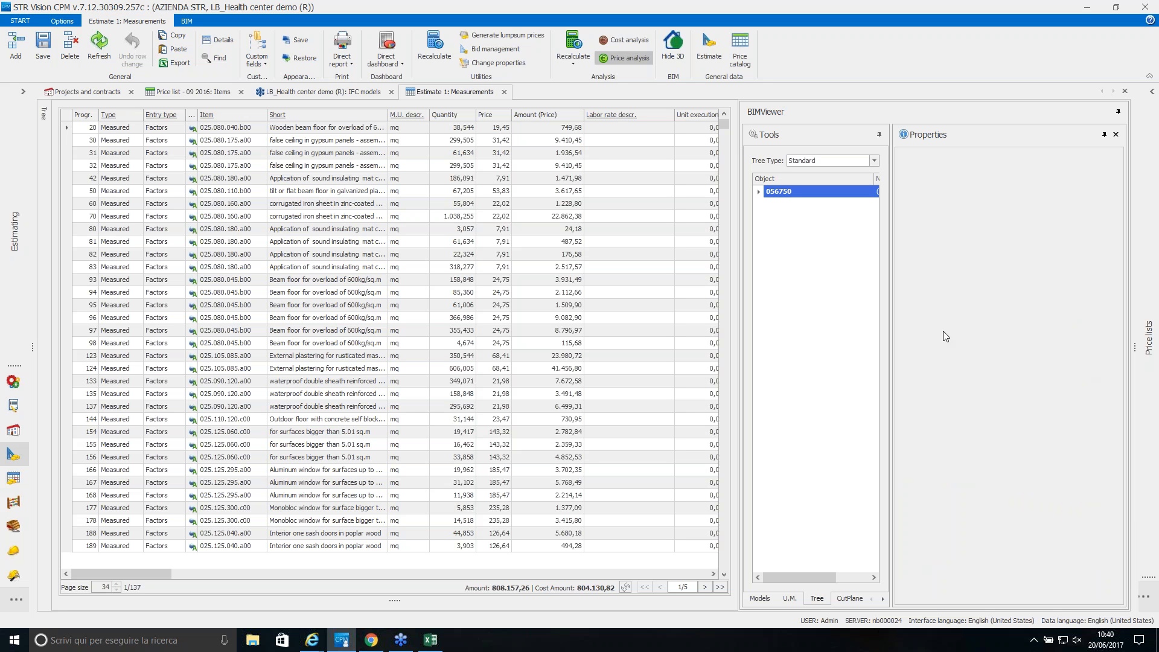
pyautogui.moveTo(891, 327); pyautogui.dragTo(1048, 329)
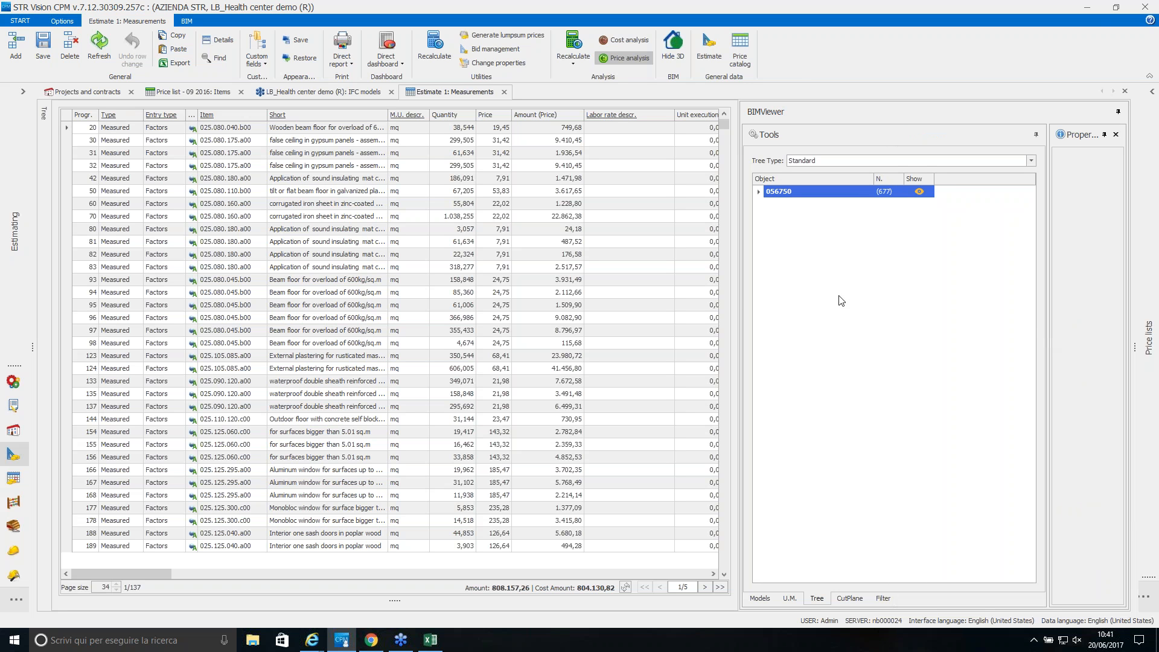
pyautogui.moveTo(617, 286); pyautogui.dragTo(501, 273)
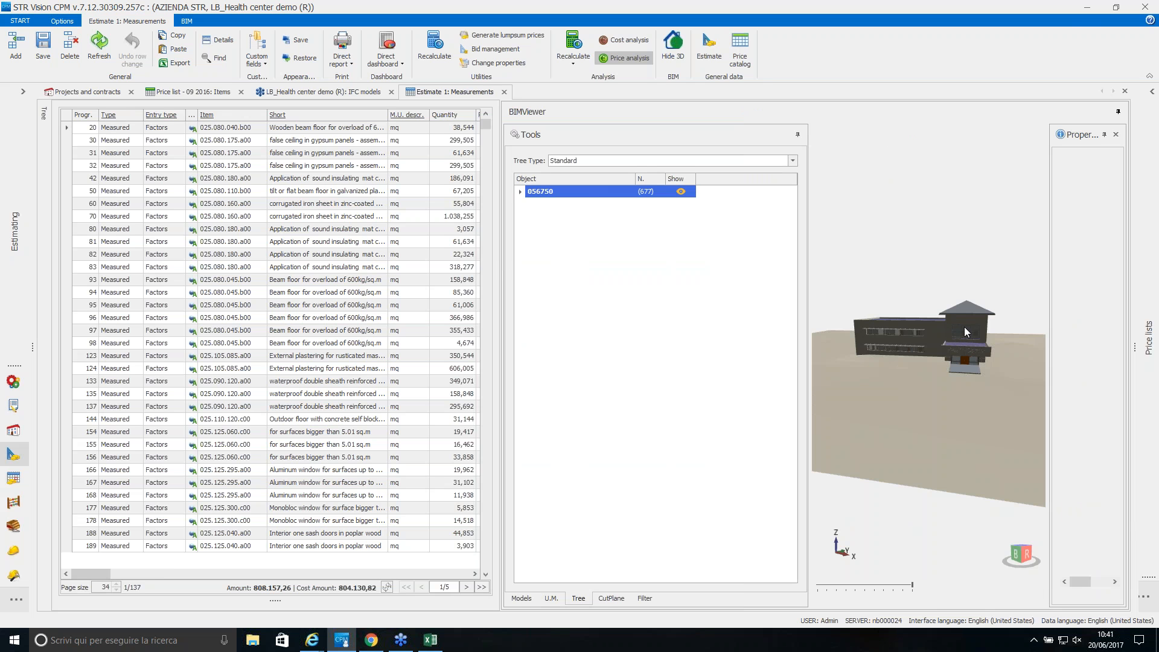
pyautogui.click(964, 327)
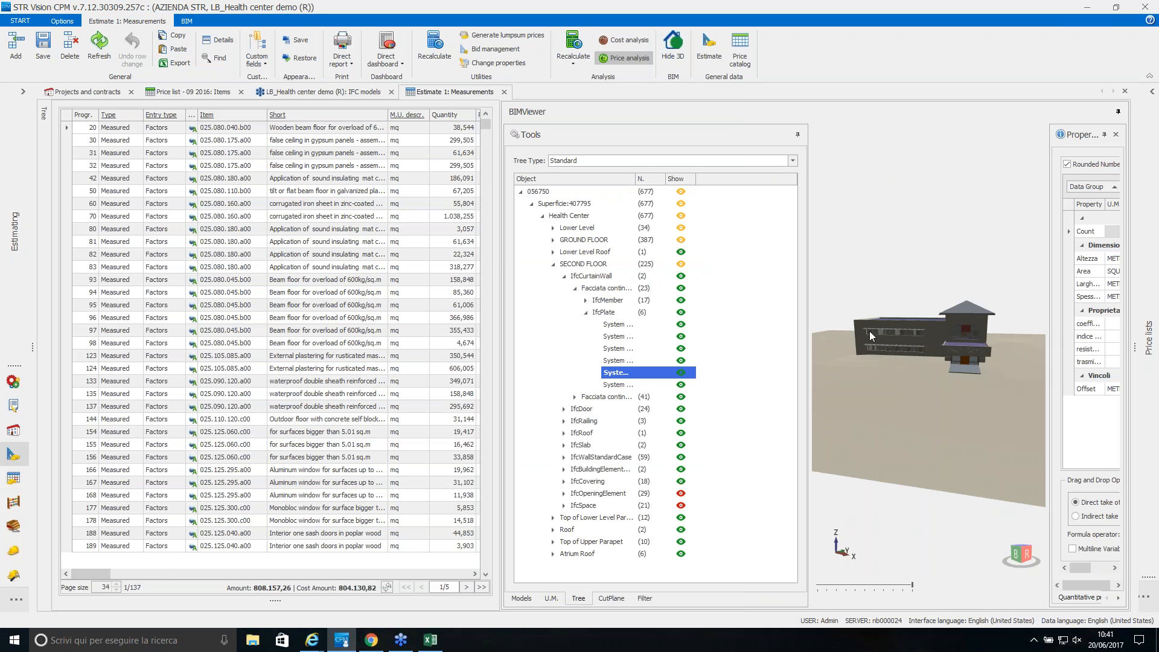
pyautogui.moveTo(806, 326); pyautogui.dragTo(714, 323)
pyautogui.moveTo(1053, 337); pyautogui.dragTo(945, 347)
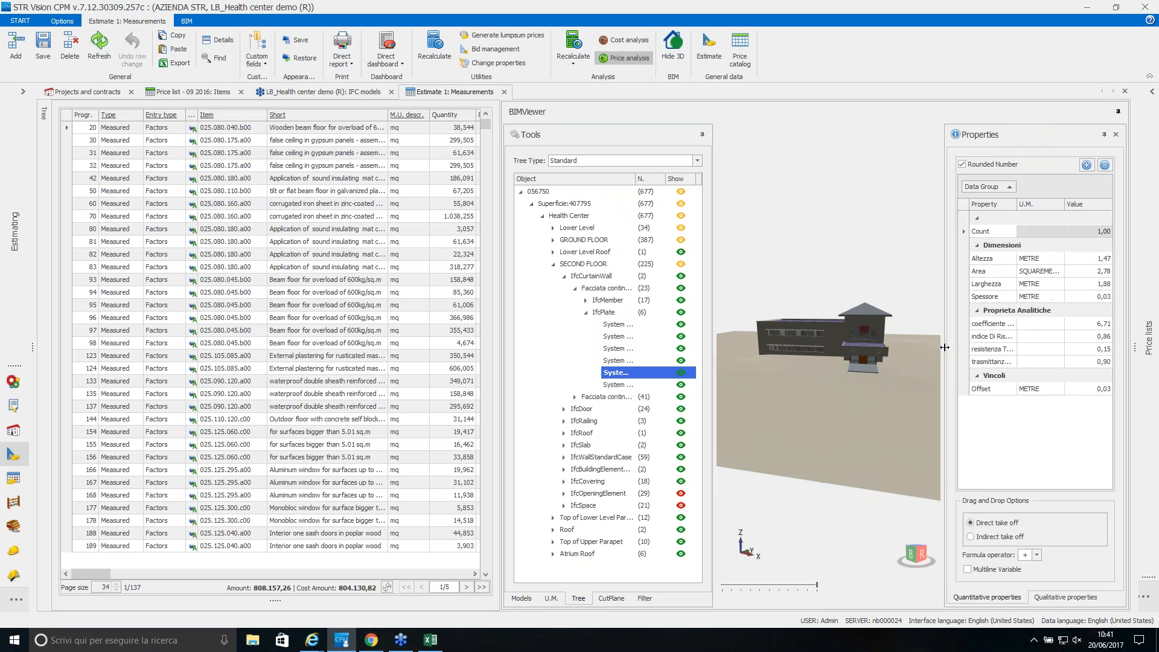
# Go to the last page of measurements and show the details of the Concrete type R'ck 25 entry, checking its further columns.
pyautogui.click(481, 587)
pyautogui.click(286, 128)
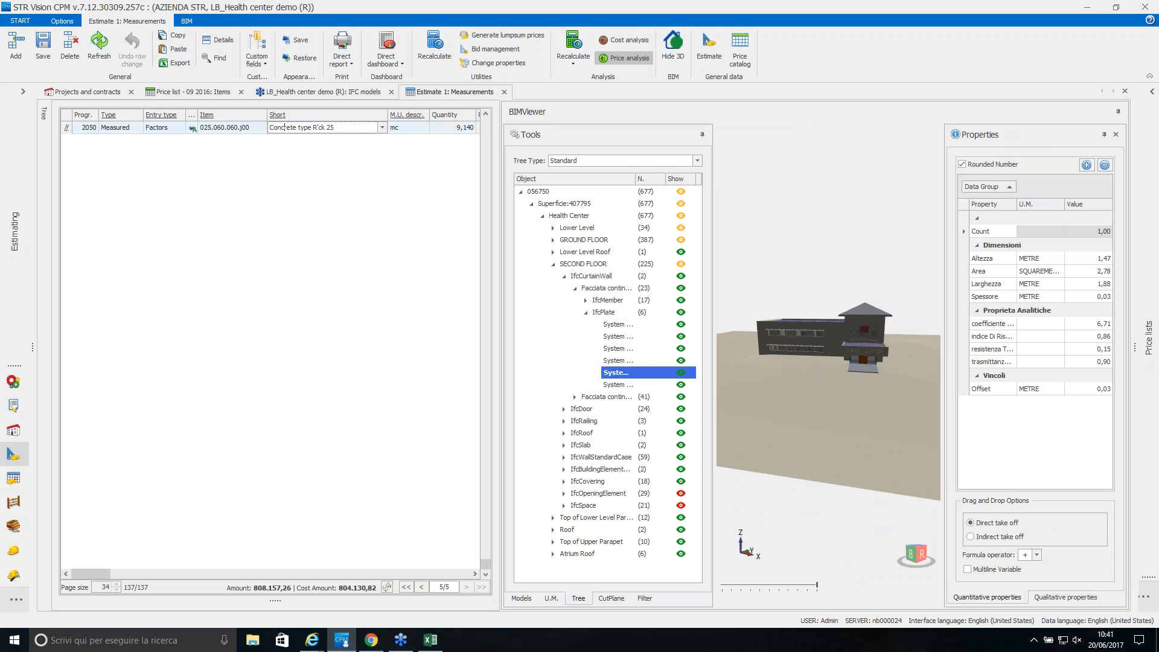
pyautogui.click(229, 43)
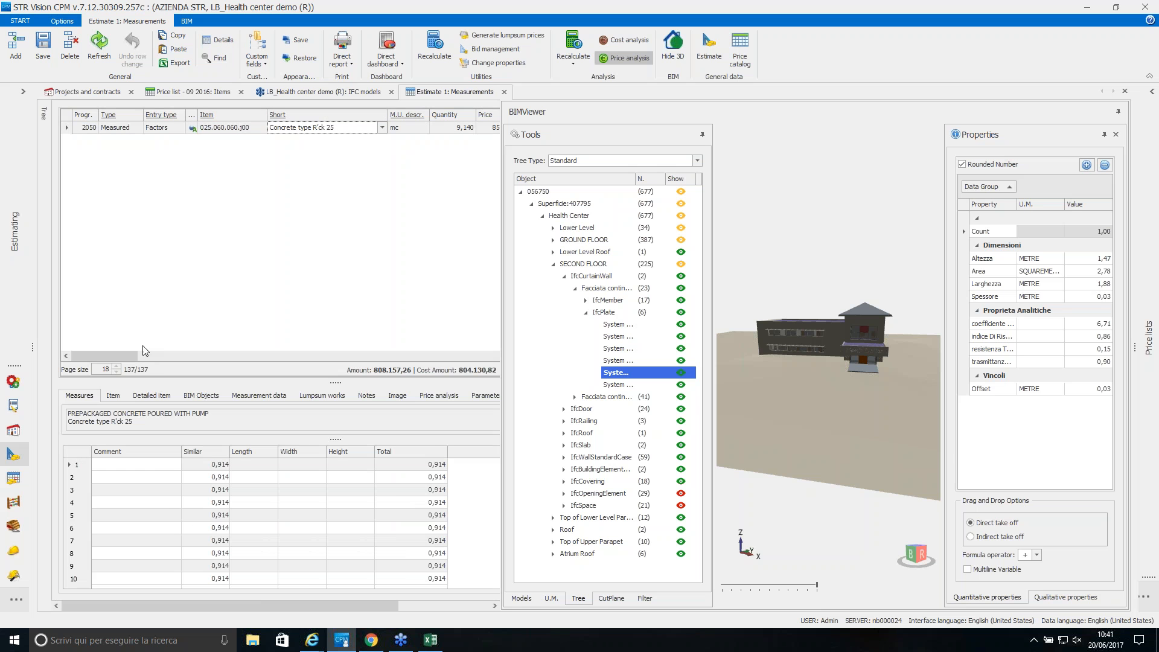
pyautogui.moveTo(124, 356); pyautogui.dragTo(408, 360)
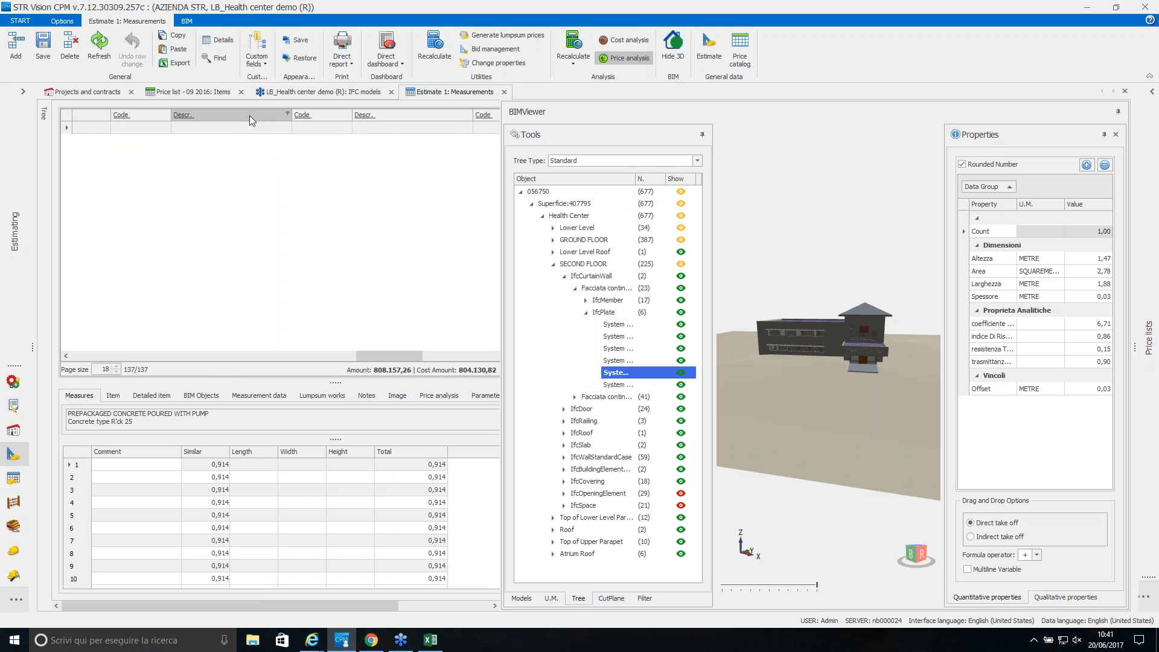
pyautogui.moveTo(386, 354); pyautogui.dragTo(96, 356)
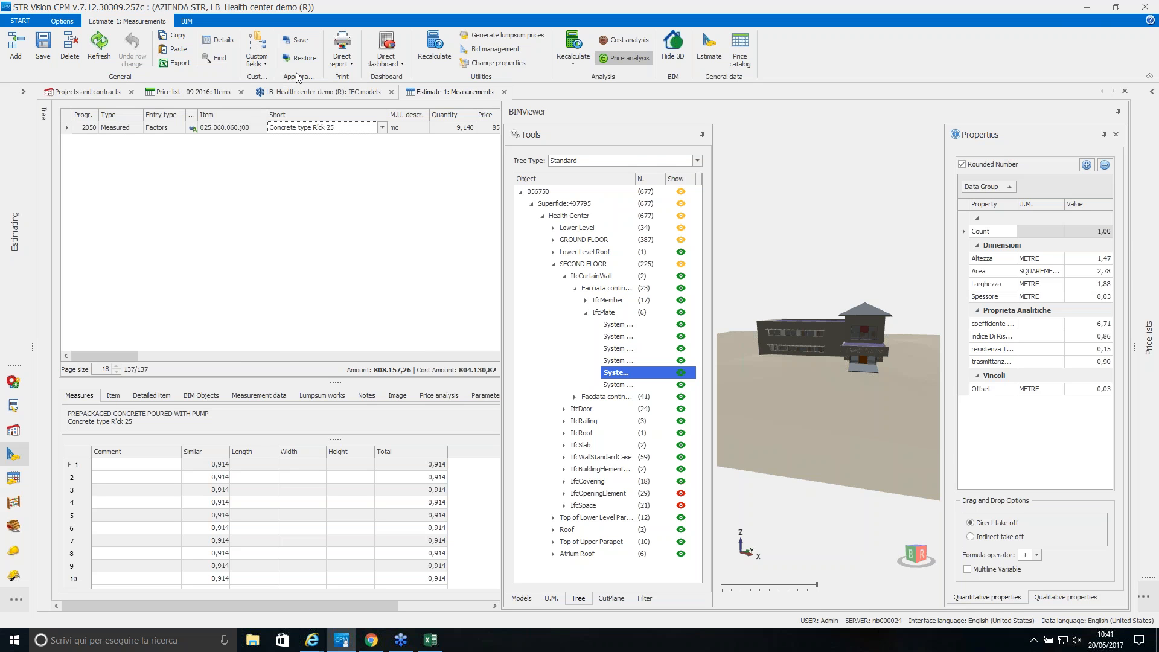
pyautogui.click(239, 128)
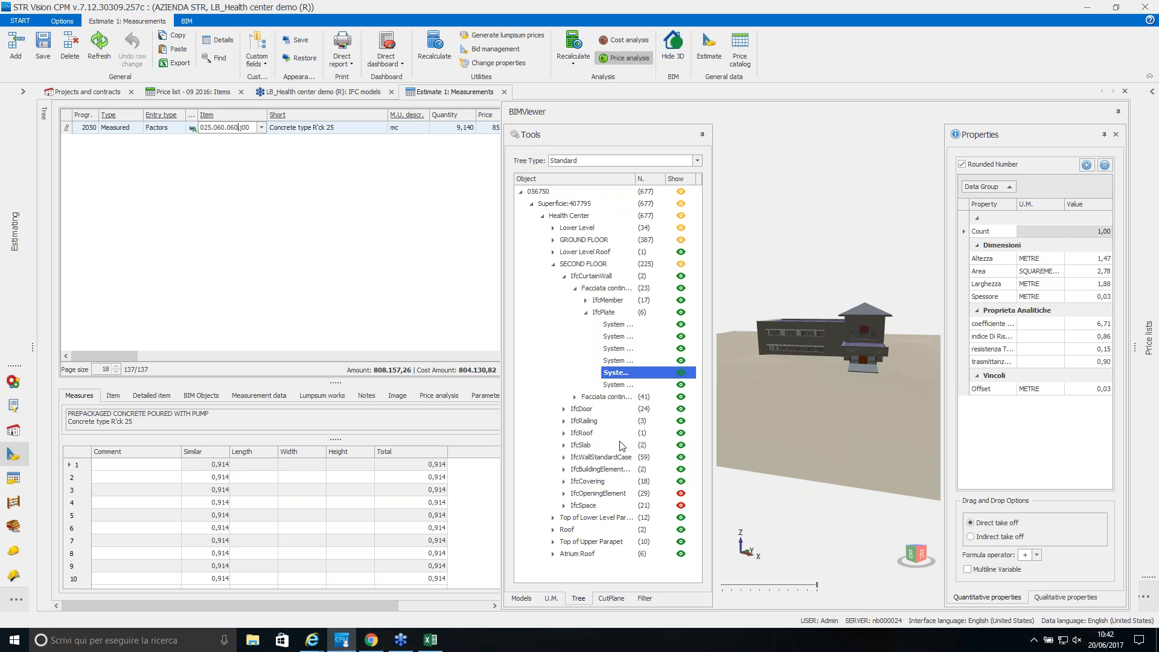
# Filter the model objects by storey SECOND FLOOR and type IfcSlab.
pyautogui.click(645, 598)
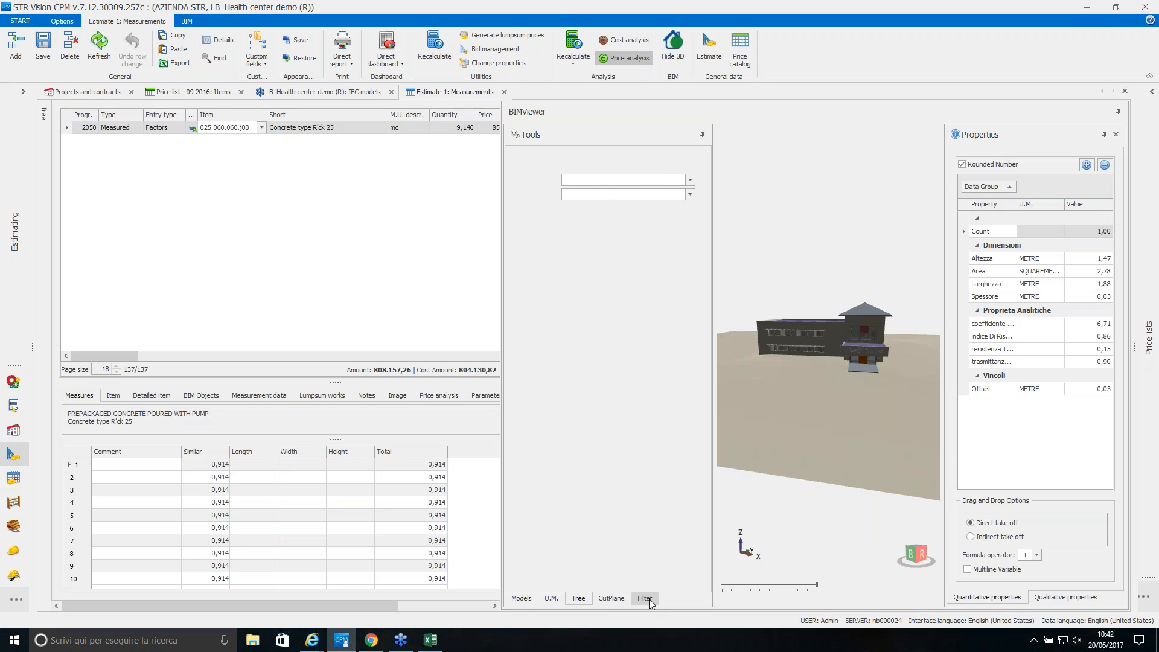
pyautogui.click(670, 181)
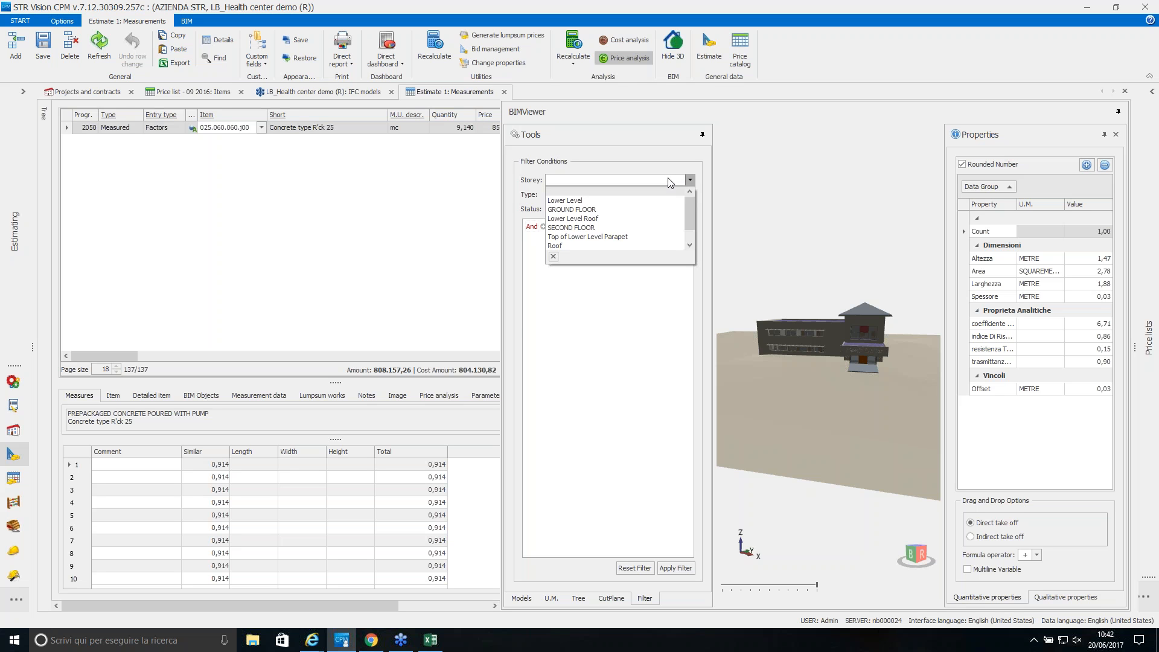
pyautogui.click(610, 227)
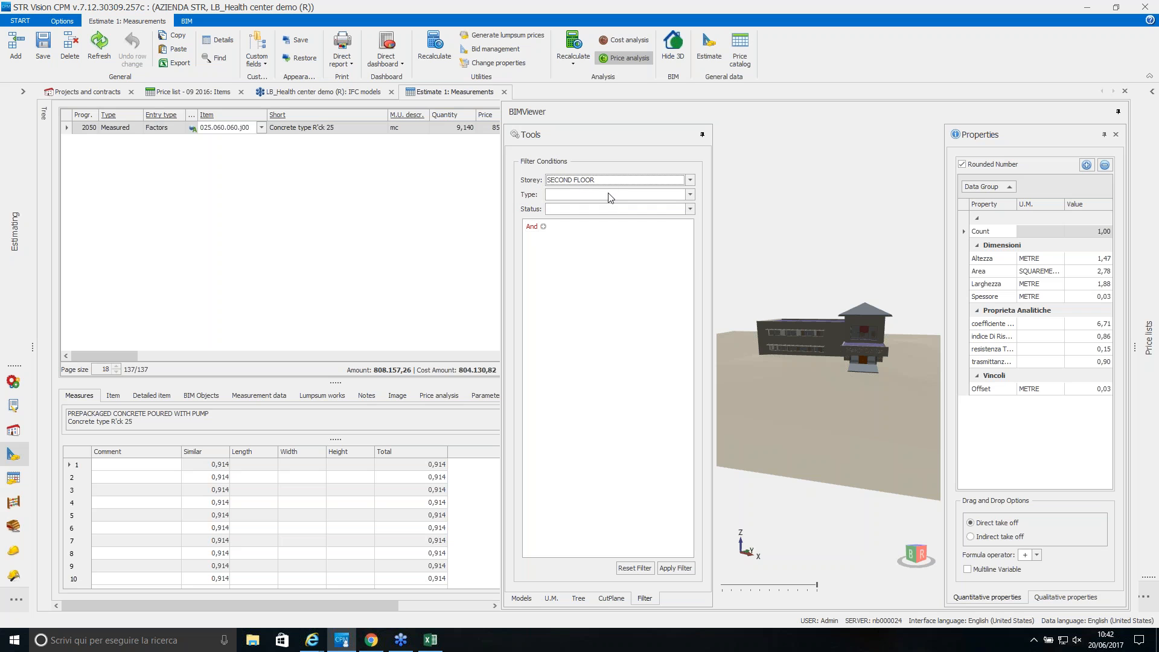
pyautogui.click(610, 197)
pyautogui.moveTo(689, 223); pyautogui.dragTo(690, 239)
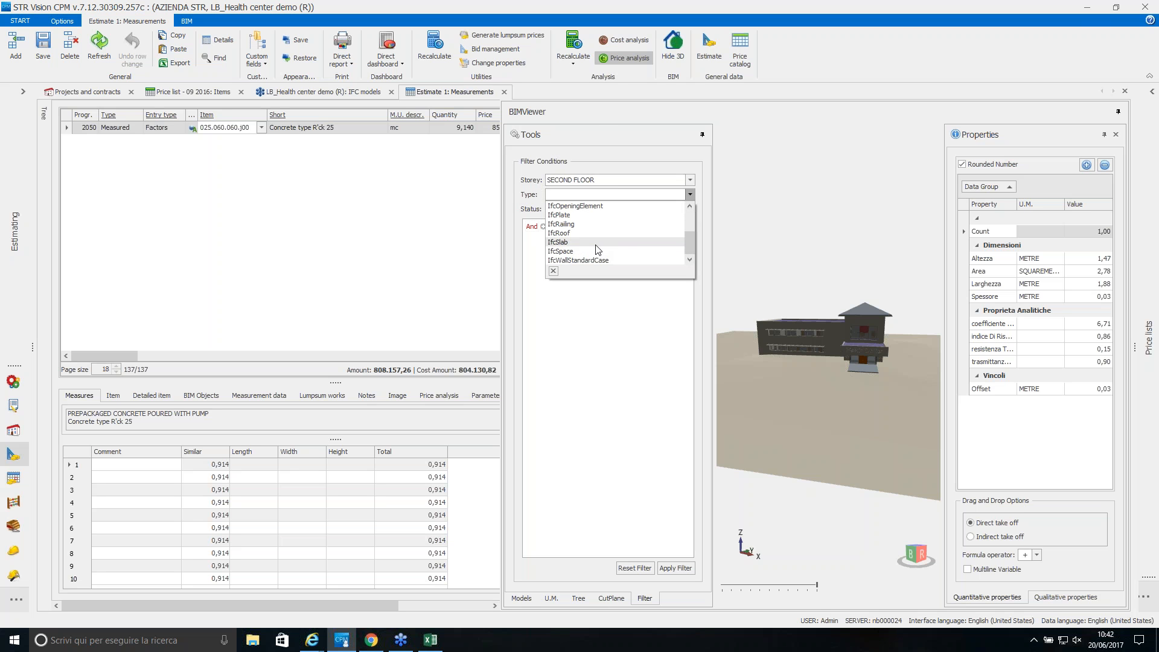
pyautogui.click(620, 242)
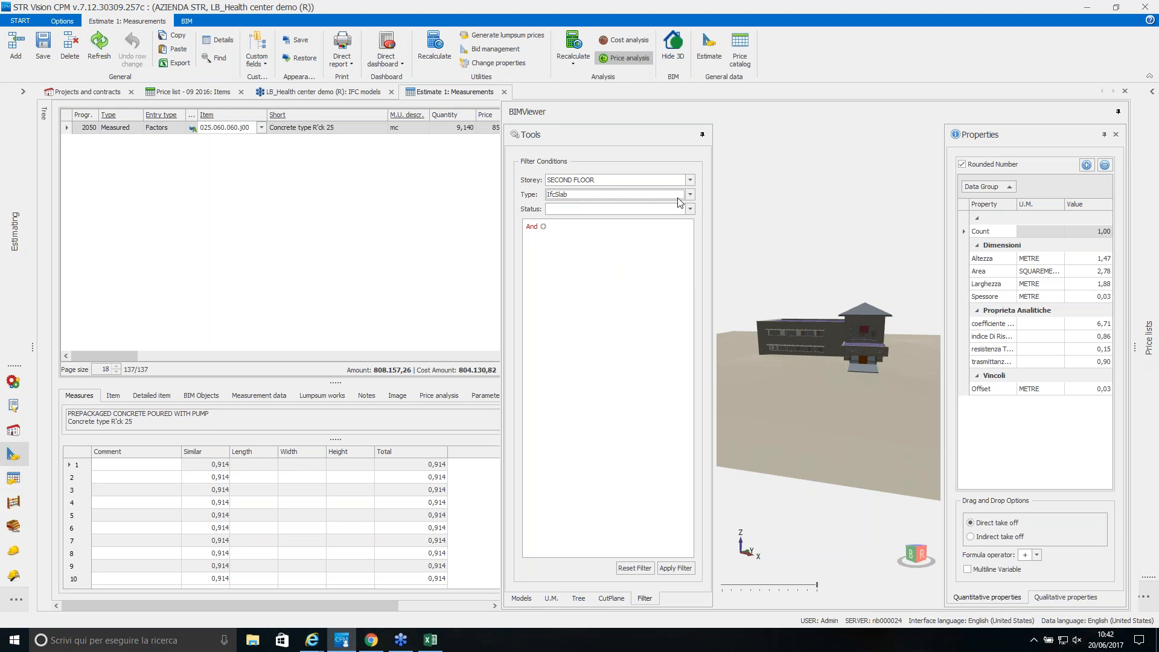
pyautogui.click(674, 568)
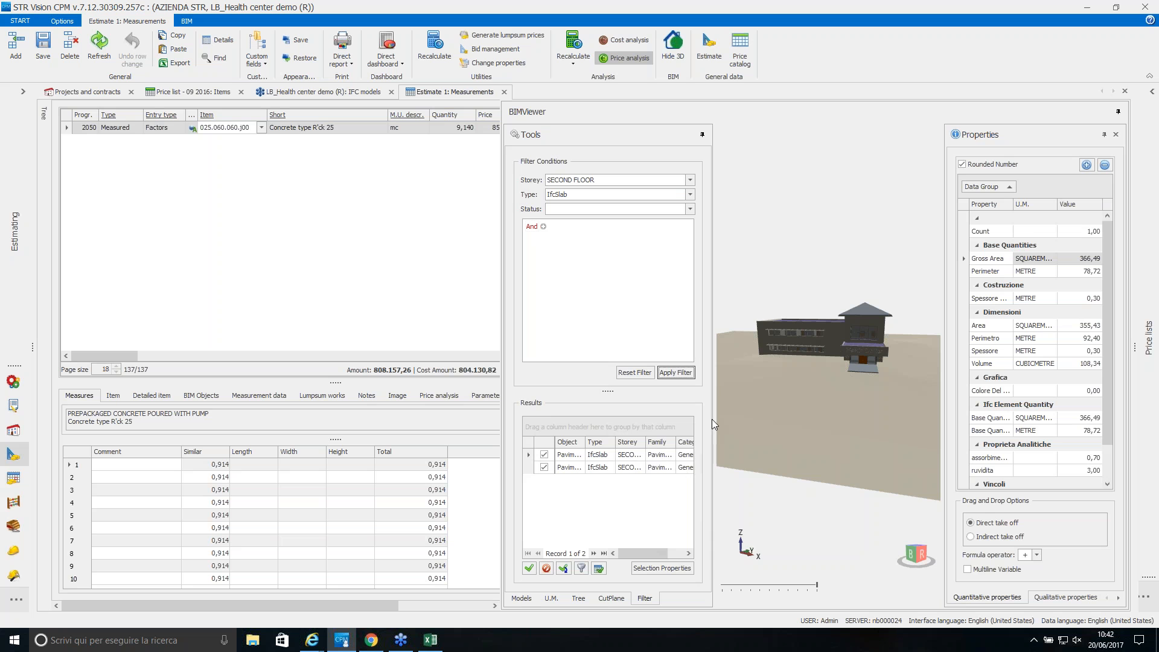
# Highlight the first slab of the filter results in the model with the rest of the building transparent.
pyautogui.click(666, 456)
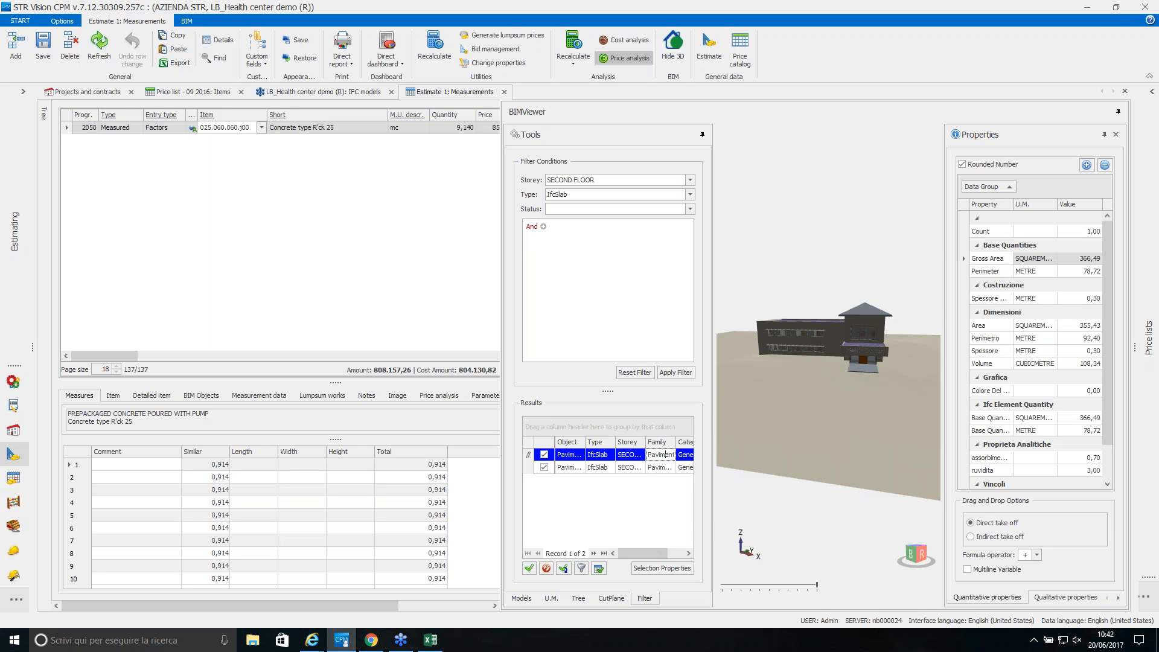
pyautogui.rightClick(639, 458)
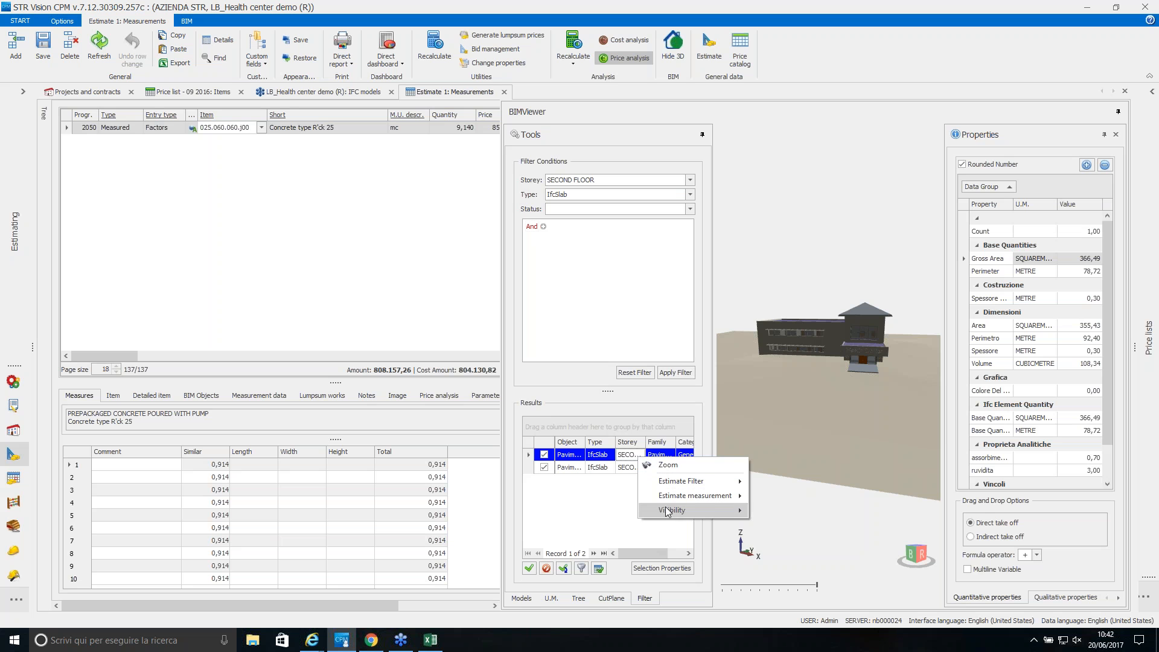
pyautogui.moveTo(667, 509)
pyautogui.click(778, 527)
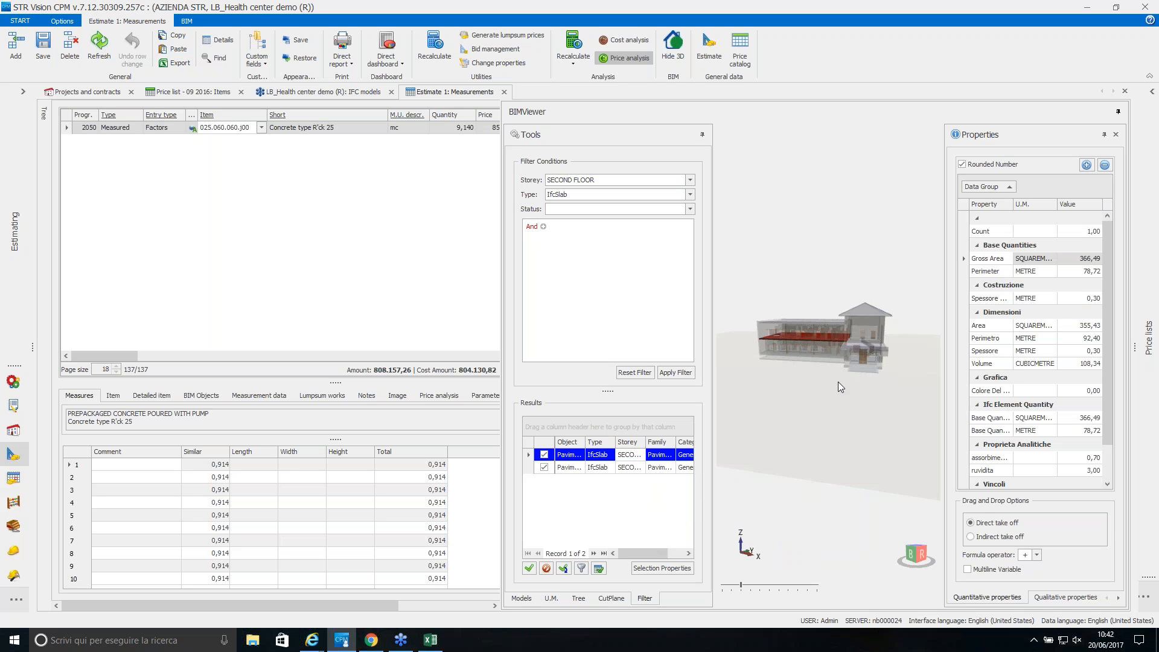
pyautogui.scroll(5, 841, 364)
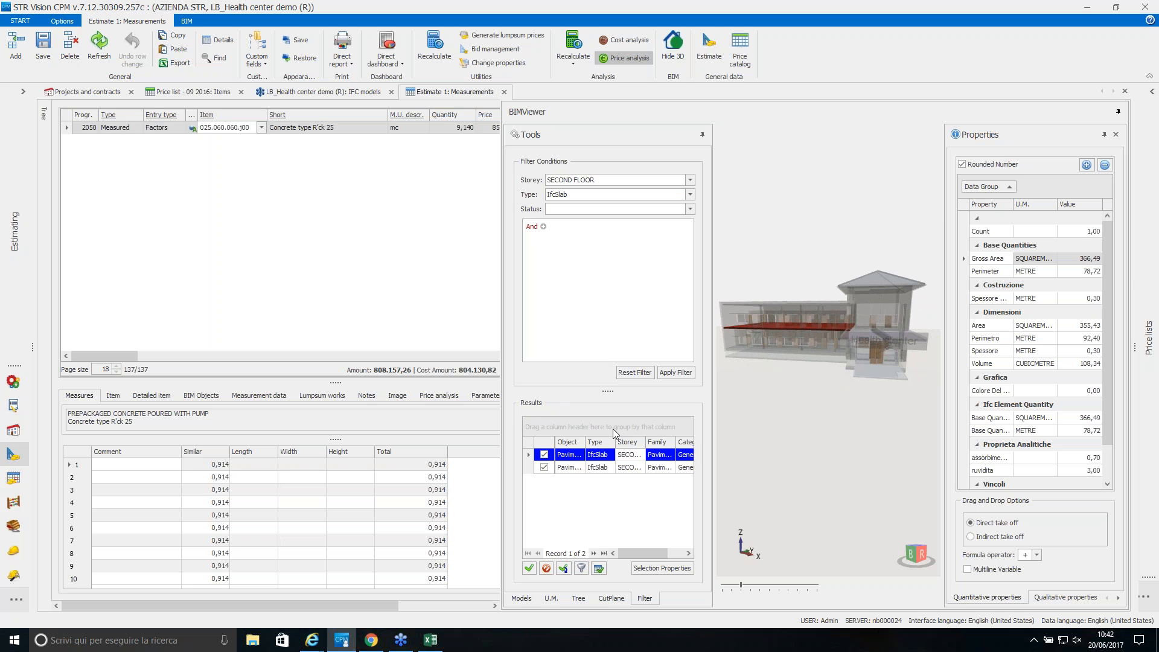
pyautogui.moveTo(744, 590)
pyautogui.mouseDown()
pyautogui.moveTo(777, 593)
pyautogui.moveTo(739, 591)
pyautogui.mouseUp()
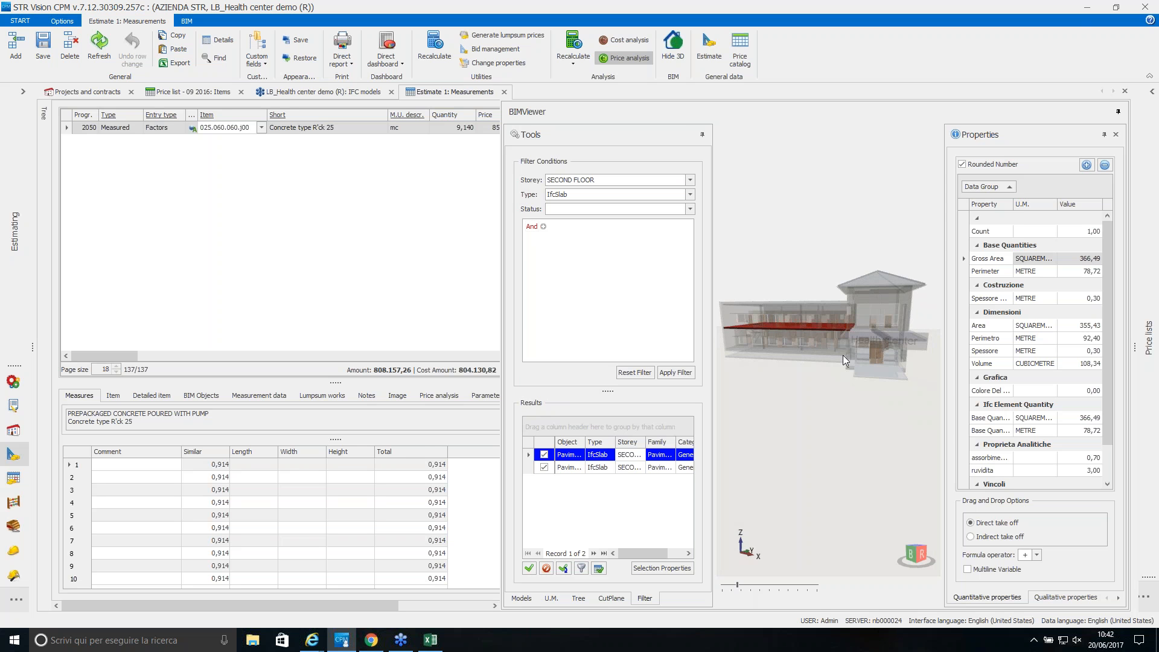
pyautogui.scroll(3, 842, 349)
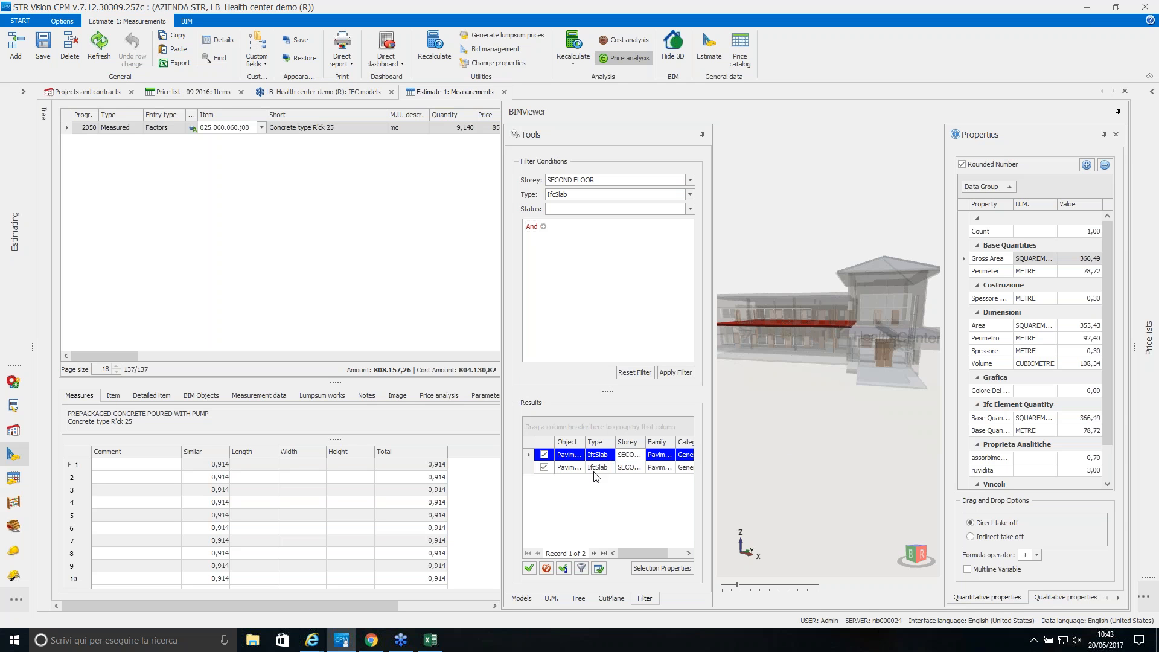
# Show the combined properties of both second-floor slabs, viewing them in the model and widening the Property column.
pyautogui.click(662, 568)
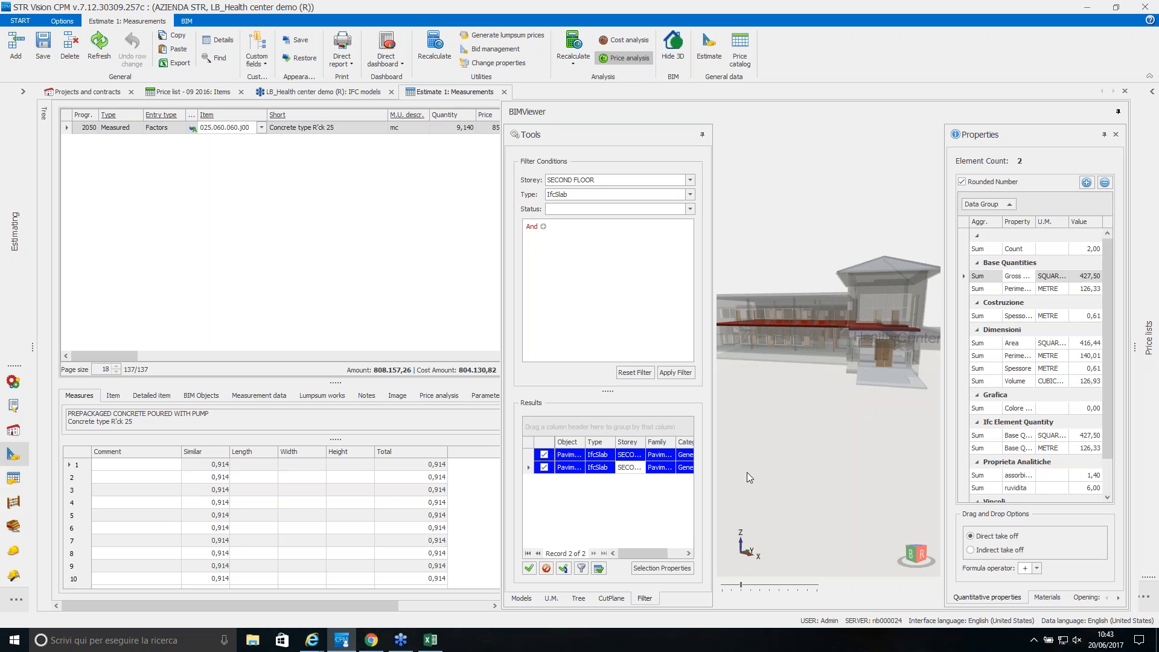
pyautogui.moveTo(838, 309); pyautogui.dragTo(810, 308)
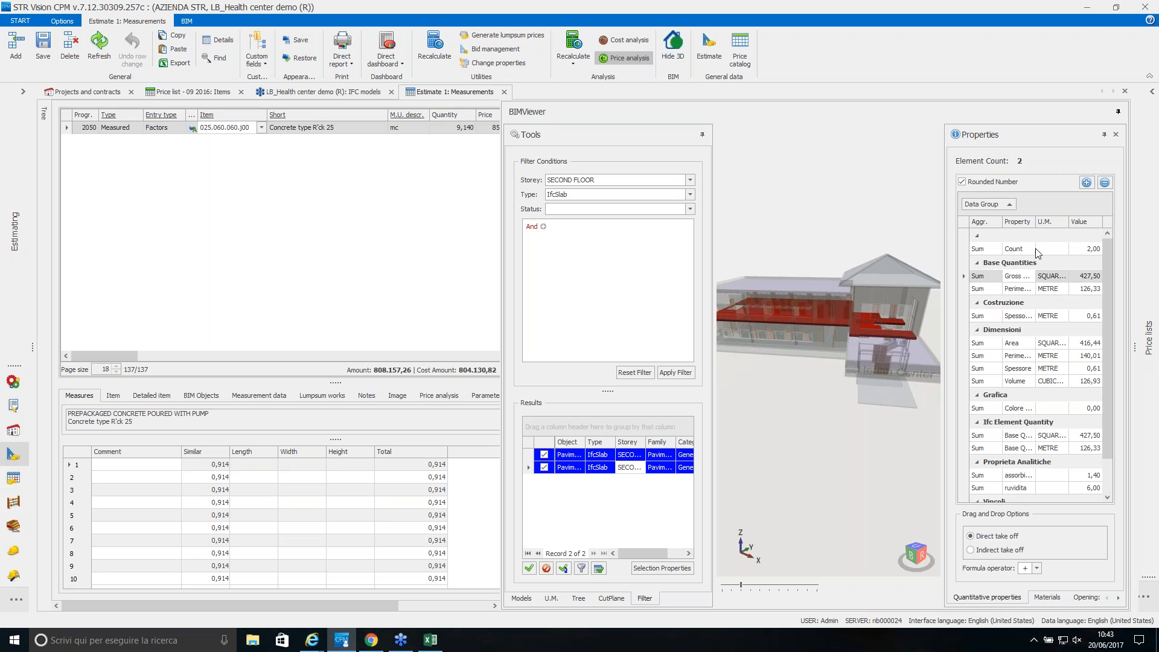
pyautogui.moveTo(1036, 221); pyautogui.dragTo(1057, 222)
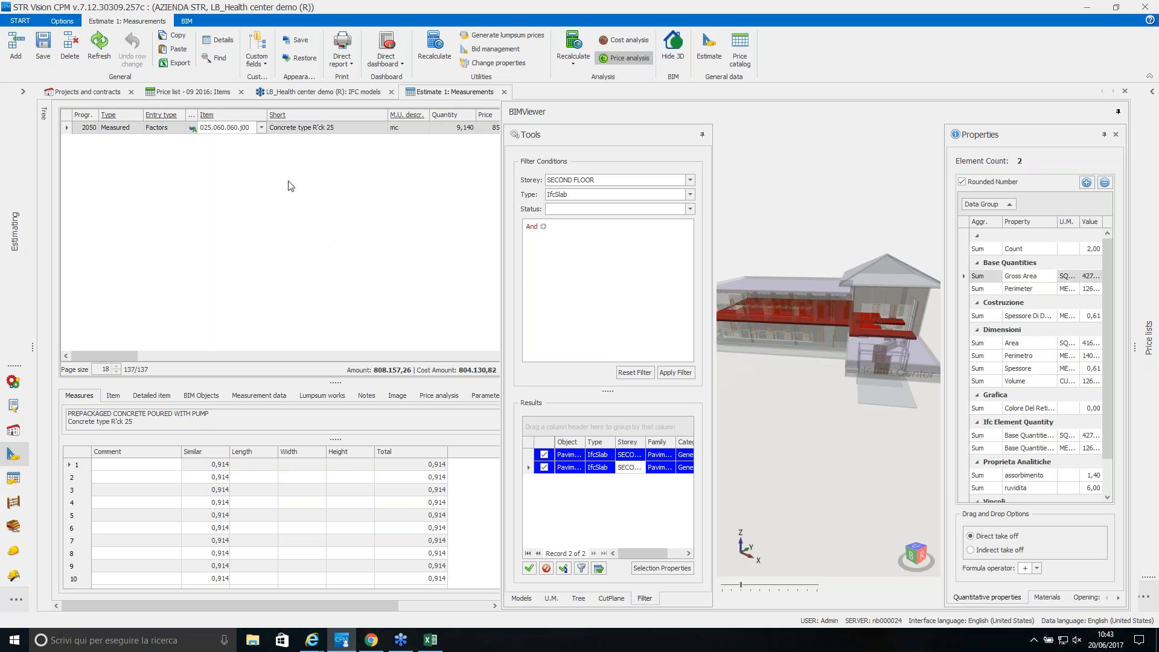
# Add a measurement and assign it the price list item Concrete type R'ck 25, looked up with "CONCRE".
pyautogui.rightClick(134, 140)
pyautogui.click(160, 147)
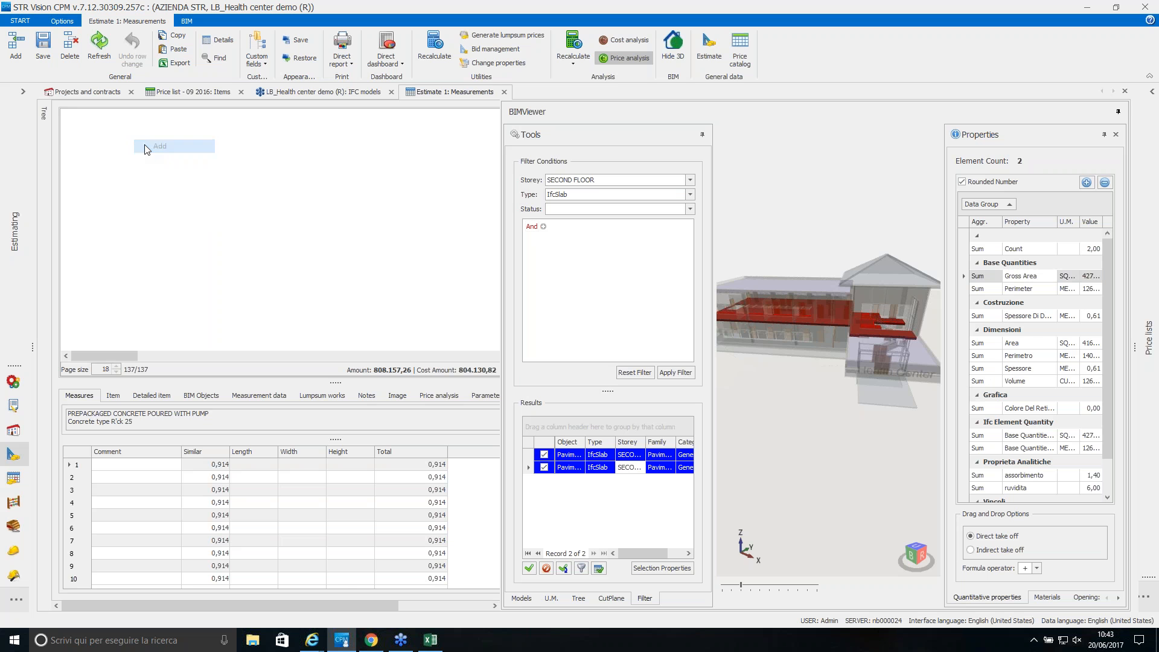
pyautogui.click(297, 141)
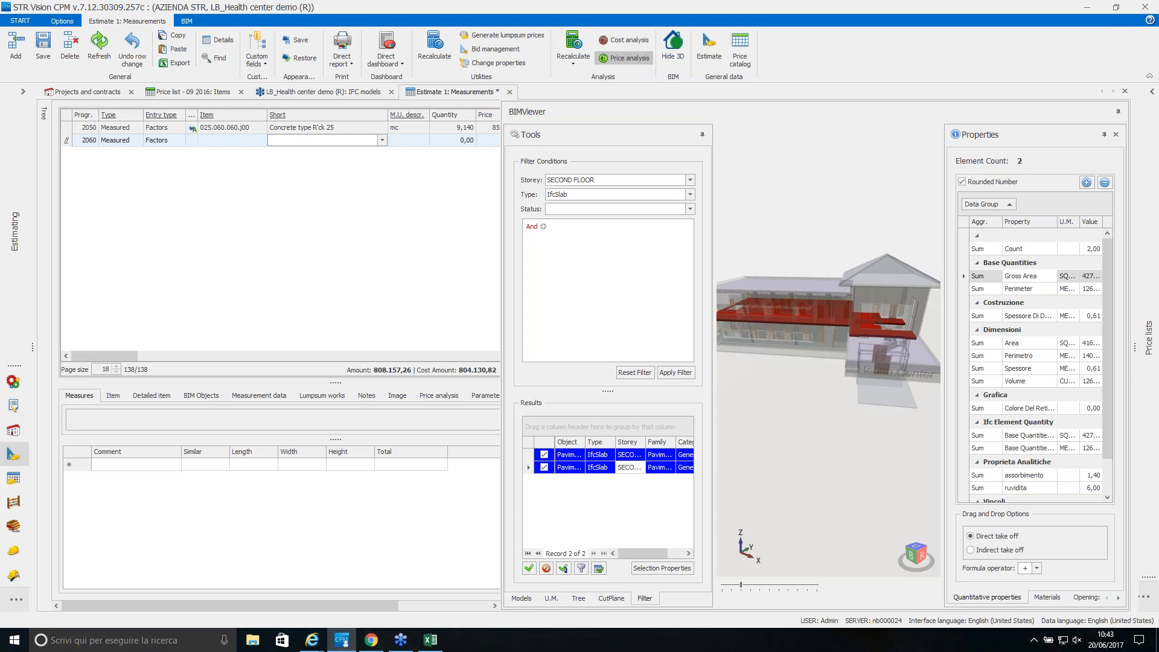
pyautogui.write('ONCRE')
pyautogui.click(382, 140)
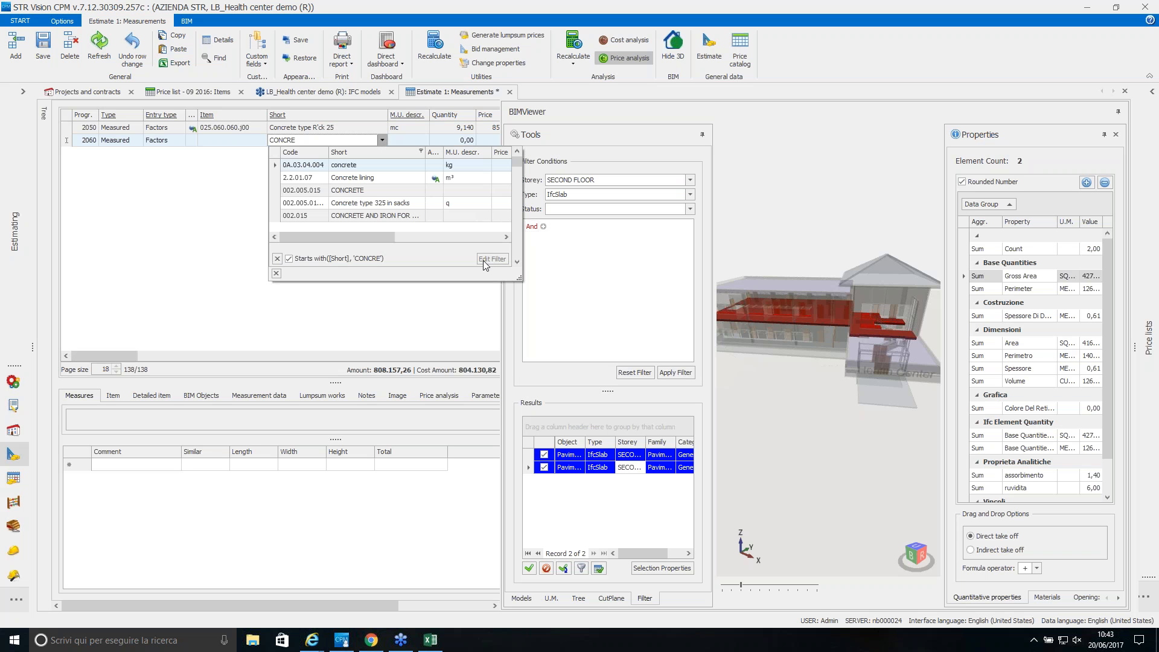
pyautogui.moveTo(519, 277); pyautogui.dragTo(588, 368)
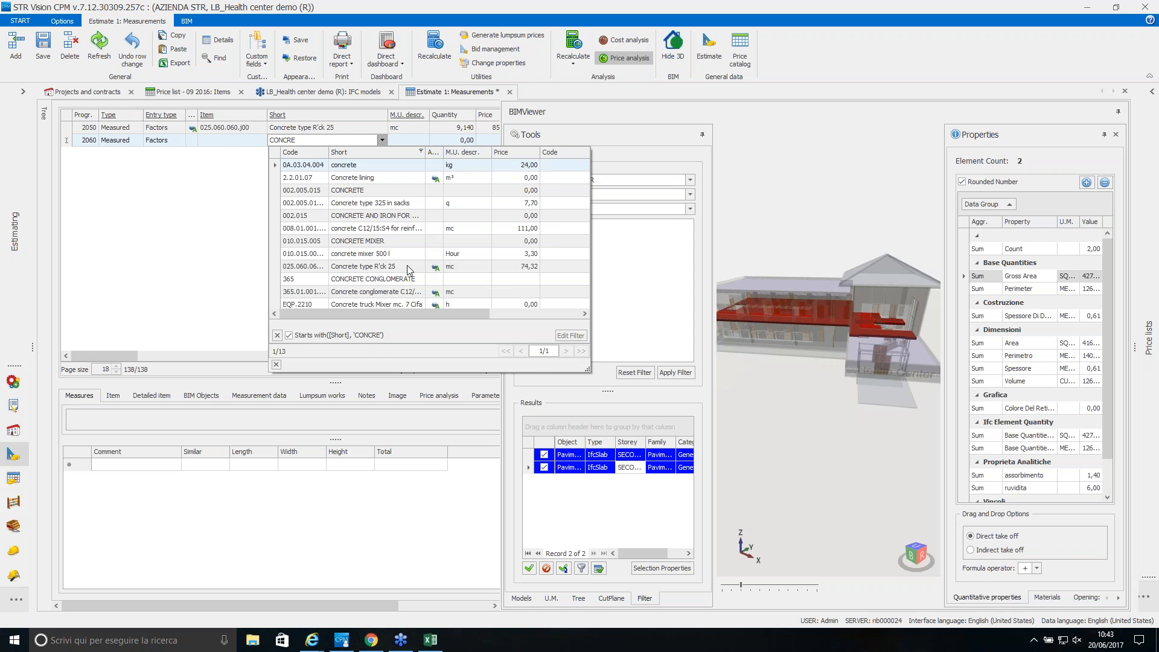
pyautogui.click(297, 269)
pyautogui.click(298, 270)
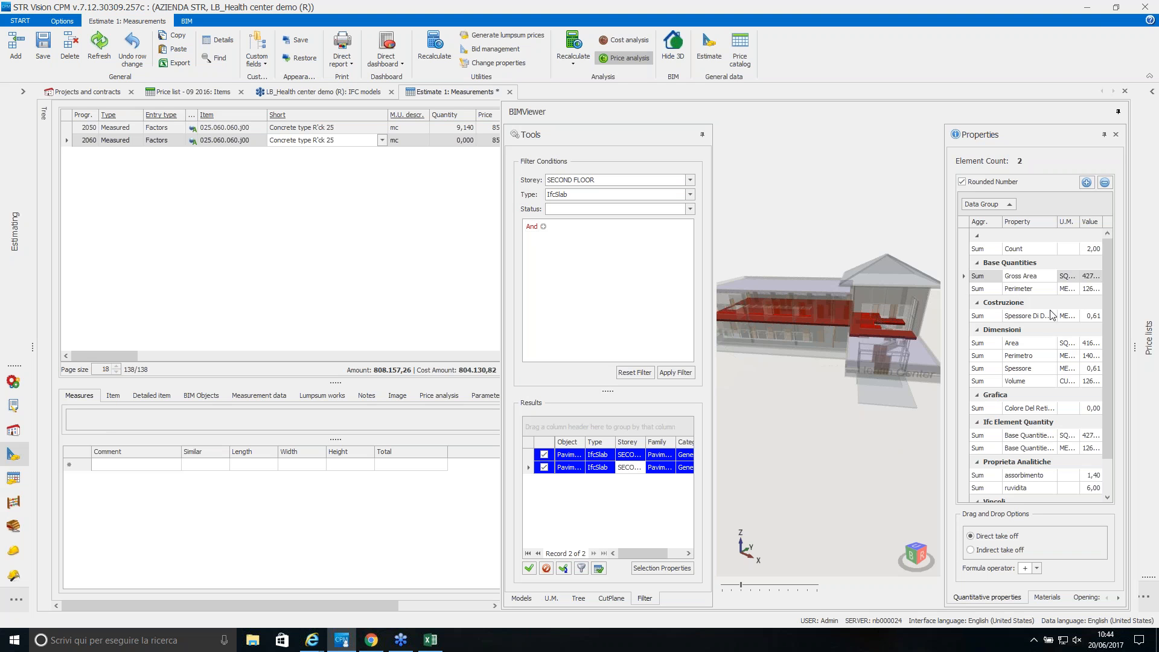
# Take off the summed Volume property of the two slabs into the Similar column of the new measurement.
pyautogui.click(965, 382)
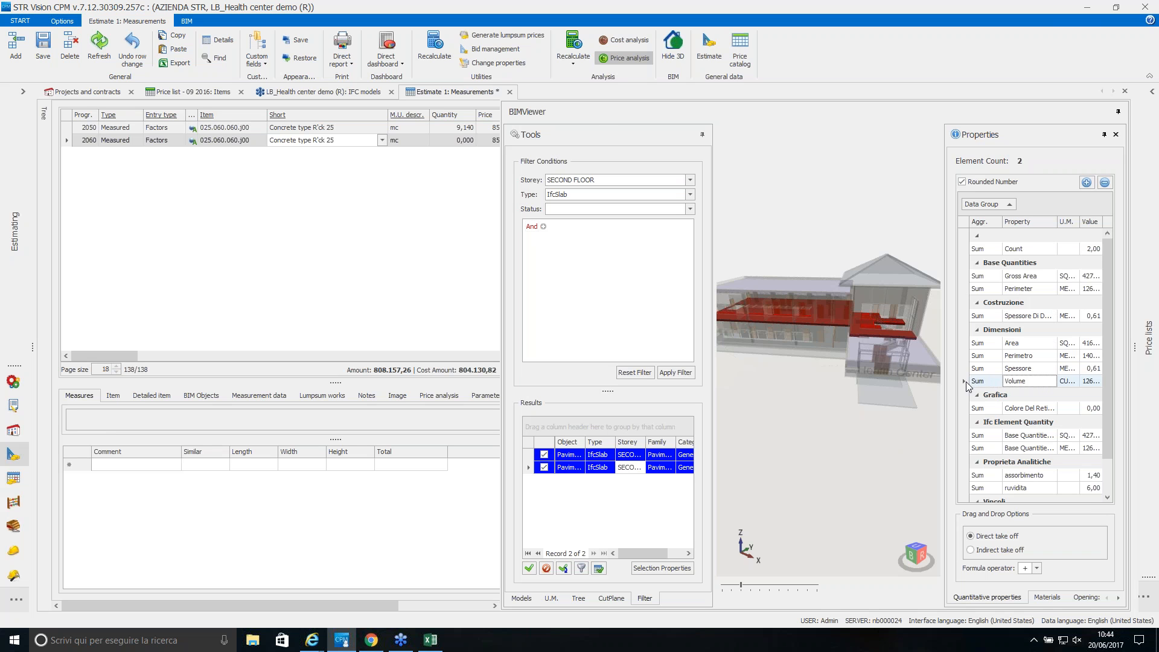
pyautogui.moveTo(964, 381); pyautogui.dragTo(214, 468)
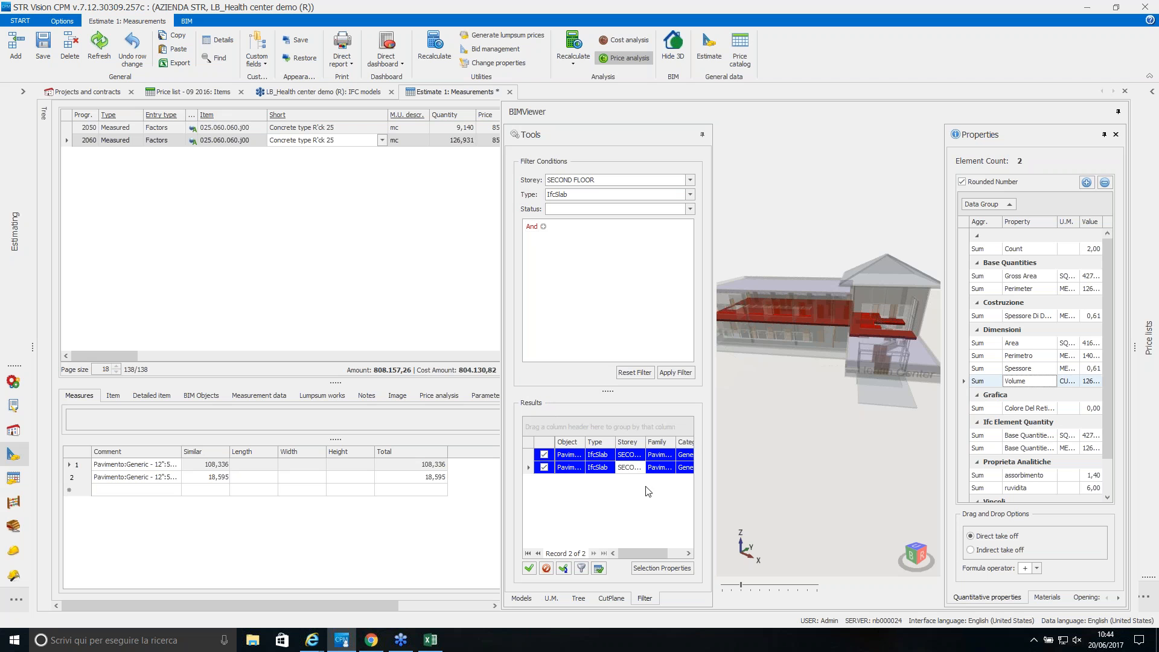
# Highlight only the first slab in the model and show its unrounded property values in a wider Properties pane.
pyautogui.click(641, 456)
pyautogui.rightClick(641, 455)
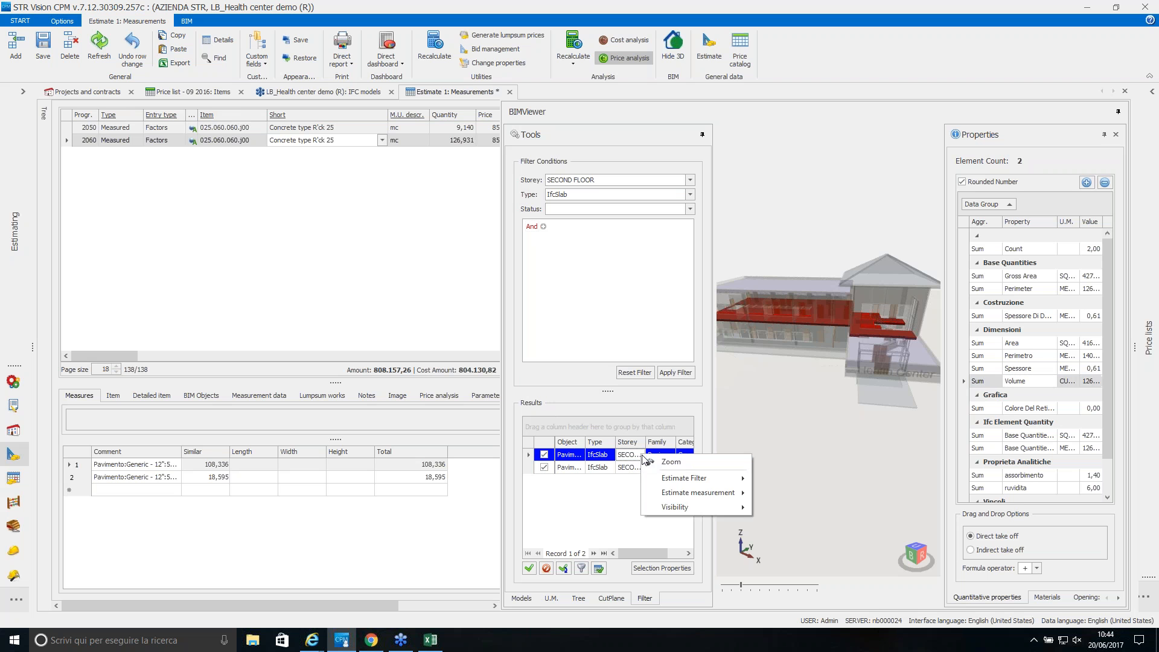
pyautogui.moveTo(688, 507)
pyautogui.click(784, 524)
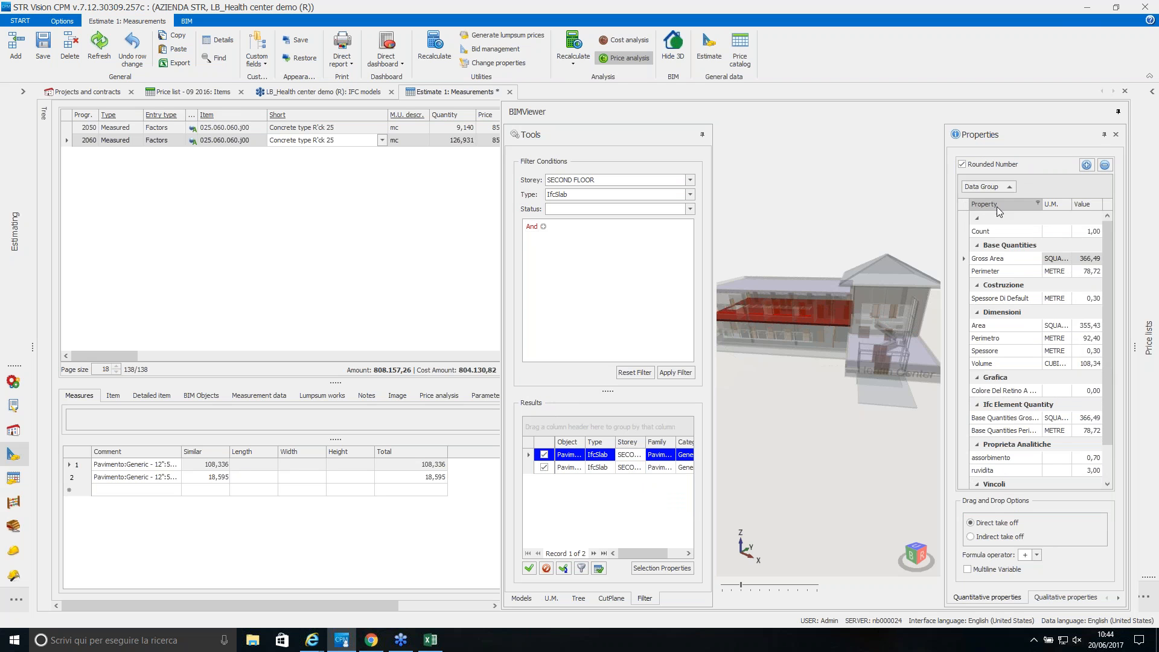
pyautogui.click(977, 167)
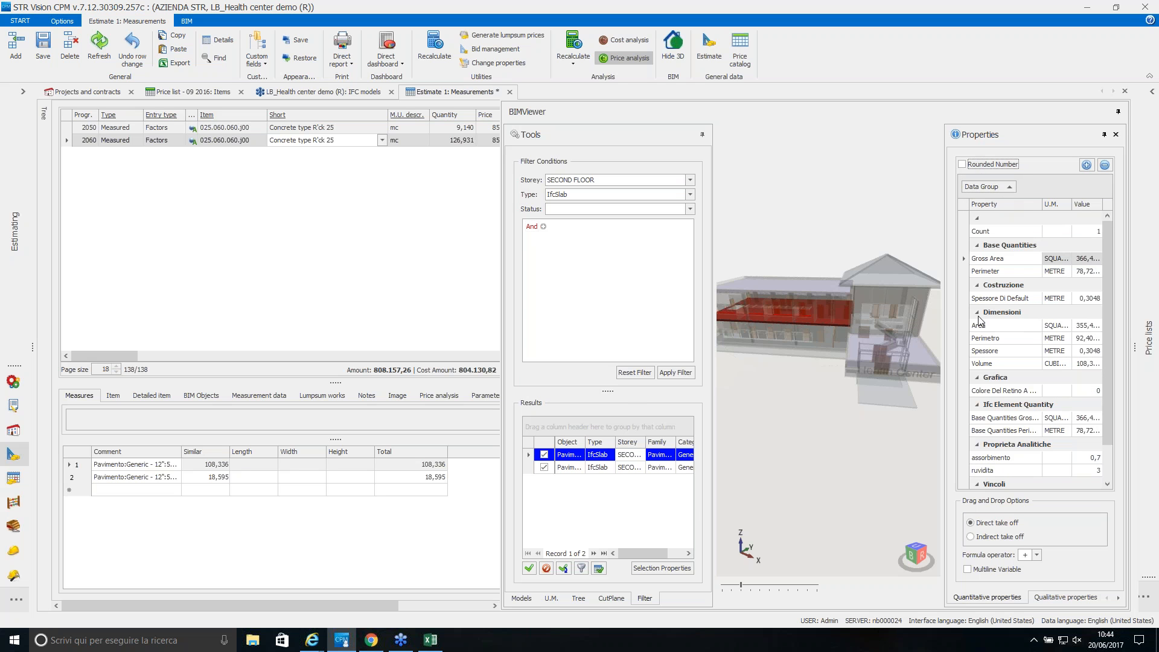
pyautogui.moveTo(946, 335); pyautogui.dragTo(916, 331)
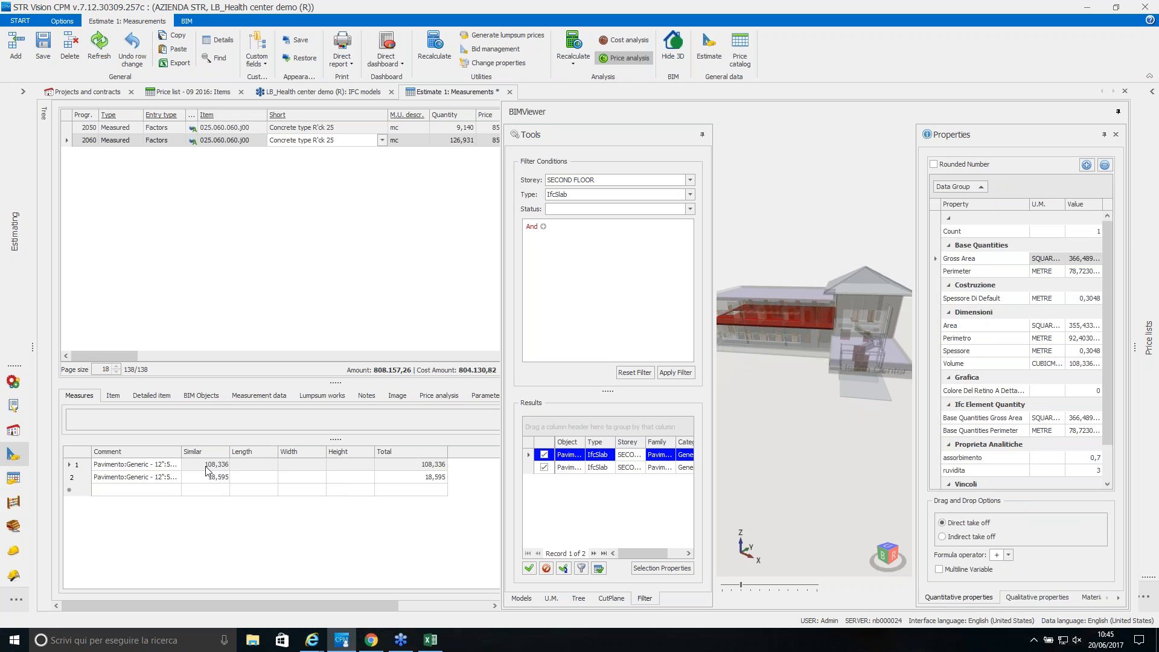
# Widen the Similar column of the measures and compare the second measure line with the second slab's properties.
pyautogui.moveTo(225, 469)
pyautogui.moveTo(229, 452); pyautogui.dragTo(252, 452)
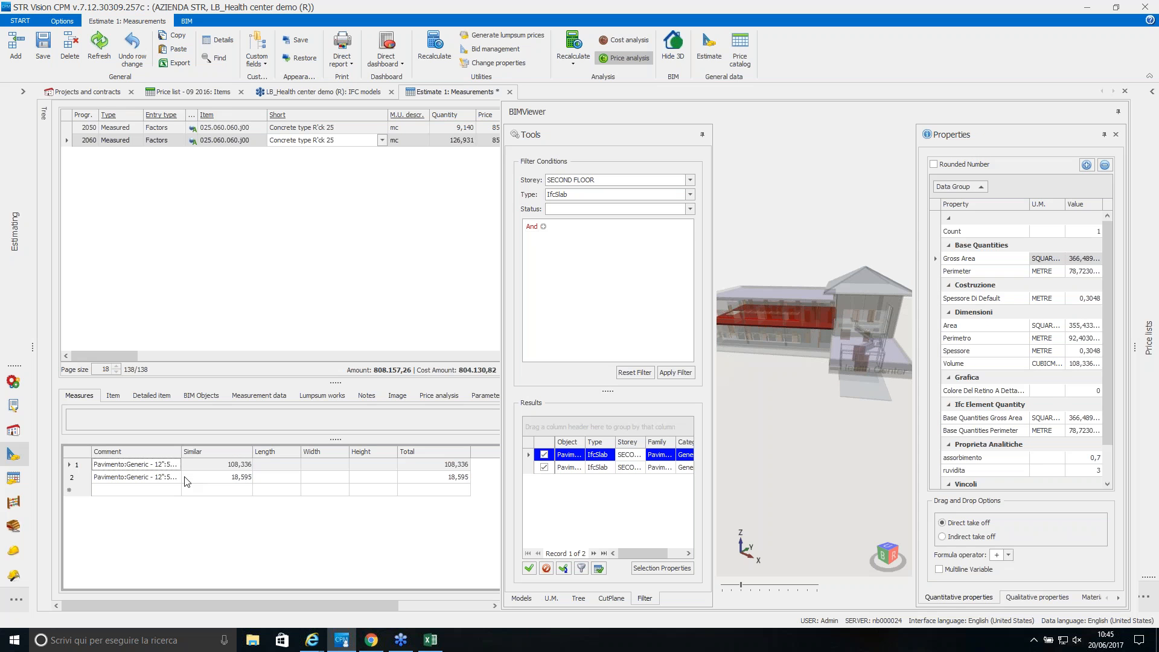
pyautogui.click(166, 482)
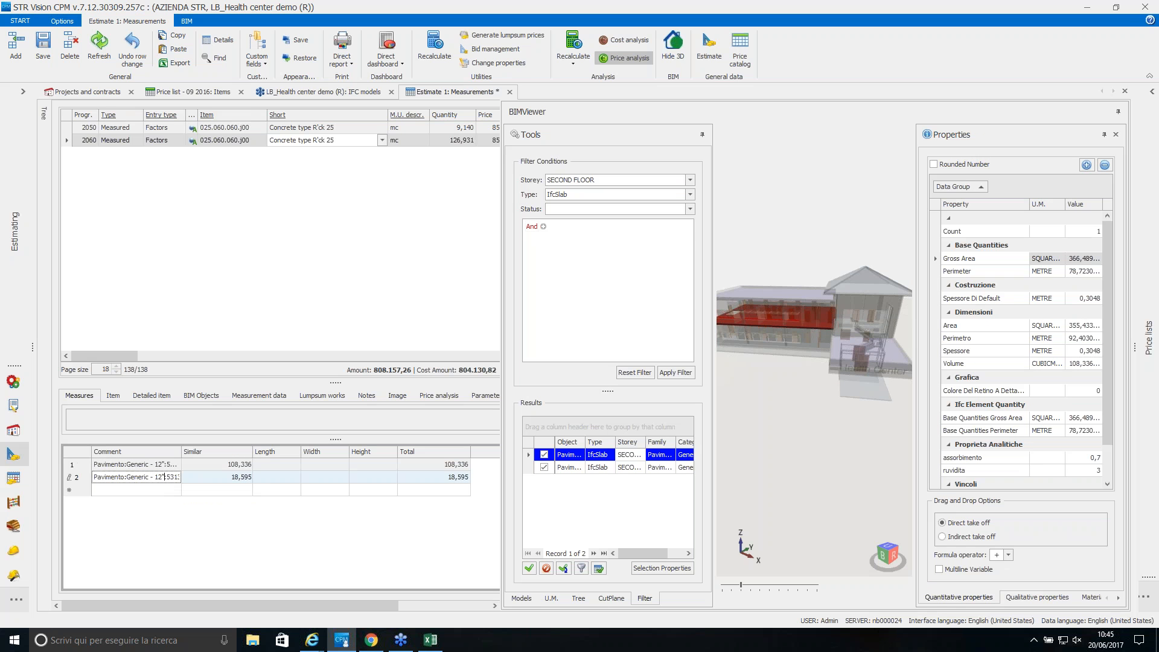
pyautogui.click(598, 469)
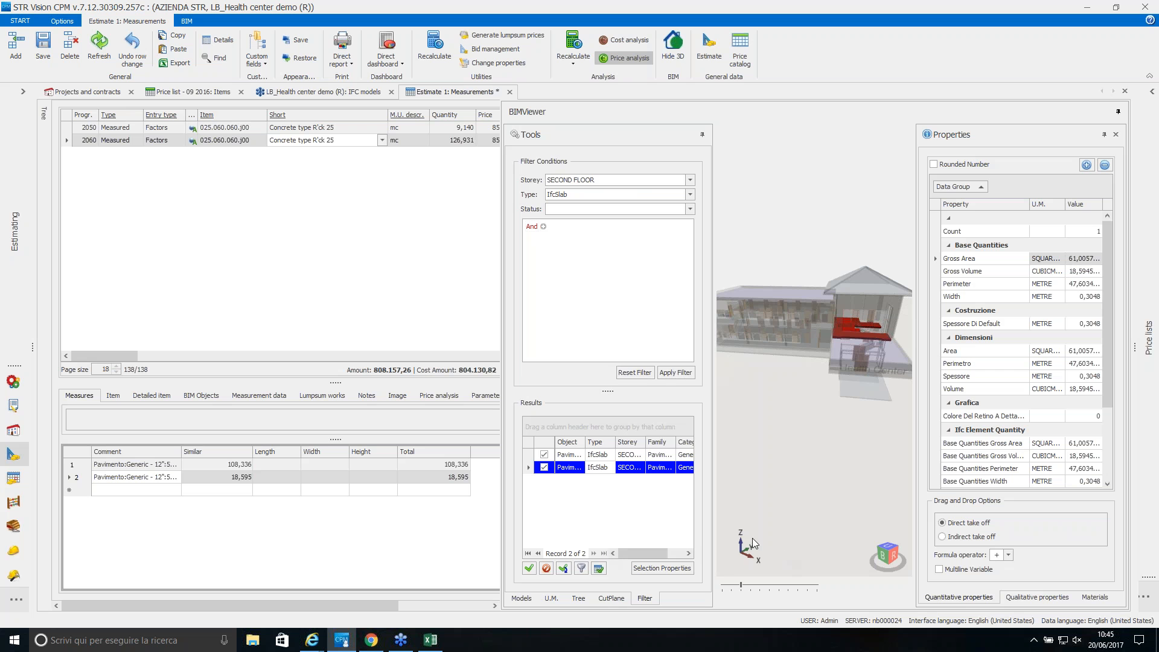
# Show the model tree with full object names and widen the measures' Comment column to compare the two slab names.
pyautogui.click(523, 599)
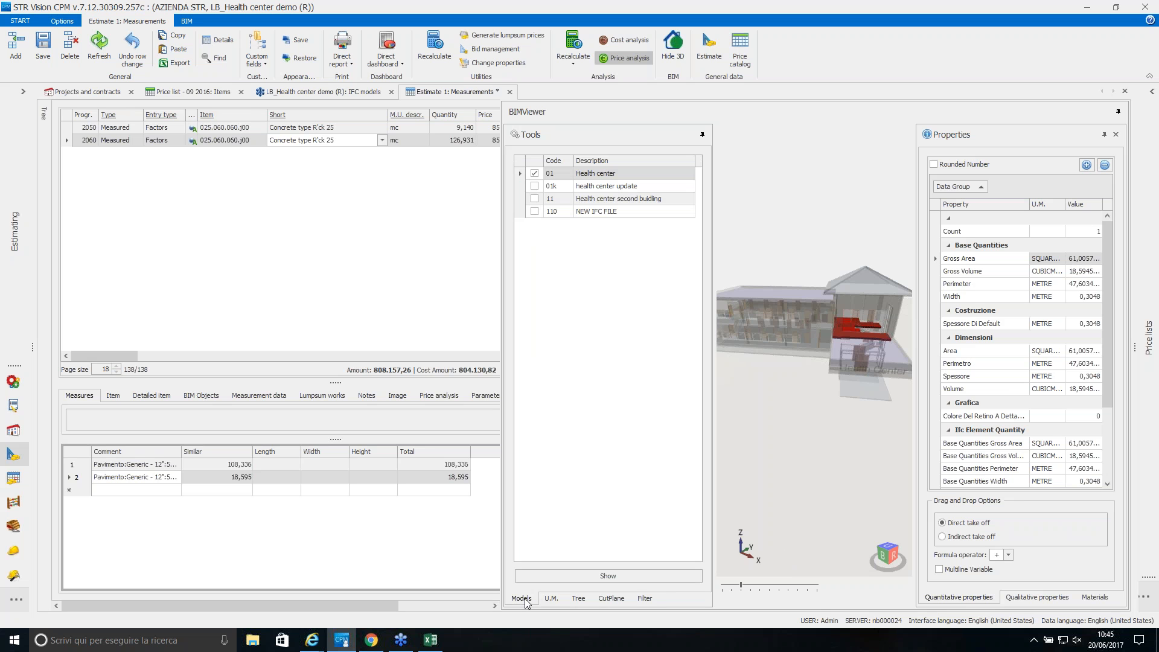
pyautogui.click(579, 598)
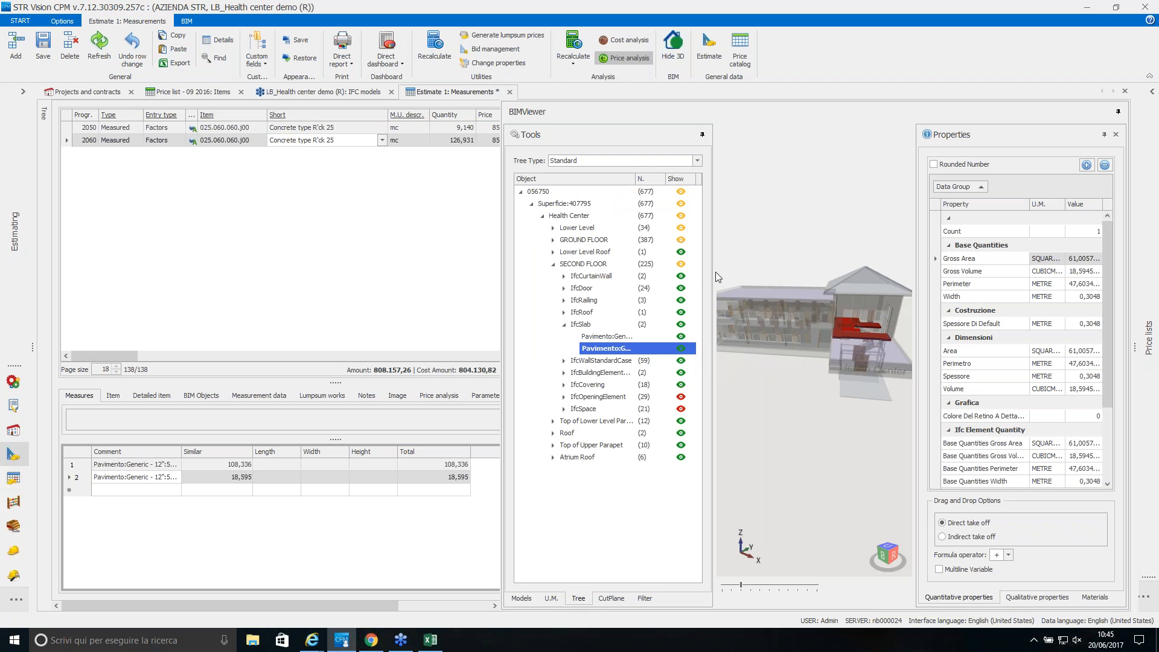
pyautogui.moveTo(715, 269); pyautogui.dragTo(803, 269)
pyautogui.moveTo(635, 179); pyautogui.dragTo(702, 178)
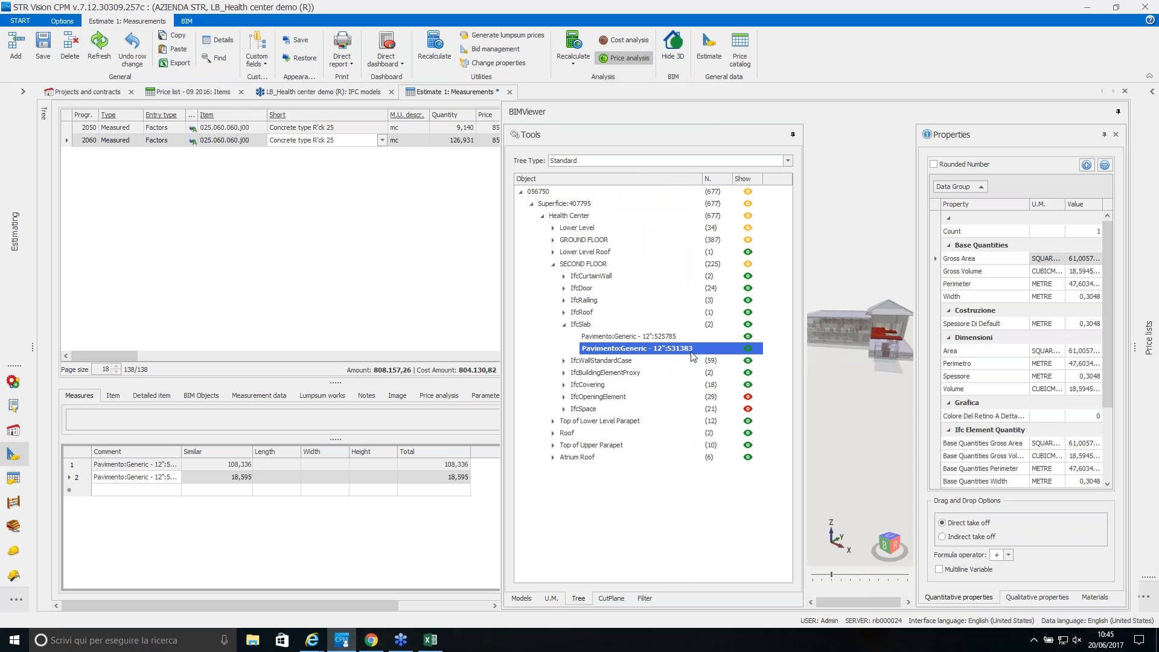
pyautogui.moveTo(181, 448); pyautogui.dragTo(267, 448)
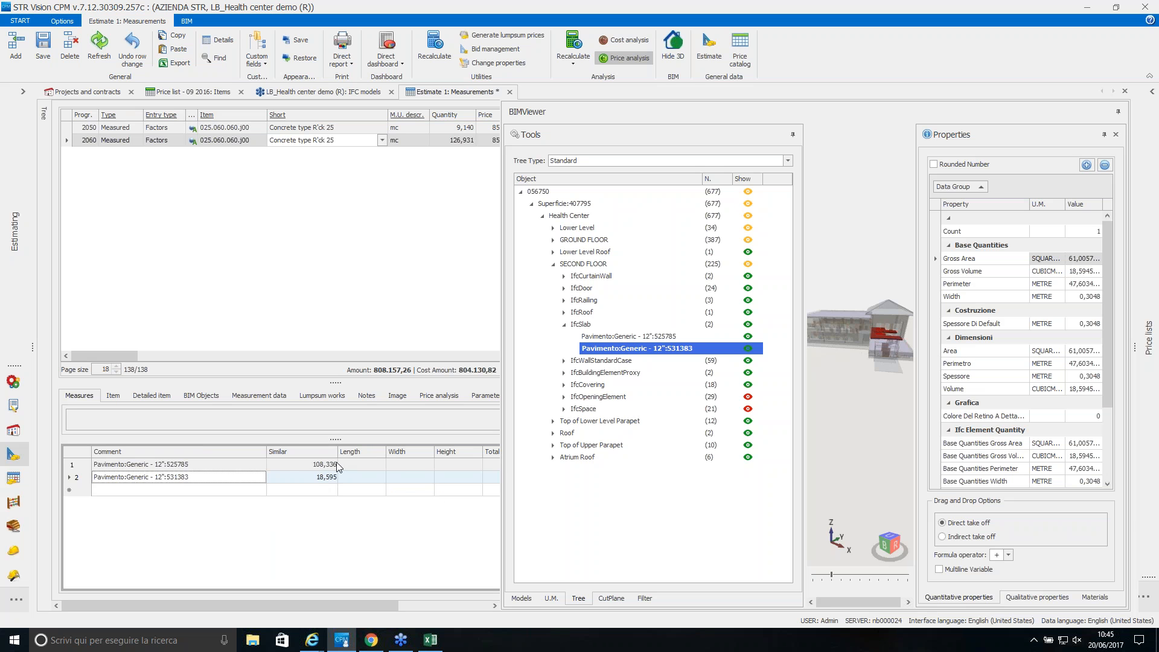
# Widen the Similar column and inspect the model, object and property parts of the first measure line's Volume formula.
pyautogui.moveTo(337, 452); pyautogui.dragTo(436, 452)
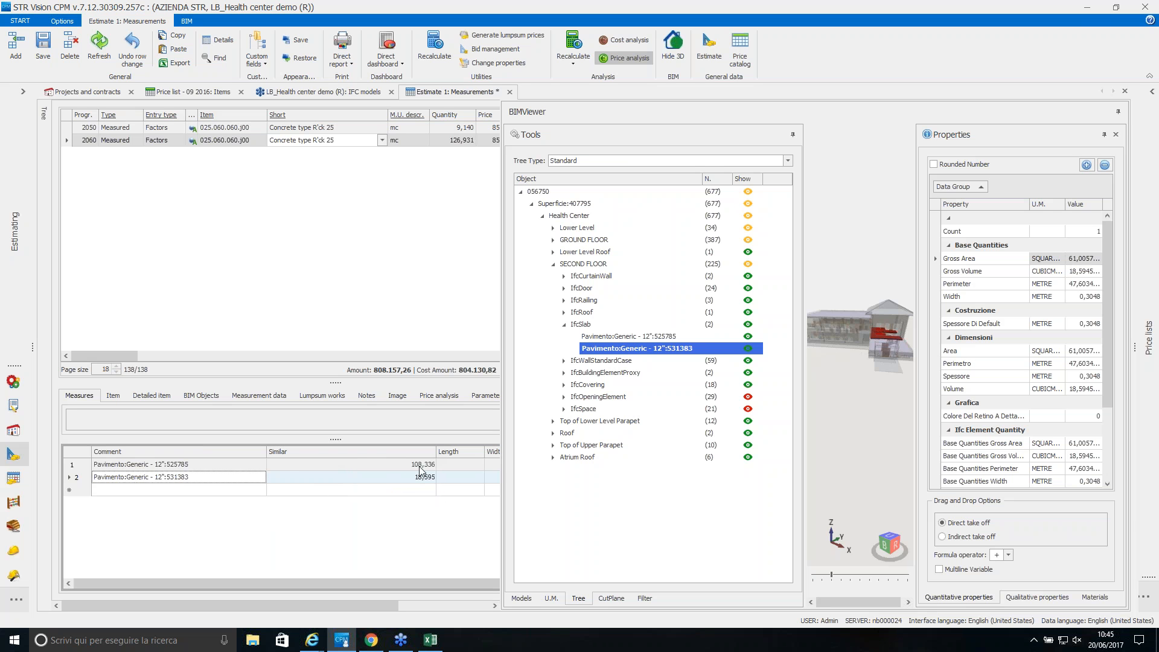
pyautogui.click(418, 464)
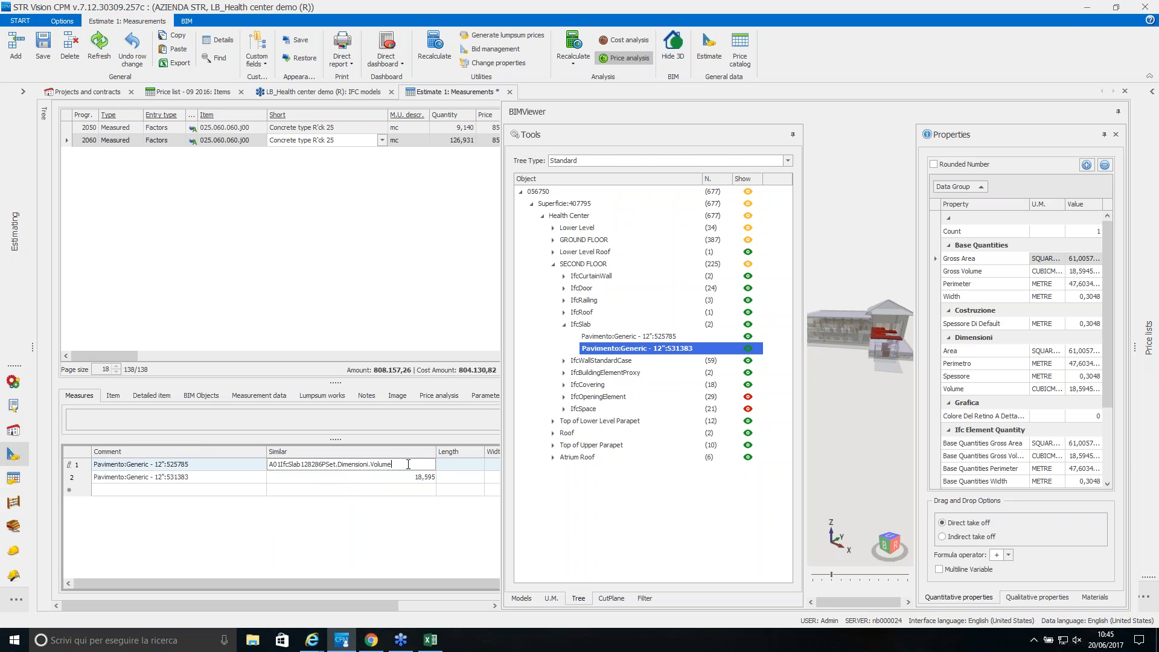
pyautogui.doubleClick(389, 463)
pyautogui.moveTo(281, 465); pyautogui.dragTo(300, 465)
pyautogui.moveTo(302, 464); pyautogui.dragTo(271, 465)
pyautogui.click(303, 465)
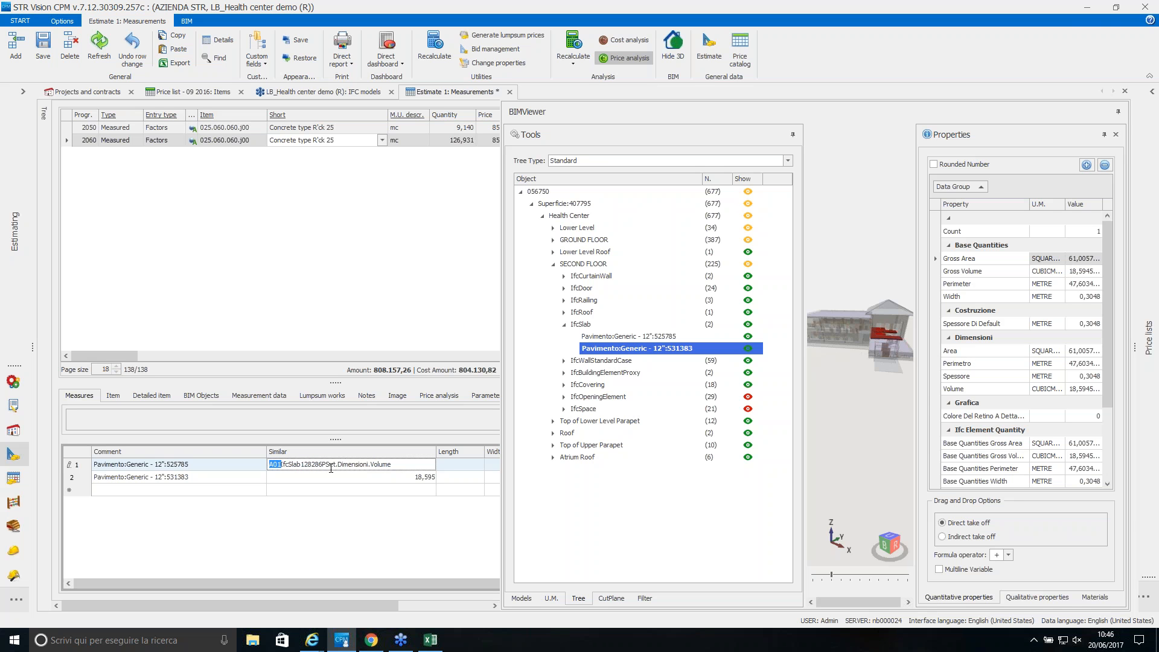
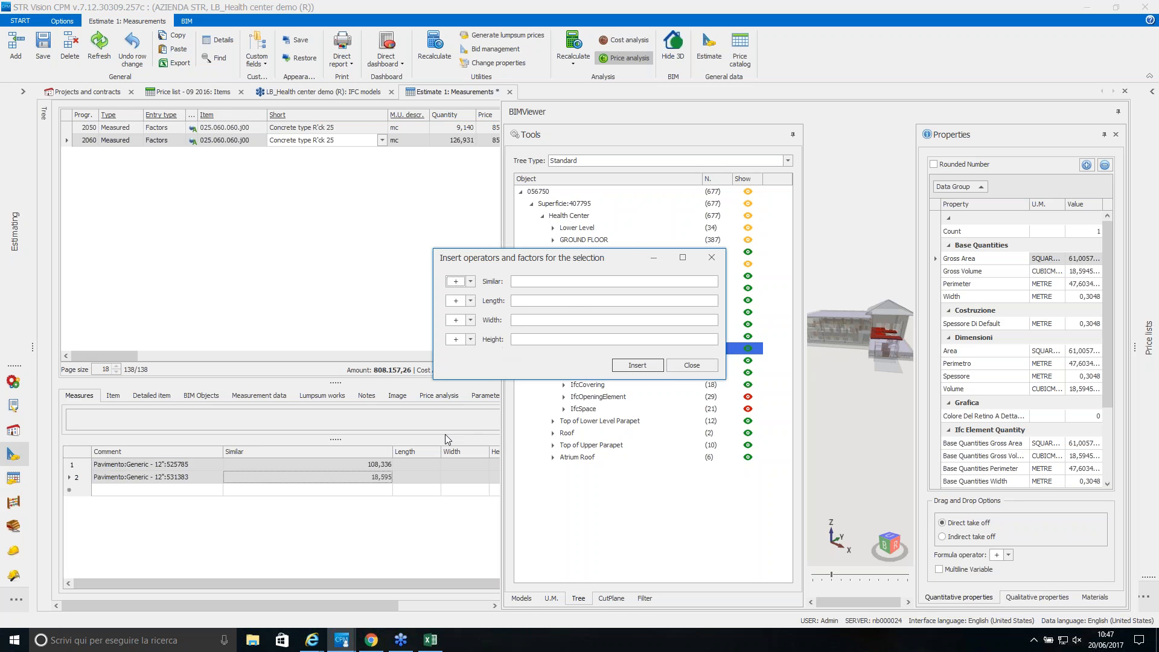
# Edit the factors of both slab measure lines to multiply their Similar values by 2.
pyautogui.click(683, 366)
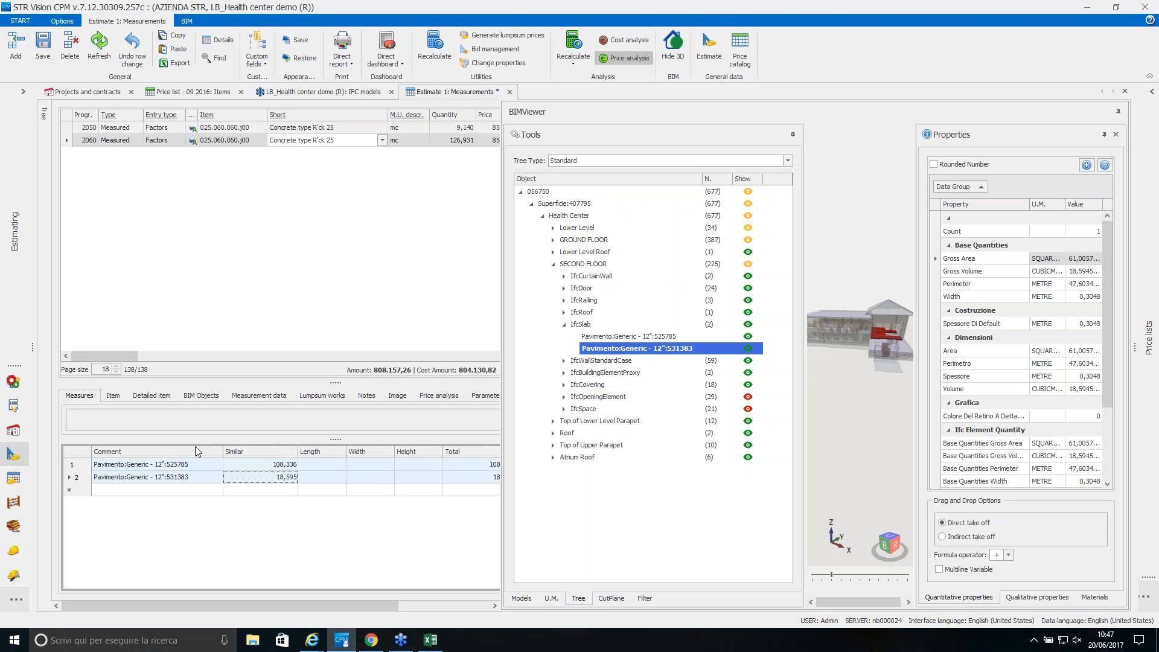
pyautogui.moveTo(223, 451); pyautogui.dragTo(210, 451)
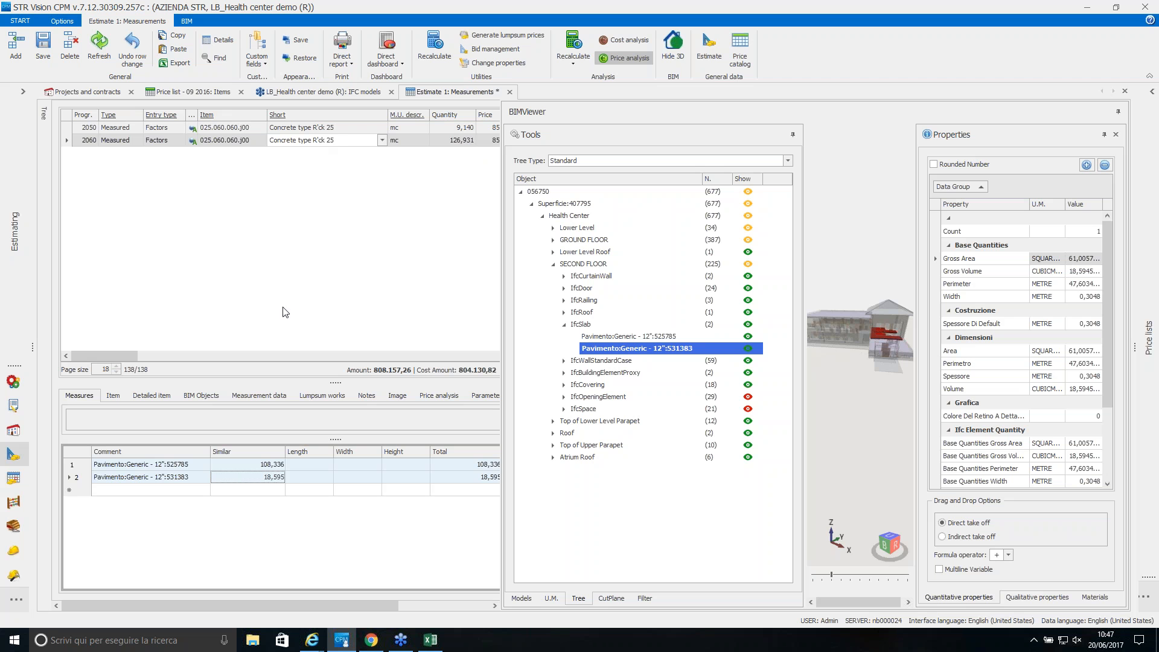
pyautogui.rightClick(84, 479)
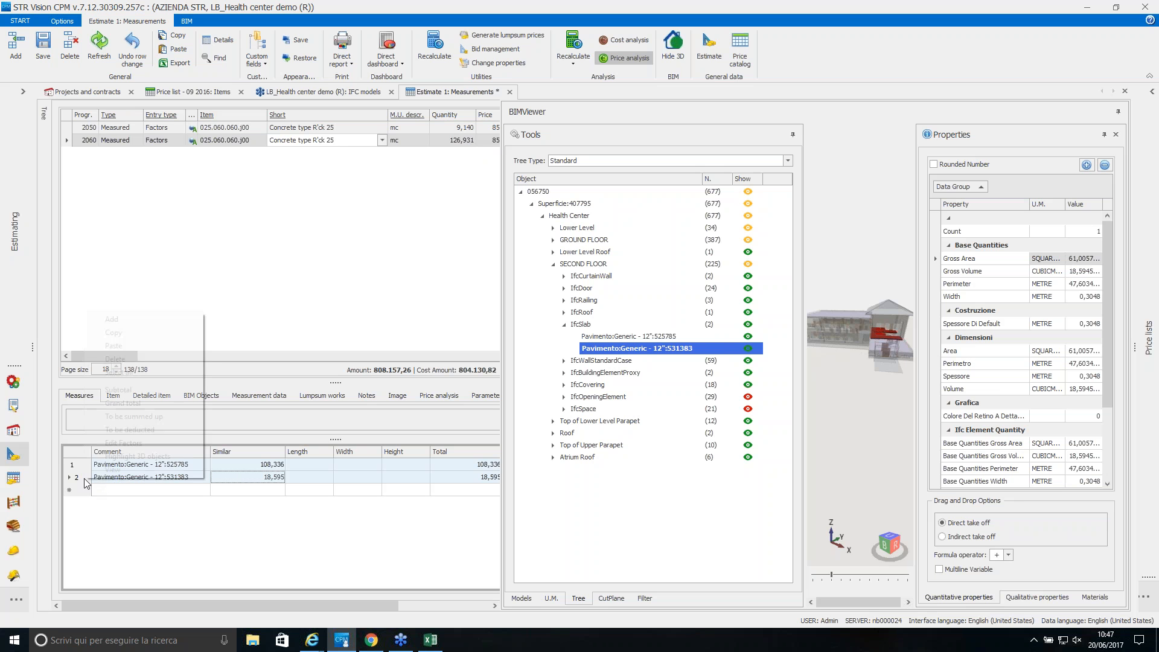
pyautogui.click(145, 447)
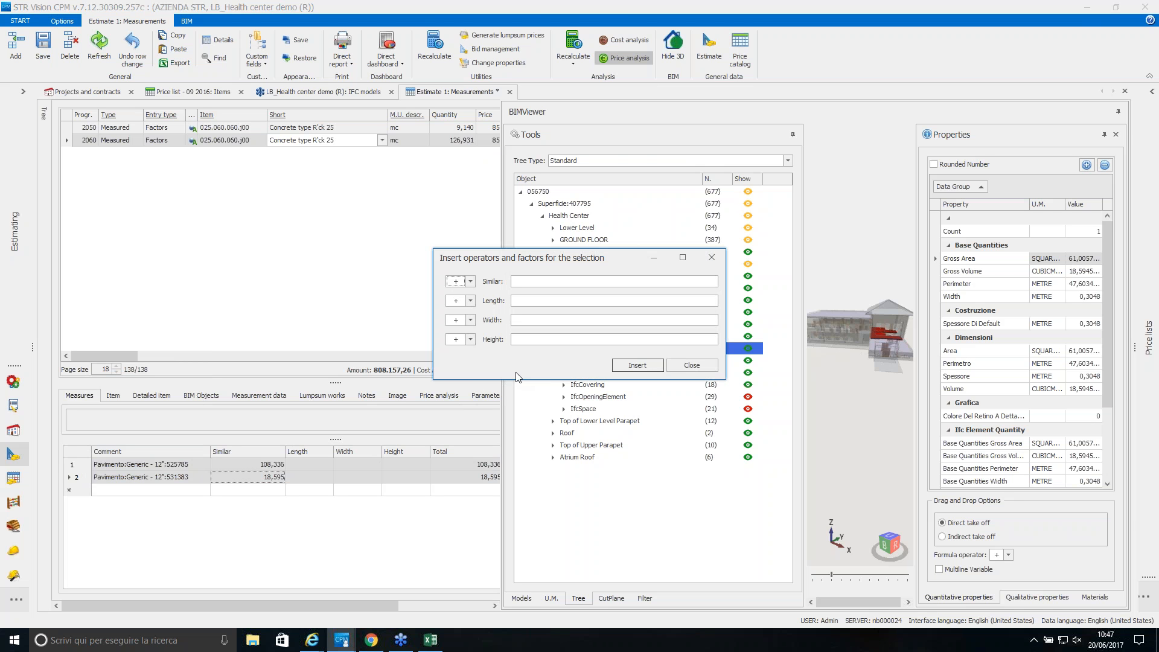
pyautogui.click(471, 282)
pyautogui.click(469, 310)
pyautogui.click(550, 281)
pyautogui.click(657, 368)
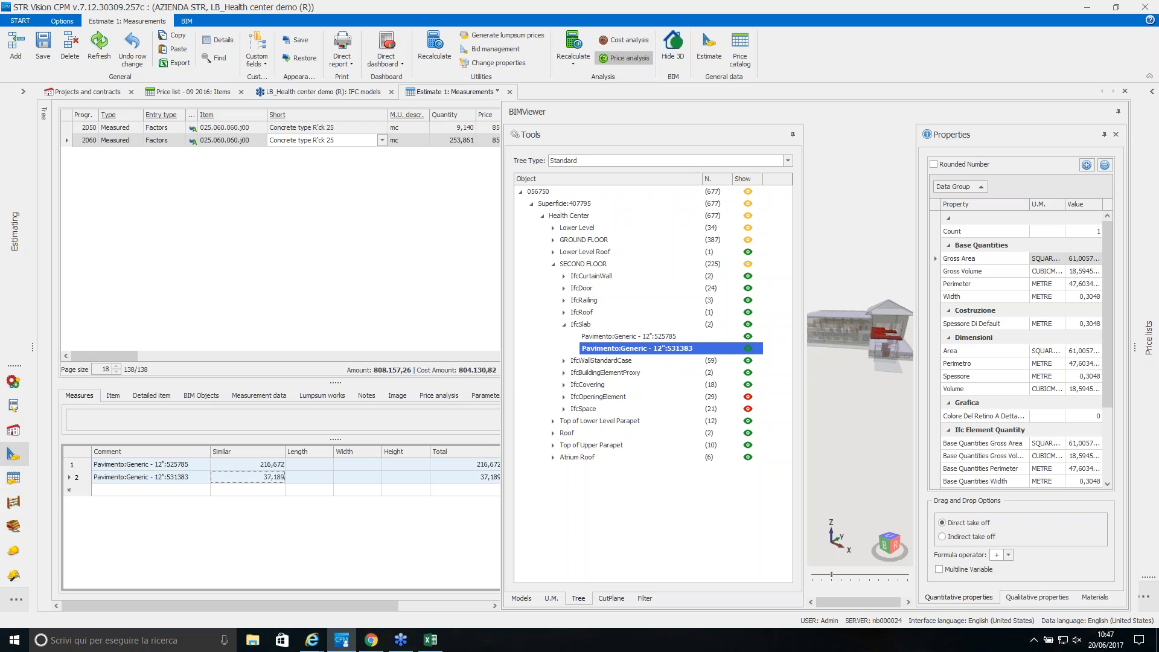
# Inspect the *(2) factor in the first measure line's Similar formula, using a temporarily widened column.
pyautogui.moveTo(285, 451); pyautogui.dragTo(434, 447)
pyautogui.click(399, 464)
pyautogui.click(396, 464)
pyautogui.moveTo(358, 464); pyautogui.dragTo(342, 466)
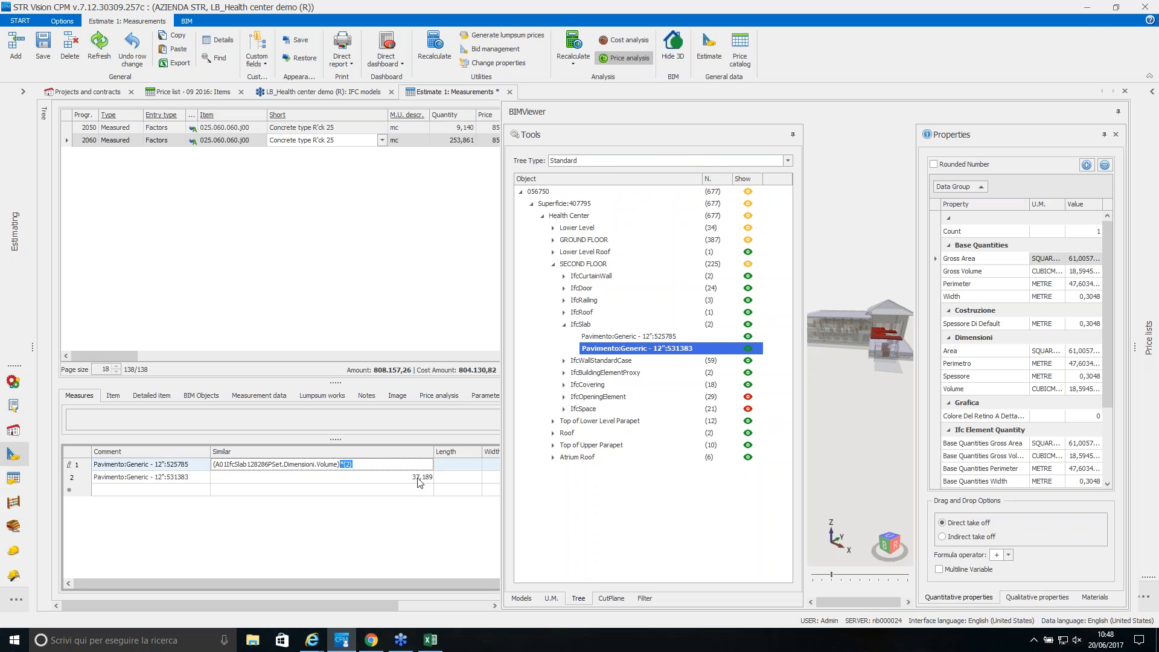
pyautogui.moveTo(432, 450); pyautogui.dragTo(310, 449)
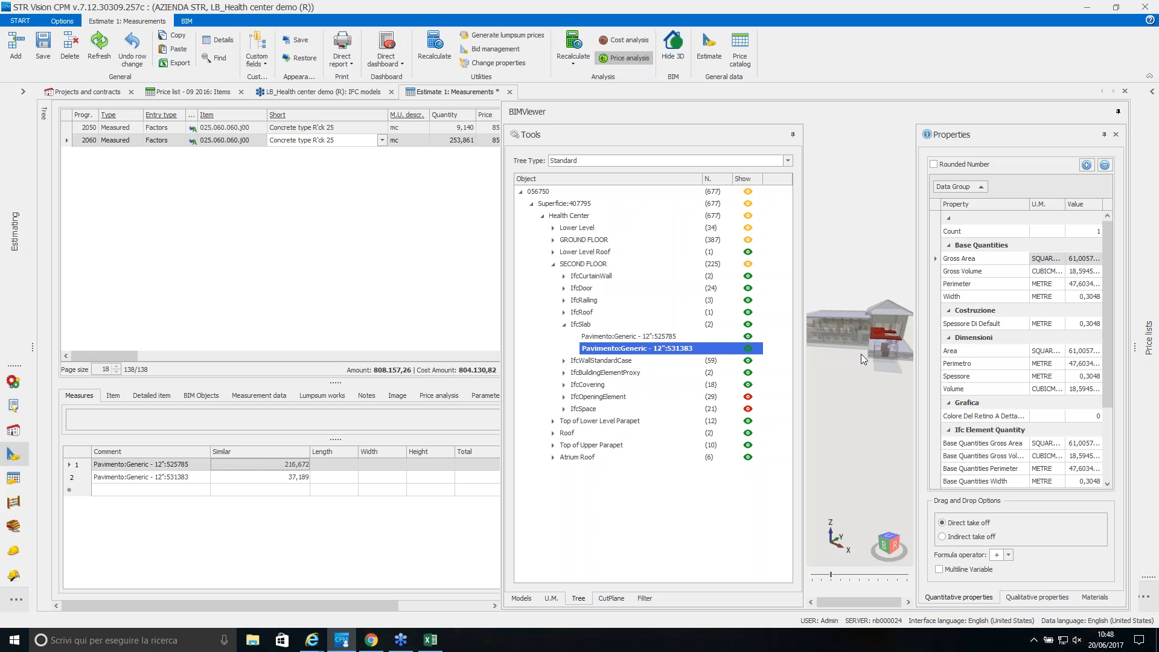
# Show the slab's material properties and set the take-off options to Multiline Variable with the * formula operator.
pyautogui.click(1094, 597)
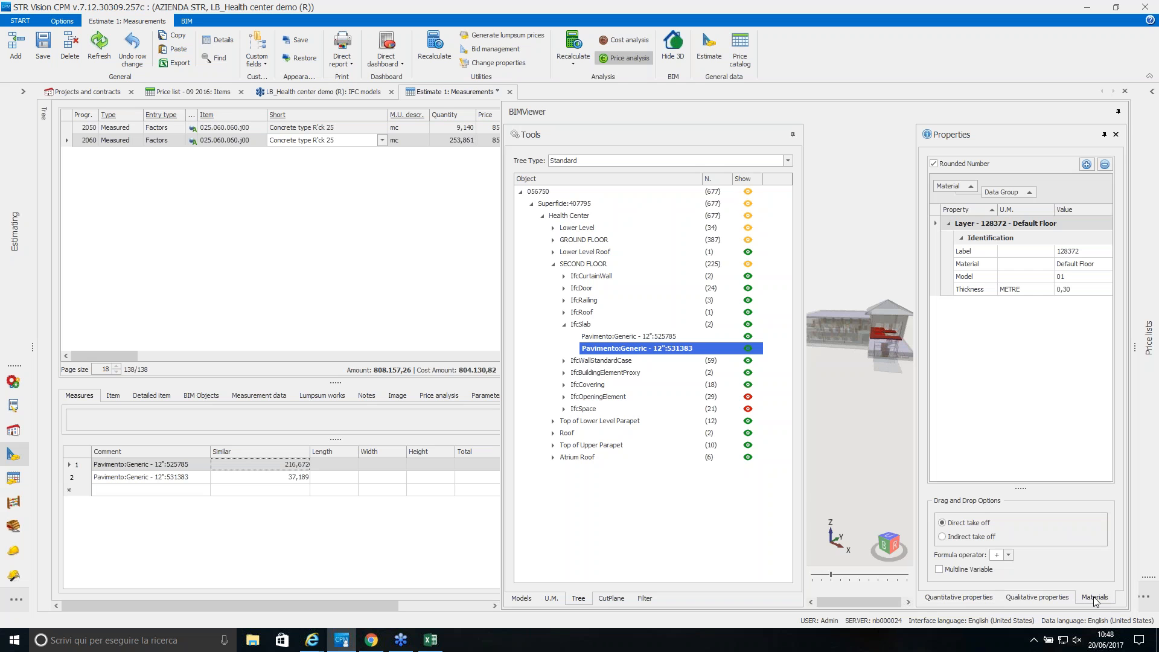
pyautogui.click(949, 290)
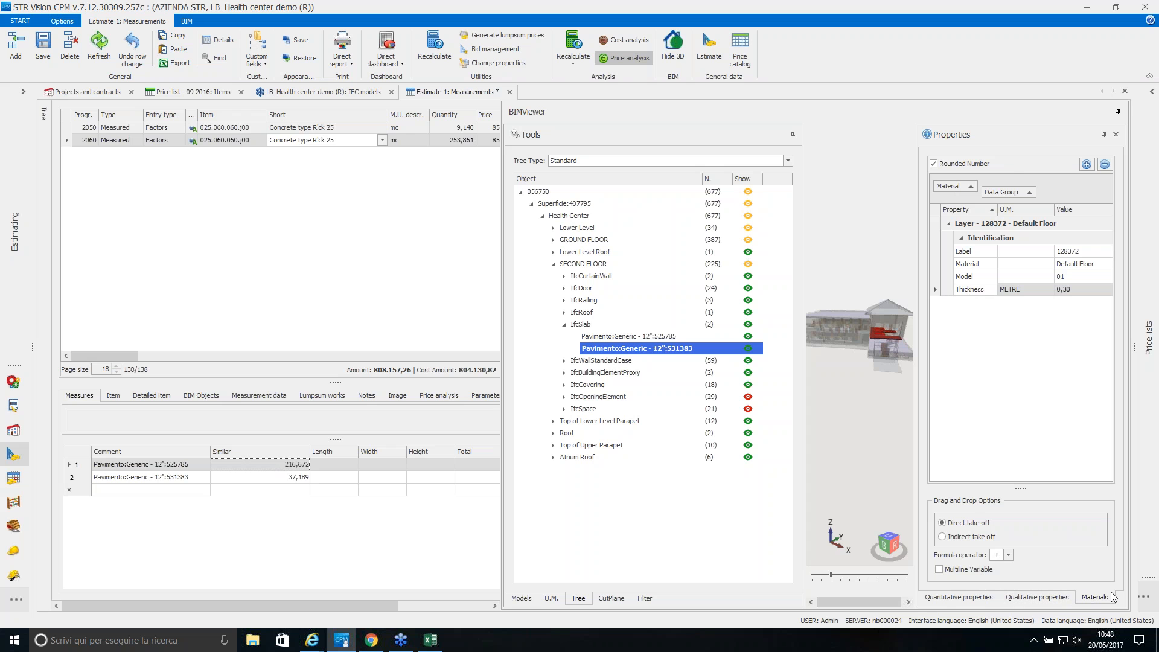
pyautogui.moveTo(275, 470)
pyautogui.moveTo(222, 484)
pyautogui.click(940, 569)
pyautogui.click(1009, 556)
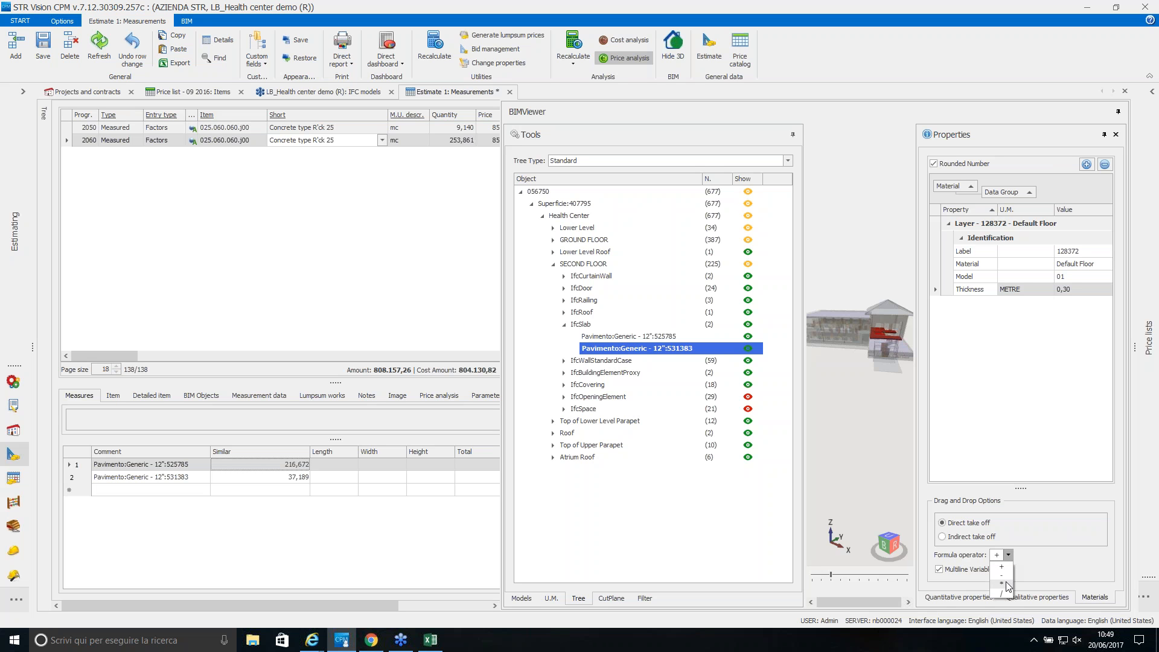
pyautogui.click(1007, 584)
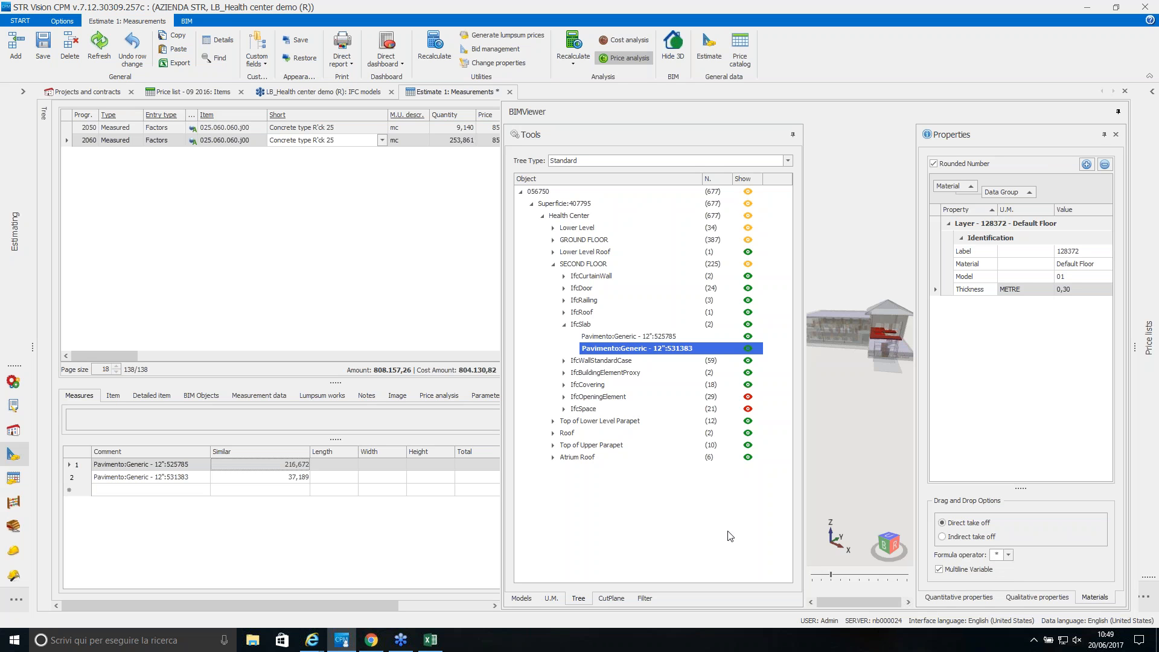
# Select all measure lines and take off the material layer's Thickness into their Similar column.
pyautogui.click(85, 481)
pyautogui.rightClick(85, 481)
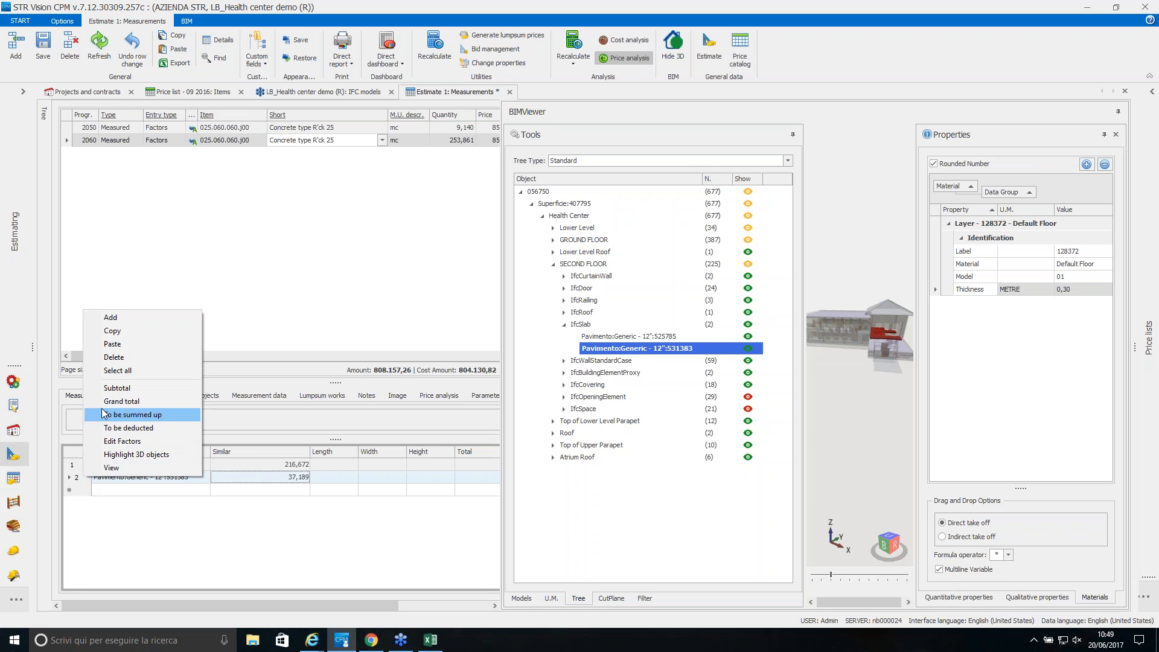
pyautogui.click(111, 371)
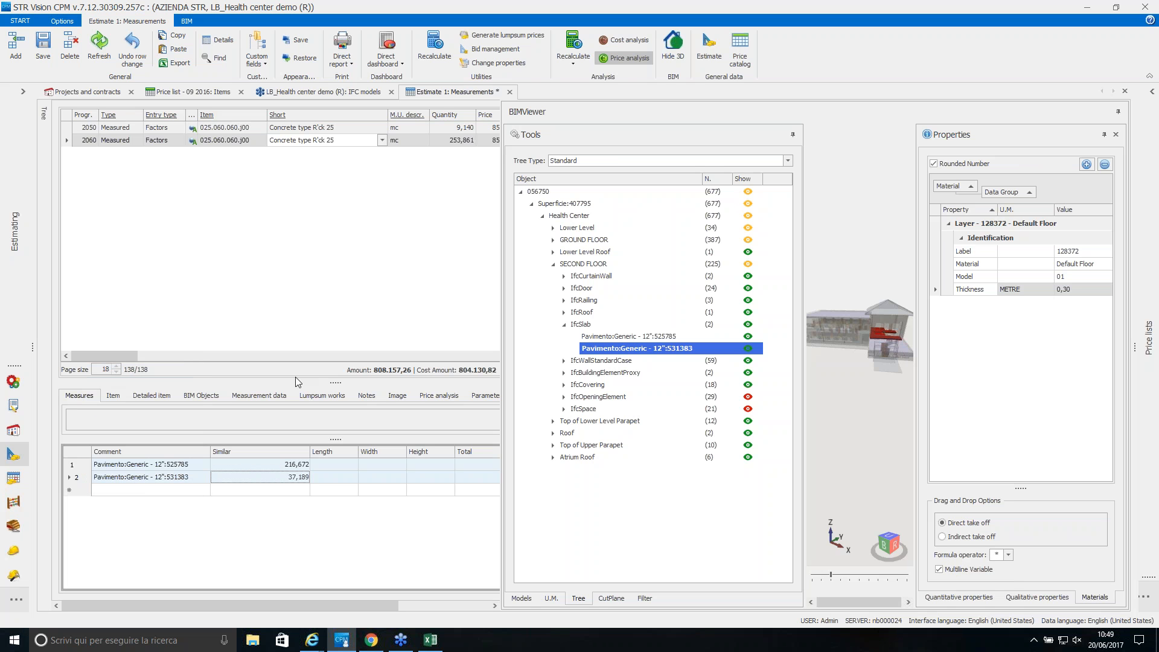
pyautogui.moveTo(937, 293); pyautogui.dragTo(300, 468)
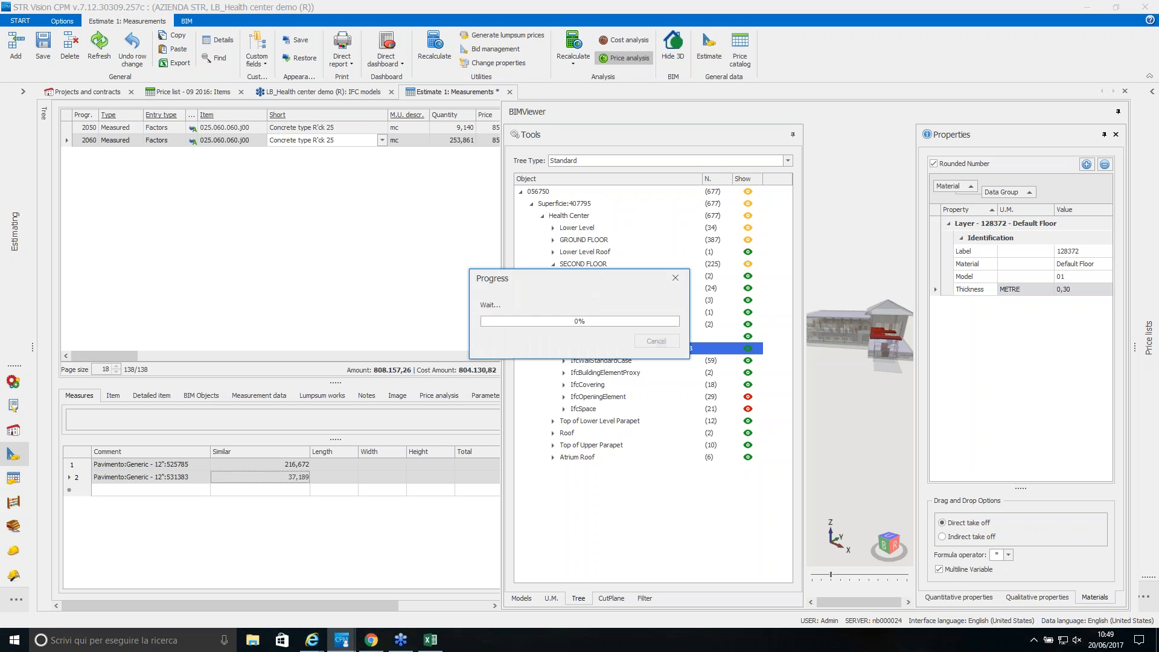
# Widen the measures area and Similar column to examine the volume, factor and material thickness parts of the first line's formula.
pyautogui.moveTo(310, 451); pyautogui.dragTo(451, 451)
pyautogui.click(411, 465)
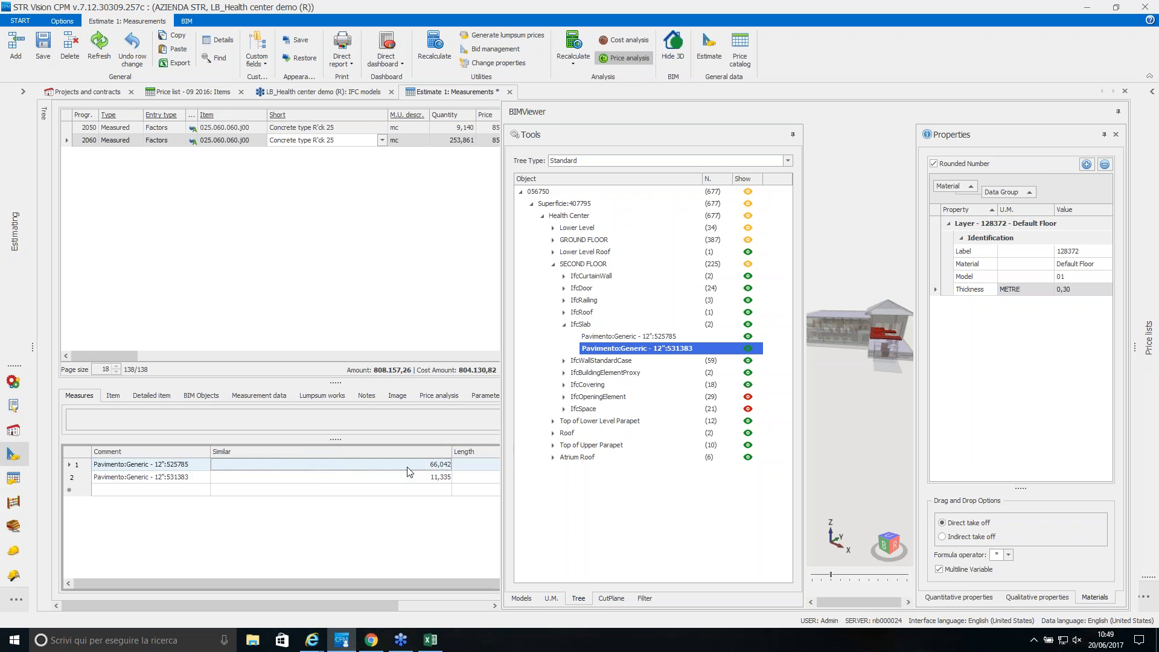
pyautogui.click(408, 463)
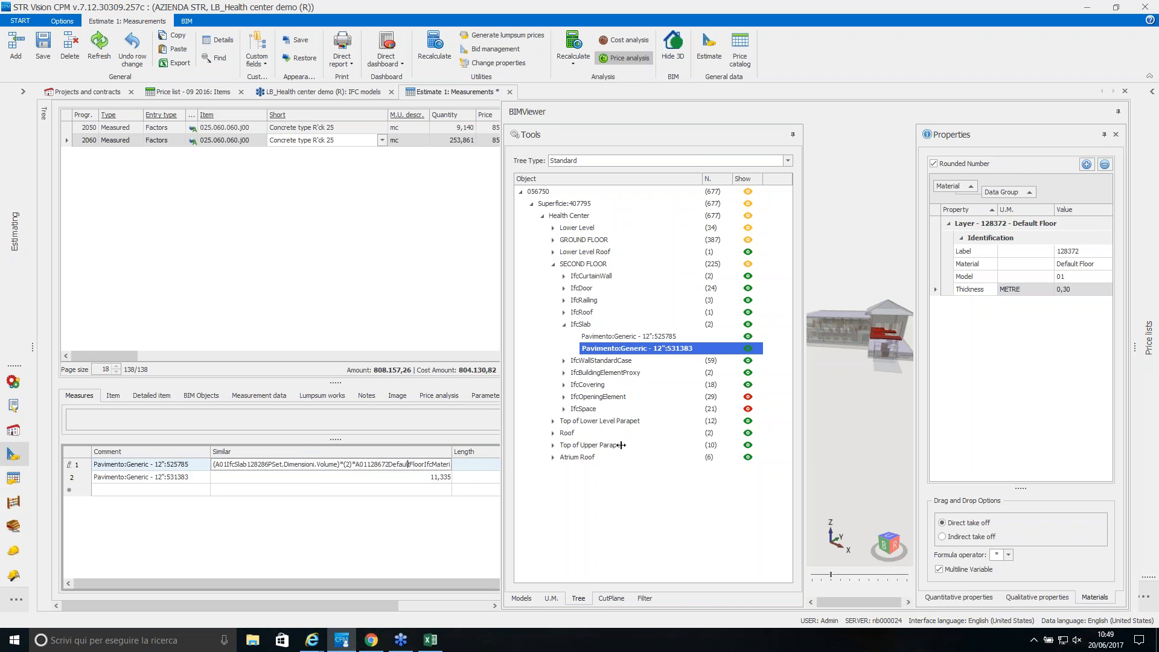
pyautogui.moveTo(501, 445); pyautogui.dragTo(621, 444)
pyautogui.moveTo(451, 461); pyautogui.dragTo(547, 462)
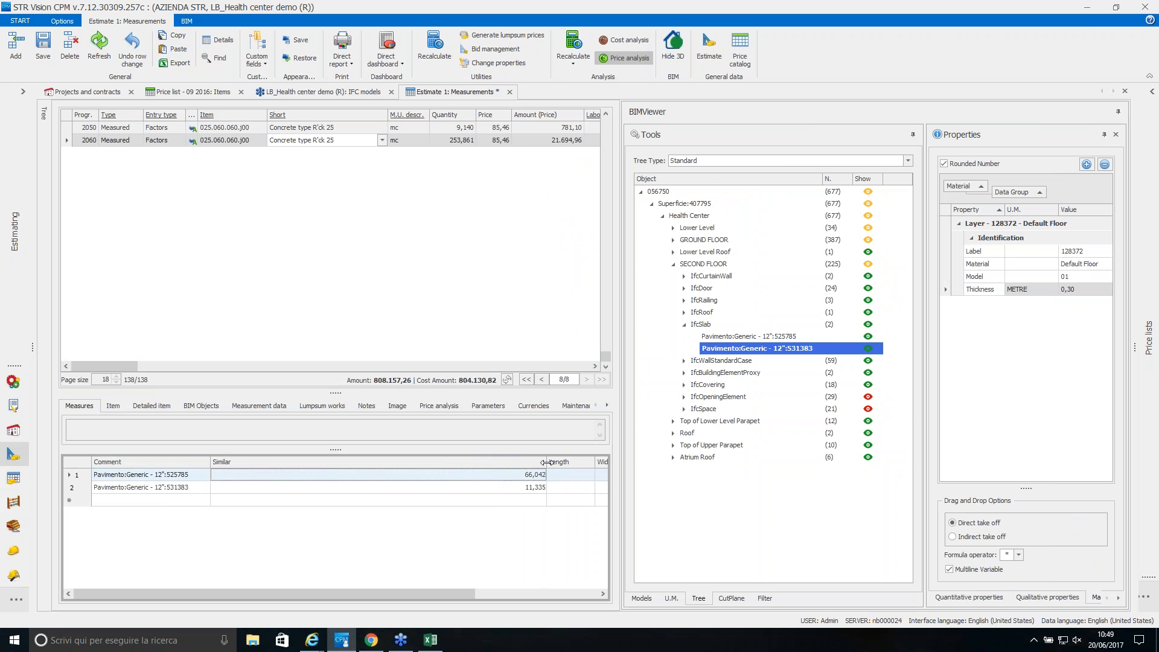
pyautogui.click(502, 476)
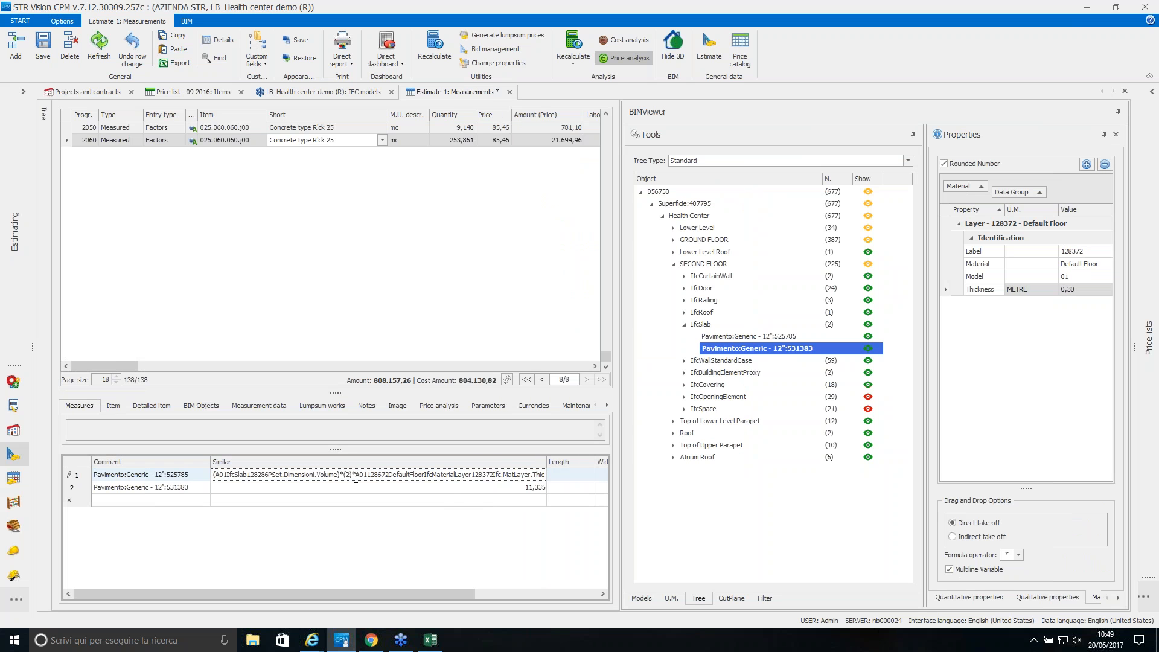
pyautogui.moveTo(336, 476); pyautogui.dragTo(214, 474)
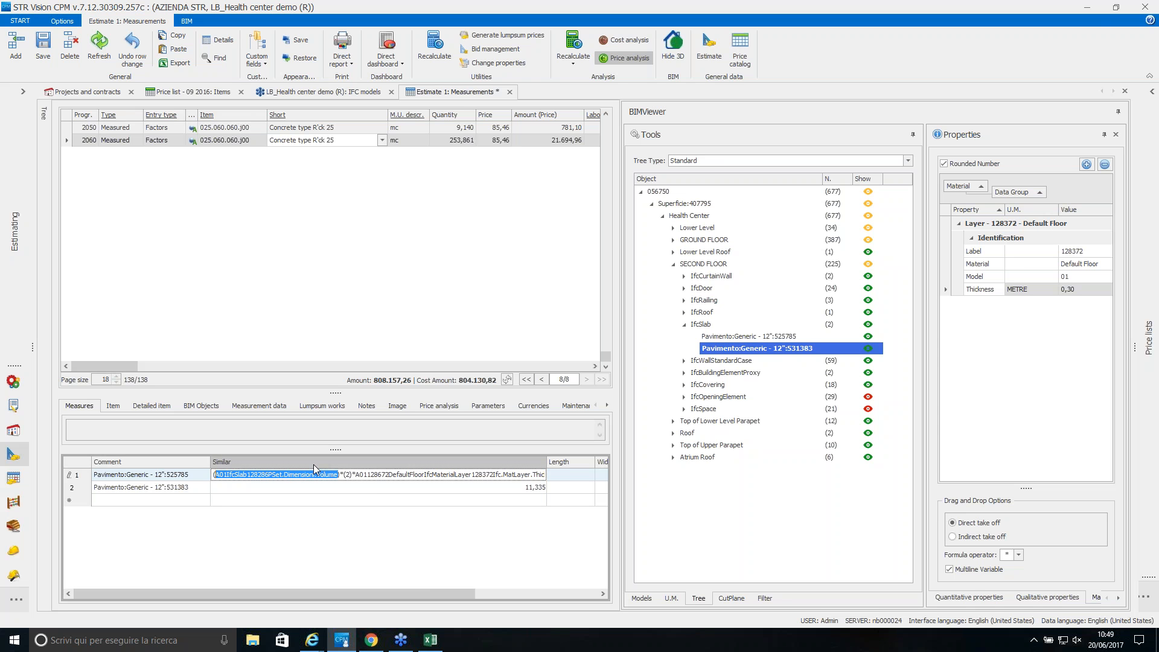
pyautogui.moveTo(352, 476); pyautogui.dragTo(342, 474)
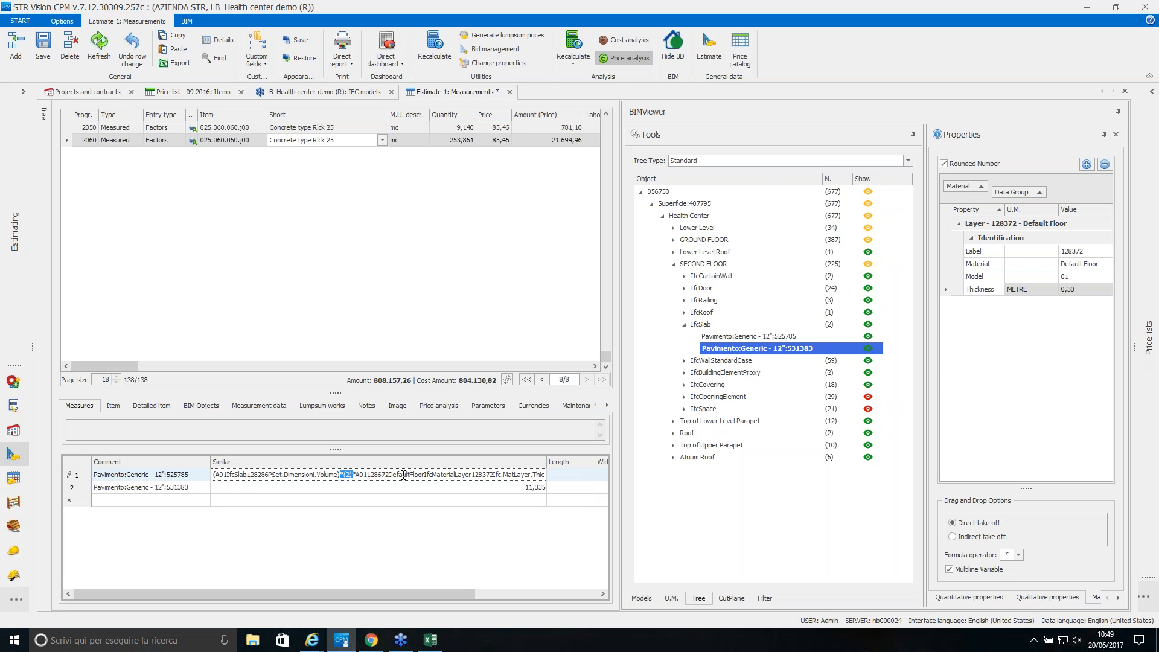
pyautogui.moveTo(547, 462); pyautogui.dragTo(449, 476)
pyautogui.click(572, 475)
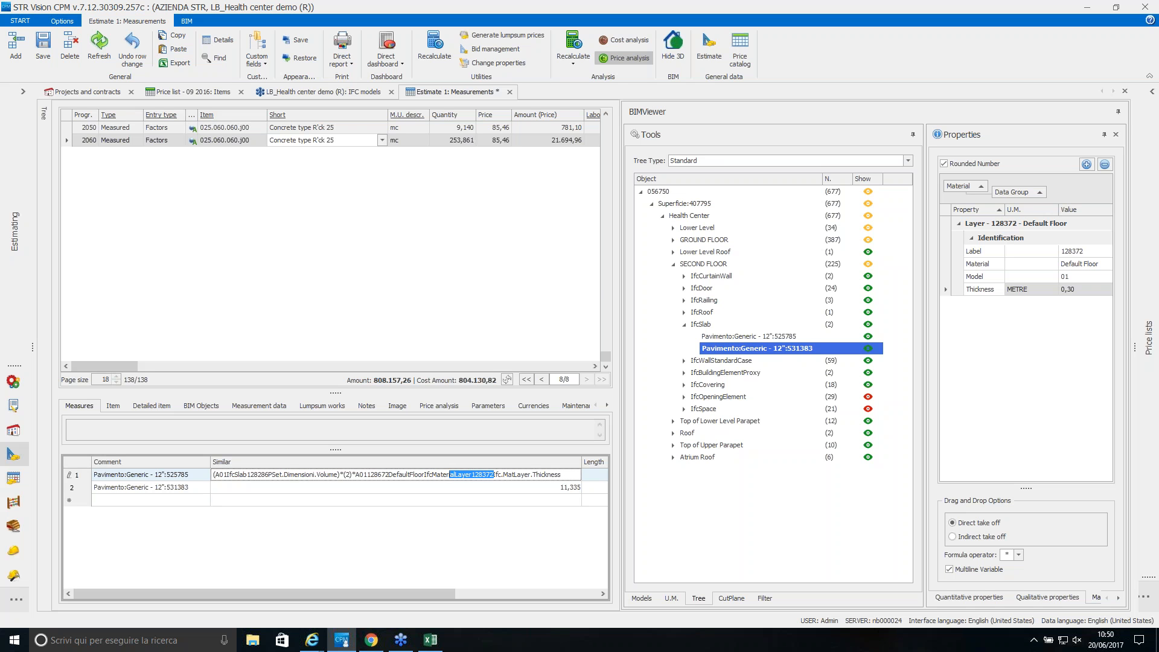
# Enlarge the BIMViewer, reset the object filter, and set its conditions to storey SECOND FLOOR and type IfcSlab.
pyautogui.moveTo(617, 309); pyautogui.dragTo(421, 313)
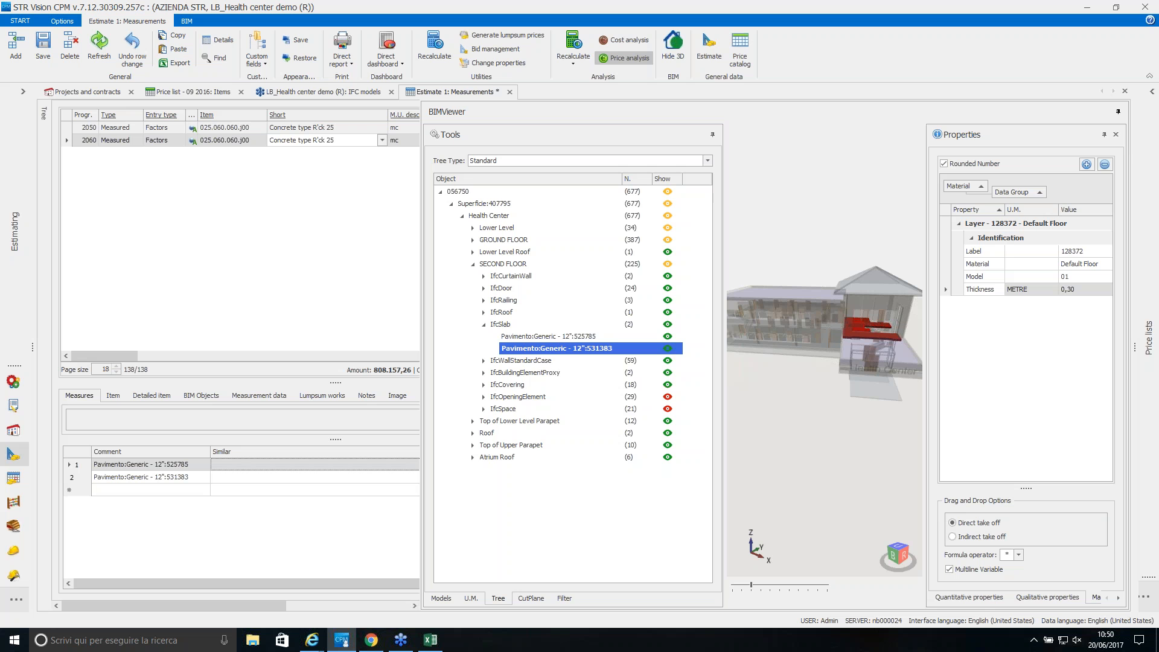
pyautogui.click(565, 597)
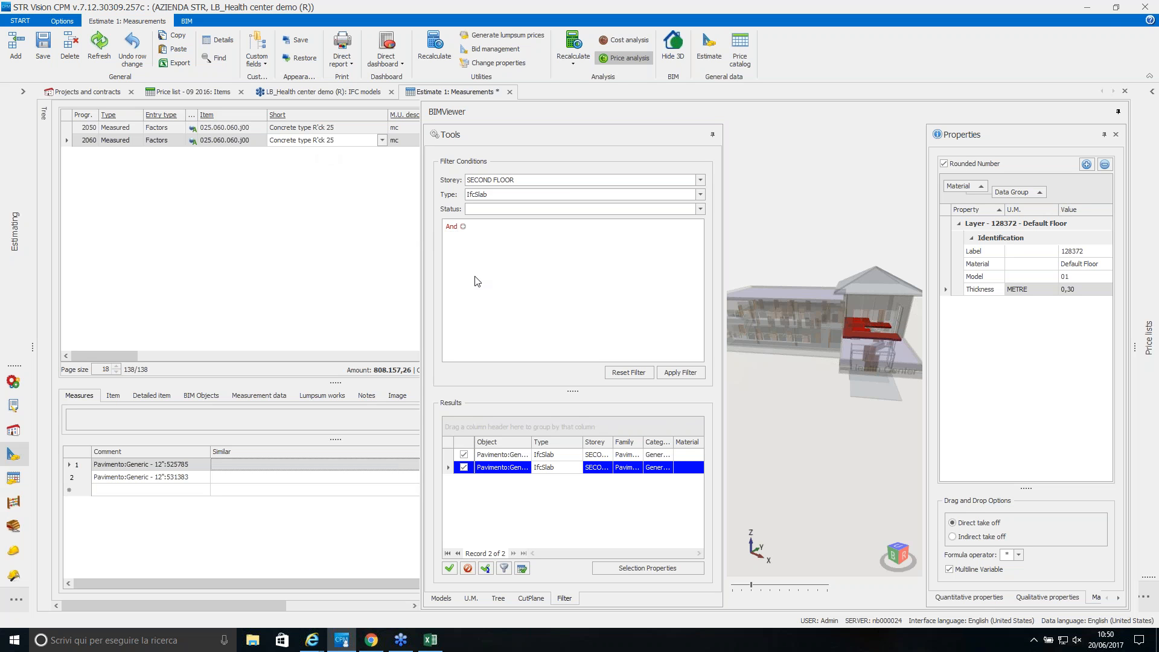
pyautogui.click(629, 372)
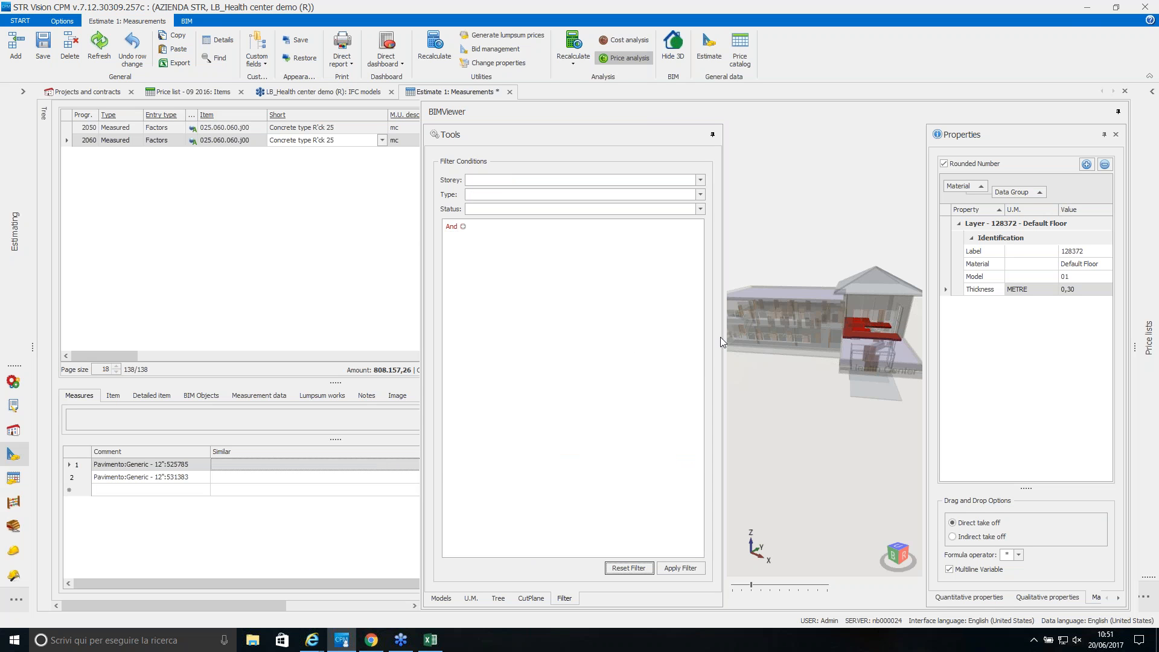
pyautogui.moveTo(724, 337); pyautogui.dragTo(668, 329)
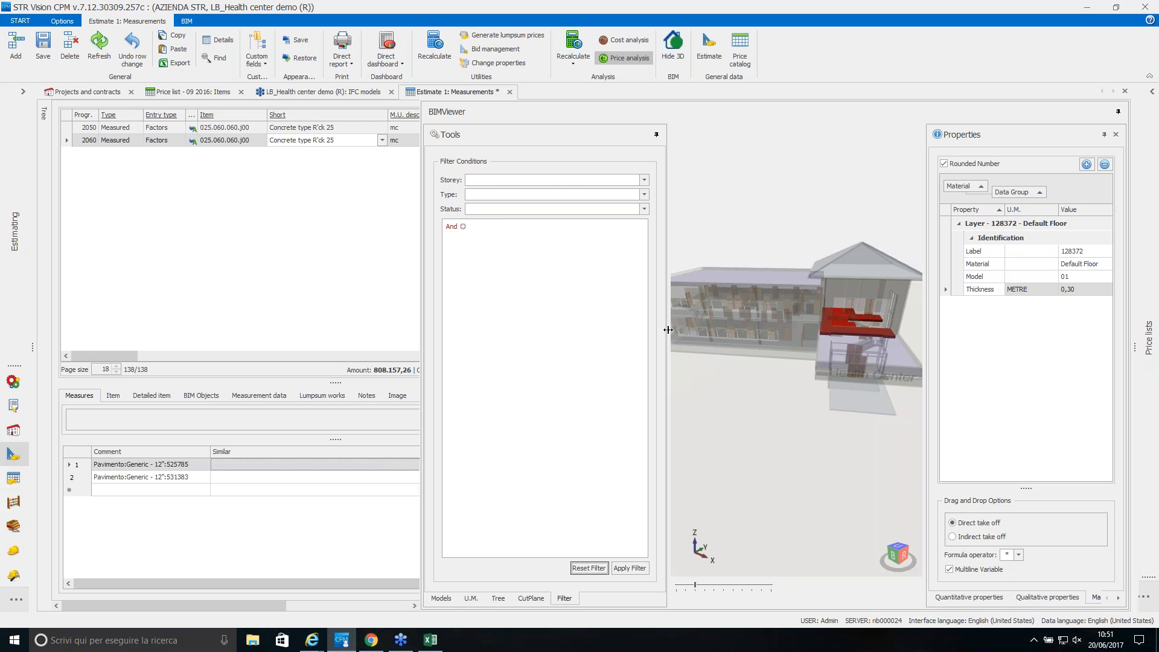
pyautogui.click(554, 181)
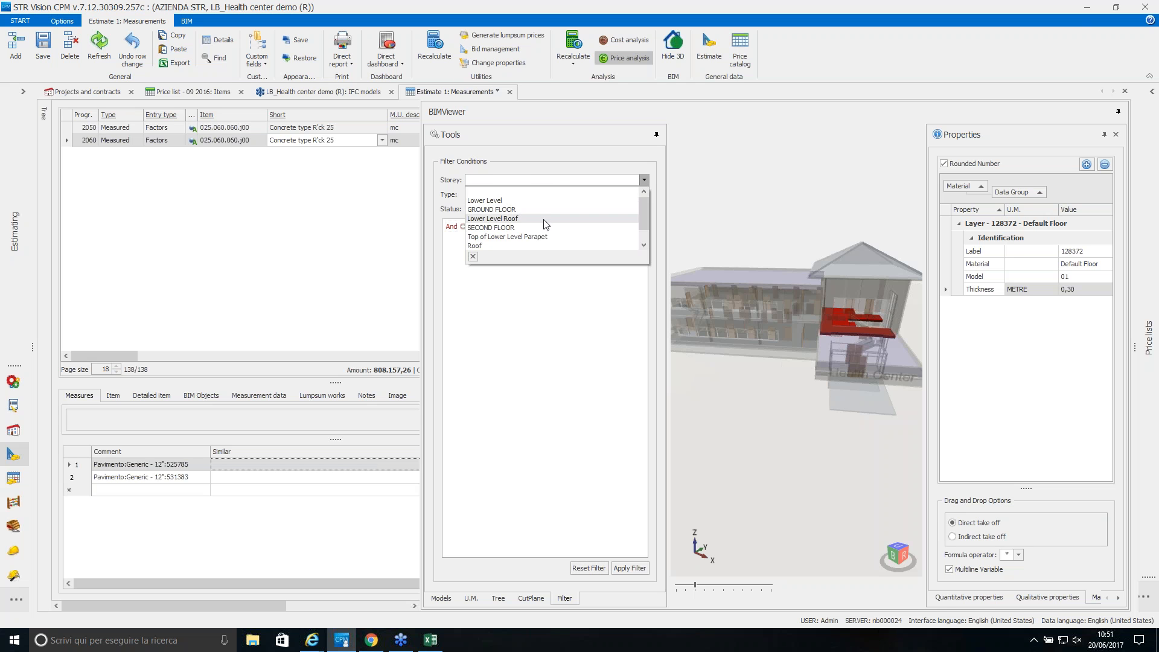
pyautogui.click(531, 227)
pyautogui.click(519, 195)
pyautogui.scroll(-3, 644, 261)
pyautogui.click(566, 254)
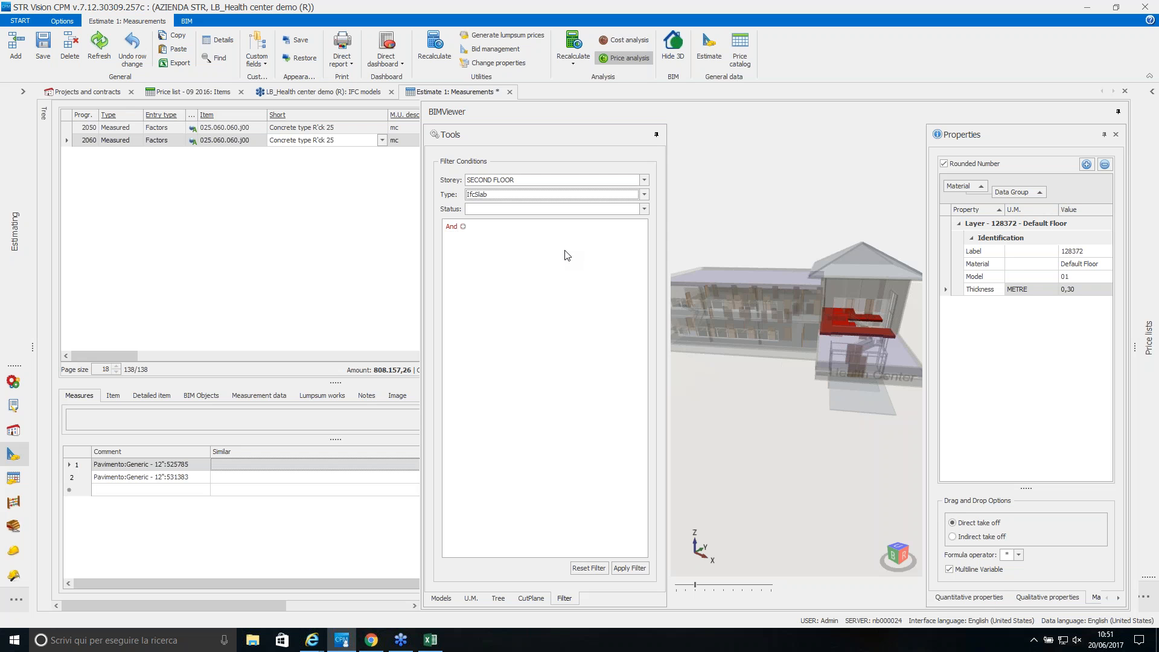
# Apply the slab filter and start a new estimate measurement from its results, with item 002.035.102.c00, Outdoor floor with concrete self blocking blocks cm 8.
pyautogui.click(630, 568)
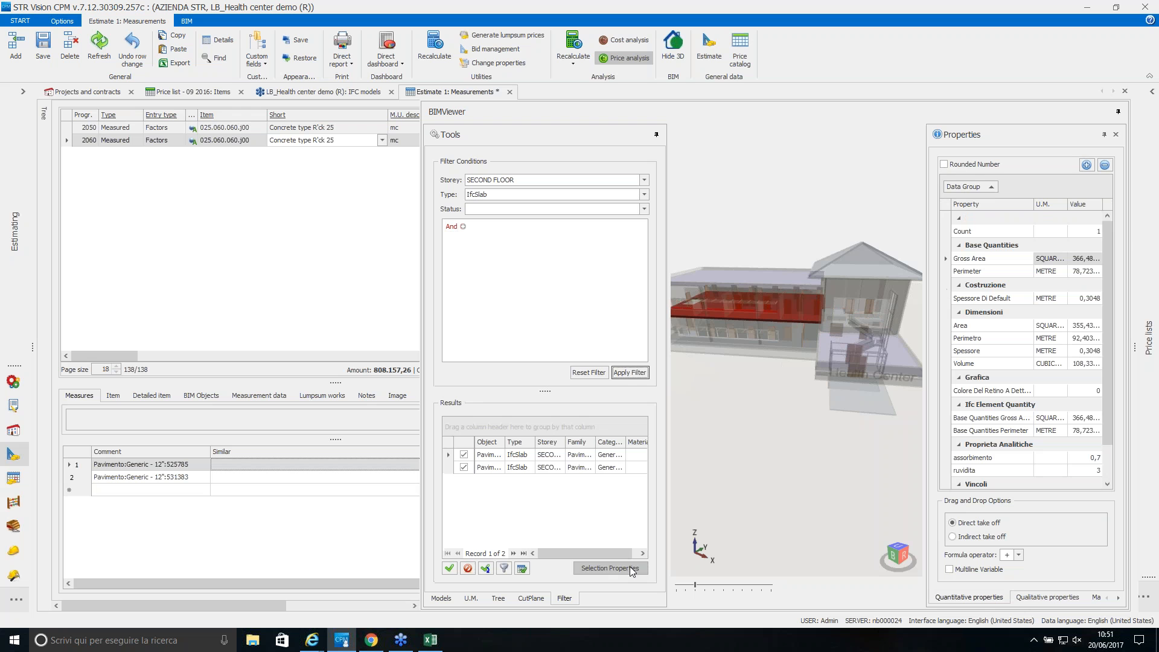
pyautogui.click(525, 570)
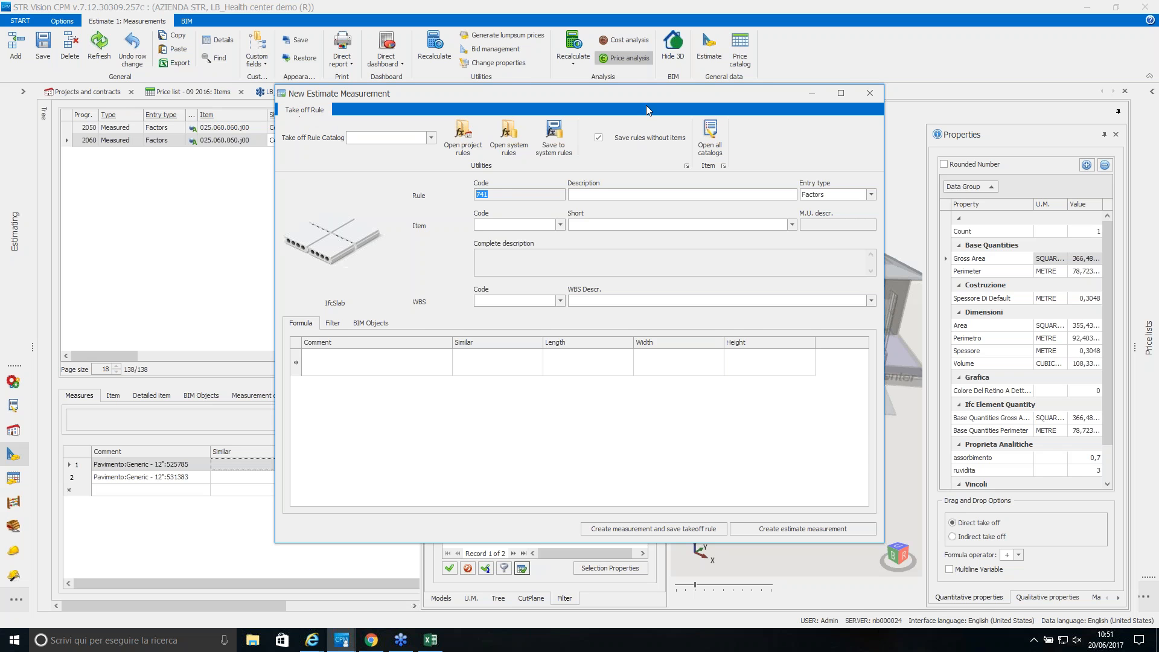
pyautogui.moveTo(632, 95); pyautogui.dragTo(333, 111)
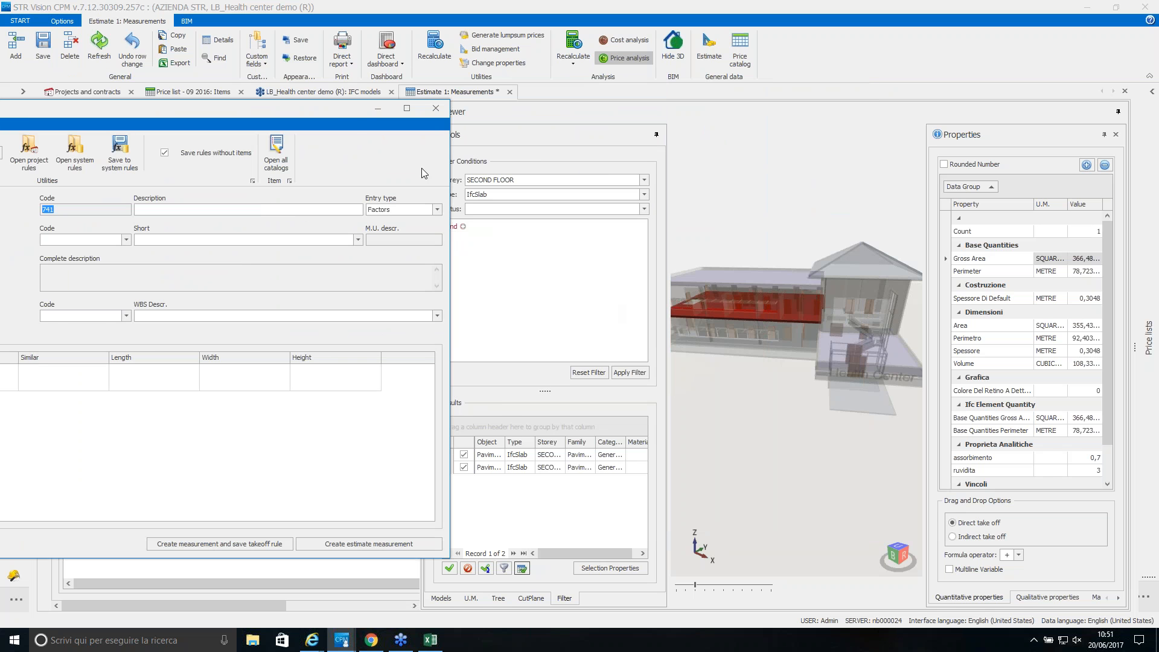
pyautogui.moveTo(336, 110); pyautogui.dragTo(744, 126)
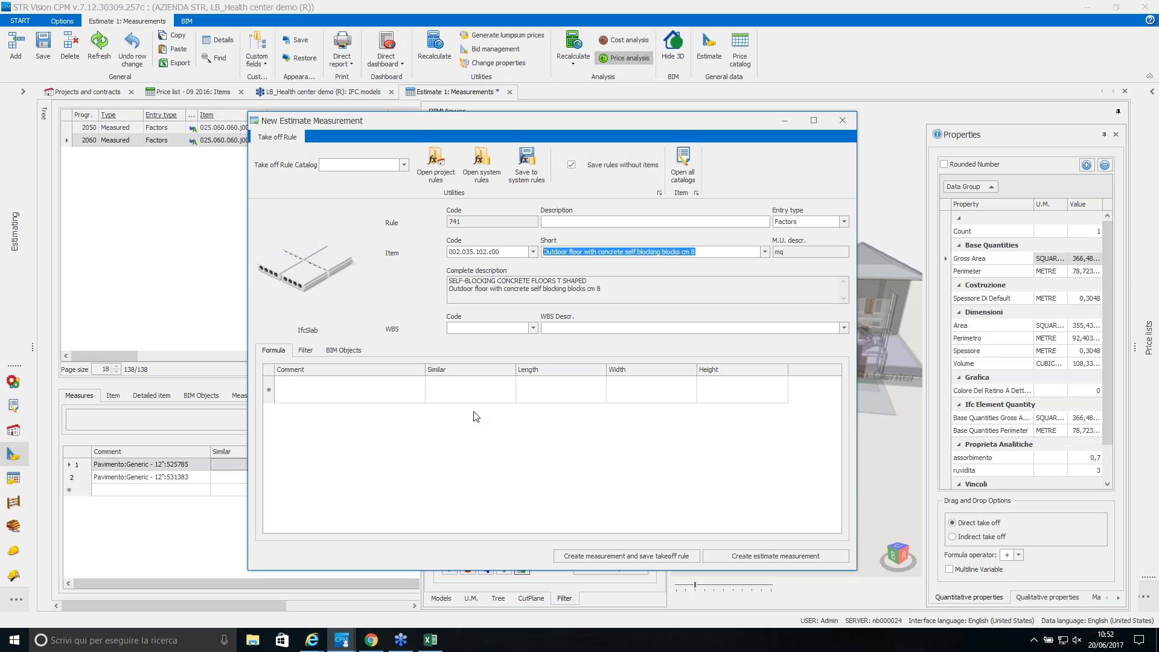
# Set the Similar factor of the first formula line to the Volume property from the IFC Dimensioni group.
pyautogui.click(512, 393)
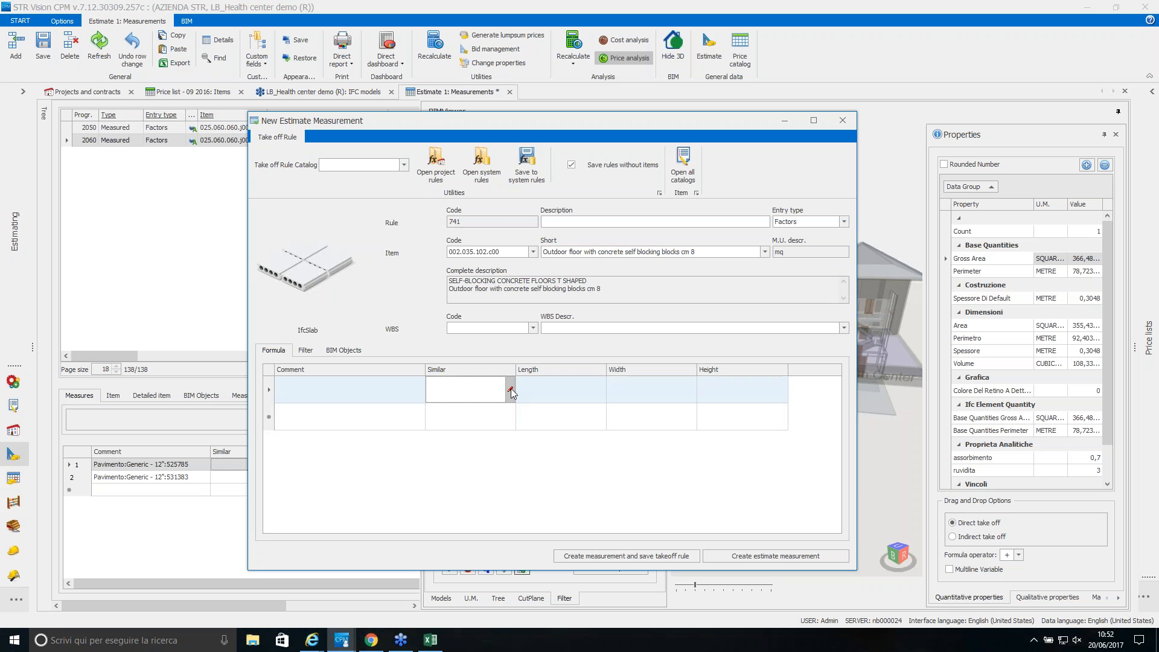
pyautogui.click(511, 392)
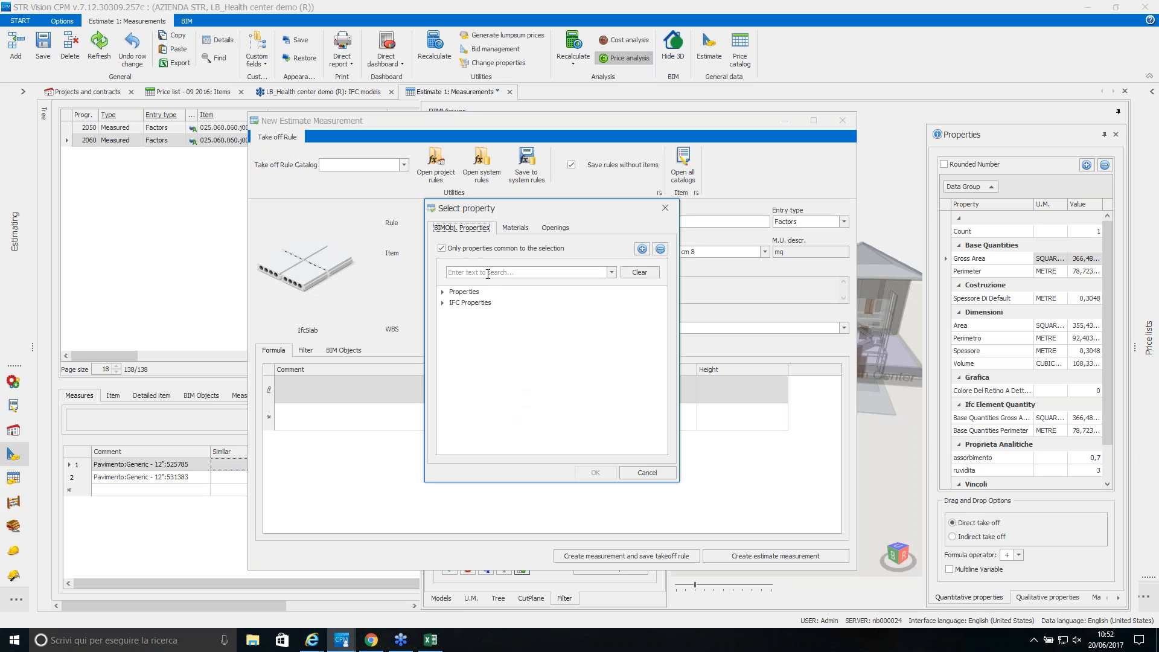
pyautogui.write('VOLUME')
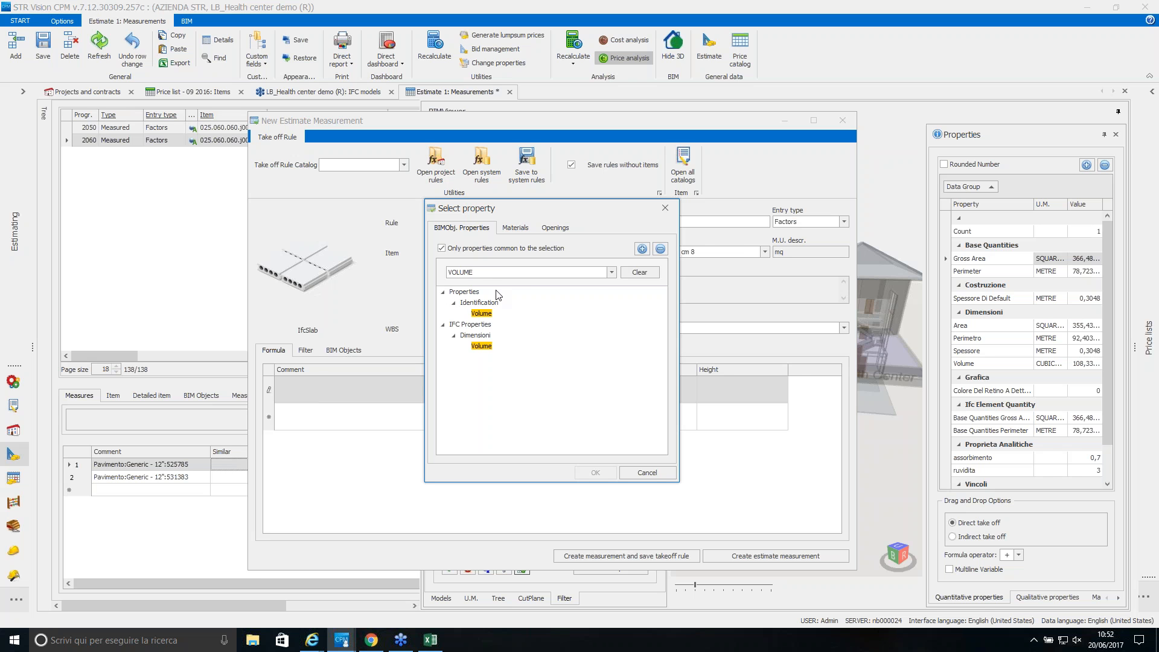
pyautogui.doubleClick(482, 347)
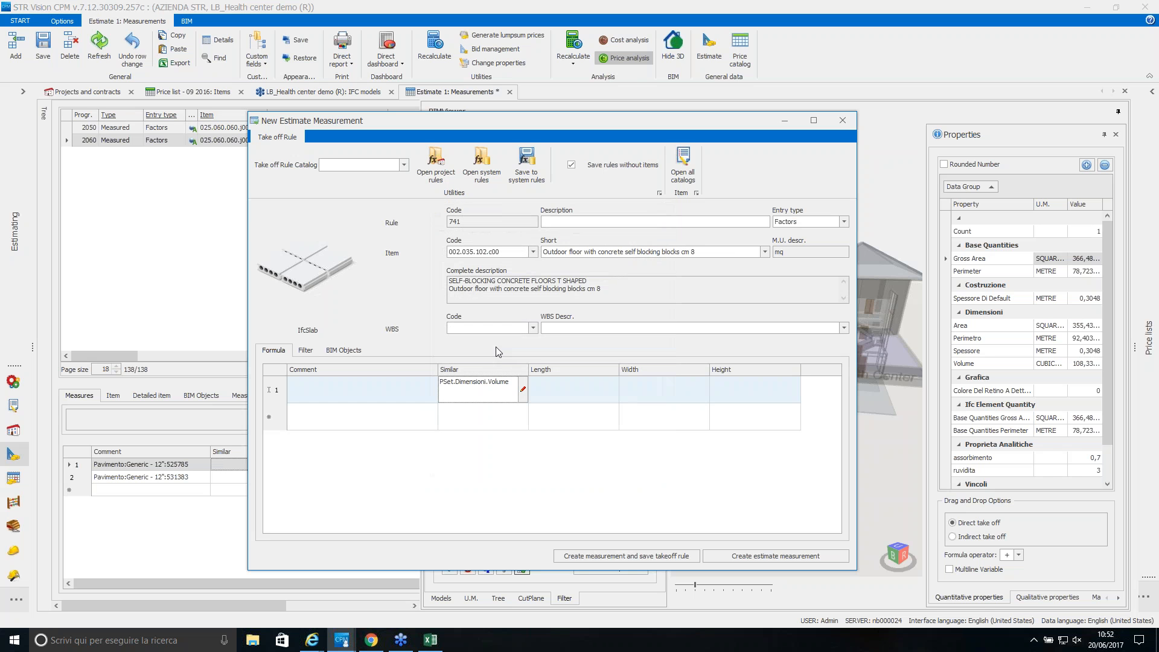
# Set the Length factor of the same formula line to the Spessore property from the IFC Dimensioni group.
pyautogui.click(561, 393)
pyautogui.click(614, 393)
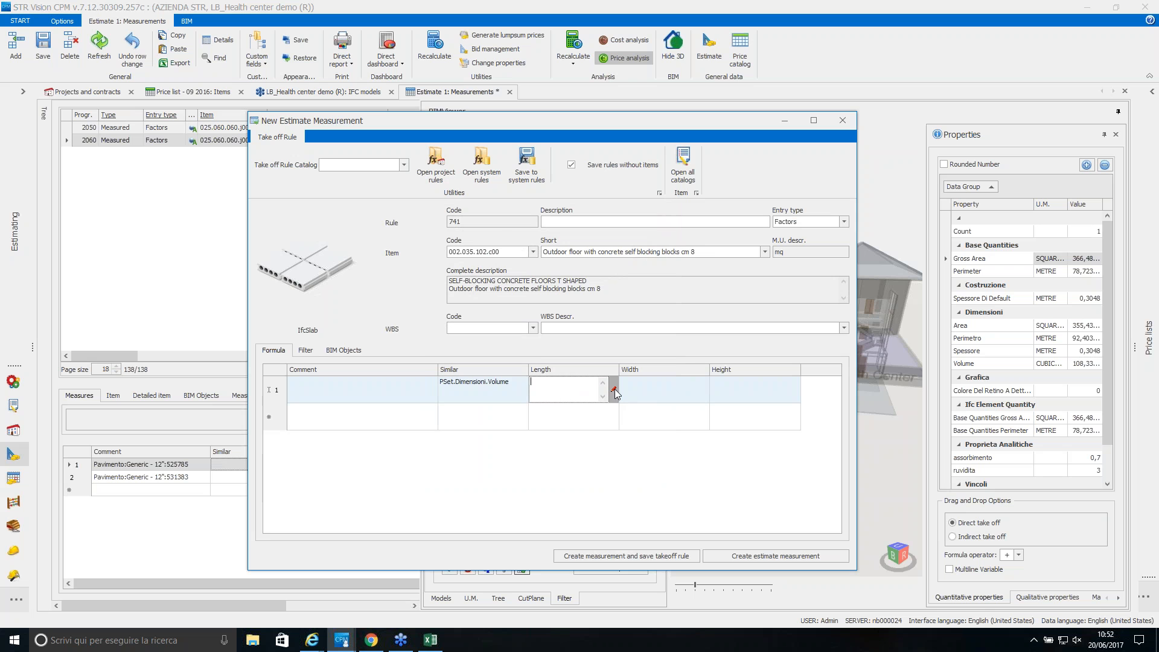
pyautogui.click(443, 303)
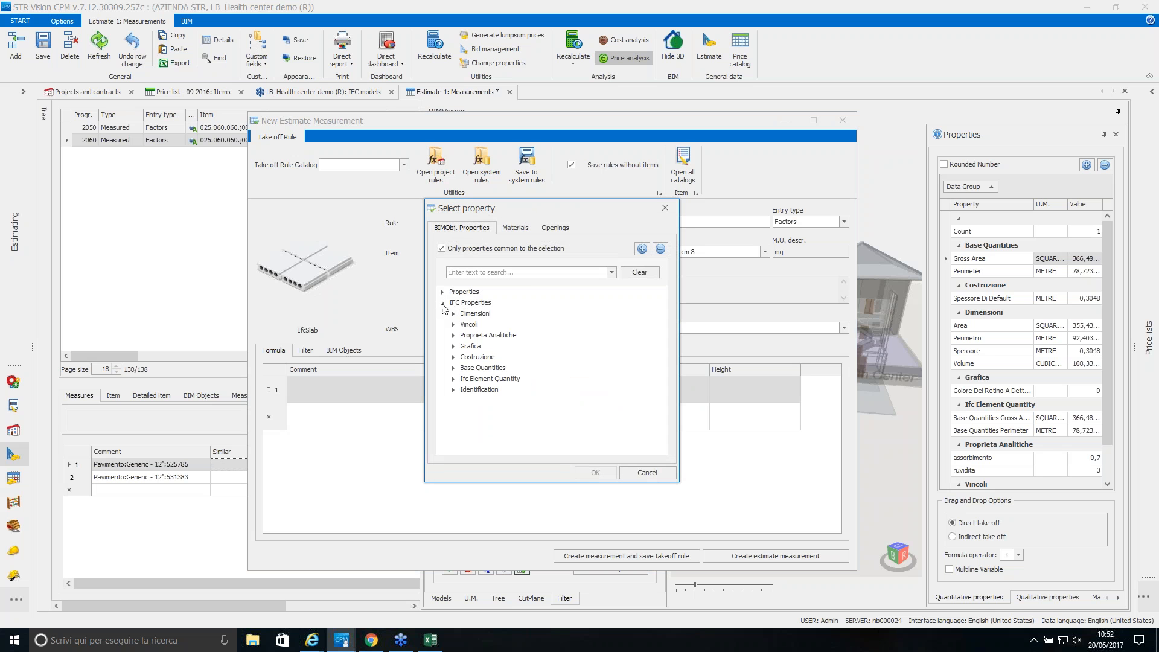
pyautogui.click(454, 314)
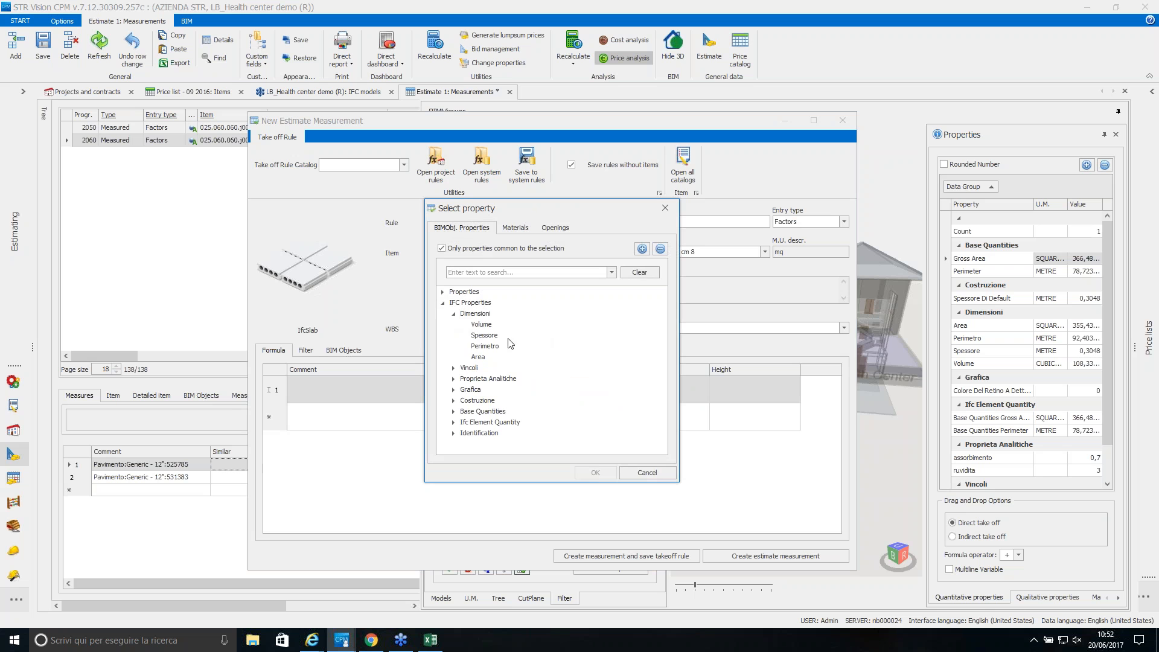
pyautogui.doubleClick(487, 335)
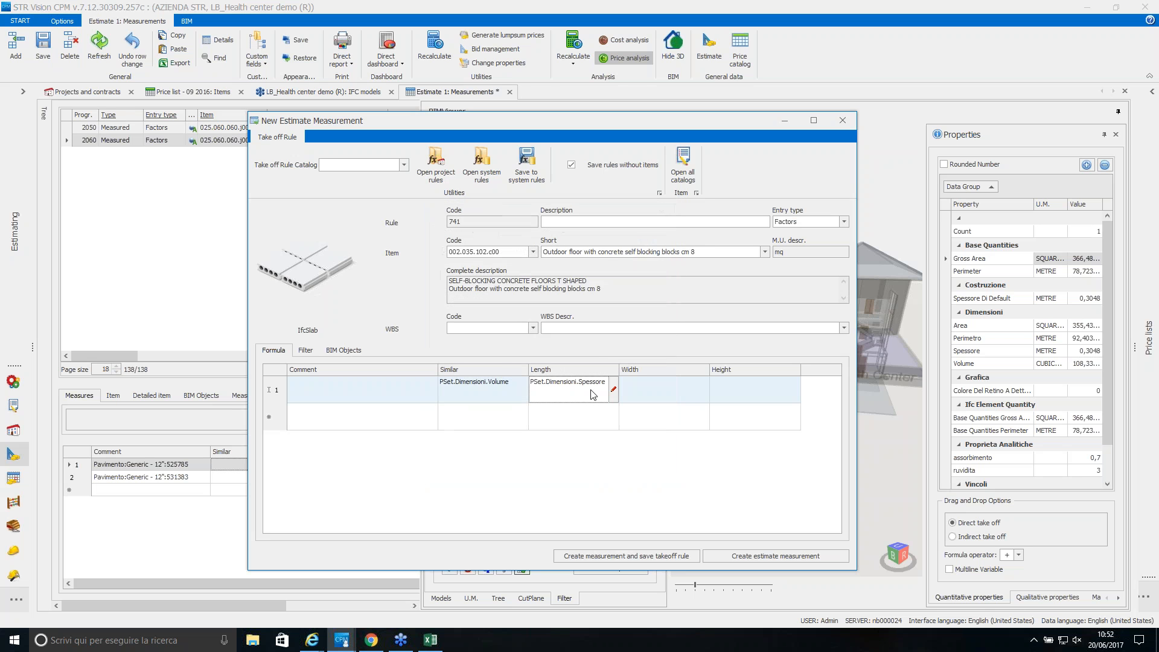
# Compose the formula line's comment from the text "OBJECT:" followed by the IFC Identification property Name.
pyautogui.click(409, 393)
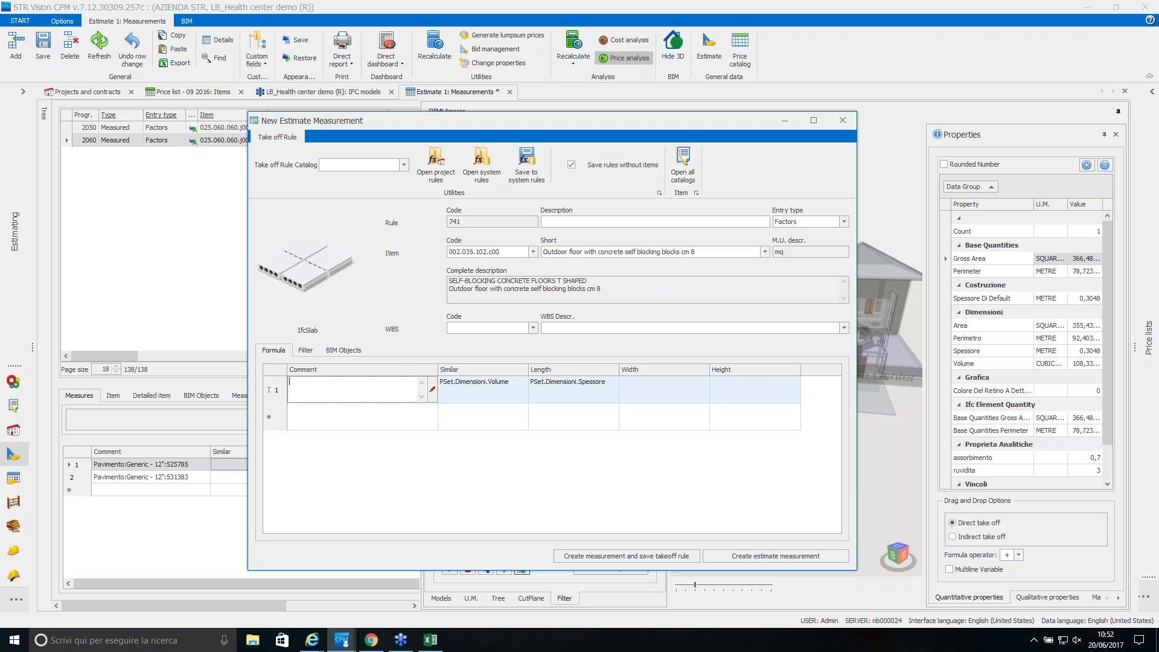
pyautogui.write('OBJECT:')
pyautogui.click(433, 389)
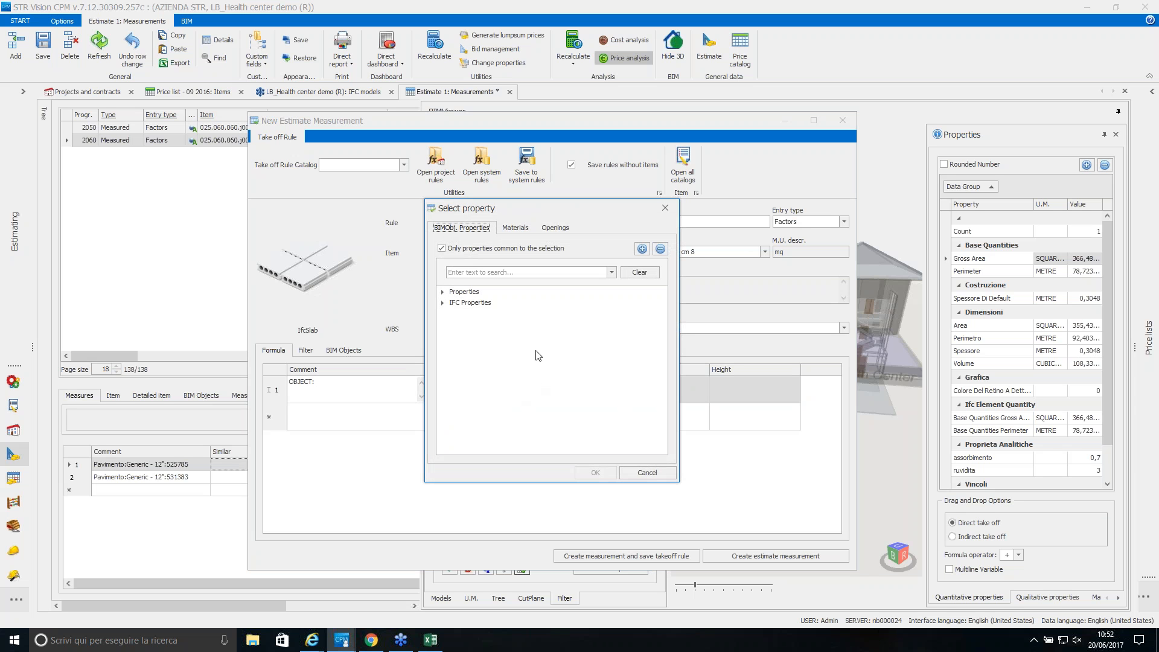
pyautogui.click(535, 274)
pyautogui.write('NAME')
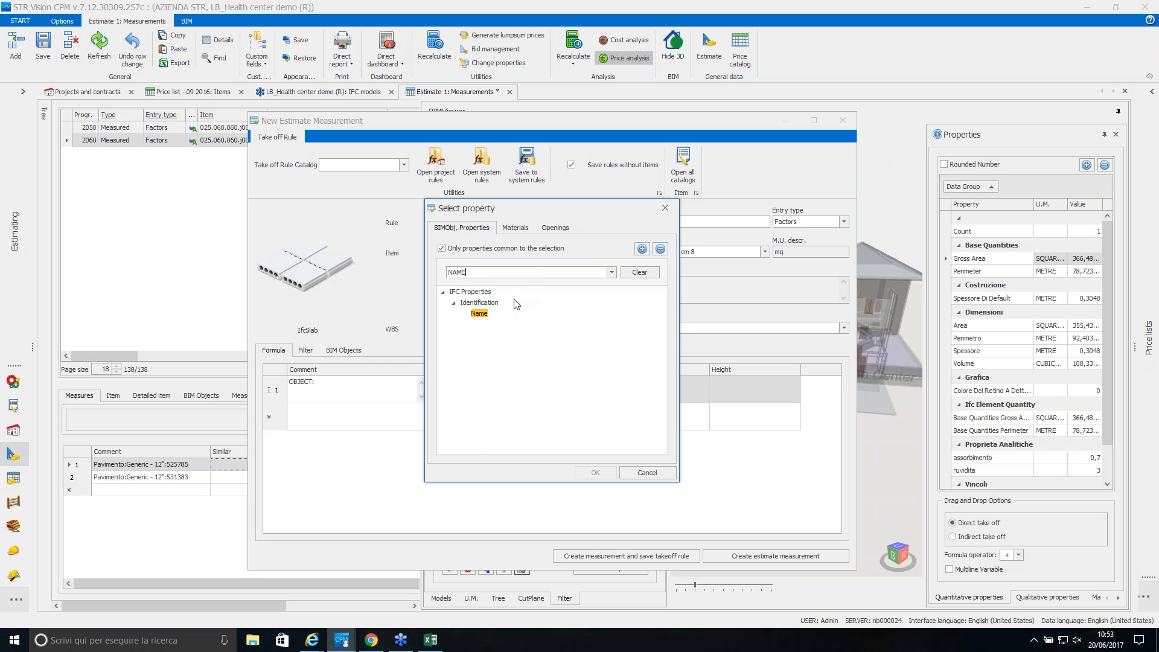
pyautogui.doubleClick(492, 313)
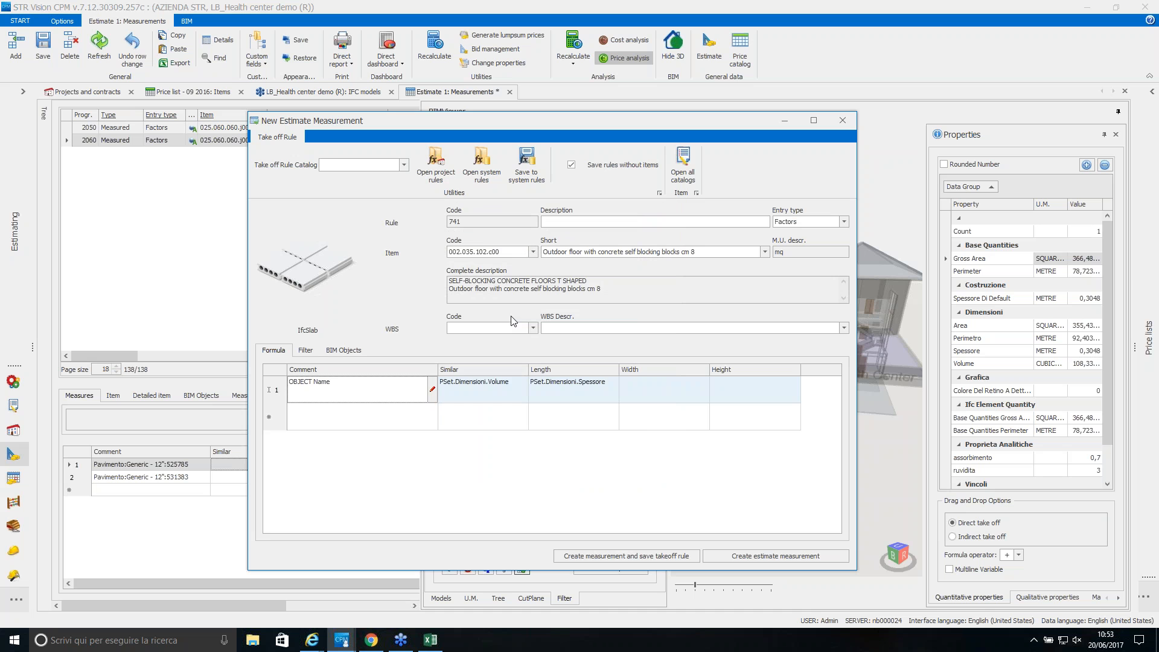
# After reviewing the rule's filter, create the measurement and save its take-off rule to A Rules catalog 2.
pyautogui.click(305, 351)
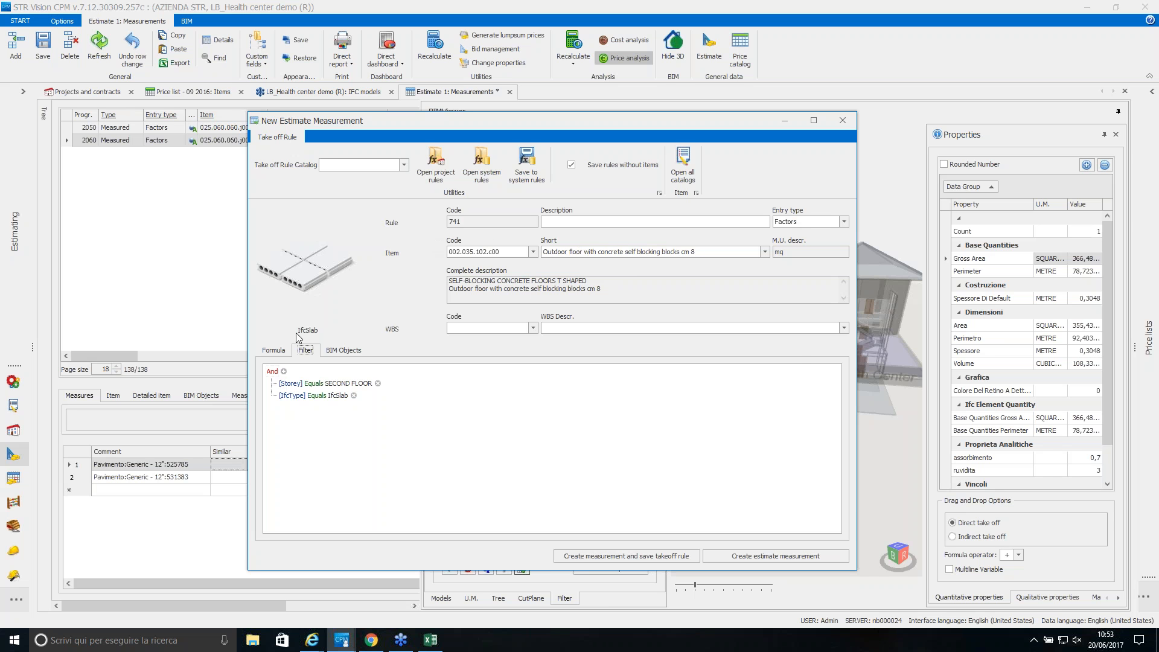
pyautogui.click(273, 350)
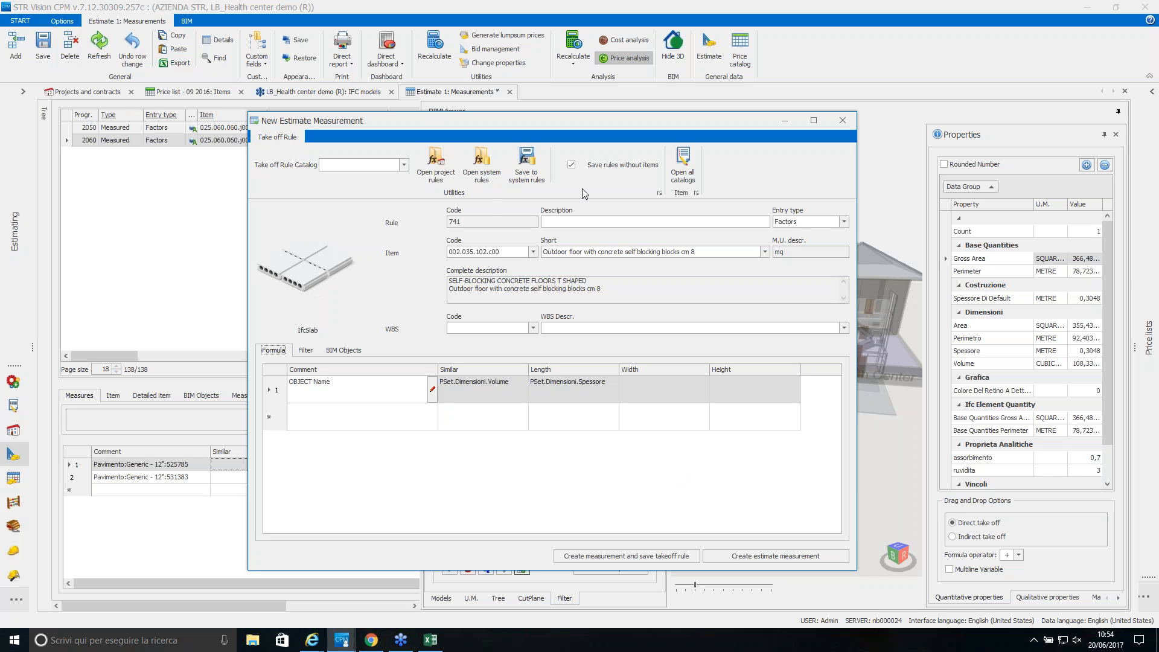
pyautogui.click(403, 164)
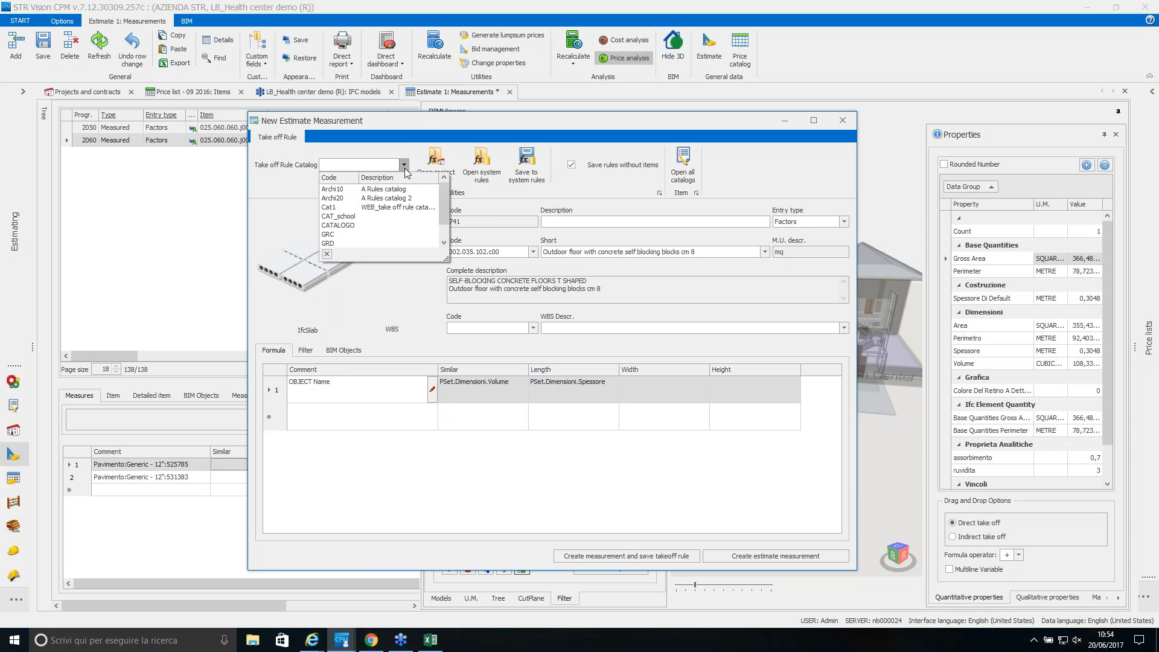
pyautogui.click(408, 198)
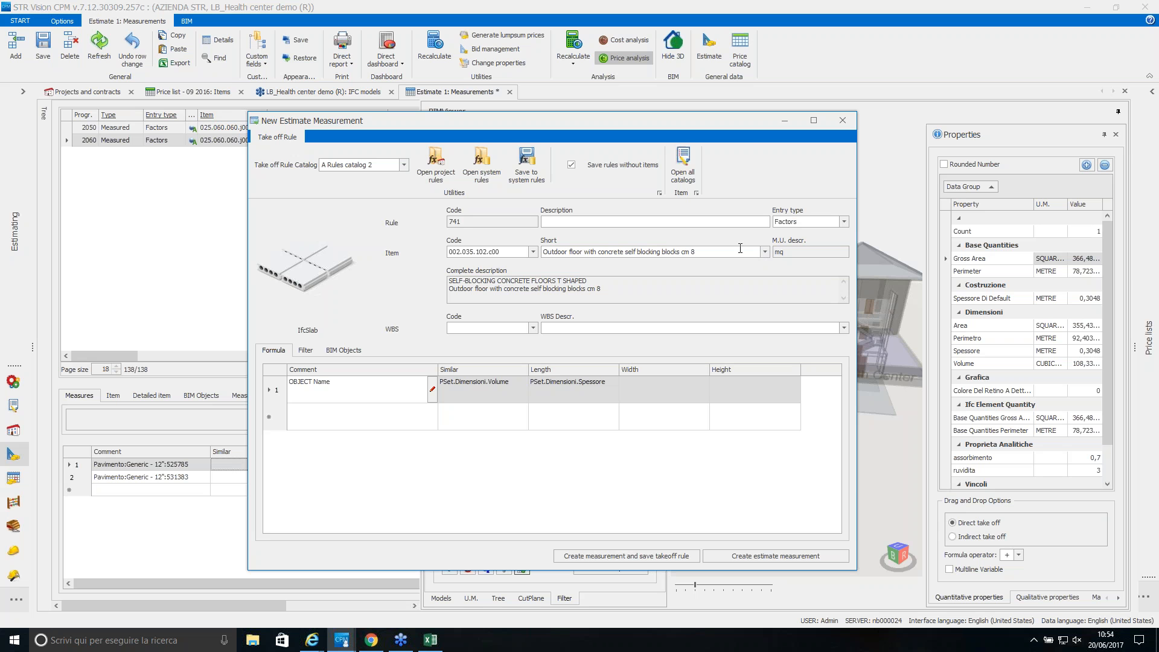
pyautogui.click(649, 561)
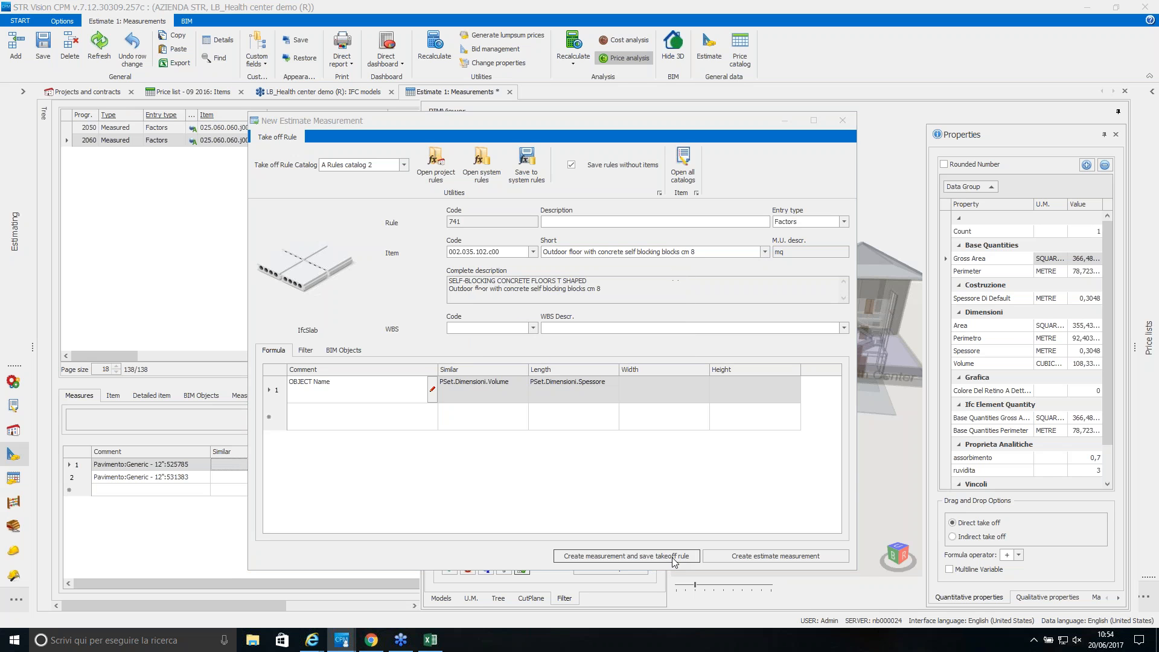
pyautogui.click(551, 364)
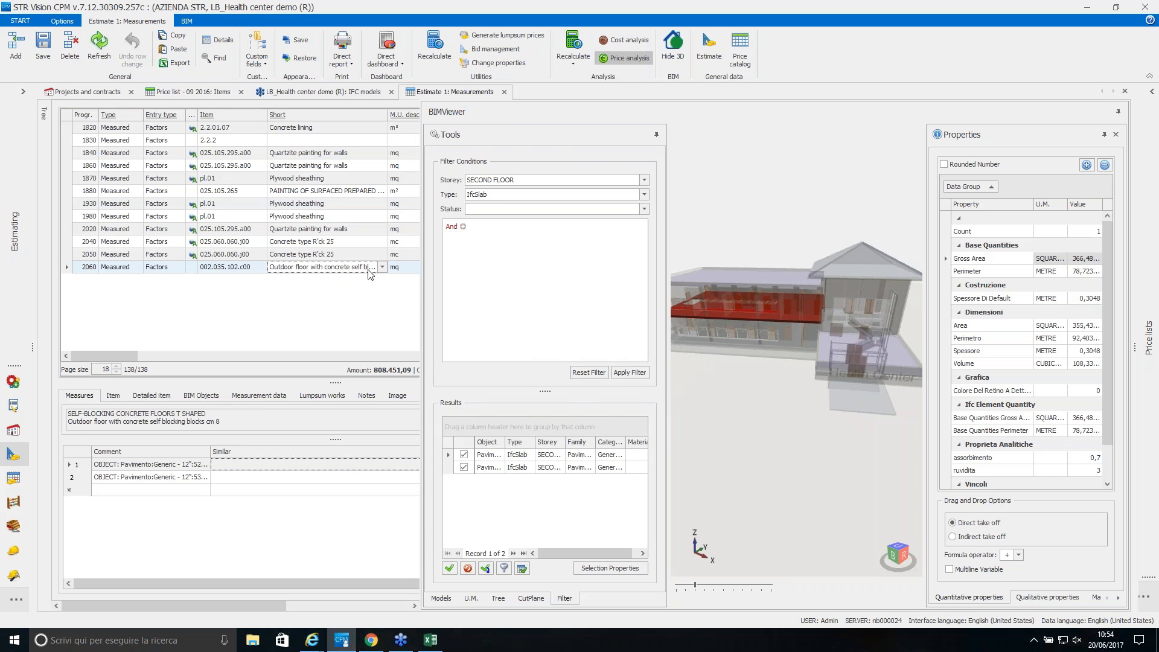
# Widen the measurements area to examine the new measurement's quantities and the Dimensioni properties of its first linked BIM object.
pyautogui.moveTo(421, 284); pyautogui.dragTo(551, 300)
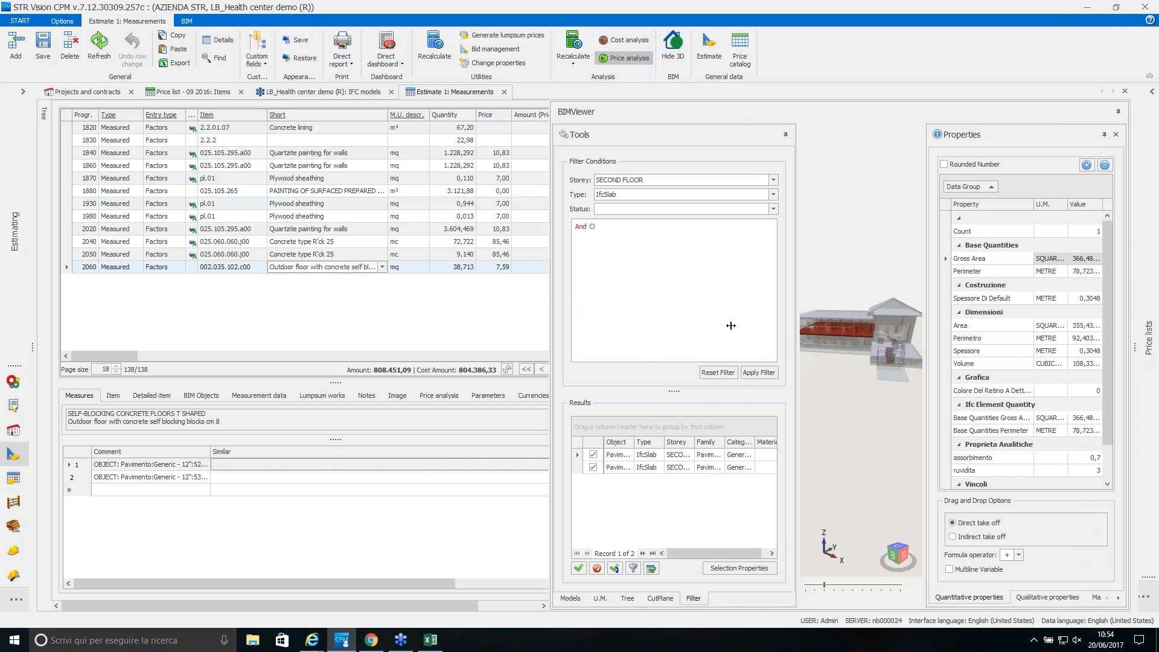
pyautogui.moveTo(730, 326); pyautogui.dragTo(732, 323)
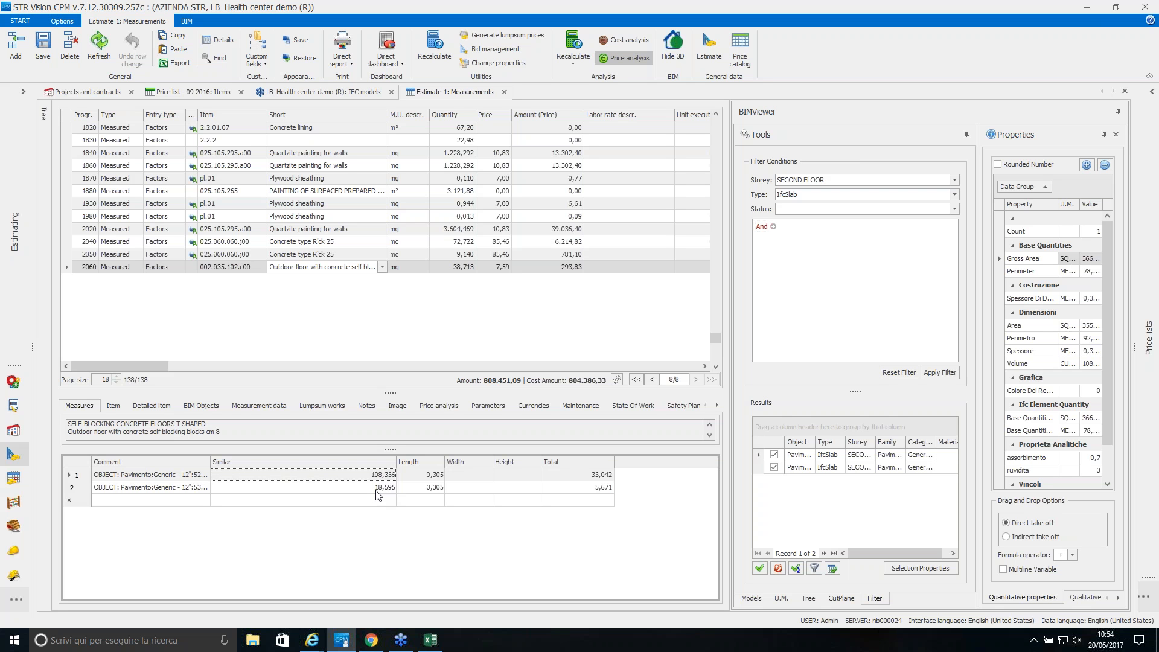
pyautogui.click(208, 409)
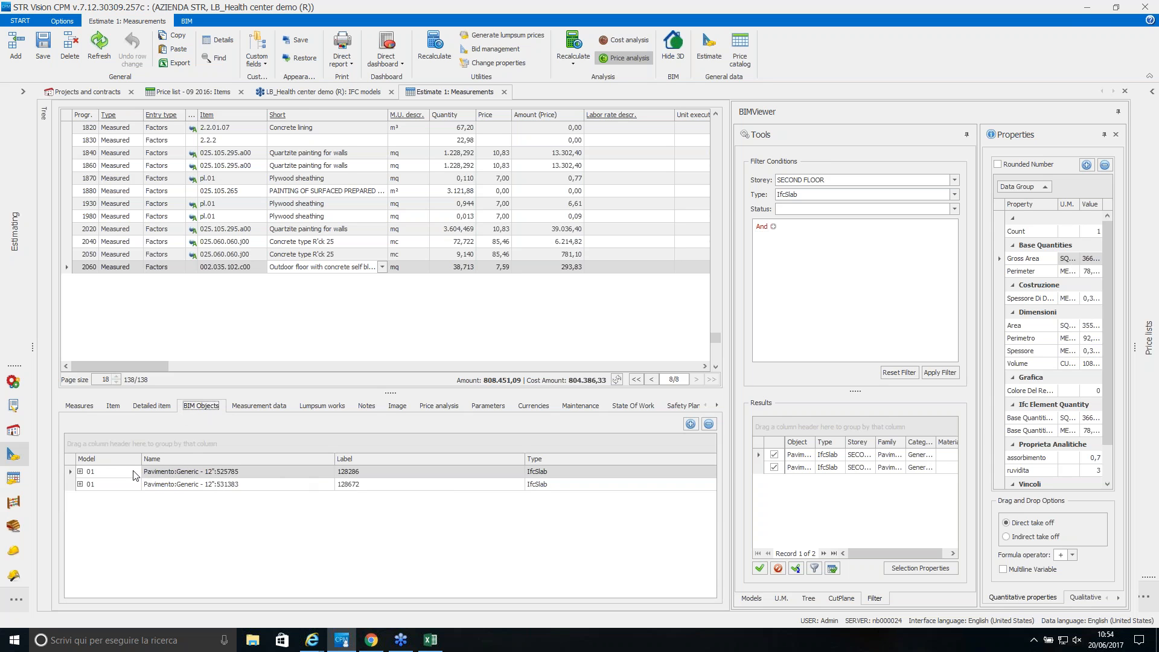
pyautogui.click(79, 471)
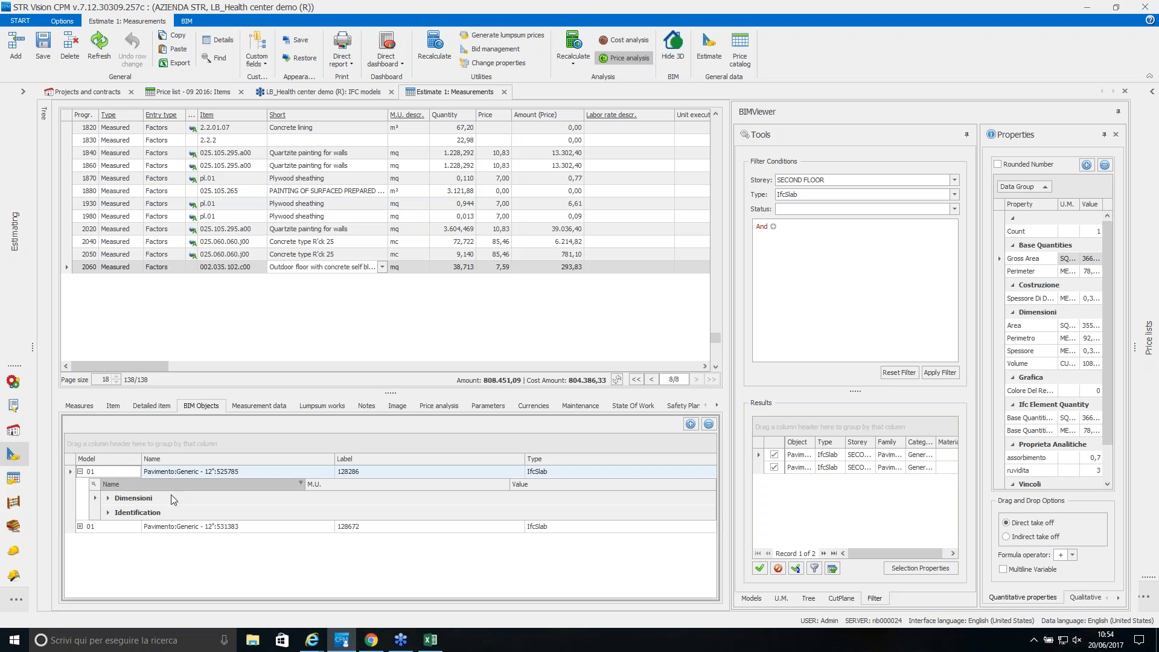
pyautogui.click(108, 498)
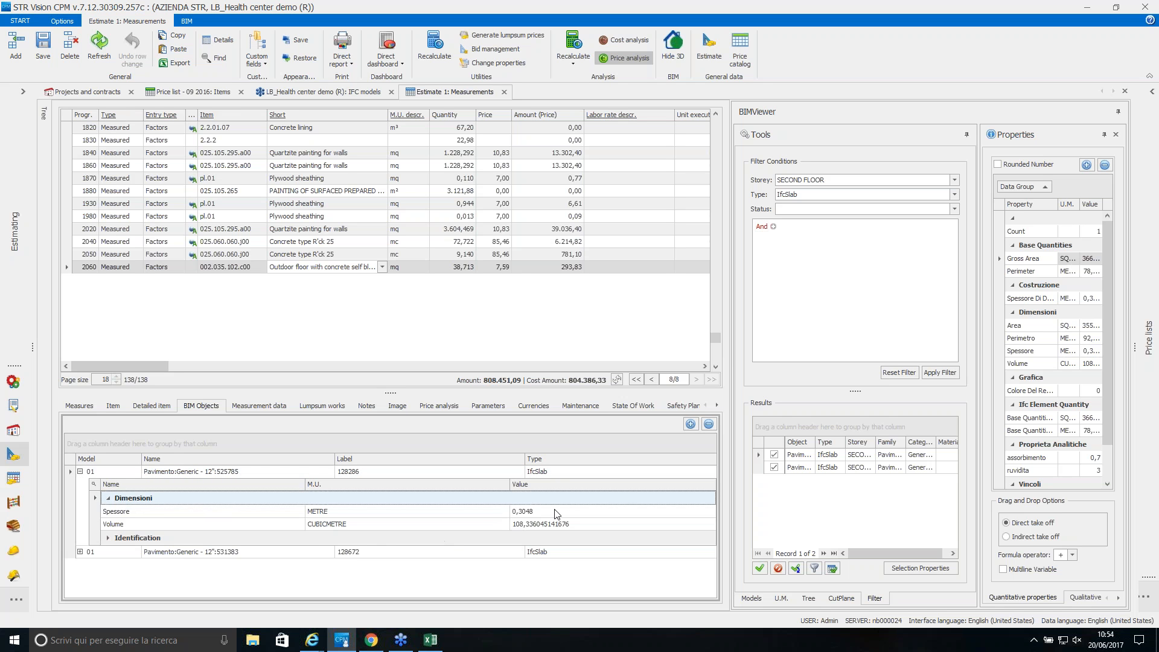
pyautogui.click(79, 472)
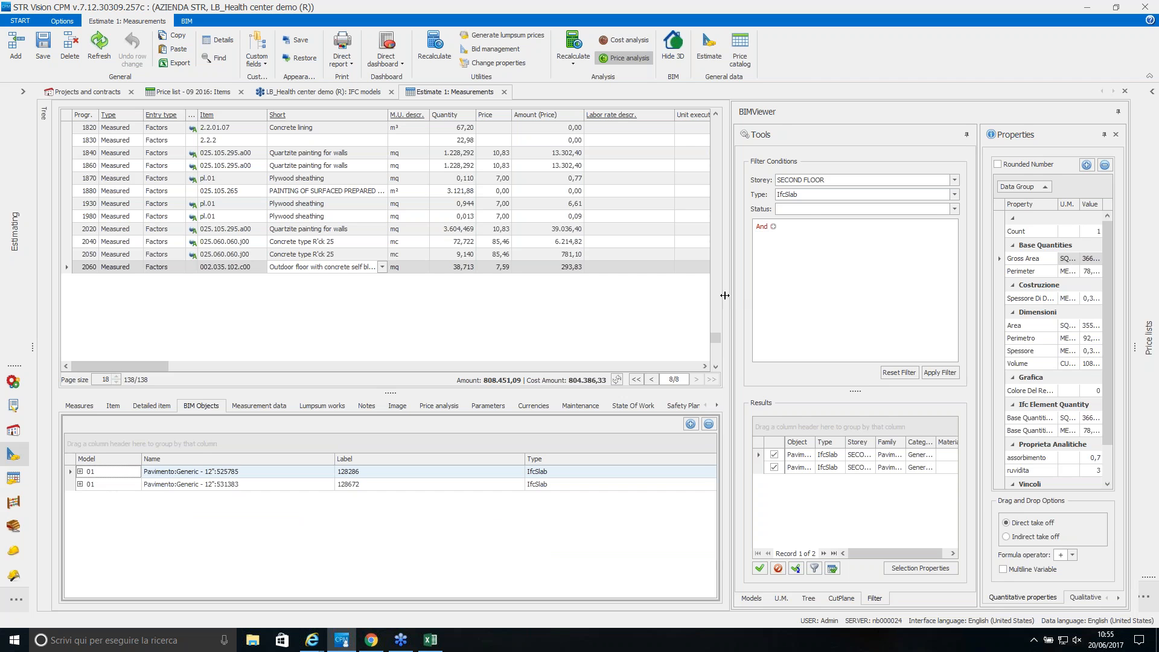
# Enlarge the BIM viewer beside the measurements list and reset the filter conditions for the second-floor slabs.
pyautogui.moveTo(679, 288); pyautogui.dragTo(679, 288)
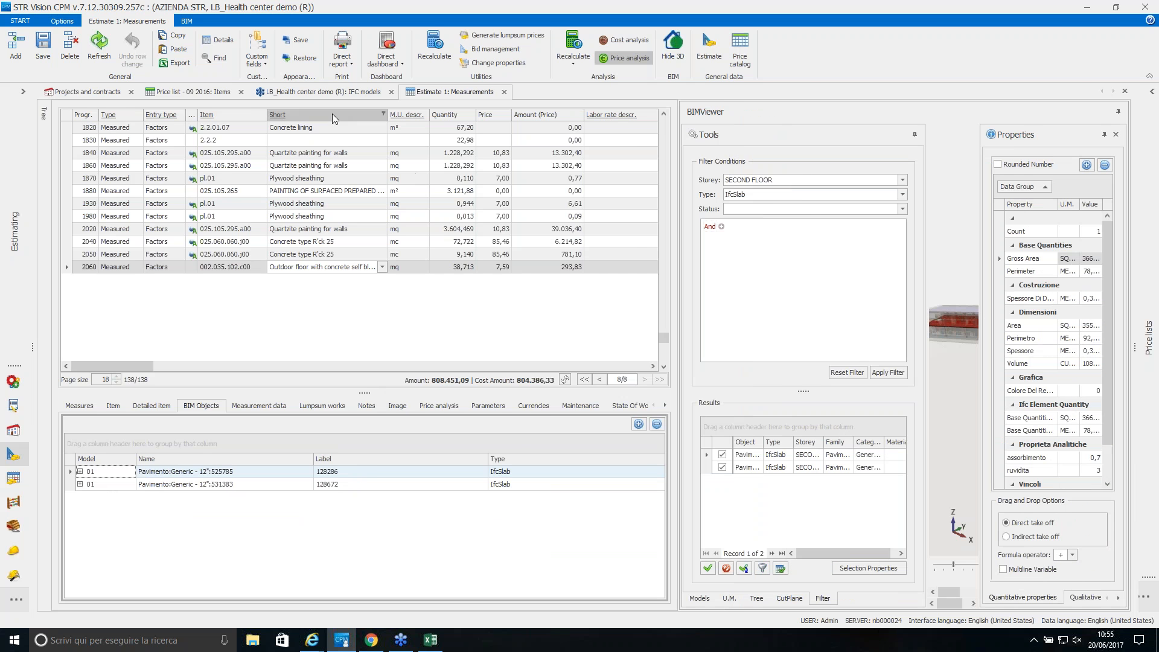
pyautogui.click(187, 21)
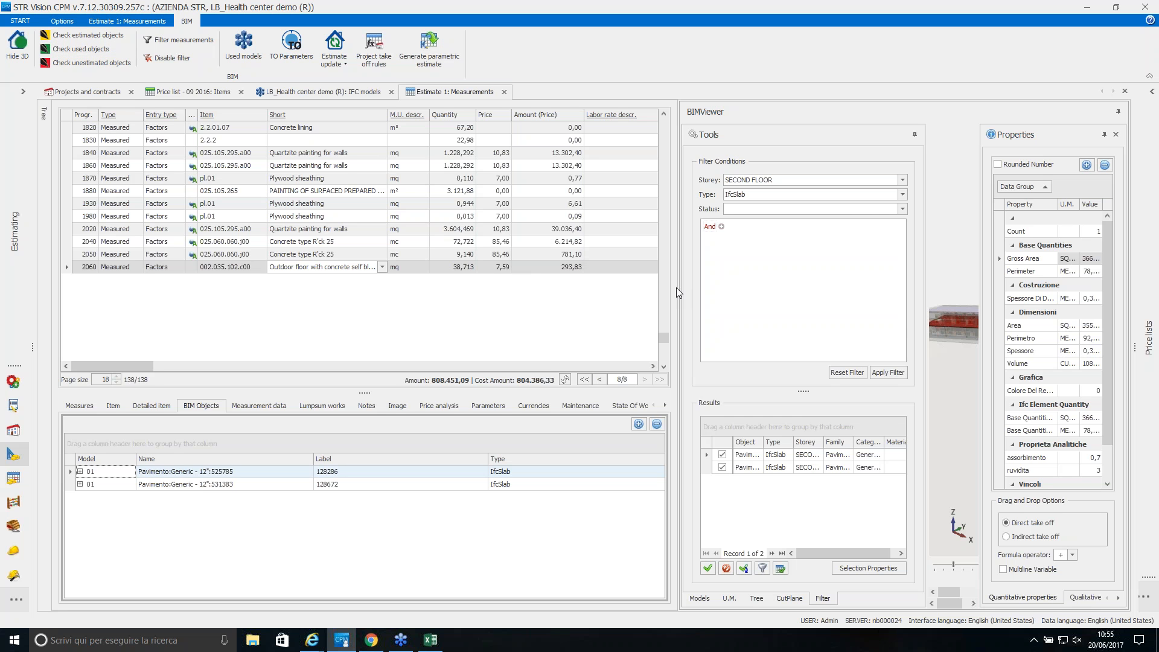
pyautogui.moveTo(680, 288); pyautogui.dragTo(505, 286)
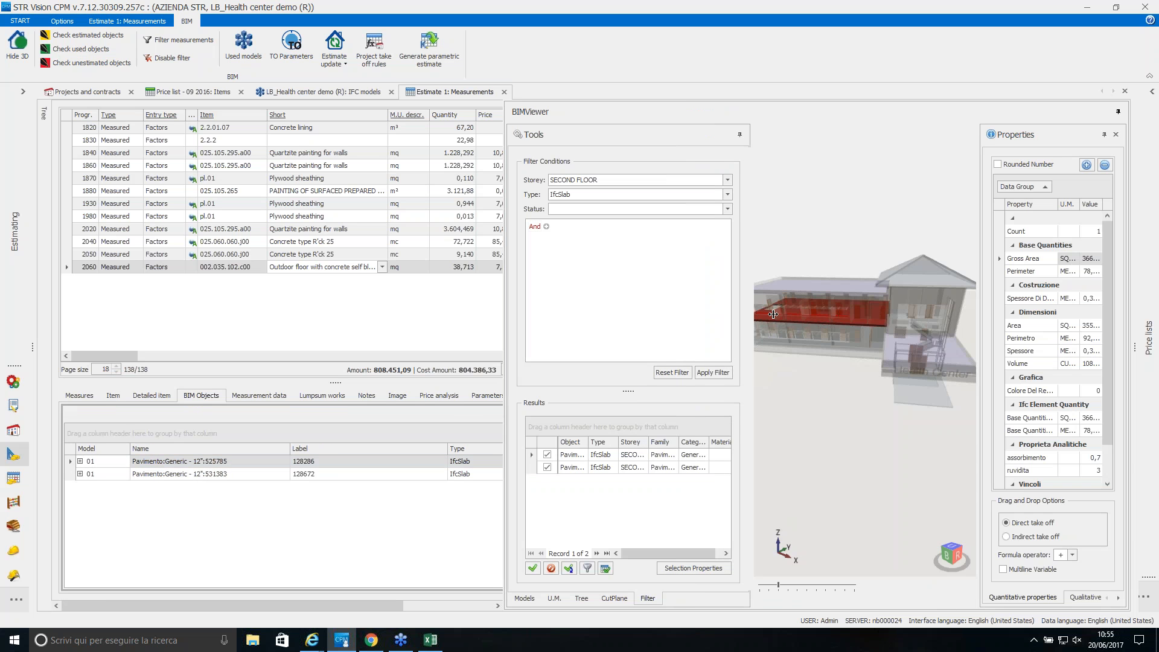
pyautogui.click(686, 373)
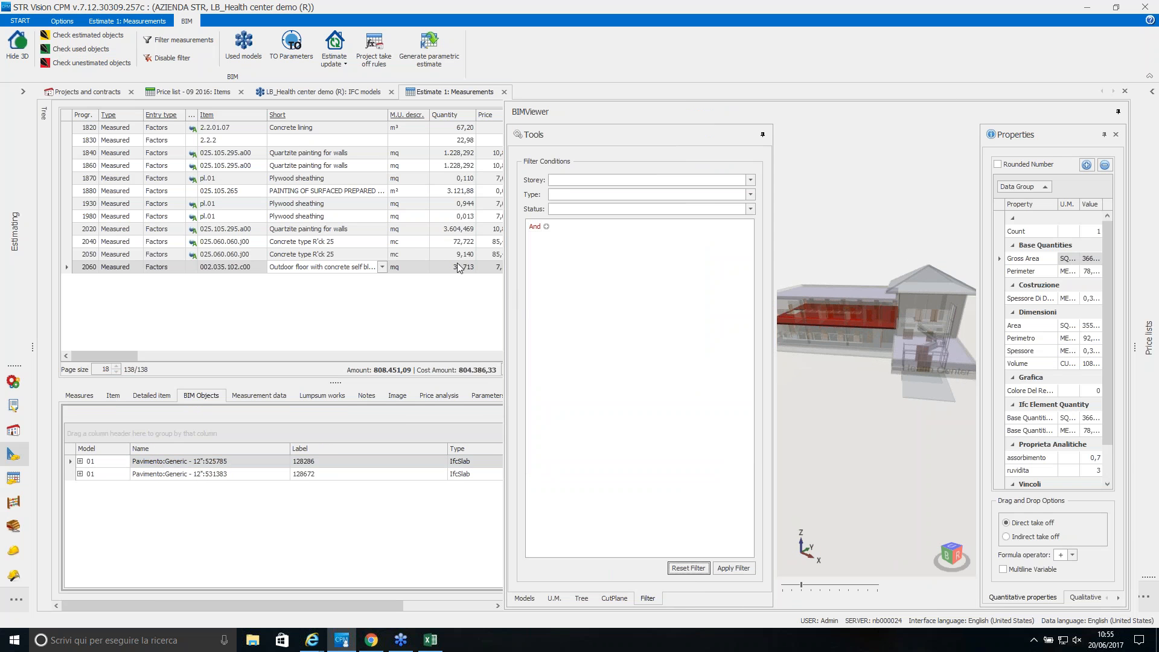
# Check which model objects are estimated by the surface painting measurement 1880, with the 3D view and filter results both readable.
pyautogui.click(71, 192)
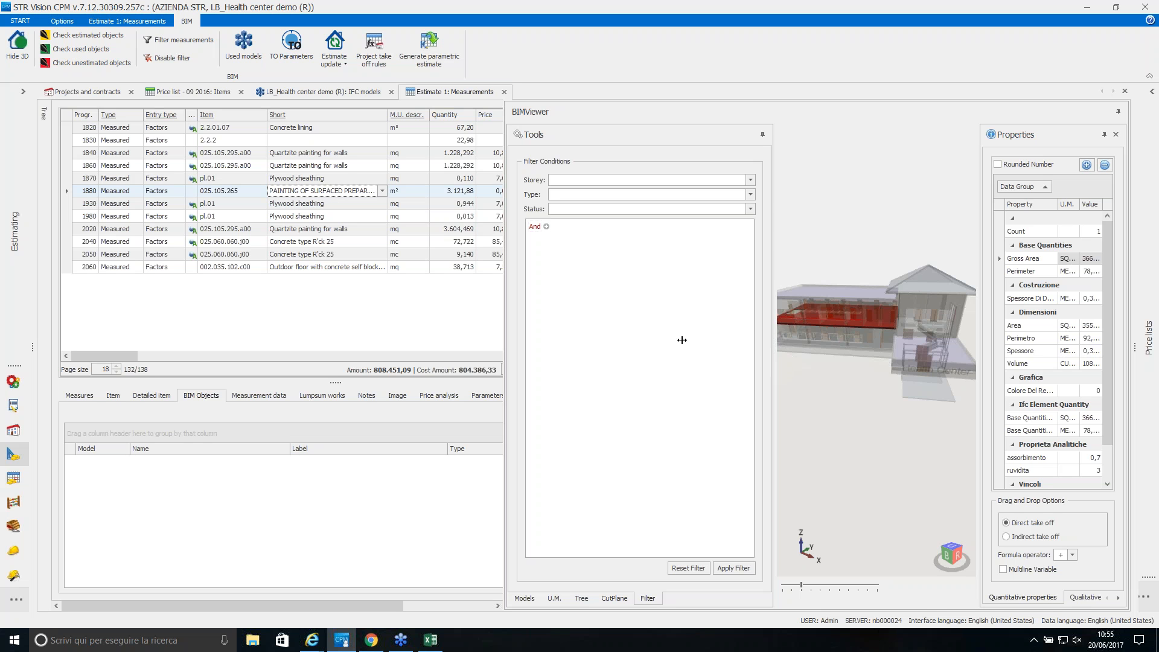
pyautogui.moveTo(585, 339); pyautogui.dragTo(583, 339)
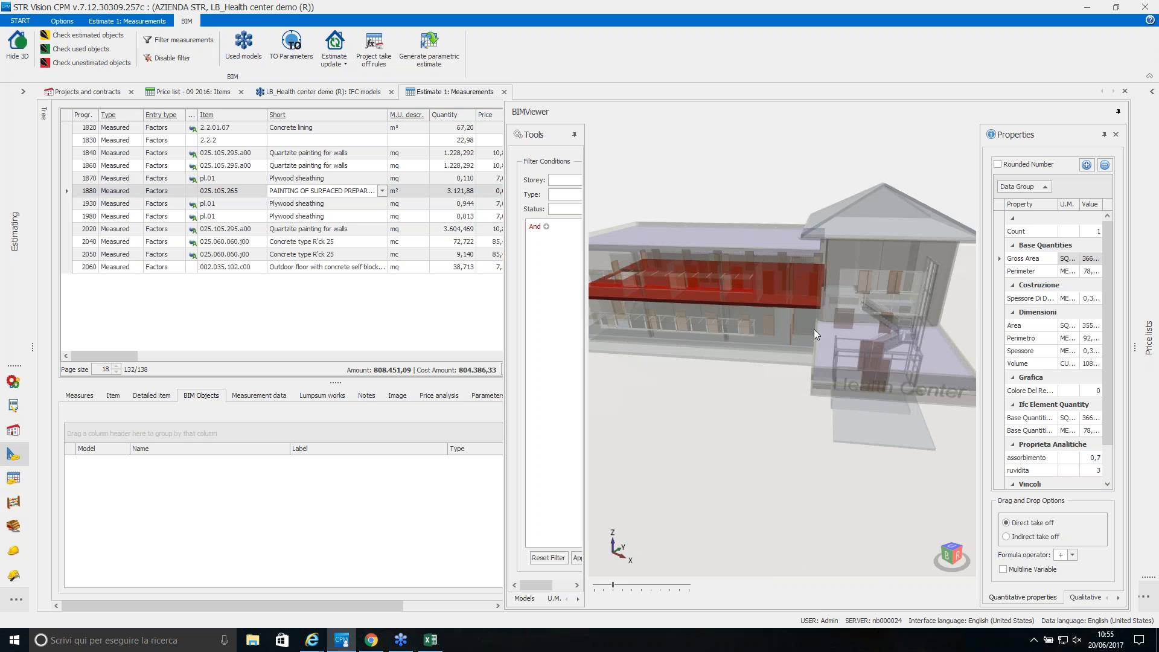
pyautogui.scroll(-3, 814, 329)
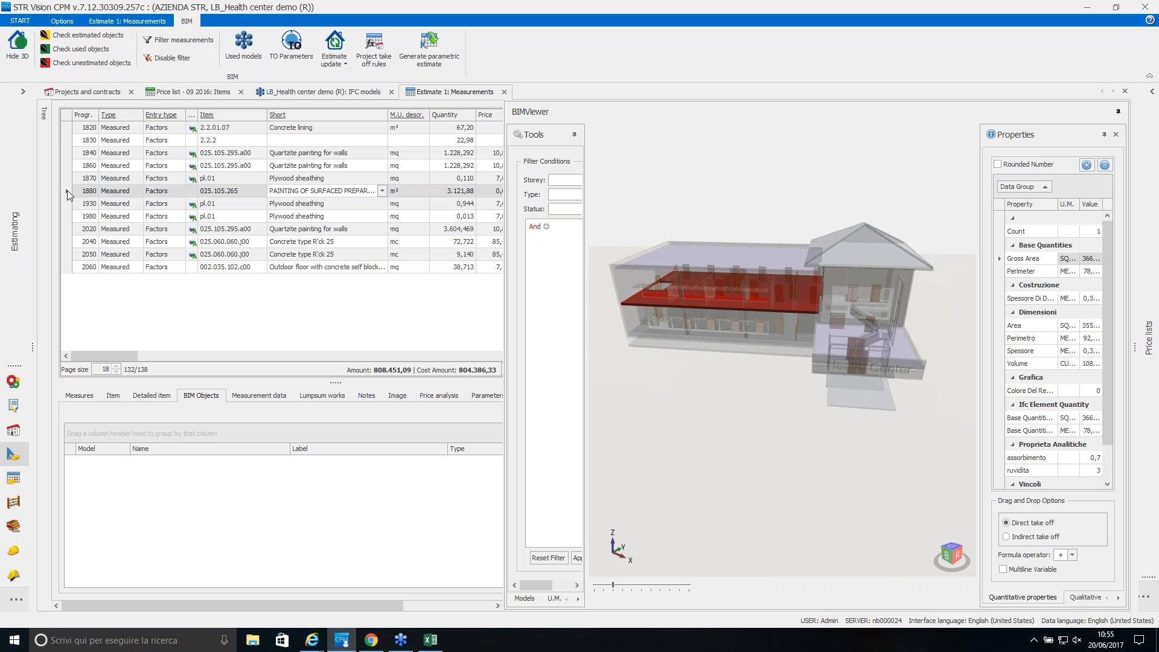
pyautogui.click(87, 37)
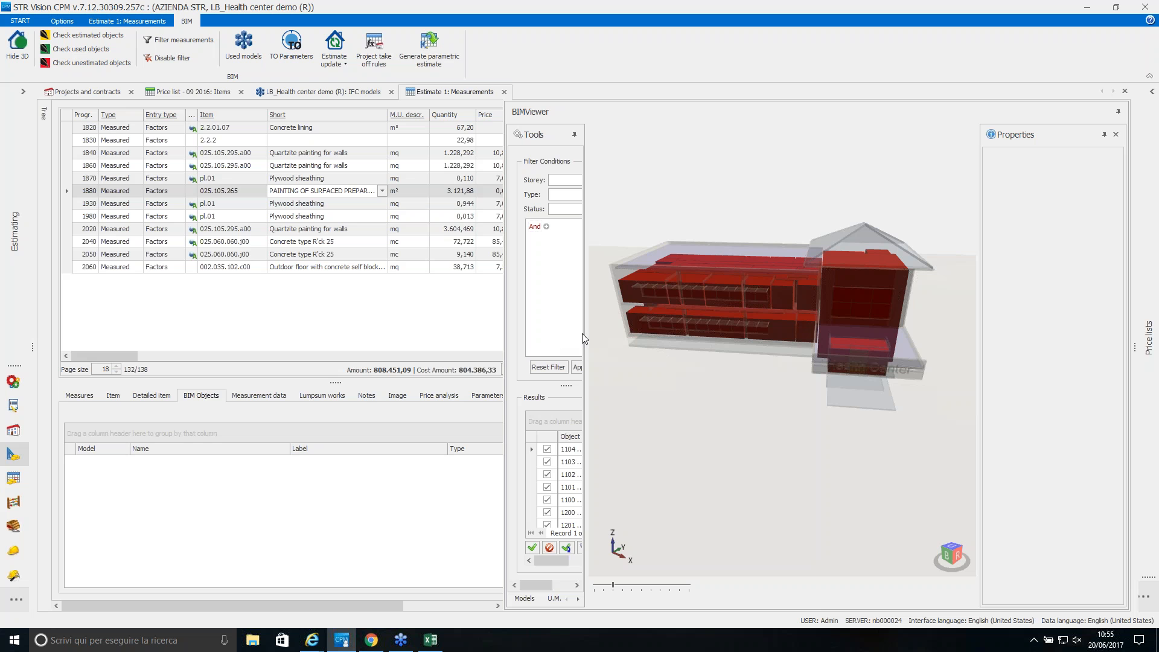
pyautogui.moveTo(585, 333); pyautogui.dragTo(663, 334)
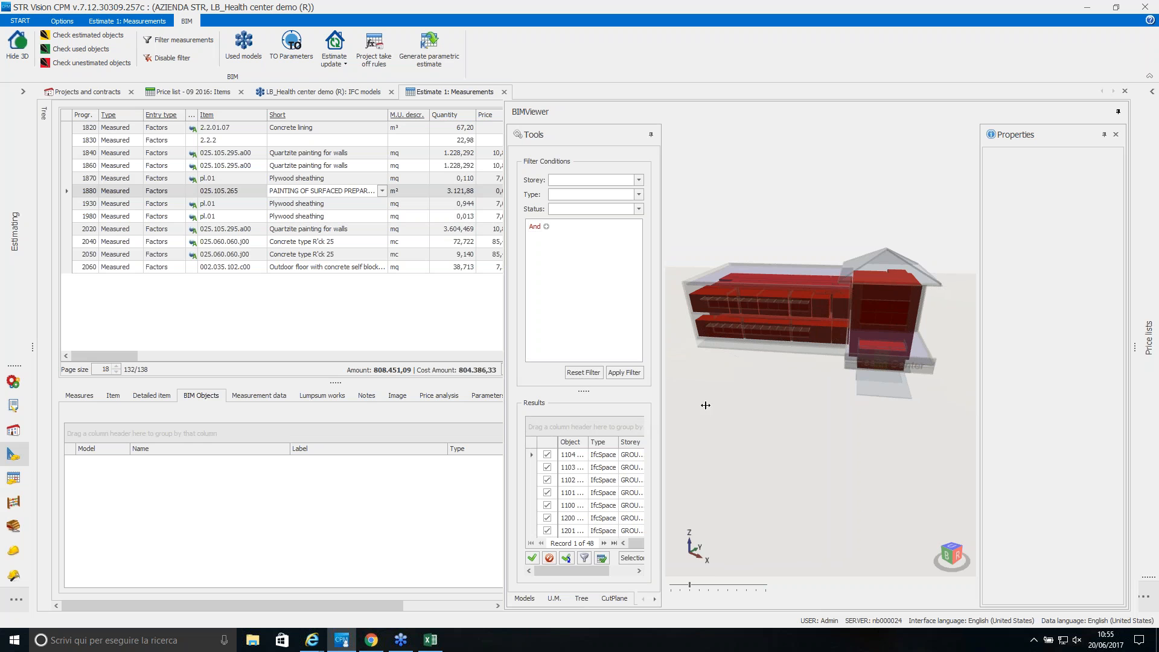
pyautogui.moveTo(715, 407); pyautogui.dragTo(709, 407)
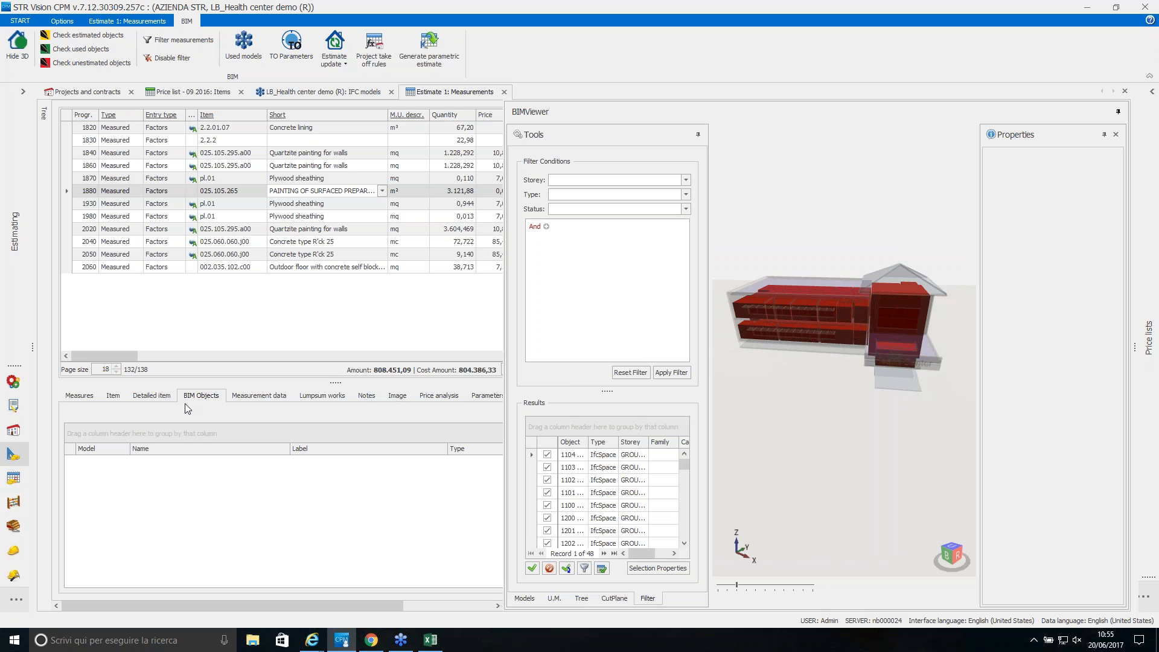
# Review the room-by-room measures of the acrylic painting measurement, narrowing the Comment column.
pyautogui.click(91, 398)
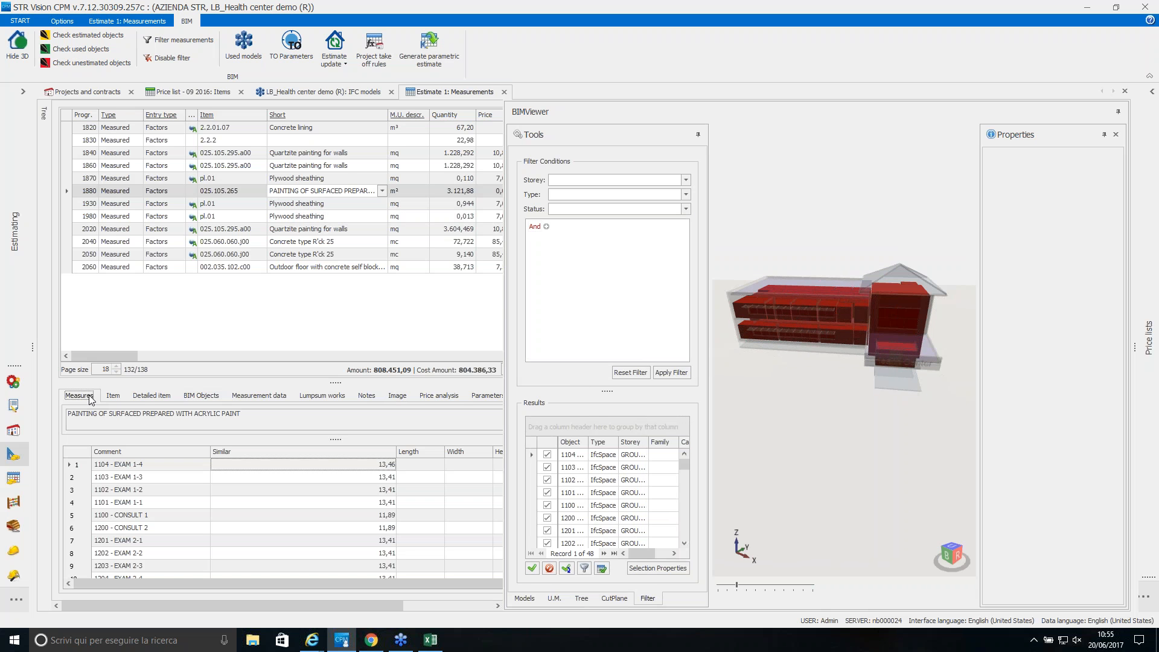
pyautogui.moveTo(209, 453); pyautogui.dragTo(180, 453)
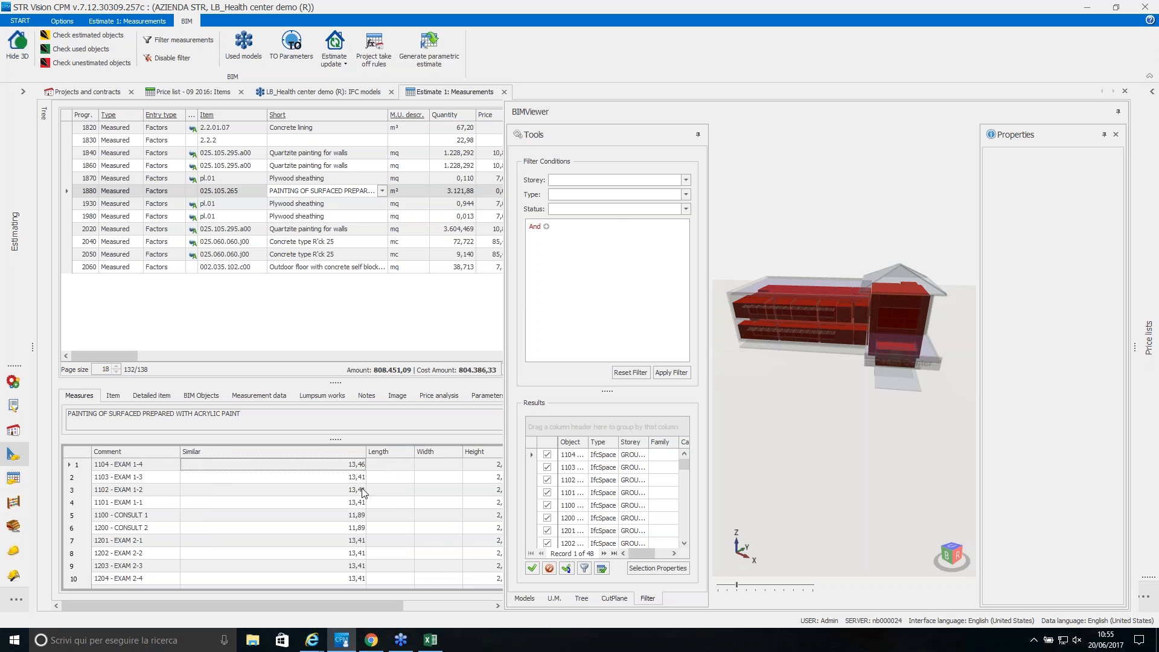
pyautogui.scroll(-2, 227, 539)
pyautogui.scroll(-11, 227, 535)
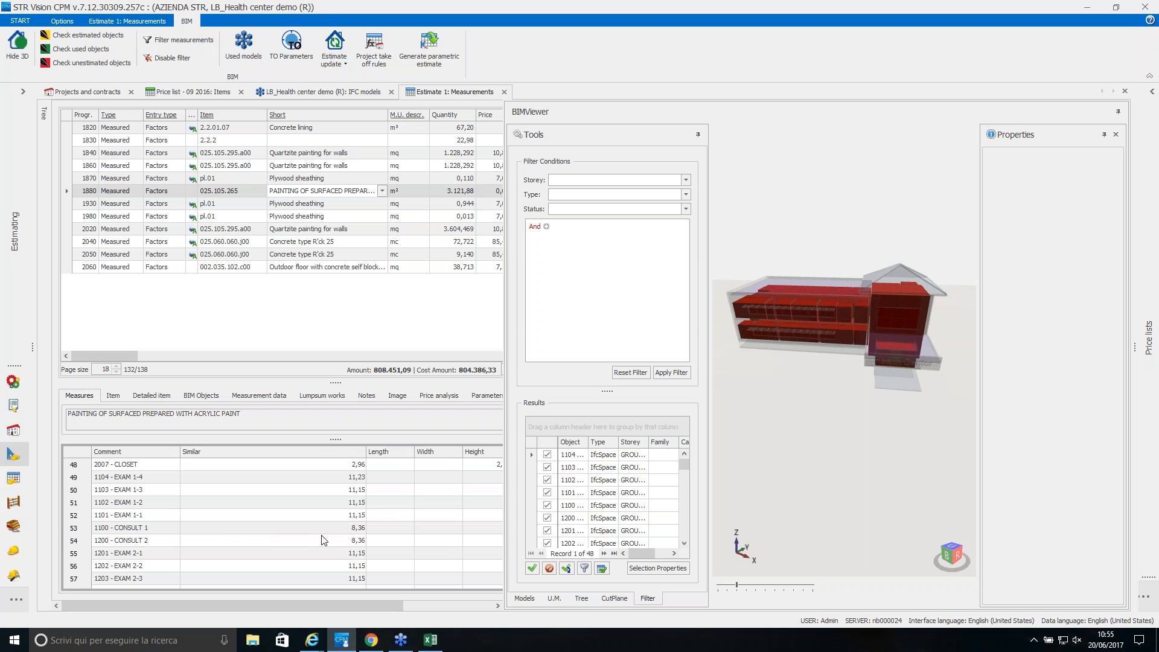
pyautogui.scroll(3, 416, 522)
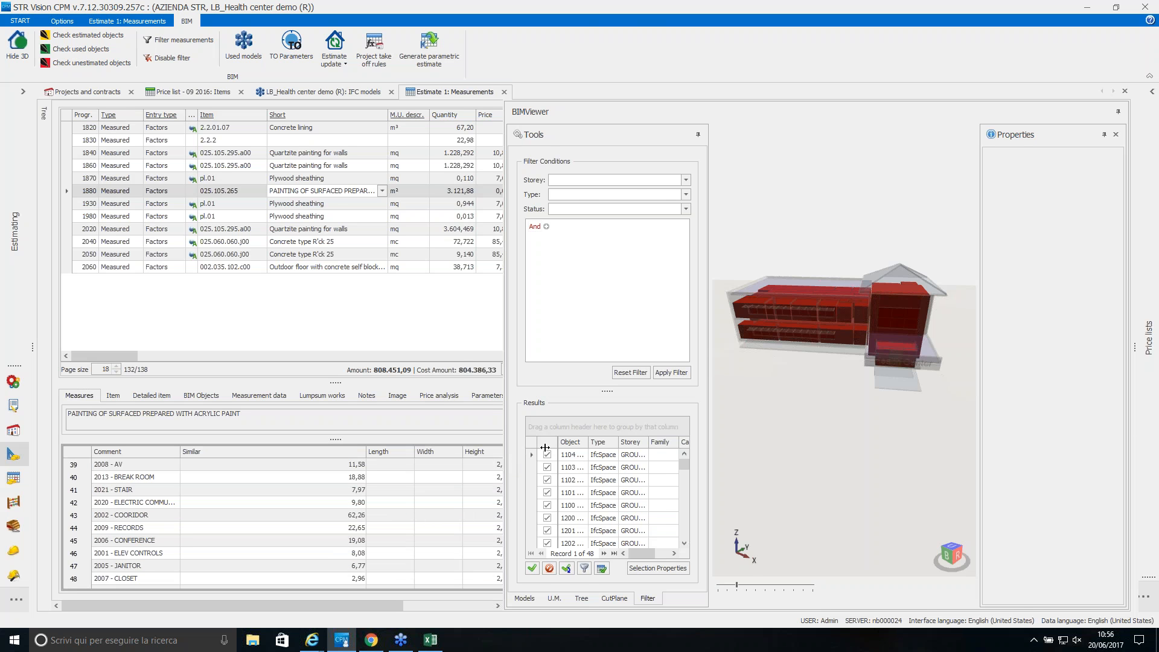
# Check the unestimated objects, group the results by storey, and inspect the Atrium Roof and GROUND FLOOR groups in the model.
pyautogui.moveTo(545, 447); pyautogui.dragTo(545, 447)
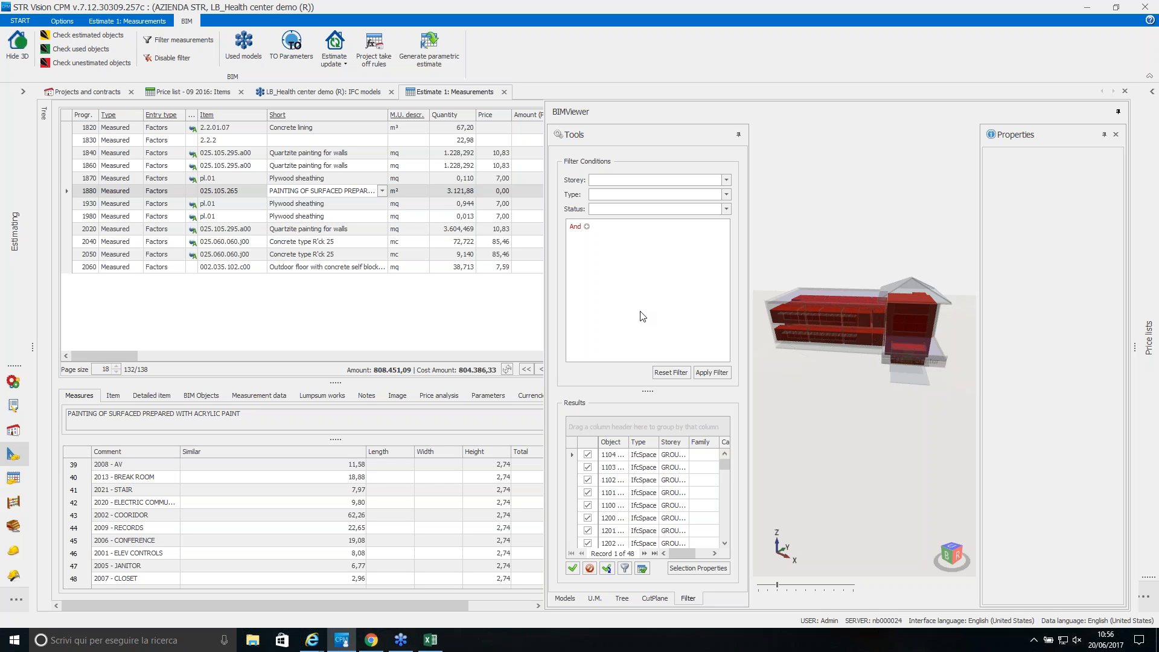
pyautogui.click(106, 67)
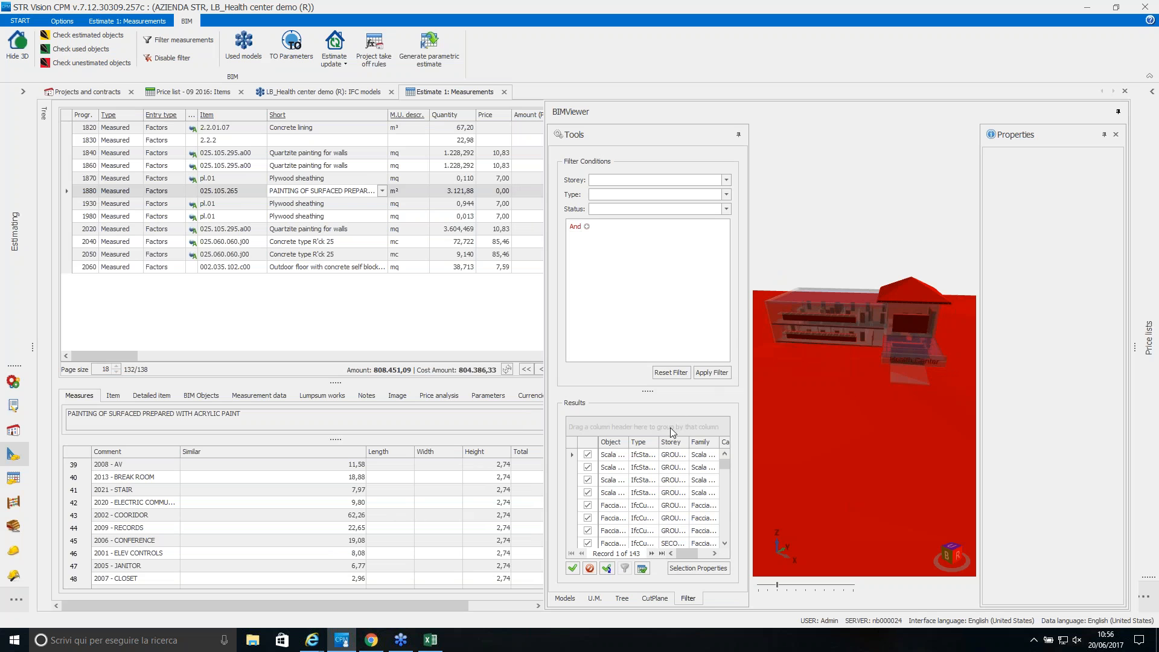
pyautogui.moveTo(672, 439); pyautogui.dragTo(680, 428)
pyautogui.click(649, 477)
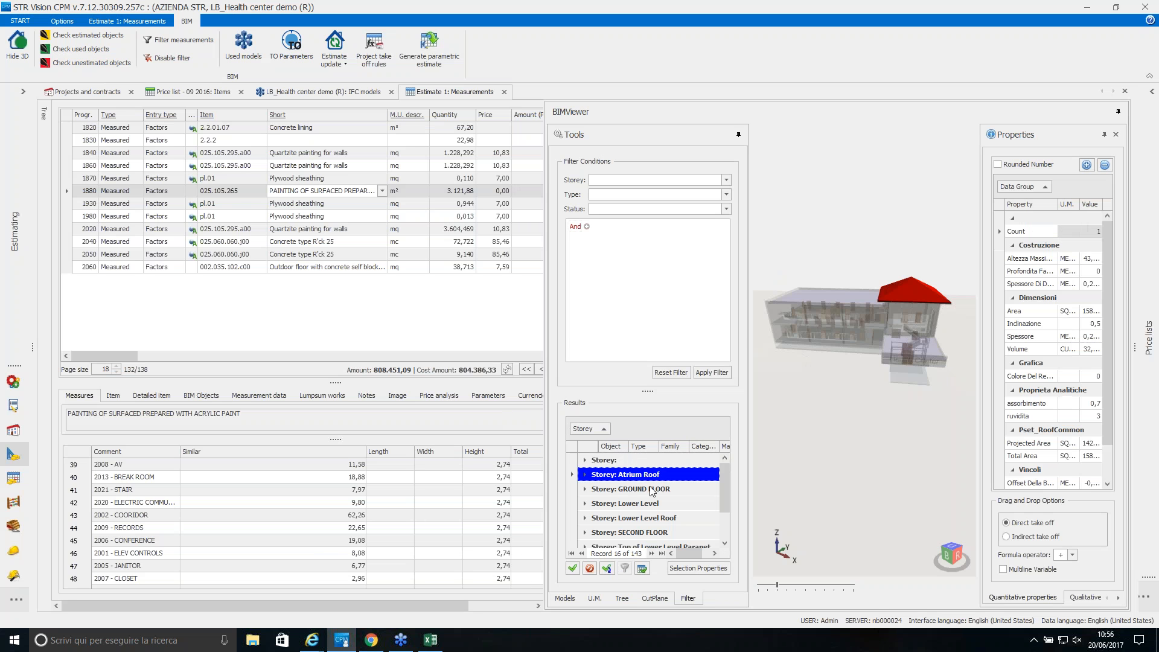
pyautogui.click(651, 490)
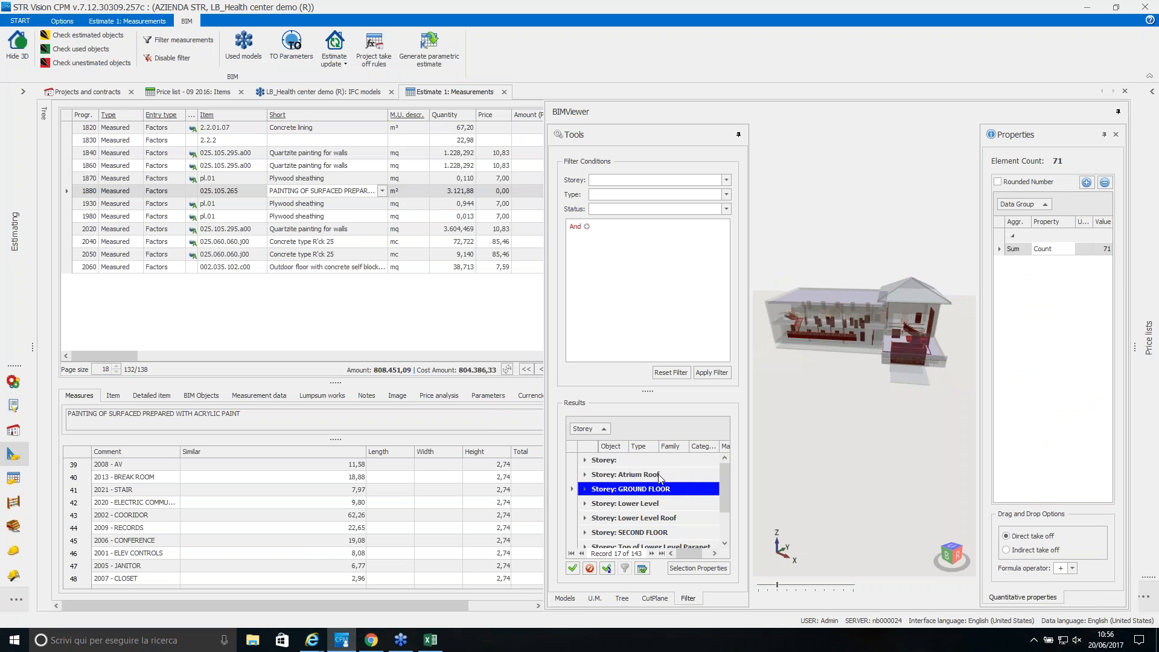
pyautogui.scroll(3, 830, 346)
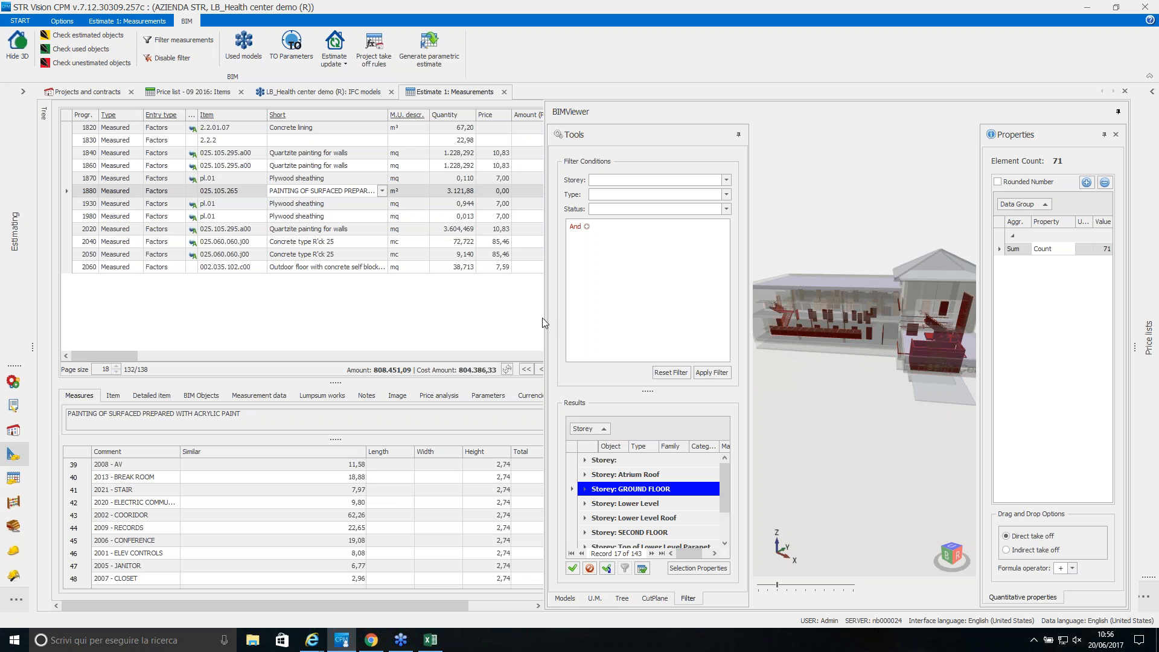
# Reset the object filter and filter the estimate measurements by the atrium roof selected in the 3D model.
pyautogui.moveTo(545, 317); pyautogui.dragTo(525, 317)
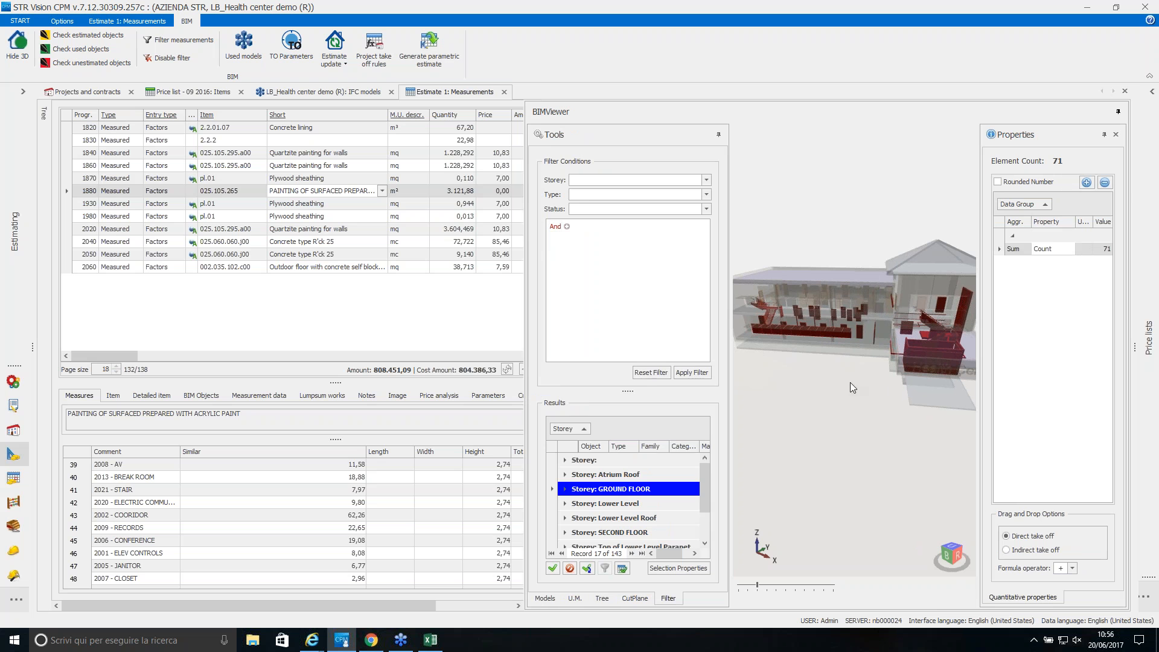
pyautogui.click(653, 373)
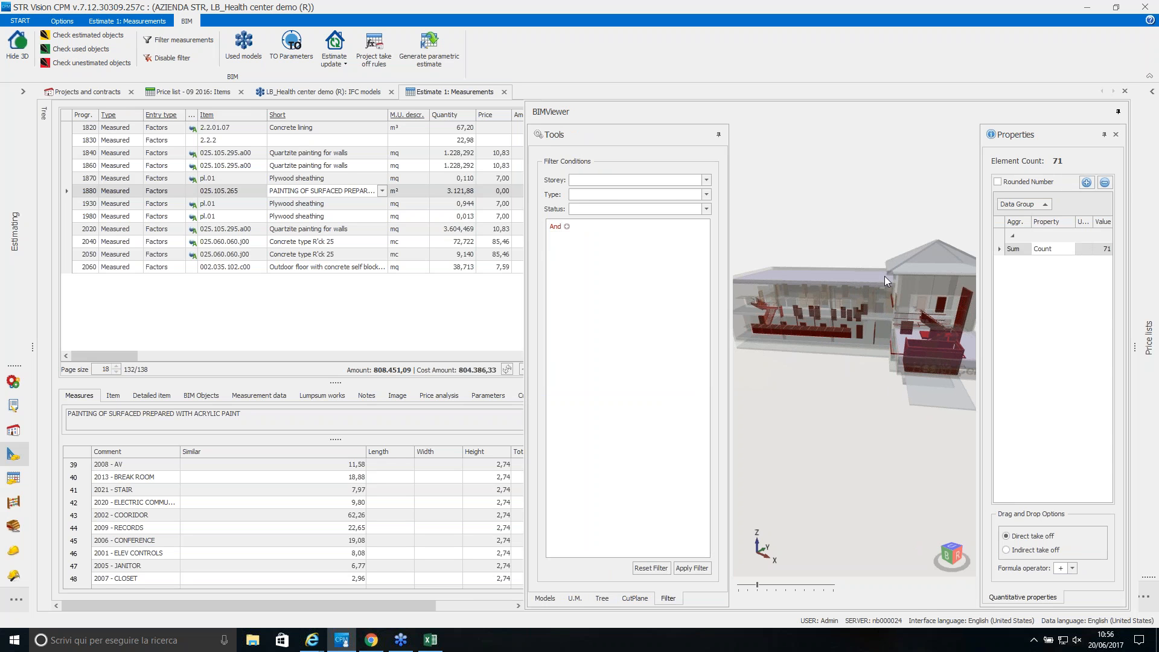
pyautogui.click(921, 263)
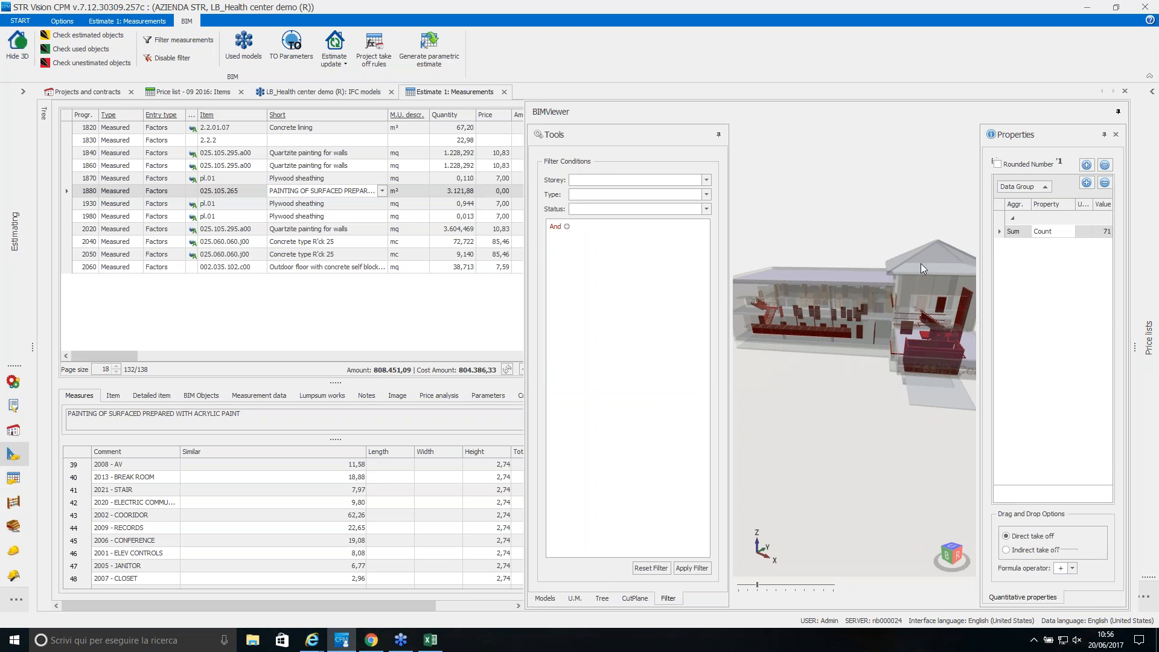
pyautogui.rightClick(952, 270)
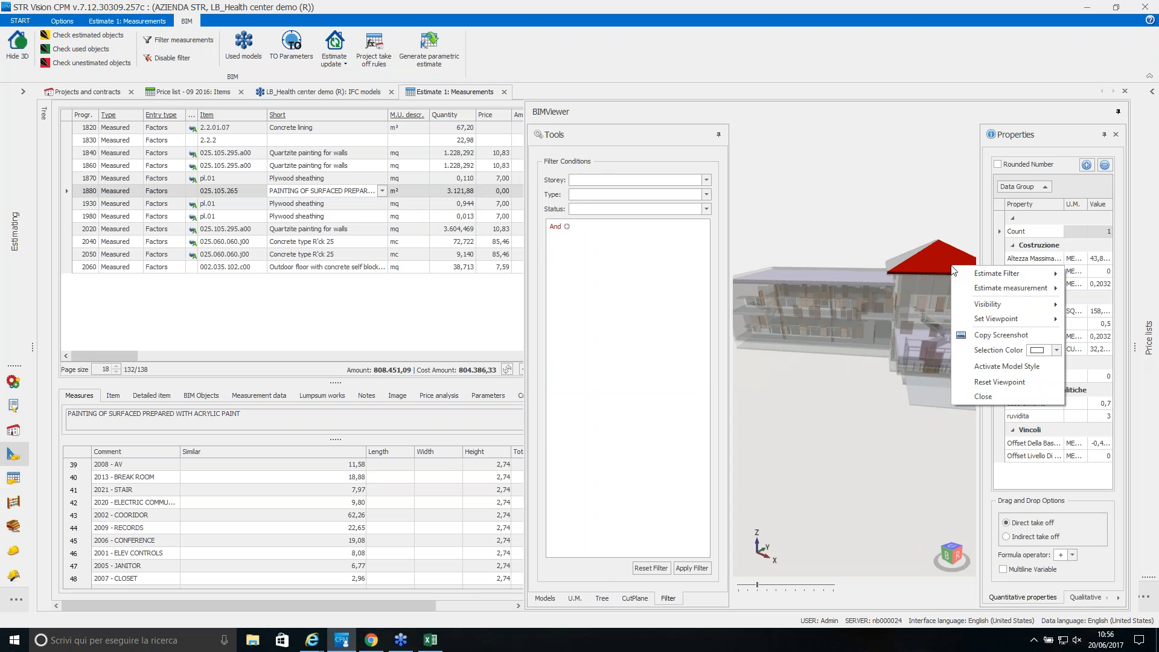
pyautogui.moveTo(968, 274)
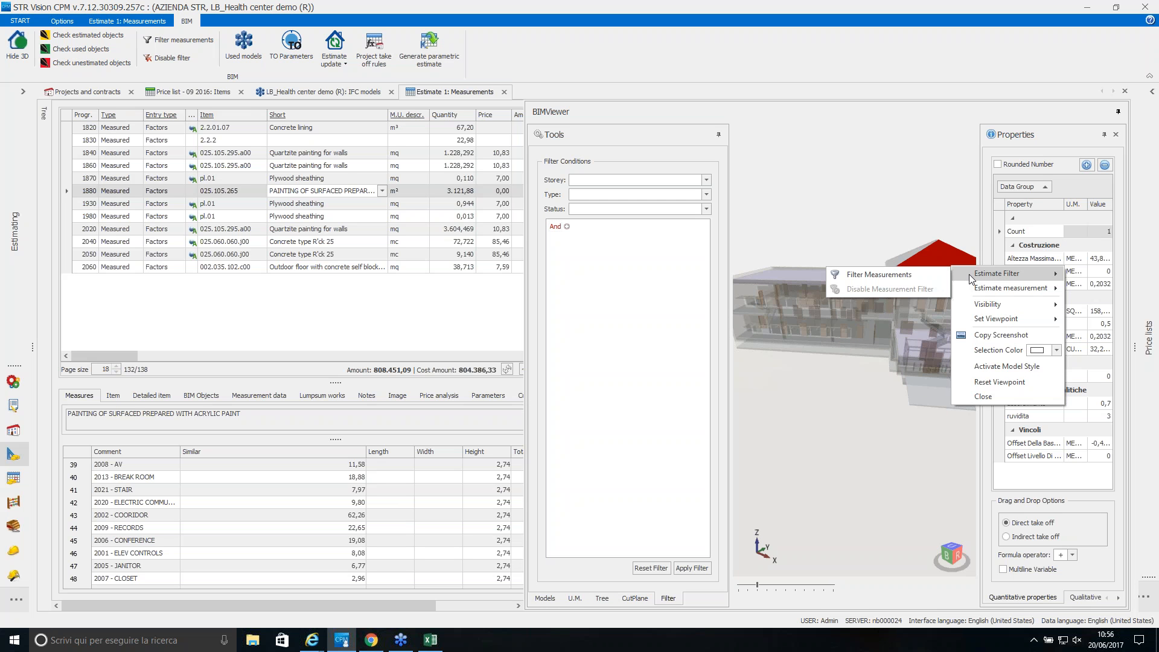
pyautogui.click(926, 271)
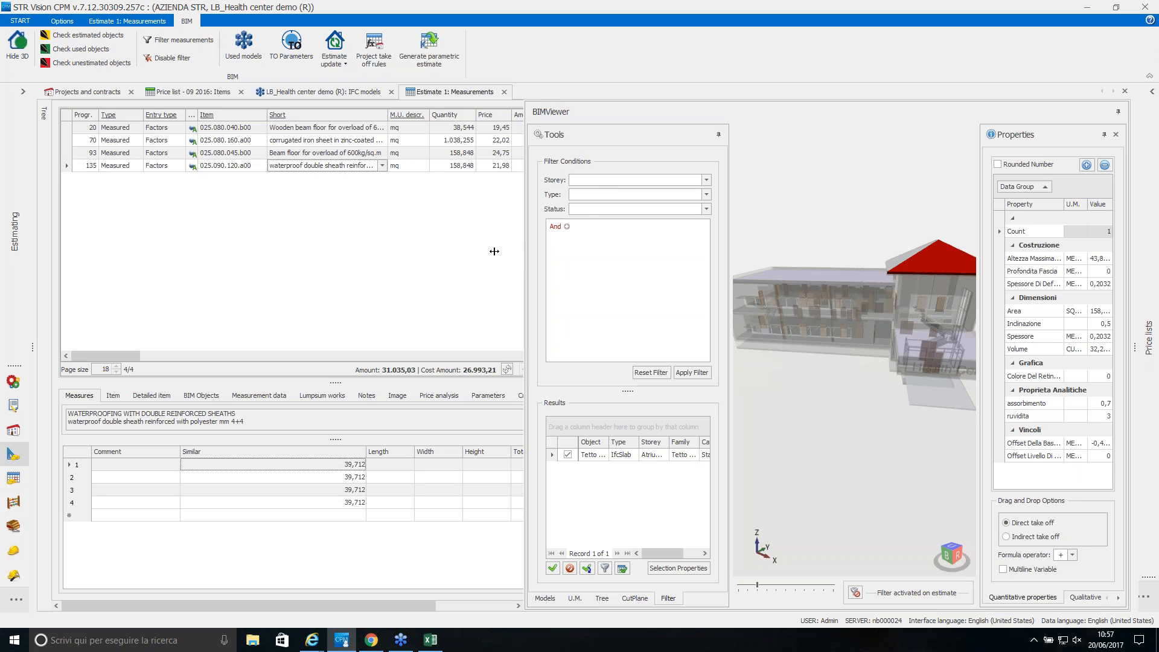
pyautogui.moveTo(494, 251); pyautogui.dragTo(494, 251)
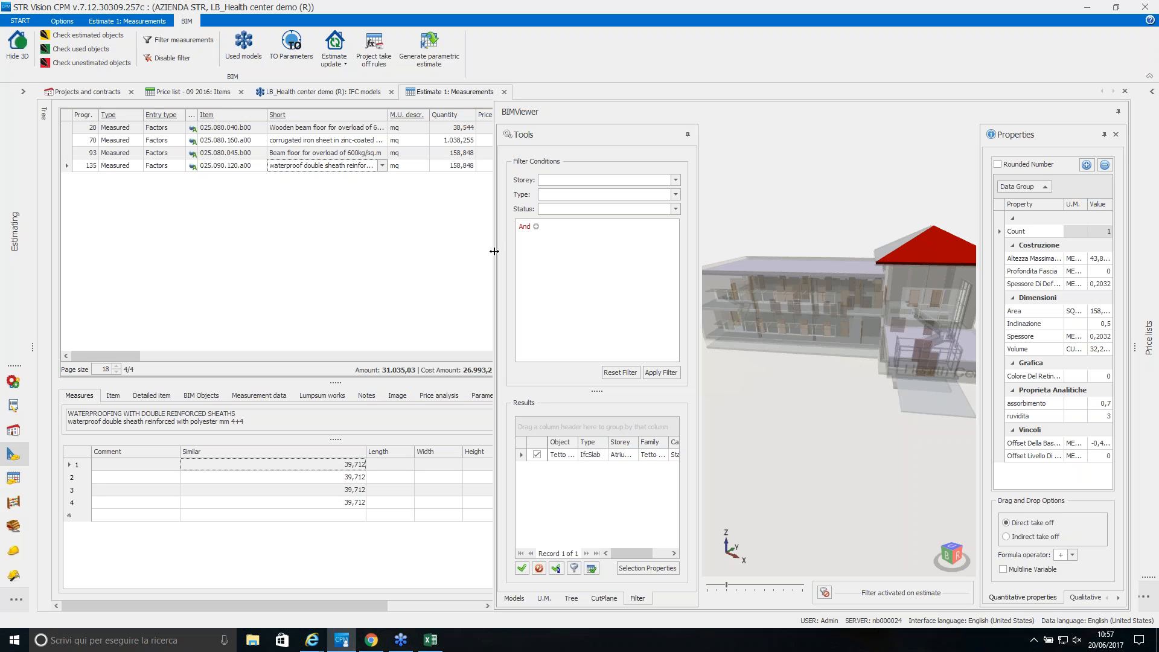
# Set LB_DEMO RC (A) Project as the current project in the projects and contracts list.
pyautogui.click(25, 92)
pyautogui.click(66, 430)
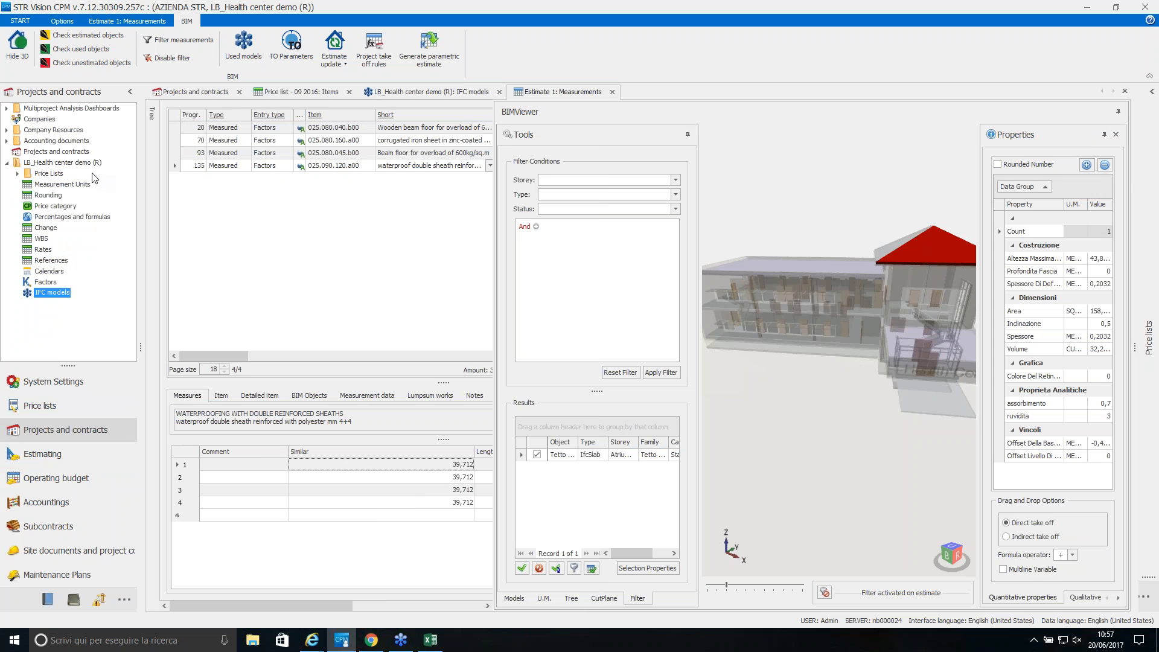
pyautogui.click(71, 153)
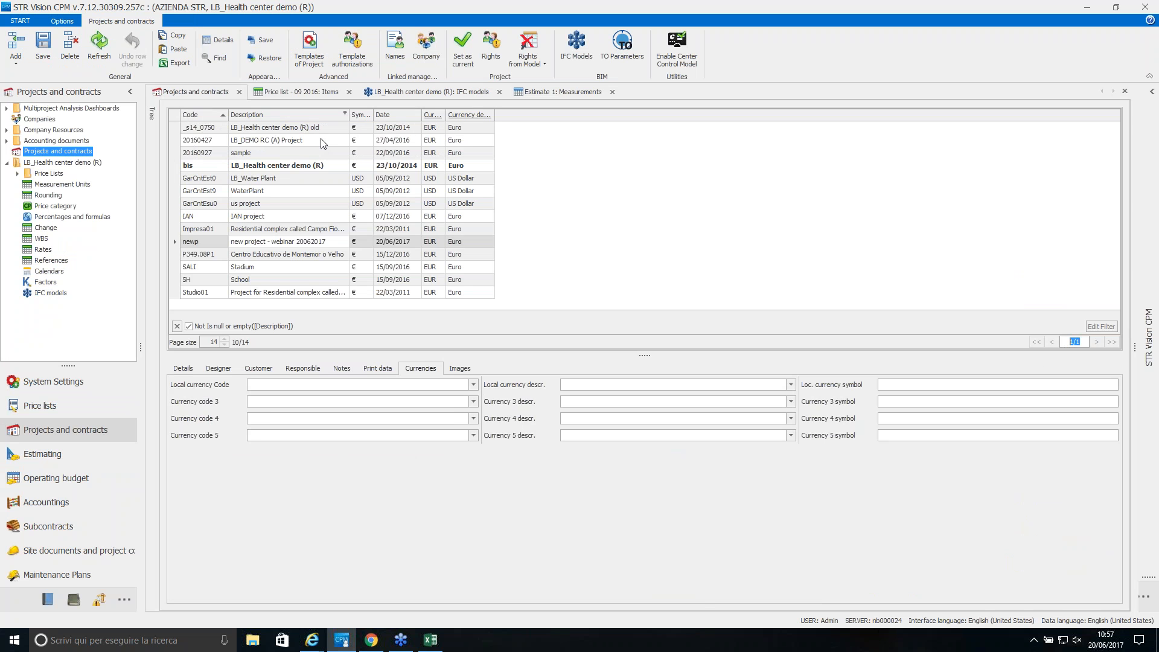
pyautogui.click(341, 141)
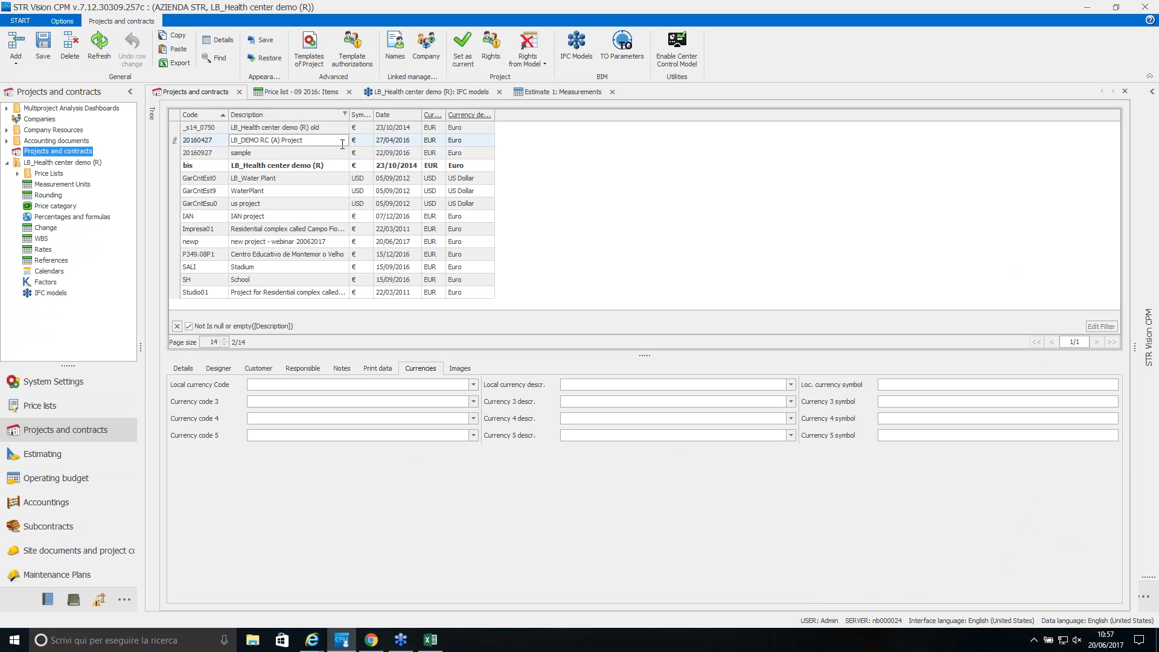
pyautogui.click(463, 62)
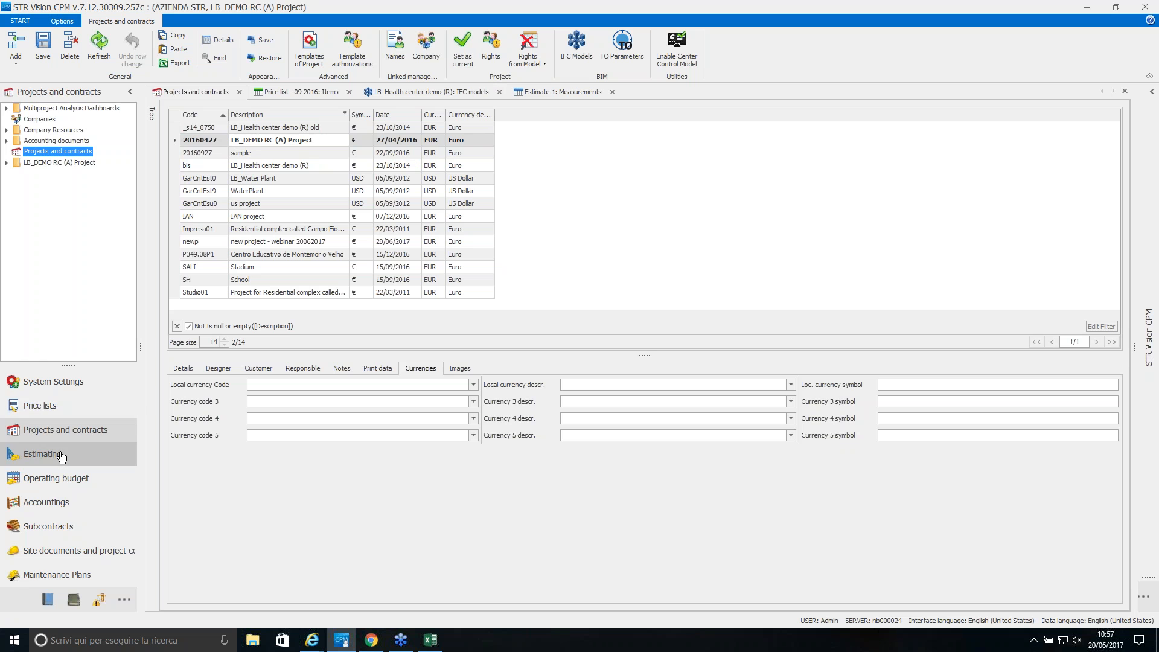
# Create an estimate from a model in the list of all estimates, with code 40 and description NEW ESTIMATE.
pyautogui.click(61, 457)
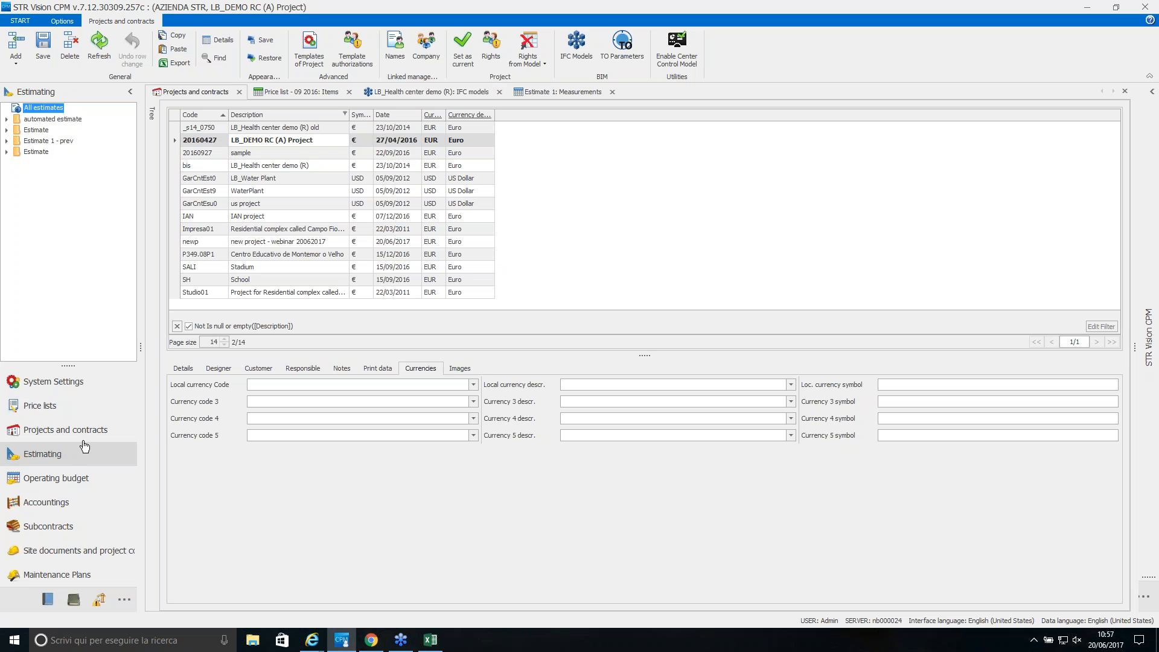
pyautogui.click(51, 108)
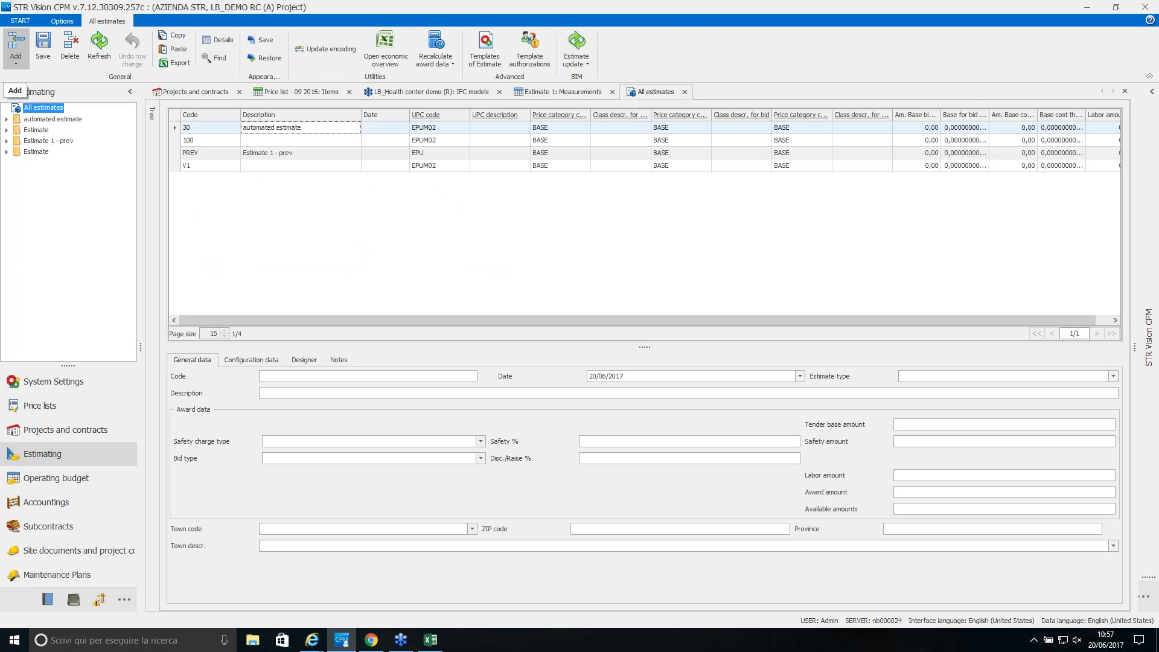
pyautogui.click(15, 46)
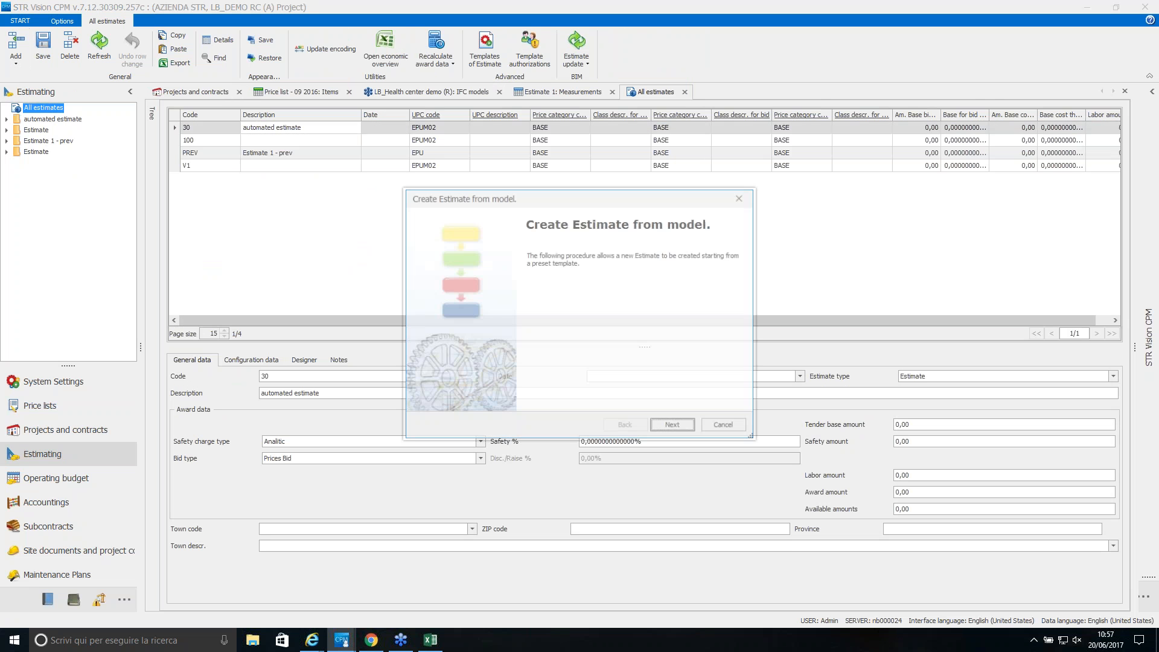
pyautogui.click(672, 426)
pyautogui.click(476, 270)
pyautogui.write('40')
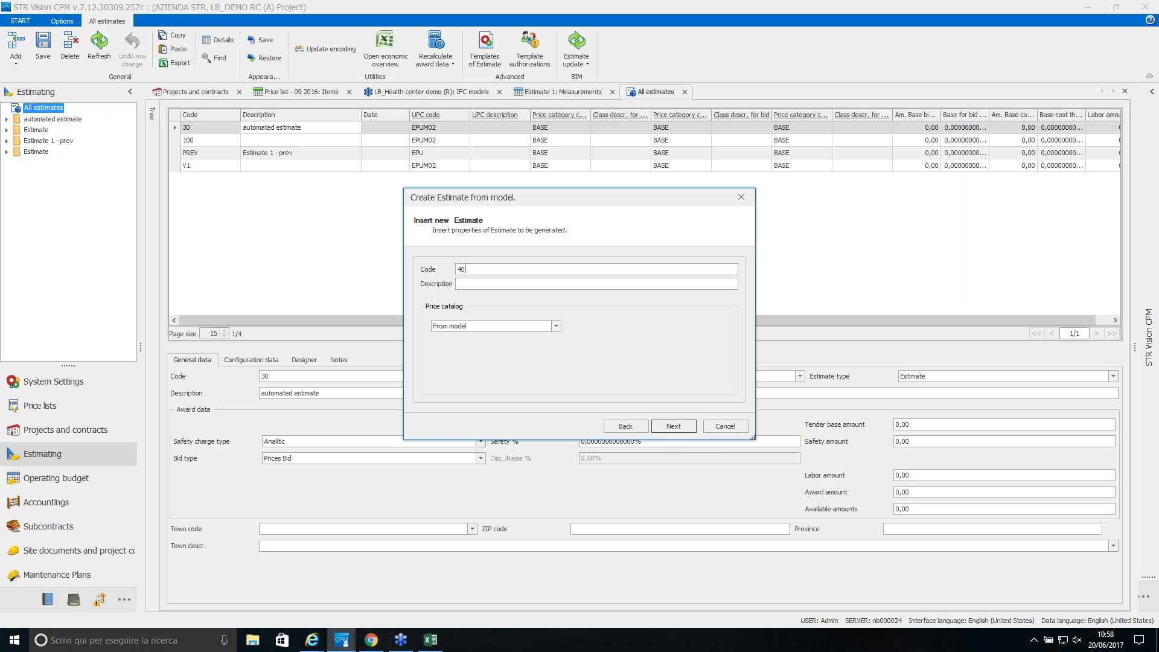
pyautogui.click(466, 283)
pyautogui.write('NEW ESTIMATE')
pyautogui.click(669, 425)
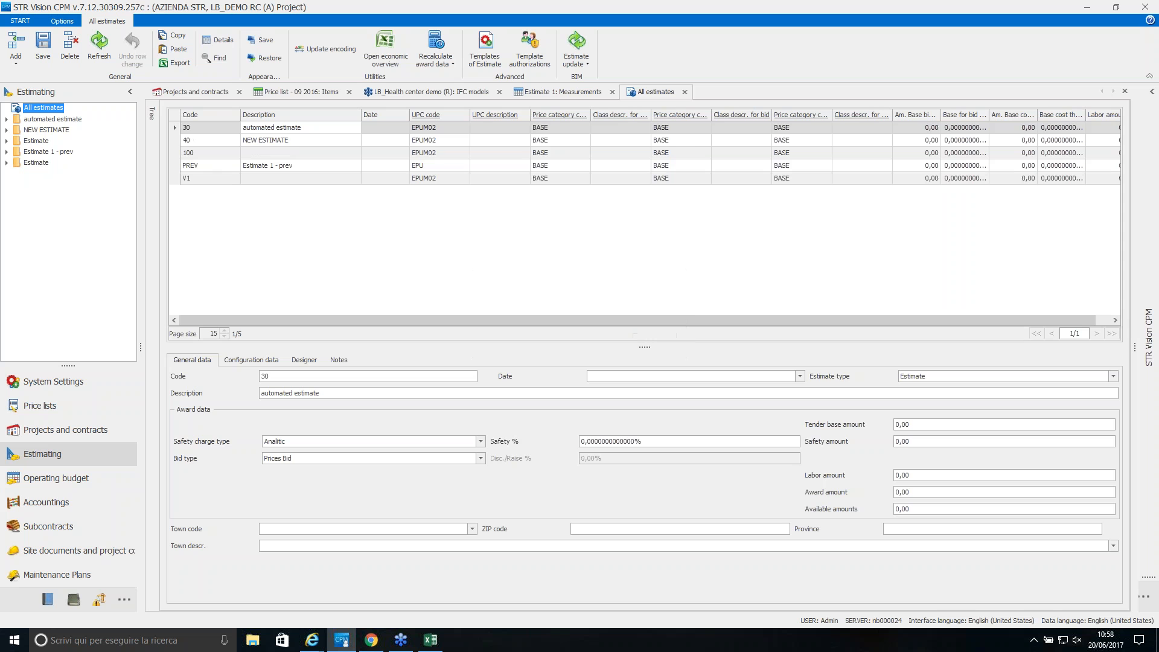
# Open the measurements of NEW ESTIMATE and display the 3D BIM viewer beside them.
pyautogui.click(8, 130)
pyautogui.click(40, 140)
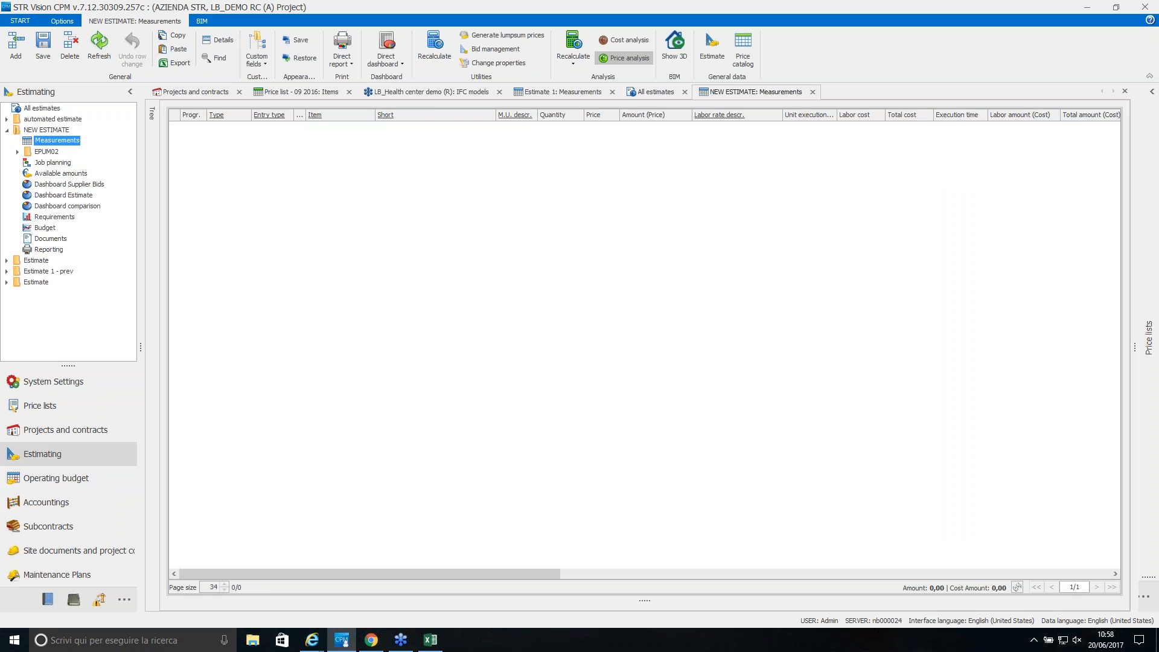
pyautogui.click(131, 93)
pyautogui.click(202, 21)
pyautogui.click(11, 48)
# Load the structure model with code 10 in the BIM viewer and widen the viewer area.
pyautogui.click(1009, 174)
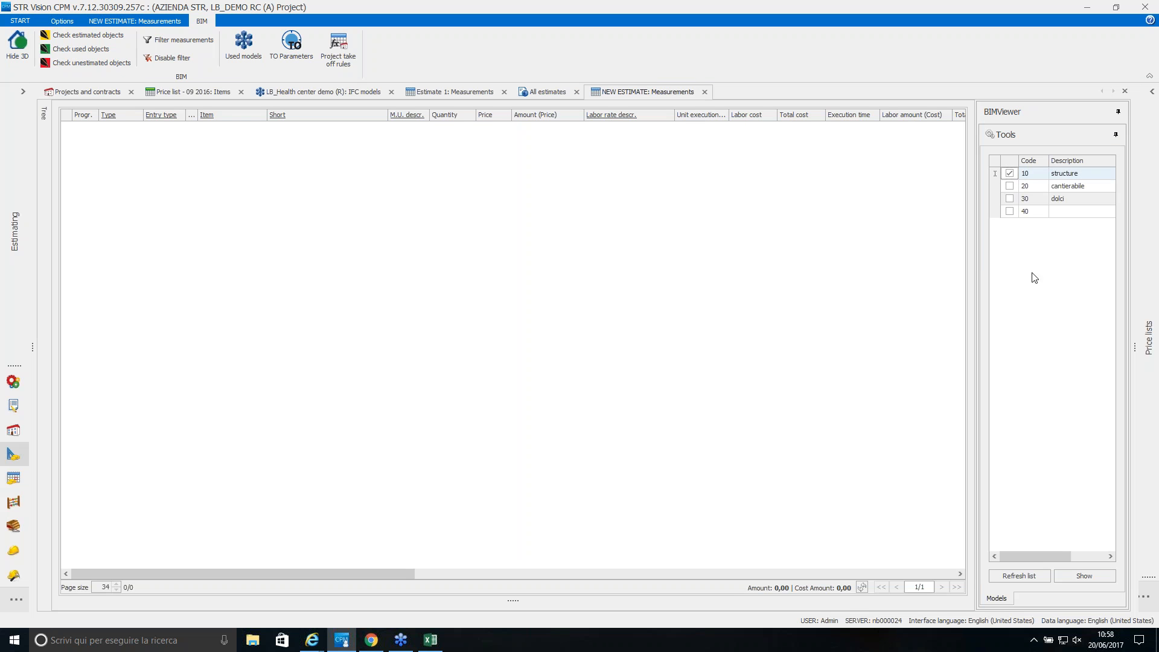
pyautogui.click(1086, 576)
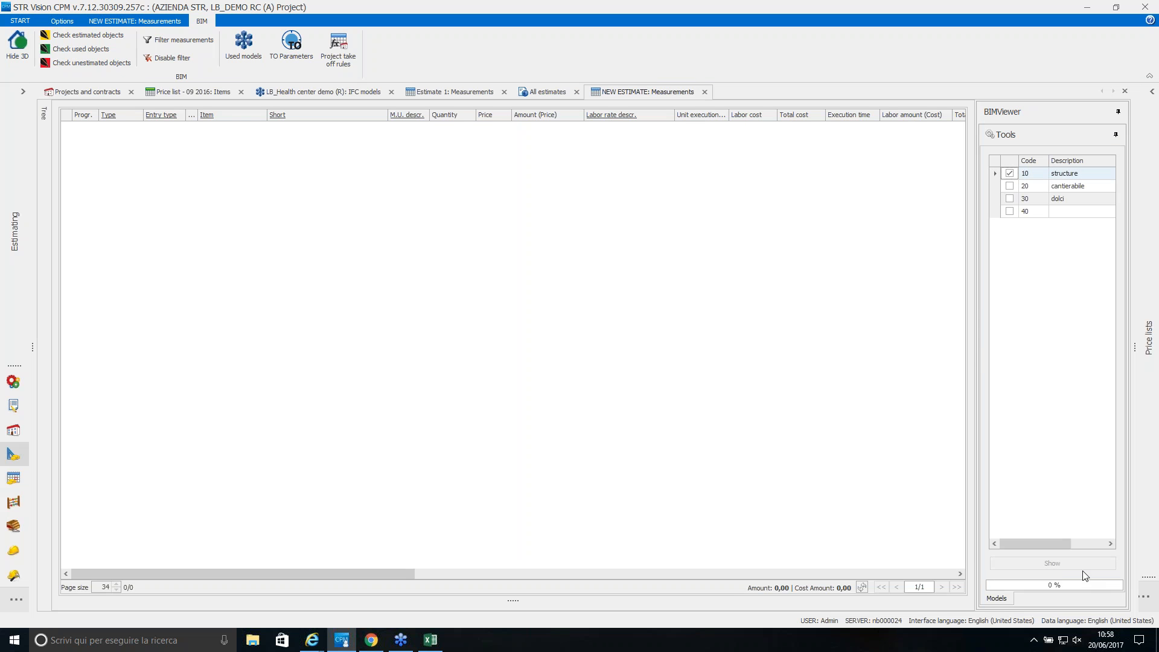
pyautogui.moveTo(957, 396); pyautogui.dragTo(669, 412)
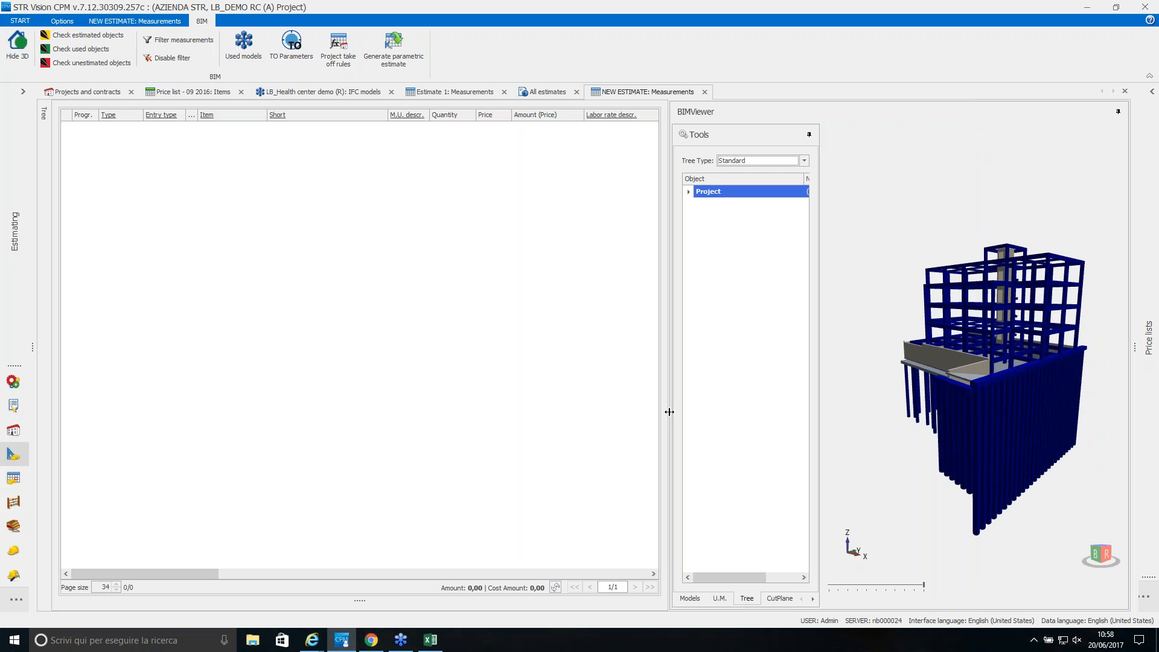
pyautogui.moveTo(946, 373)
pyautogui.mouseDown()
pyautogui.moveTo(1032, 383)
pyautogui.moveTo(1006, 400)
pyautogui.moveTo(816, 364)
pyautogui.moveTo(1012, 368)
pyautogui.moveTo(965, 413)
pyautogui.mouseUp()
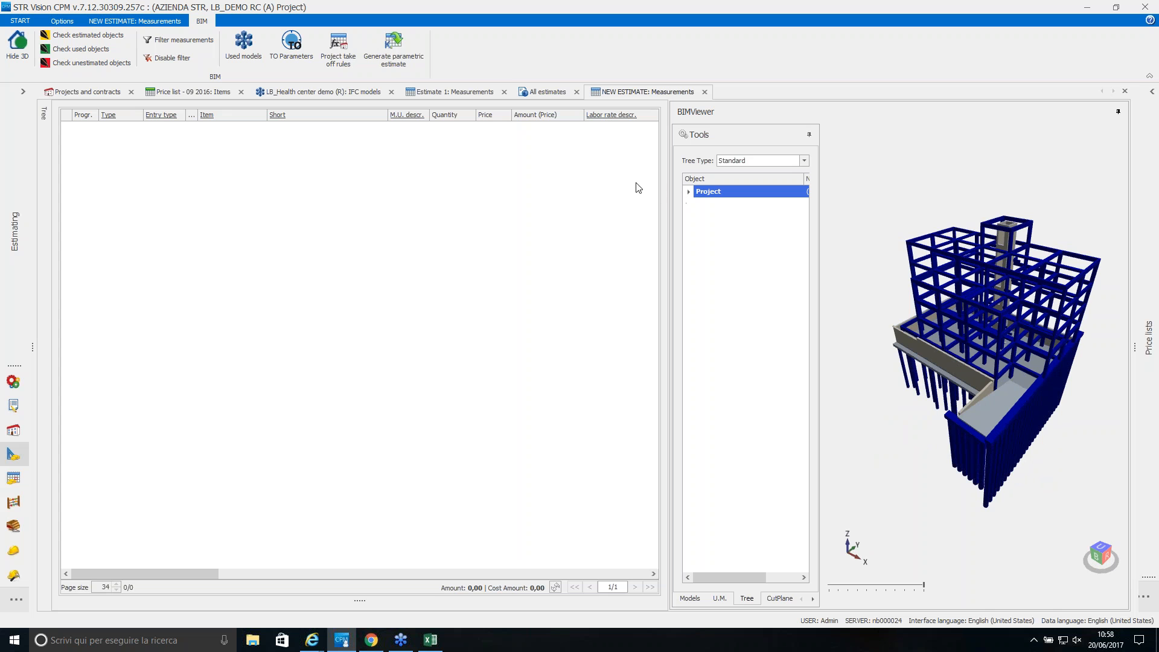
# Start generating a parametric estimate from the model, using A Rules catalog 2 as the takeoff rule catalog.
pyautogui.click(397, 64)
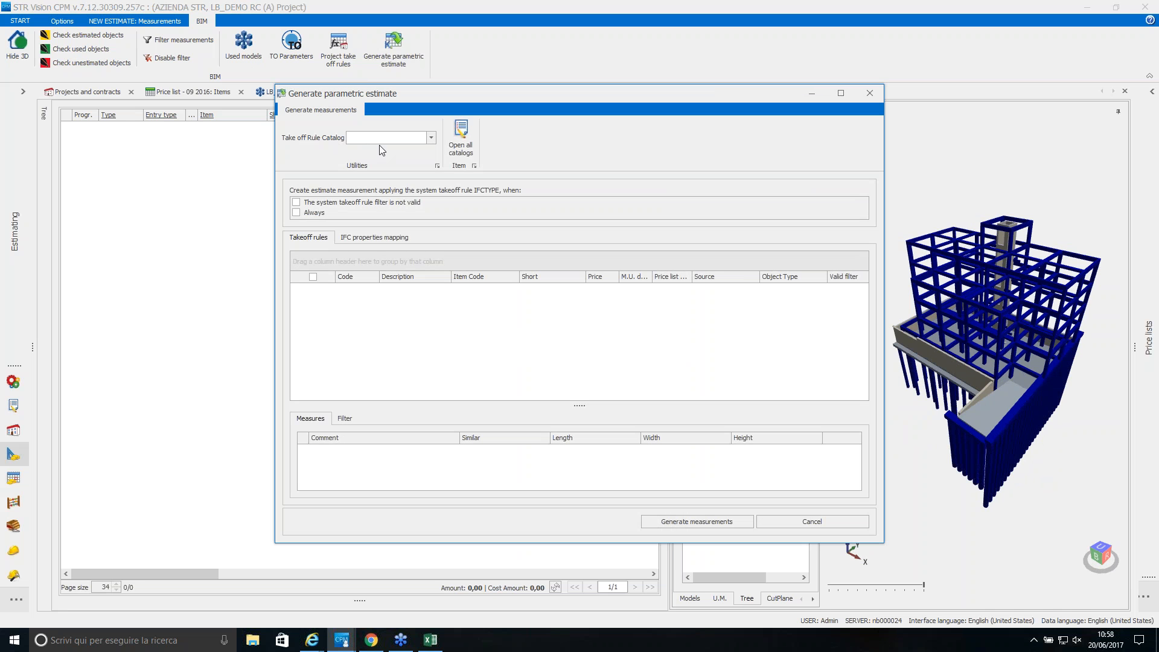
pyautogui.click(431, 139)
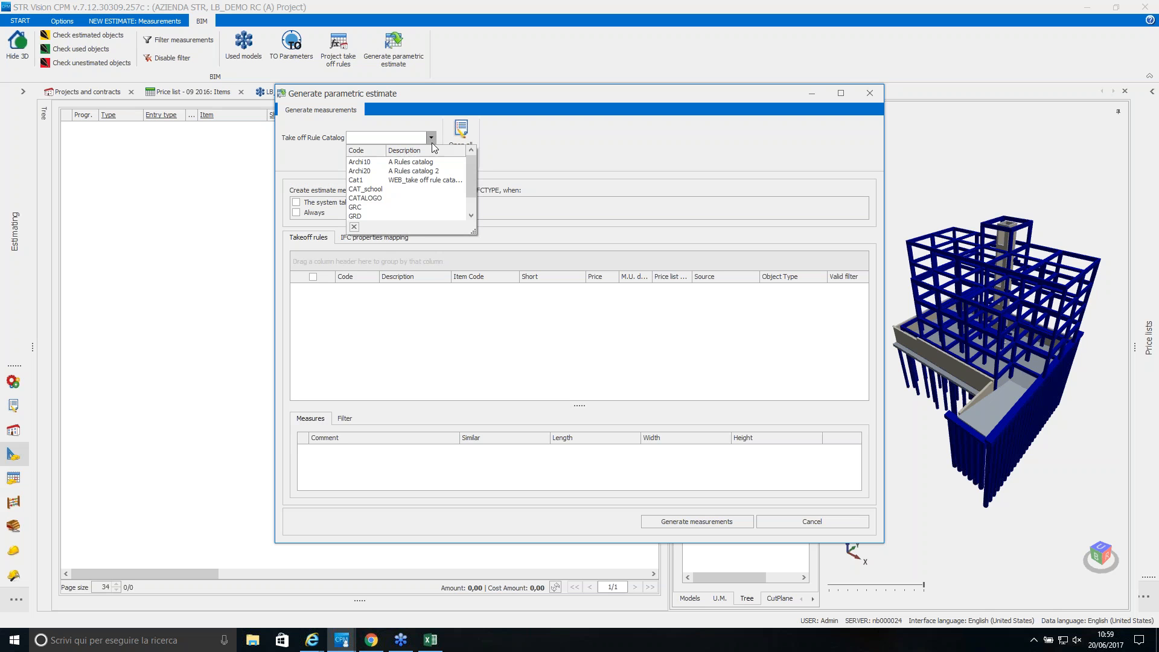
pyautogui.click(434, 173)
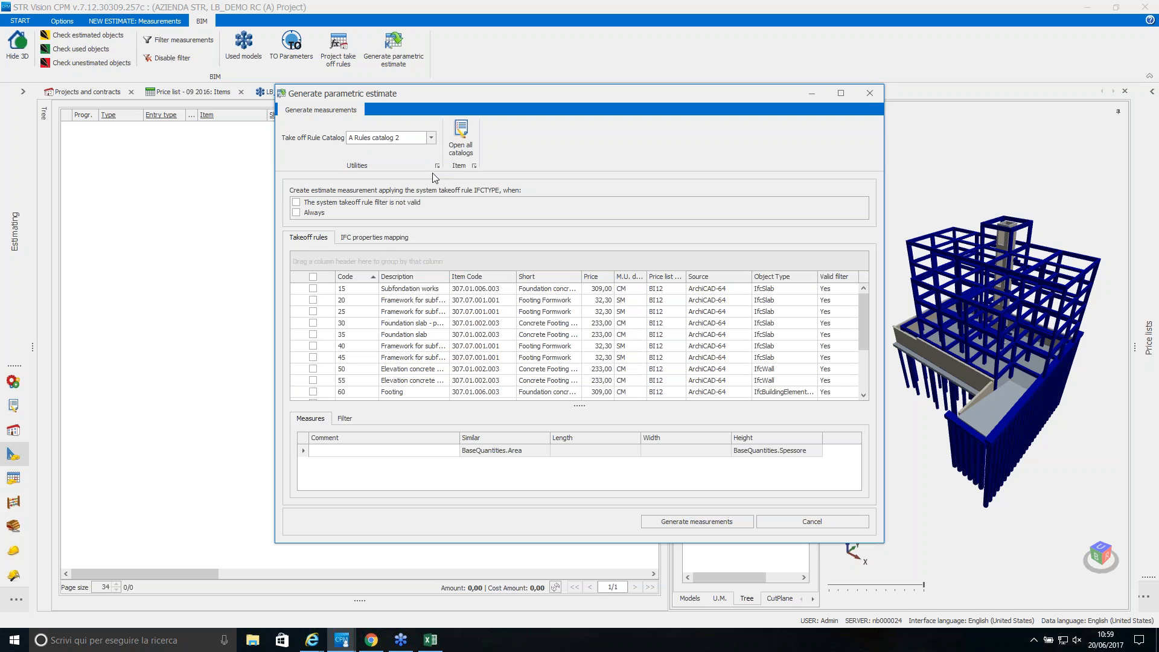
# Select all takeoff rules in the catalog except rule 120.
pyautogui.moveTo(866, 323)
pyautogui.mouseDown()
pyautogui.moveTo(864, 361)
pyautogui.moveTo(863, 311)
pyautogui.mouseUp()
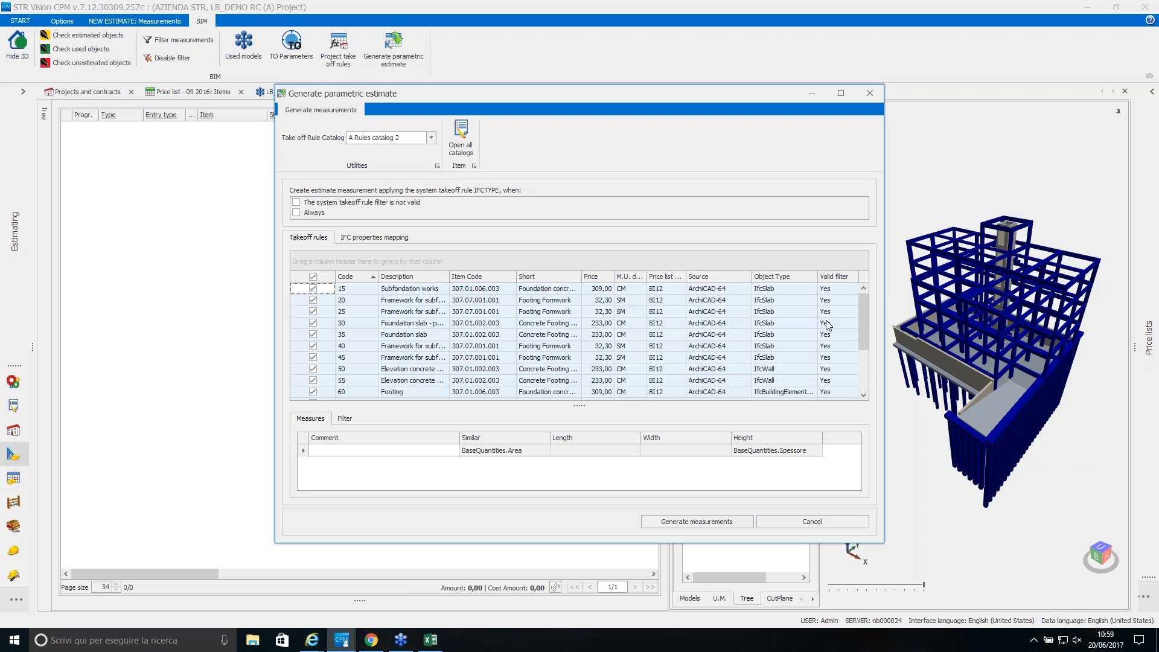
pyautogui.moveTo(864, 324); pyautogui.dragTo(860, 358)
pyautogui.click(313, 346)
pyautogui.click(312, 323)
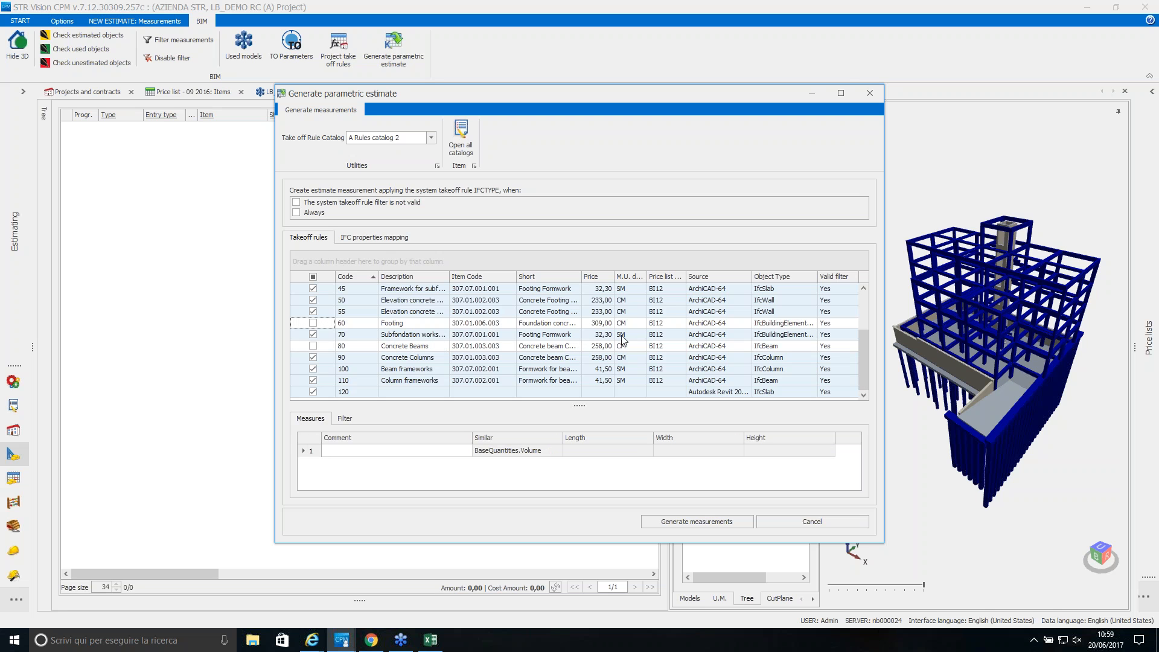
pyautogui.click(313, 323)
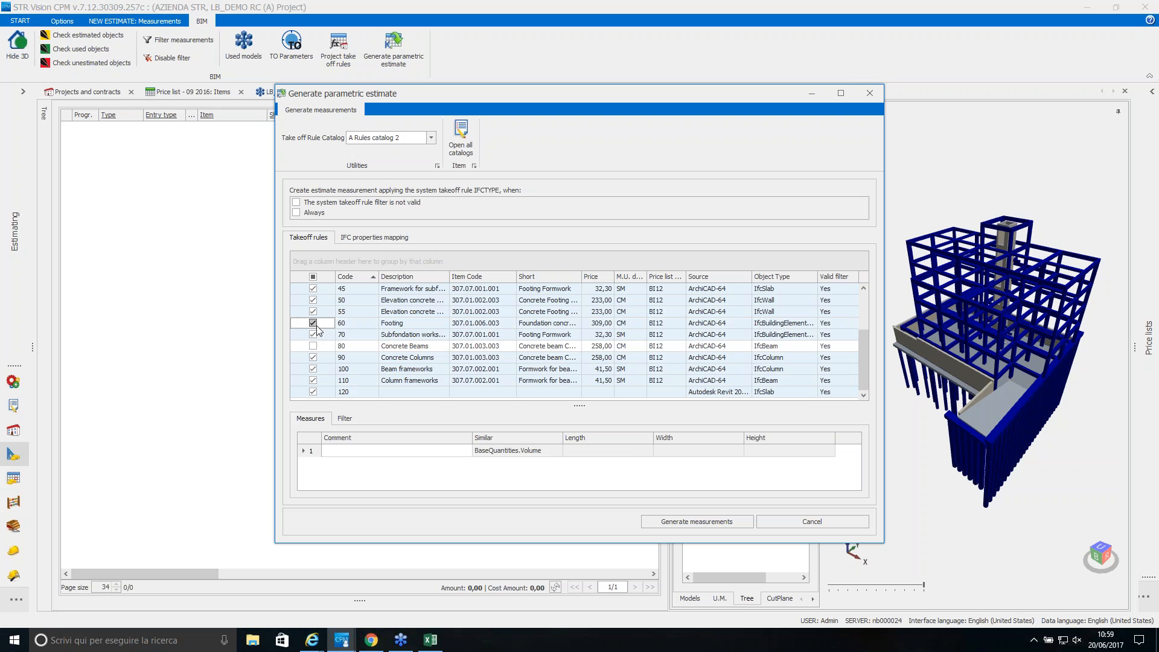
pyautogui.click(313, 345)
pyautogui.click(313, 392)
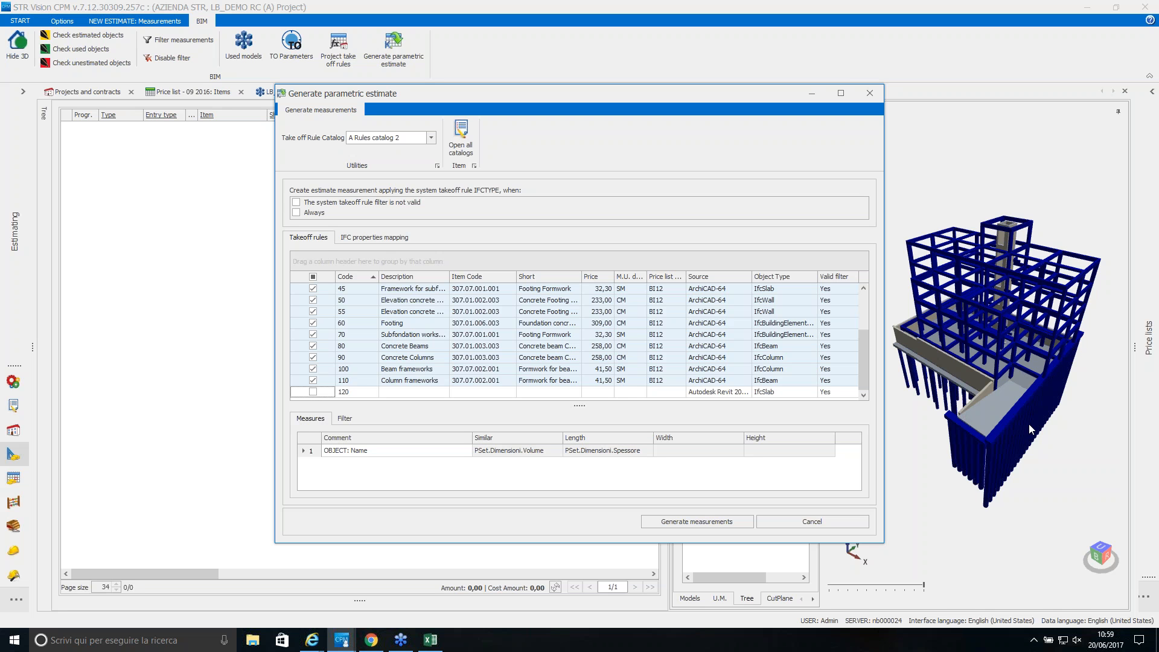
# Map the IFC property Storey from the Identification group to the WBS custom field.
pyautogui.click(399, 239)
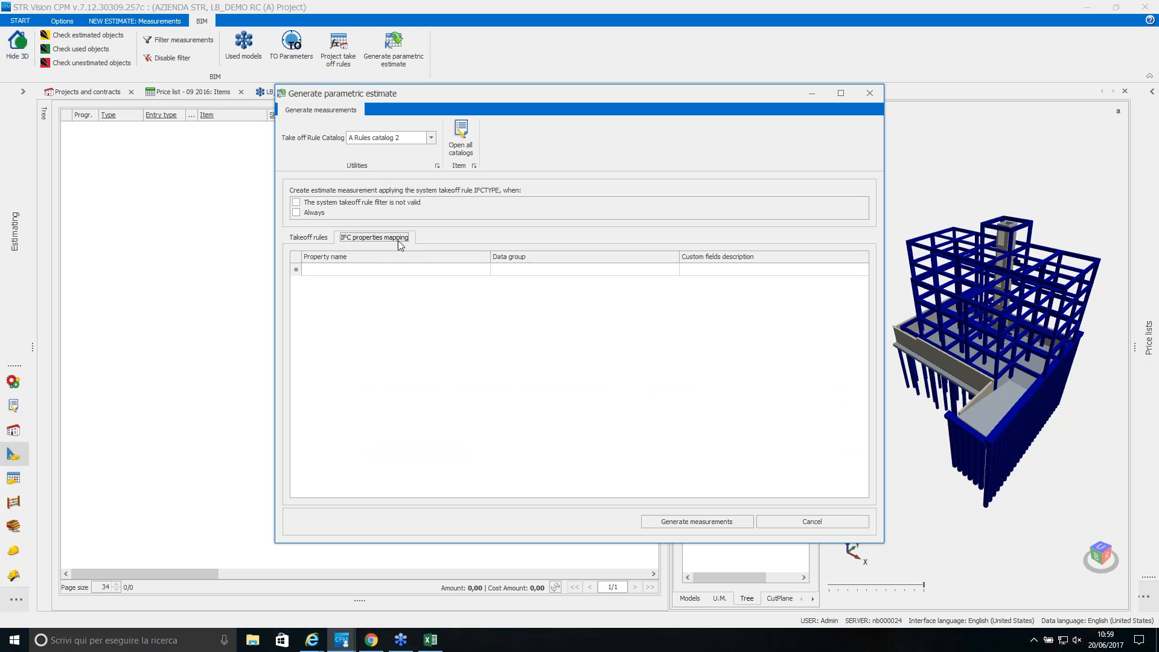
pyautogui.click(470, 270)
pyautogui.click(482, 269)
pyautogui.write('STORE')
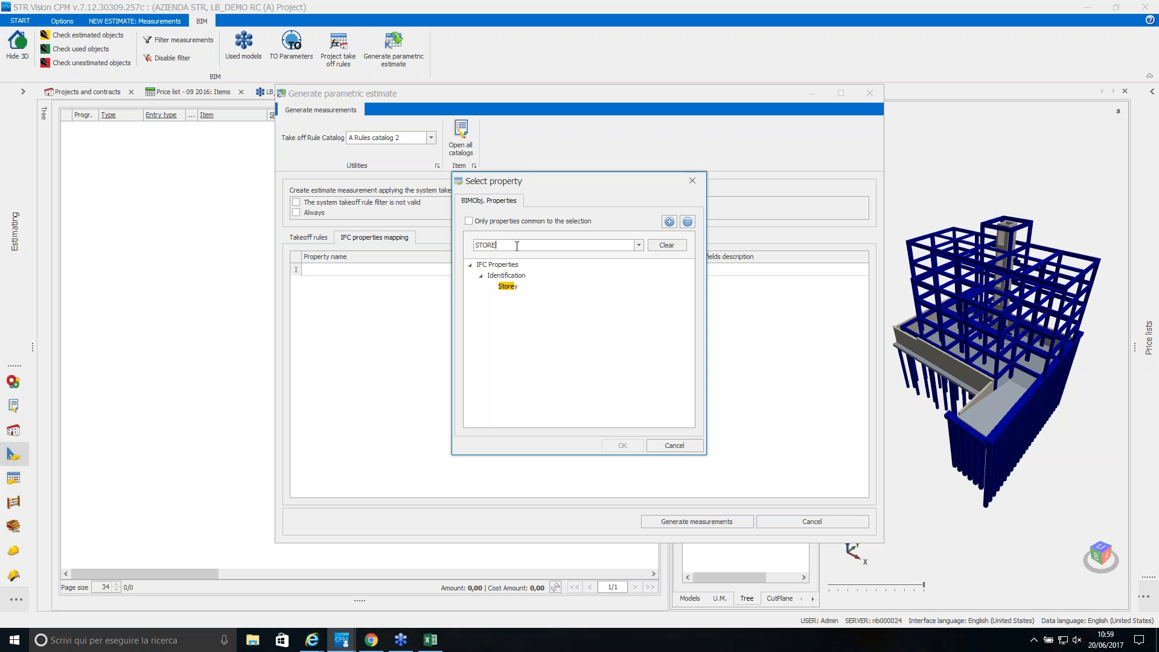
pyautogui.click(511, 287)
pyautogui.doubleClick(511, 288)
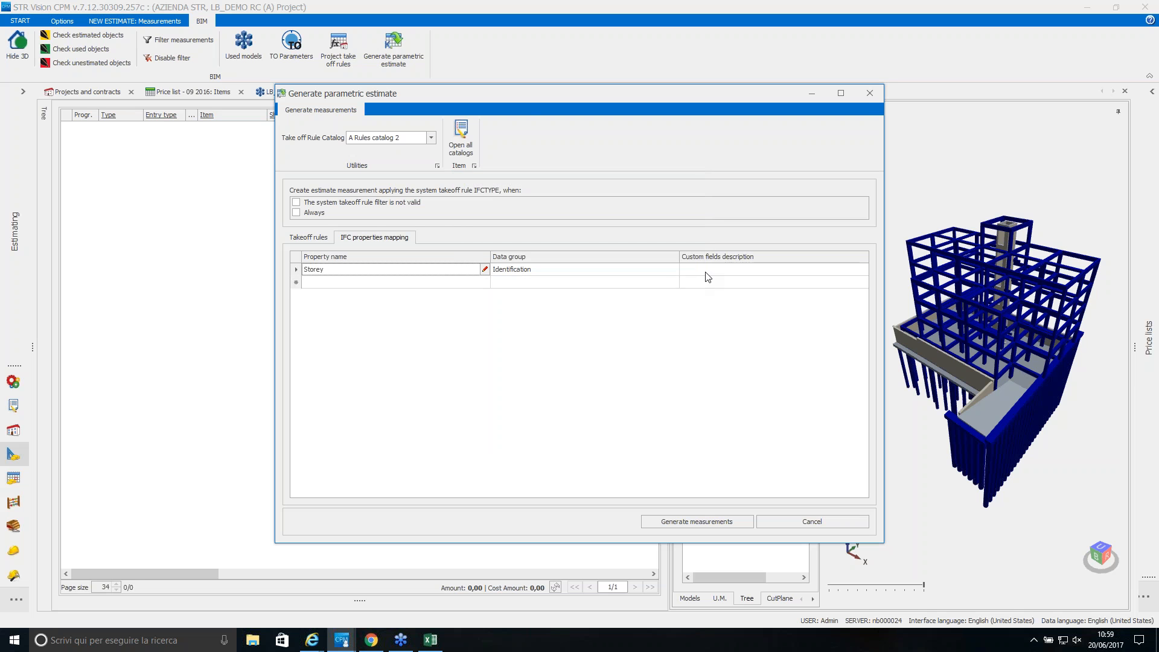
pyautogui.click(754, 269)
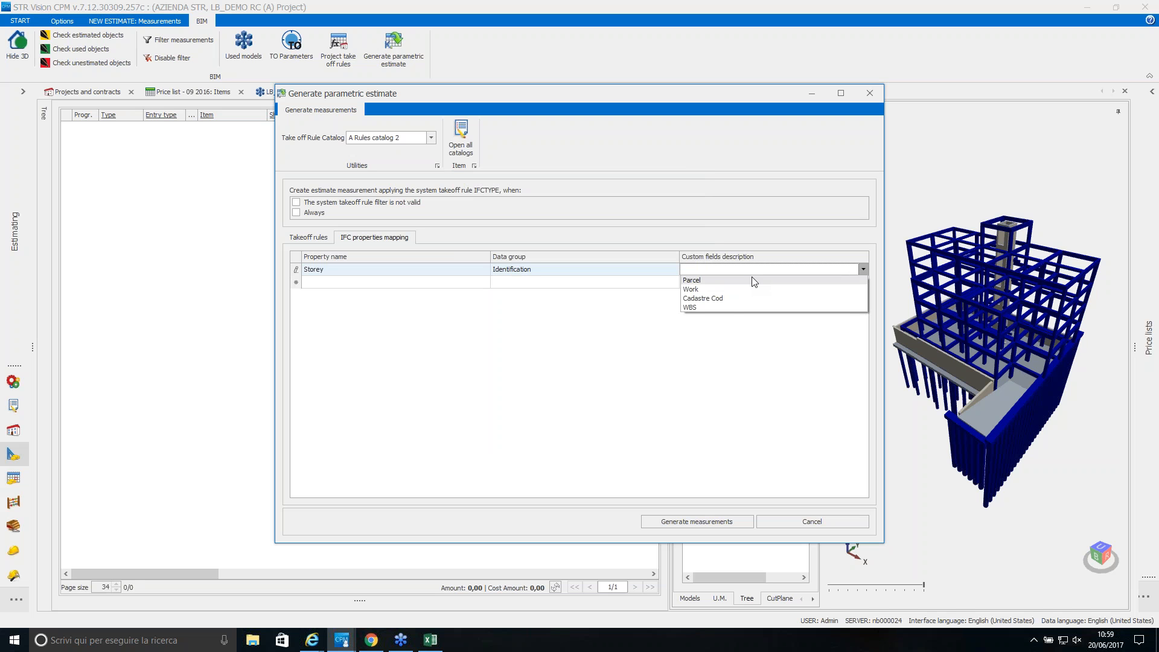
pyautogui.click(732, 307)
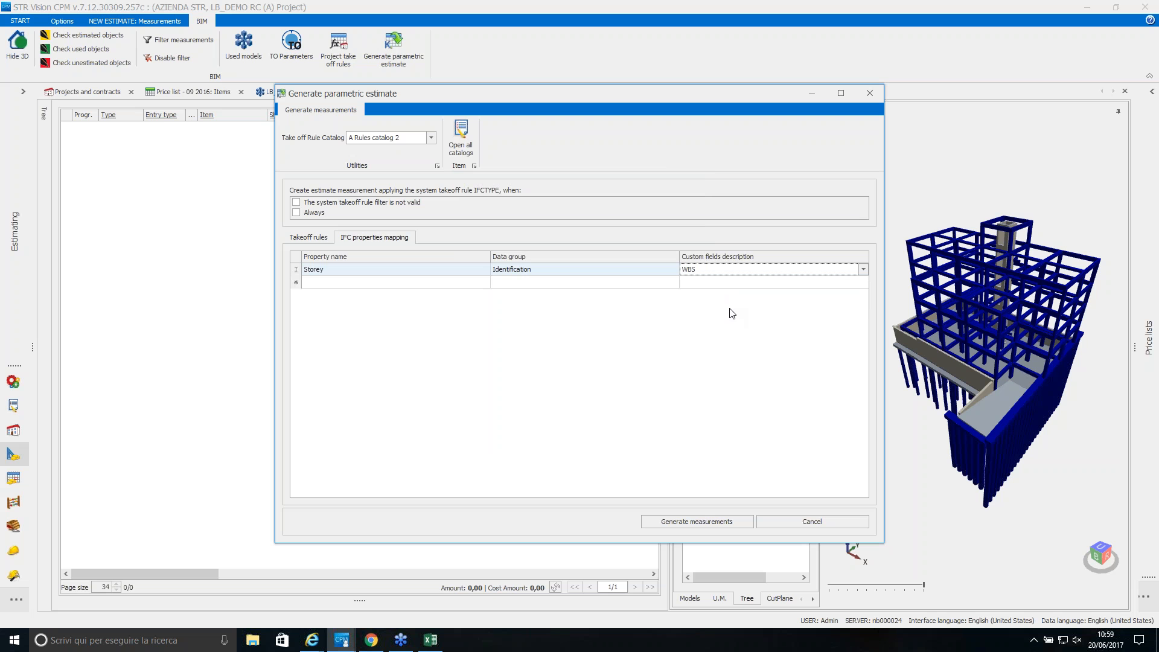
# Review the filters of takeoff rules 45 and 50, and generate the measurements.
pyautogui.click(326, 238)
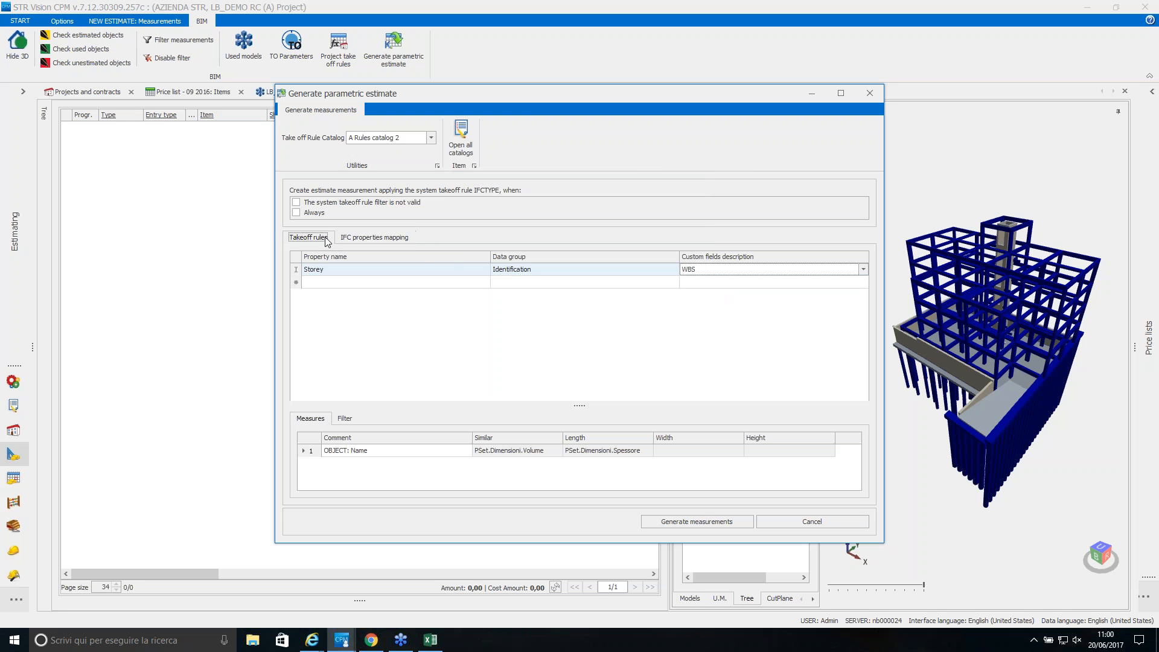
pyautogui.click(440, 288)
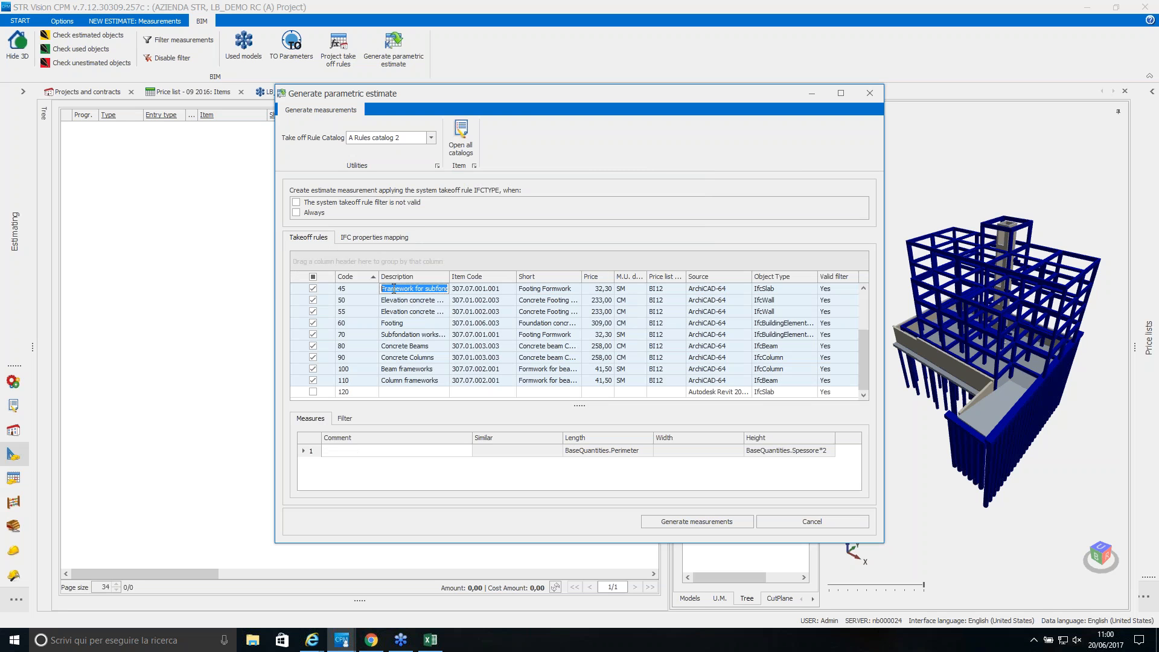
pyautogui.click(344, 417)
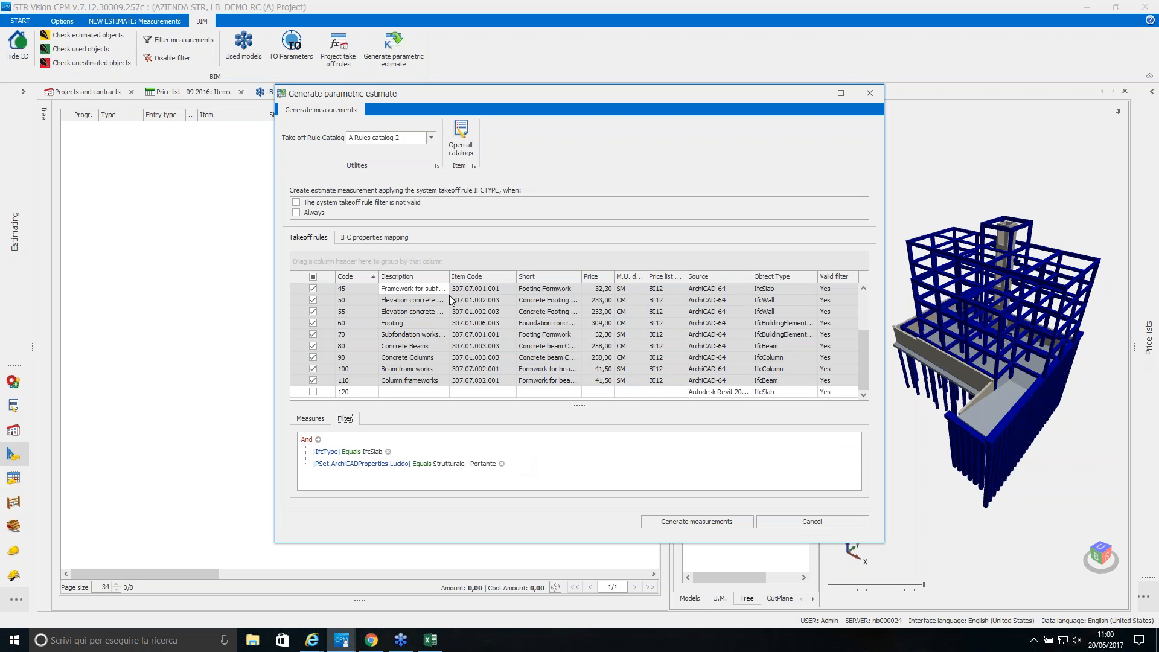
pyautogui.click(419, 301)
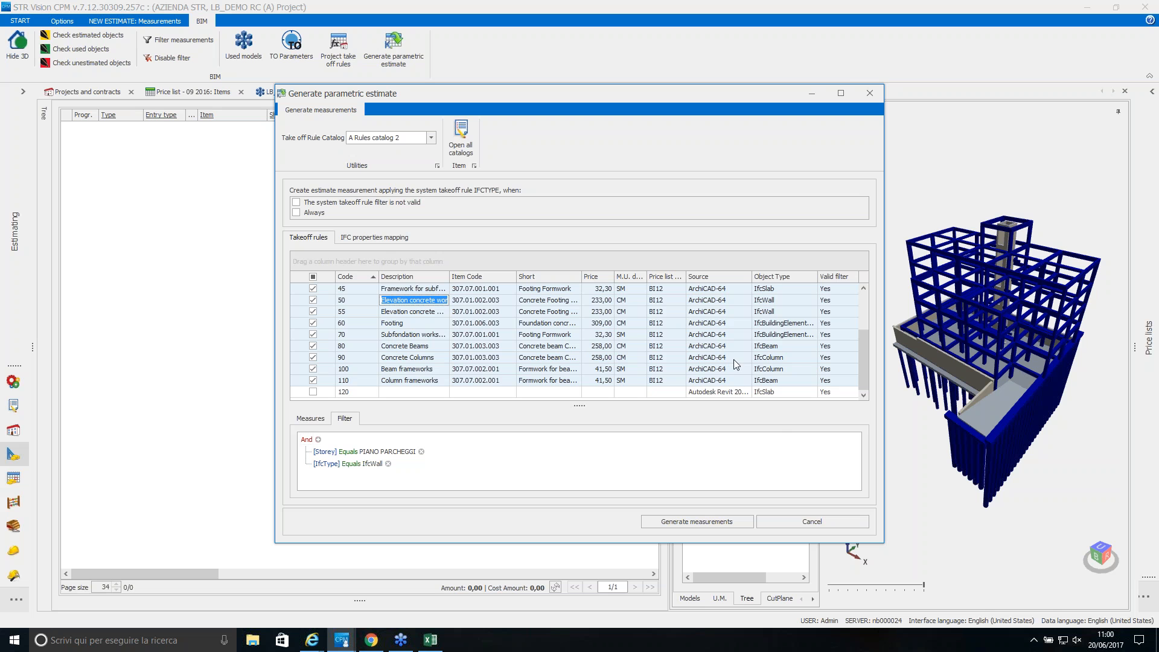
pyautogui.click(730, 522)
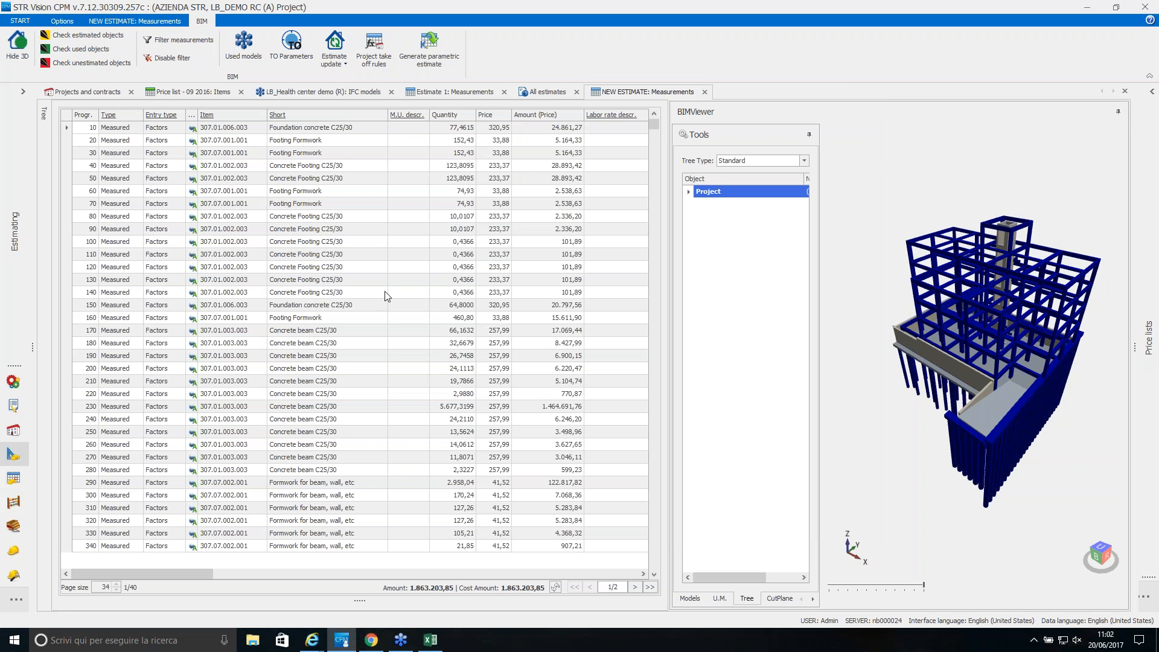
# Make WBS Descr. the first column of the measurements grid and narrow it.
pyautogui.click(73, 217)
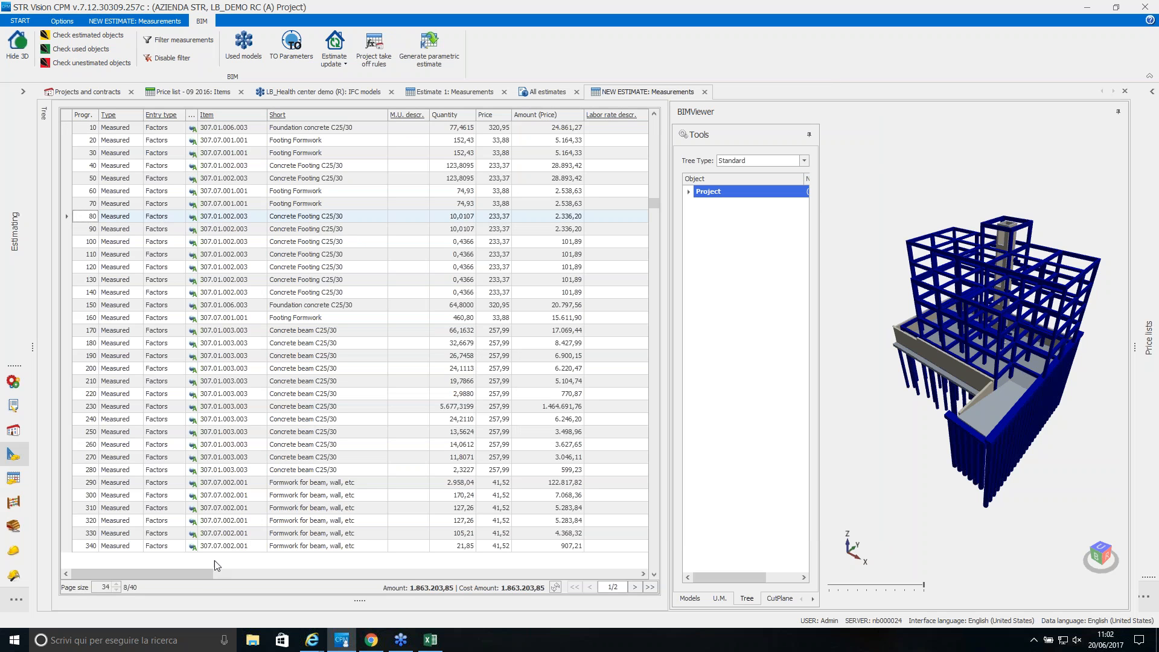
pyautogui.moveTo(423, 575); pyautogui.dragTo(594, 574)
pyautogui.moveTo(670, 285); pyautogui.dragTo(870, 310)
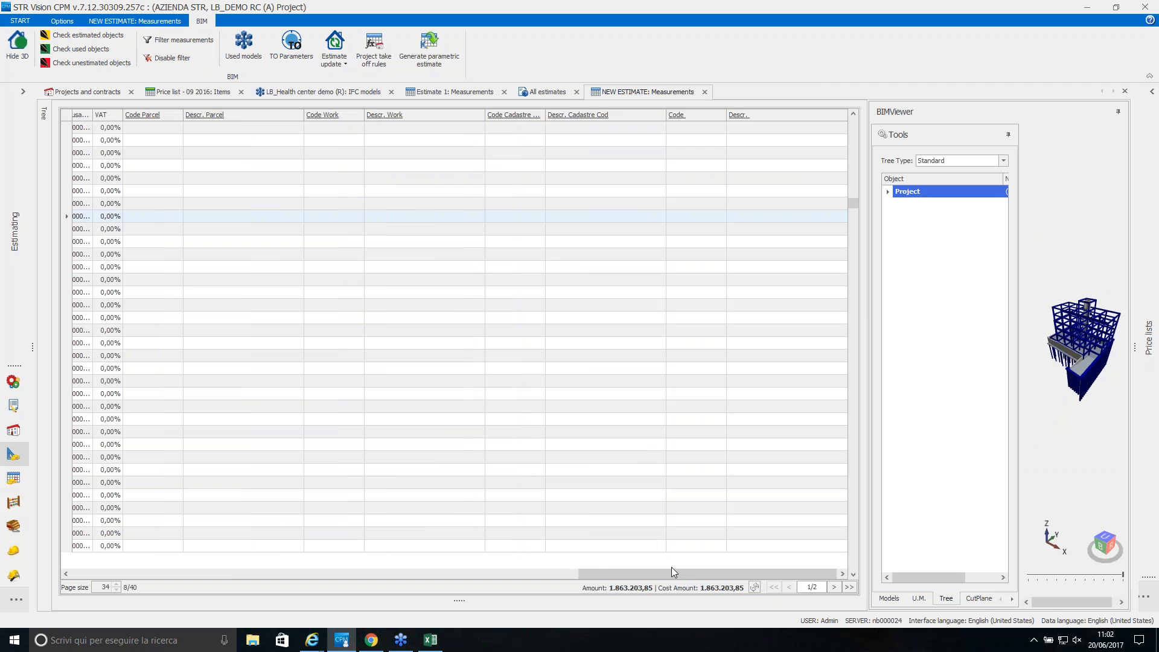
pyautogui.moveTo(653, 573); pyautogui.dragTo(521, 578)
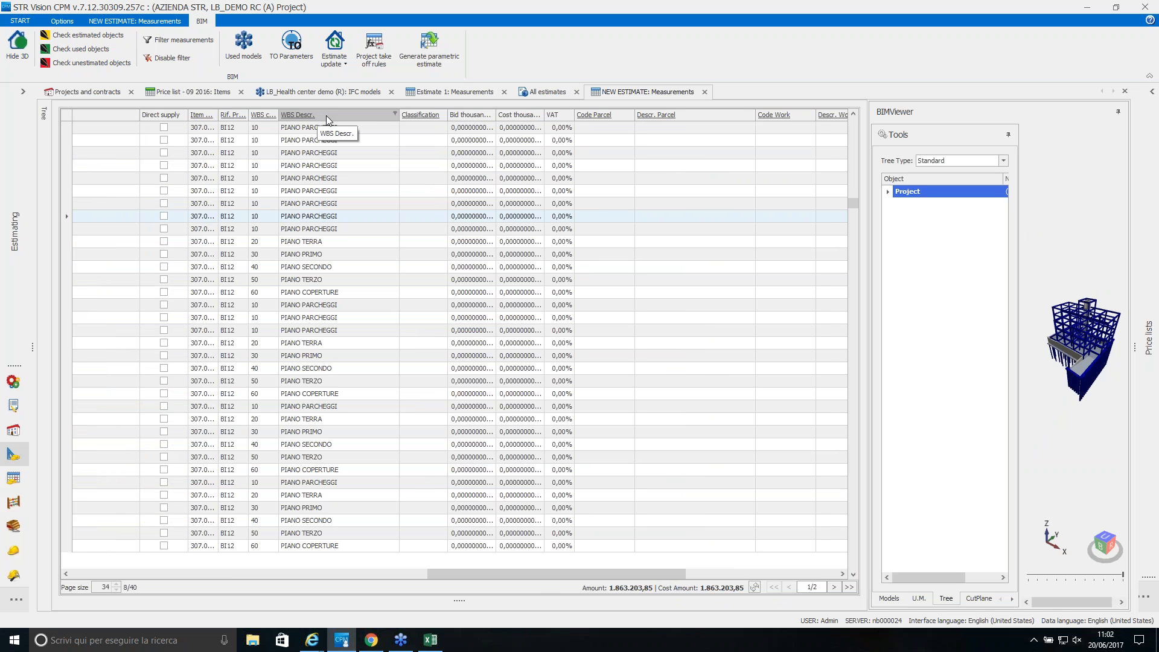
pyautogui.moveTo(328, 115); pyautogui.dragTo(72, 116)
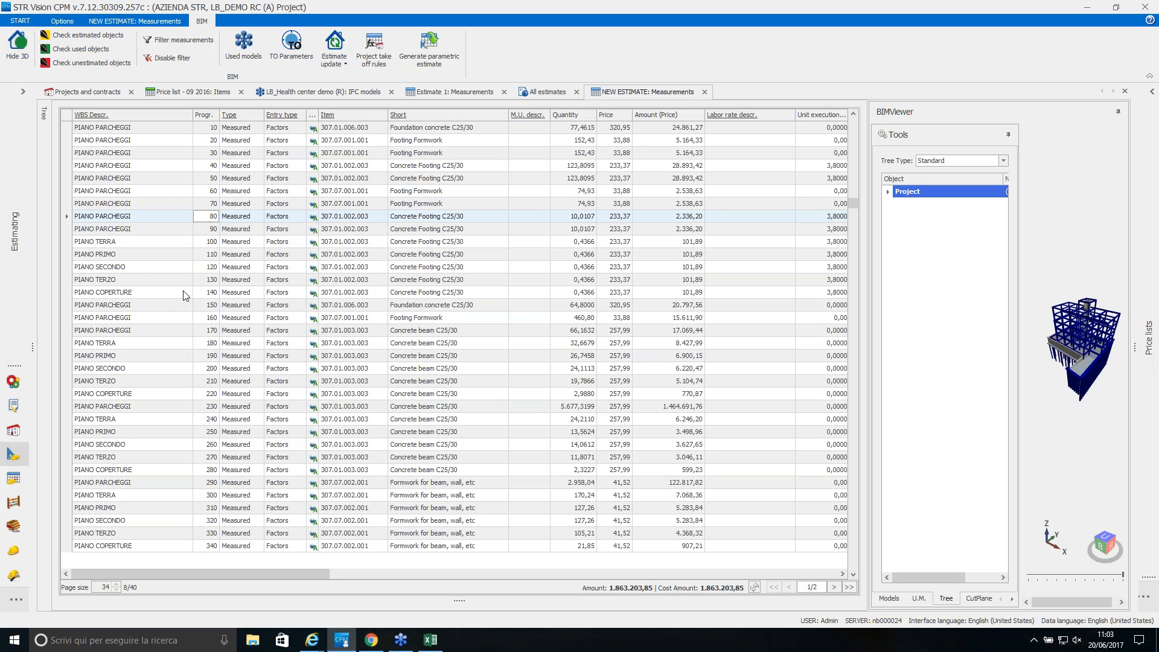
pyautogui.moveTo(192, 115); pyautogui.dragTo(164, 116)
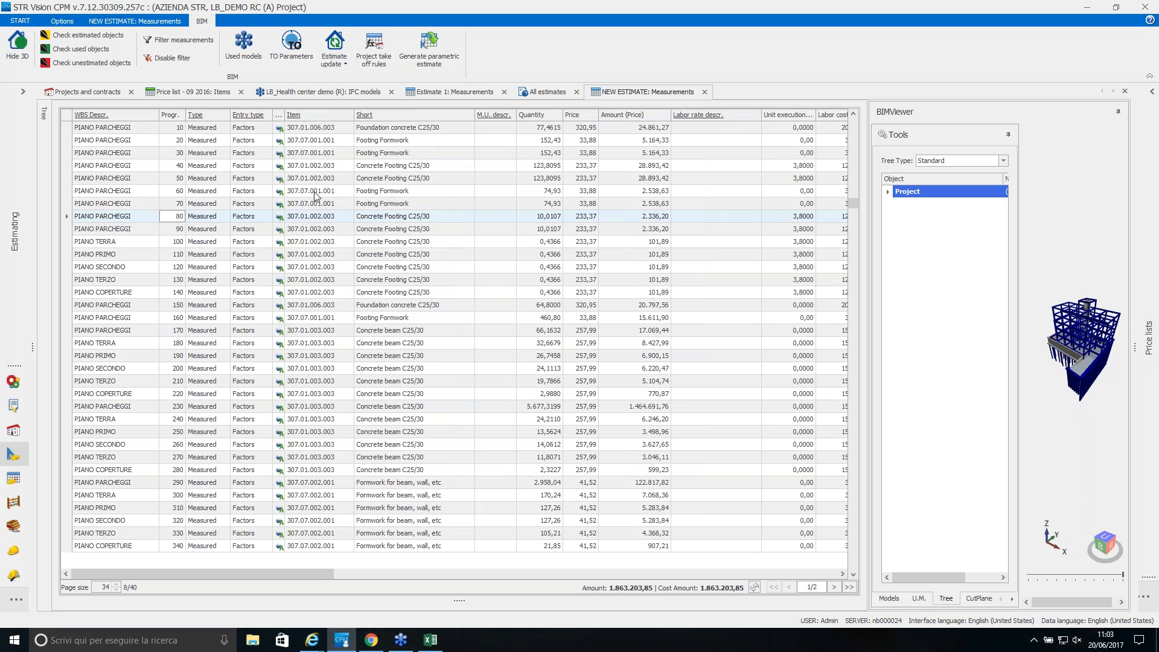
# Check the estimated objects of measurement 120 for PIANO SECONDO, group the results by storey, and inspect them in the enlarged 3D view.
pyautogui.click(67, 267)
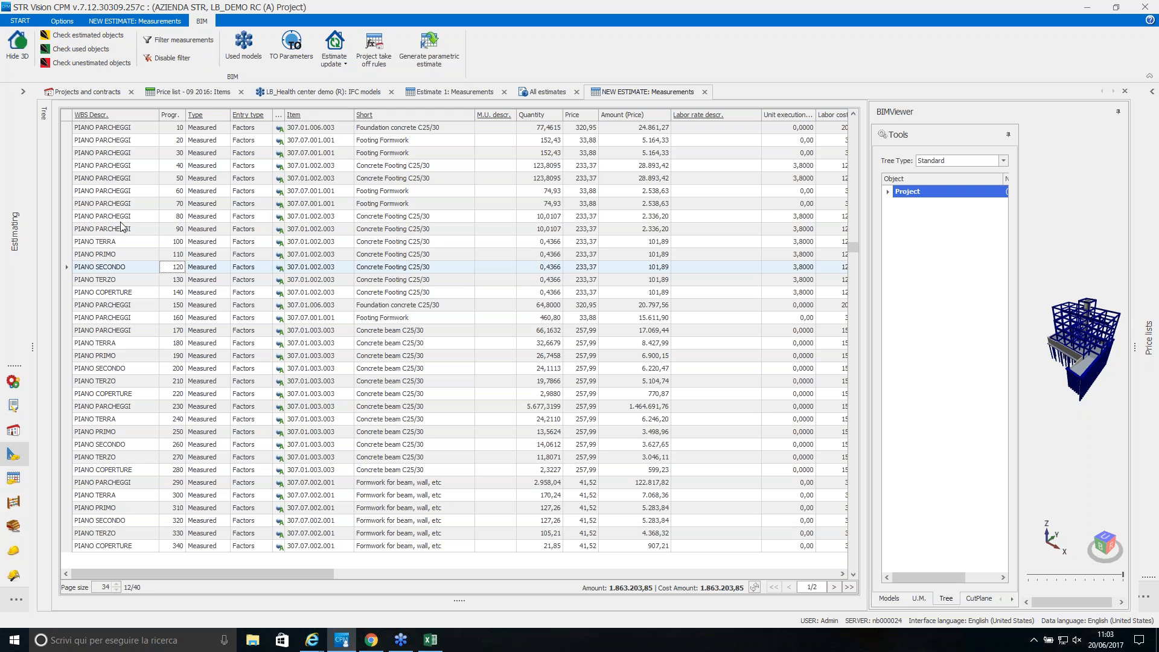
pyautogui.click(104, 38)
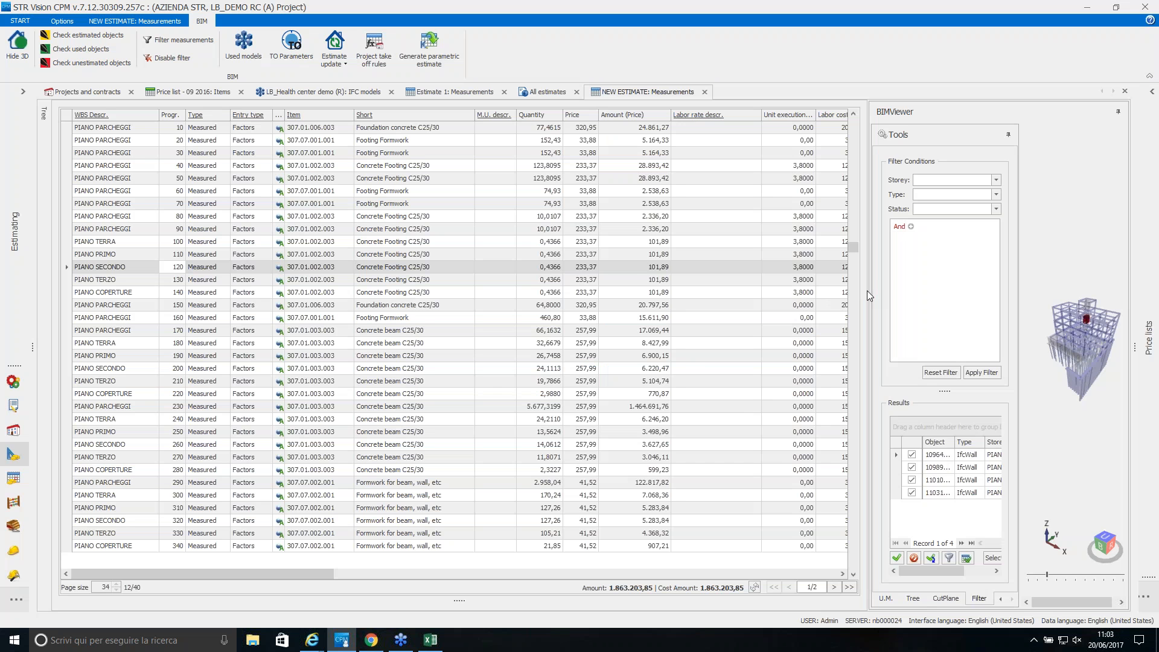
pyautogui.moveTo(868, 292); pyautogui.dragTo(661, 257)
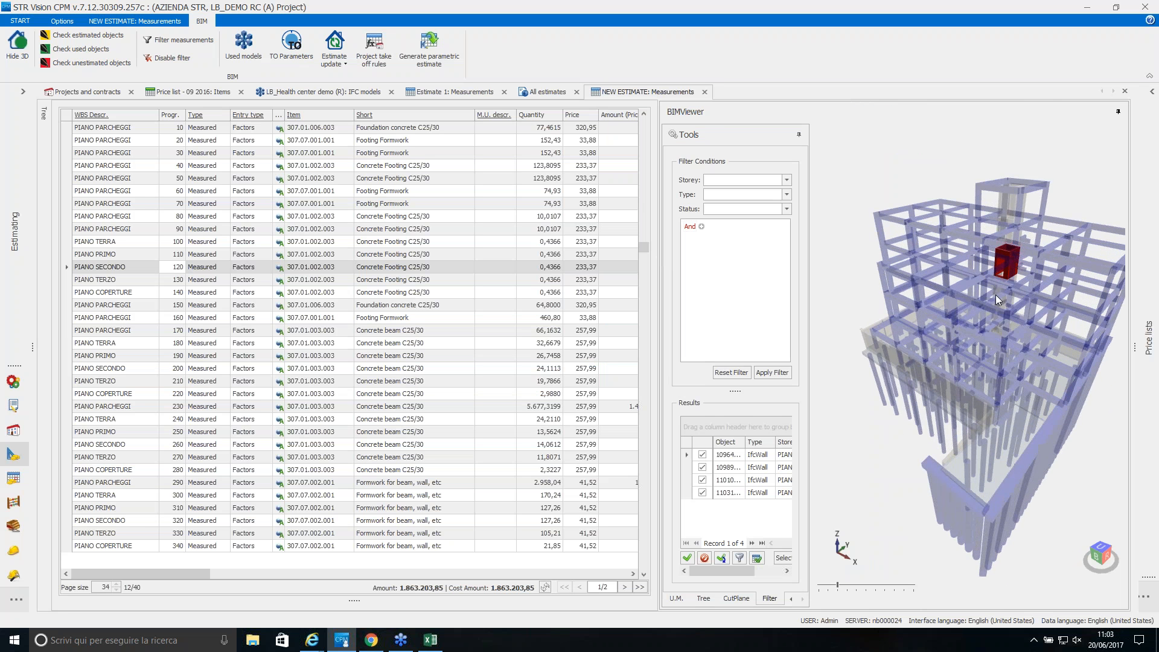
pyautogui.moveTo(783, 442); pyautogui.dragTo(732, 435)
pyautogui.click(728, 460)
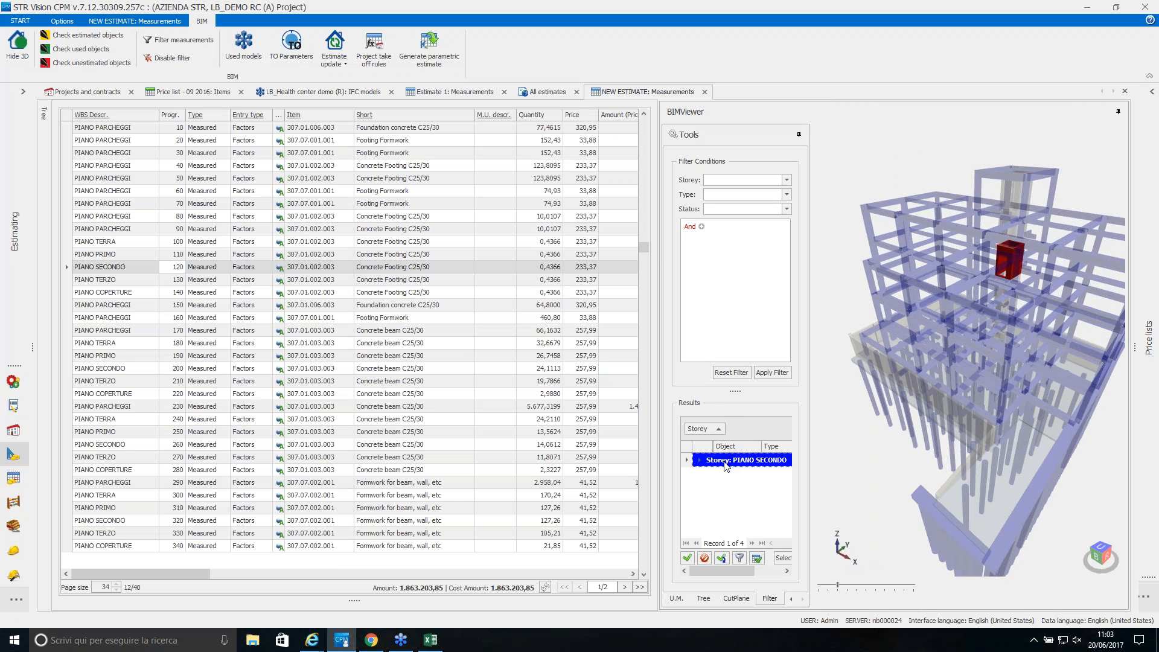
pyautogui.scroll(3, 1021, 278)
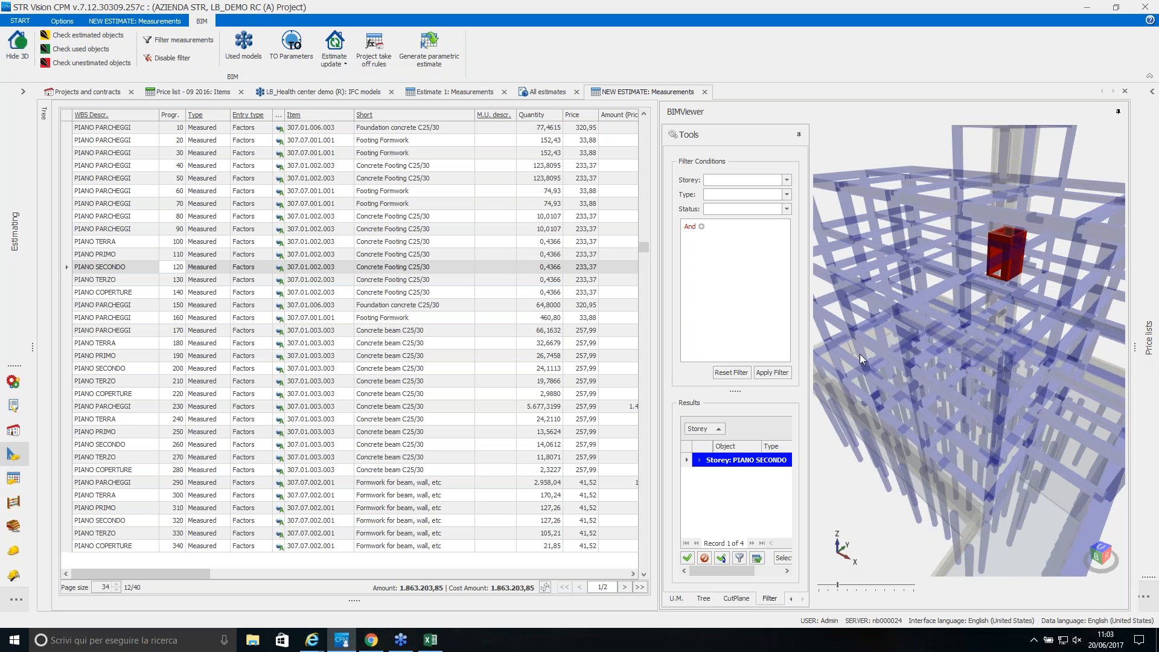
pyautogui.scroll(-3, 860, 353)
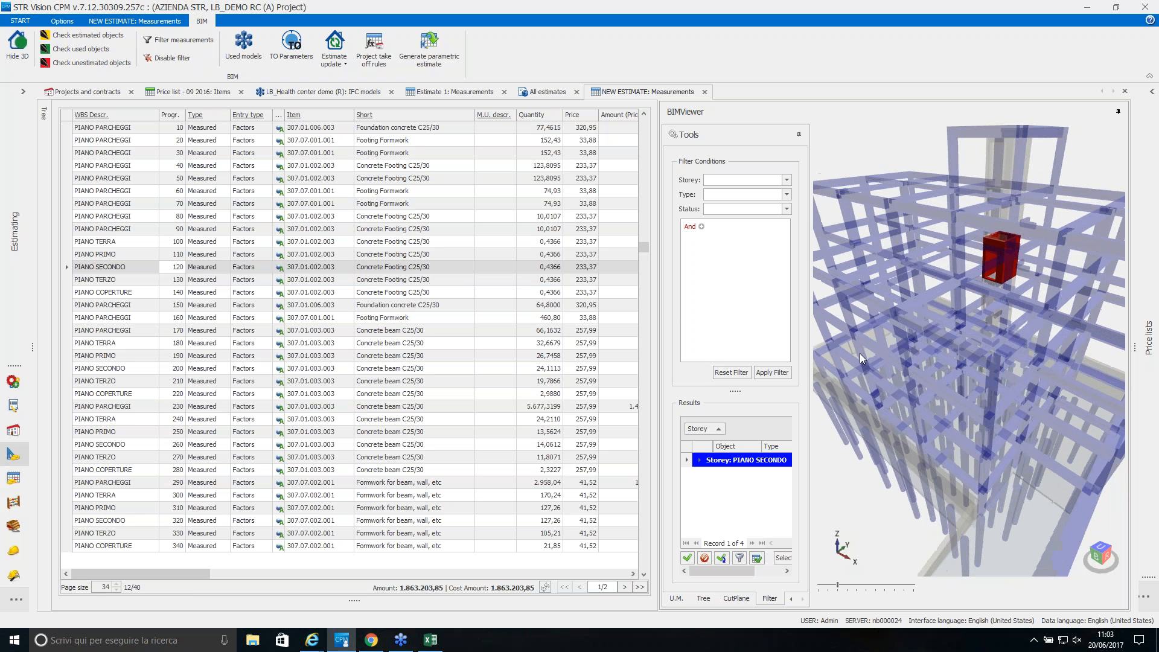
# Reset the model filter, select the large horizontal slab at the base of the frame, and filter the measurements by it.
pyautogui.click(752, 395)
pyautogui.scroll(-3, 954, 399)
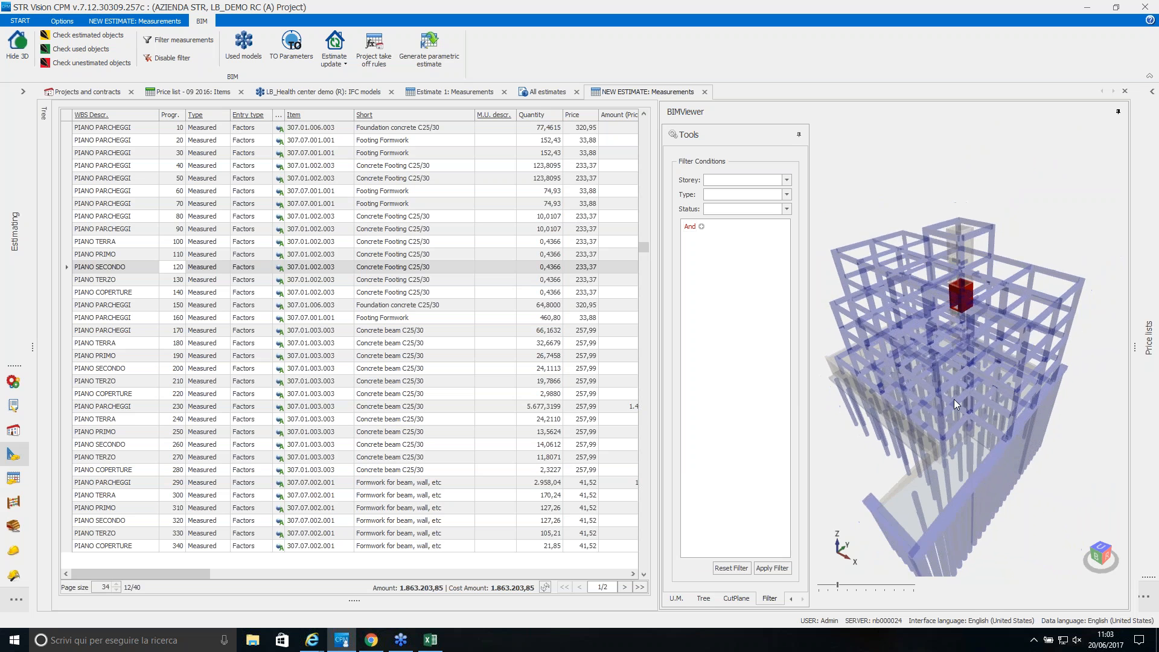
pyautogui.click(949, 401)
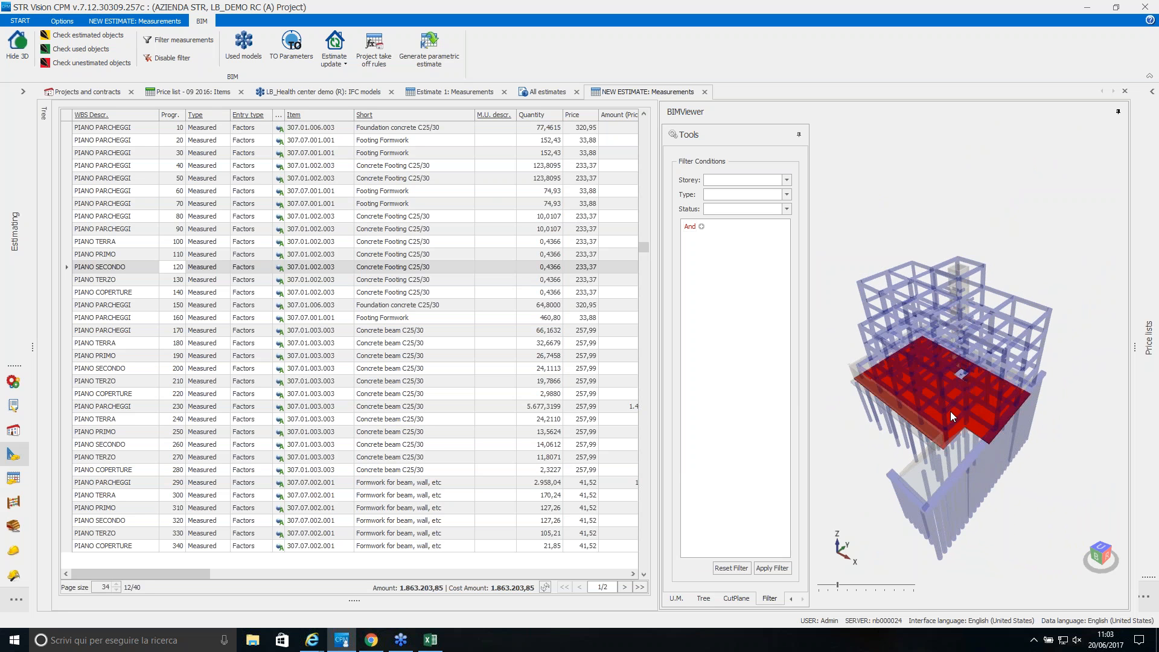
pyautogui.rightClick(950, 415)
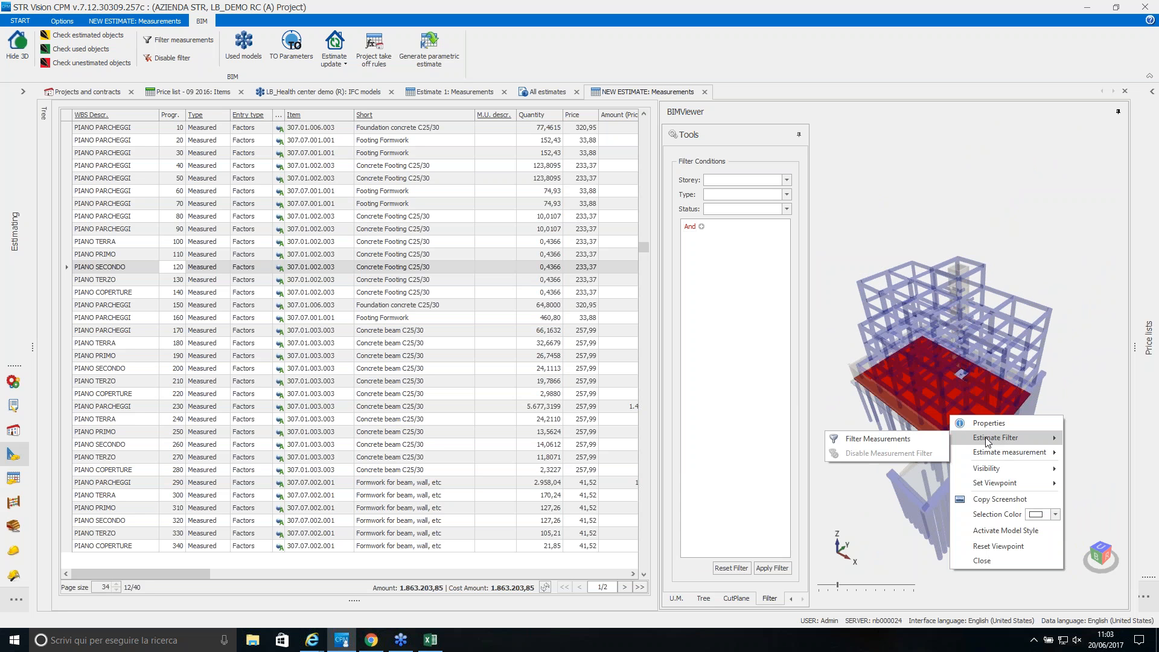
pyautogui.click(931, 442)
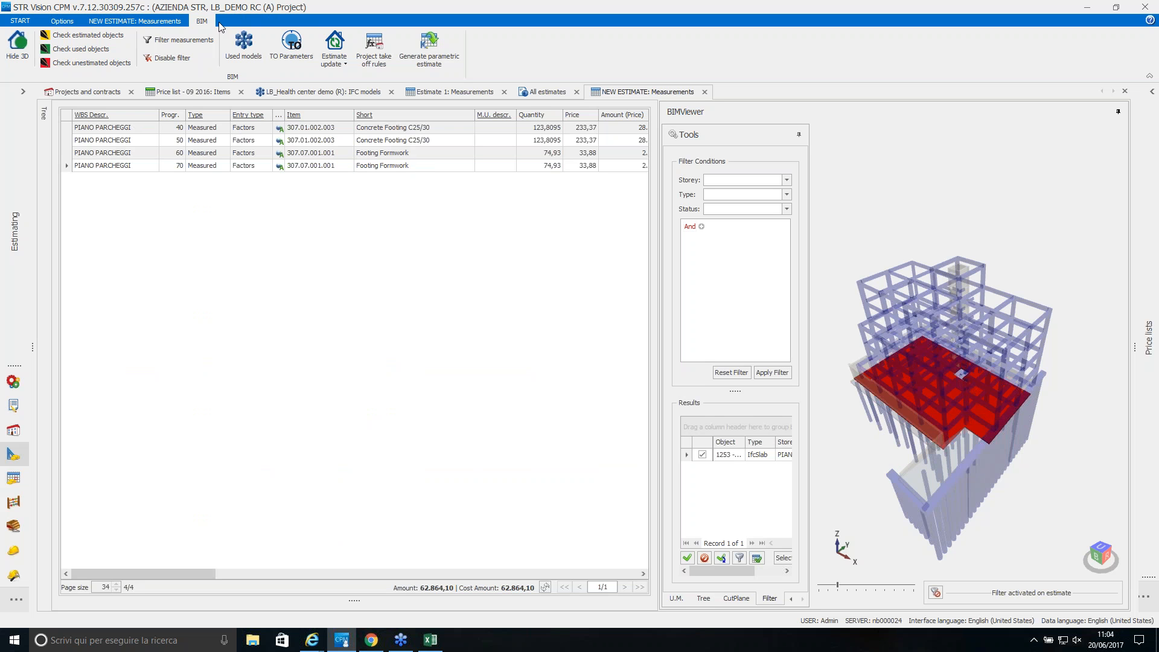
# Check the unestimated objects of the structure model and inspect the highlighted stair in the 3D view.
pyautogui.click(69, 63)
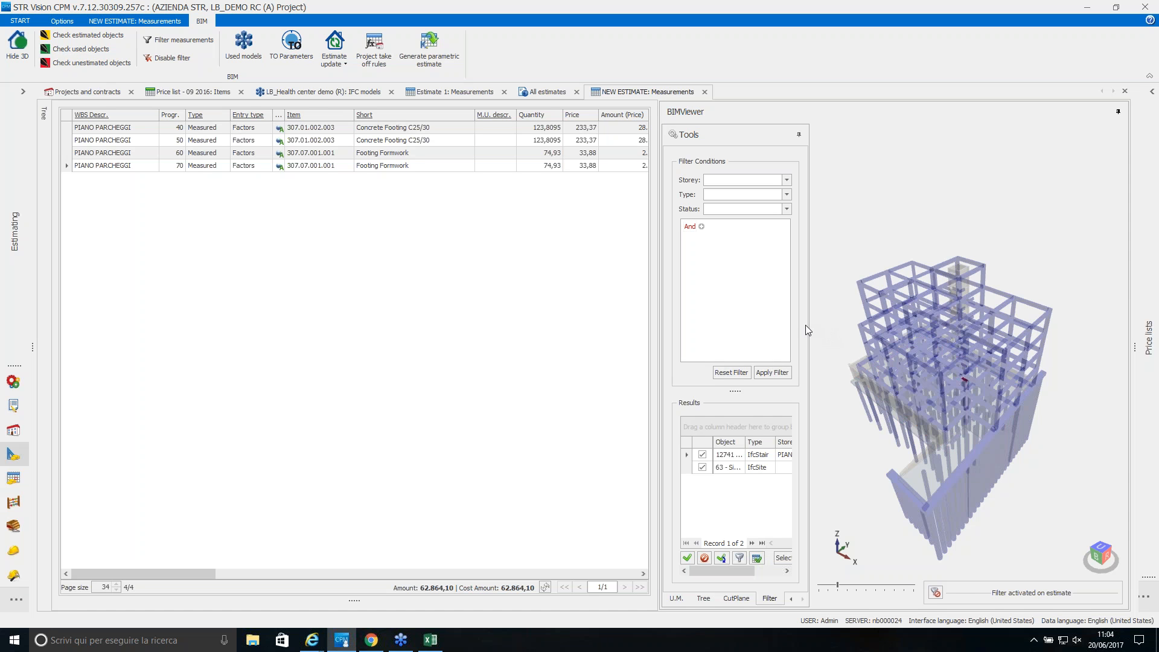
pyautogui.moveTo(808, 329); pyautogui.dragTo(841, 328)
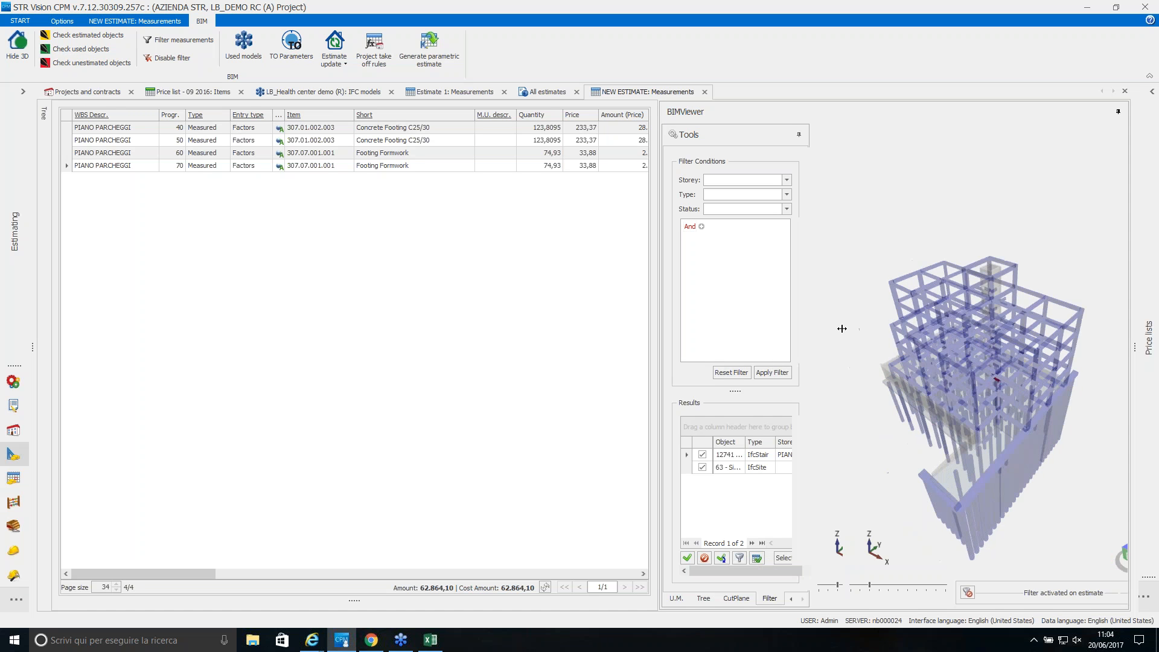
pyautogui.scroll(5, 989, 384)
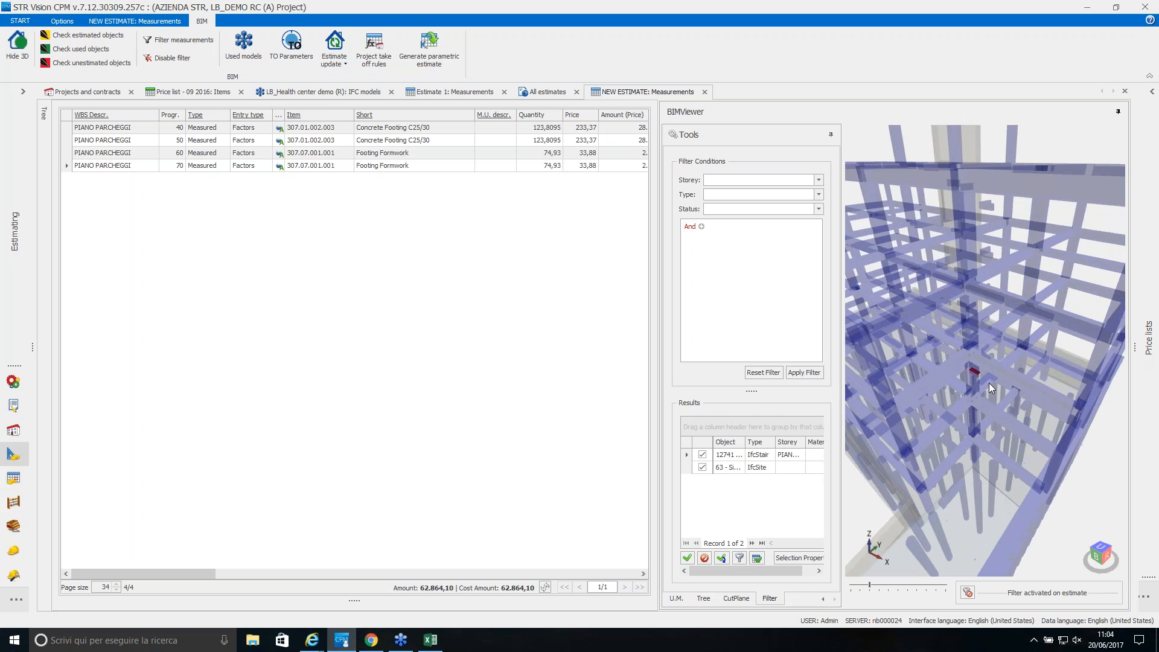
pyautogui.scroll(5, 990, 388)
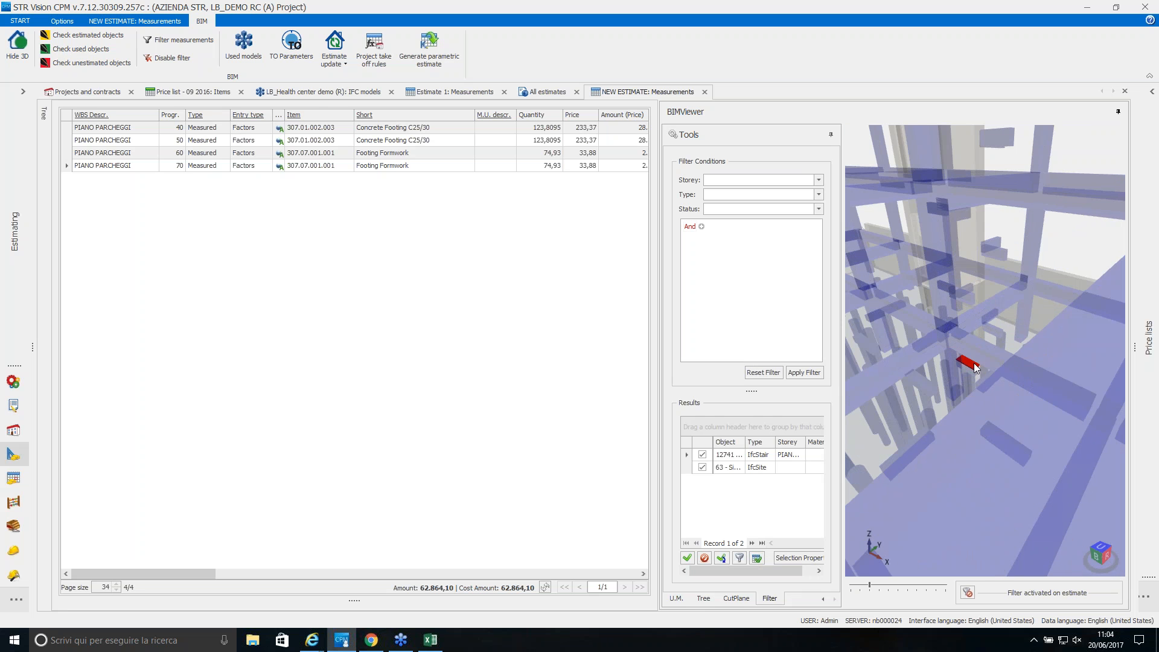
pyautogui.scroll(-8, 975, 363)
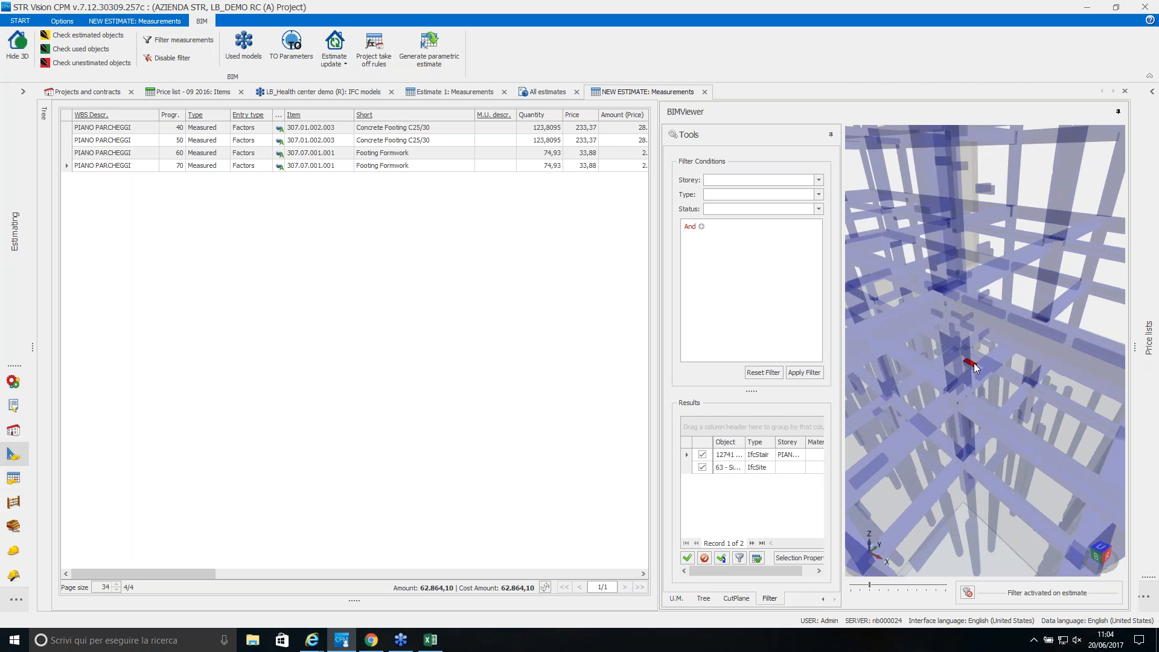
pyautogui.scroll(-6, 975, 364)
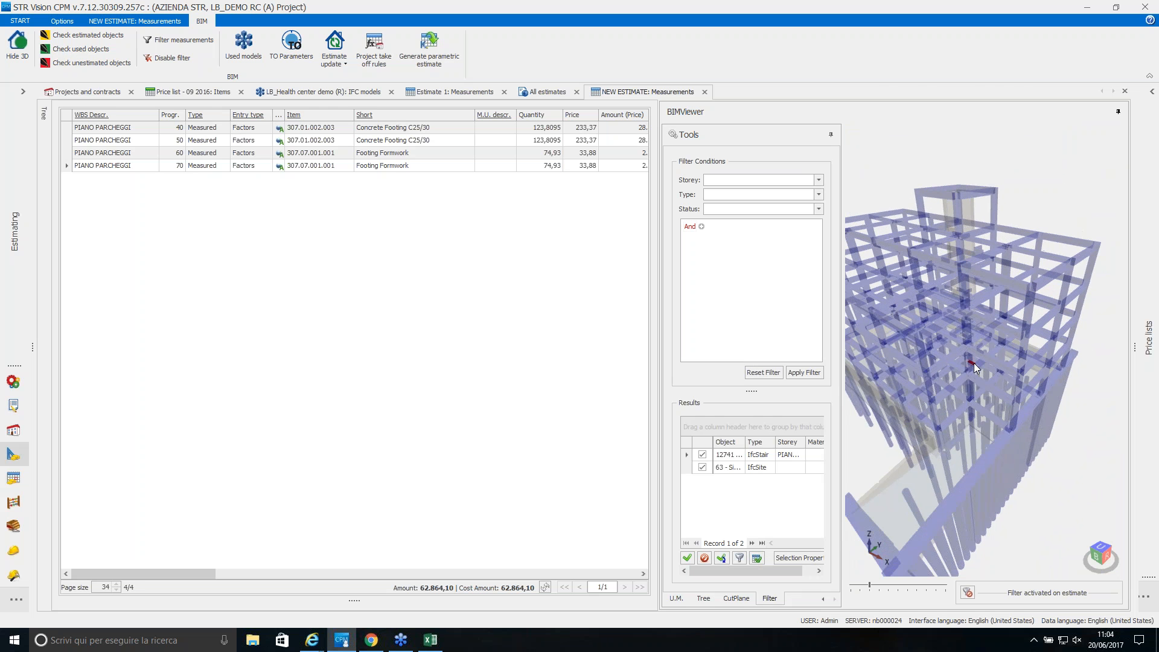
pyautogui.scroll(2, 974, 366)
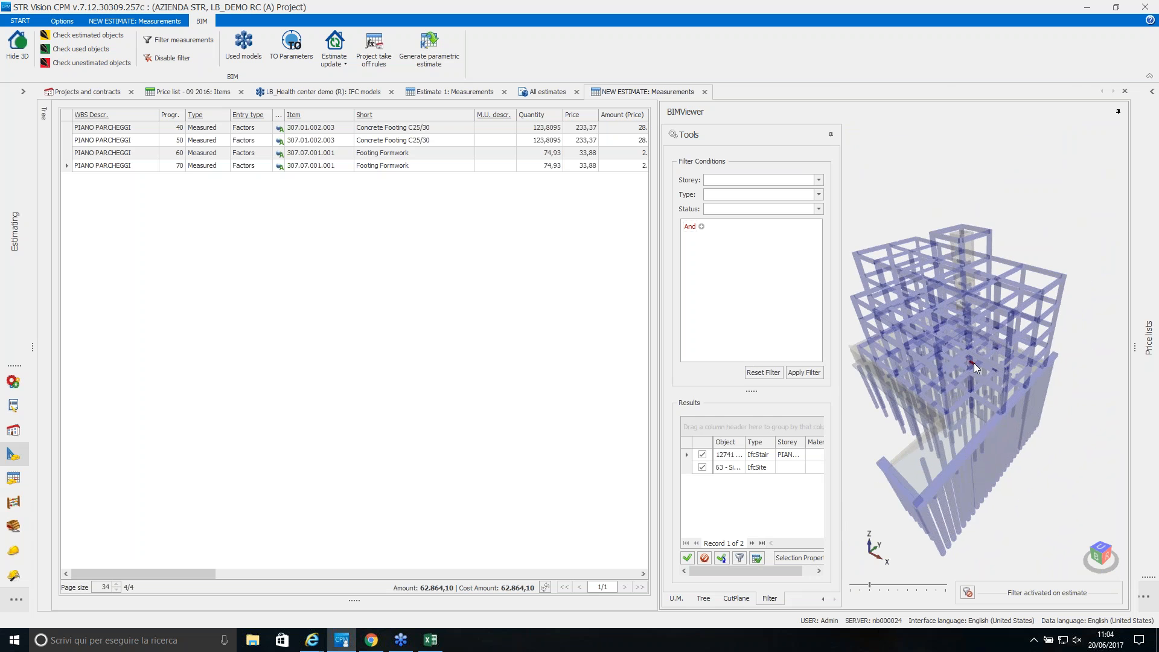
pyautogui.scroll(5, 974, 364)
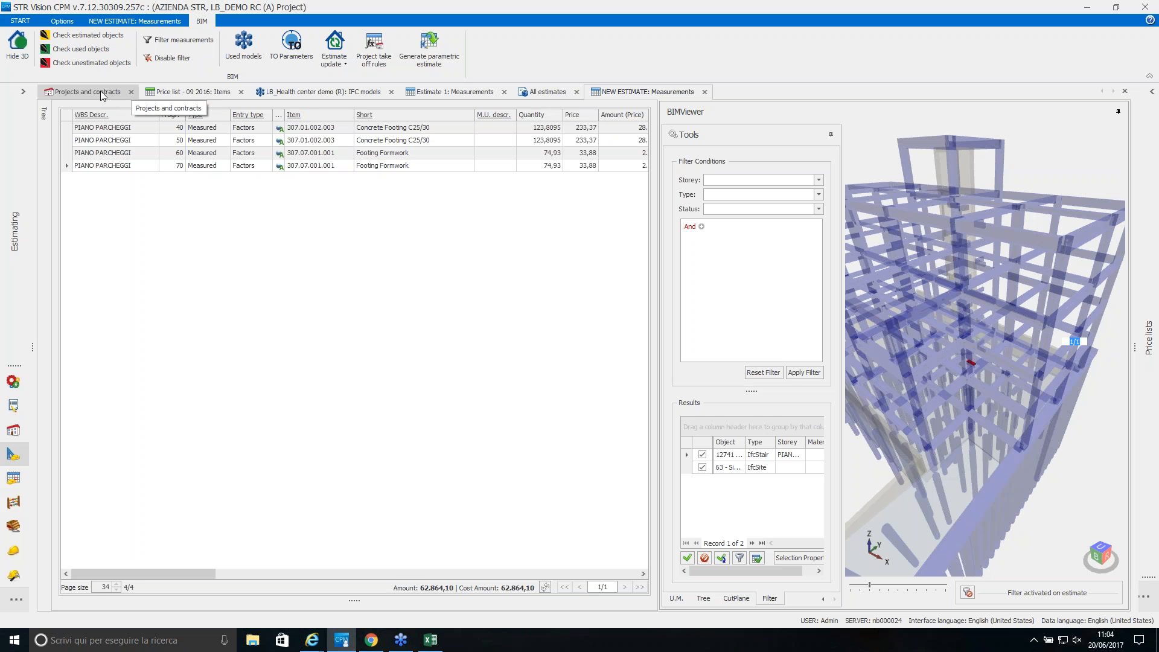
# Set LB_Health center demo (R) as the current project.
pyautogui.click(91, 92)
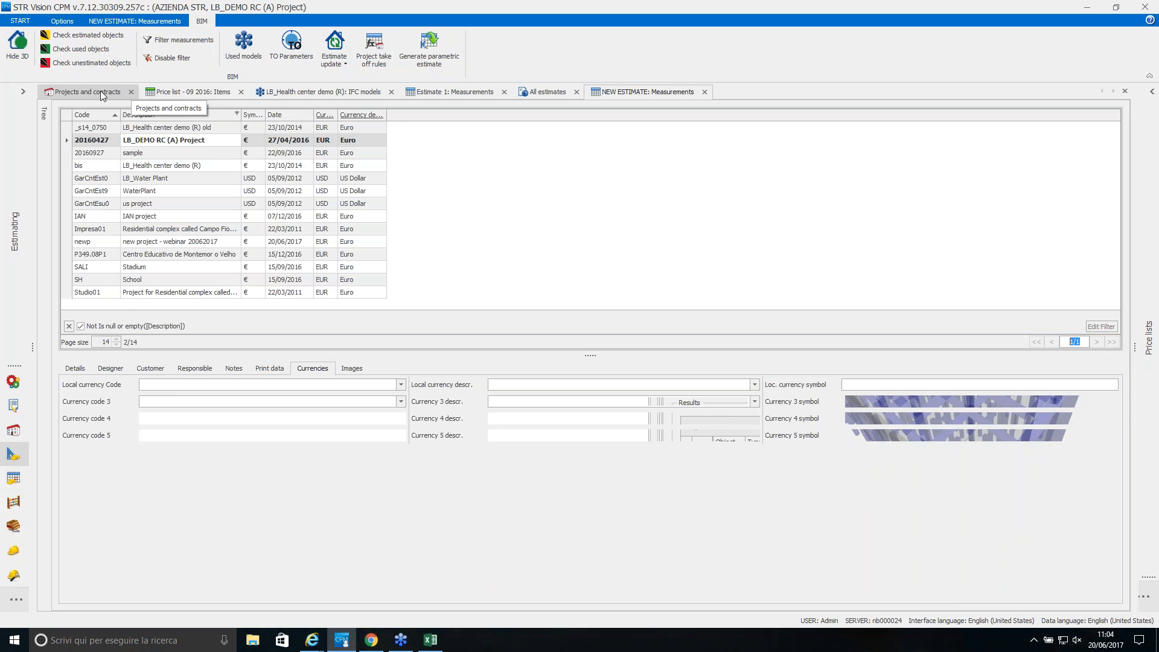
pyautogui.click(168, 165)
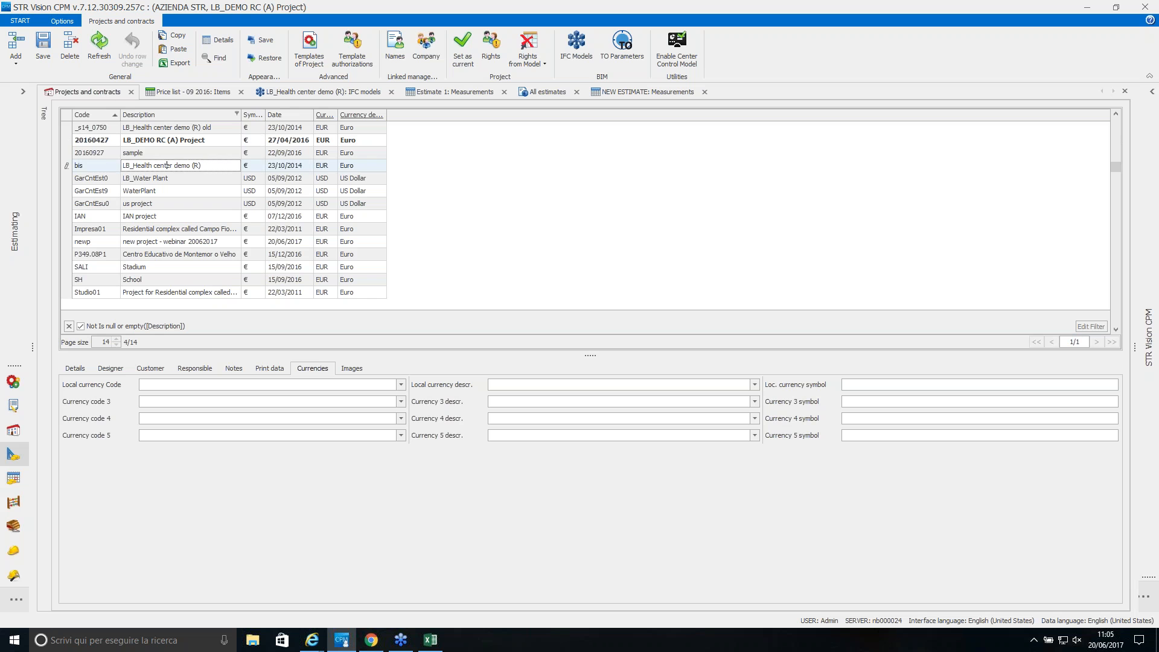
pyautogui.click(463, 48)
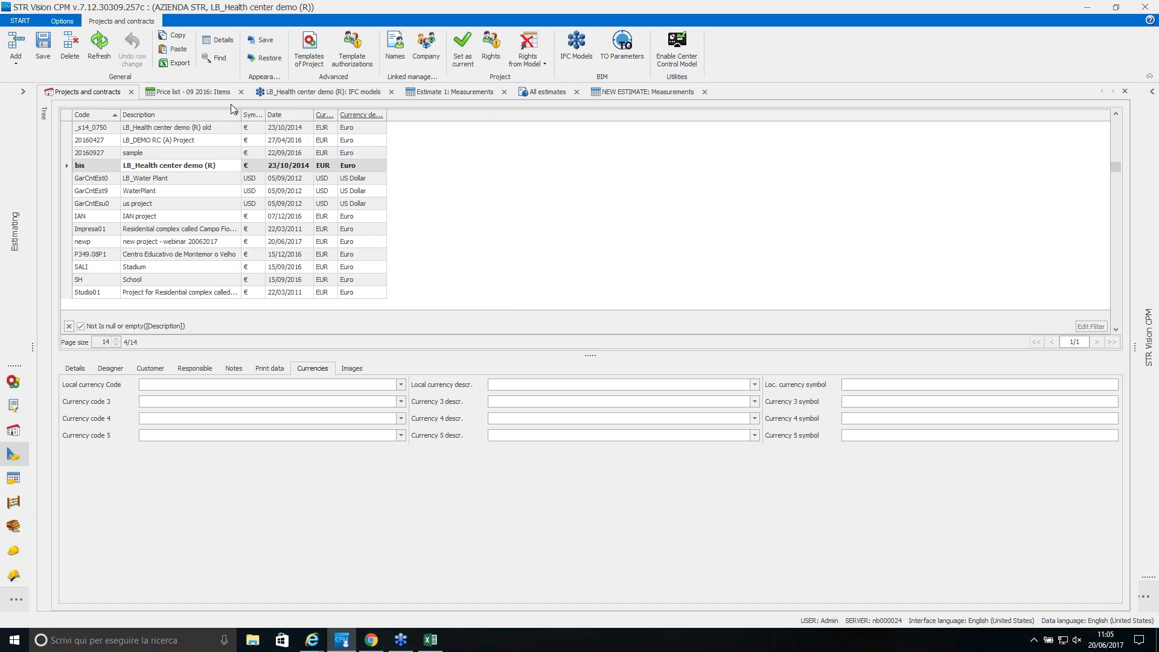
# Open the measurements of Estimate 1, widen the measurements grid, and reset the model filter to list all measurements.
pyautogui.click(23, 92)
pyautogui.click(6, 184)
pyautogui.click(57, 195)
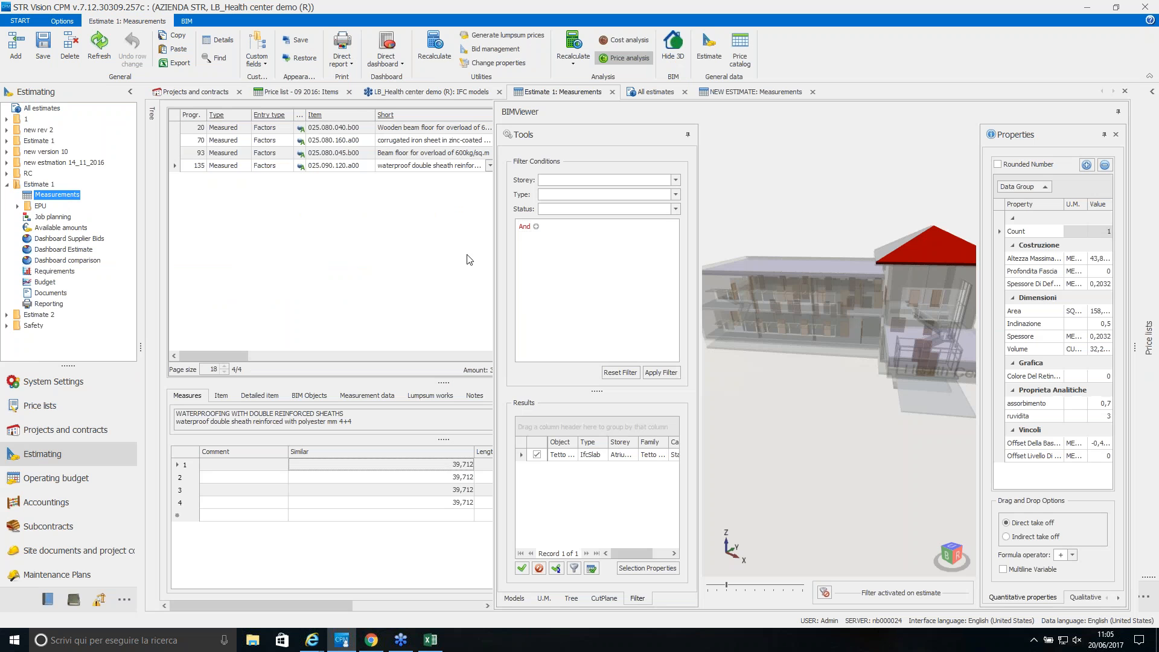
pyautogui.moveTo(511, 255); pyautogui.dragTo(610, 258)
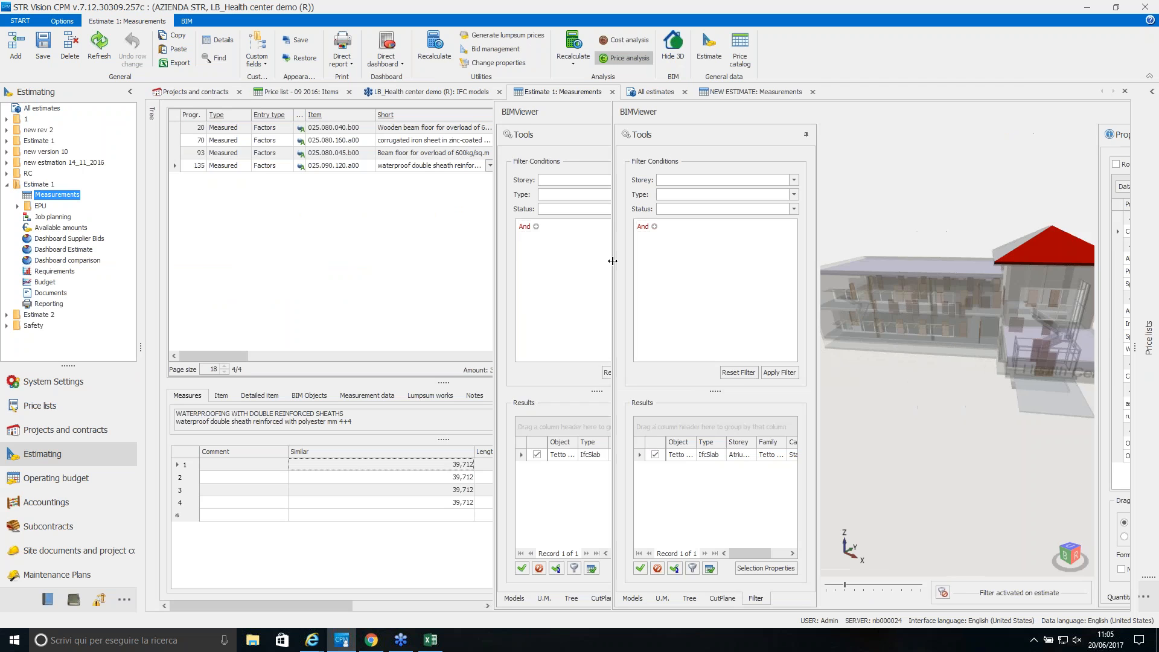
pyautogui.click(738, 373)
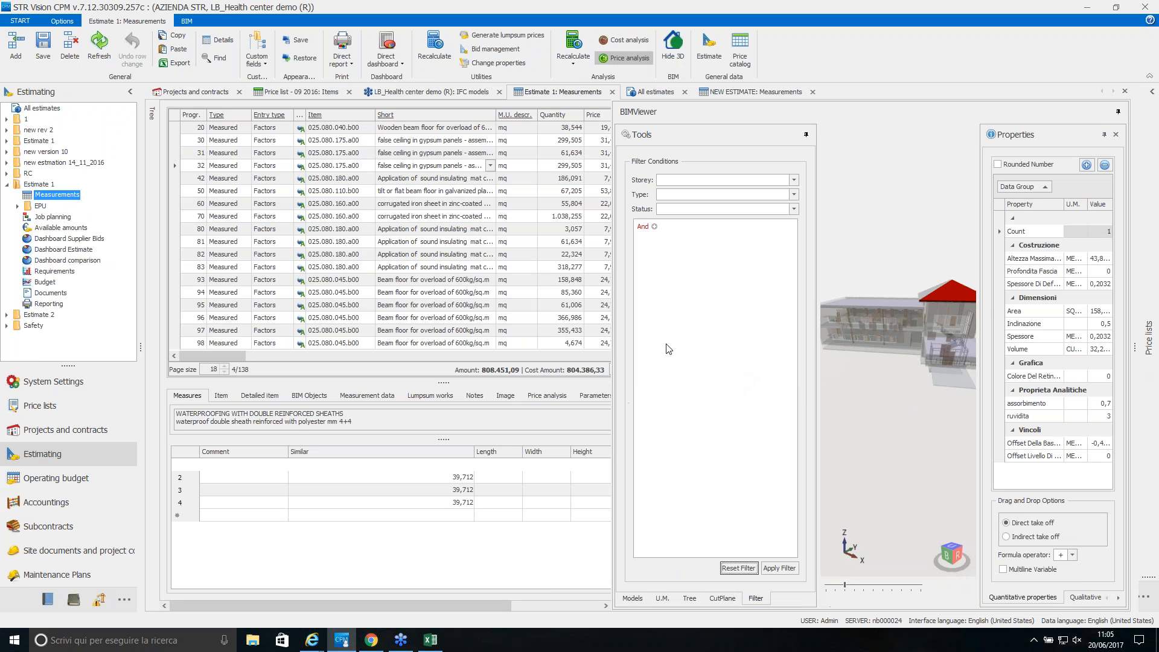
# Start an estimate update with 01 Health center as start model and 01k health center update as updated model.
pyautogui.click(189, 22)
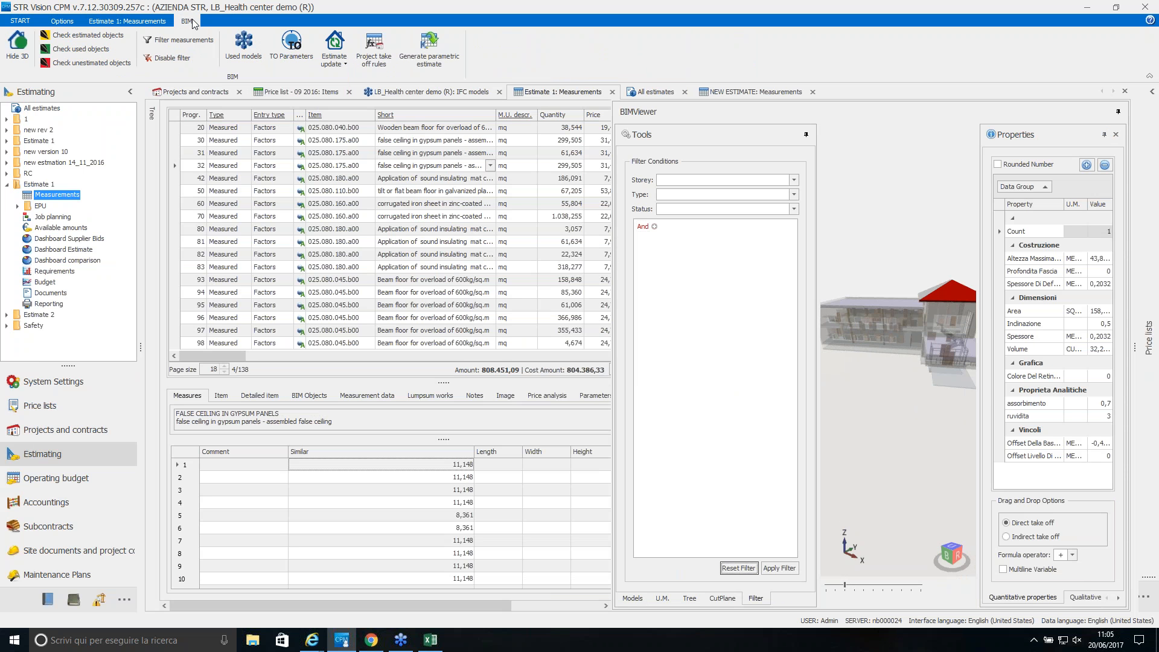
pyautogui.click(335, 66)
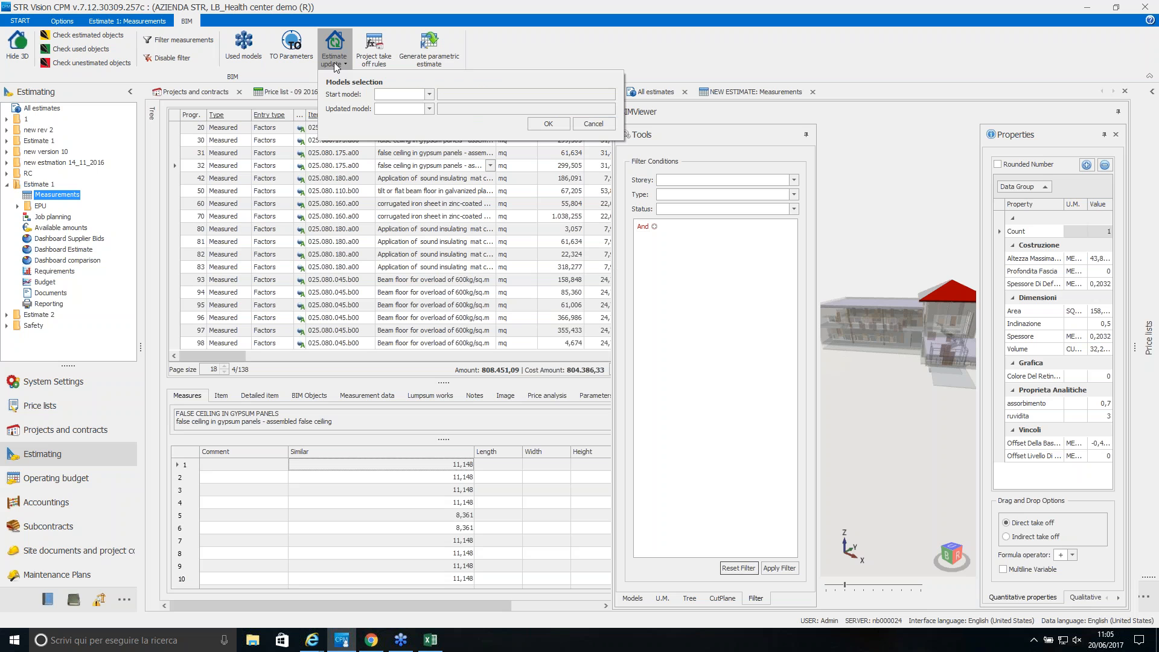
pyautogui.click(429, 95)
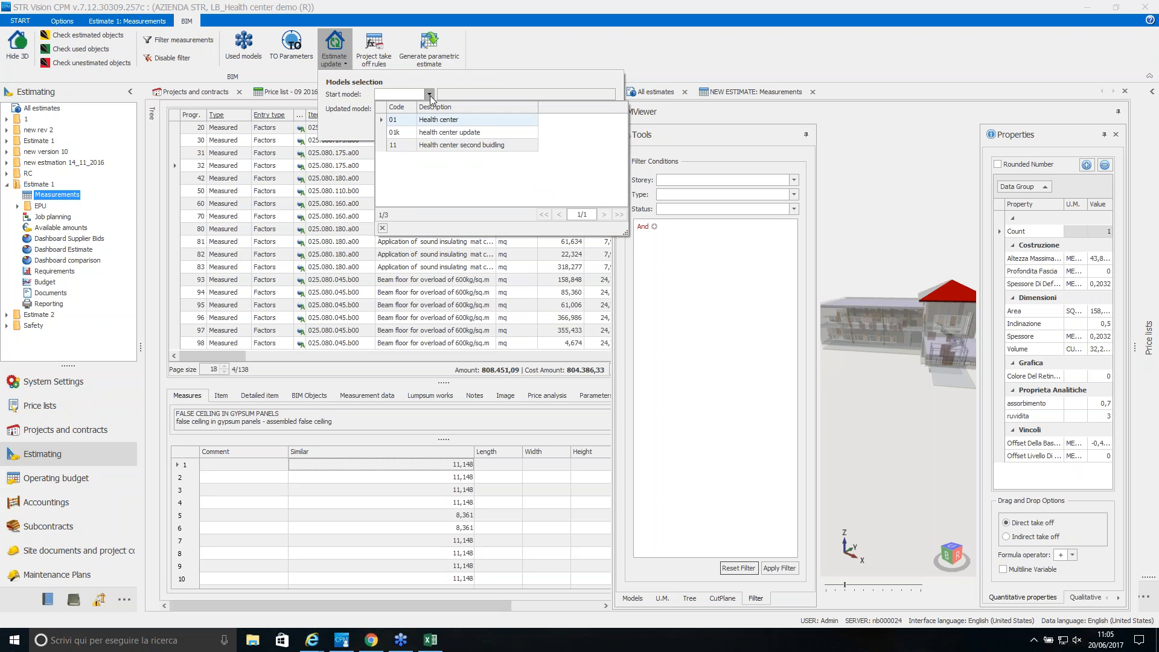
pyautogui.click(523, 125)
pyautogui.click(430, 109)
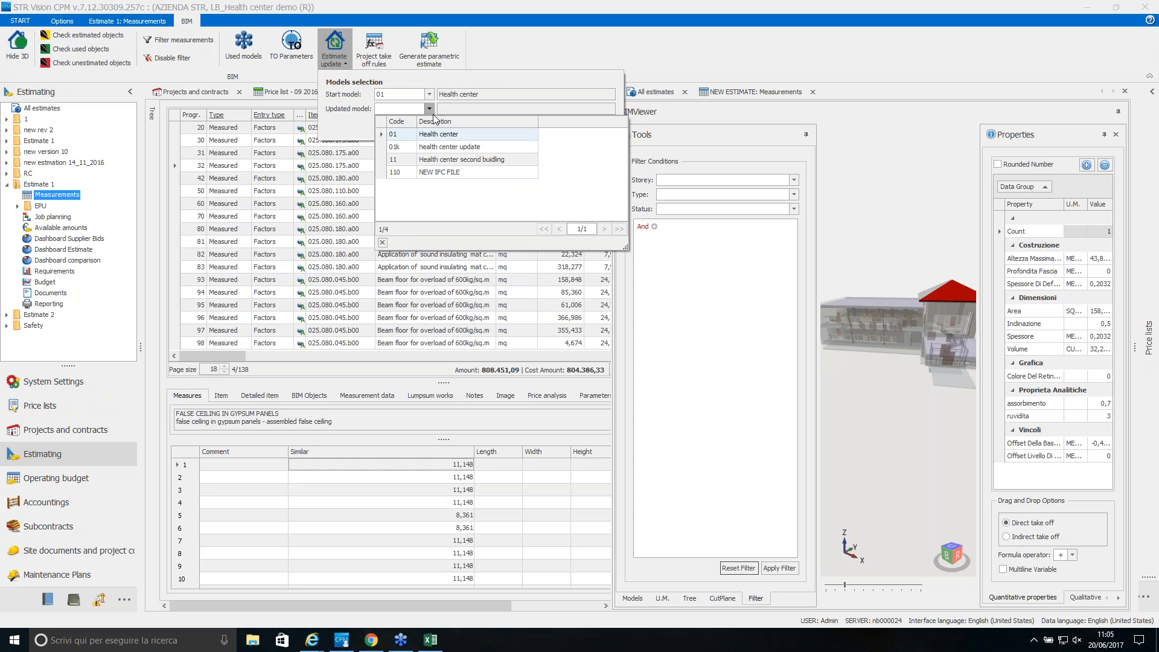
pyautogui.click(465, 147)
pyautogui.click(553, 123)
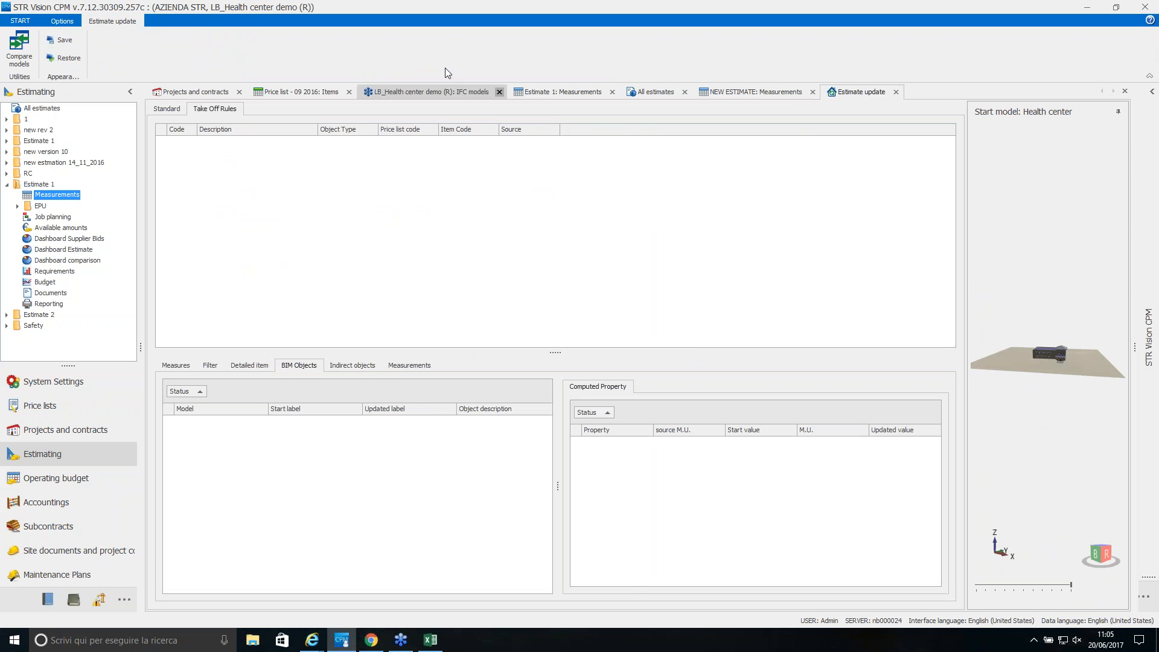
# Compare the two models and show the updated model alongside the start model.
pyautogui.click(19, 60)
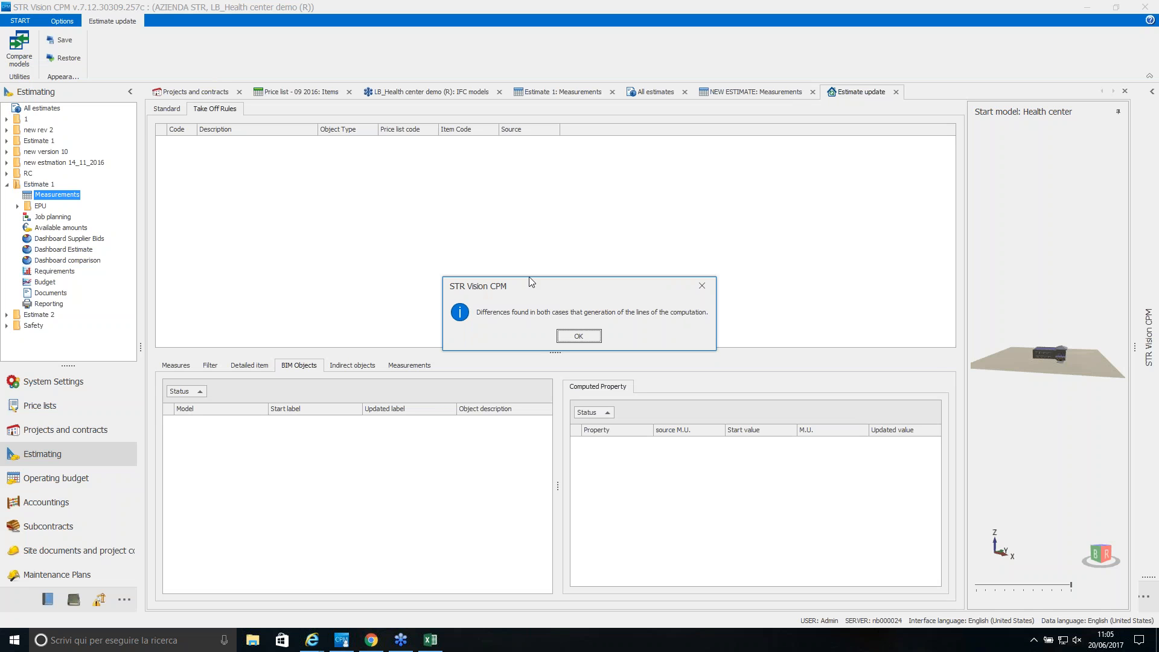
pyautogui.click(571, 335)
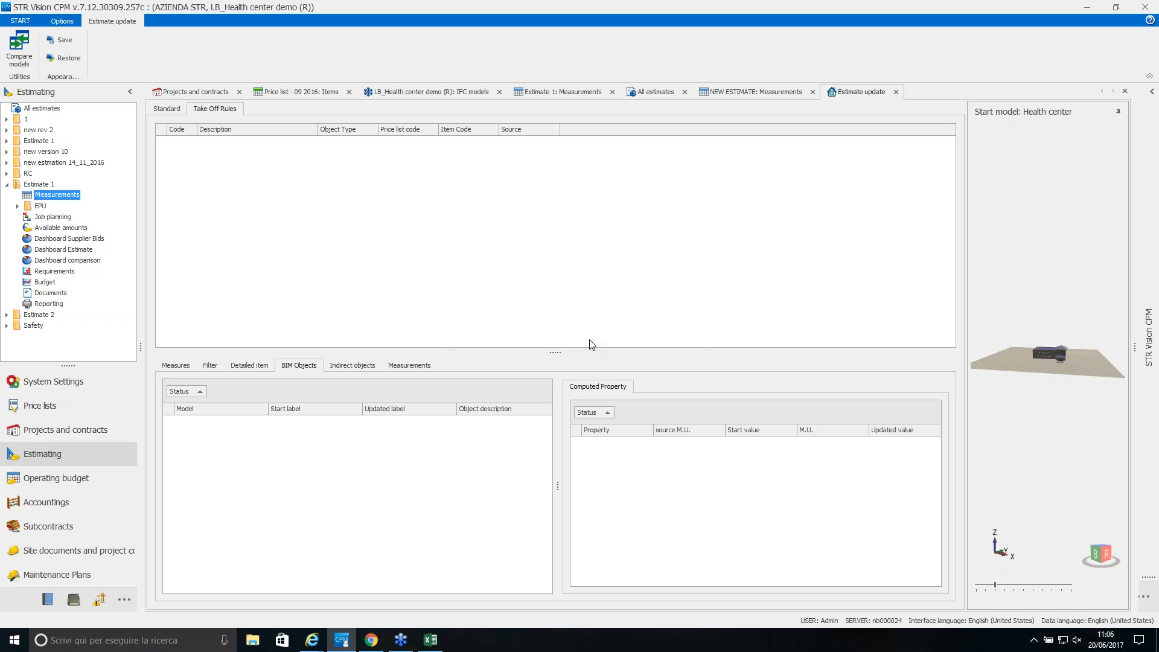
pyautogui.click(249, 61)
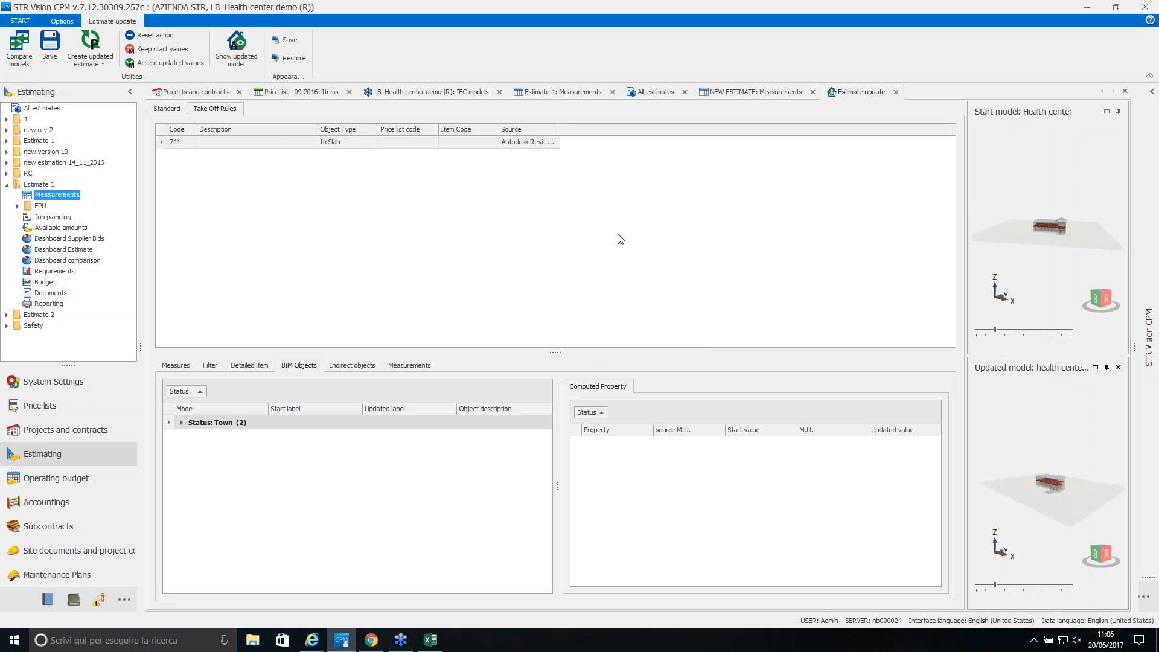
# Show the Standard differences and compare the start and updated buildings at full opacity in enlarged model views.
pyautogui.click(166, 109)
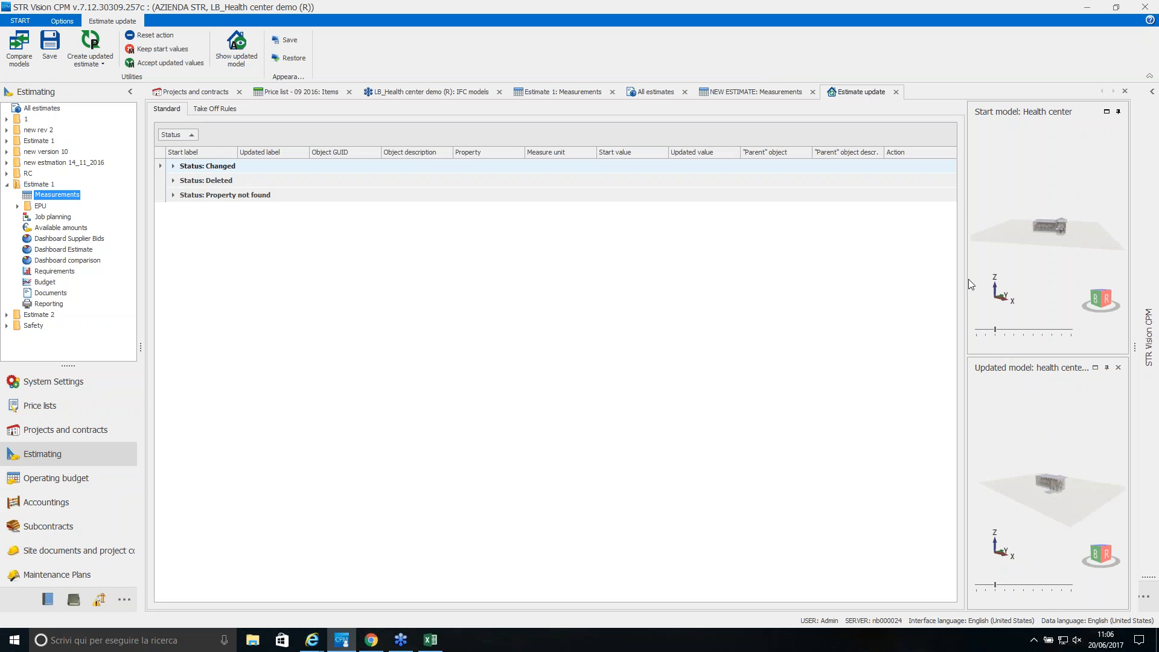
pyautogui.moveTo(965, 278); pyautogui.dragTo(812, 259)
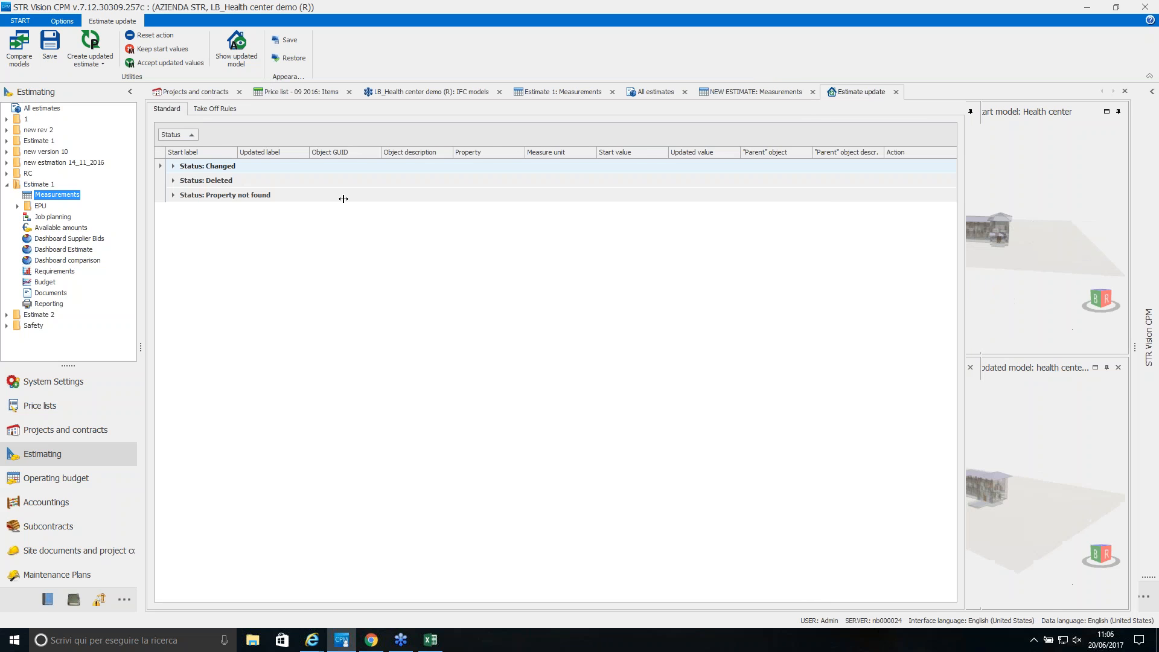
pyautogui.click(130, 92)
pyautogui.moveTo(847, 330); pyautogui.dragTo(920, 332)
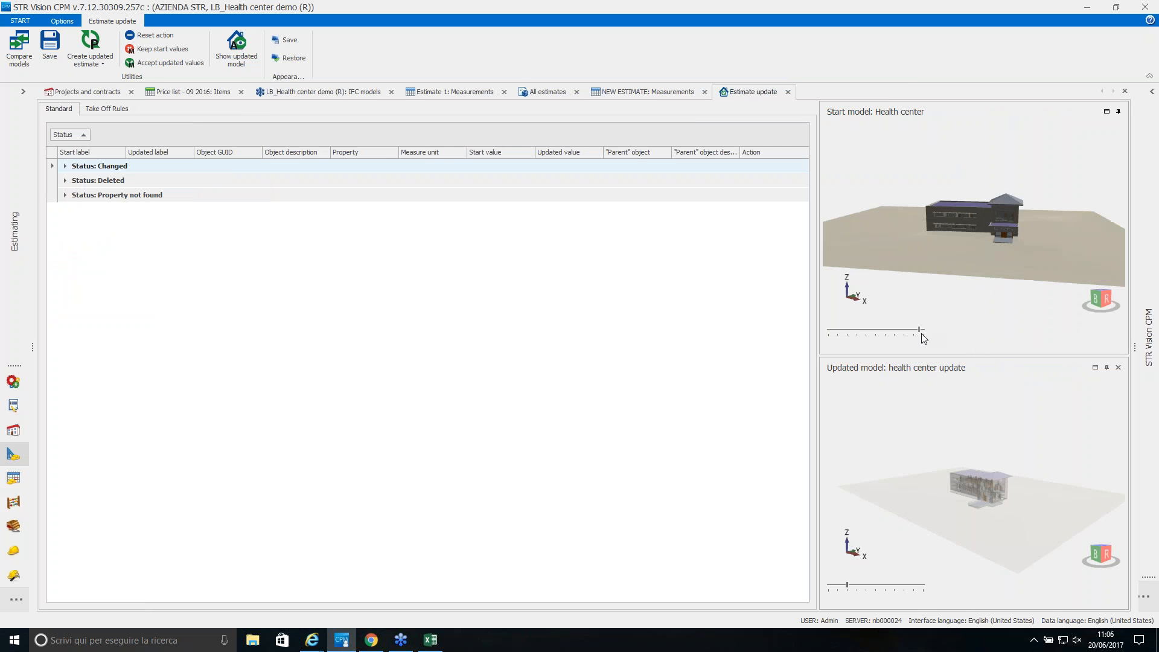
pyautogui.click(923, 586)
pyautogui.scroll(5, 976, 257)
pyautogui.moveTo(1048, 223); pyautogui.dragTo(993, 241)
pyautogui.scroll(1, 1027, 498)
pyautogui.scroll(3, 1027, 498)
pyautogui.scroll(4, 1020, 501)
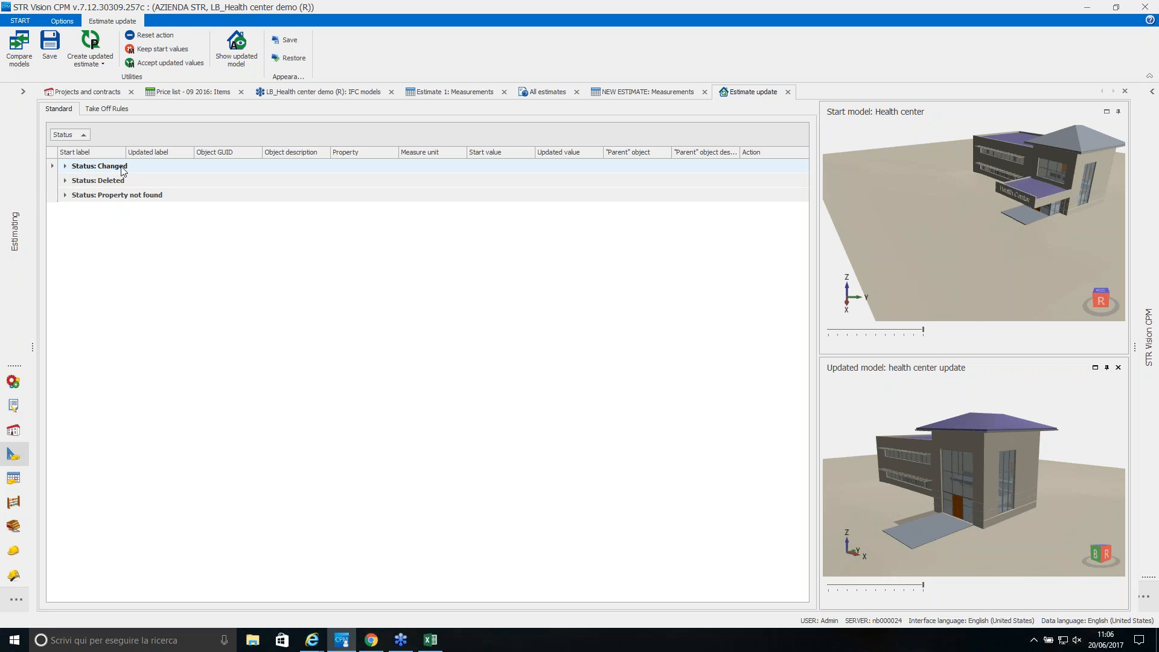
# Expand the Changed differences and step through the glazed system panels with altered heights, locating them in both model views.
pyautogui.click(66, 167)
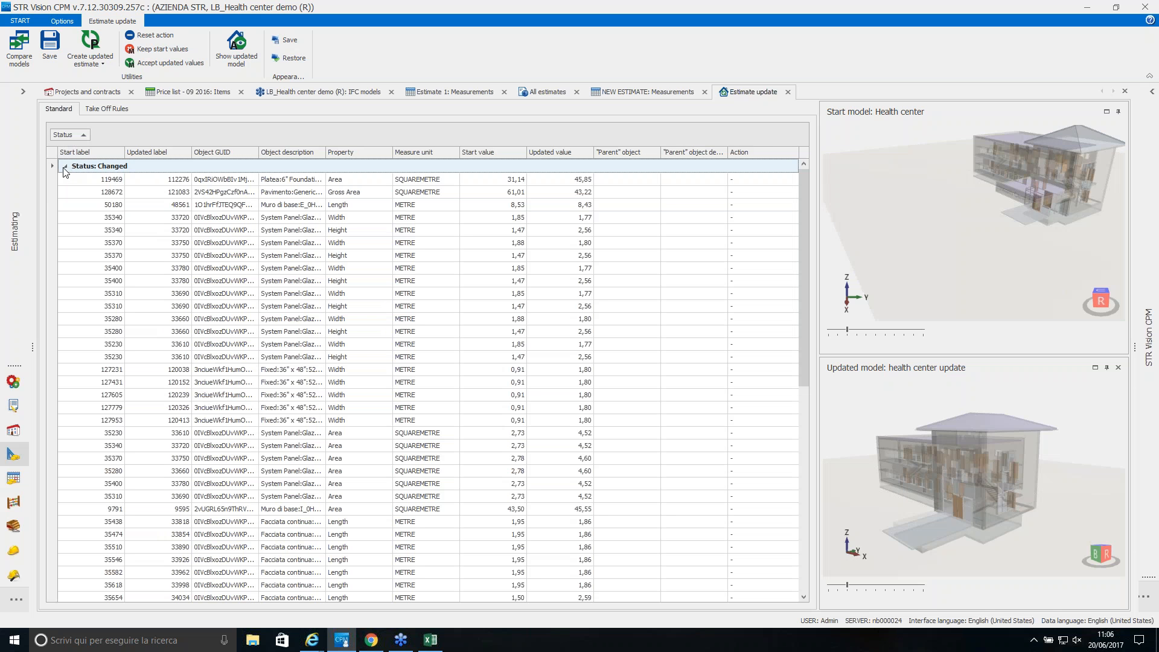
pyautogui.click(351, 235)
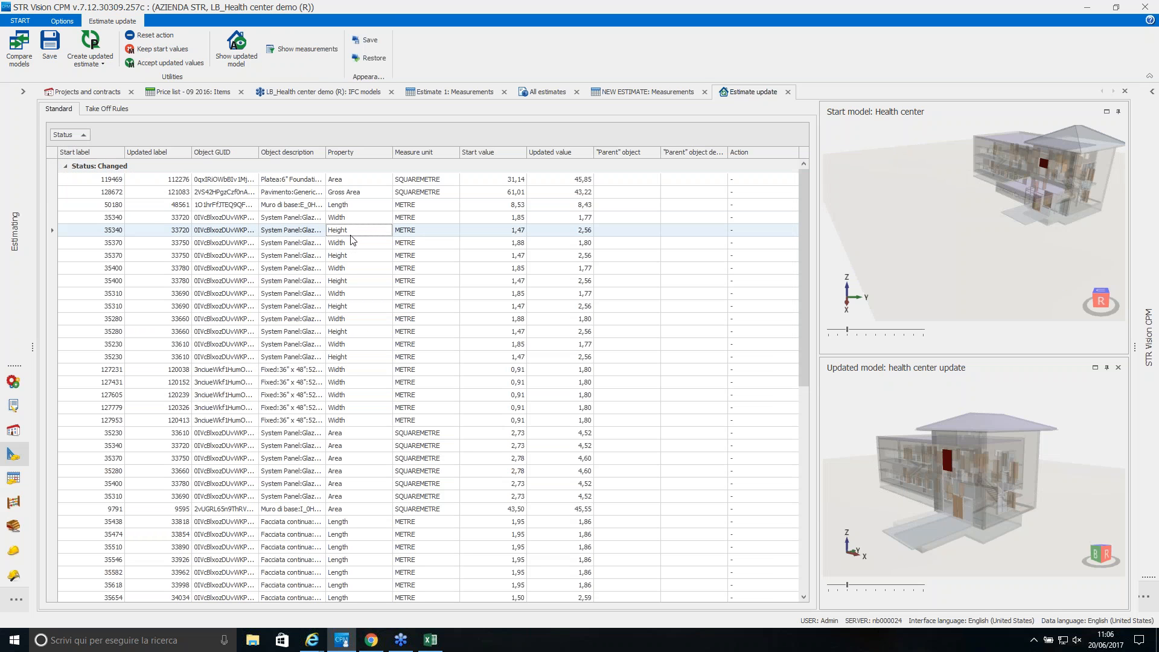
pyautogui.press('Down')
pyautogui.press('Down')
pyautogui.press('Down')
pyautogui.press('Down')
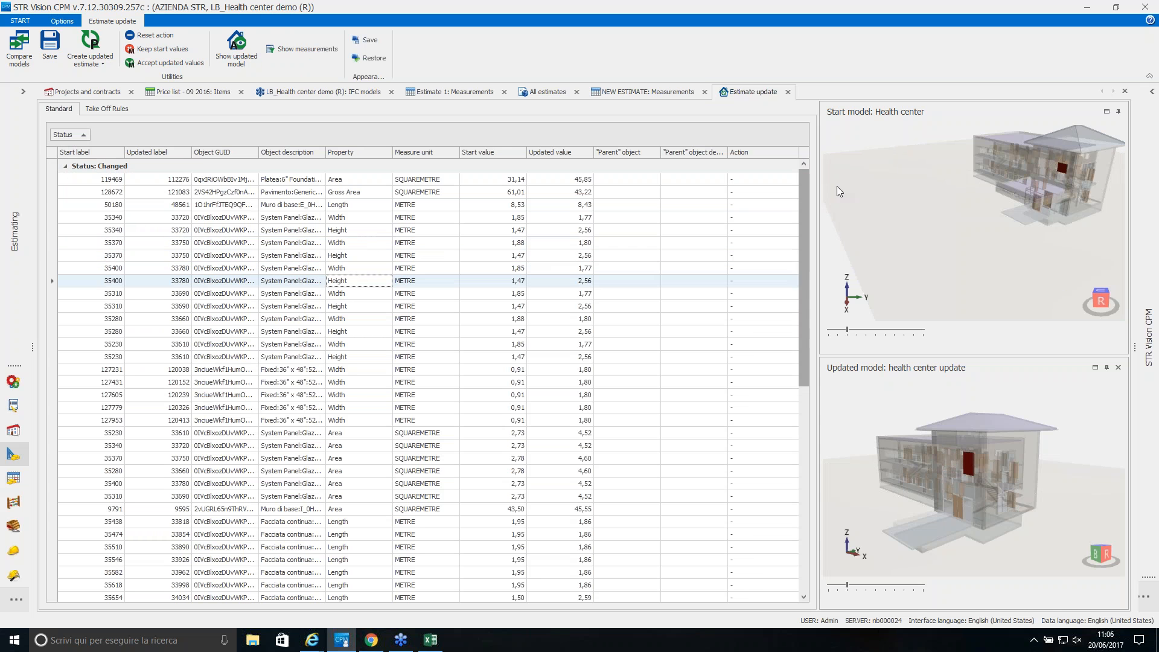
pyautogui.moveTo(1002, 190); pyautogui.dragTo(962, 201)
pyautogui.scroll(3, 980, 199)
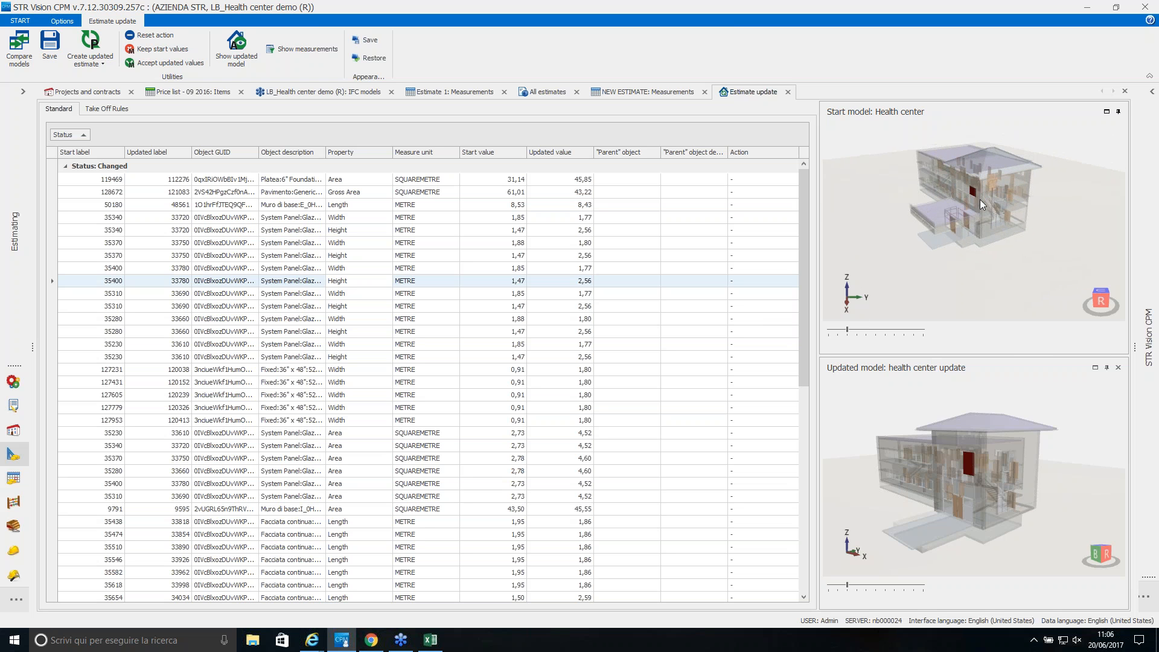
pyautogui.click(483, 296)
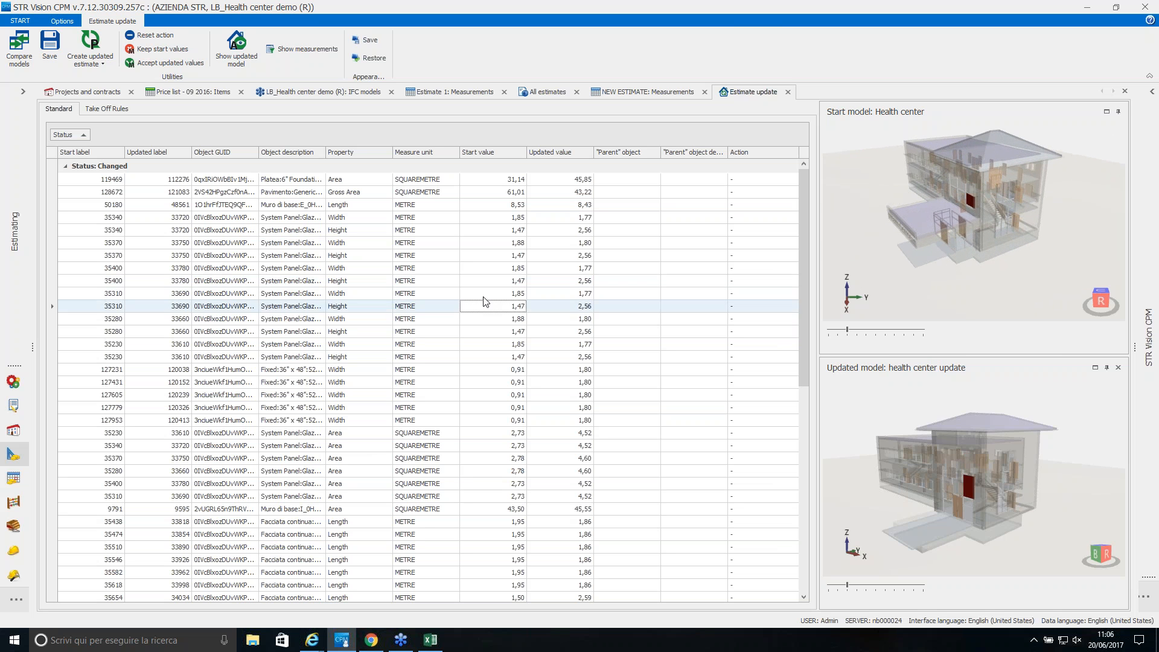
# Step through the remaining Changed differences down to the fixed 36" x 48" windows, locating each object in both model views.
pyautogui.press('Down')
pyautogui.press('Down')
pyautogui.press('Down')
pyautogui.press('Down')
pyautogui.press('Down')
pyautogui.press('Down')
pyautogui.press('Down')
pyautogui.press('Down')
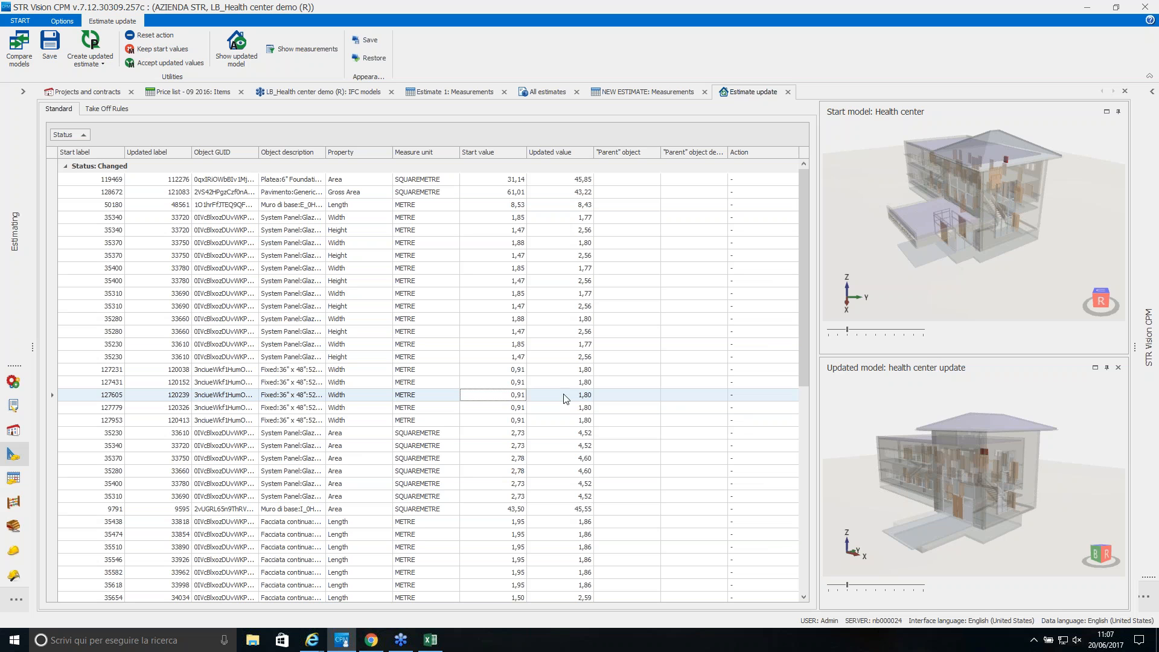
# Set the action to Accept updated value for the width differences of fixed windows 127605, 127779 and 127953.
pyautogui.click(785, 395)
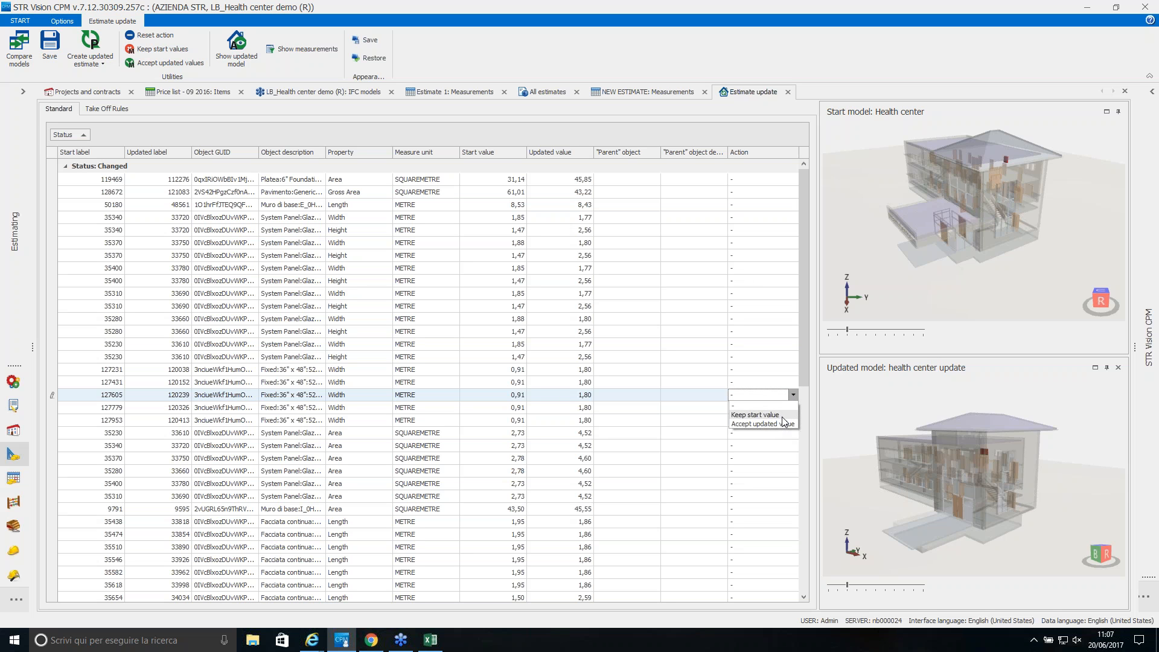
pyautogui.click(783, 423)
pyautogui.click(794, 410)
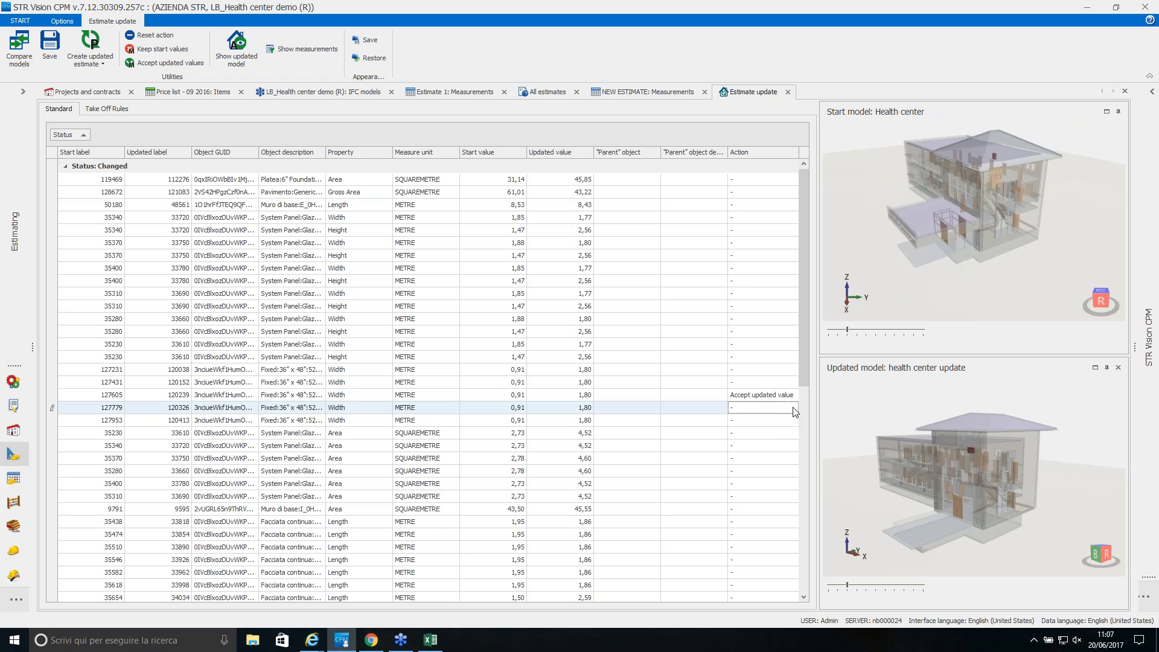
pyautogui.click(787, 437)
pyautogui.click(795, 422)
pyautogui.click(785, 446)
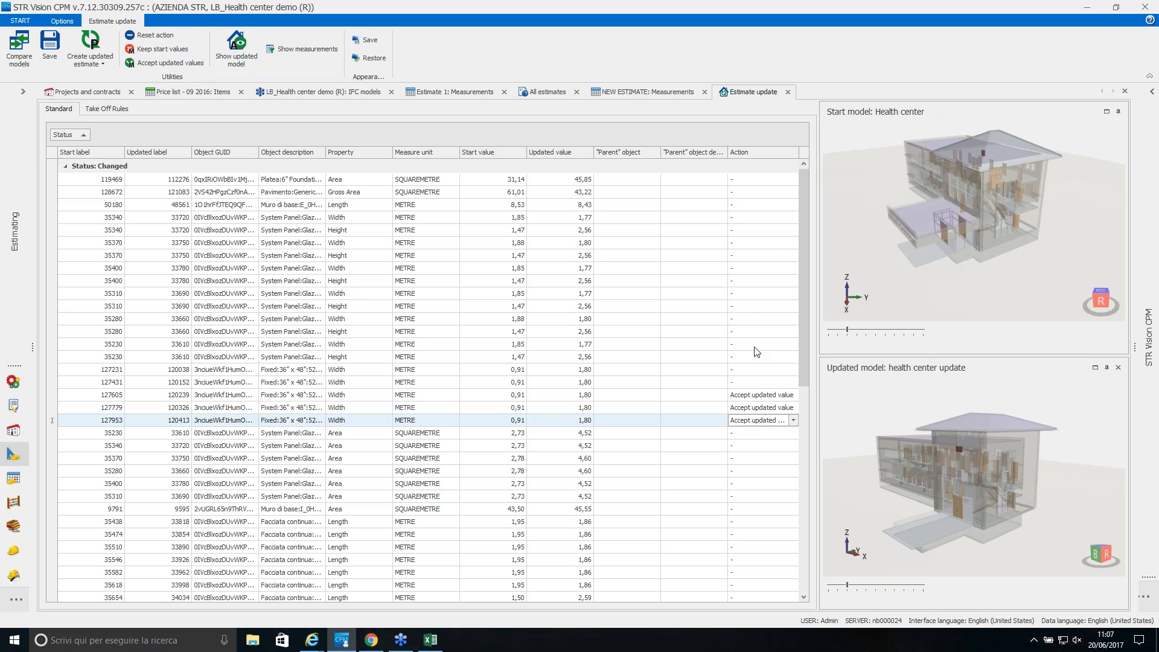
# Accept the updated values for the listed differences, and collapse the Changed group in favour of the Deleted group.
pyautogui.click(181, 64)
pyautogui.click(66, 167)
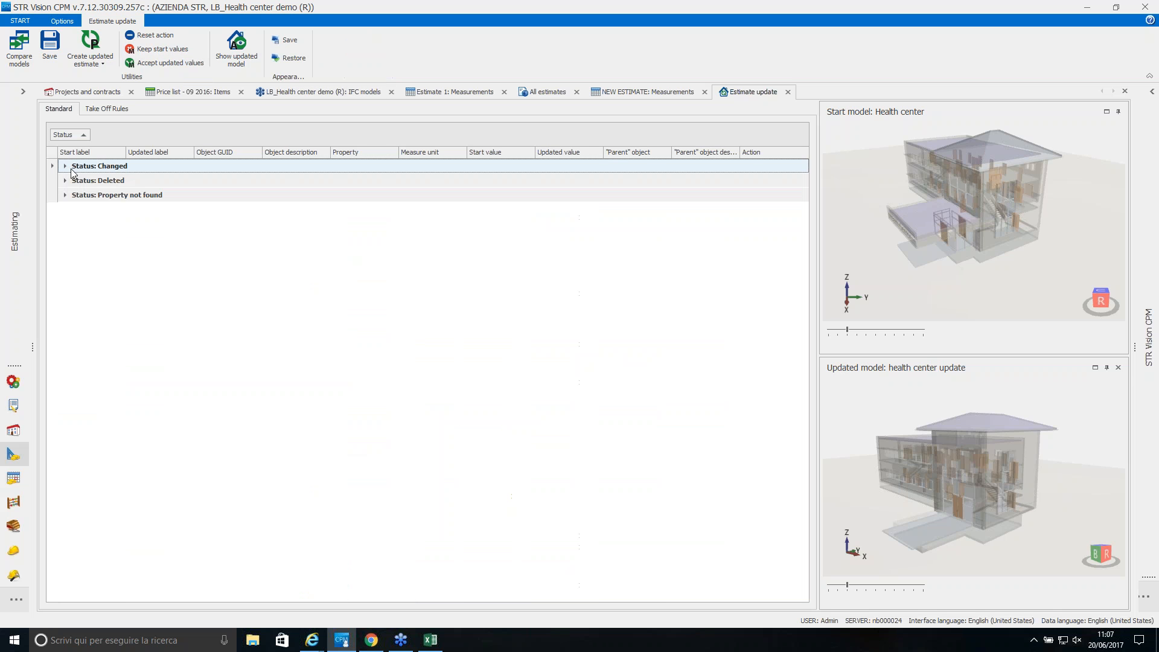
pyautogui.click(66, 181)
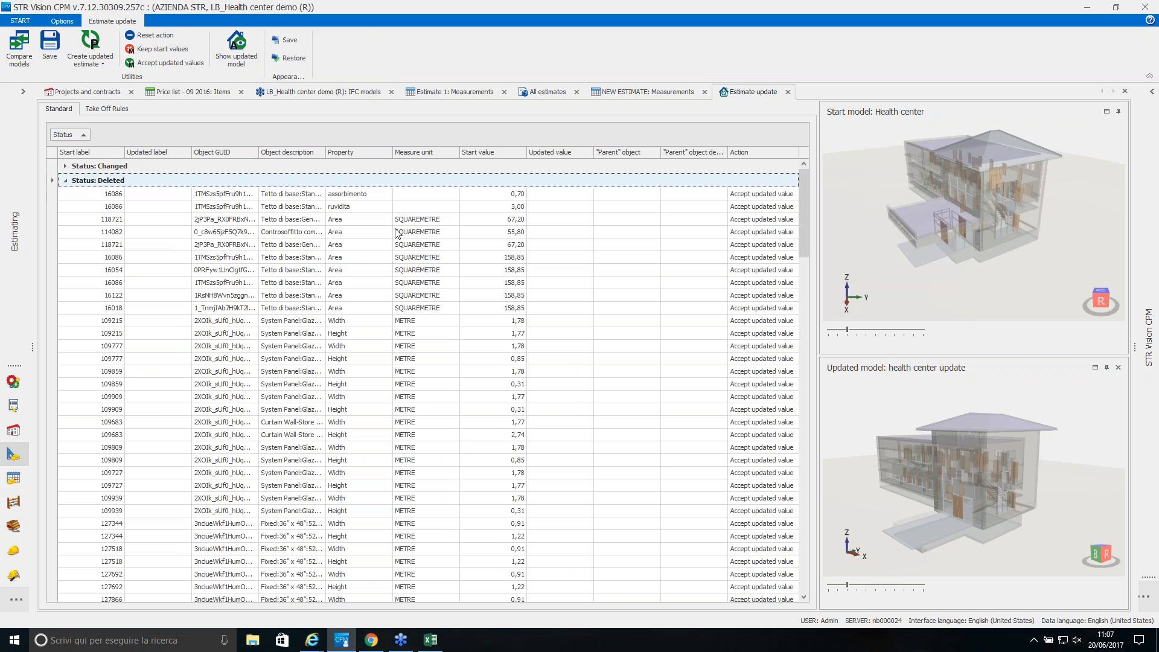
# Step through the Deleted differences from the roofs and ceiling to the glazed system panels, locating each in the start model.
pyautogui.click(397, 233)
pyautogui.press('Down')
pyautogui.press('Down')
pyautogui.press('Down')
pyautogui.press('Down')
pyautogui.press('Down')
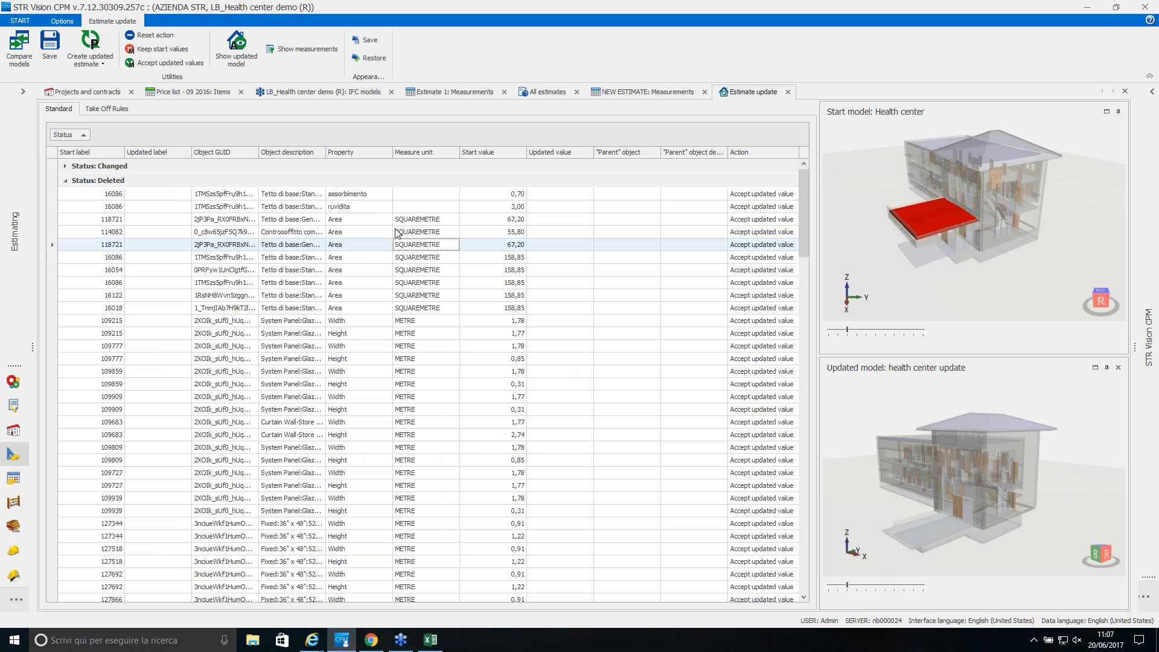
pyautogui.press('Down')
pyautogui.press('Down')
pyautogui.press('Down')
pyautogui.press('Down')
pyautogui.press('Down')
pyautogui.press('Down')
pyautogui.press('Down')
pyautogui.press('Down')
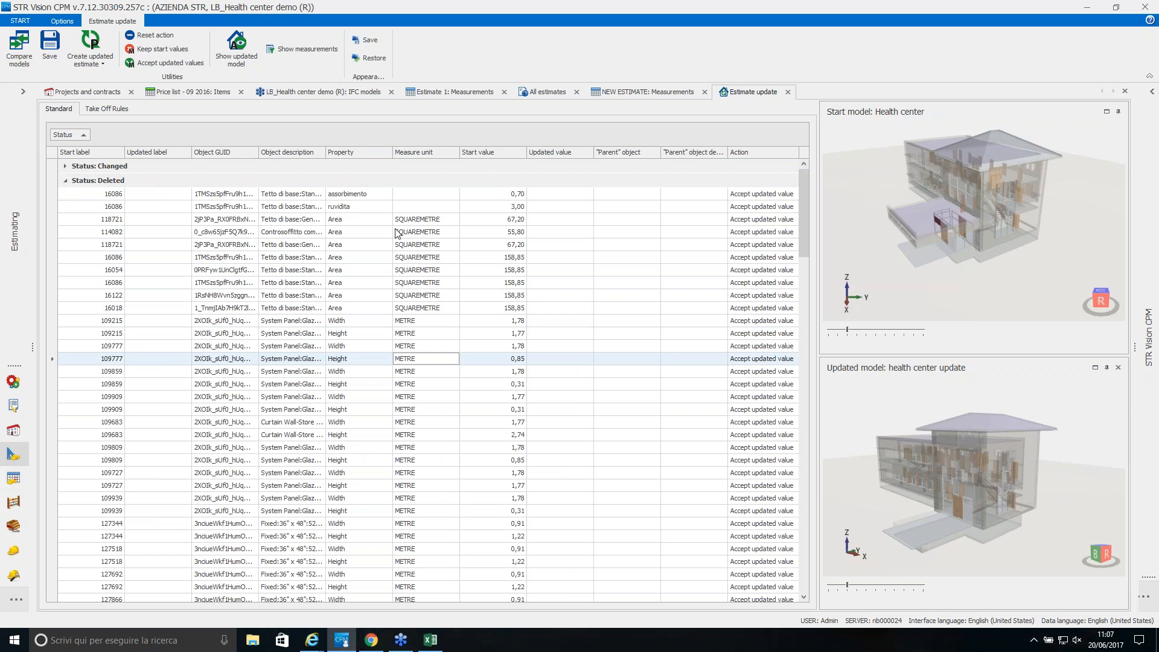
pyautogui.press('Down')
pyautogui.press('Down')
pyautogui.press('Down')
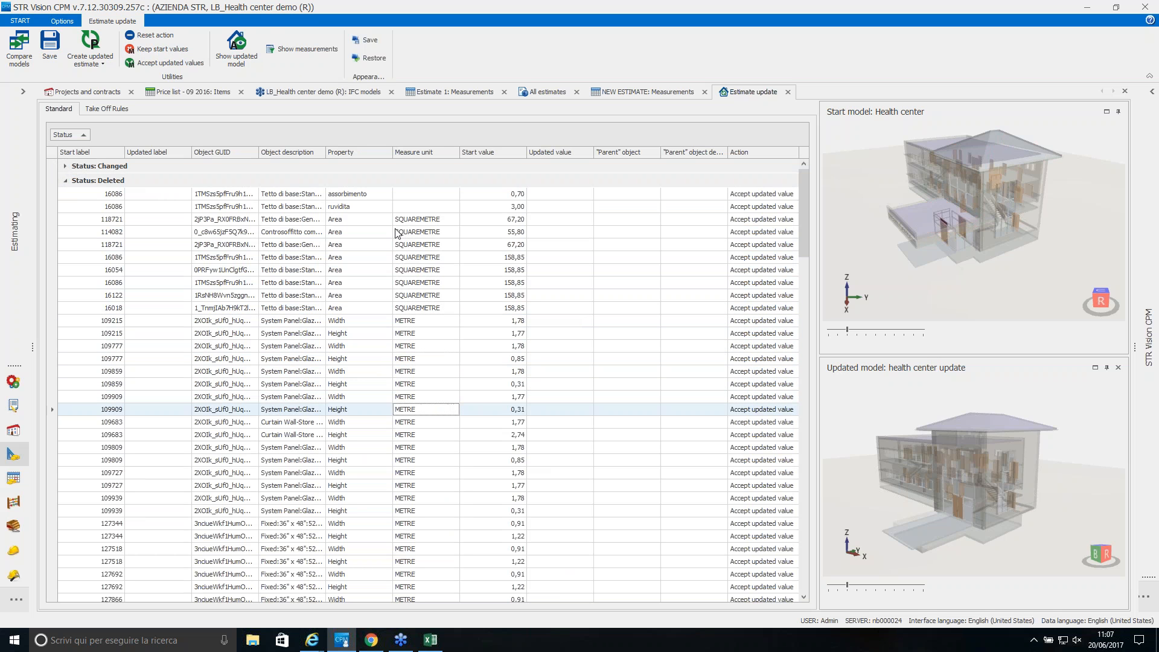
pyautogui.press('Down')
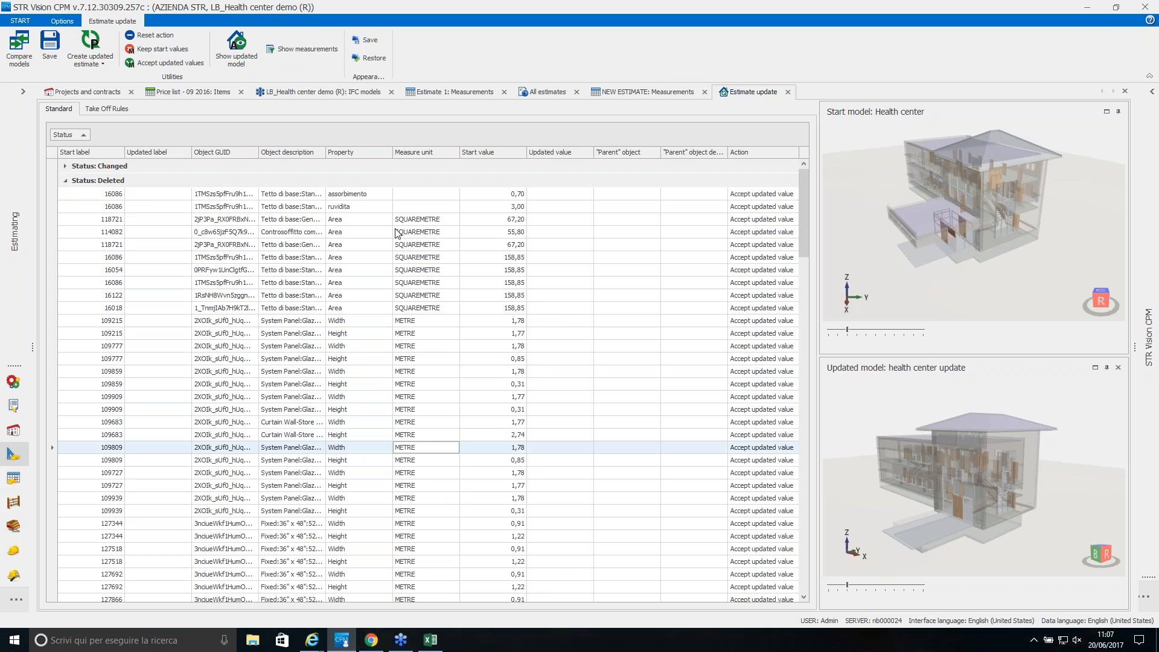
pyautogui.press('Down')
pyautogui.press('Down')
pyautogui.press('Down')
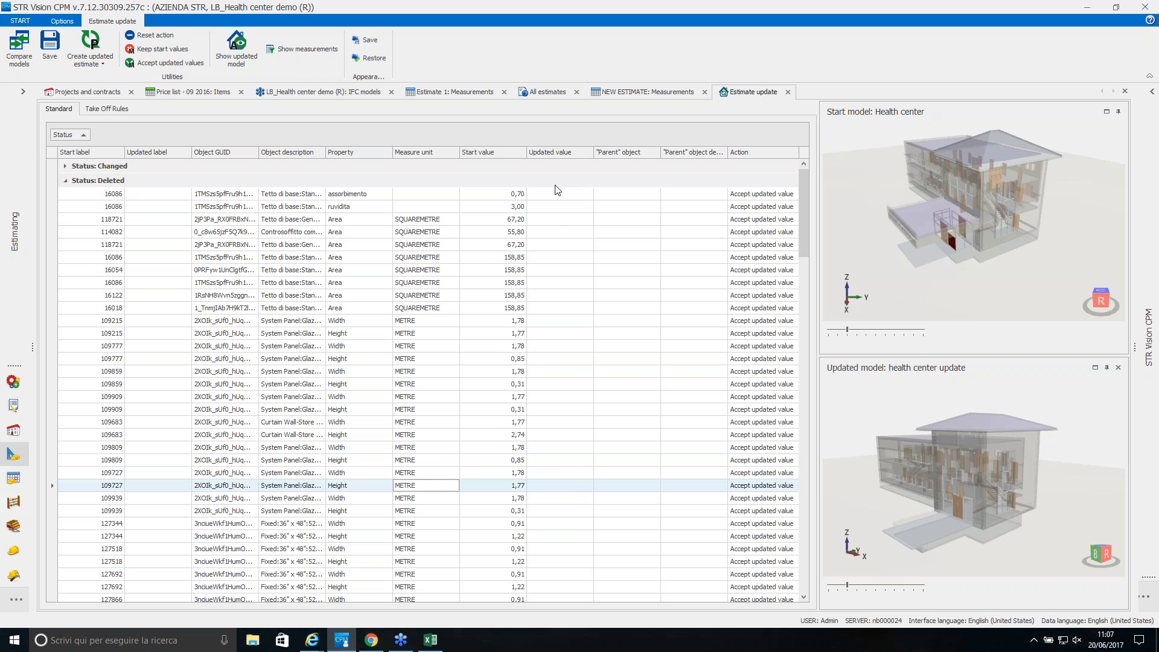
# Show the differences for take-off rule 741 and compare the start and updated computed properties of its two floor slabs.
pyautogui.click(117, 108)
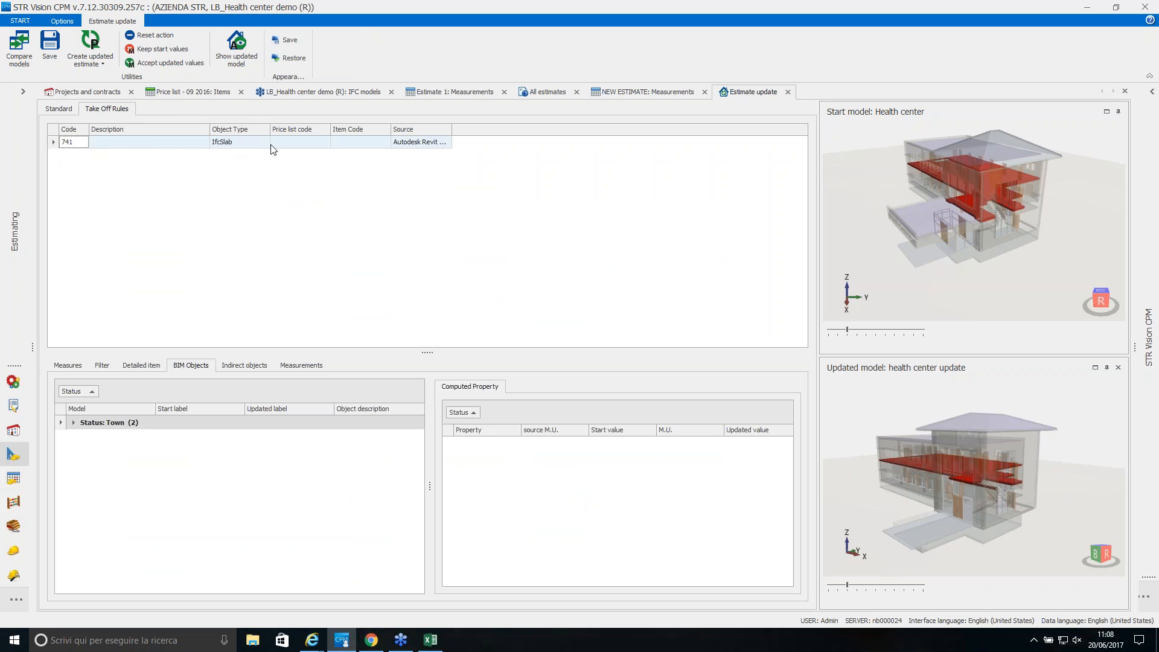
pyautogui.click(73, 422)
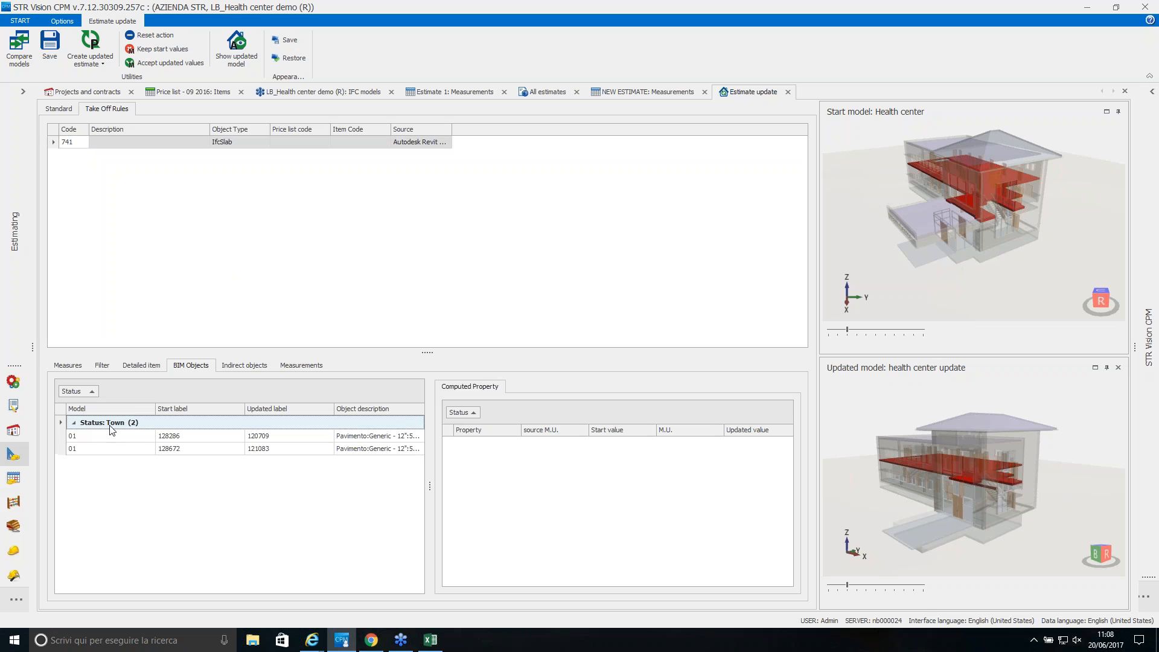
pyautogui.click(154, 439)
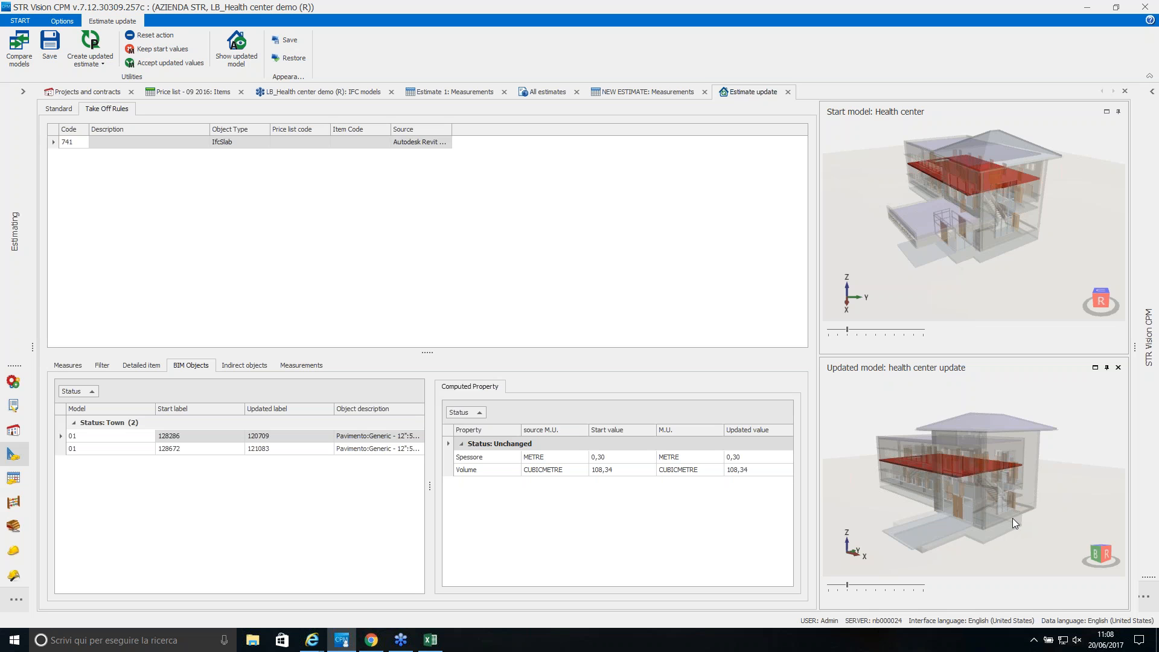
pyautogui.click(627, 459)
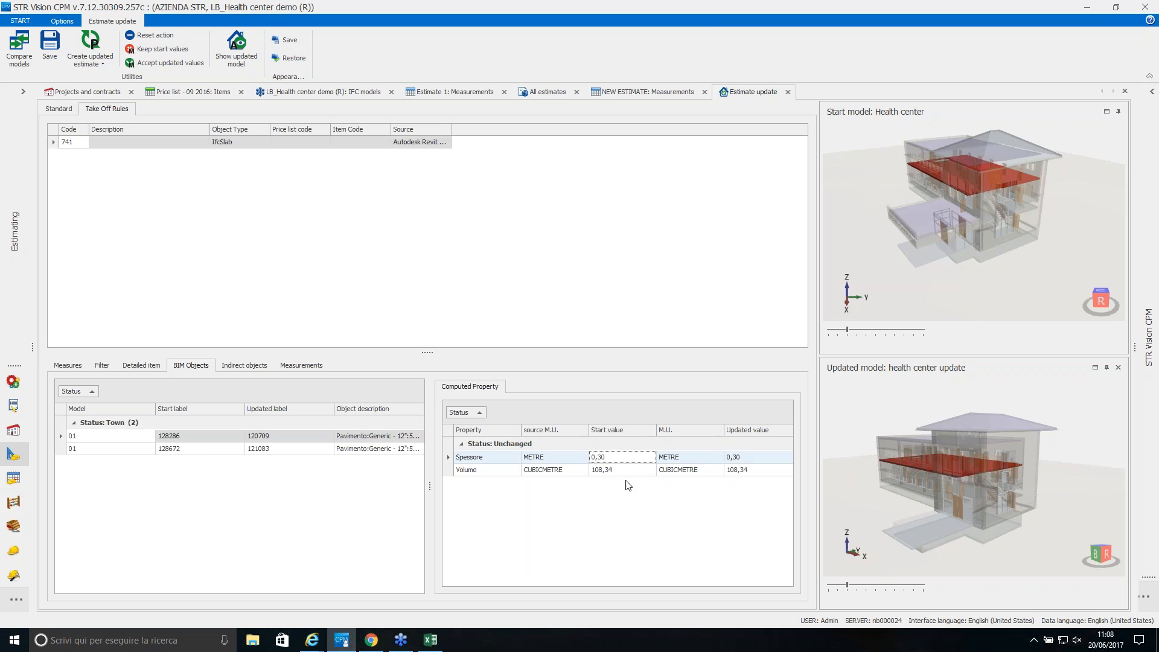
pyautogui.click(178, 453)
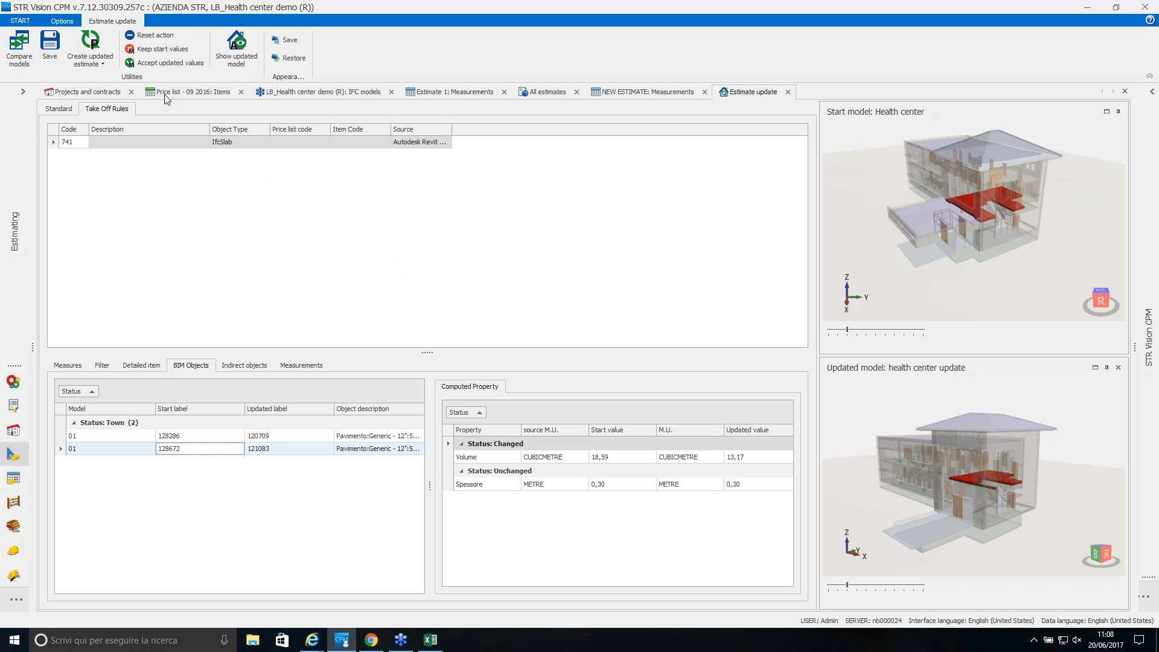
# Create an updated estimate with code 30, description DESCRITPRION and BIMLevel as the custom field for the marking status.
pyautogui.click(109, 60)
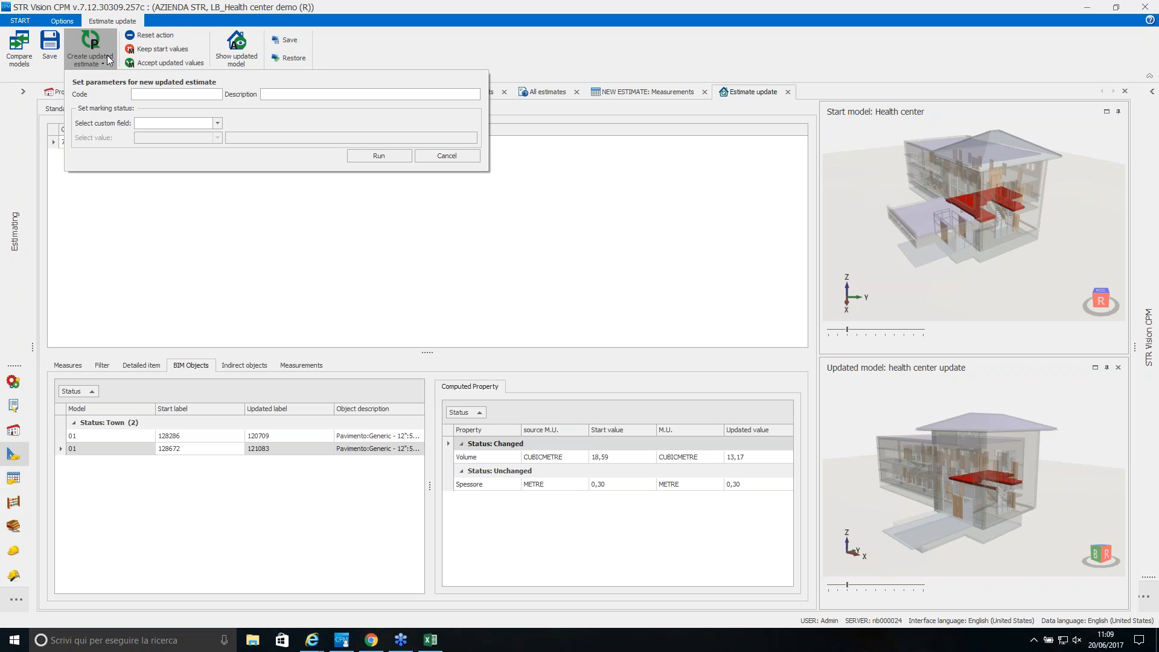
pyautogui.click(150, 95)
pyautogui.write('30')
pyautogui.click(315, 94)
pyautogui.write('DESCRITPRION')
pyautogui.click(217, 123)
pyautogui.click(275, 143)
pyautogui.moveTo(221, 160); pyautogui.dragTo(227, 187)
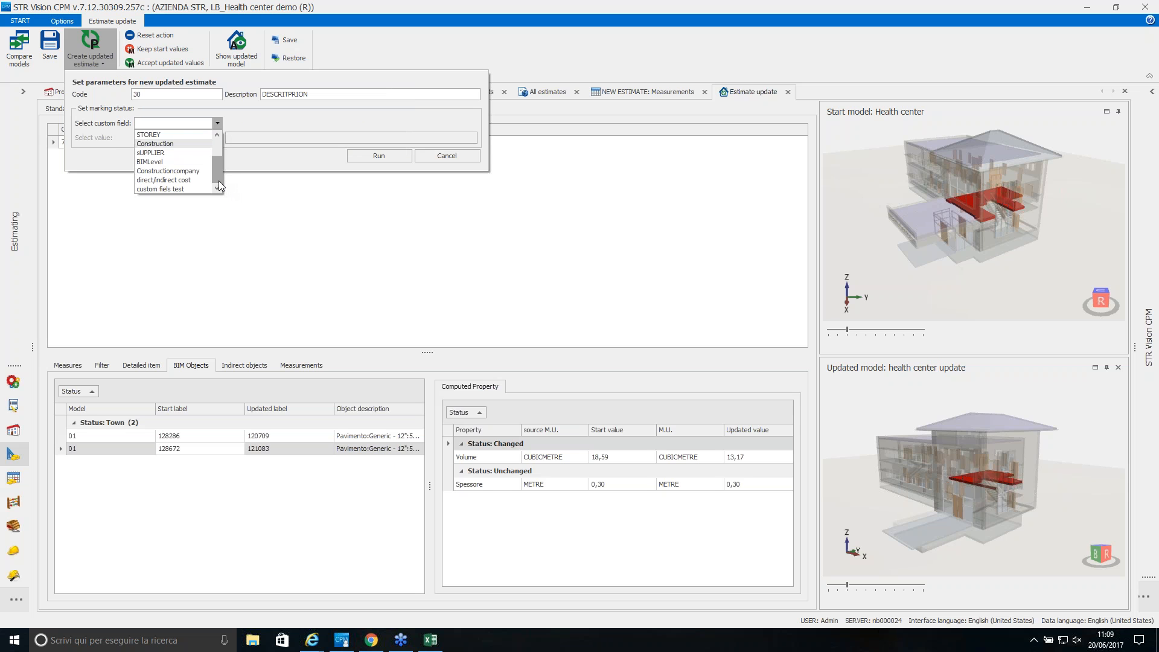
pyautogui.click(199, 162)
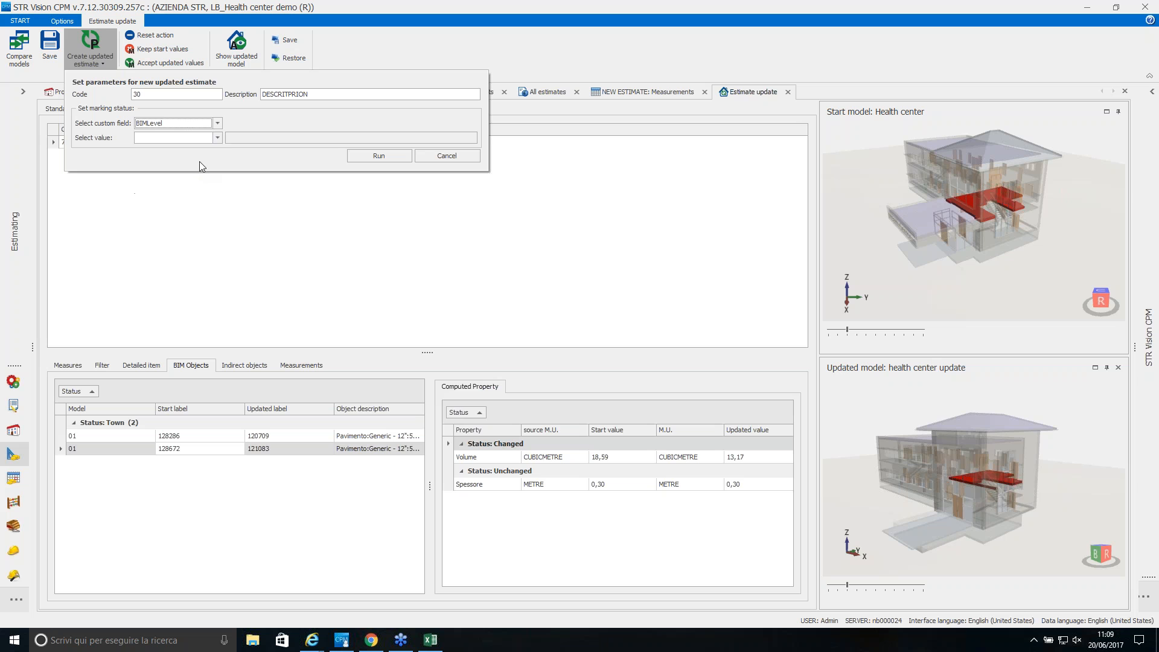
pyautogui.click(386, 156)
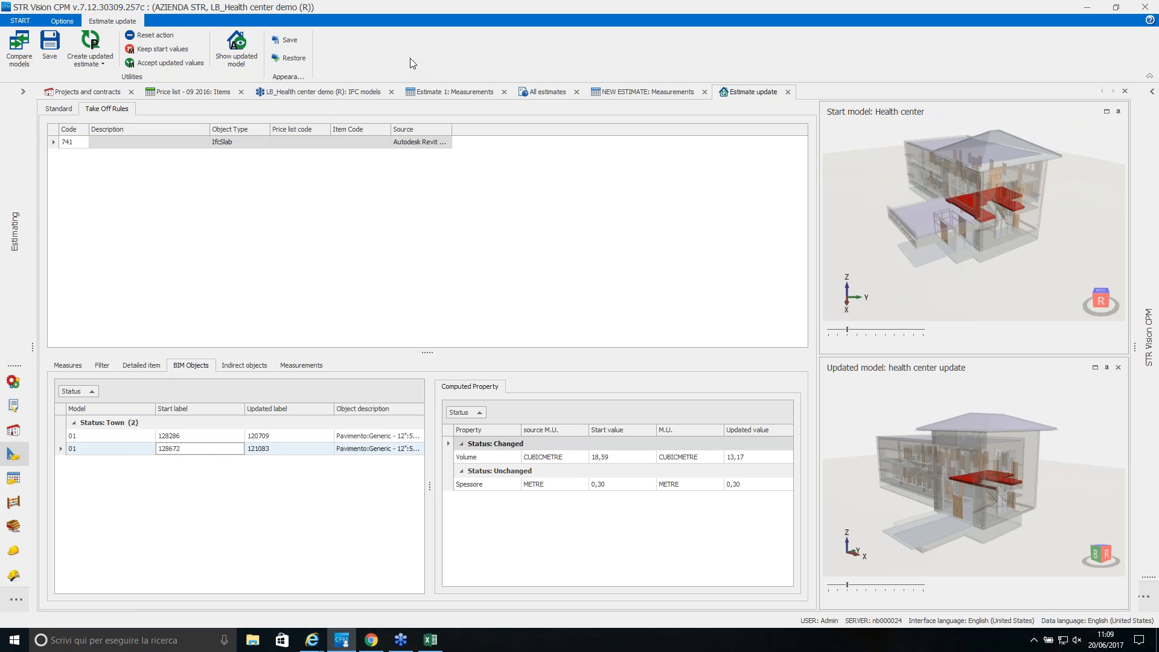
# Open the job planning of Estimate 1 and display the Gantt chart of Planing 1.
pyautogui.click(23, 92)
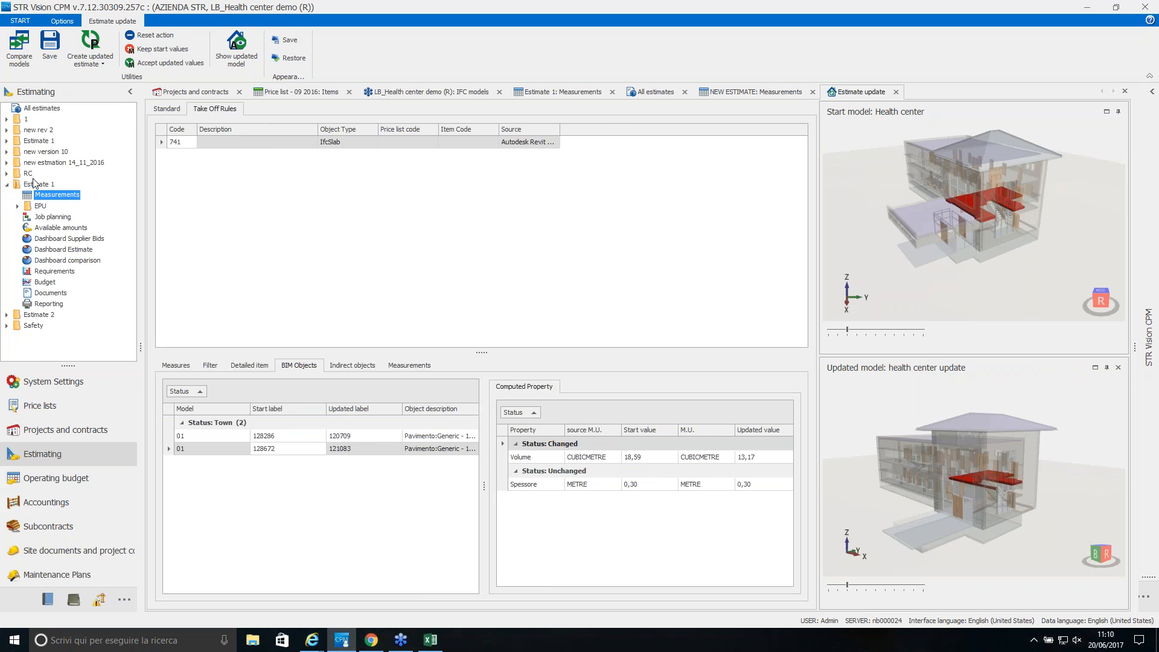
pyautogui.click(71, 217)
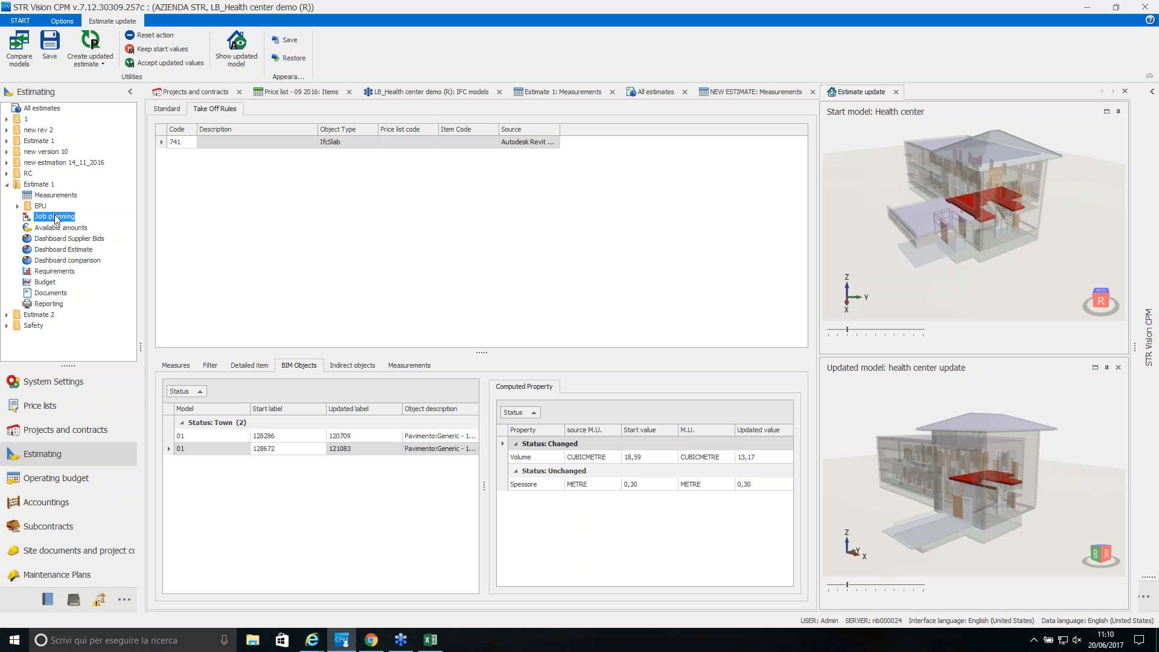
pyautogui.doubleClick(57, 216)
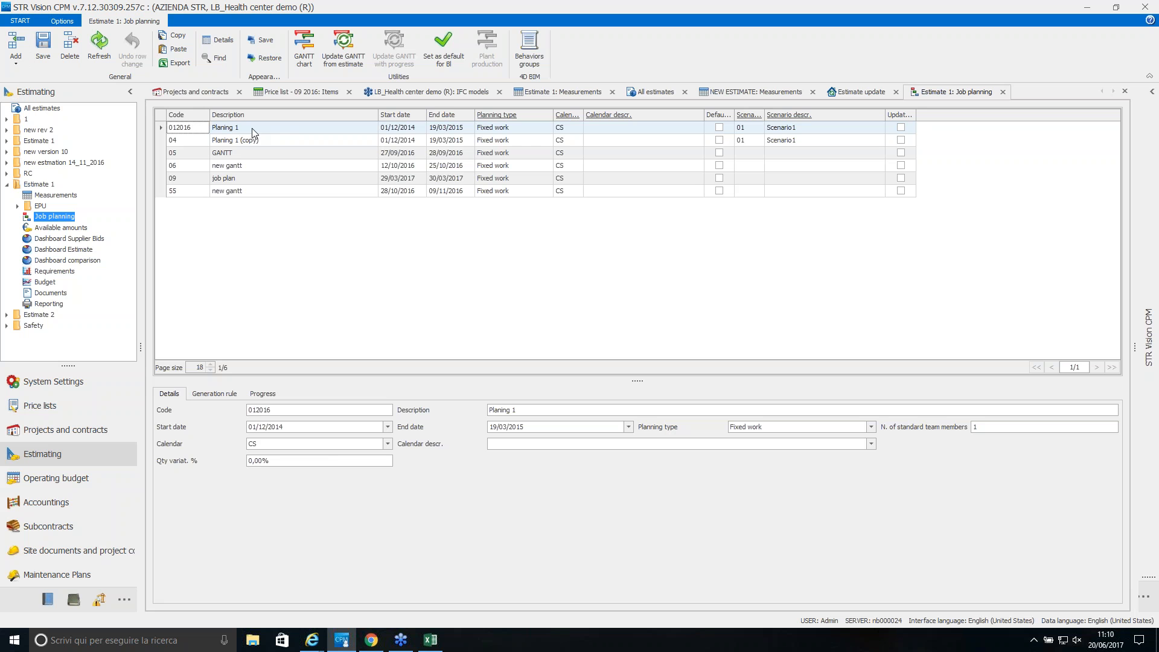
pyautogui.click(305, 55)
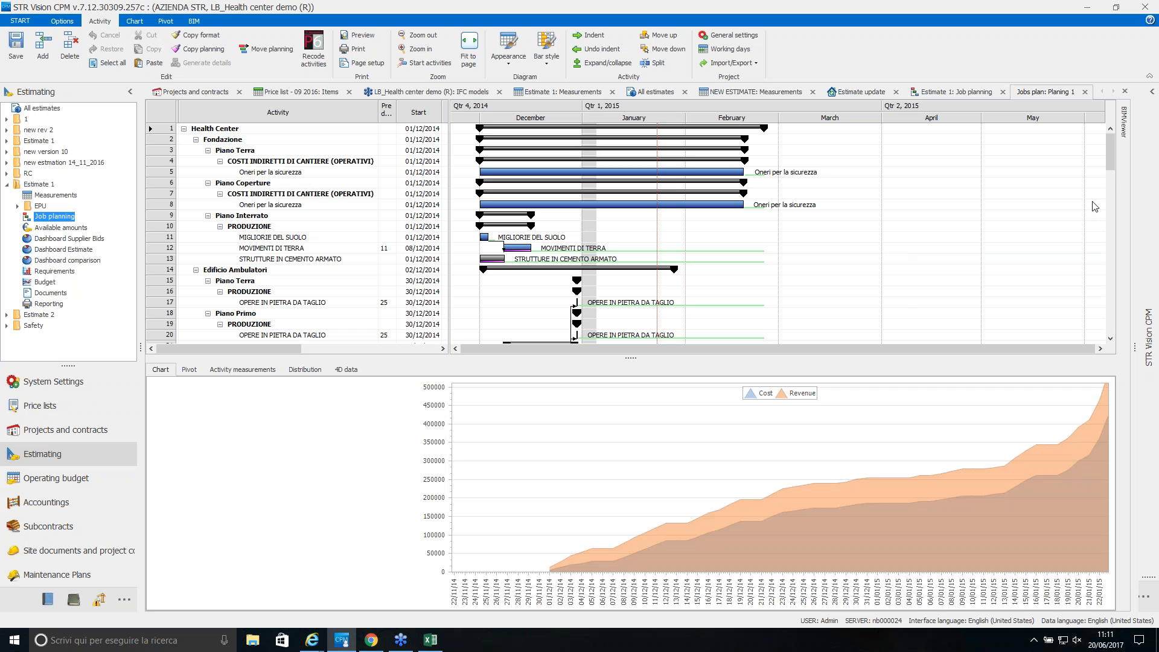
# Look over the Gantt activities and review the import and export options offered for the job plan.
pyautogui.moveTo(1111, 167)
pyautogui.mouseDown()
pyautogui.moveTo(1141, 264)
pyautogui.moveTo(1121, 172)
pyautogui.mouseUp()
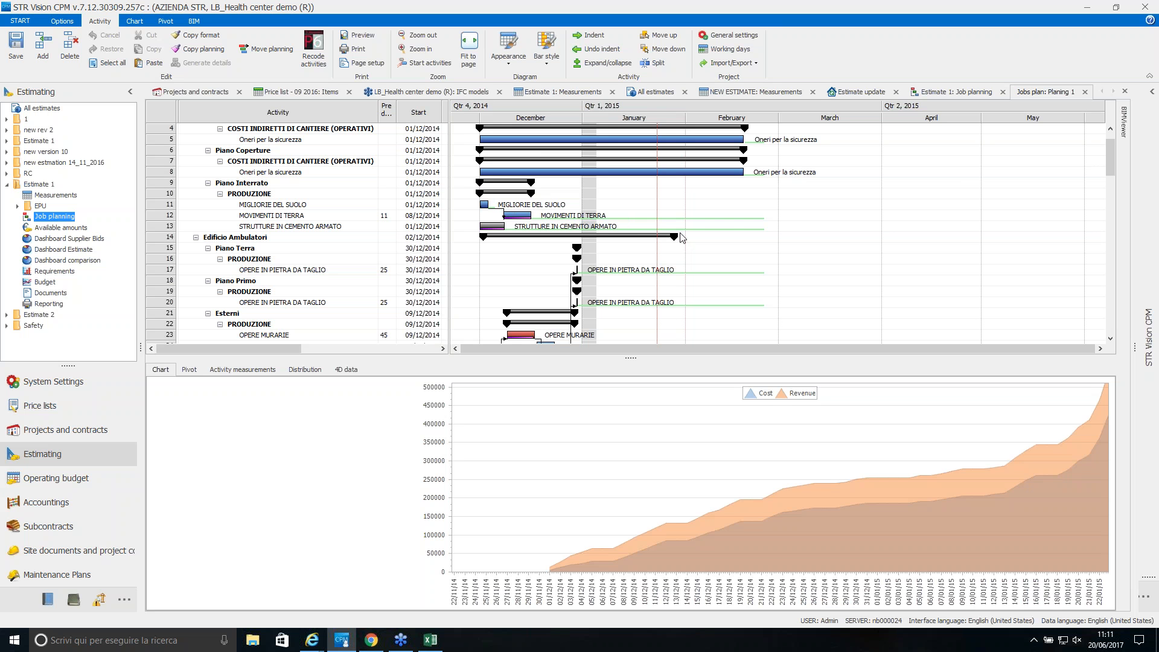
pyautogui.click(731, 63)
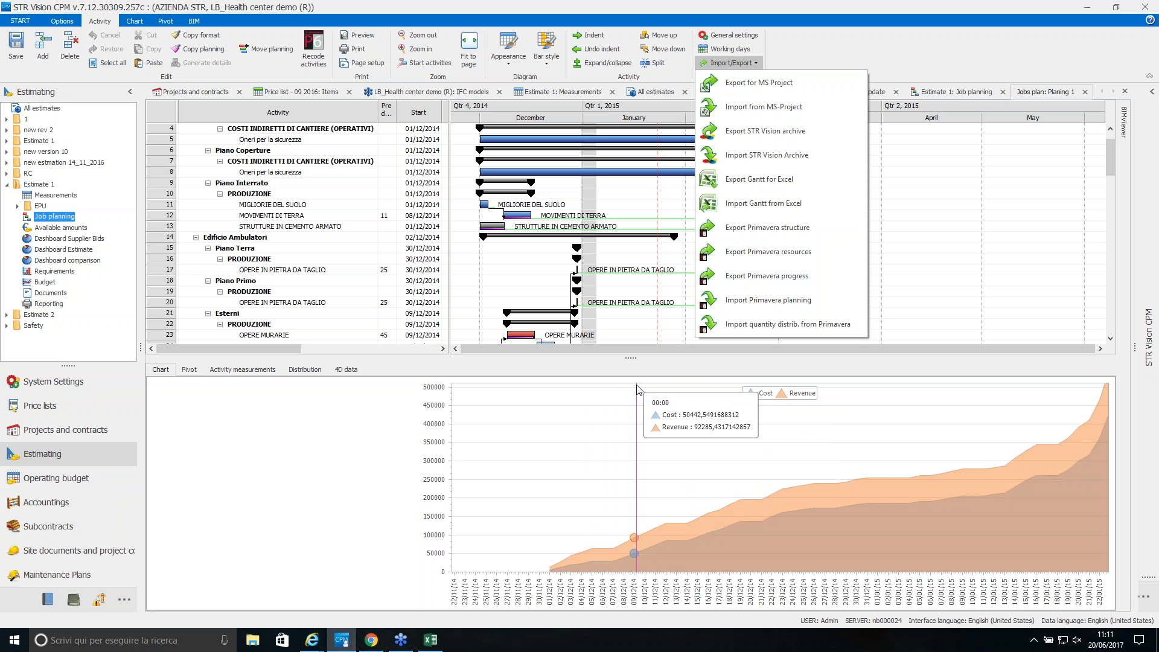
pyautogui.click(734, 107)
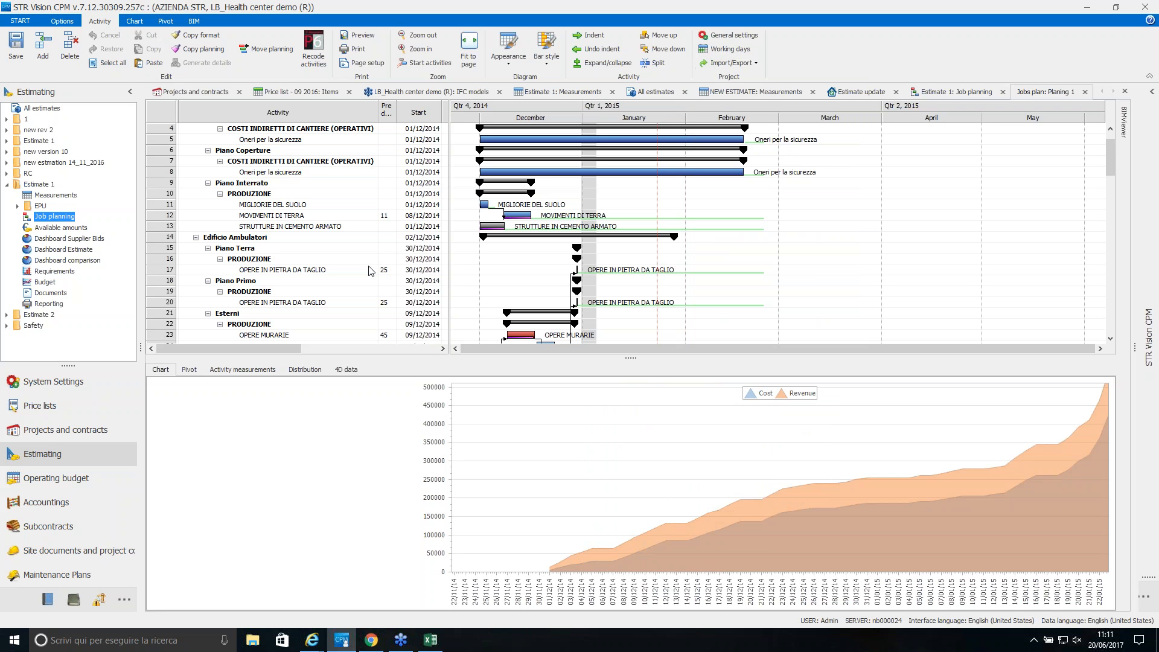
# Select the INTONACI activity under Esterni and examine its linked activity measurements.
pyautogui.click(268, 295)
pyautogui.scroll(-4, 281, 293)
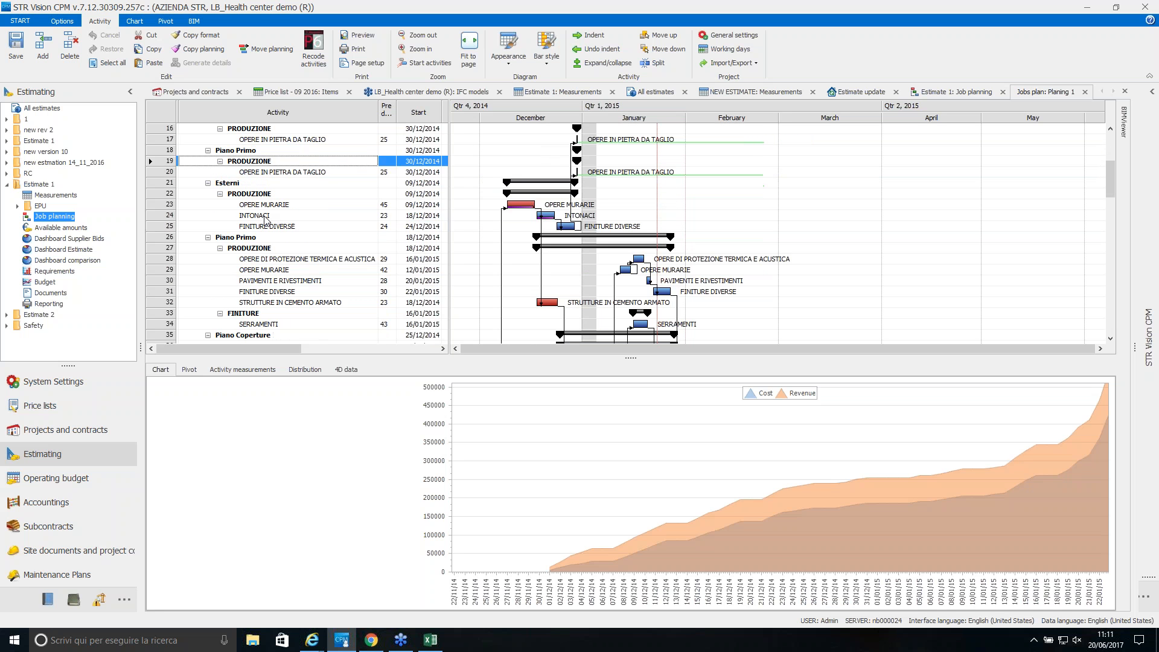
pyautogui.click(293, 218)
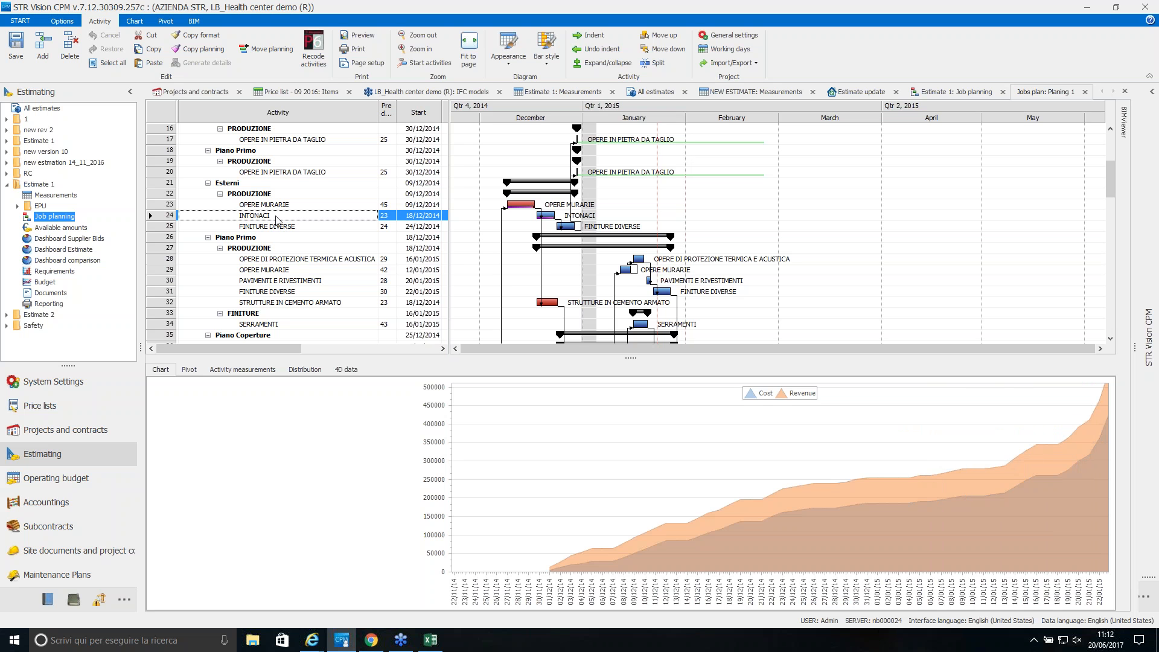
pyautogui.click(269, 374)
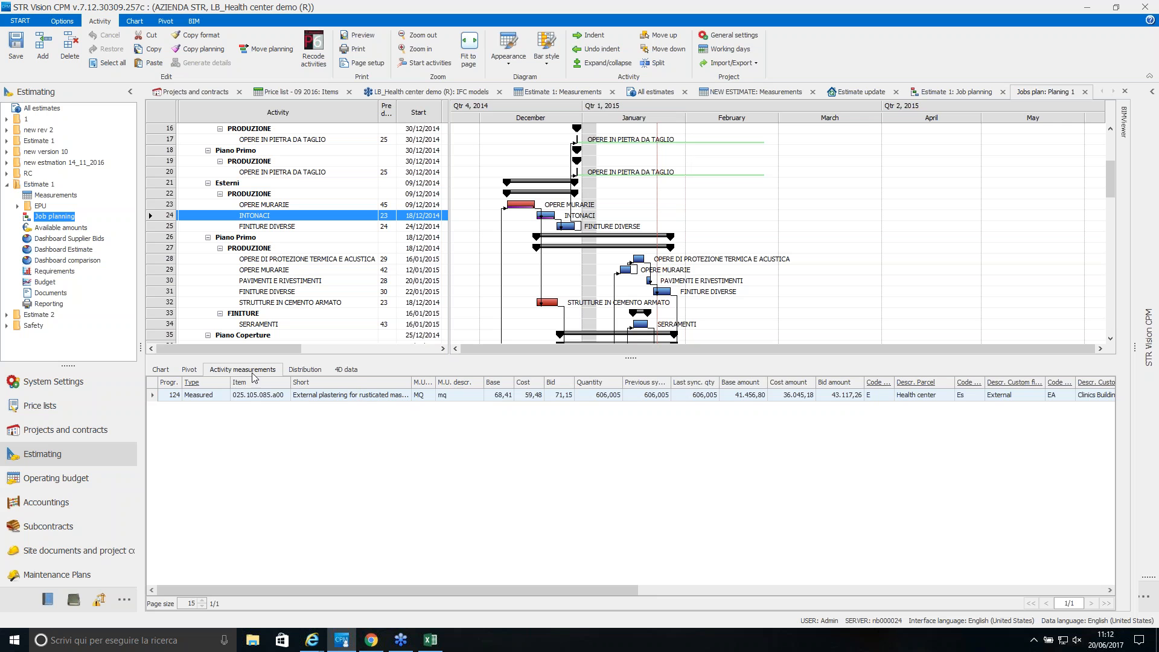
# Return to the cost and revenue chart and extend the INTONACI activity so that it ends on 16/4/15.
pyautogui.click(162, 369)
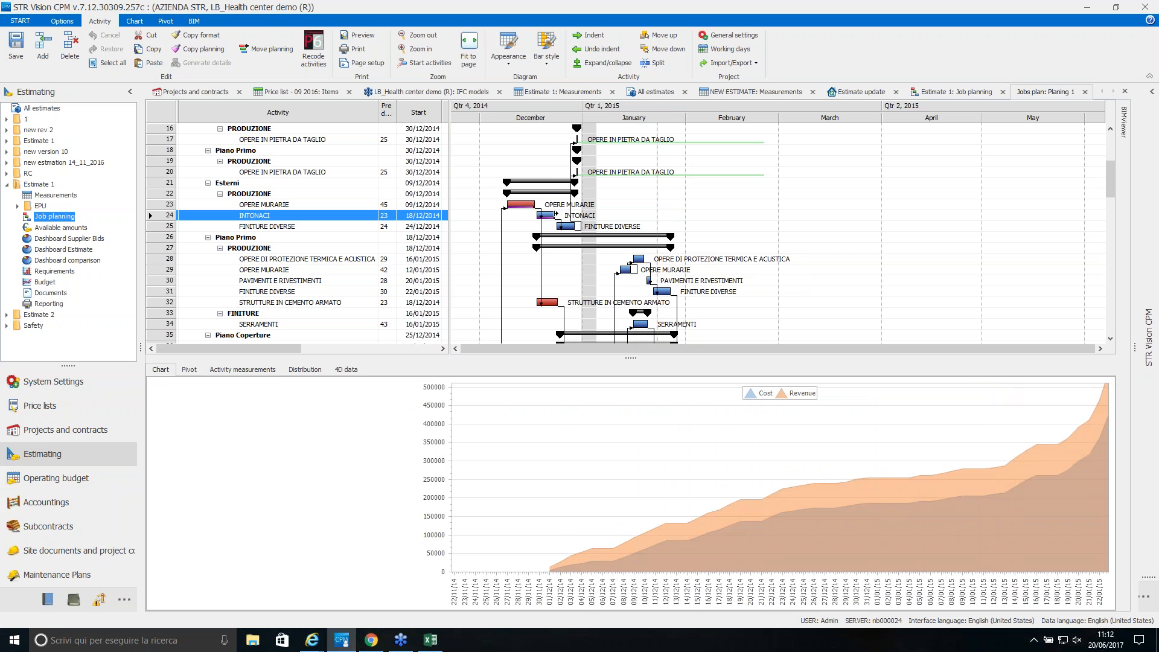
pyautogui.moveTo(555, 216); pyautogui.dragTo(933, 232)
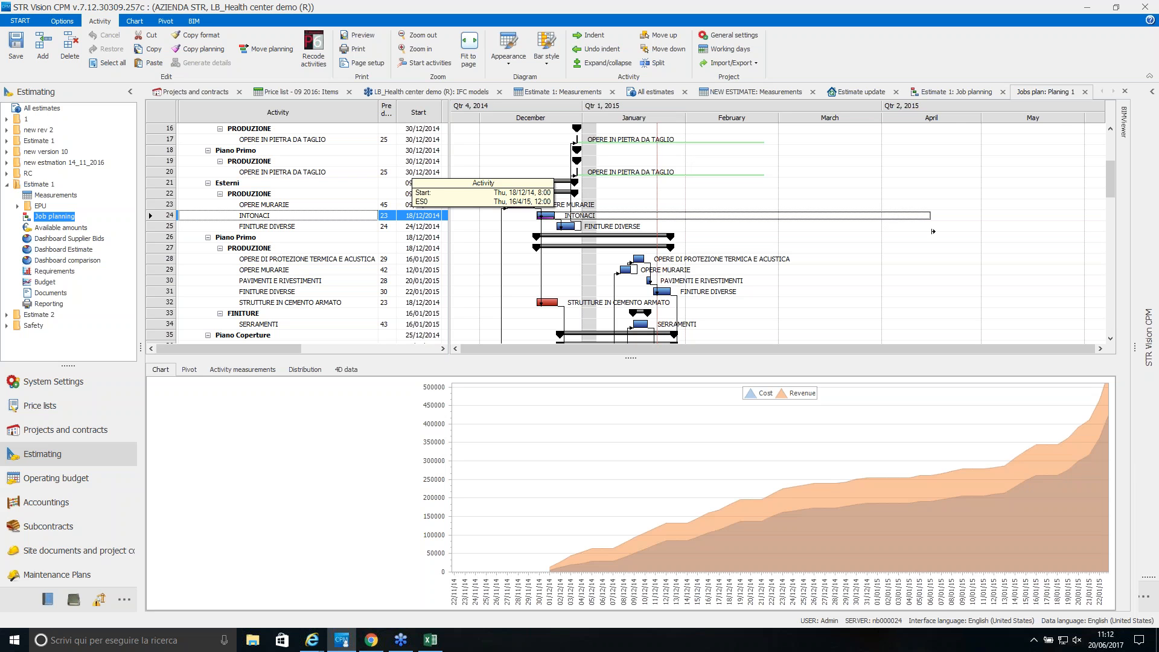
pyautogui.moveTo(933, 232); pyautogui.dragTo(933, 232)
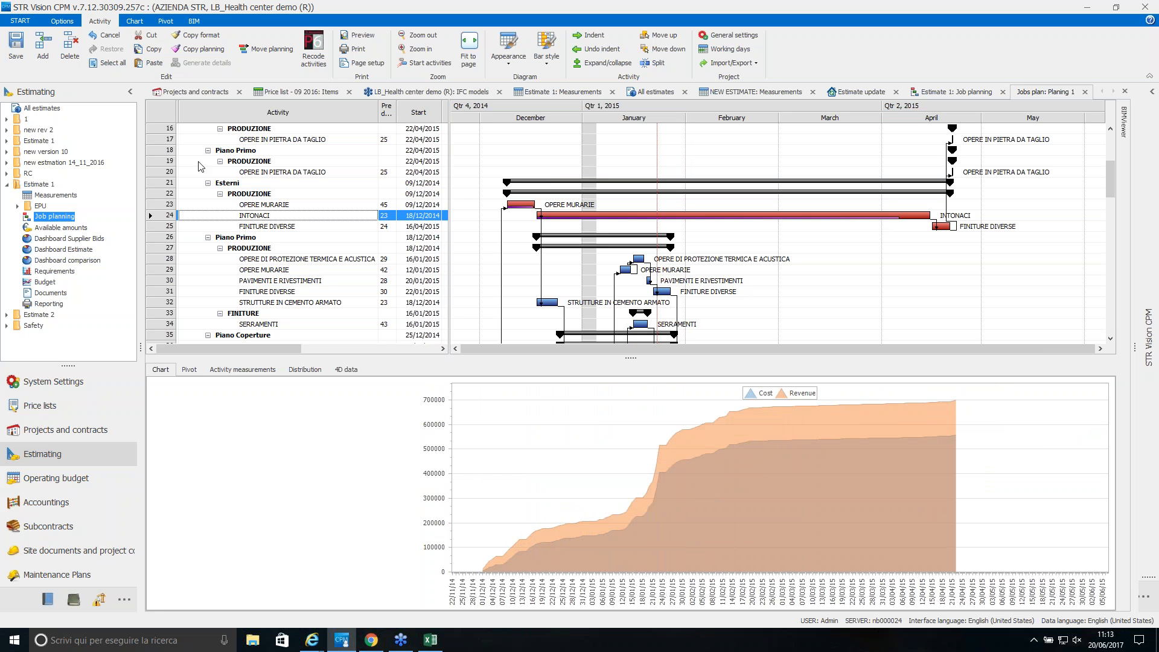
# Load the Health center and Health center second building models together in the BIM viewer.
pyautogui.click(129, 93)
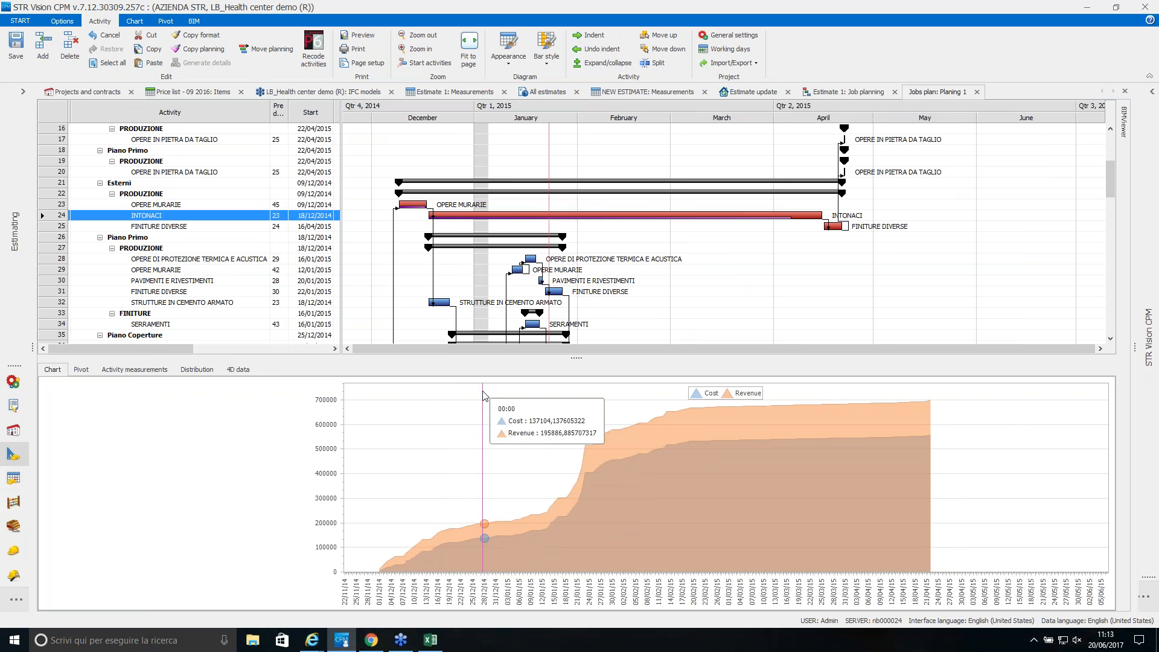
pyautogui.click(1123, 124)
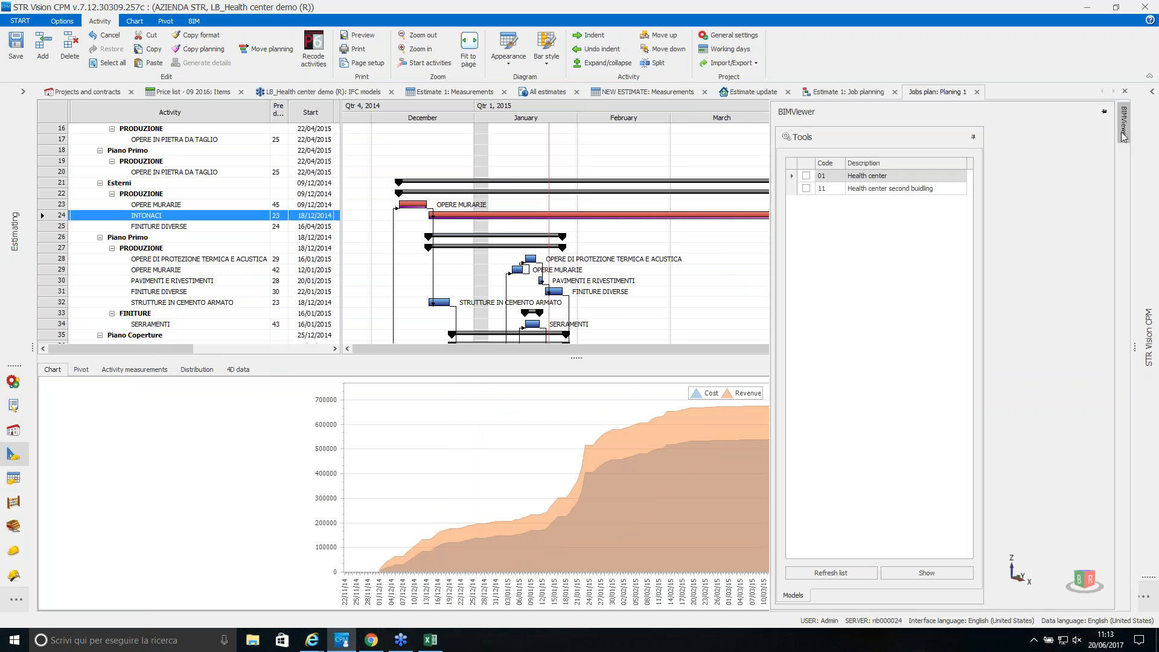
pyautogui.click(805, 188)
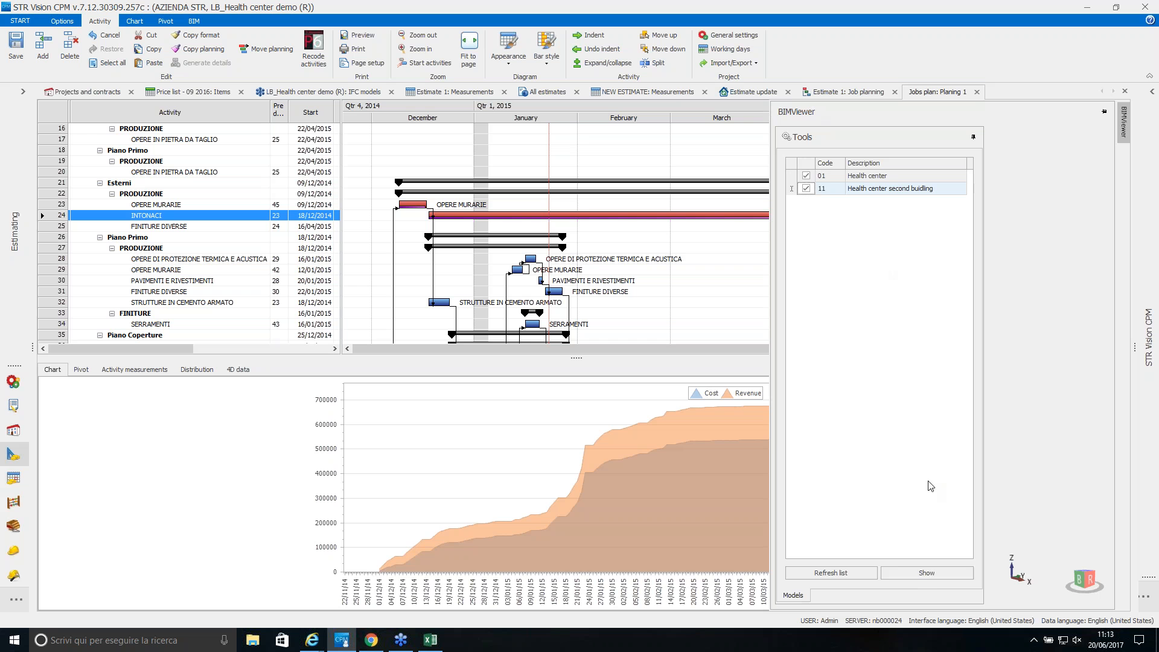
pyautogui.click(934, 573)
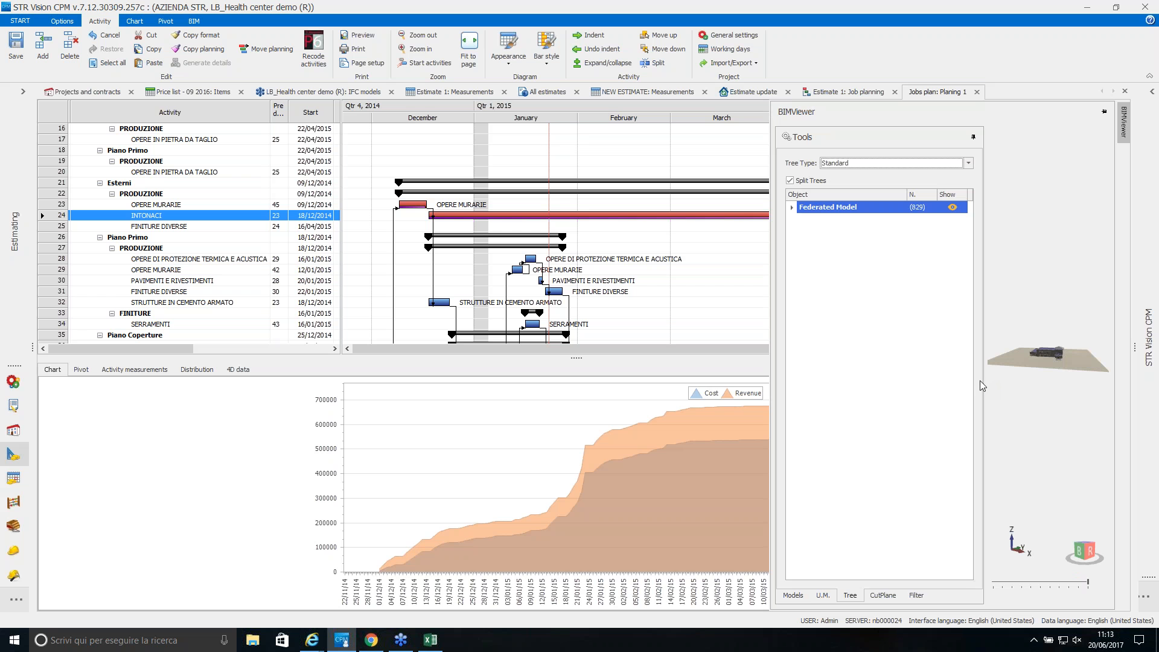
pyautogui.moveTo(983, 384); pyautogui.dragTo(838, 371)
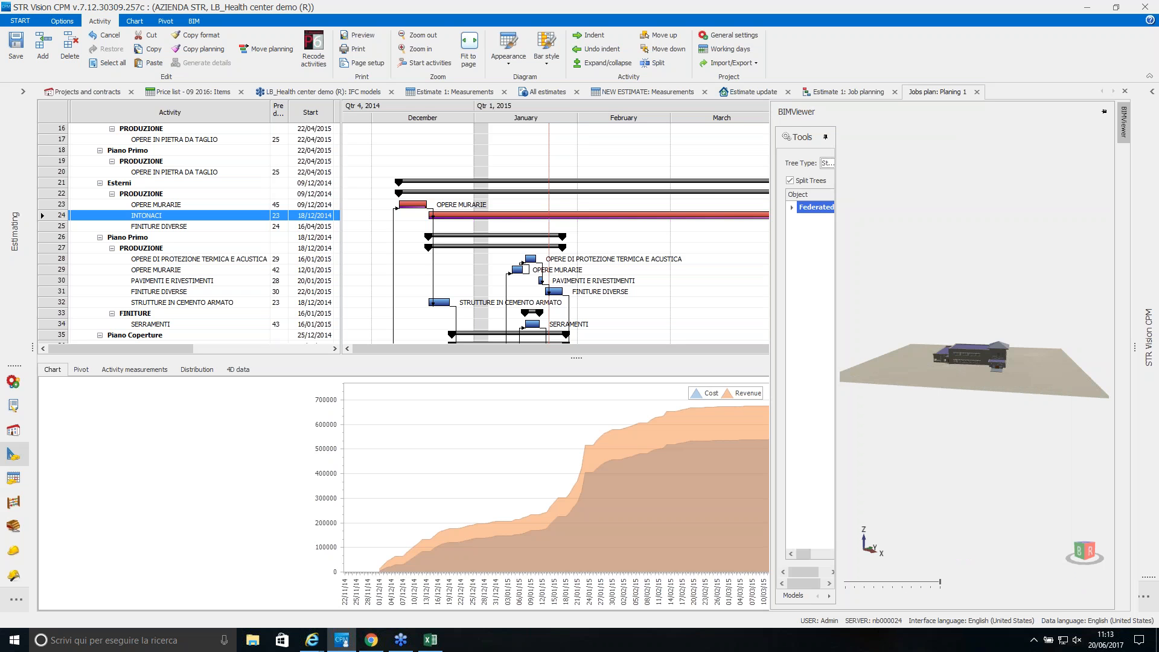
pyautogui.scroll(3, 981, 387)
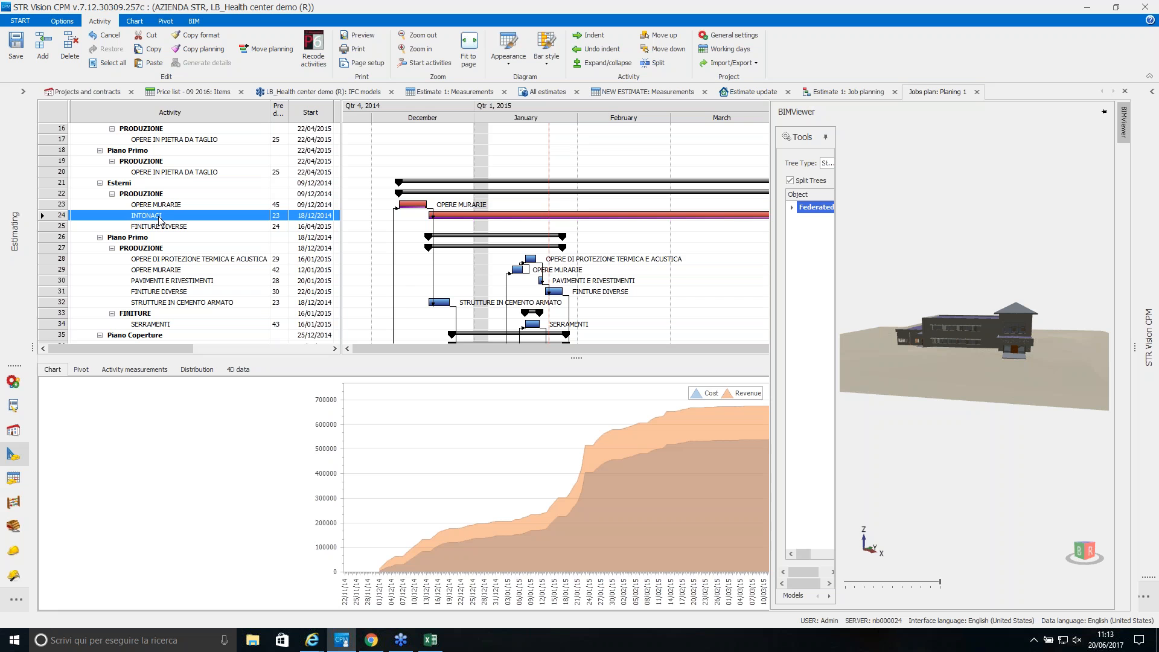
# Highlight the 3D objects linked to the INTONACI activity in the BIM model.
pyautogui.click(195, 22)
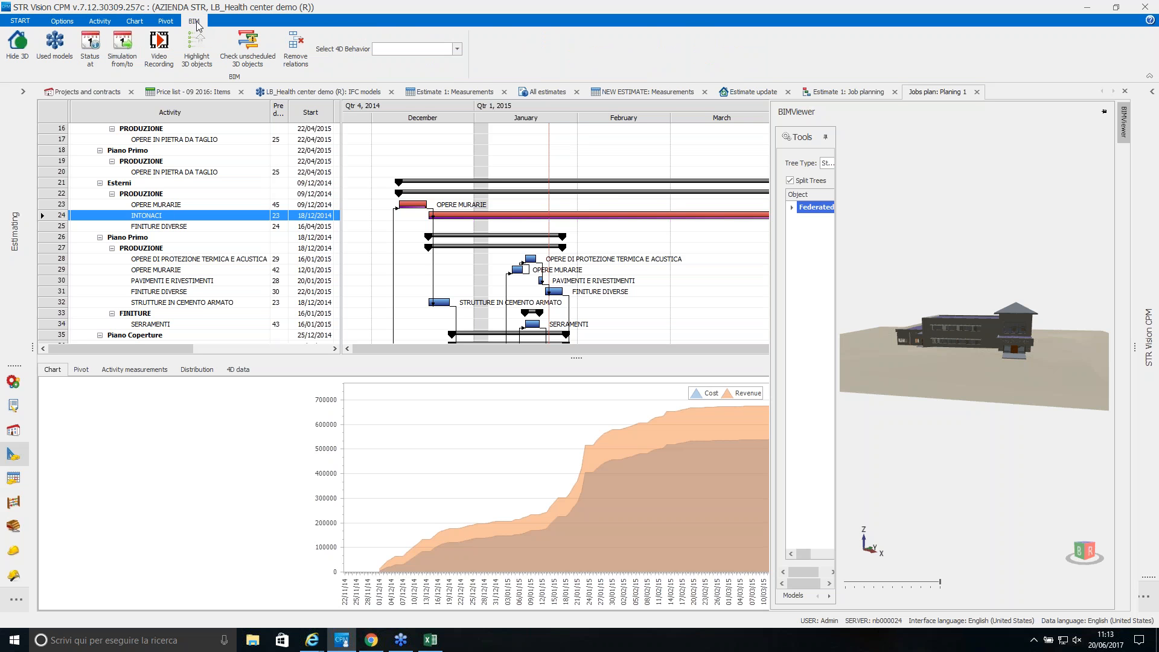
pyautogui.click(200, 52)
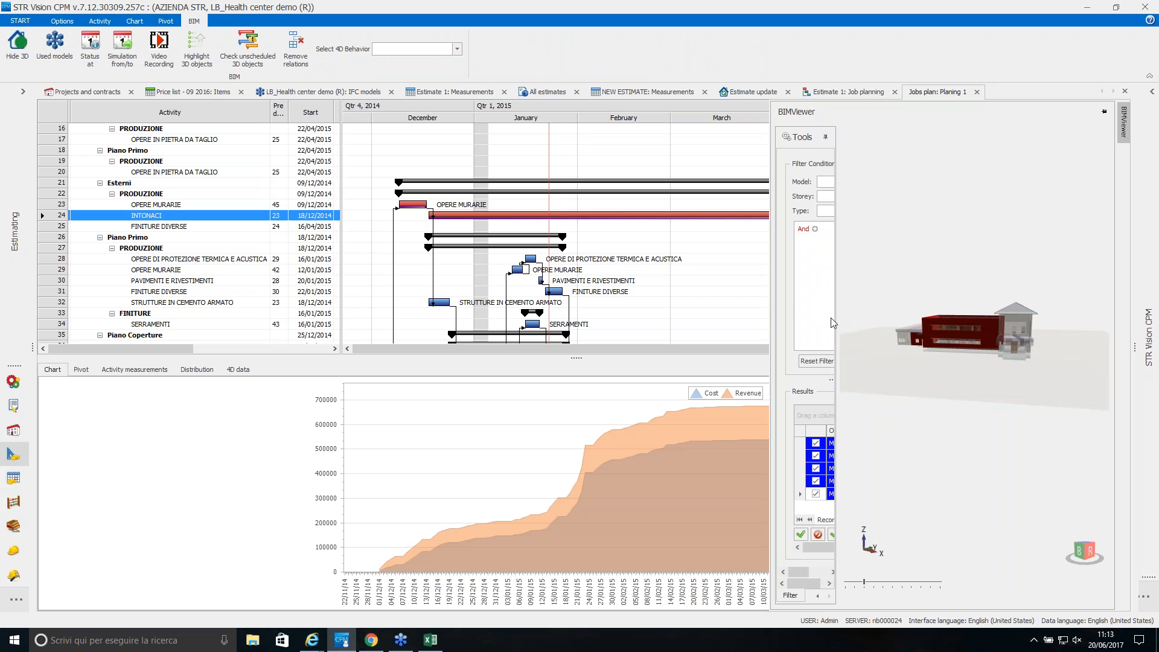
pyautogui.moveTo(837, 322); pyautogui.dragTo(933, 333)
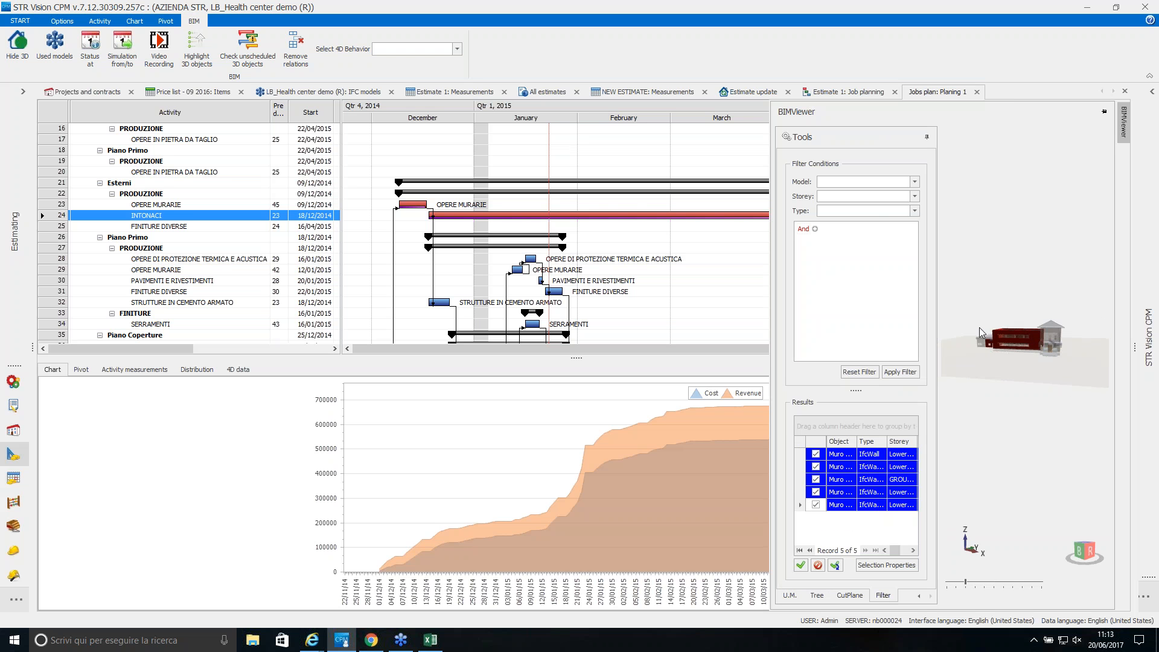
pyautogui.scroll(3, 1019, 349)
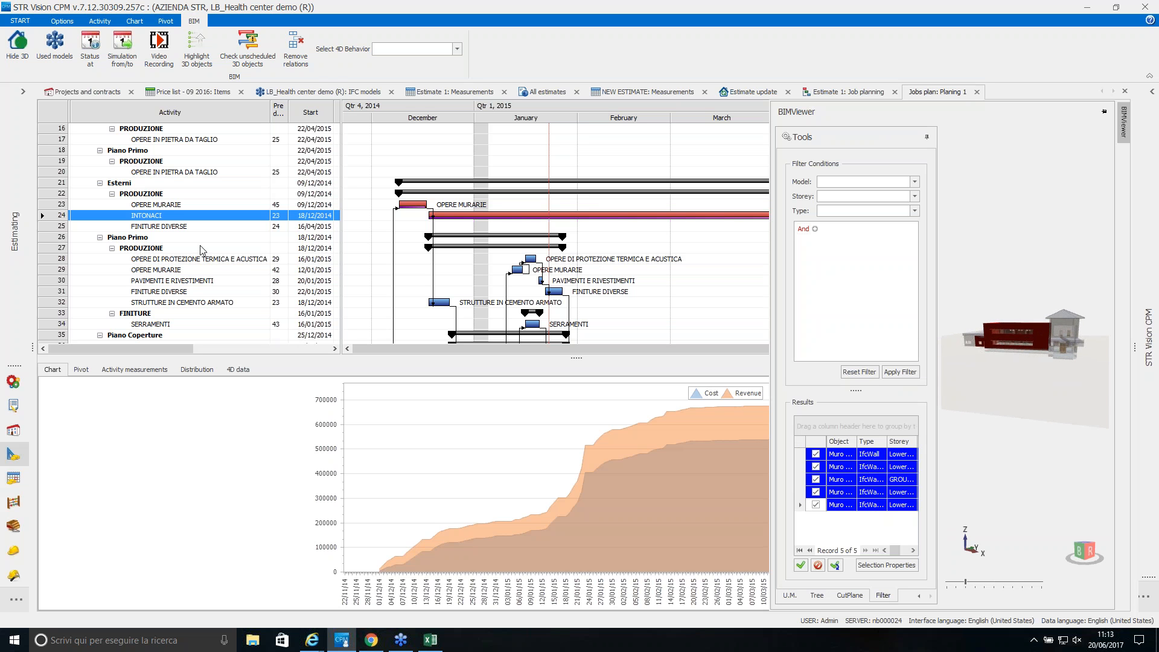
# Check the model for unscheduled 3D objects and group the resulting objects by storey.
pyautogui.click(264, 67)
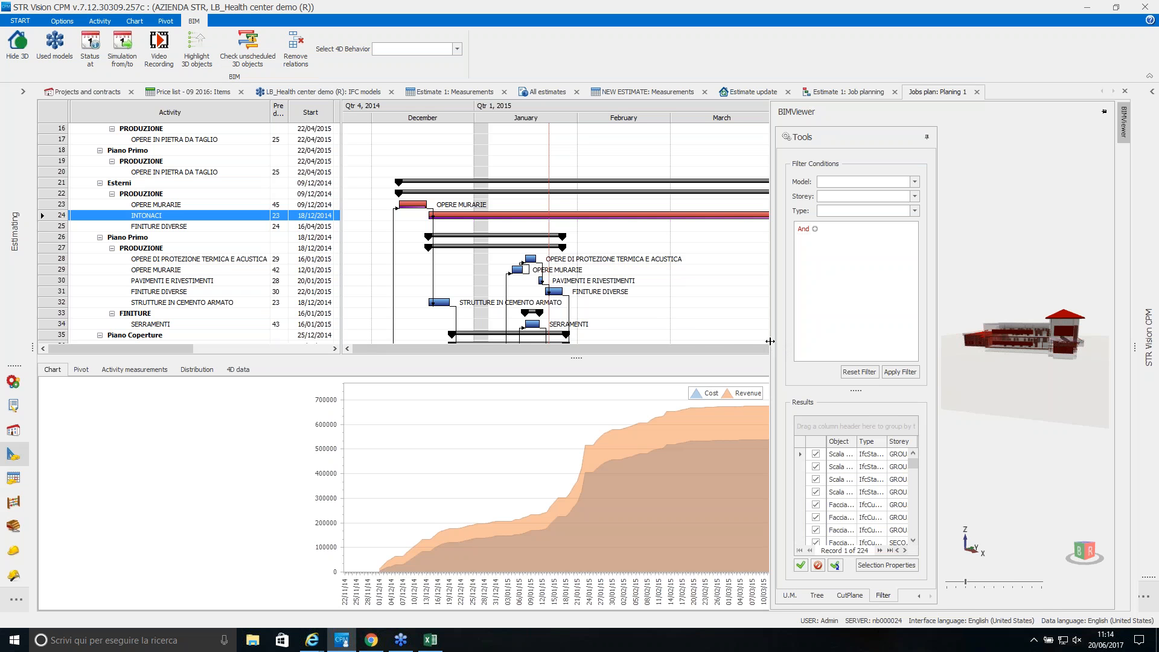
pyautogui.moveTo(771, 341); pyautogui.dragTo(668, 338)
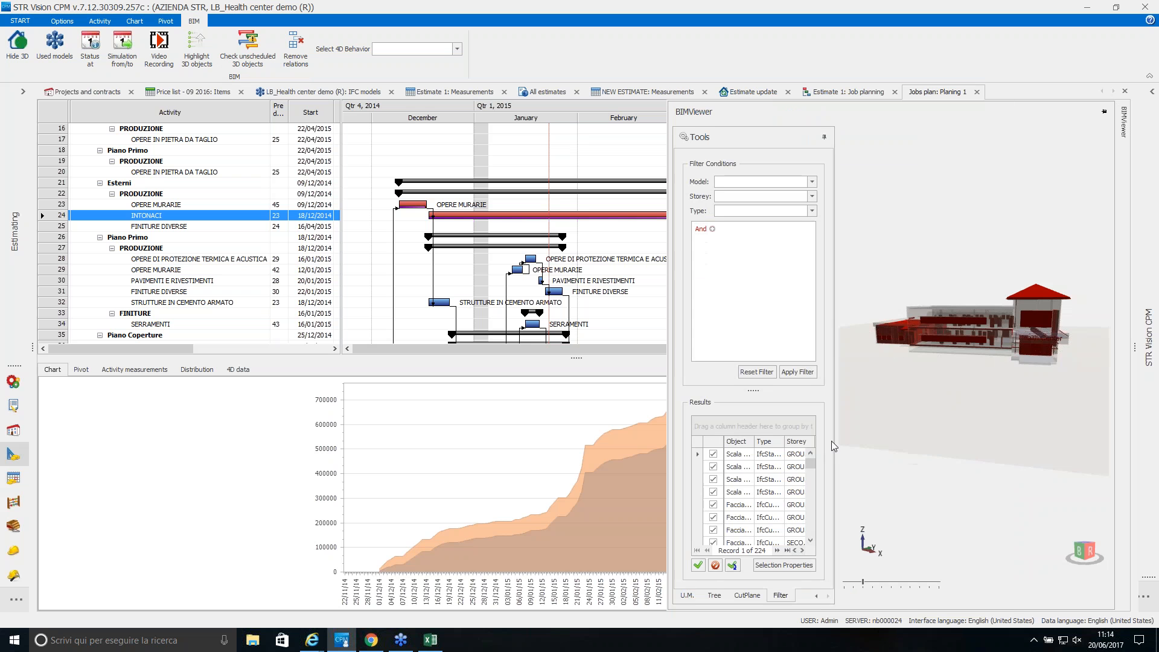
pyautogui.moveTo(897, 447); pyautogui.dragTo(897, 447)
pyautogui.moveTo(798, 441); pyautogui.dragTo(784, 427)
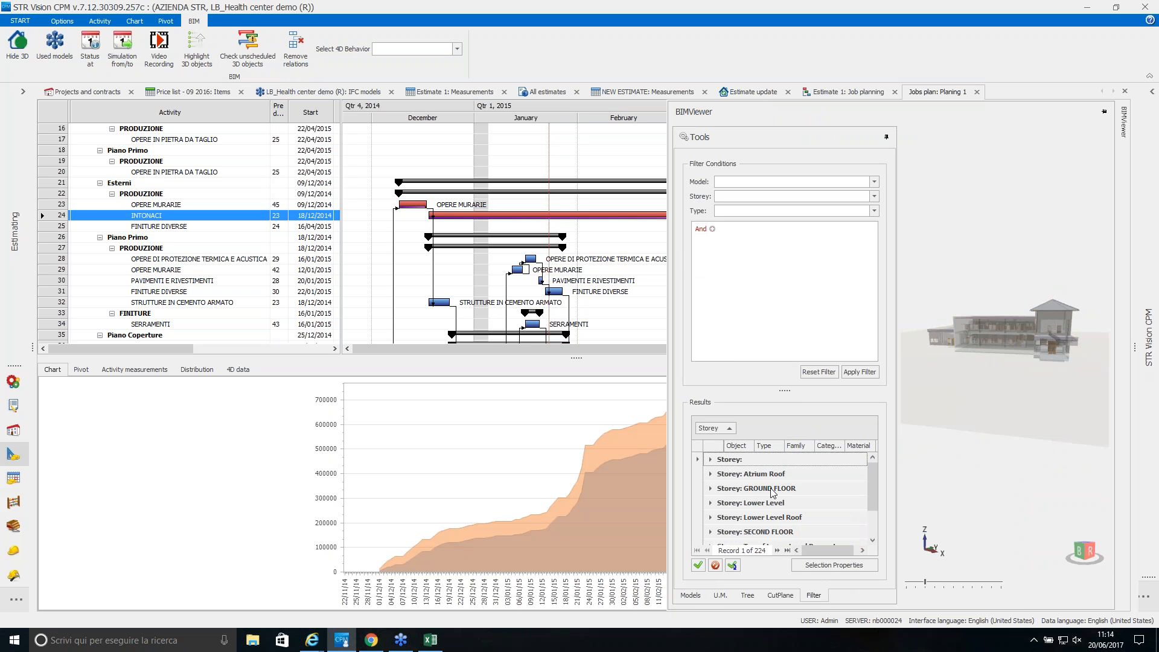
# Inspect the unscheduled objects of the GROUND FLOOR and SECOND FLOOR storey groups in the model.
pyautogui.click(772, 489)
pyautogui.scroll(3, 1007, 354)
pyautogui.scroll(1, 1019, 350)
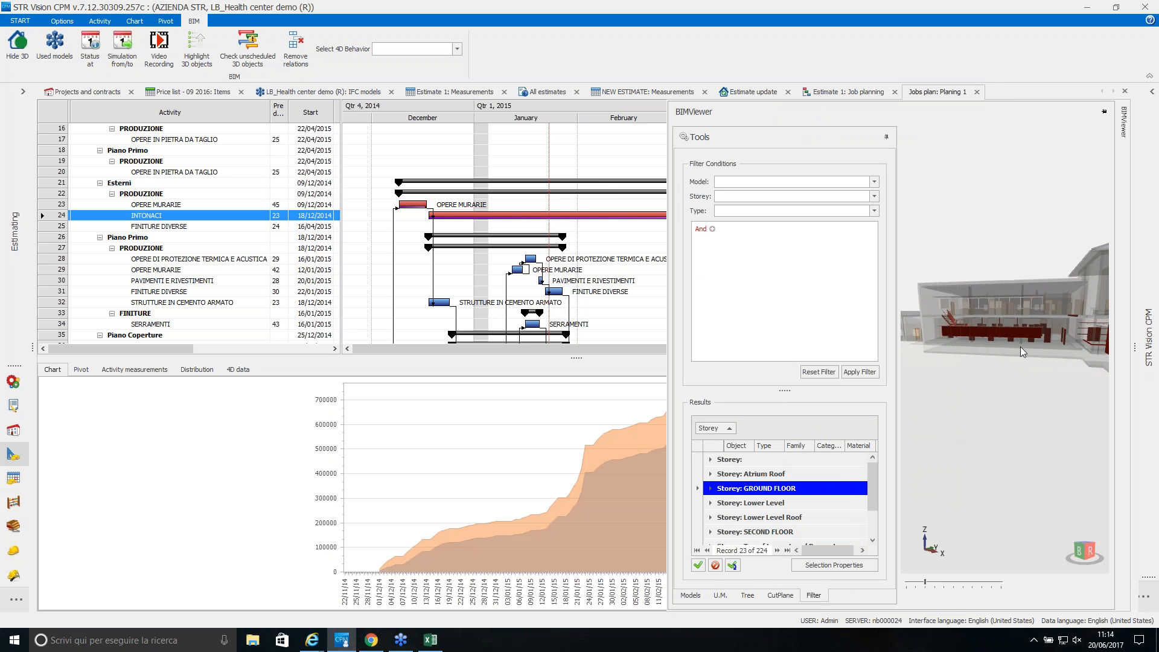
pyautogui.press('Down')
pyautogui.click(791, 523)
pyautogui.click(788, 533)
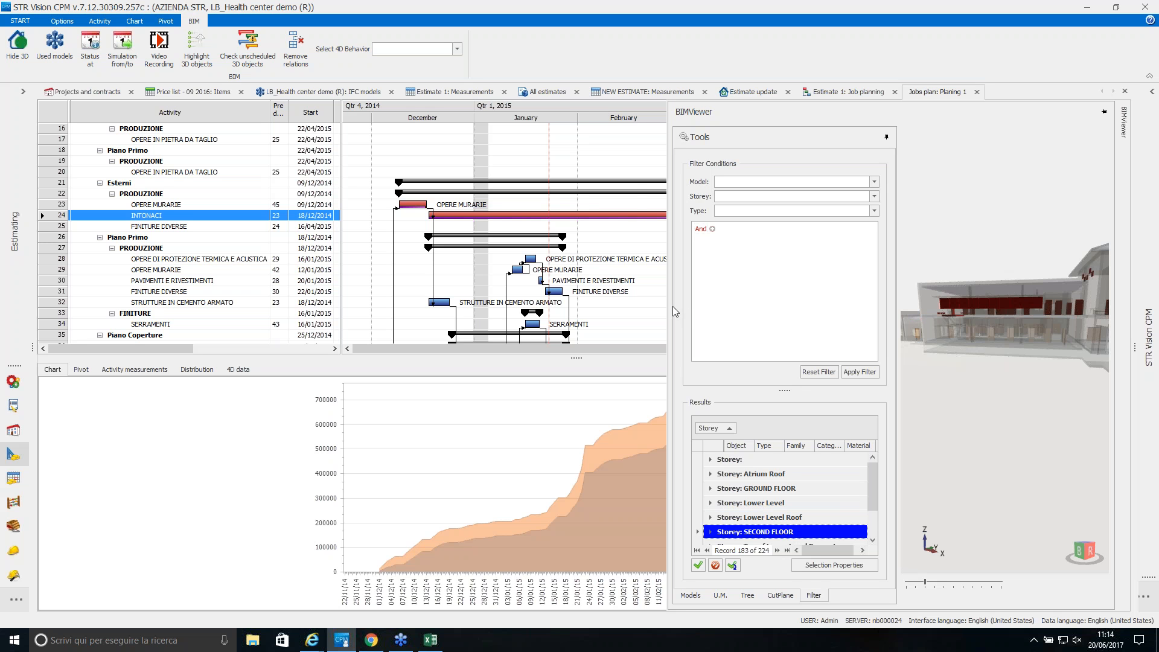
pyautogui.moveTo(608, 297); pyautogui.dragTo(609, 297)
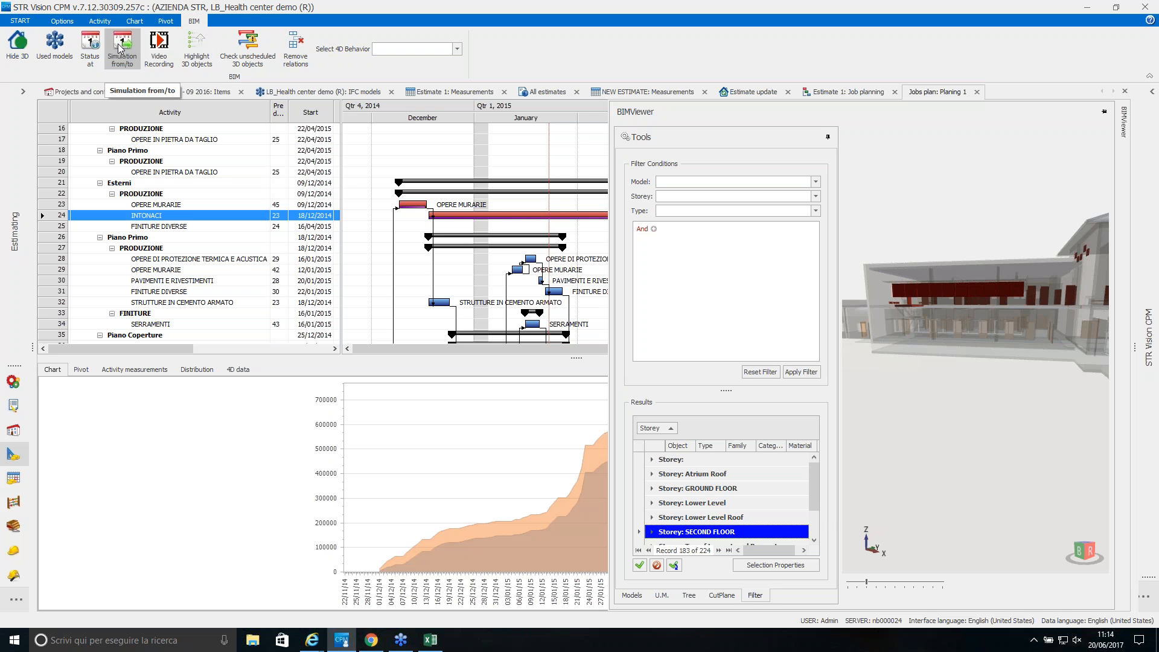
# Simulate the project status at 31/12/2014 on the active model and inspect the building in 3D.
pyautogui.click(94, 56)
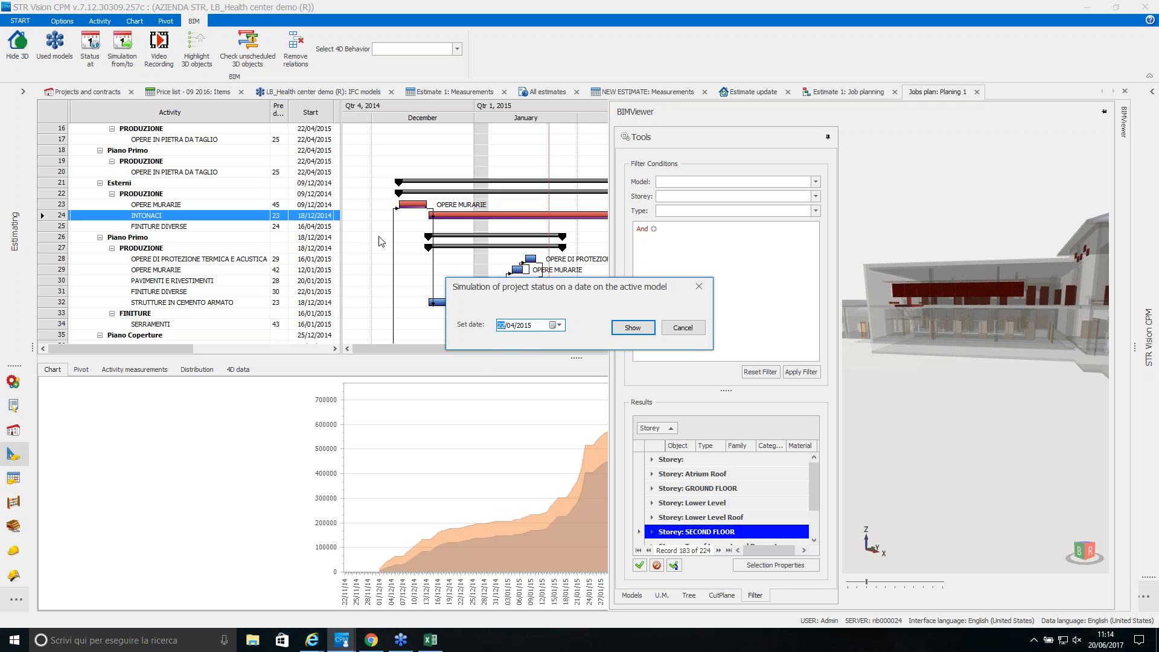
pyautogui.click(559, 324)
pyautogui.click(501, 342)
pyautogui.click(502, 343)
pyautogui.click(501, 342)
pyautogui.click(502, 342)
pyautogui.click(546, 411)
pyautogui.click(635, 331)
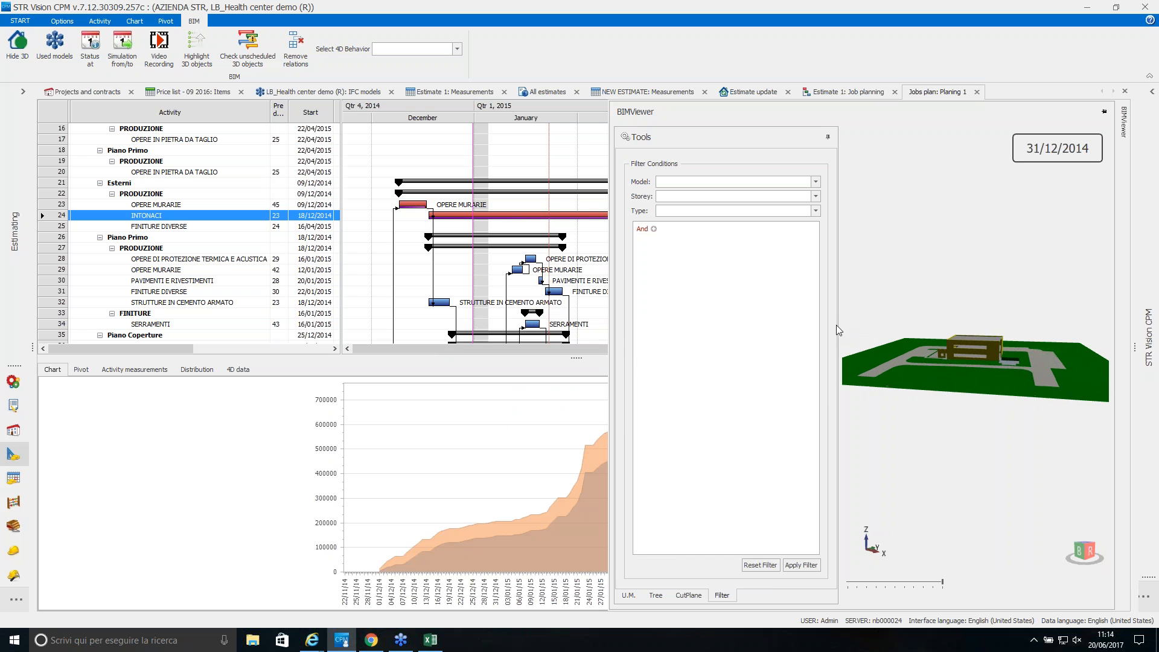
pyautogui.moveTo(722, 315); pyautogui.dragTo(710, 315)
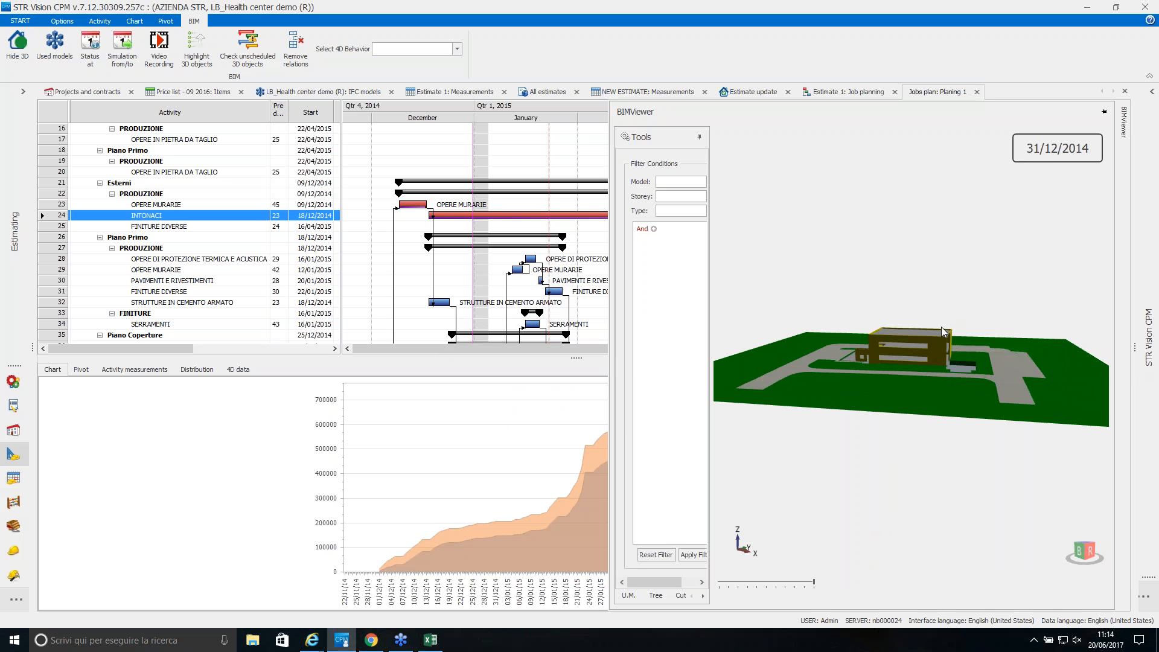
pyautogui.moveTo(973, 355)
pyautogui.mouseDown()
pyautogui.moveTo(867, 377)
pyautogui.moveTo(926, 360)
pyautogui.moveTo(917, 364)
pyautogui.mouseUp()
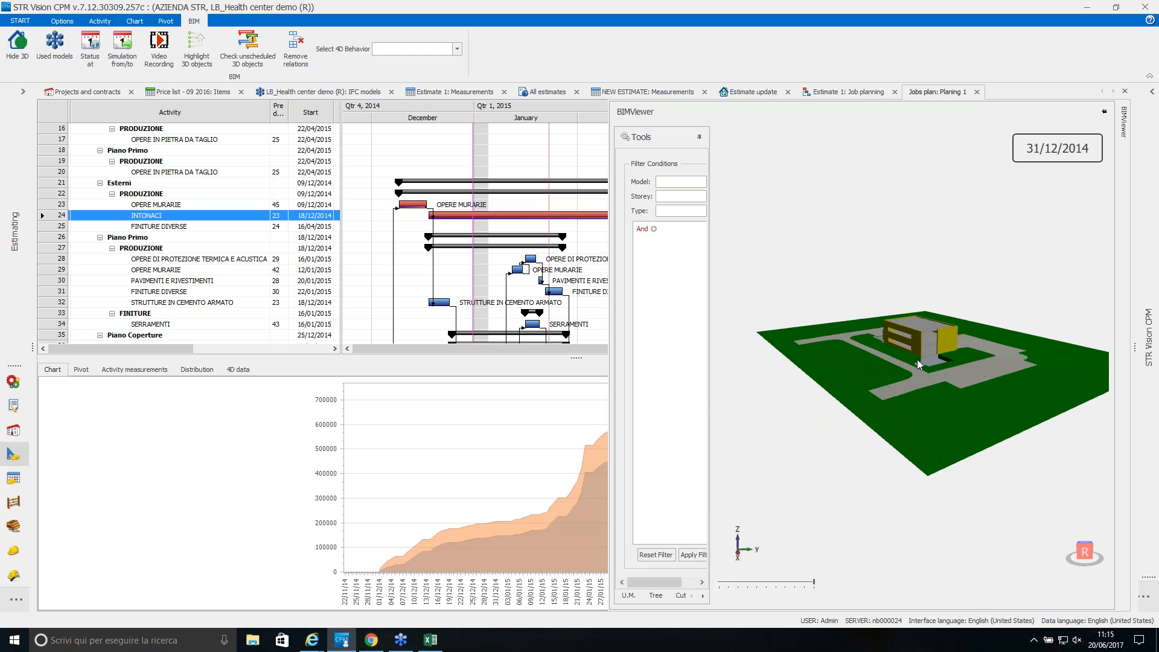
# Set up a project status simulation from 01/12/2014 to 22/04/2015 with weekly steps and a horizontal rotation of 10.
pyautogui.click(122, 49)
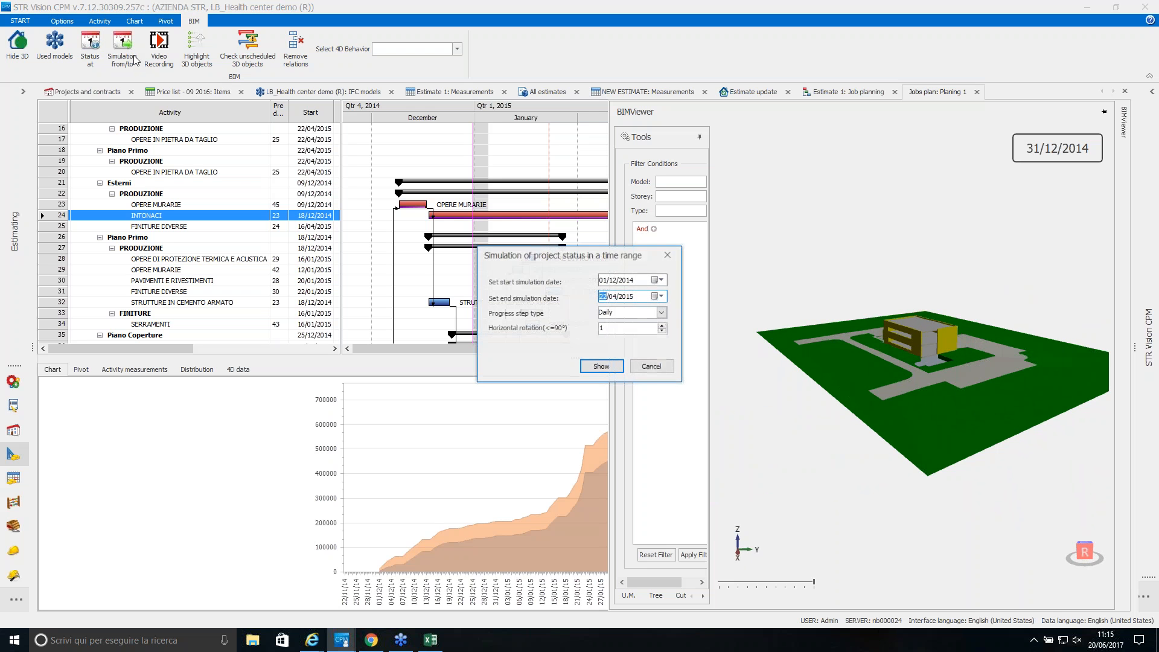
pyautogui.click(662, 283)
pyautogui.click(617, 329)
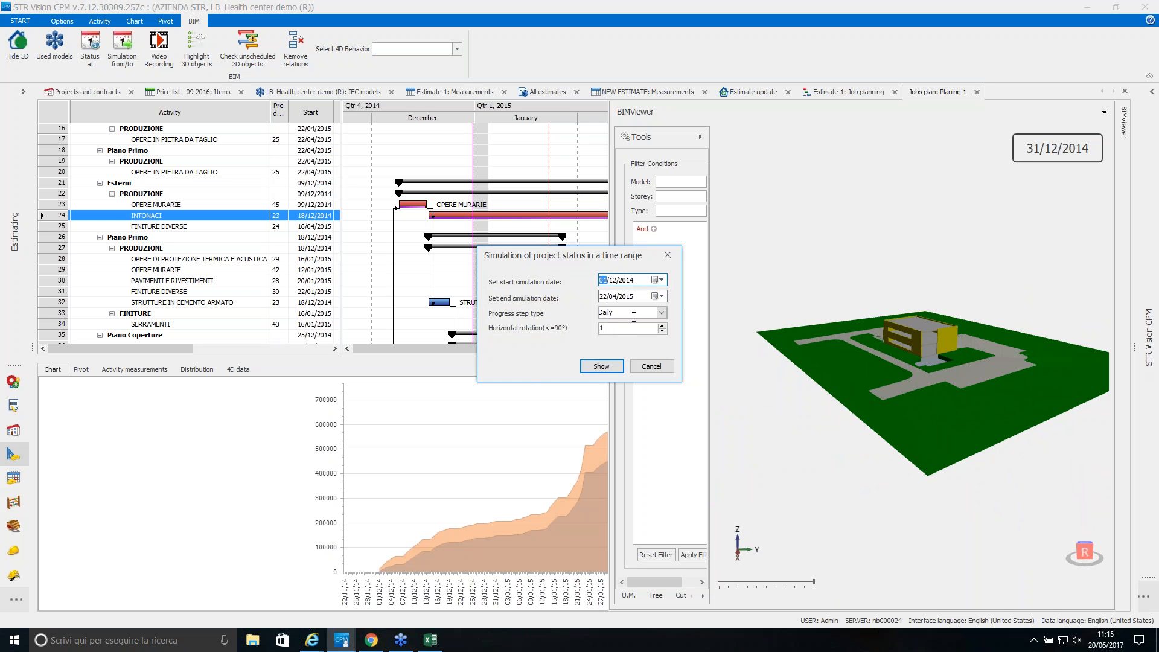
pyautogui.click(634, 316)
pyautogui.click(662, 312)
pyautogui.click(642, 332)
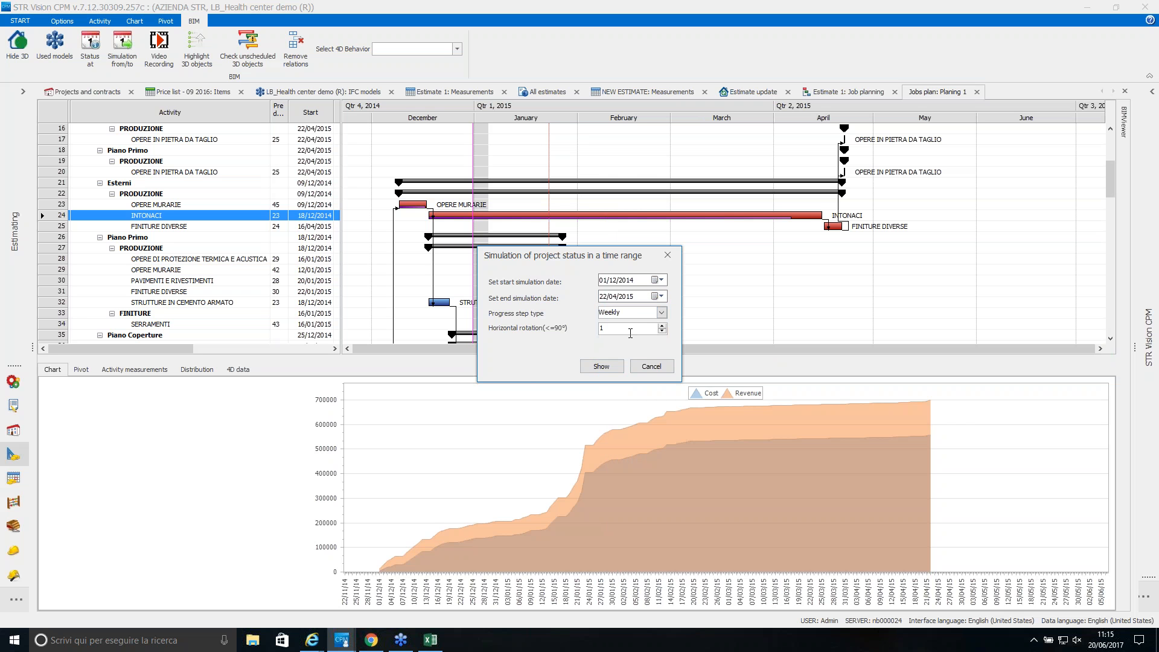
pyautogui.click(643, 327)
pyautogui.write('0')
pyautogui.click(615, 367)
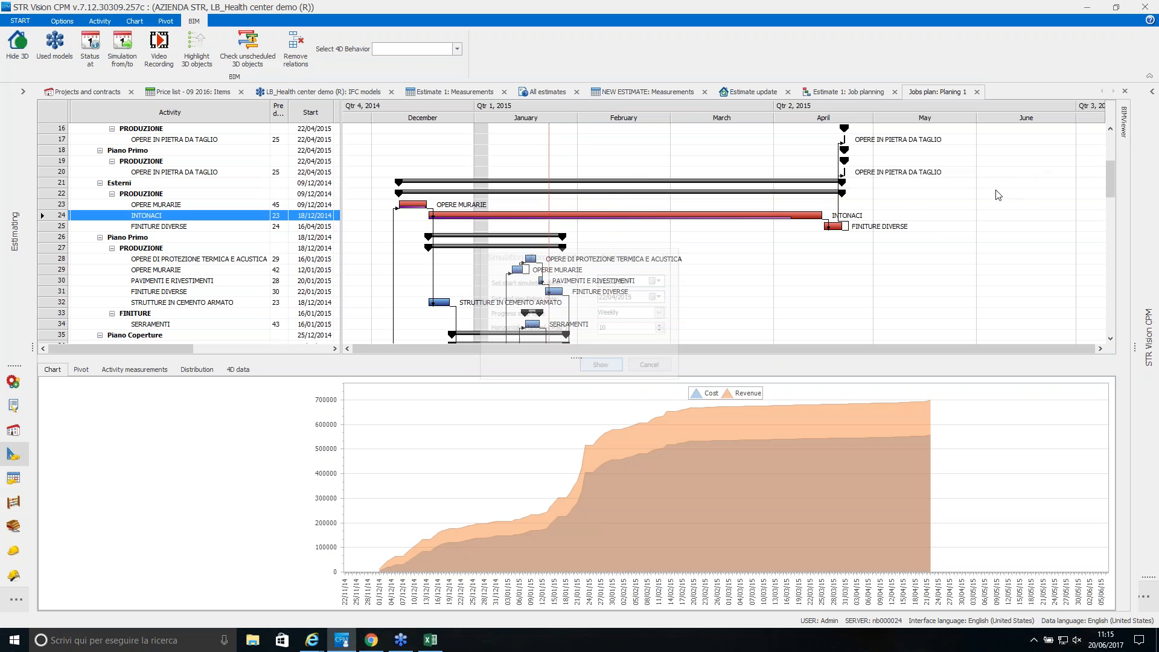
# Dock the BIM viewer beside the Gantt chart and play the time range simulation.
pyautogui.click(1105, 112)
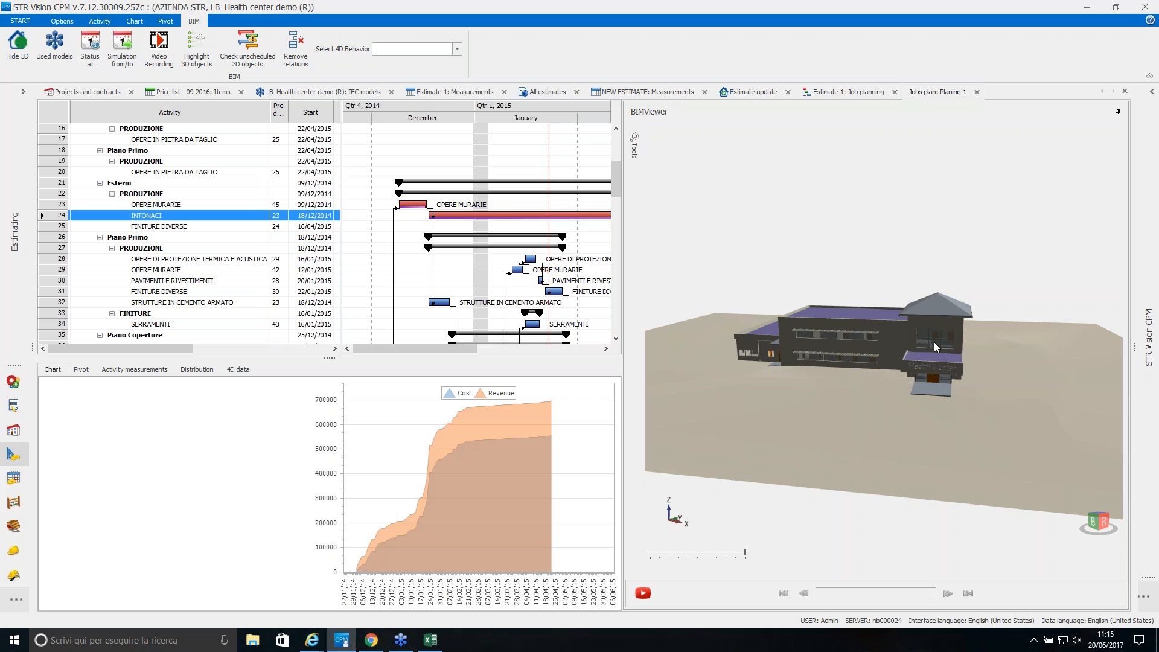
pyautogui.moveTo(934, 346)
pyautogui.mouseDown()
pyautogui.moveTo(904, 349)
pyautogui.moveTo(936, 336)
pyautogui.mouseUp()
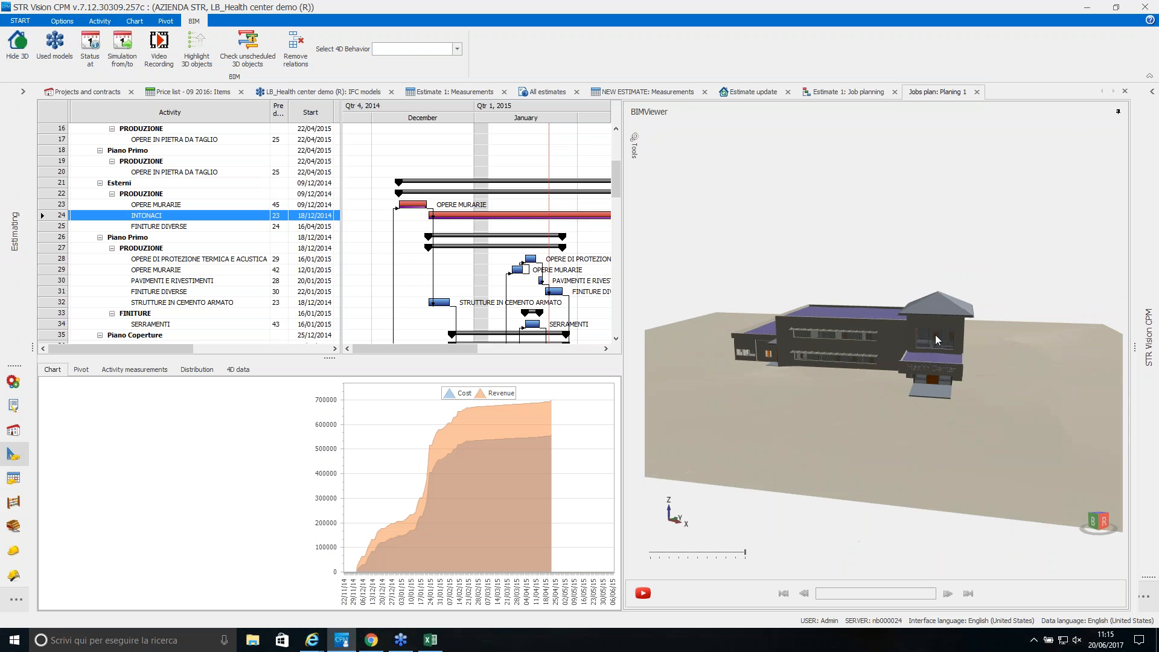
pyautogui.scroll(3, 936, 335)
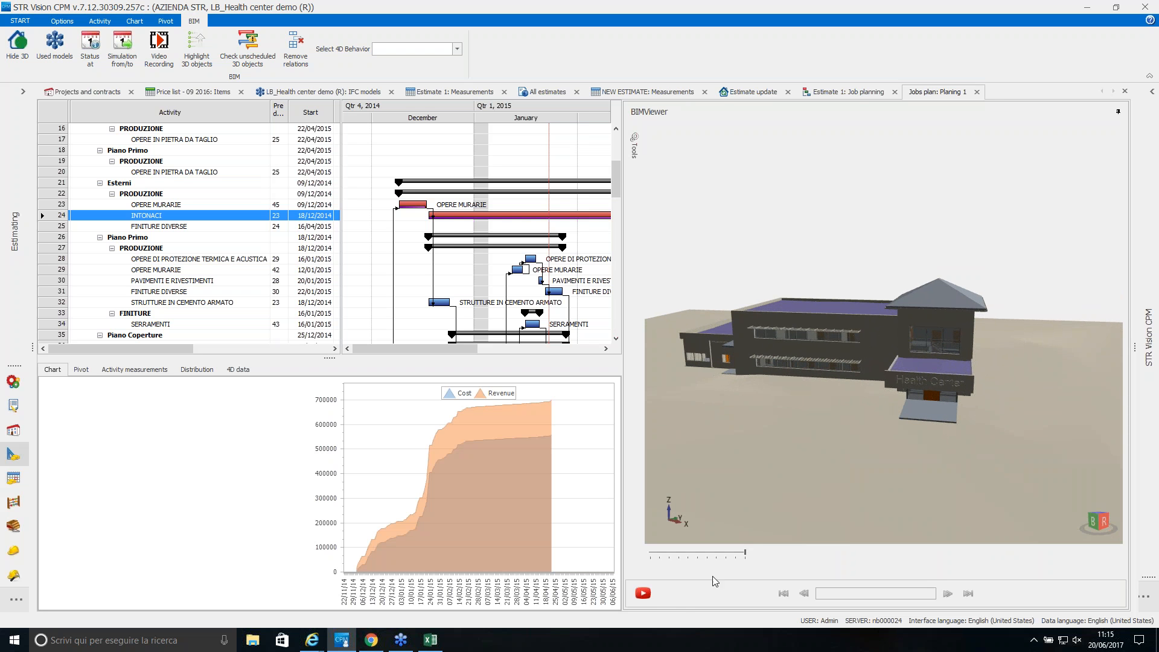
pyautogui.click(644, 594)
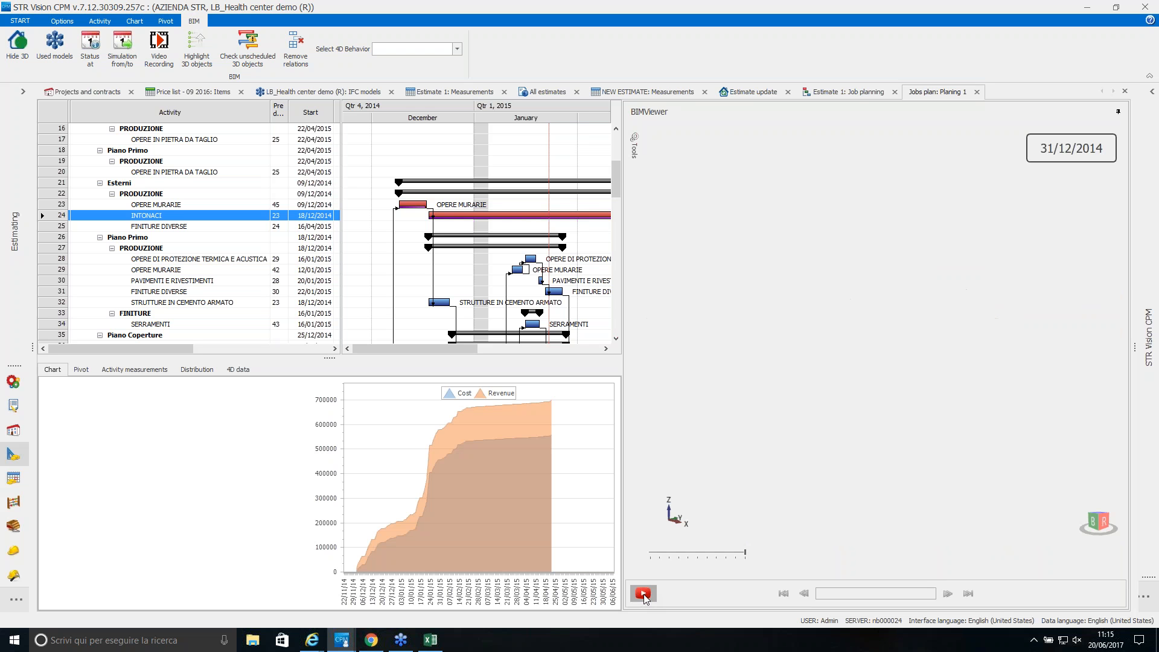
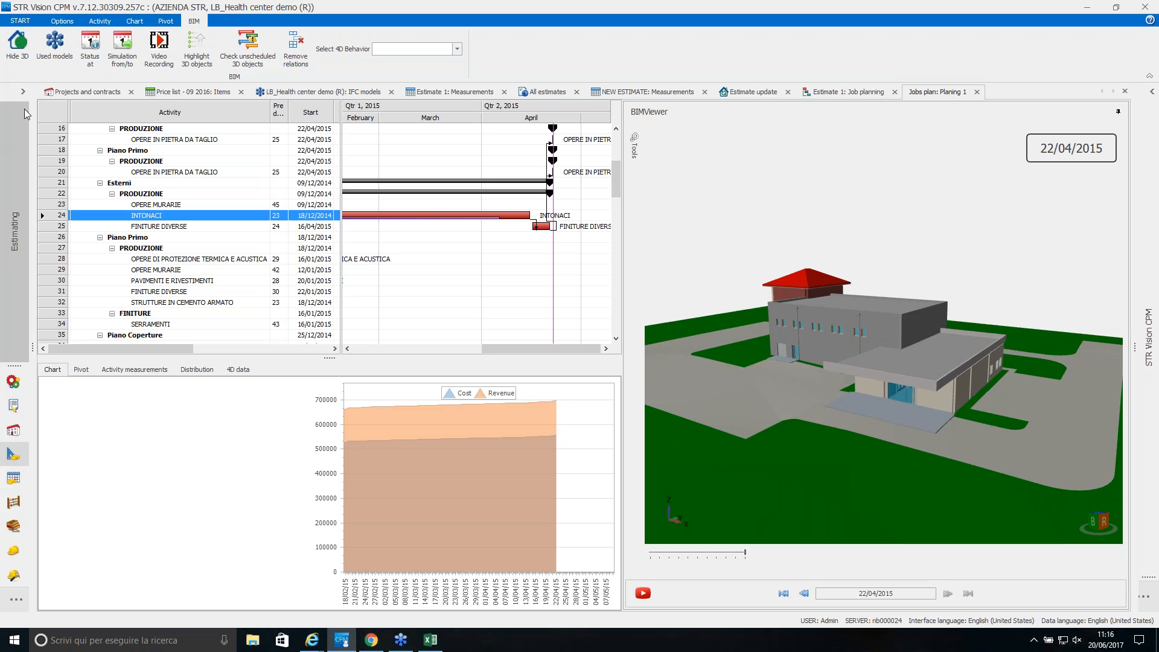
# Open the comparison dashboard of Estimate 1.
pyautogui.moveTo(27, 101)
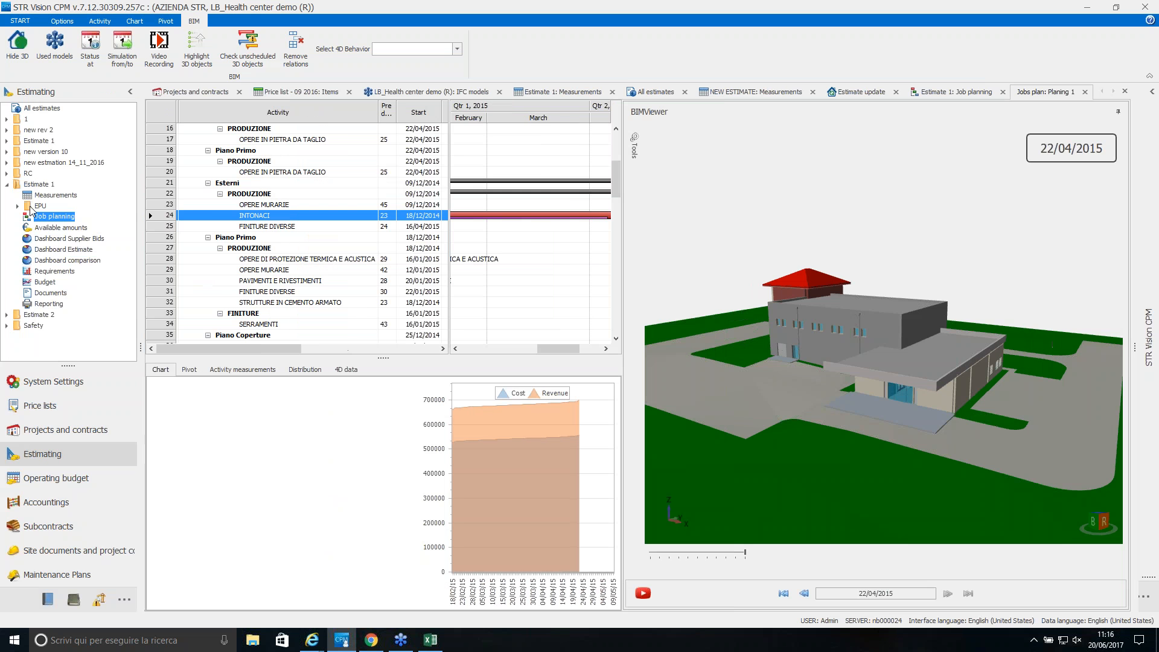
pyautogui.click(86, 249)
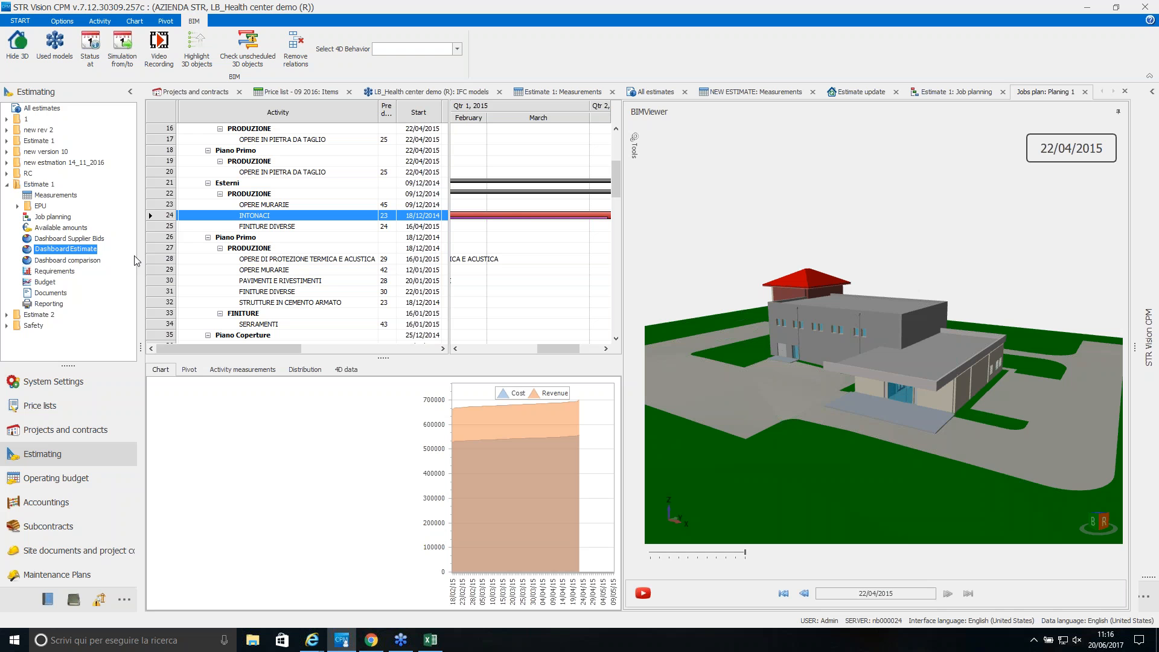
pyautogui.click(97, 260)
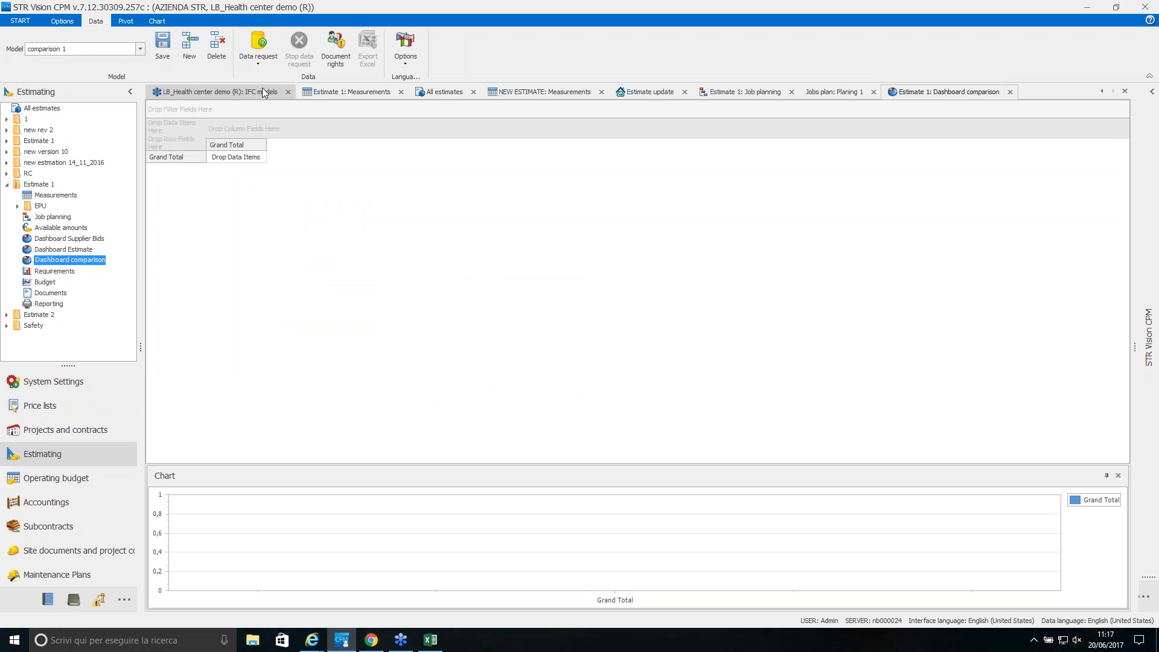
# Request the dashboard data for a comparison with Estimate 2 (code PREV_2), clearing the code filter to choose it among all estimates.
pyautogui.click(266, 58)
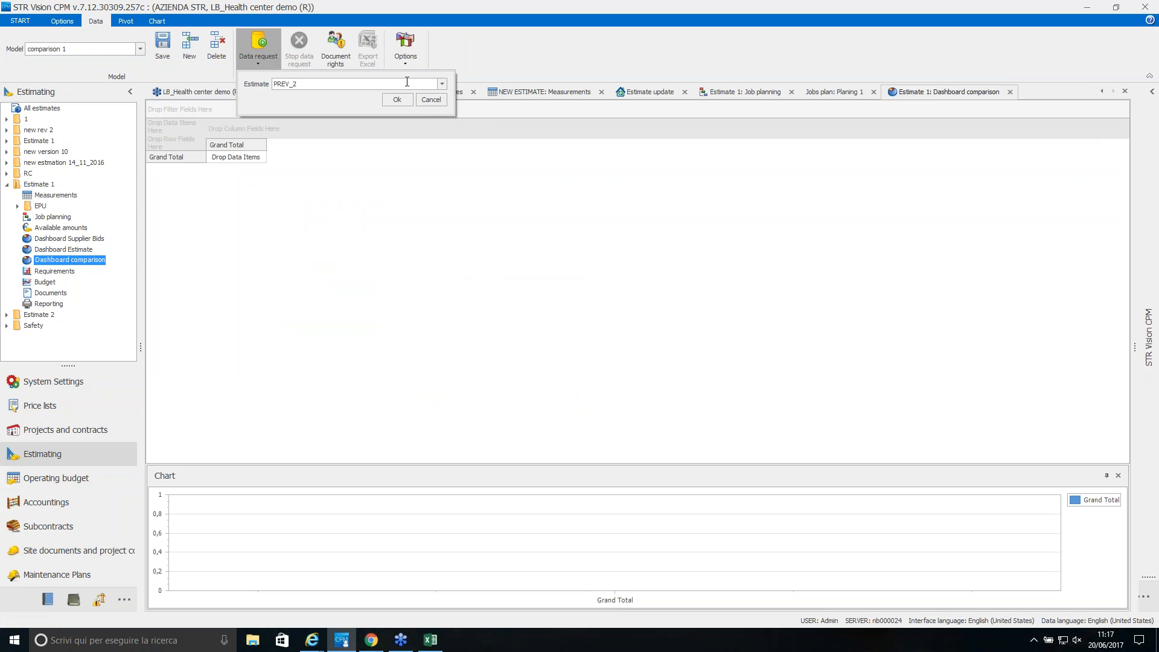
pyautogui.click(442, 84)
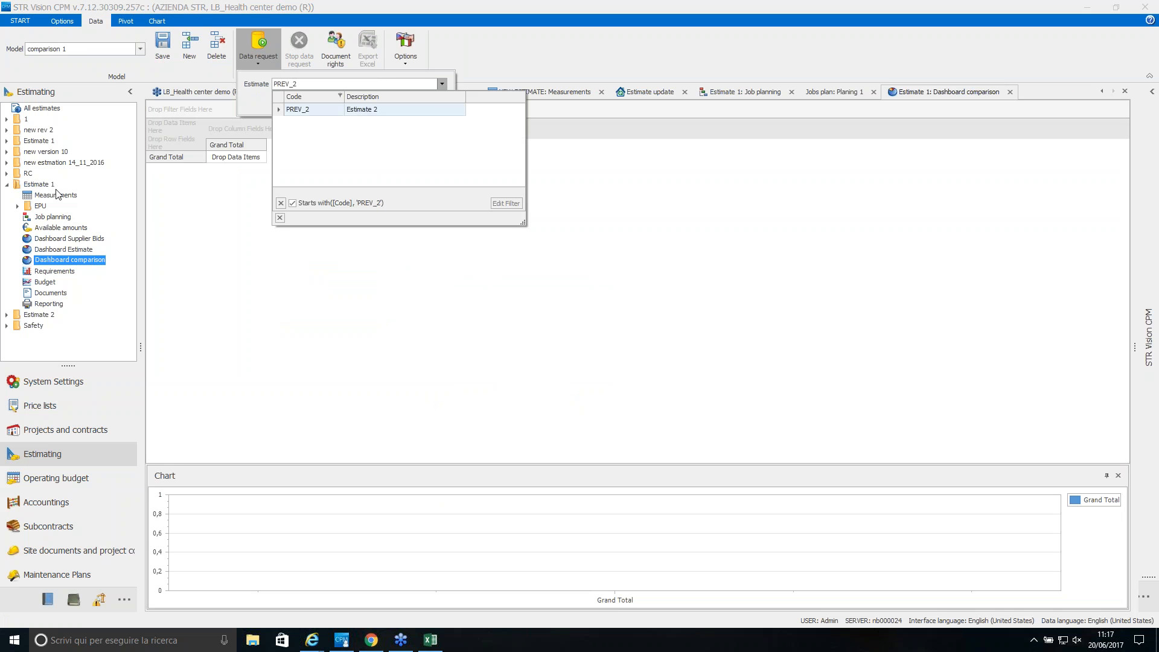
pyautogui.click(281, 204)
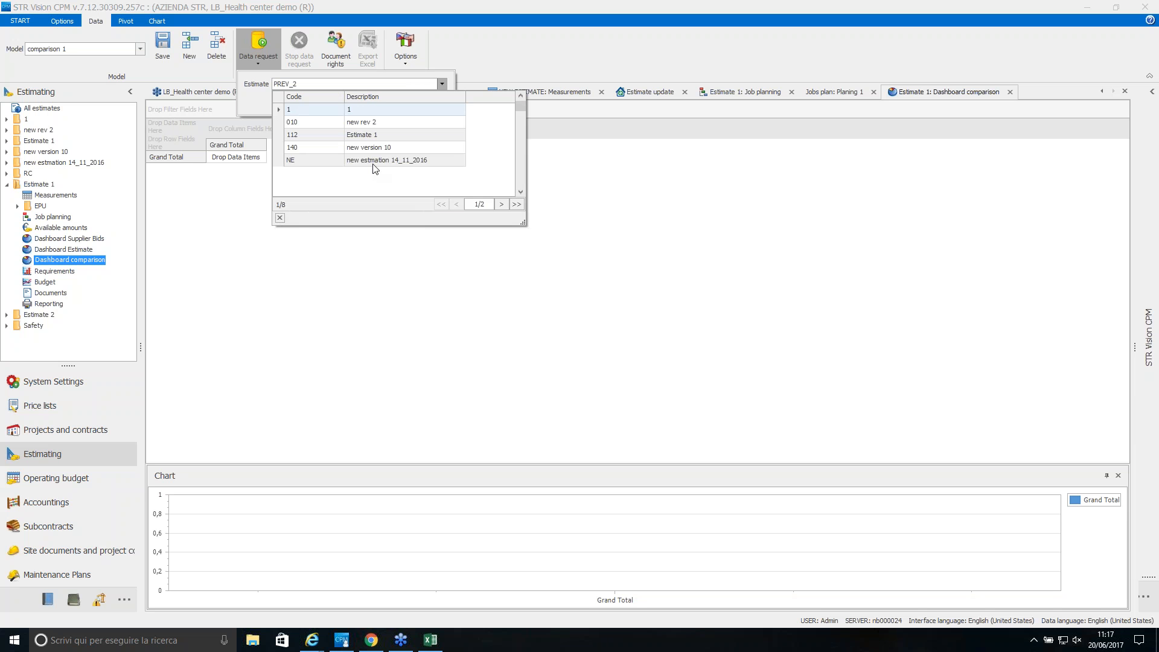
pyautogui.click(517, 204)
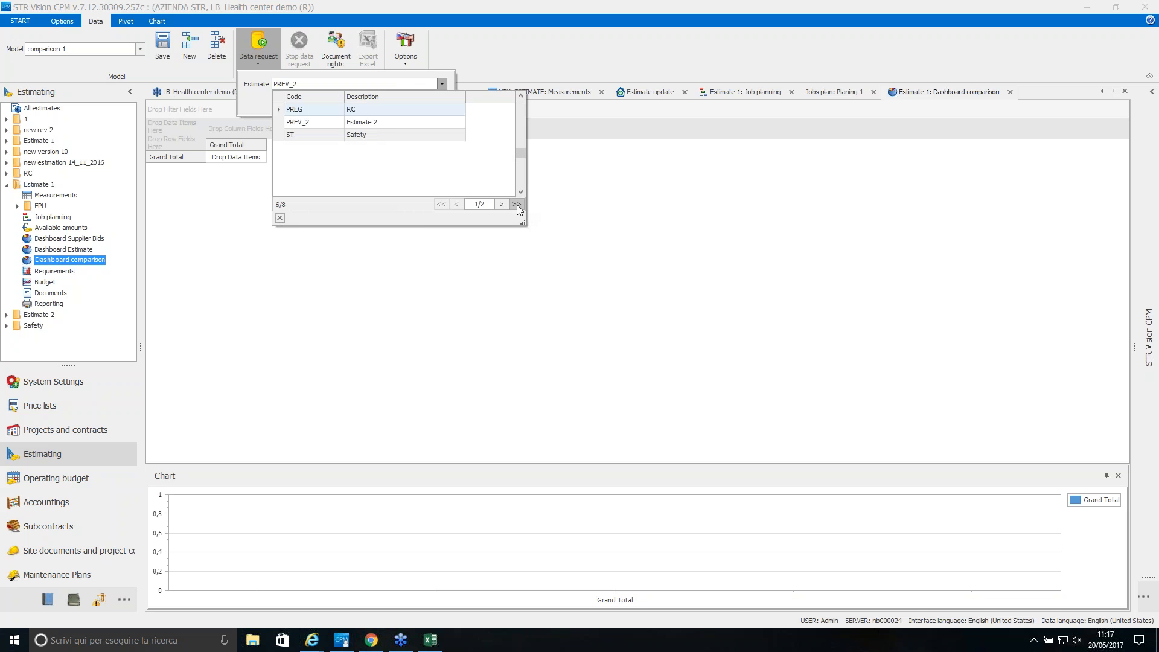
pyautogui.click(398, 122)
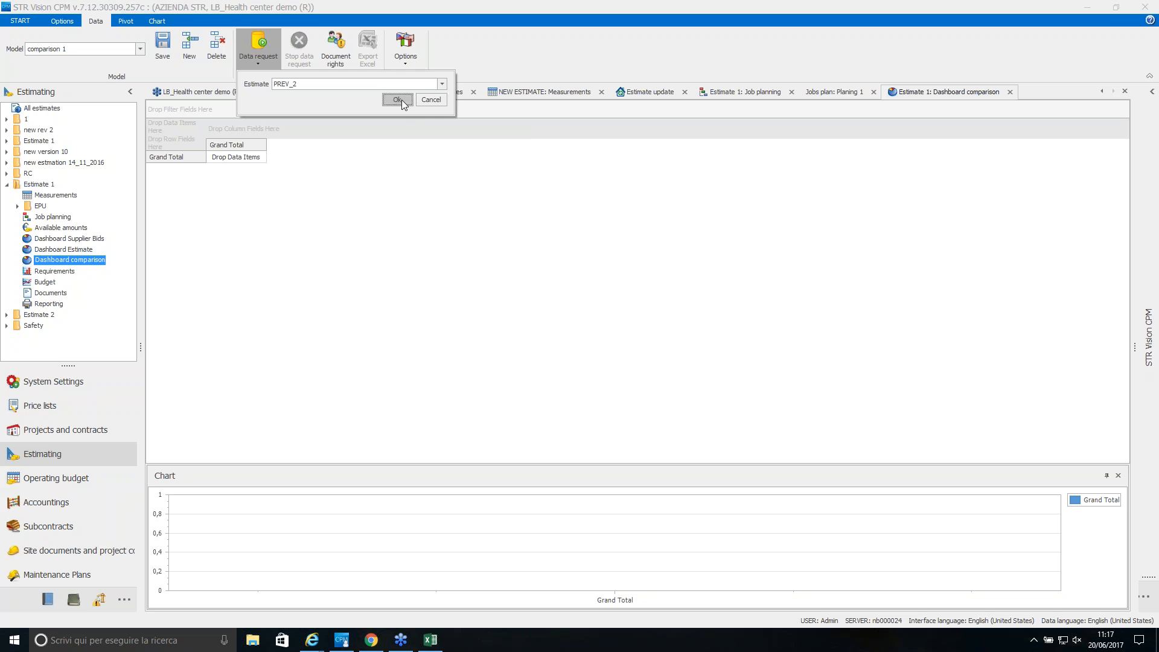
pyautogui.click(397, 100)
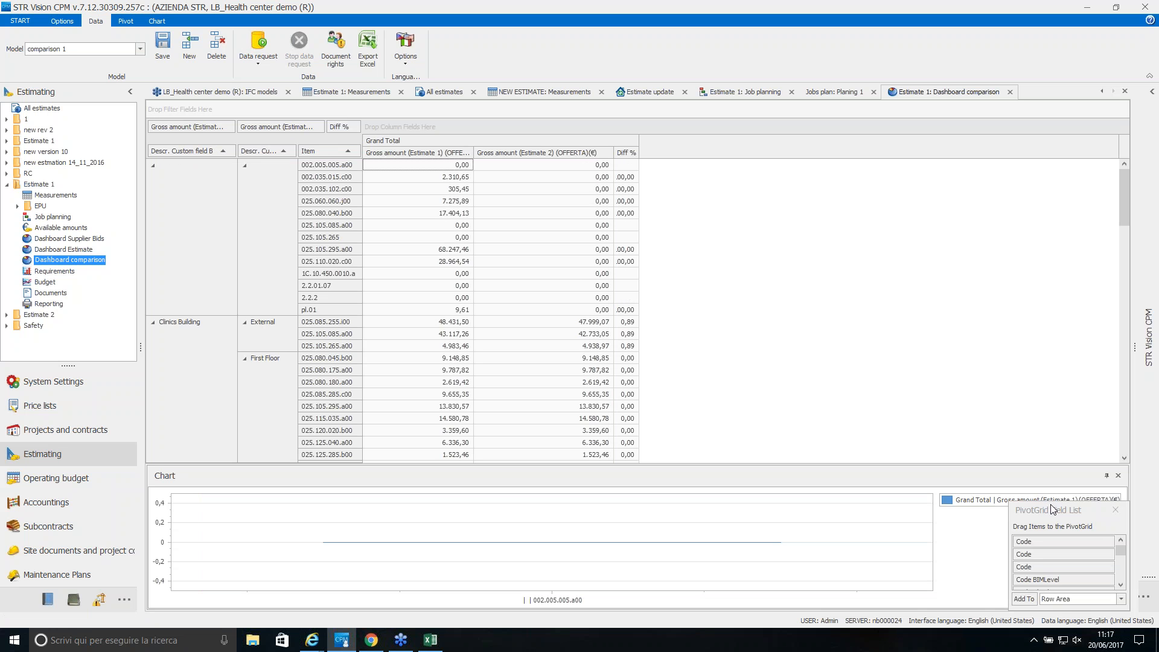
# Enlarge the pivot field list and remove both custom field descriptions from the rows, leaving only Item.
pyautogui.moveTo(1052, 503); pyautogui.dragTo(987, 216)
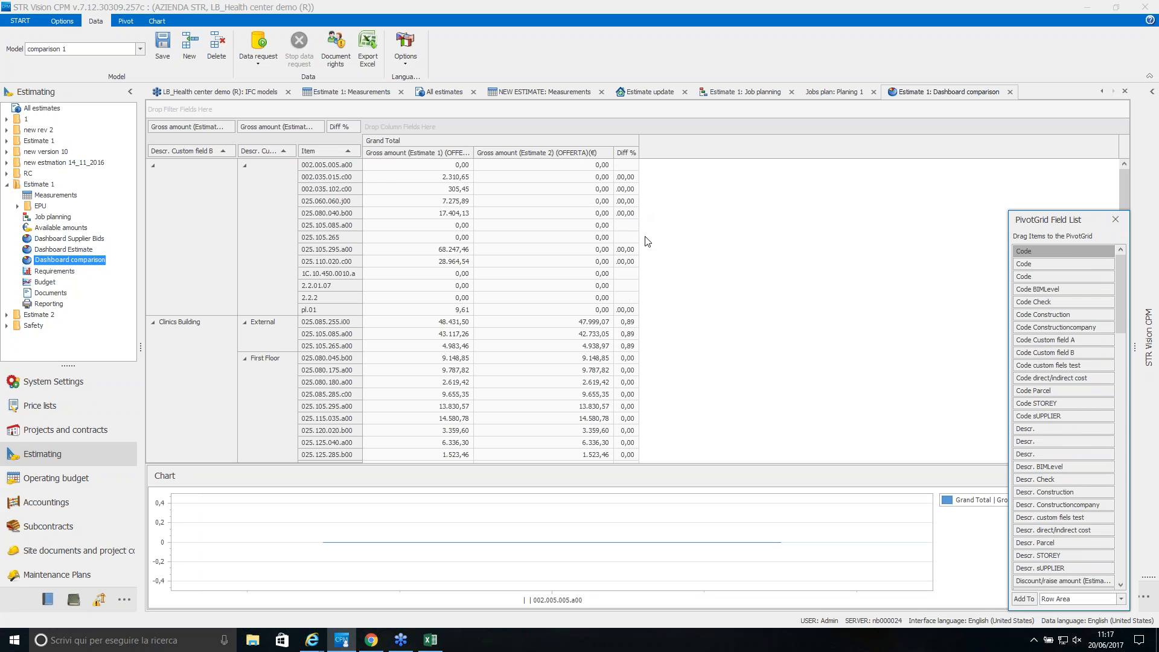
pyautogui.moveTo(195, 151); pyautogui.dragTo(1041, 282)
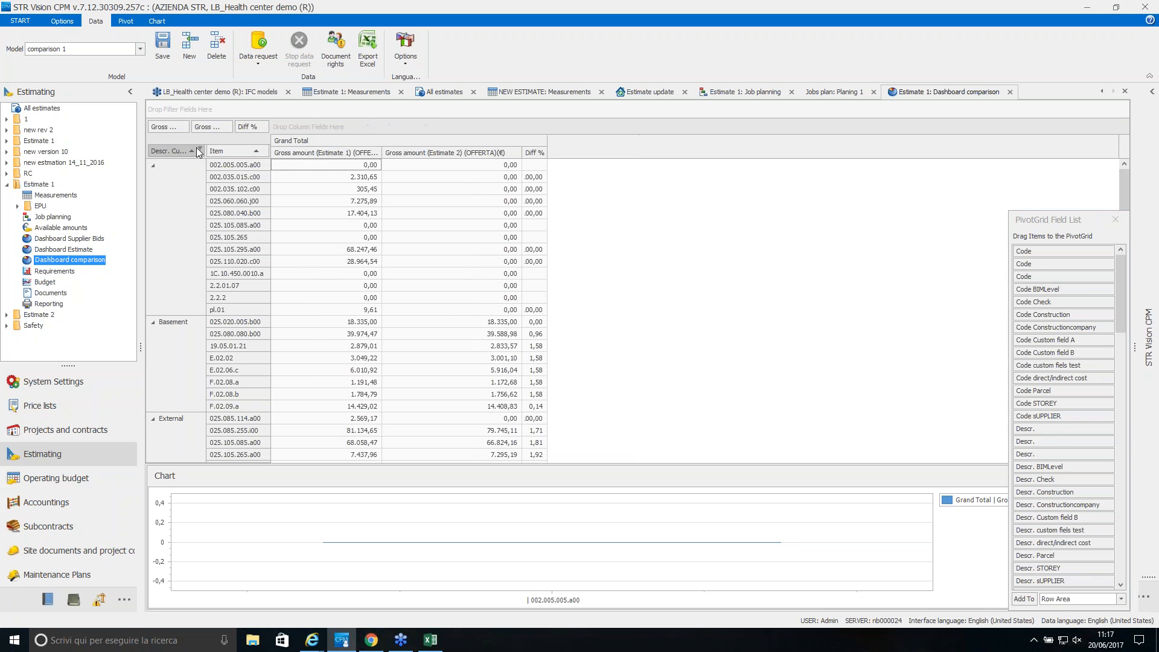
pyautogui.moveTo(172, 150); pyautogui.dragTo(1087, 335)
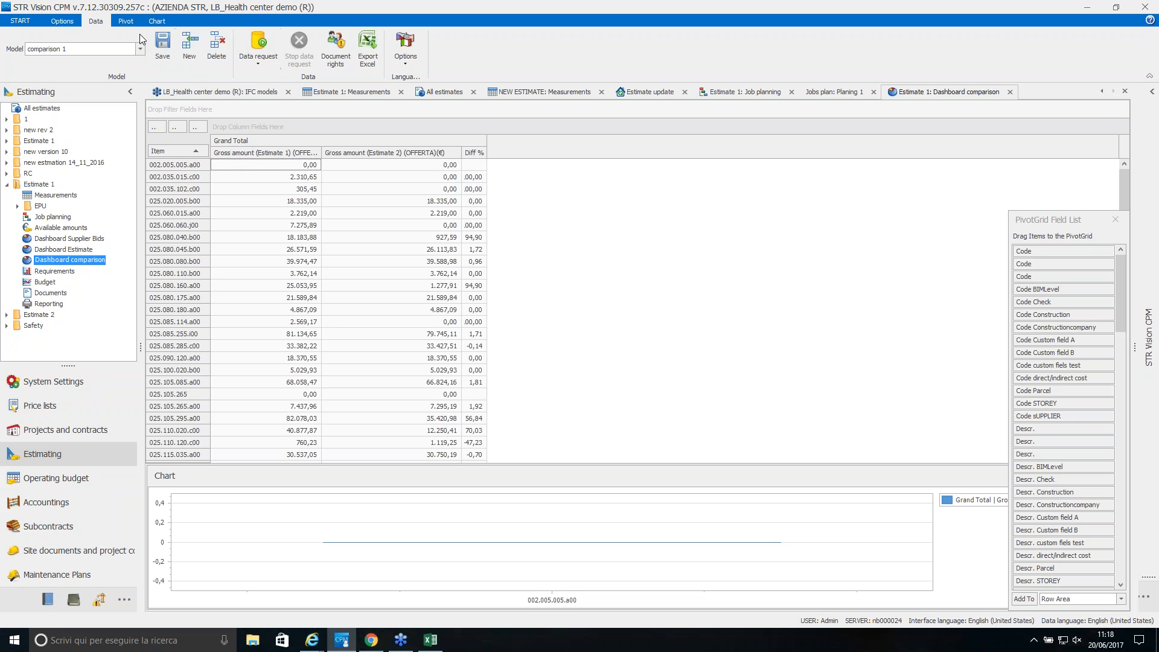
# Examine the formula of the Diff % calculated field and close its definition without changes.
pyautogui.click(126, 21)
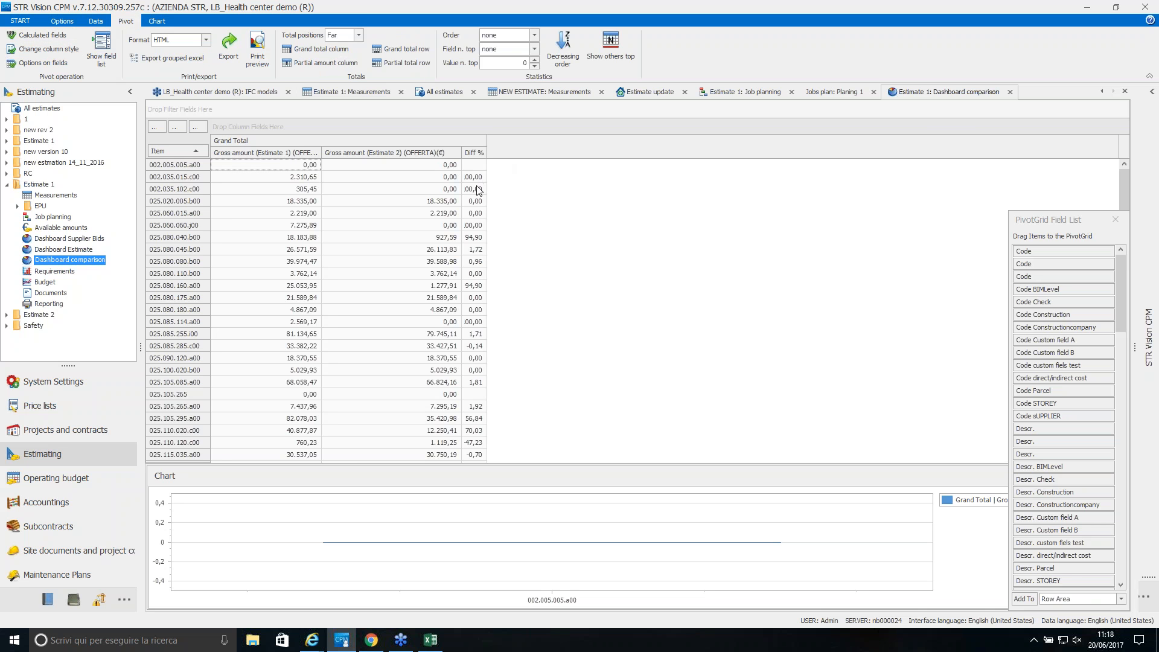
pyautogui.click(483, 240)
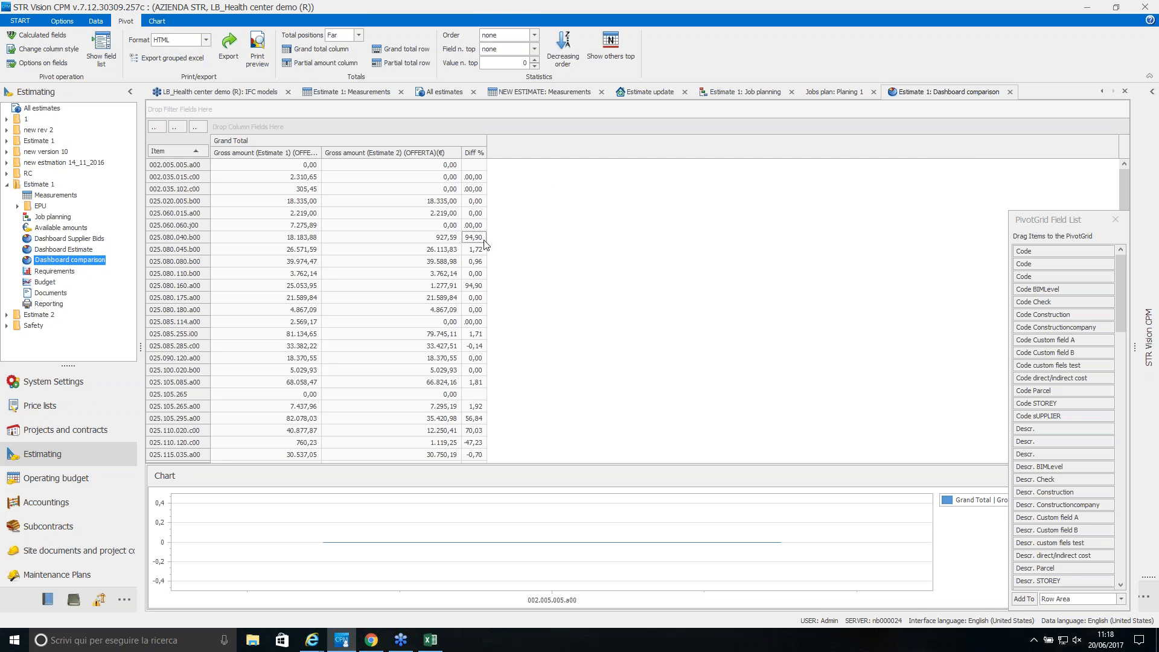
pyautogui.click(42, 35)
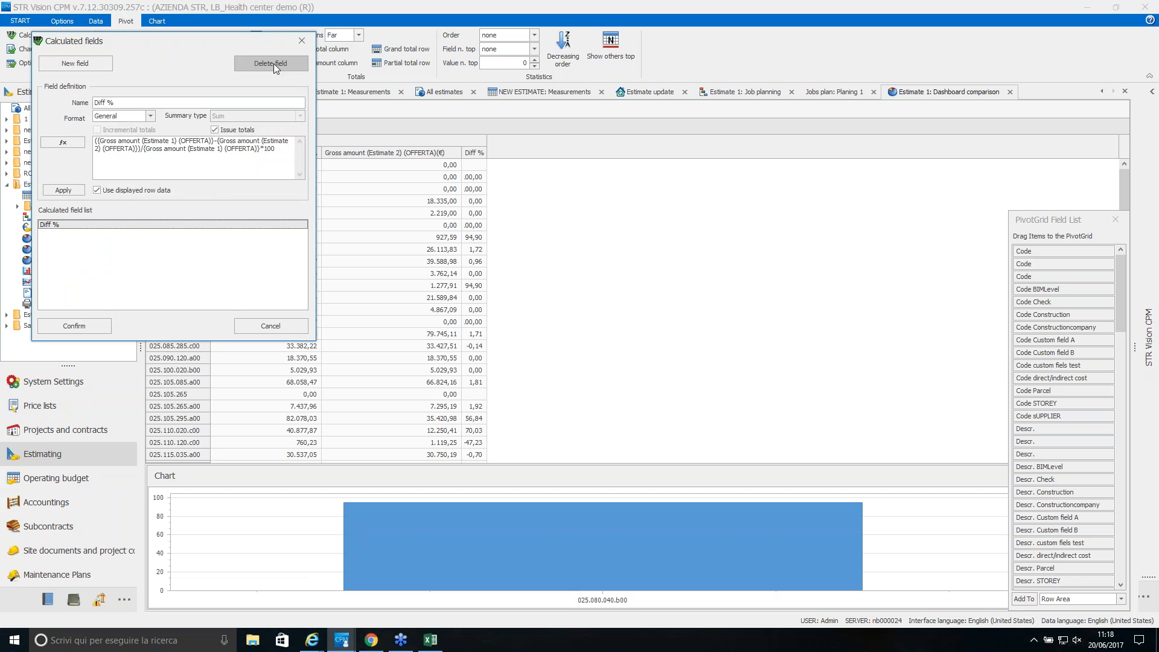
pyautogui.click(302, 41)
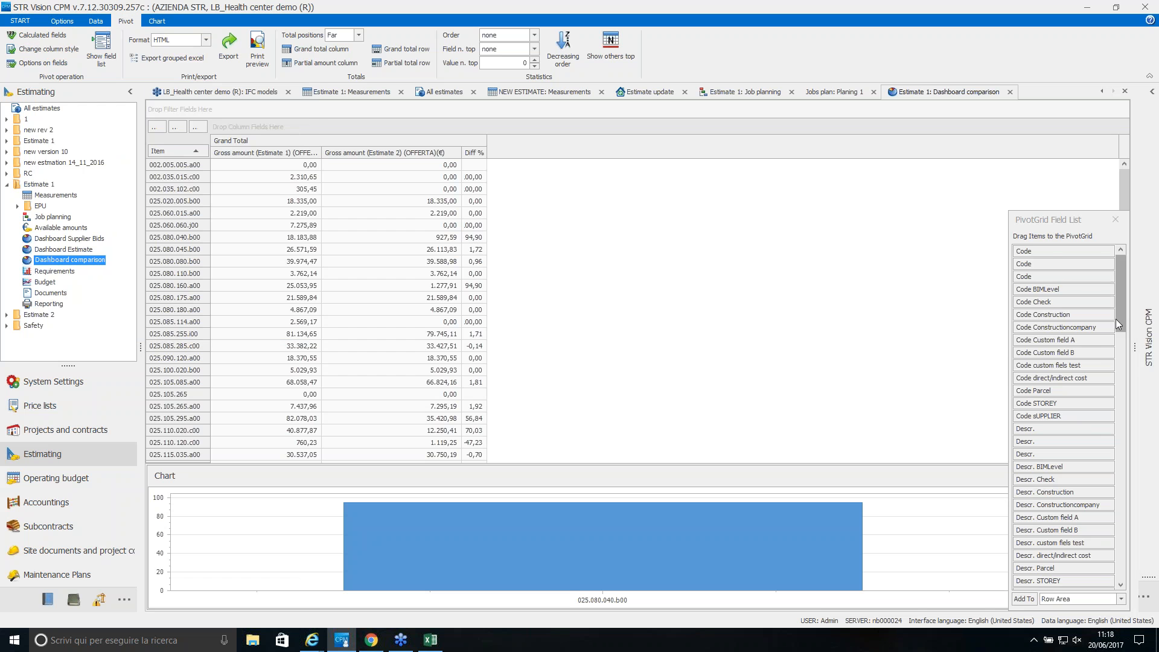
# Group the rows by WBS Descr. before Item and chart both estimates' gross amounts for items 025.080.180.a00 to 025.125.300.c00.
pyautogui.moveTo(1124, 315); pyautogui.dragTo(149, 154)
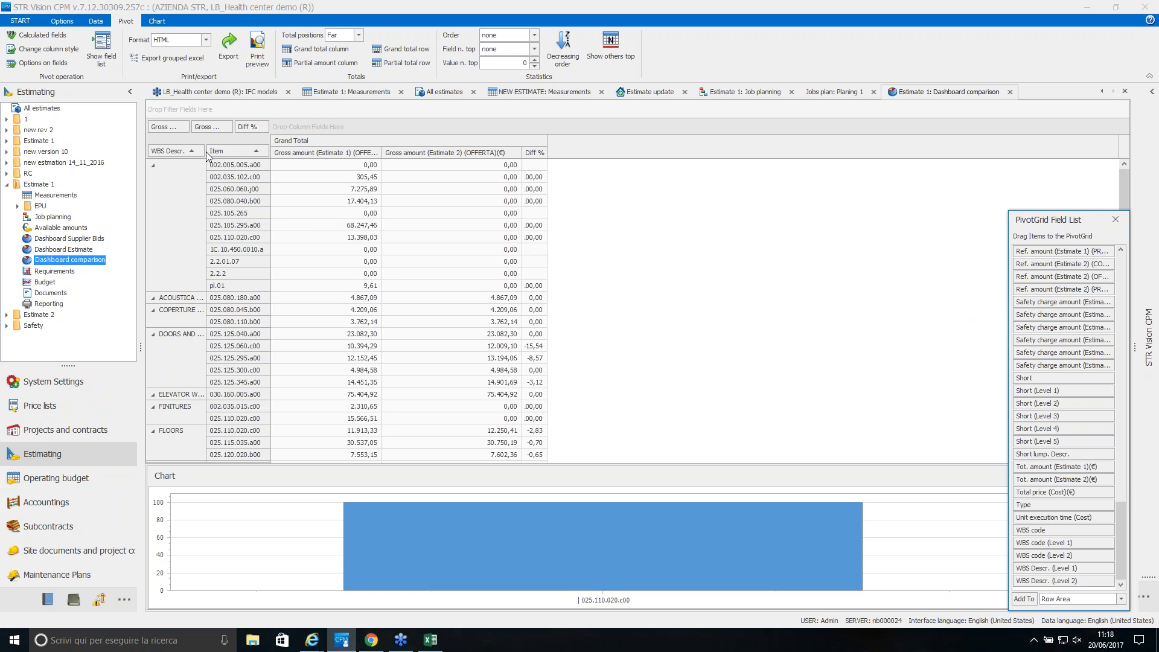
pyautogui.moveTo(329, 298); pyautogui.dragTo(489, 371)
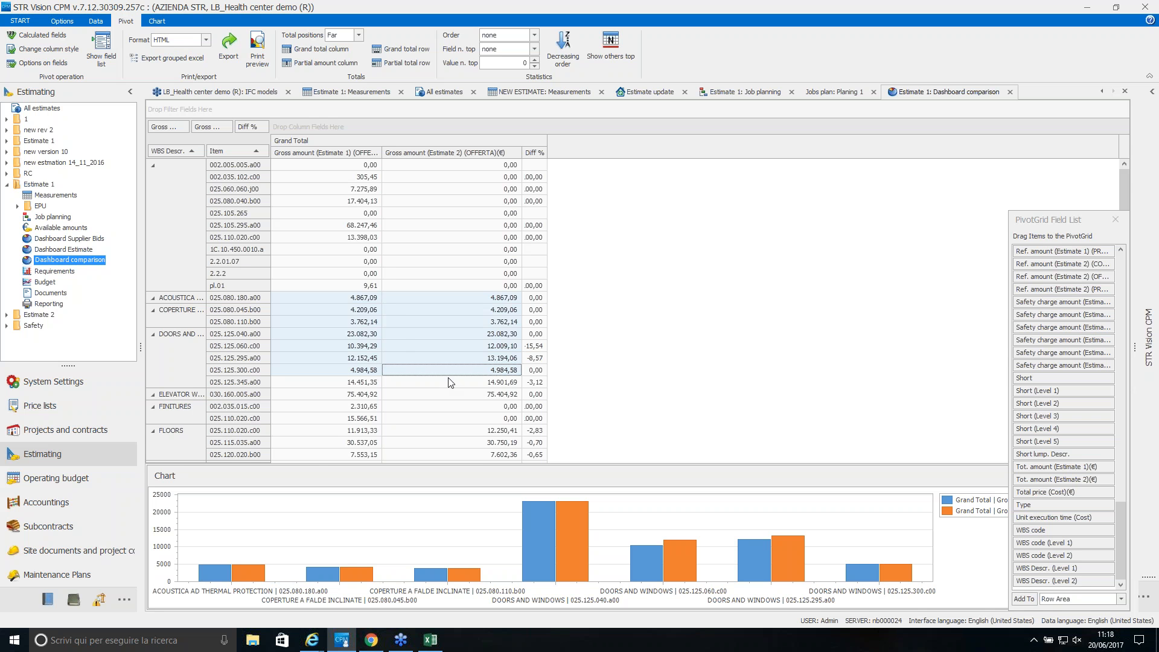
pyautogui.moveTo(205, 551)
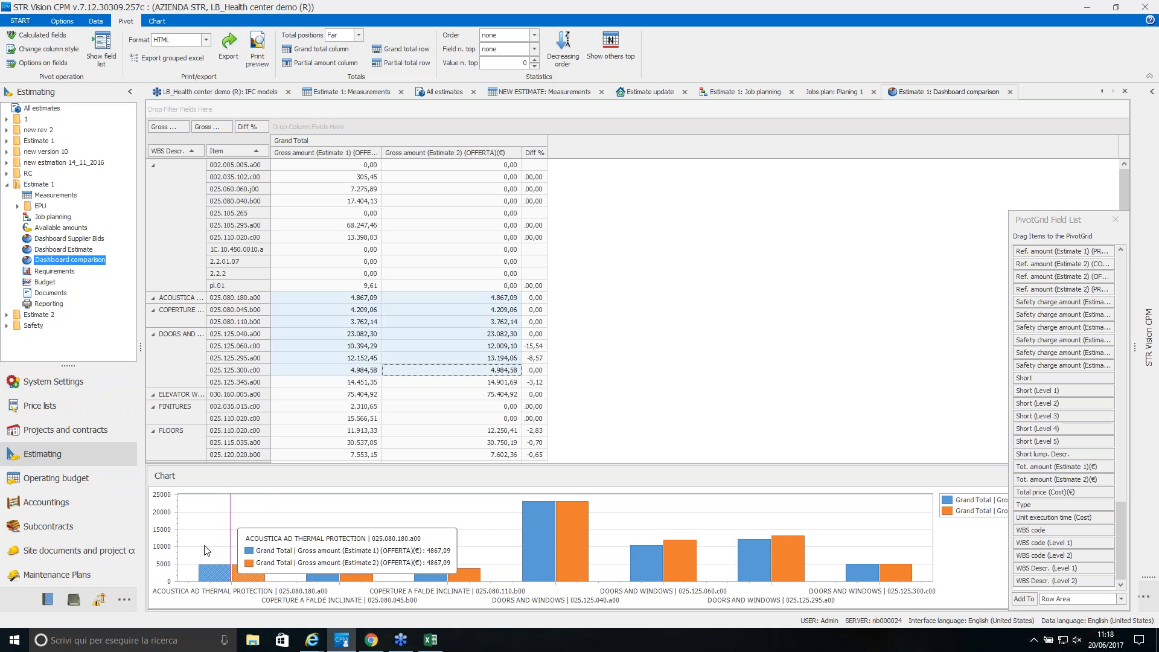
pyautogui.moveTo(668, 577)
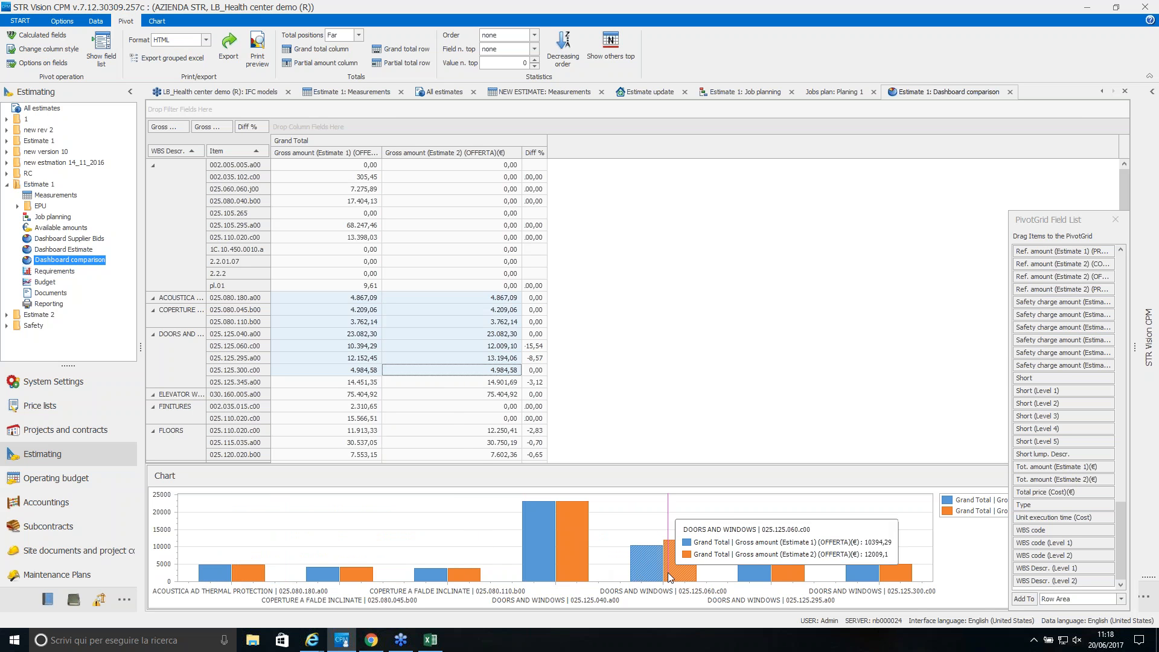
pyautogui.moveTo(901, 584)
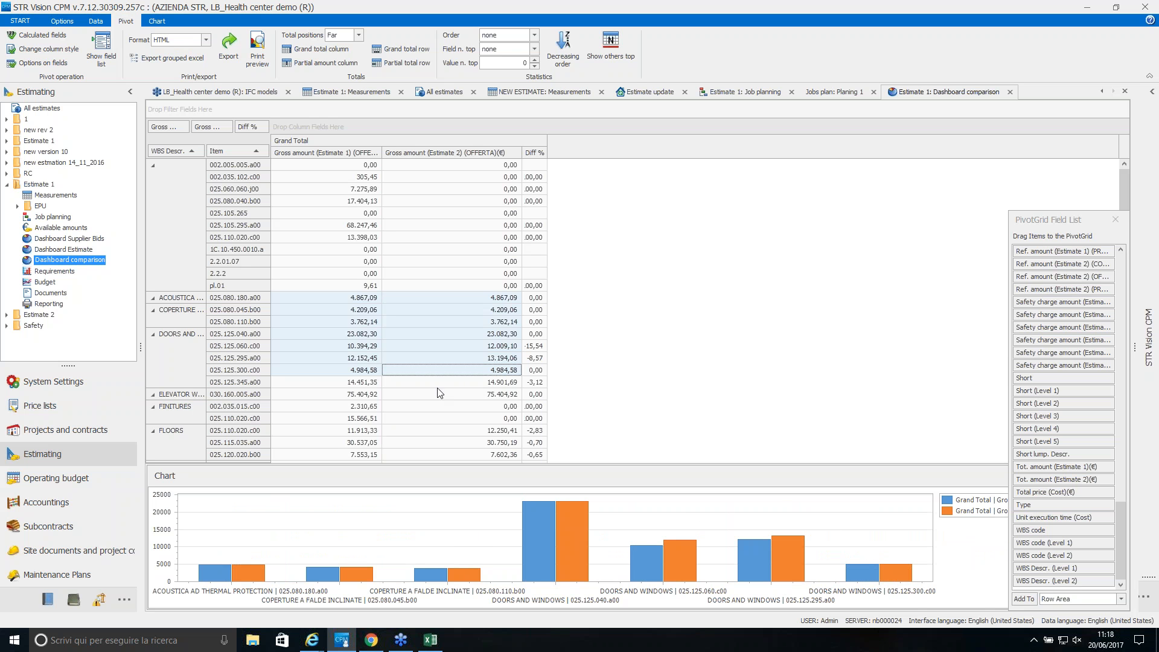
# Examine the composition of the Estimate 1 gross amount for item 025.125.300.c00 under DOORS AND WINDOWS.
pyautogui.click(349, 374)
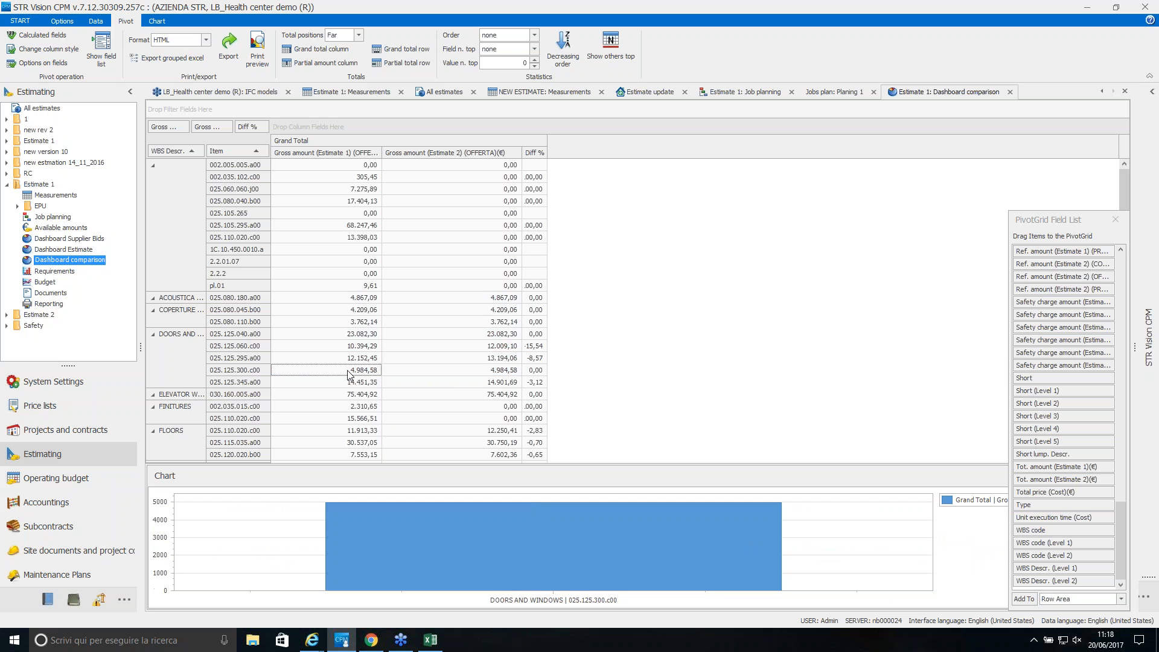
pyautogui.doubleClick(349, 373)
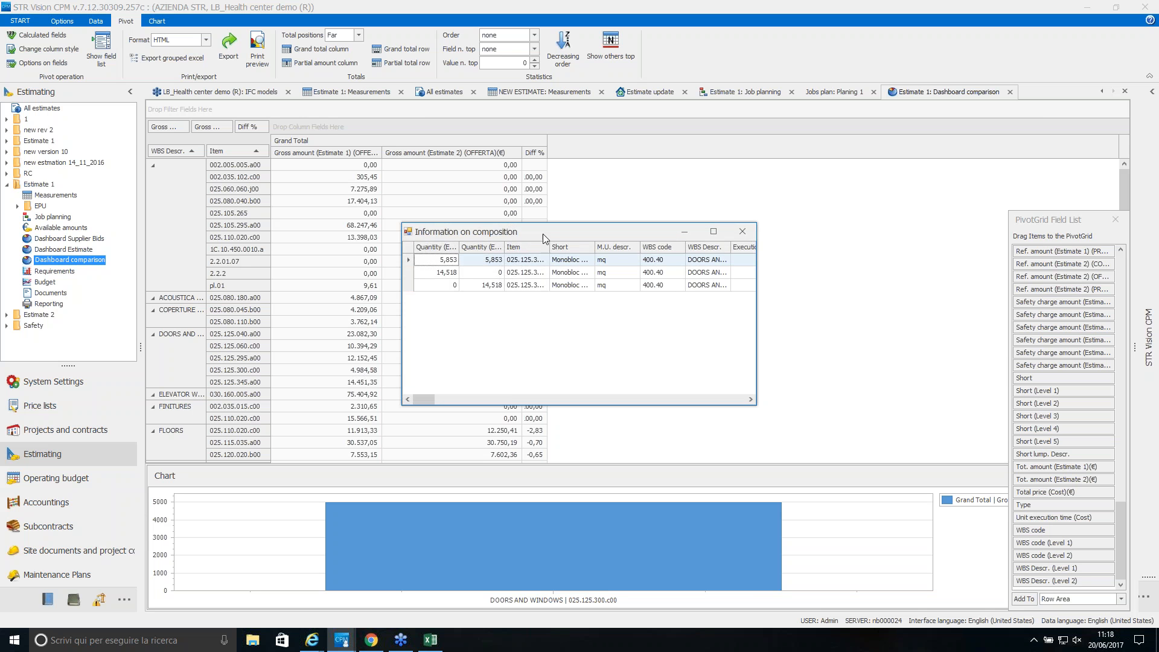
pyautogui.moveTo(556, 233); pyautogui.dragTo(654, 237)
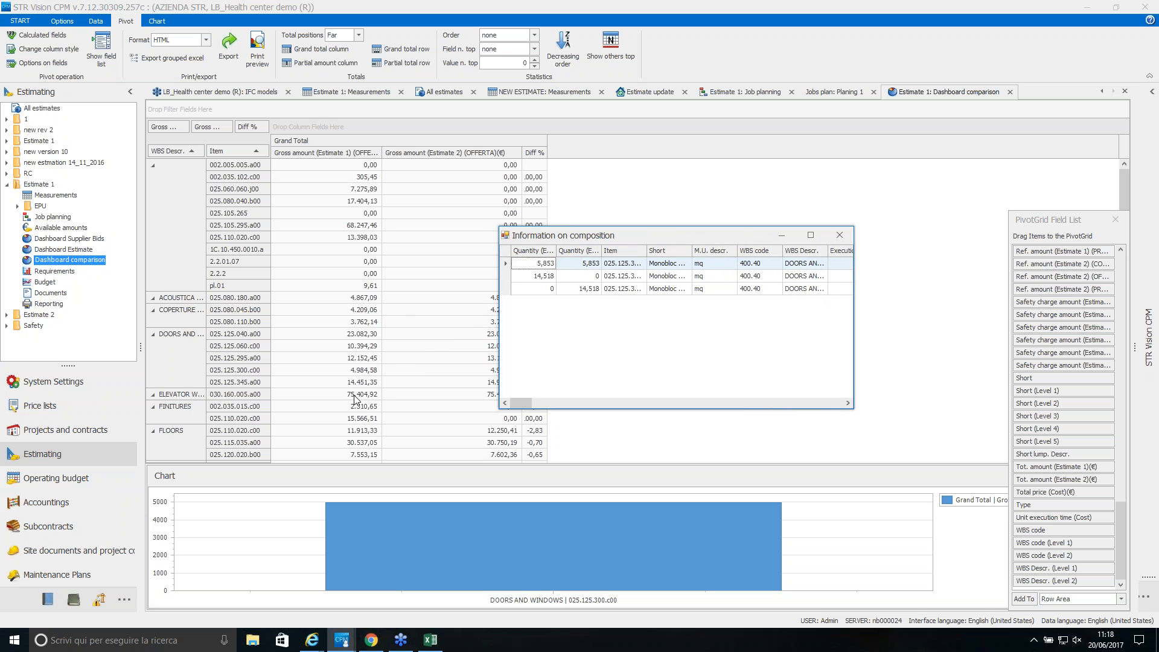
pyautogui.click(838, 236)
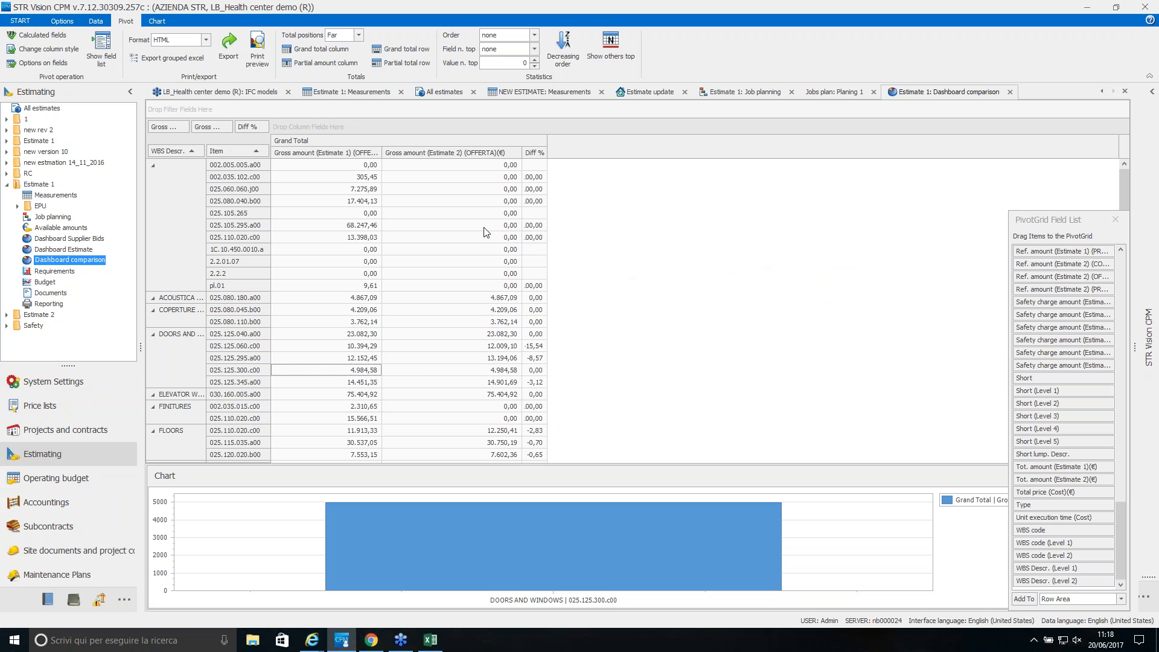
# Open the reports of Estimate 1 and export the Offer price report to Excel as PreventivoOfferta.xlsx in the IFC folder.
pyautogui.click(100, 242)
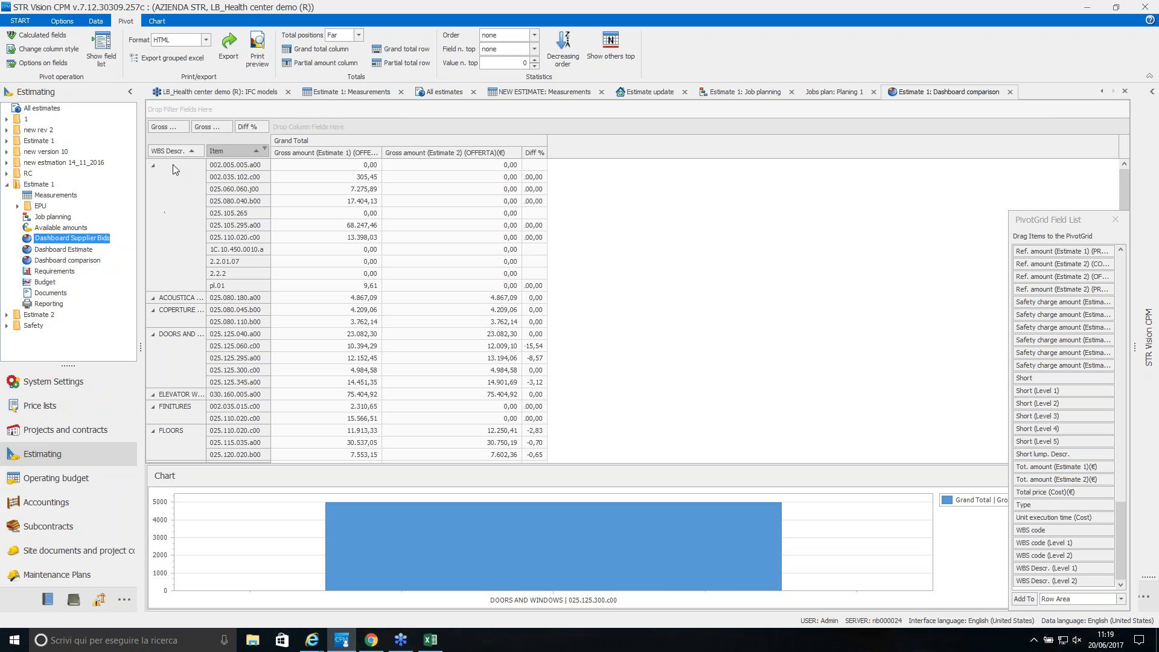
pyautogui.click(72, 197)
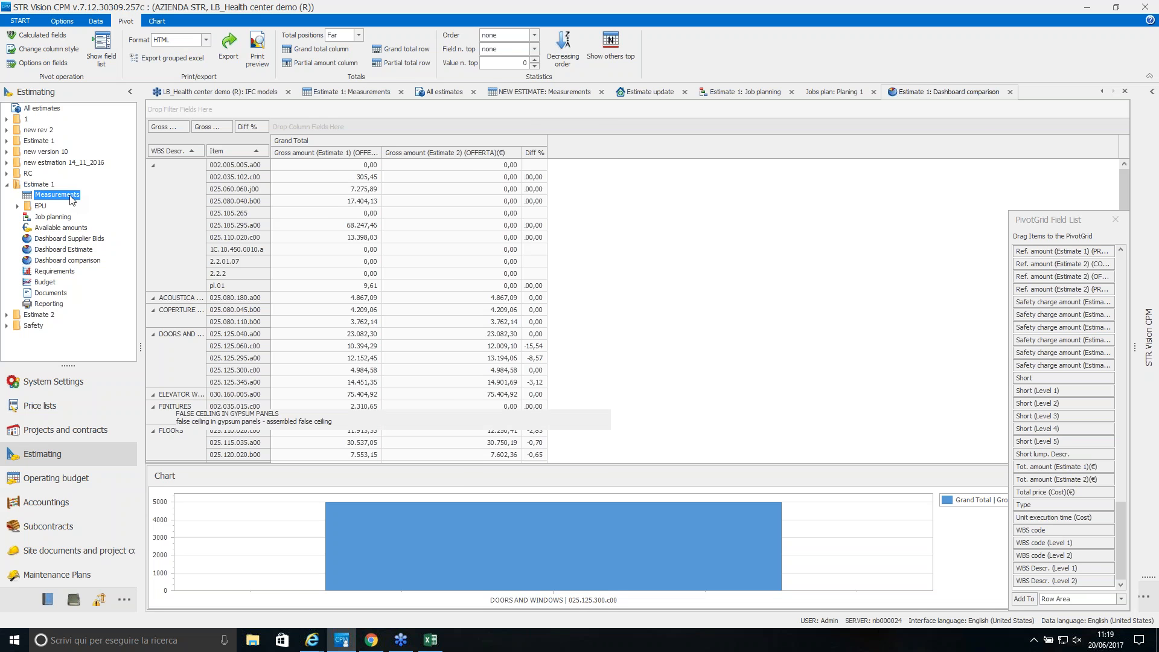
pyautogui.click(47, 304)
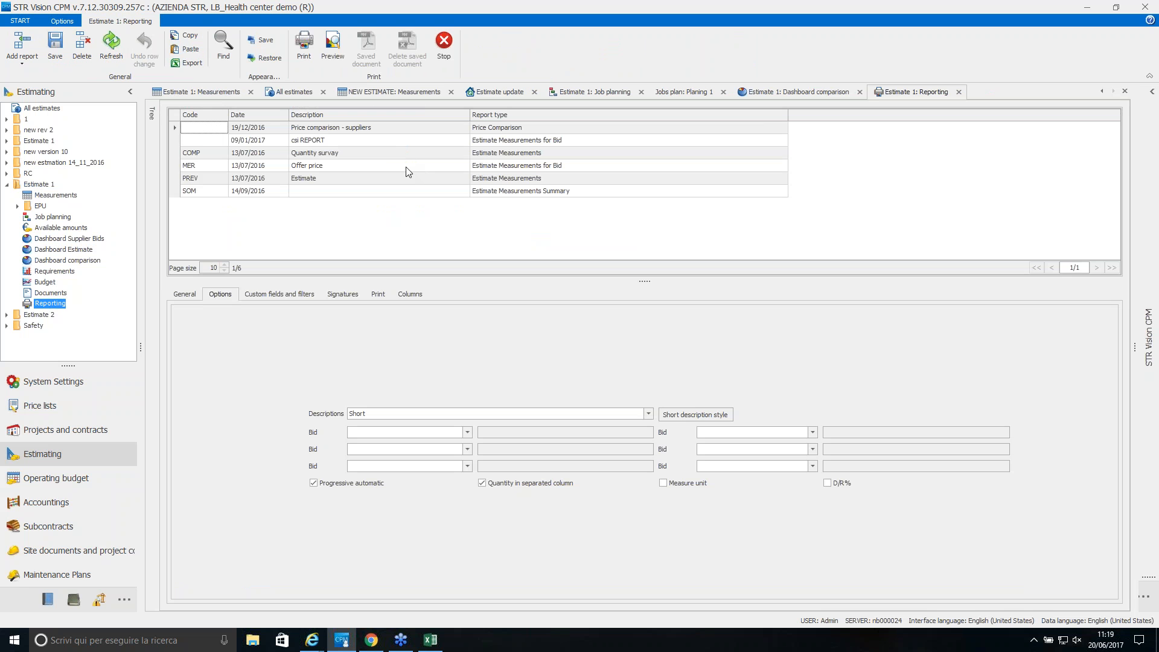
pyautogui.click(406, 167)
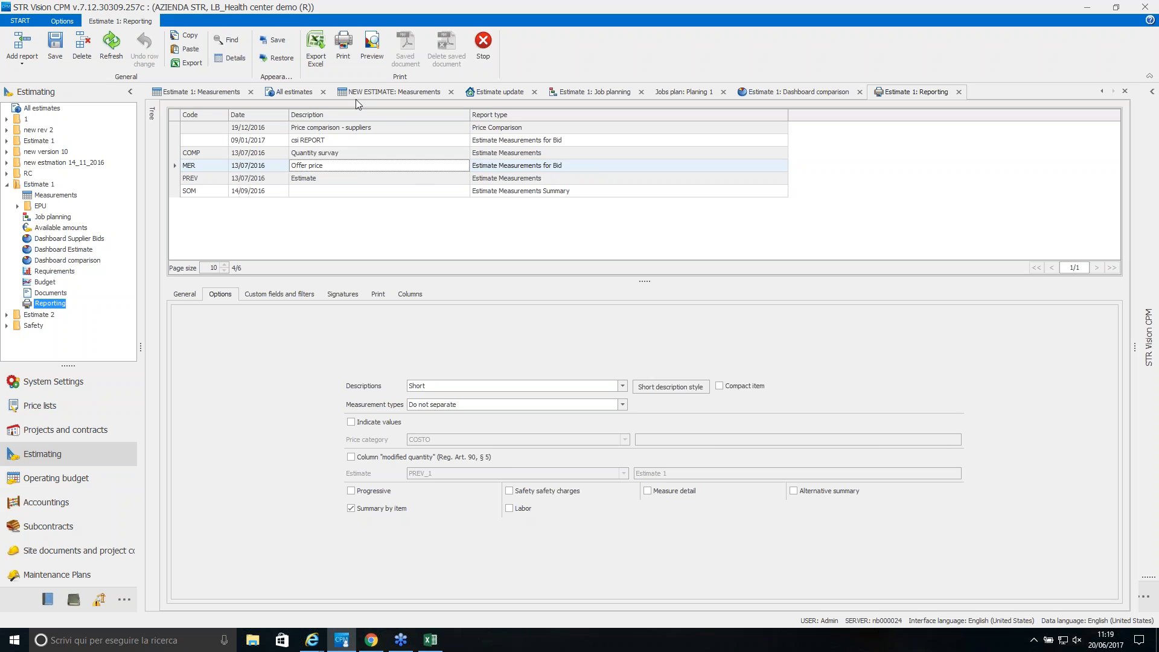
pyautogui.click(320, 64)
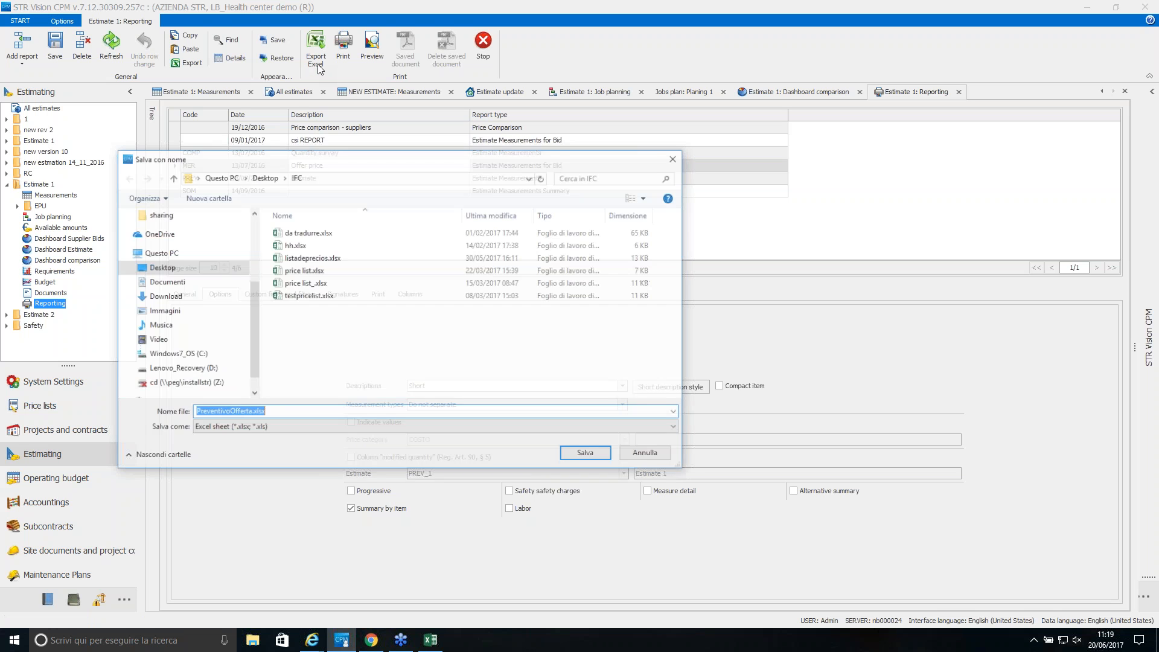
pyautogui.click(587, 454)
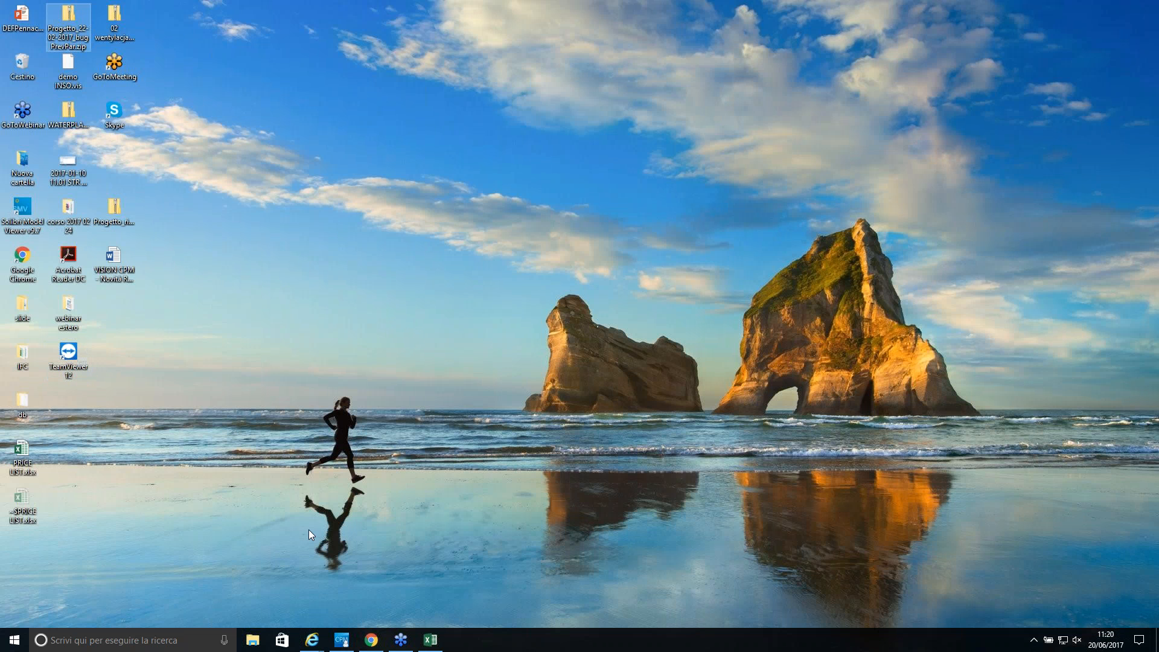
# Close the PRICE LIST.xlsx workbook in Excel and export the Offer price report to the desktop as PreventivoOfferta.xlsx.
pyautogui.click(344, 643)
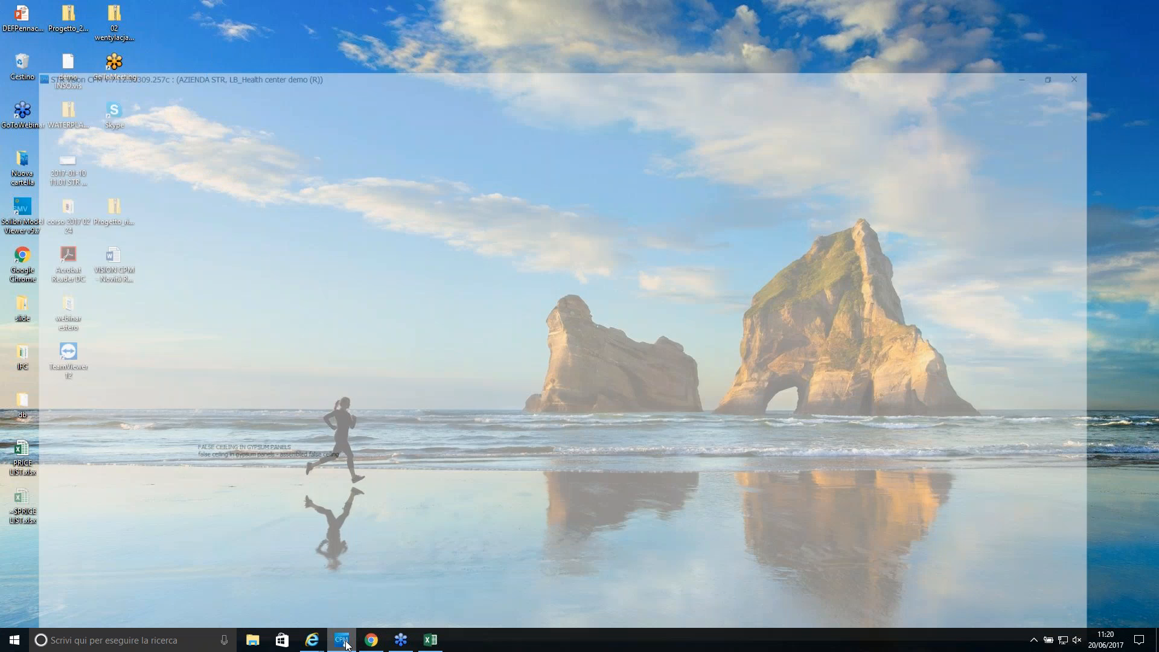
pyautogui.click(428, 644)
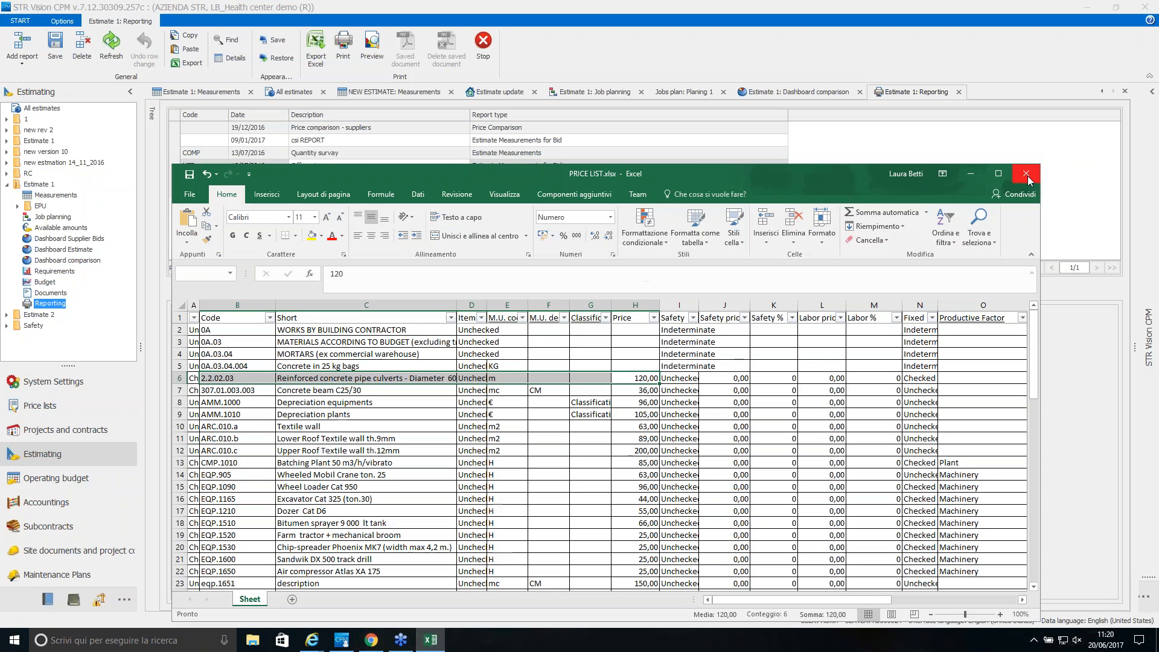
pyautogui.click(1027, 177)
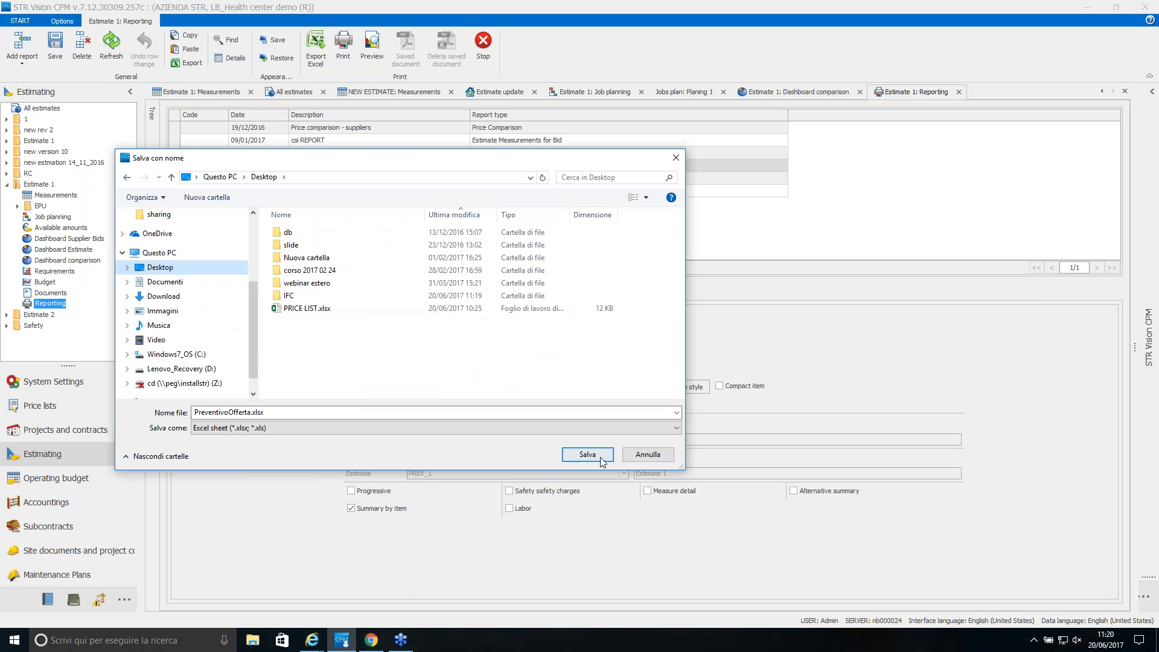
pyautogui.click(600, 459)
pyautogui.click(1158, 640)
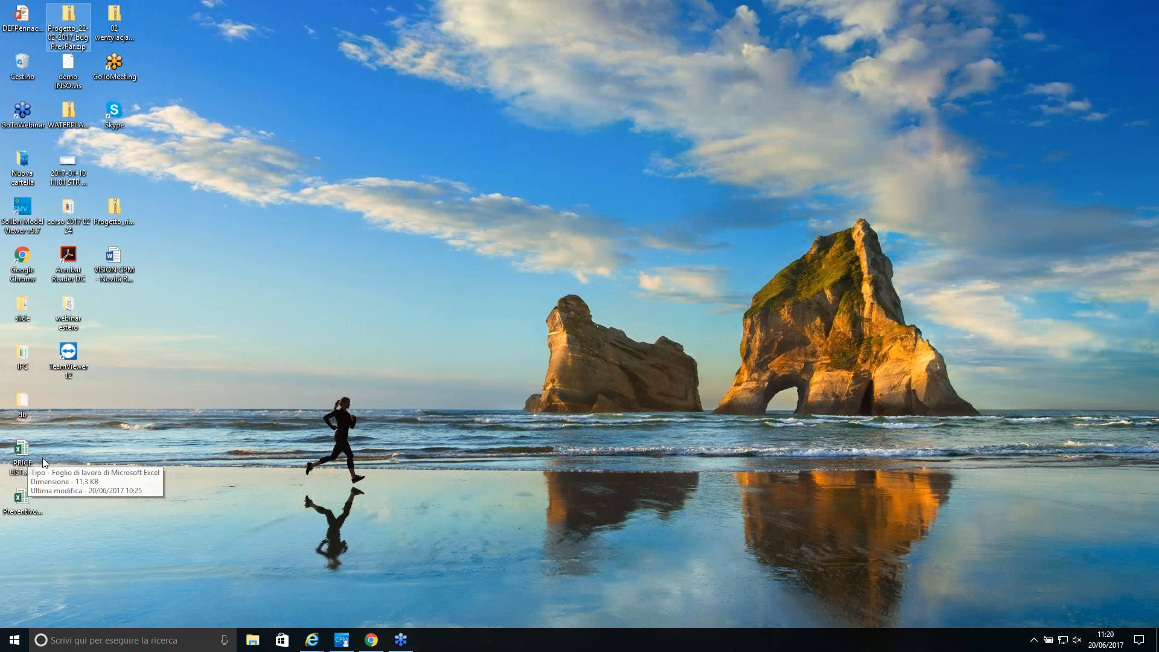
# Open PreventivoOfferta.xlsx from the desktop and change the header in cell F7 to Price.
pyautogui.doubleClick(23, 499)
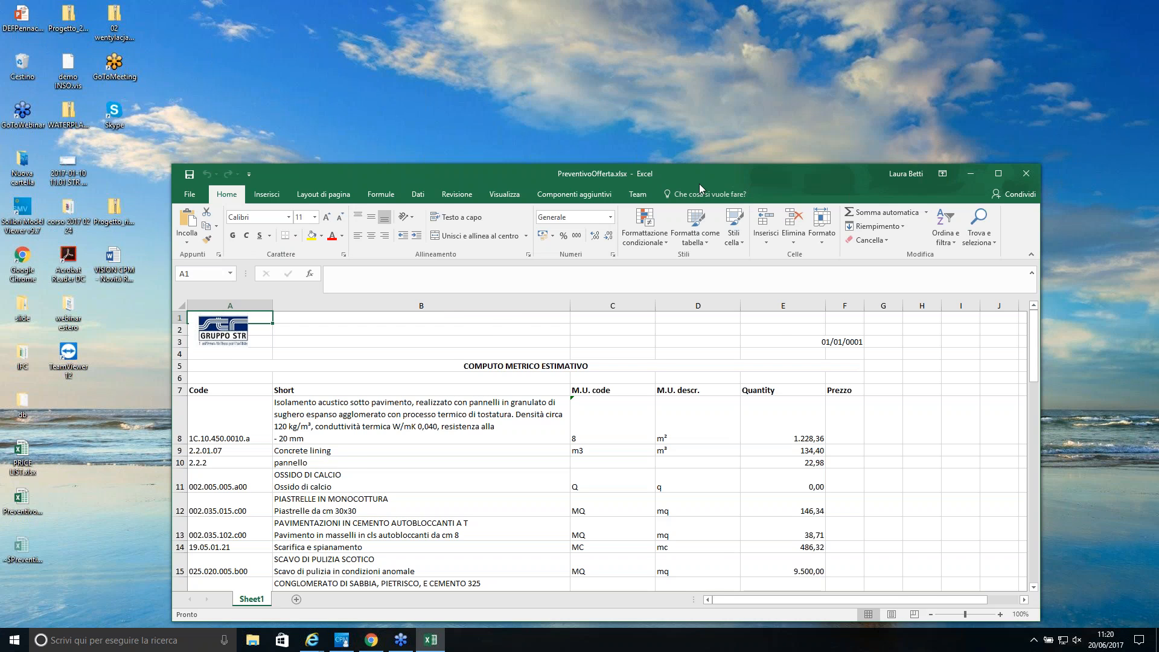
pyautogui.doubleClick(699, 184)
pyautogui.click(672, 226)
pyautogui.press('Delete')
pyautogui.write('pRICE')
pyautogui.press('Return')
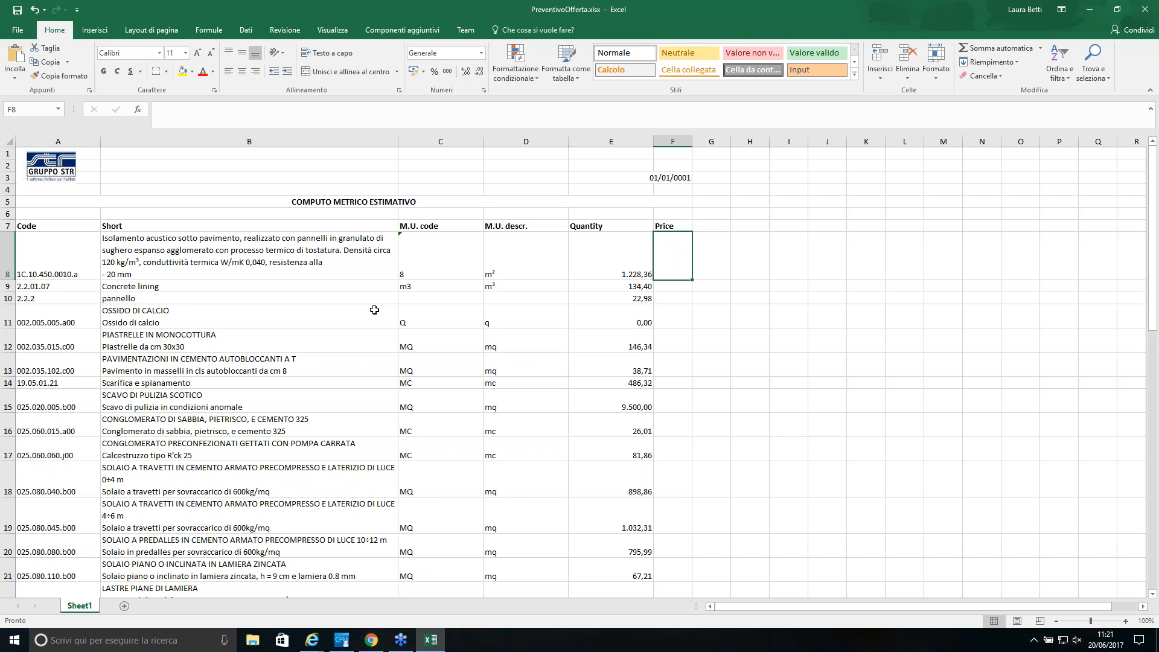
# Switch to STR Vision CPM and review the supplier entries among the price categories of the LB_Health center demo project.
pyautogui.click(341, 641)
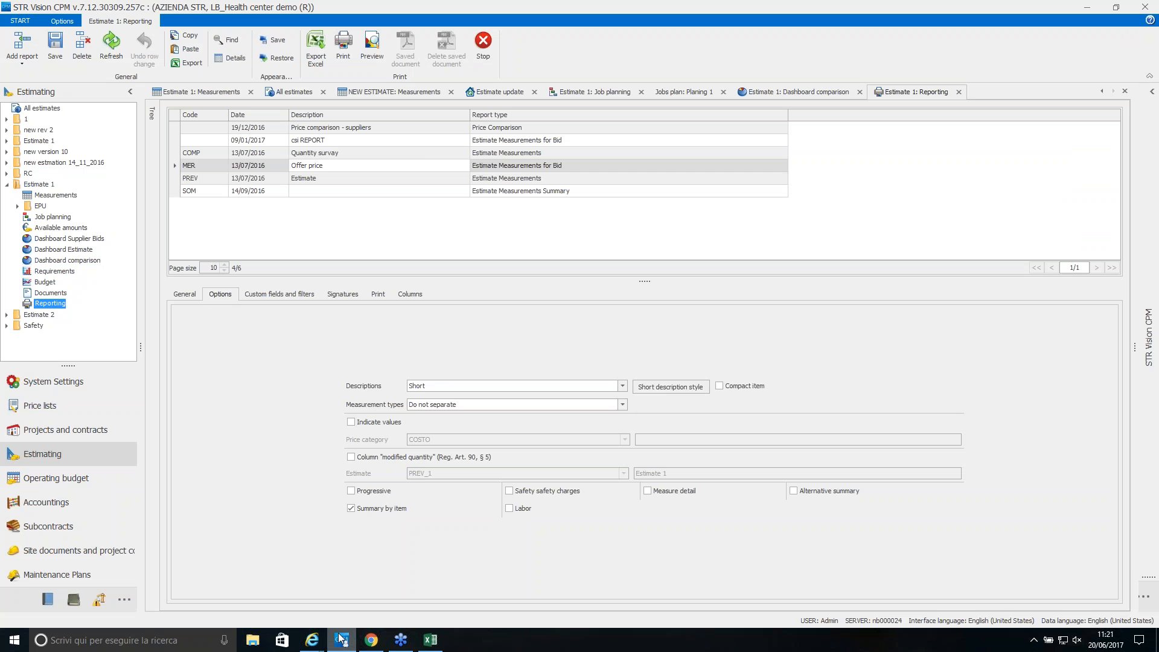
pyautogui.click(18, 206)
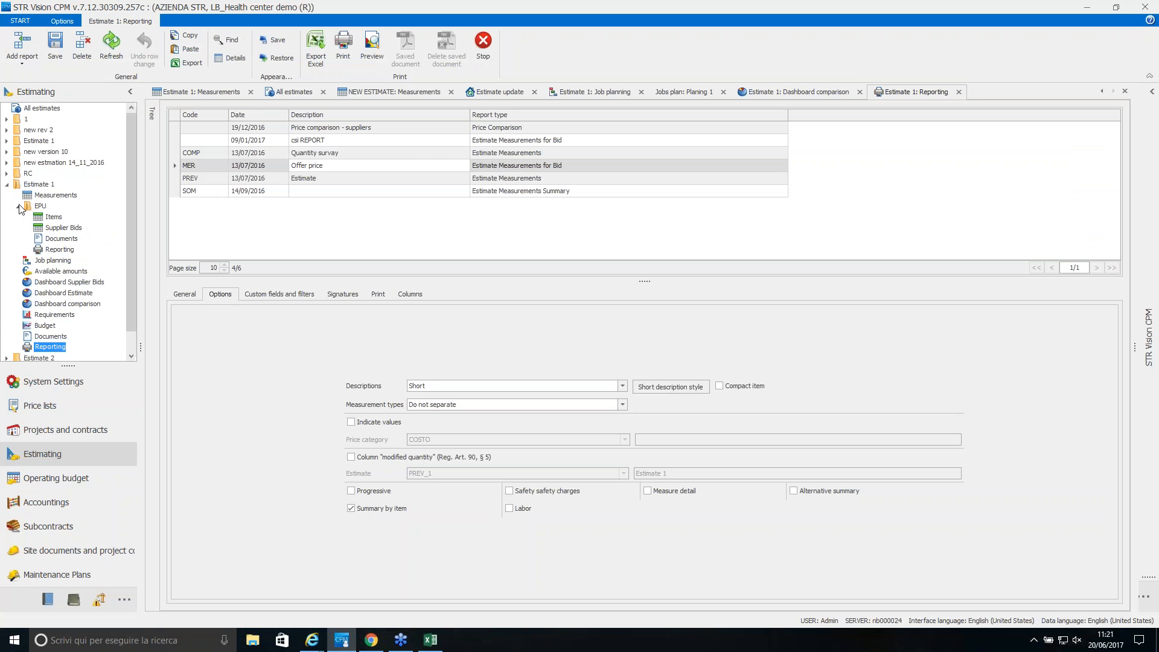
pyautogui.click(55, 438)
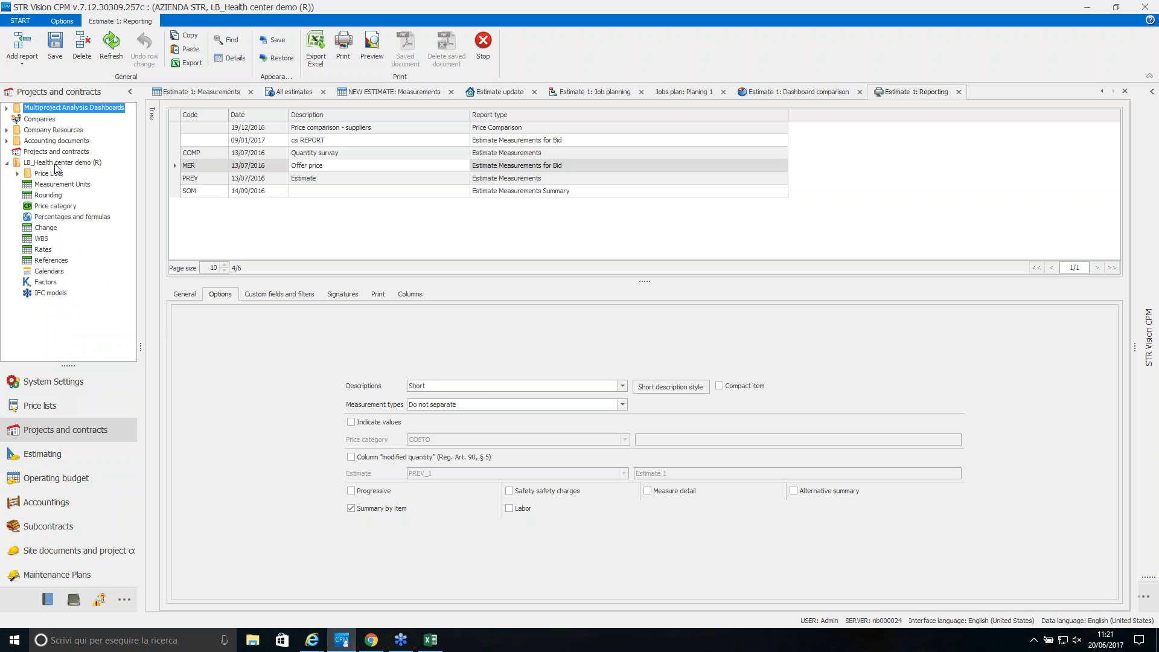
pyautogui.doubleClick(71, 207)
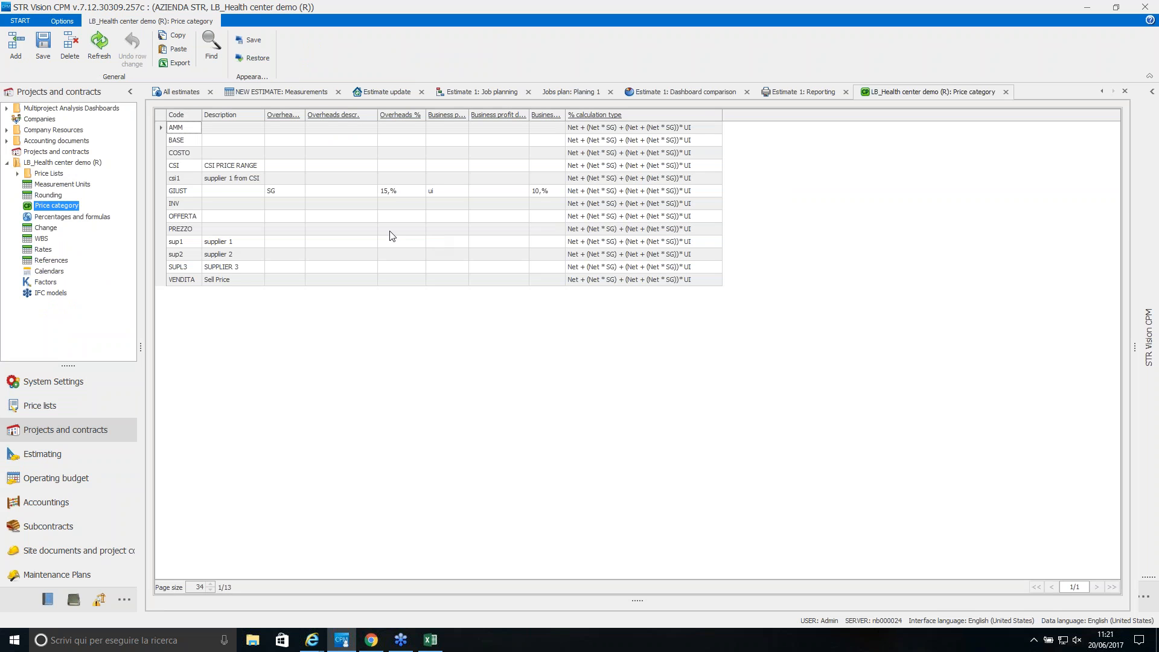
pyautogui.click(162, 243)
pyautogui.click(163, 269)
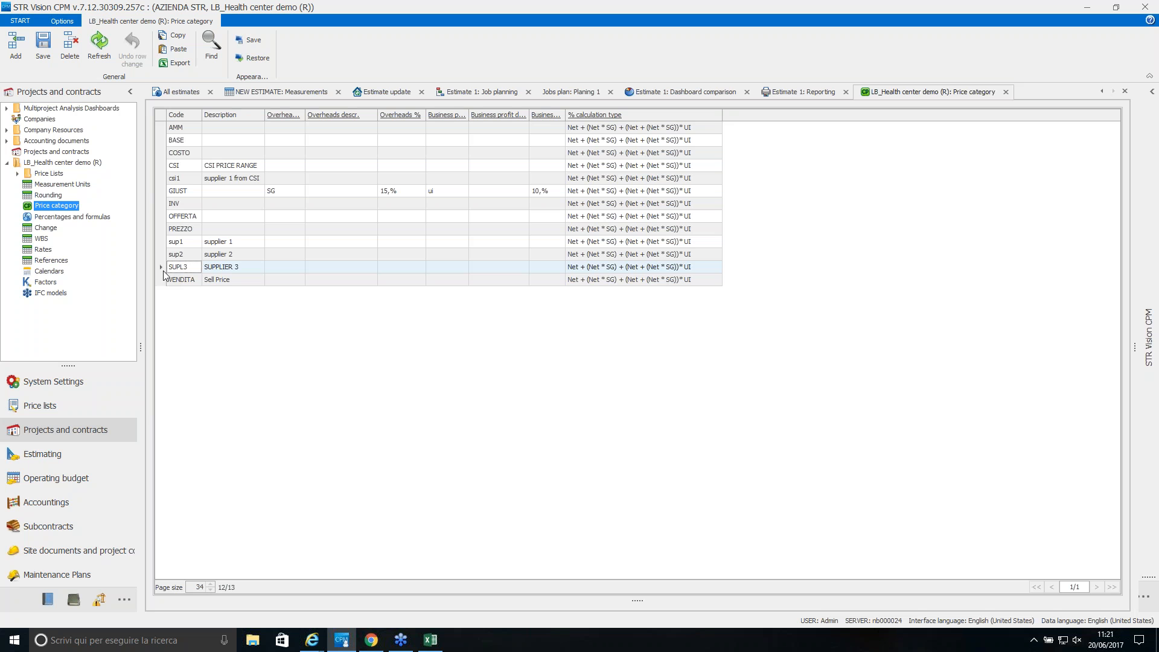
# Open the items of the EPU price list in the LB_Health center demo project.
pyautogui.click(18, 174)
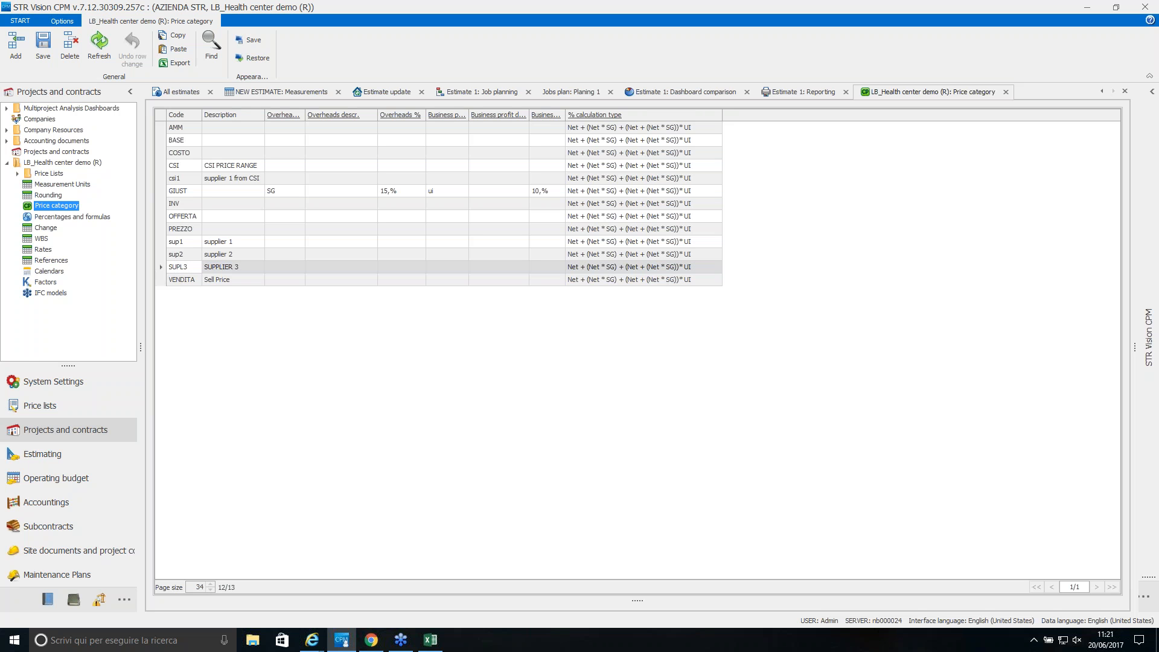
pyautogui.click(29, 184)
pyautogui.click(65, 195)
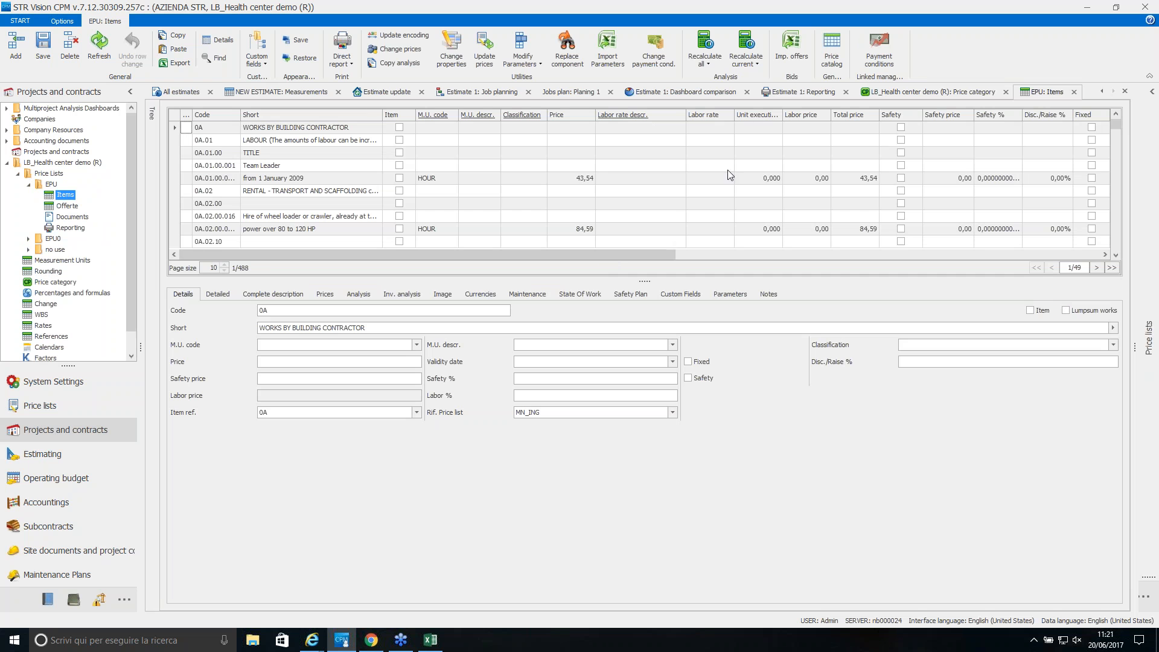
# Try to import PreventivoOfferta.xlsx as a supplier bid with bid code 10, price category COSTO and supplier VERDE.
pyautogui.click(797, 54)
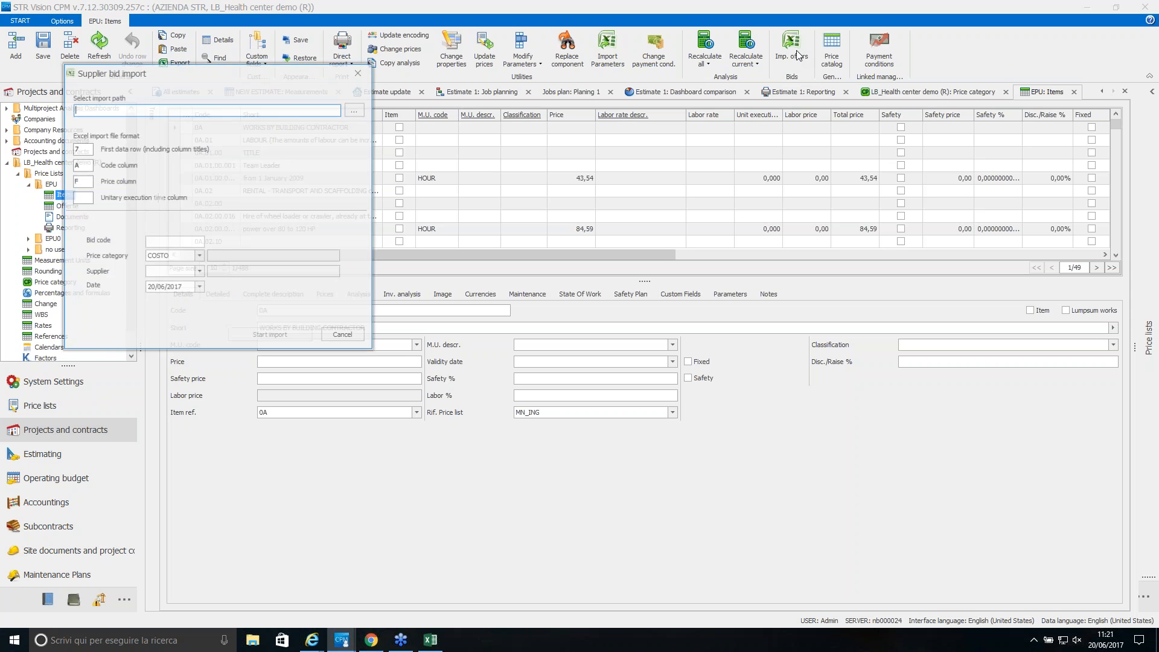
pyautogui.click(355, 109)
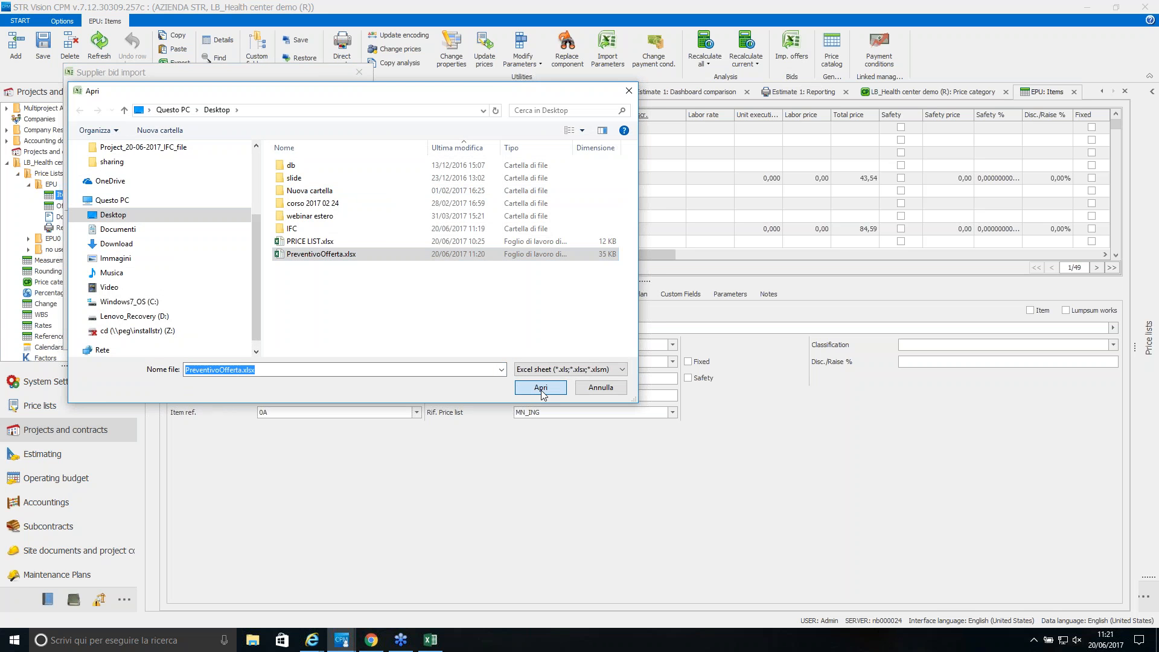
pyautogui.click(541, 388)
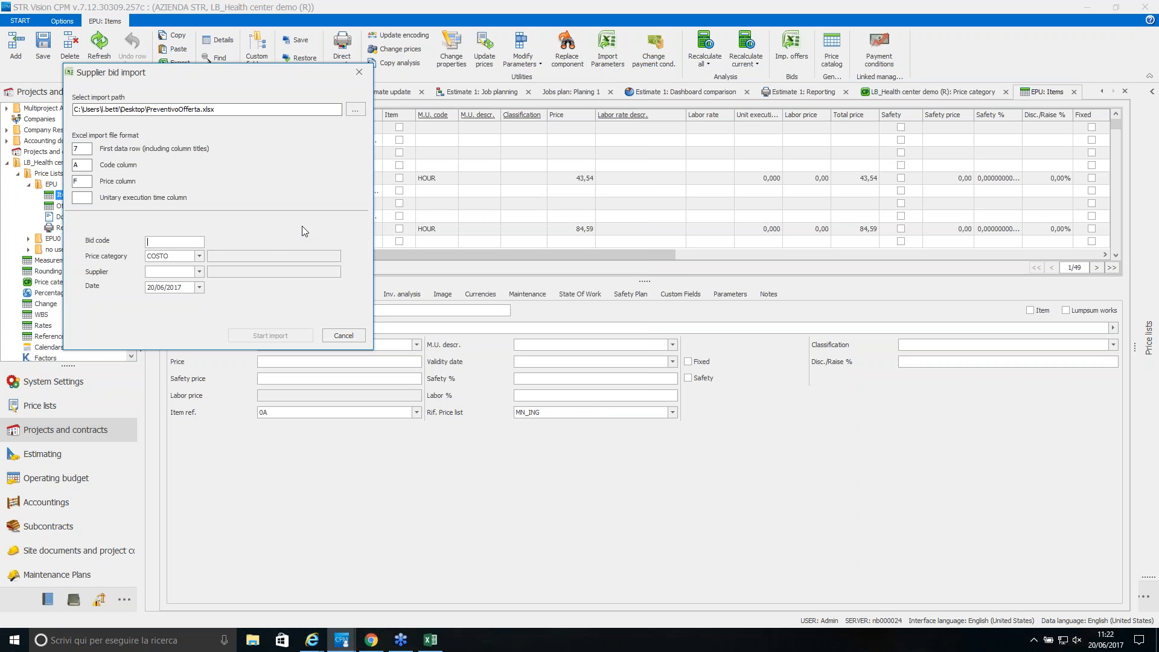
pyautogui.write('10')
pyautogui.click(200, 272)
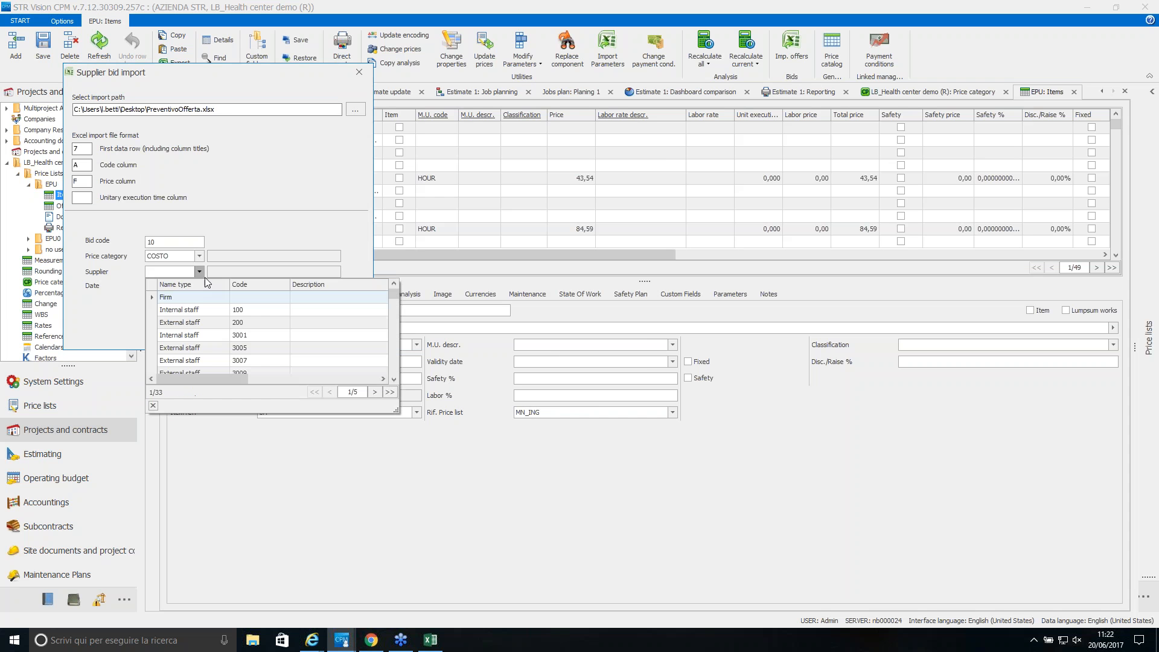
pyautogui.click(393, 393)
pyautogui.click(284, 334)
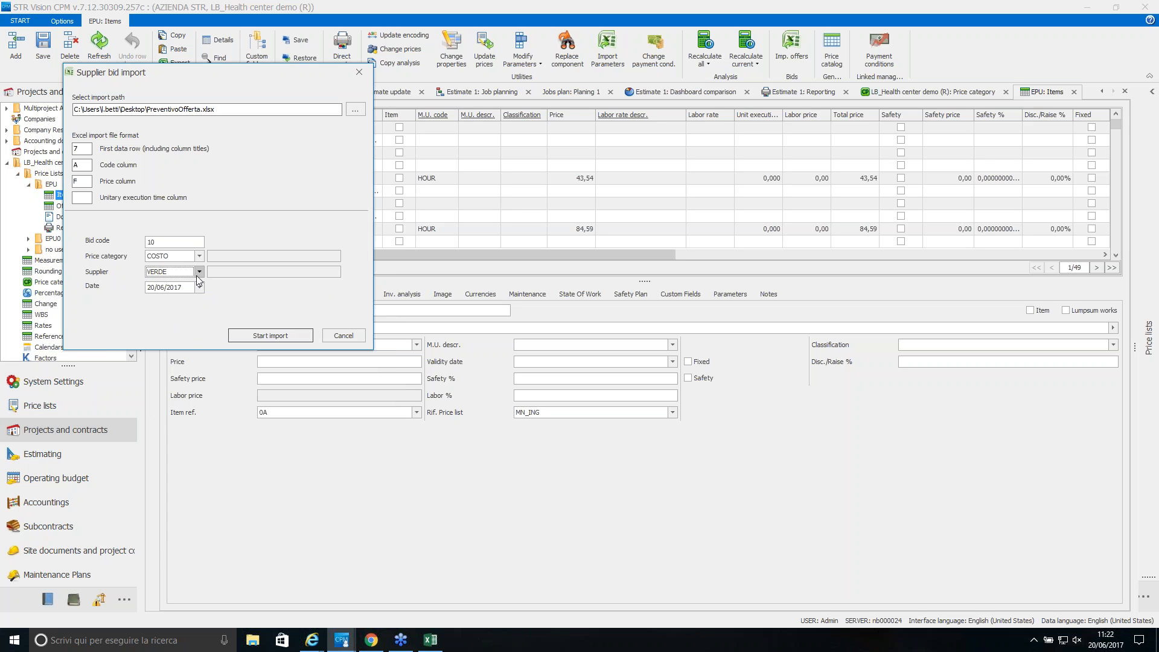
pyautogui.click(298, 335)
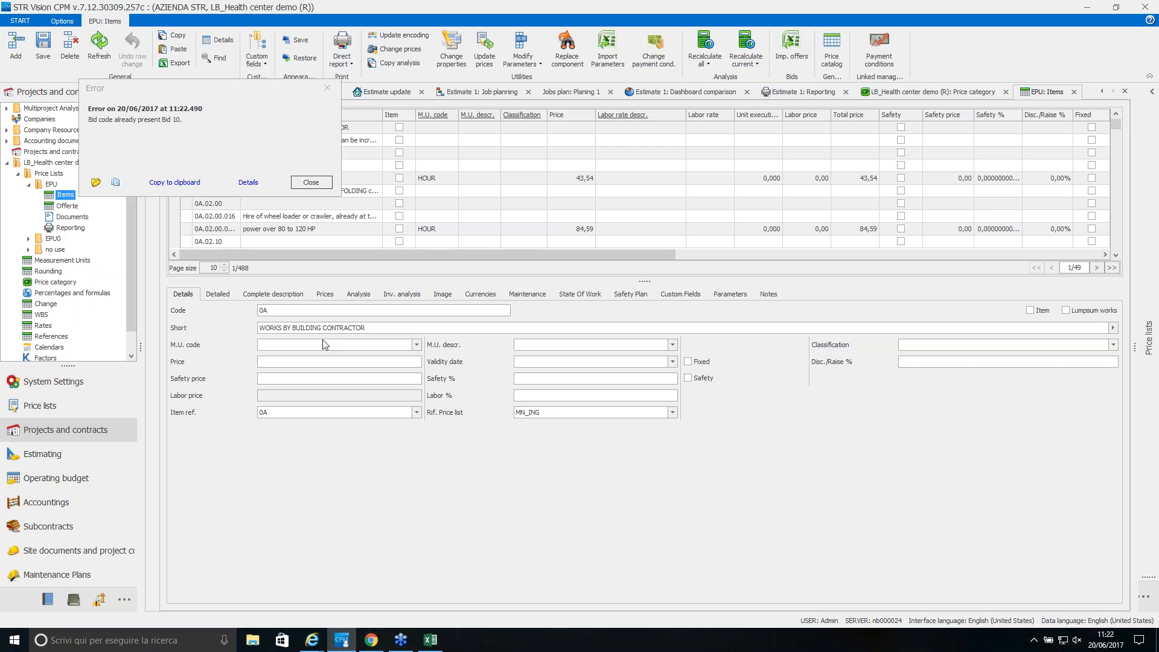
pyautogui.click(313, 183)
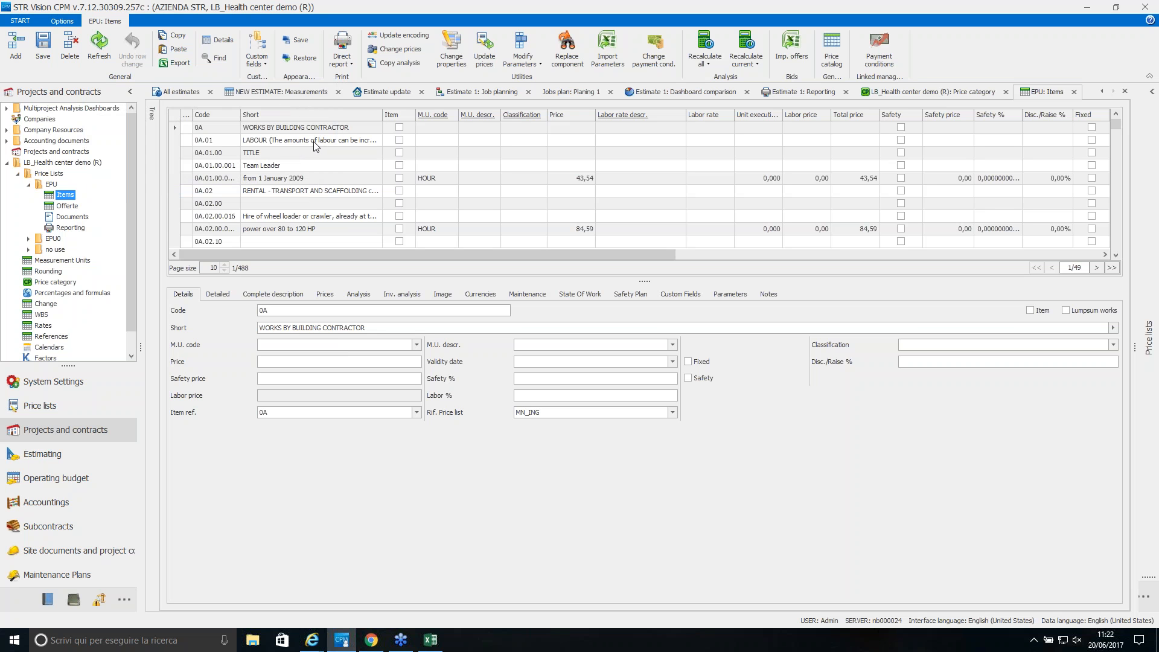
# Review the sup1, sup2 and SUPL3 price categories of item 0A, and go to Estimate 1's supplier bids dashboard.
pyautogui.click(324, 294)
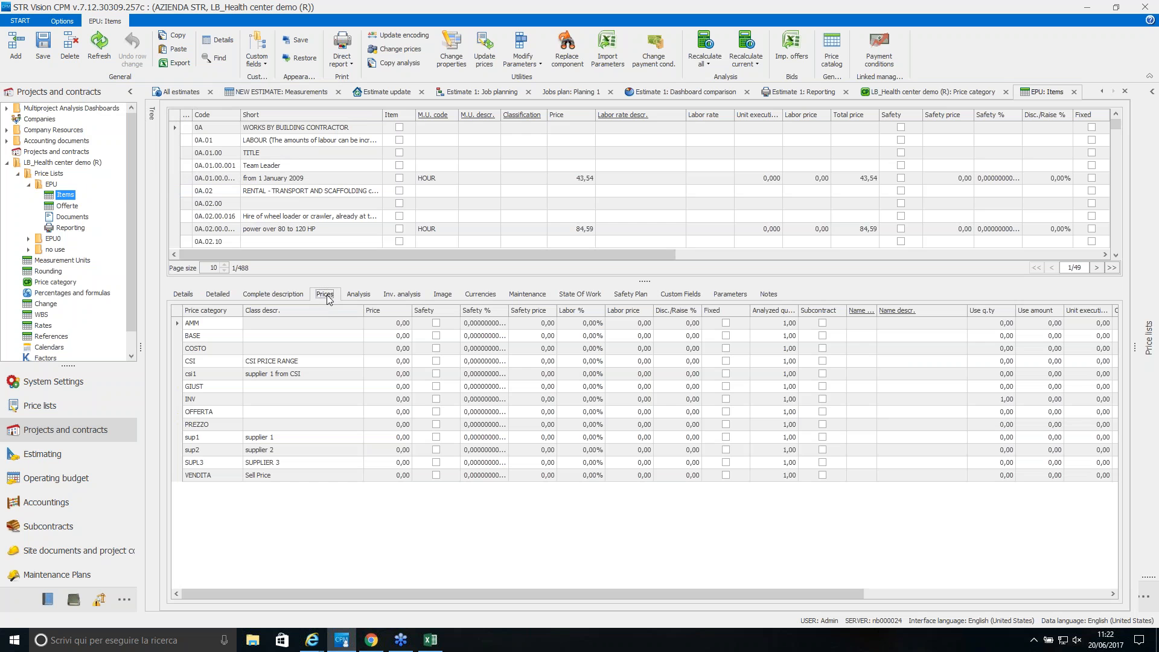
pyautogui.click(177, 437)
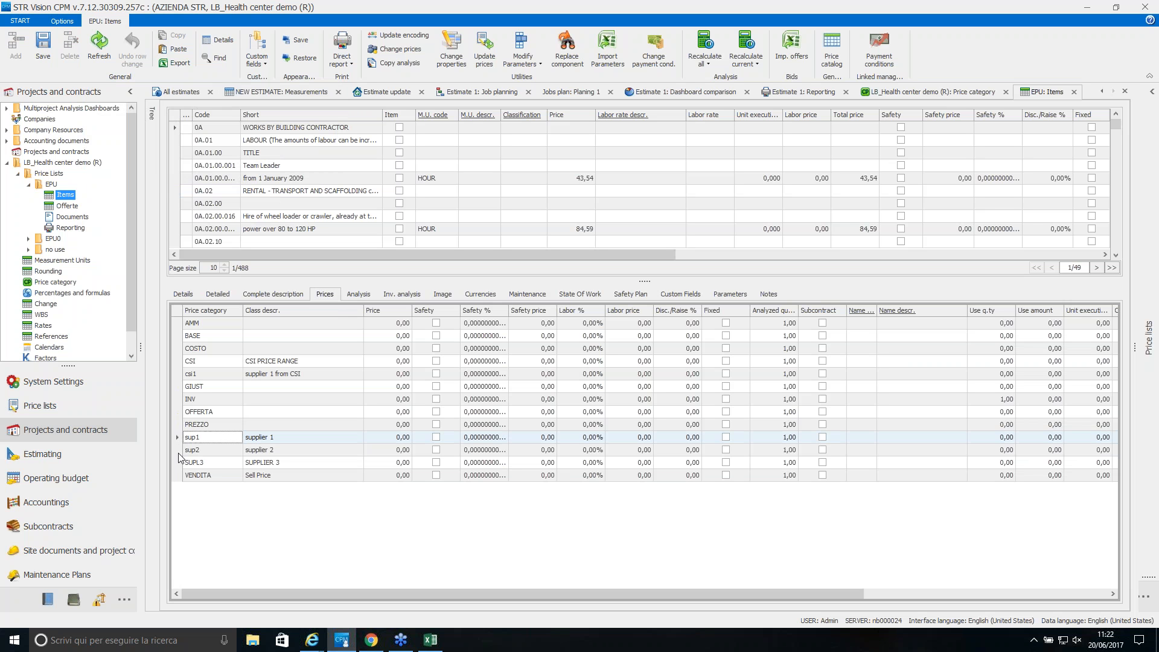
pyautogui.click(179, 451)
pyautogui.click(178, 462)
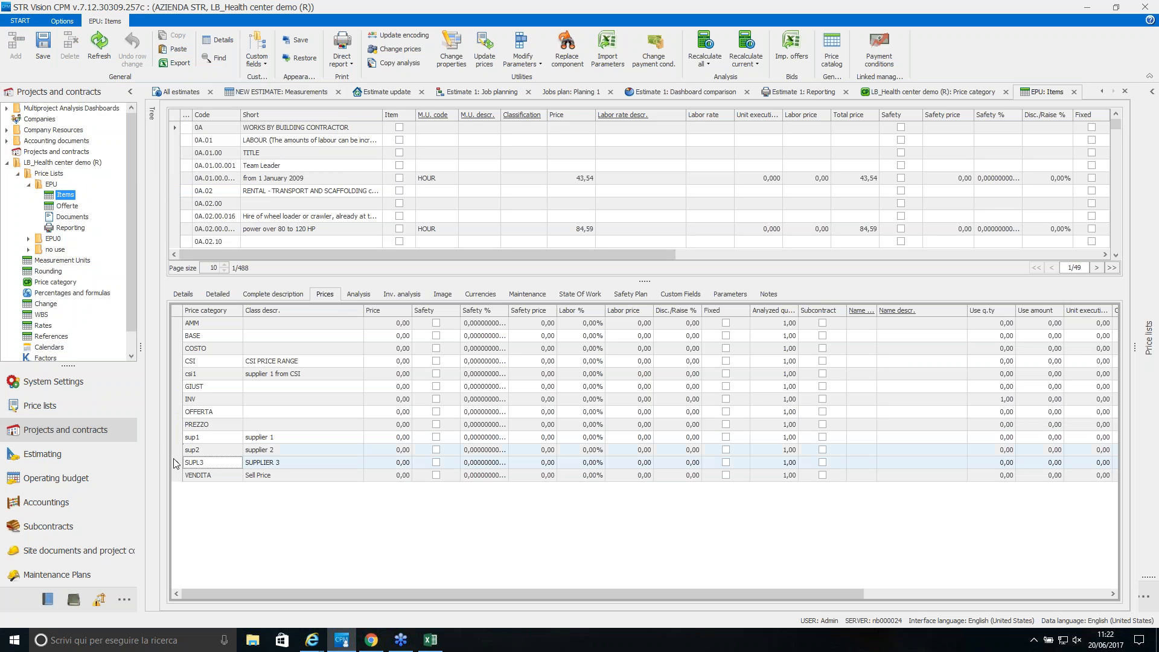
pyautogui.click(35, 454)
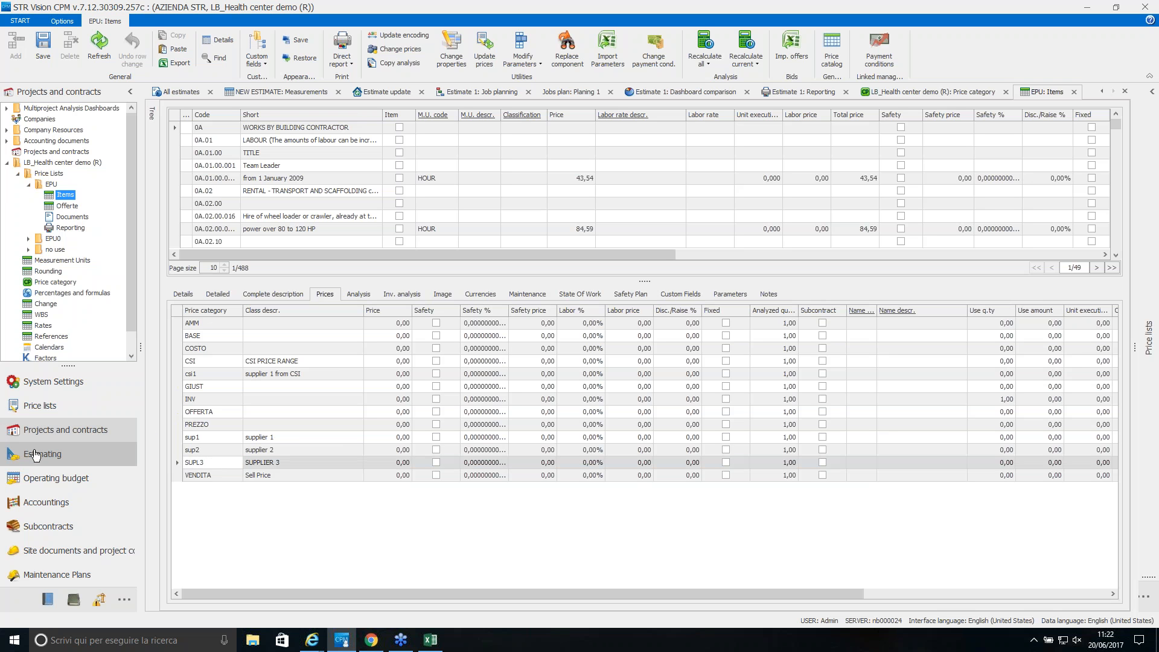
pyautogui.click(92, 282)
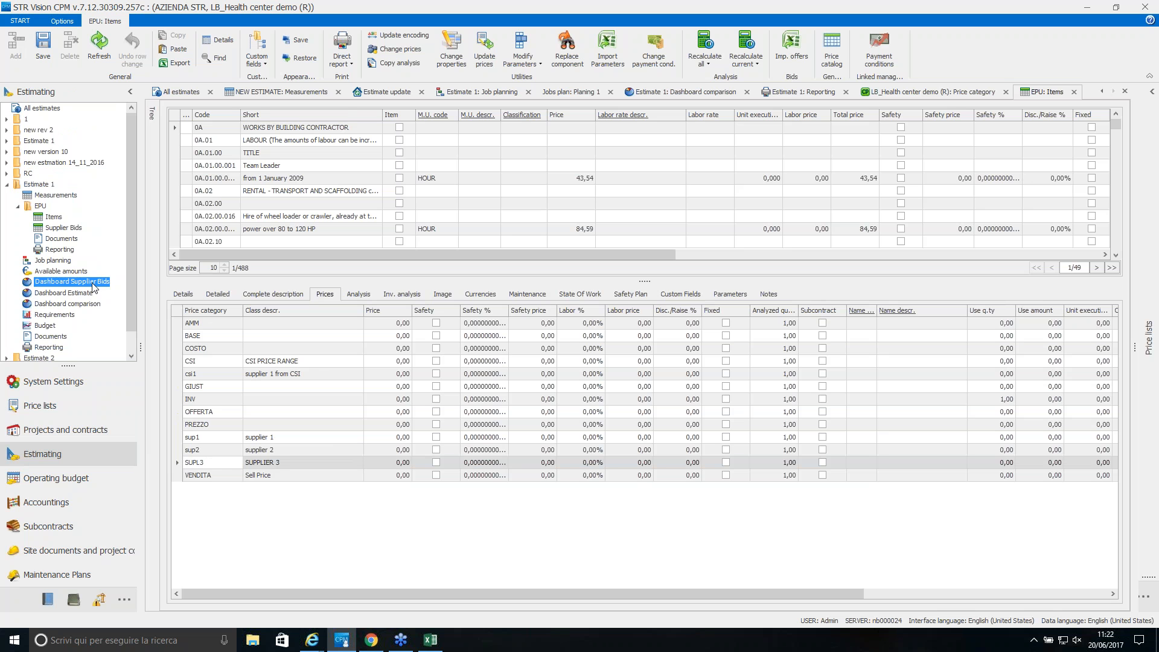
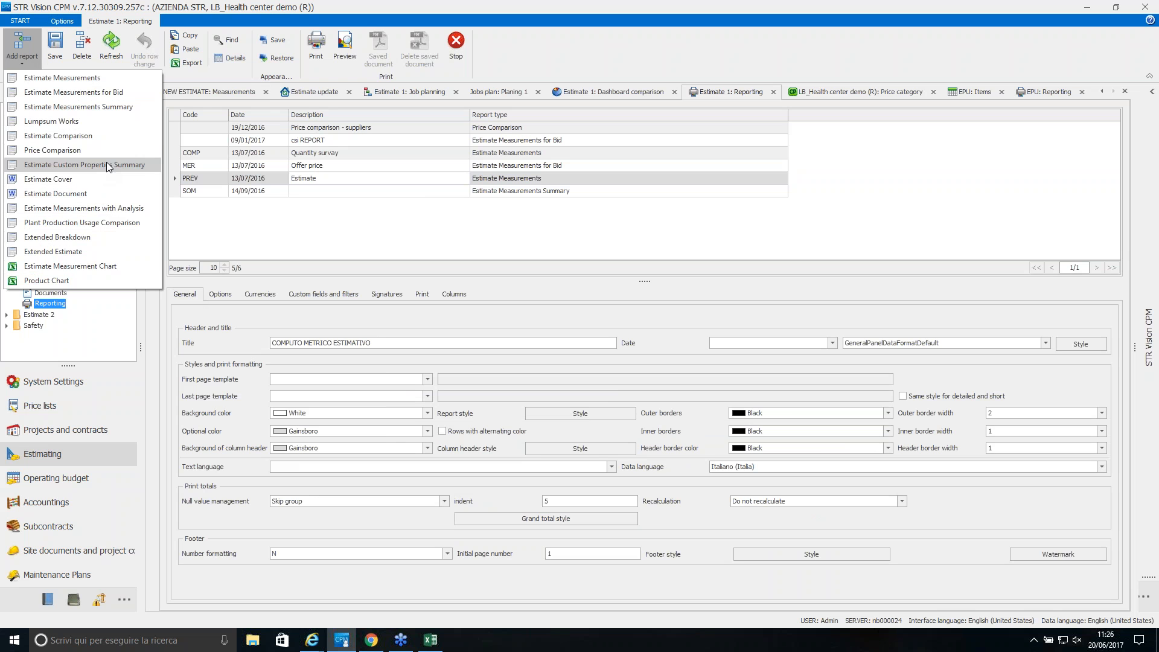
# Add an Estimate Measurements report to Estimate 1 with code rep1 and description "estimate report".
pyautogui.click(45, 77)
pyautogui.click(605, 338)
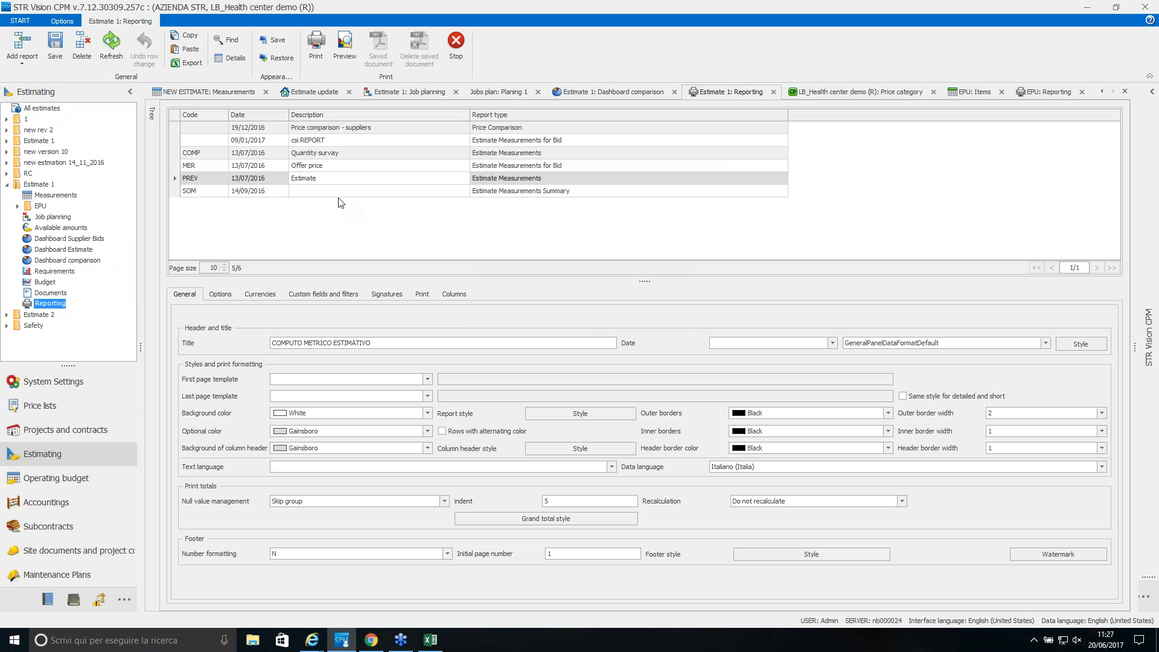
pyautogui.click(22, 48)
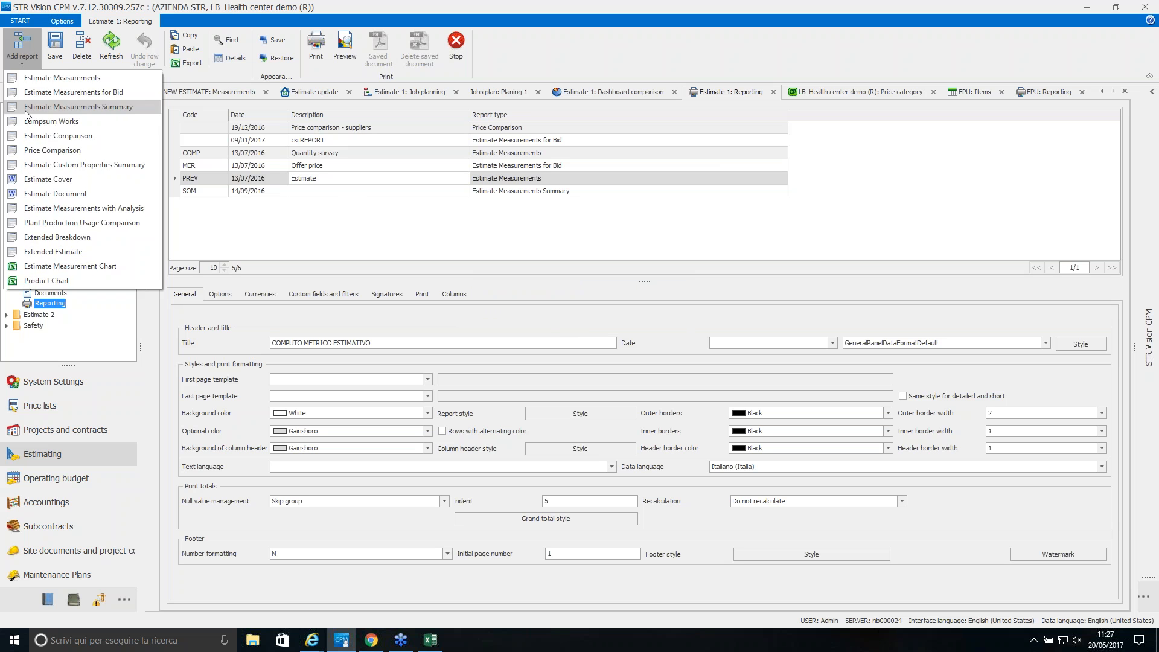
pyautogui.click(36, 77)
pyautogui.click(552, 338)
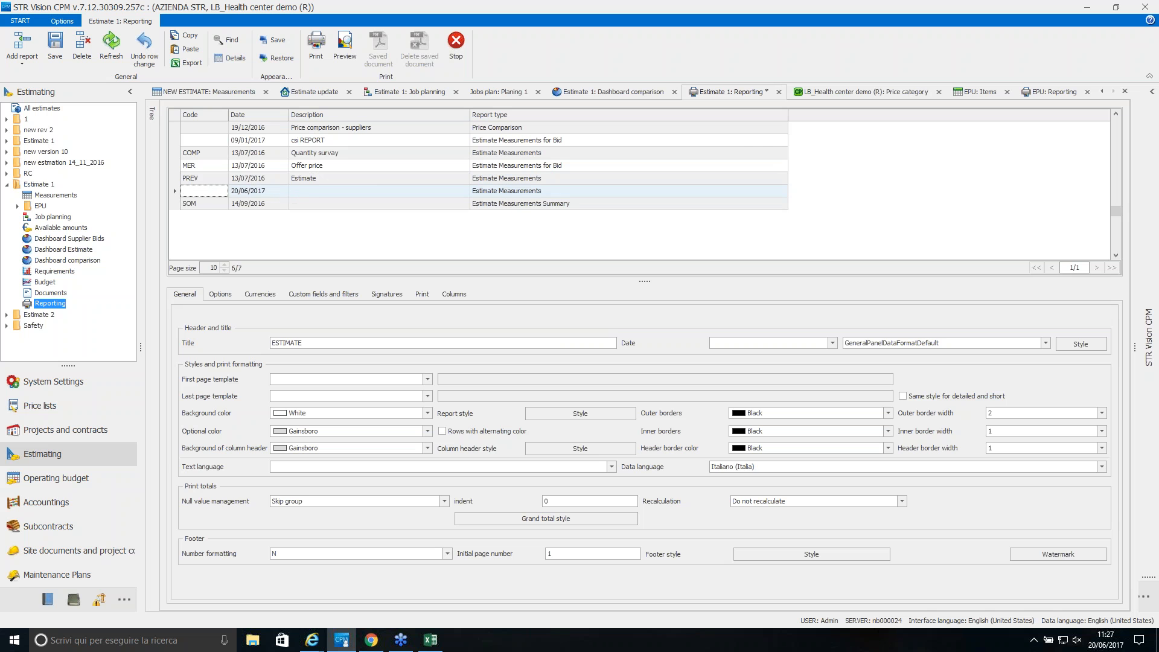
pyautogui.write('rep1')
pyautogui.press('Tab')
pyautogui.write('esti')
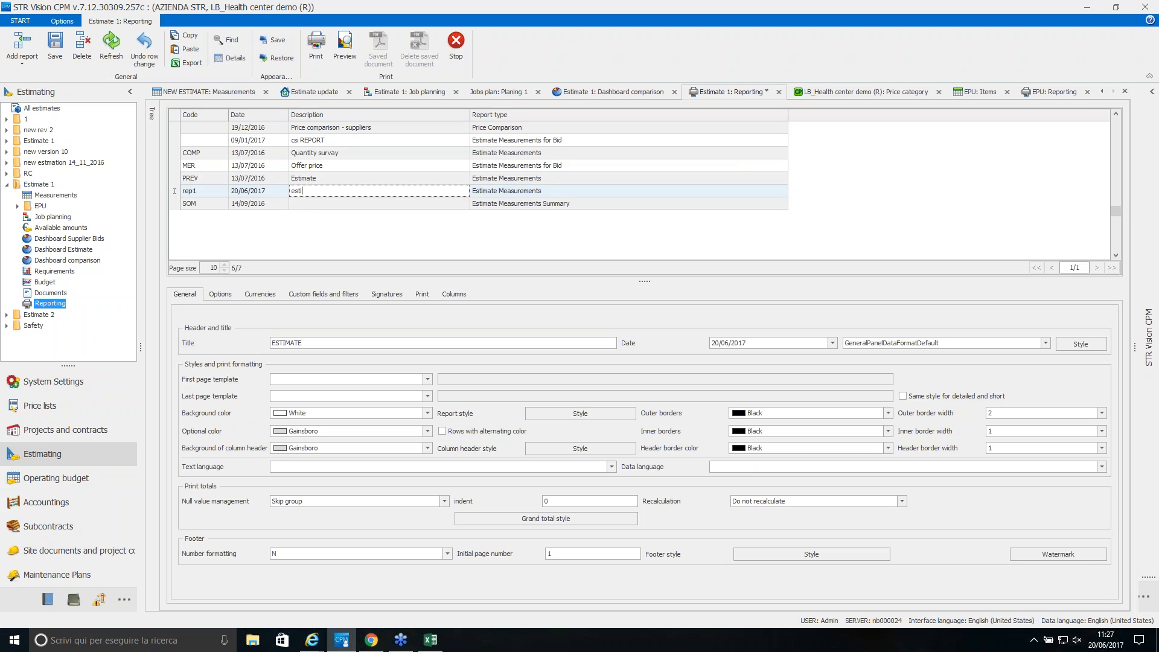
pyautogui.write('mate report')
# Set the title of report rep1 to "ESTIMATE - webinar of 20/06/2017".
pyautogui.click(326, 343)
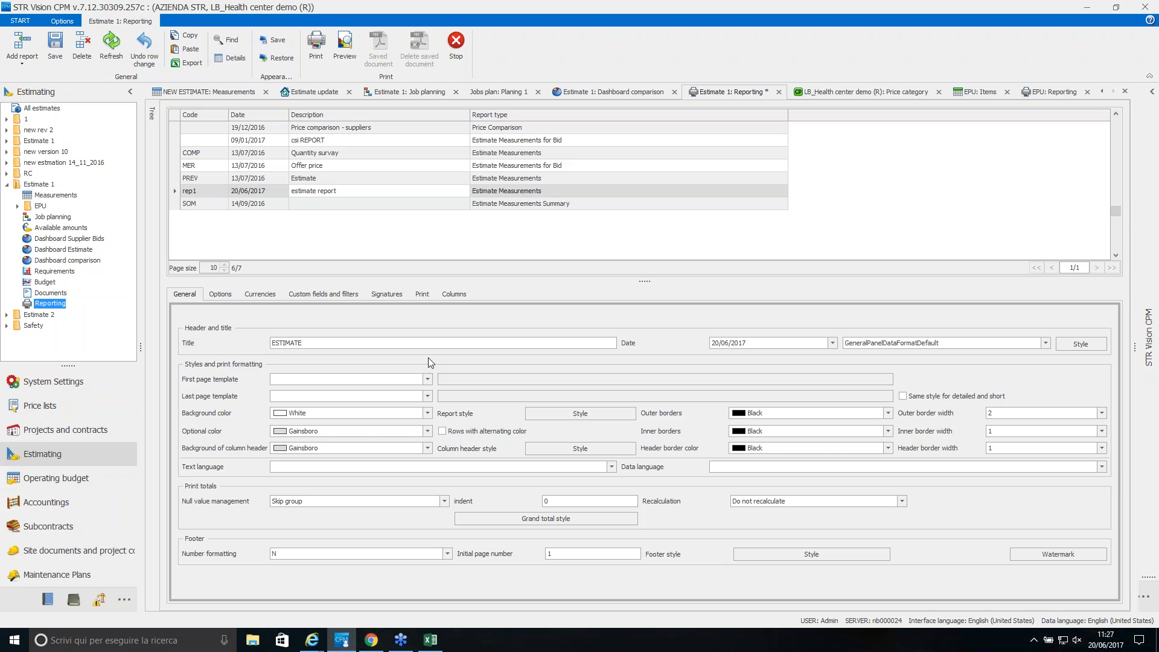
pyautogui.write('- webinar of 20/06/2017')
pyautogui.click(1024, 253)
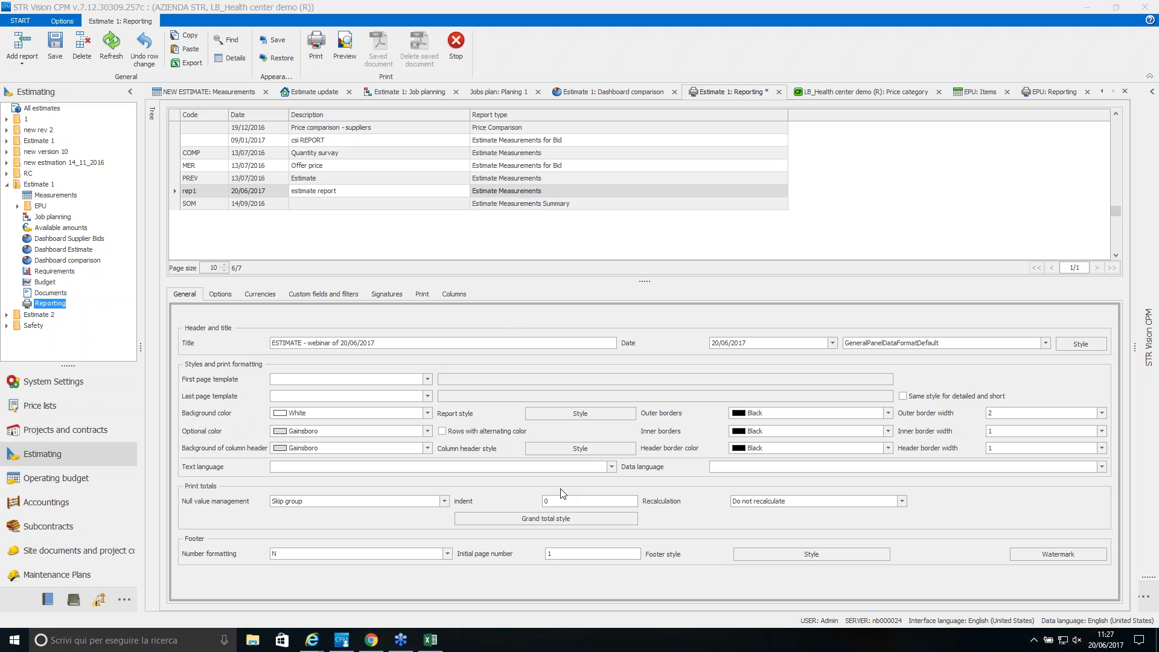
# Enable Measure unit and Progressive and disable Single column for report rep1, keeping measurement types at Do not separate and print measures at Complete formula.
pyautogui.click(222, 296)
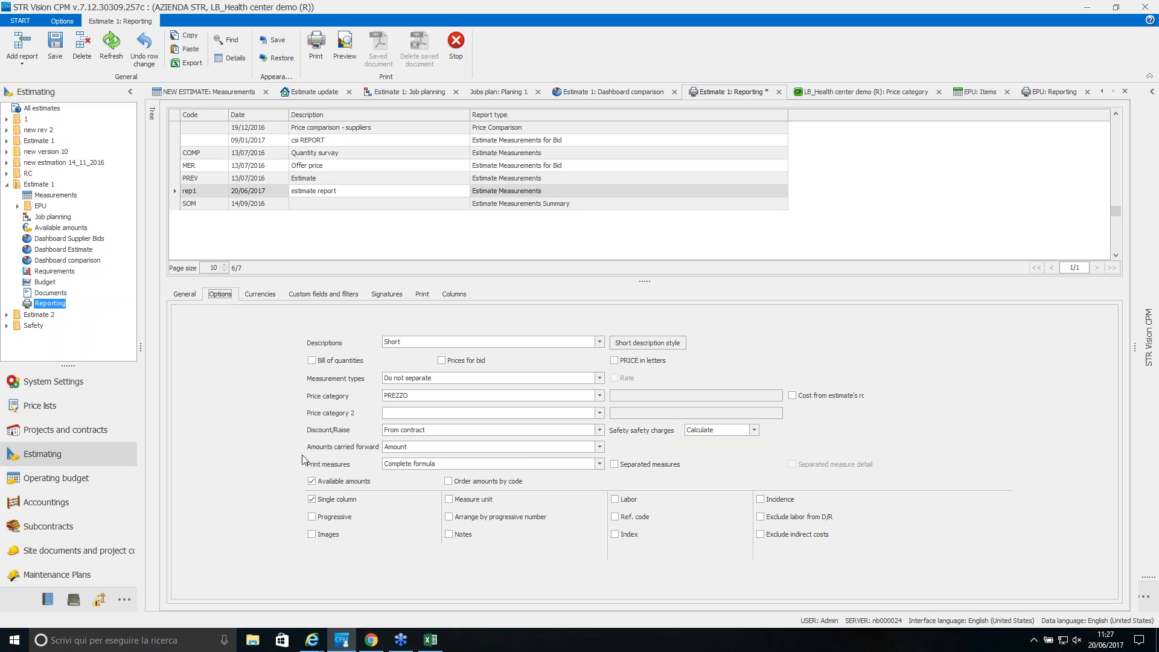
pyautogui.click(448, 498)
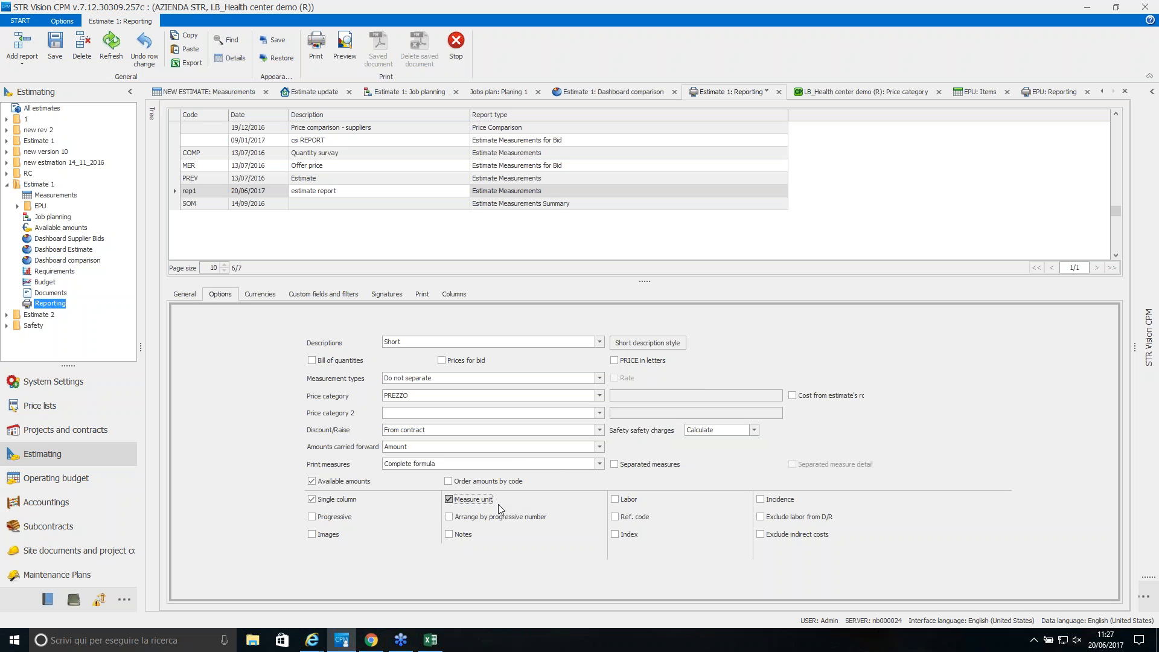
pyautogui.click(335, 518)
pyautogui.click(337, 500)
pyautogui.click(453, 378)
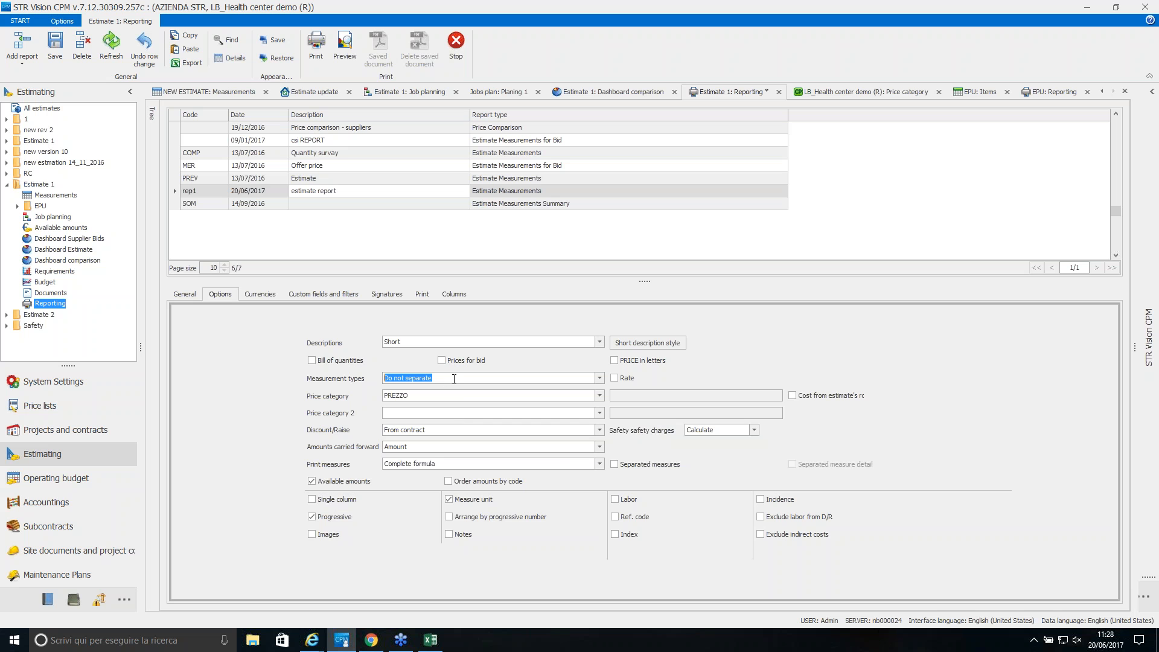
pyautogui.click(600, 378)
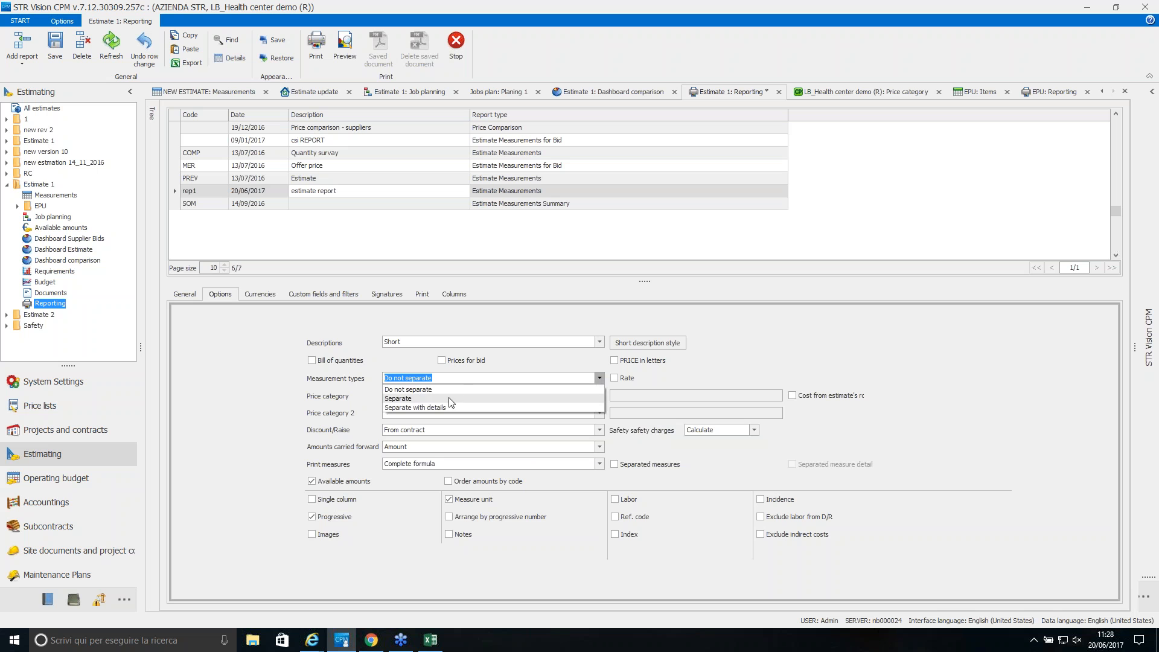
pyautogui.click(580, 465)
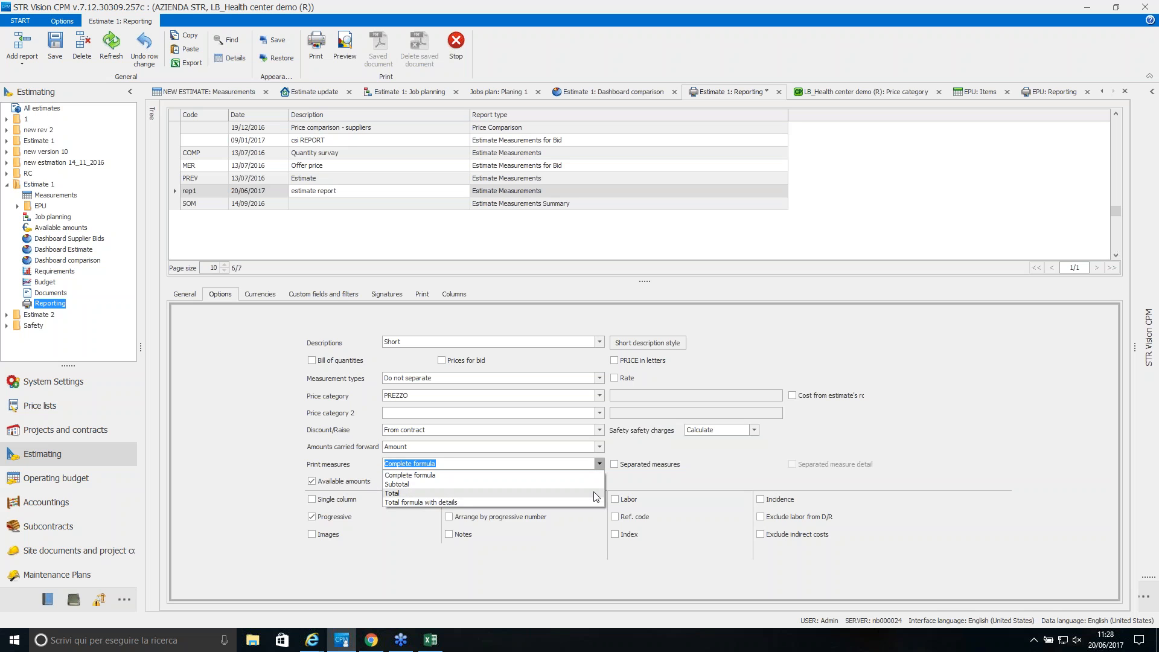
pyautogui.click(680, 483)
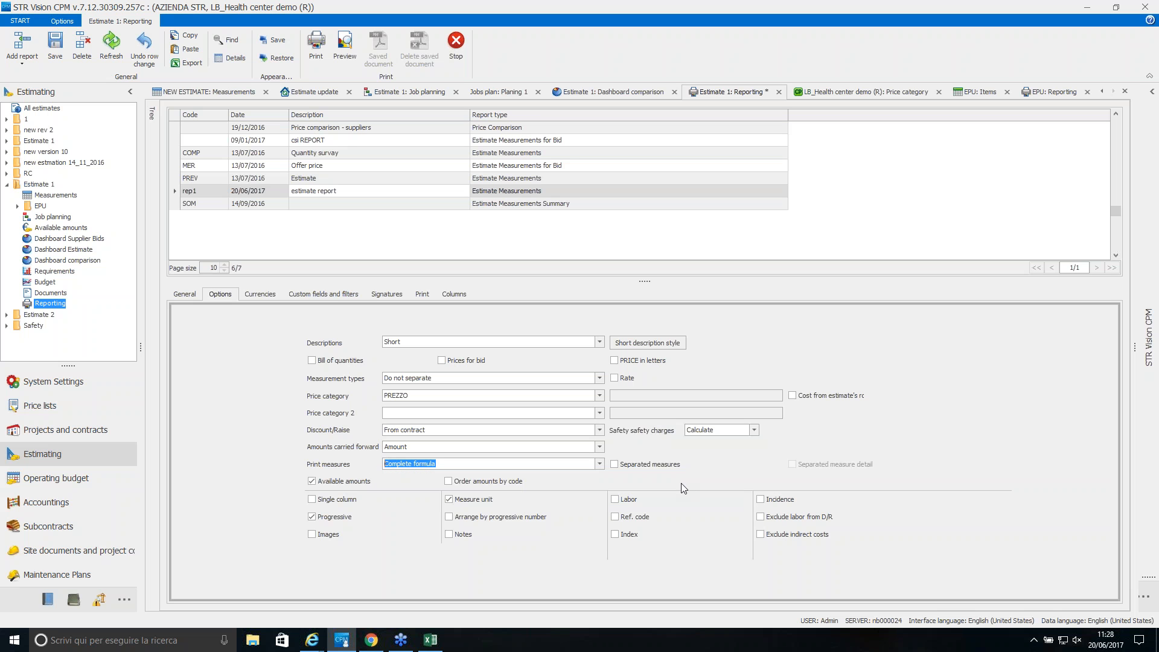
# Sort the available values for report rep1's custom fields and filters, and add WBS code as a grouping field.
pyautogui.click(335, 297)
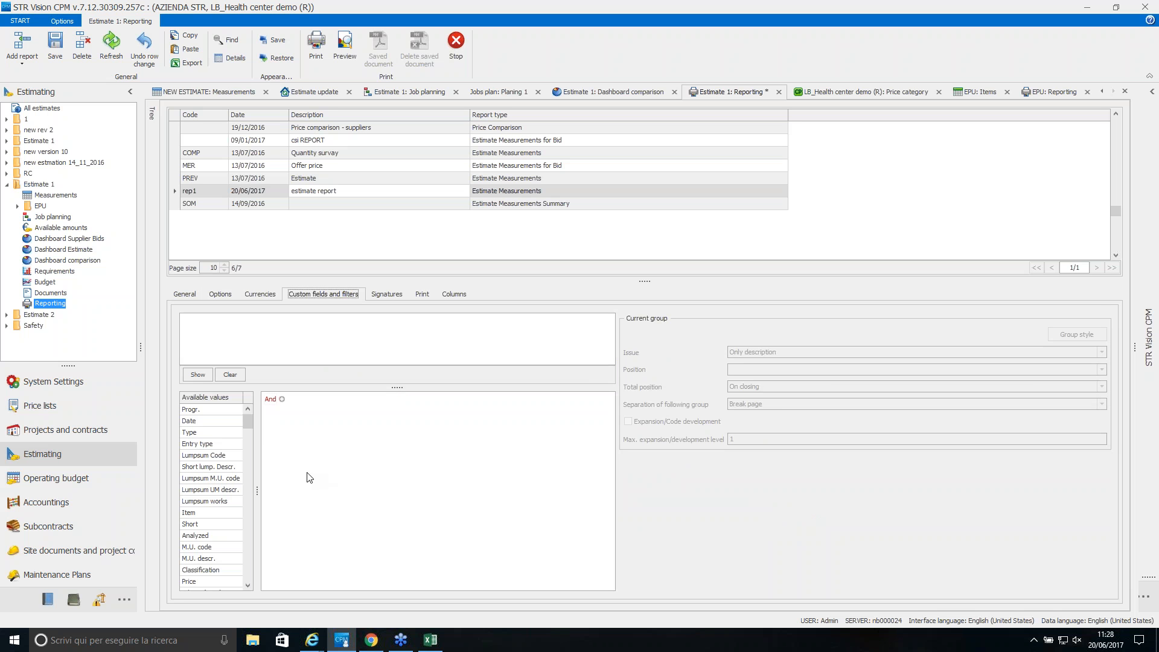
pyautogui.moveTo(257, 490); pyautogui.dragTo(307, 490)
pyautogui.moveTo(298, 433); pyautogui.dragTo(293, 572)
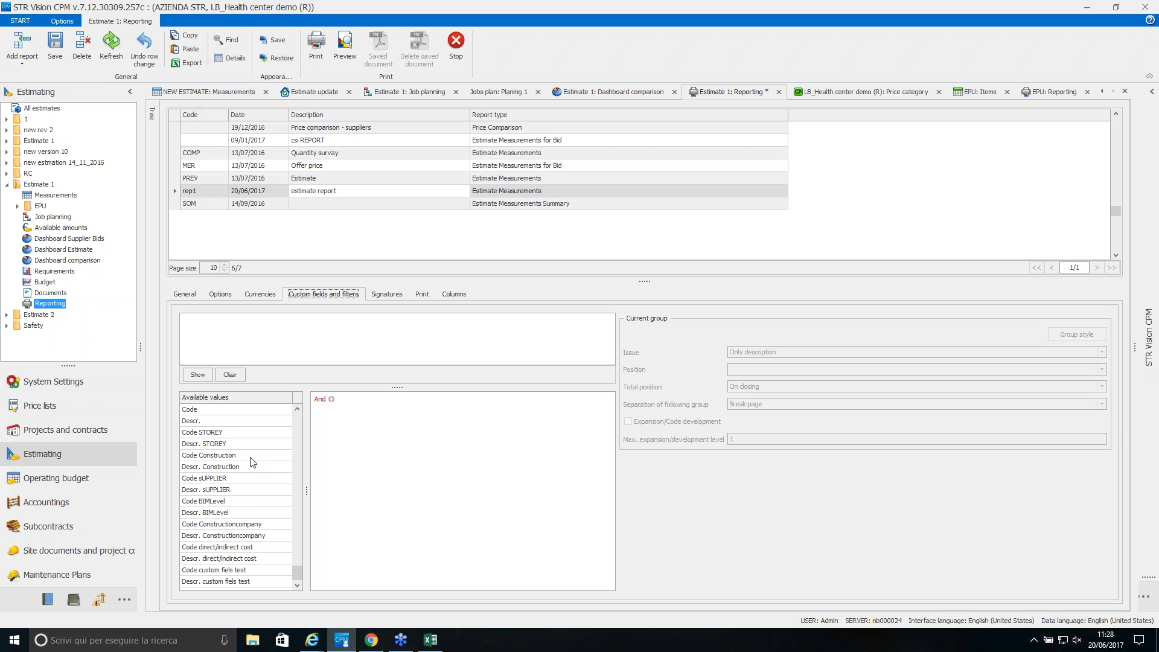
pyautogui.click(236, 397)
pyautogui.click(299, 571)
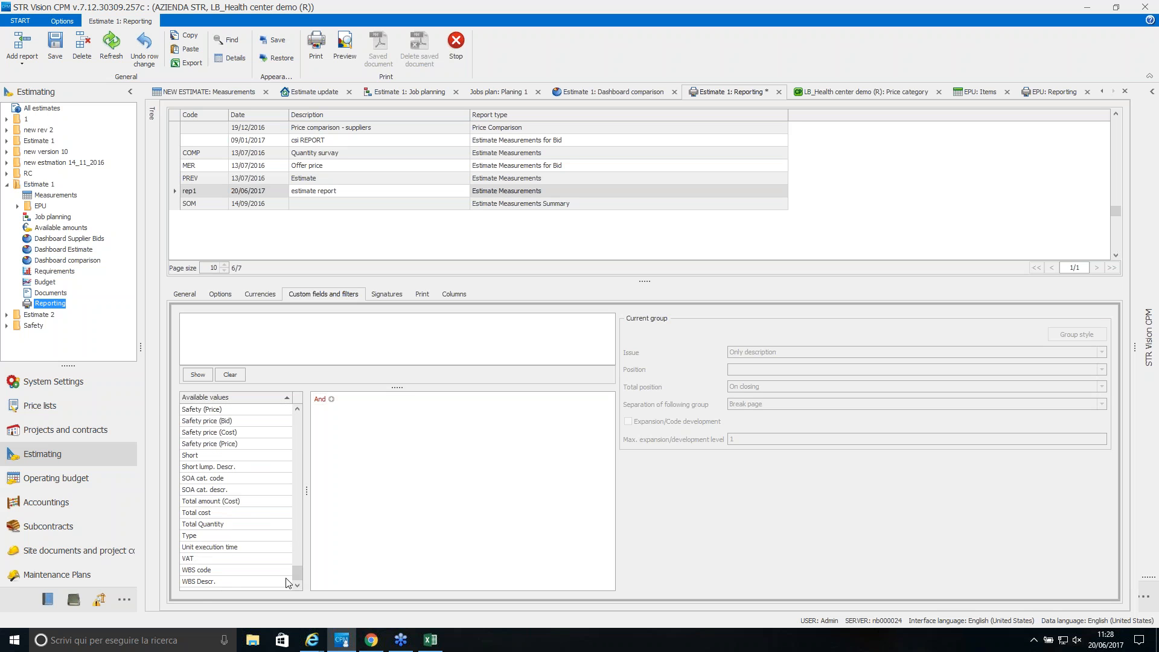
pyautogui.moveTo(226, 584); pyautogui.dragTo(264, 339)
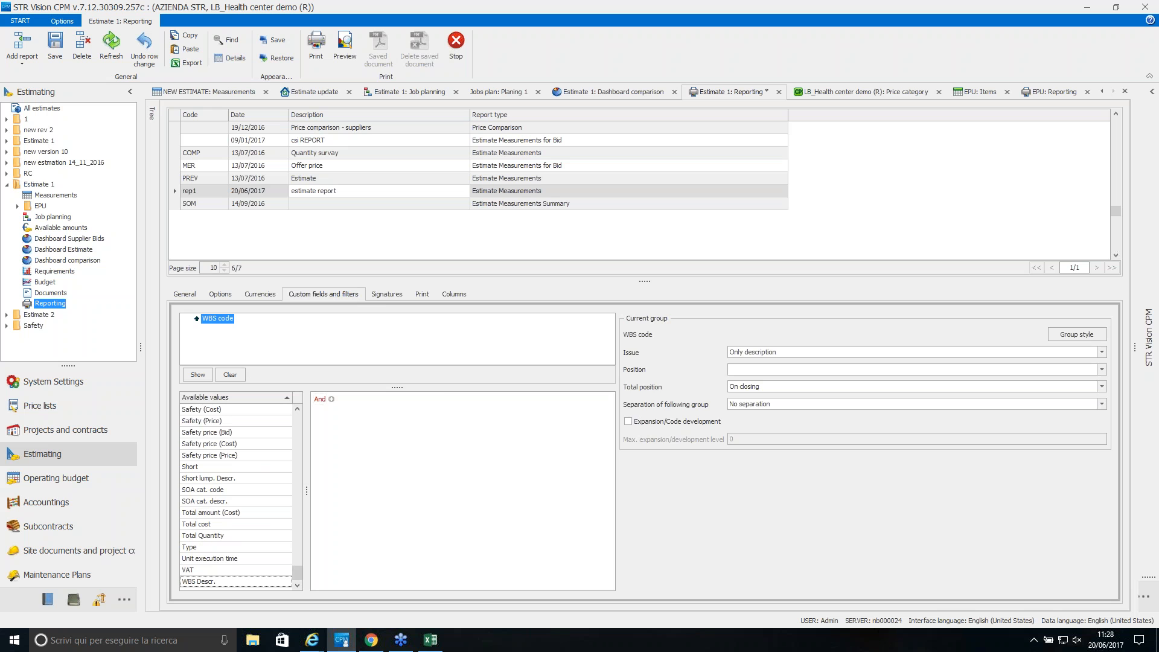
# Check the signature and column settings of report rep1, and save the report.
pyautogui.click(385, 294)
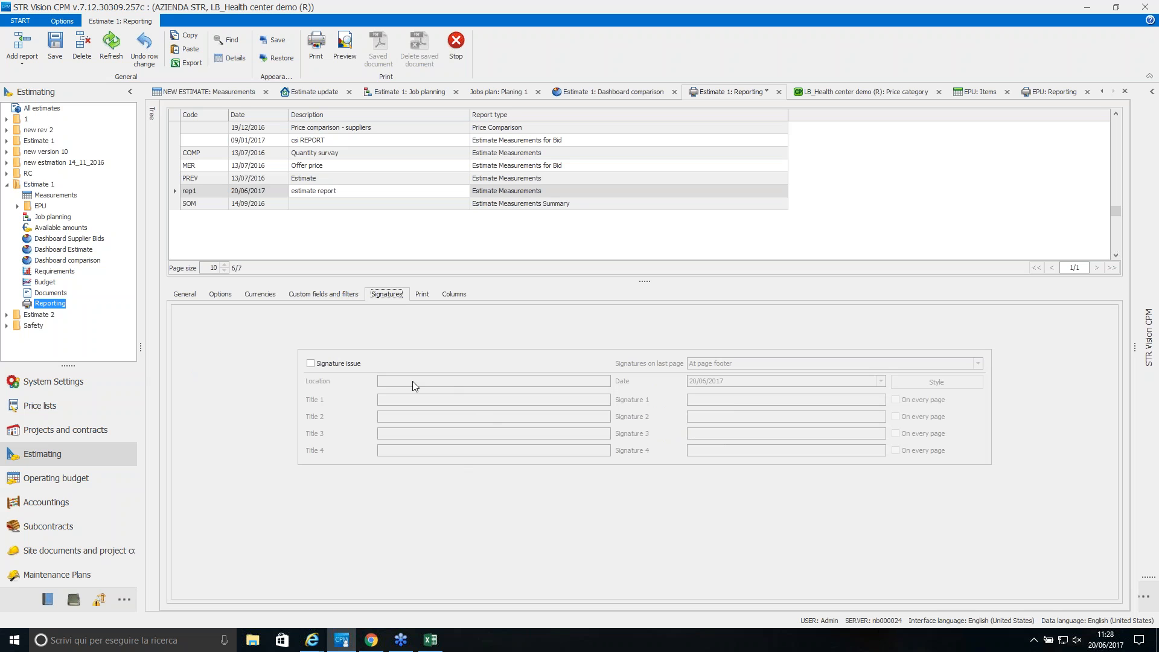
pyautogui.click(456, 294)
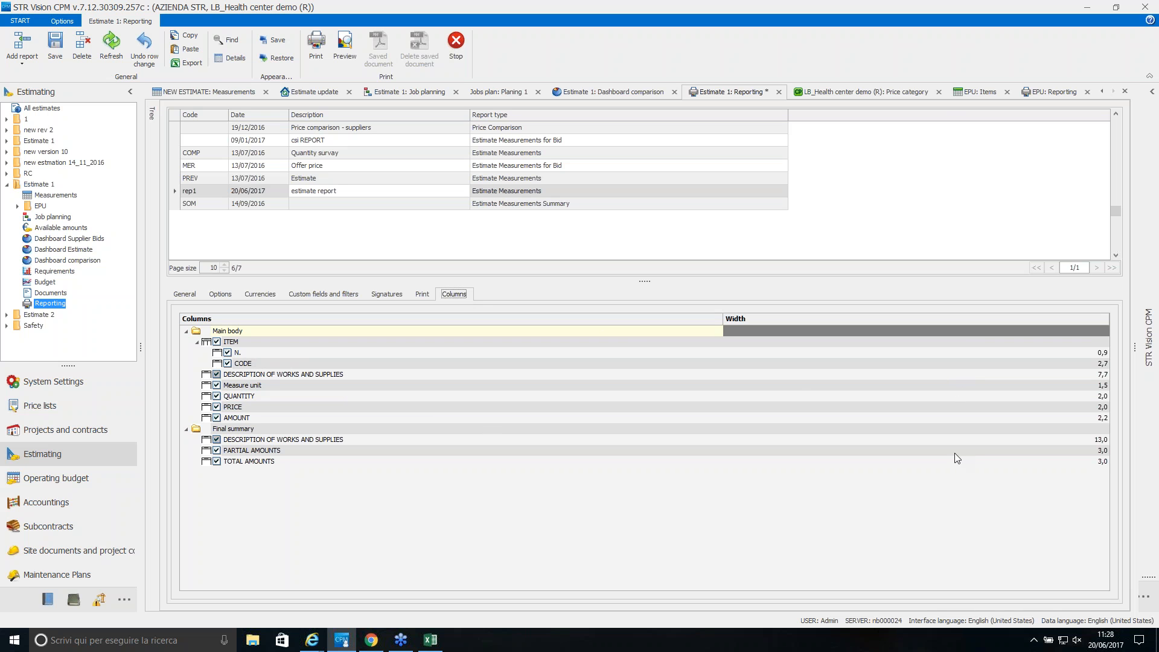
pyautogui.click(55, 48)
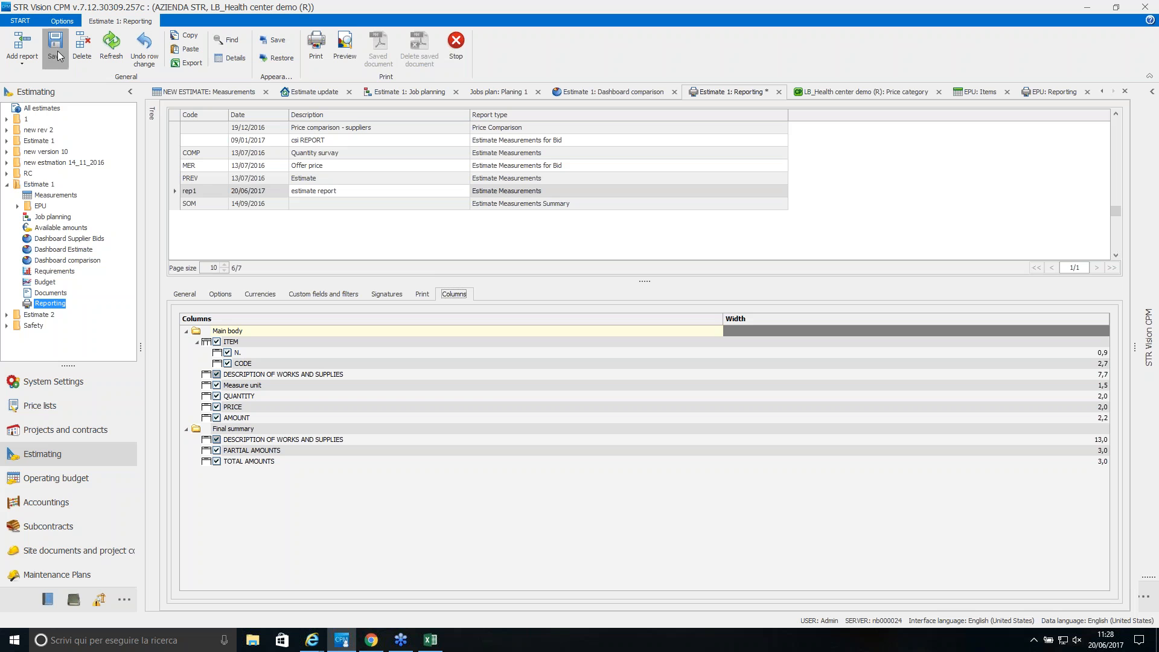
# Preview report rep1, read through its first pages and check which export formats are offered.
pyautogui.click(346, 51)
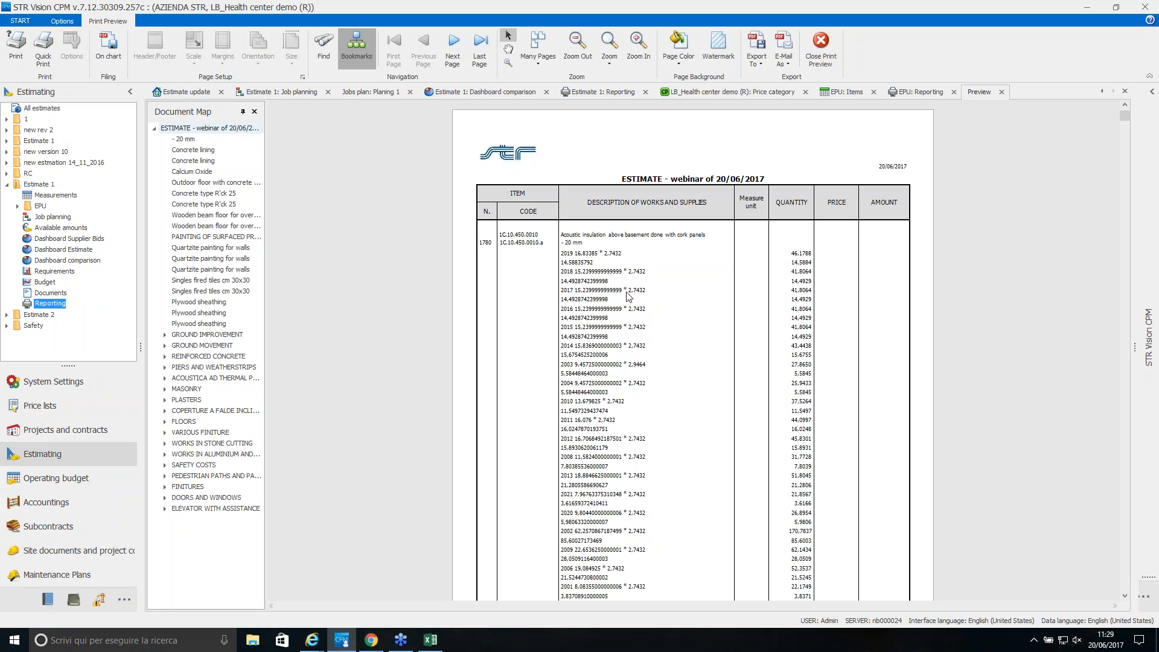
pyautogui.scroll(-1, 627, 296)
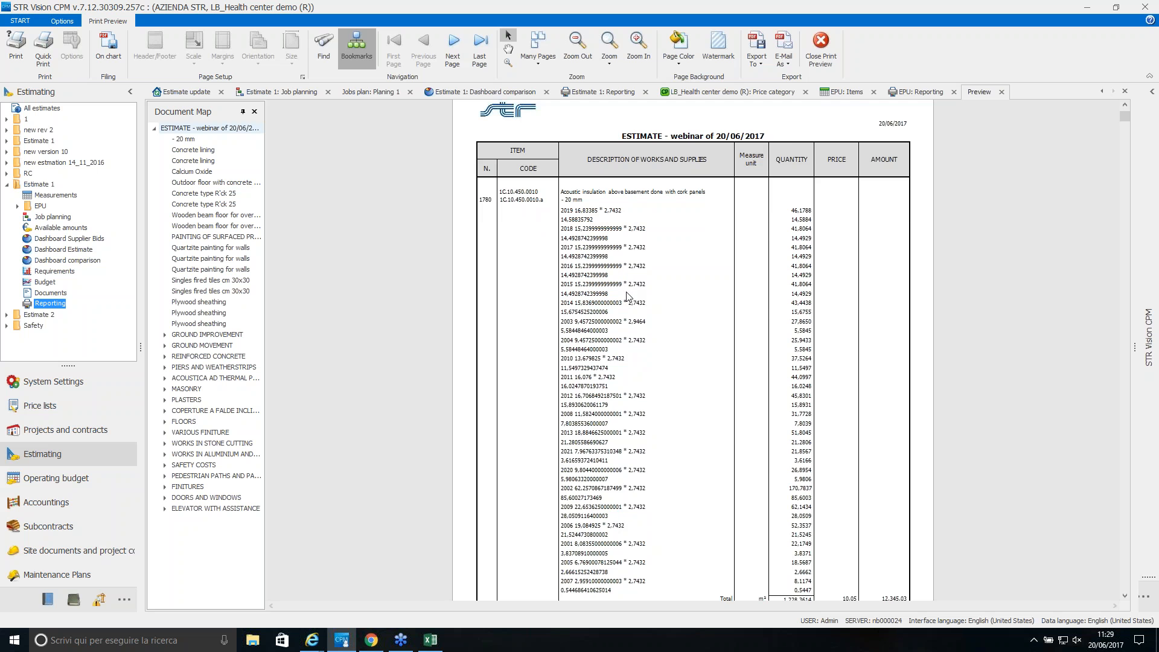
pyautogui.scroll(-10, 627, 296)
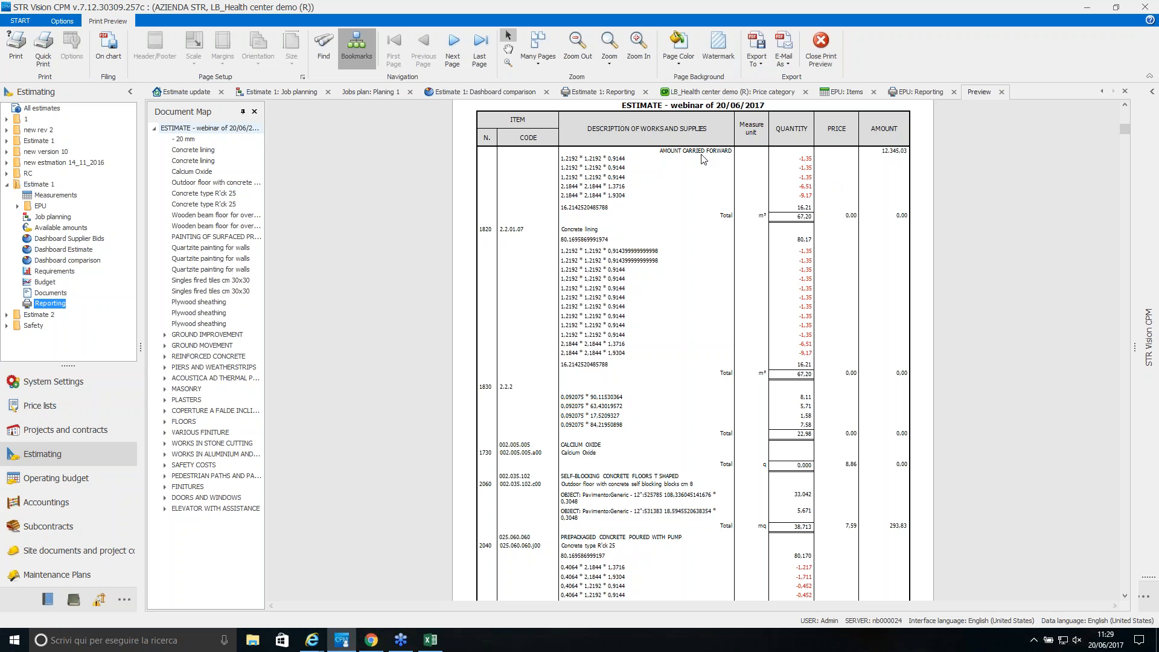
pyautogui.click(766, 61)
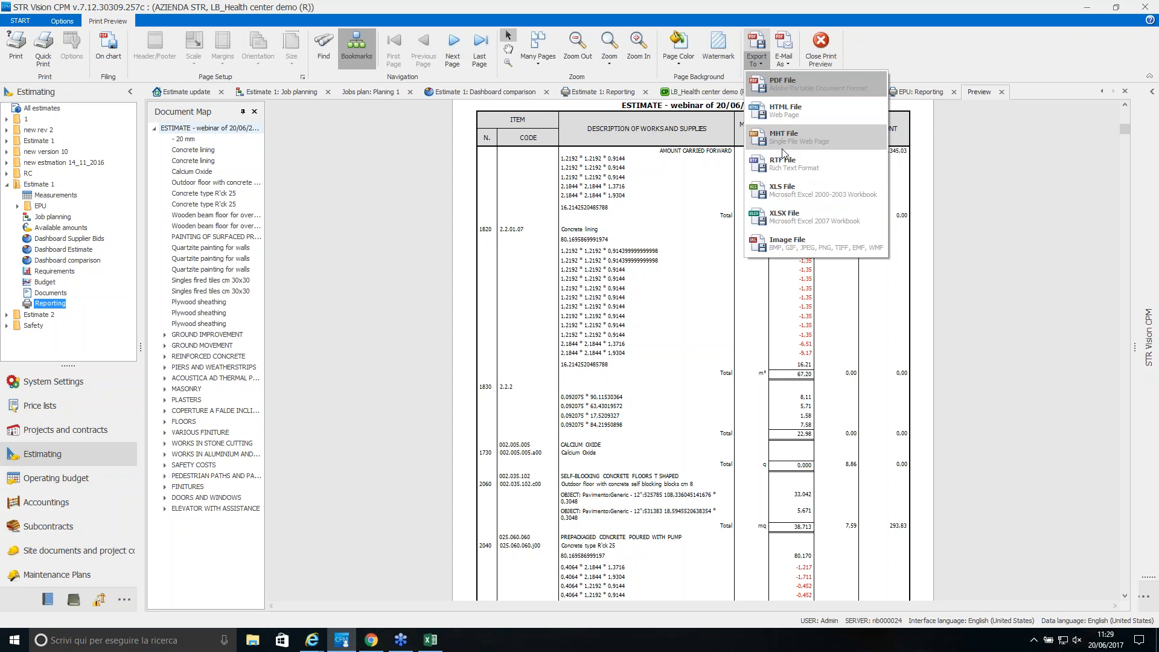
pyautogui.click(407, 147)
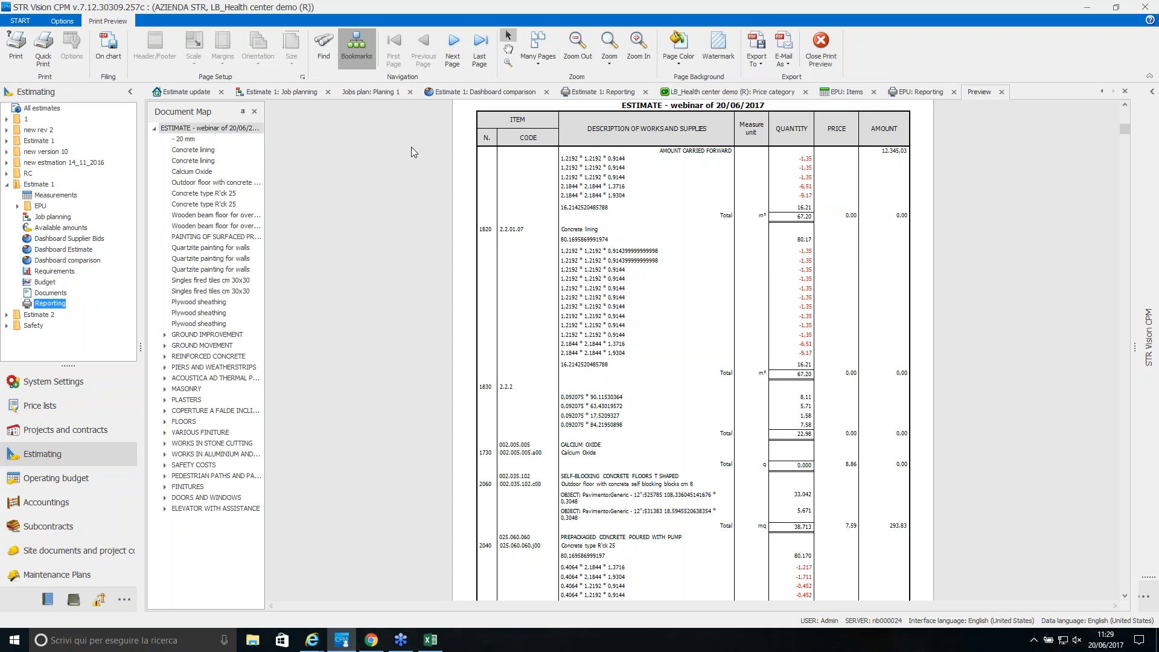
# Close the EPU reporting page and return to Estimate 1's reporting page.
pyautogui.click(908, 95)
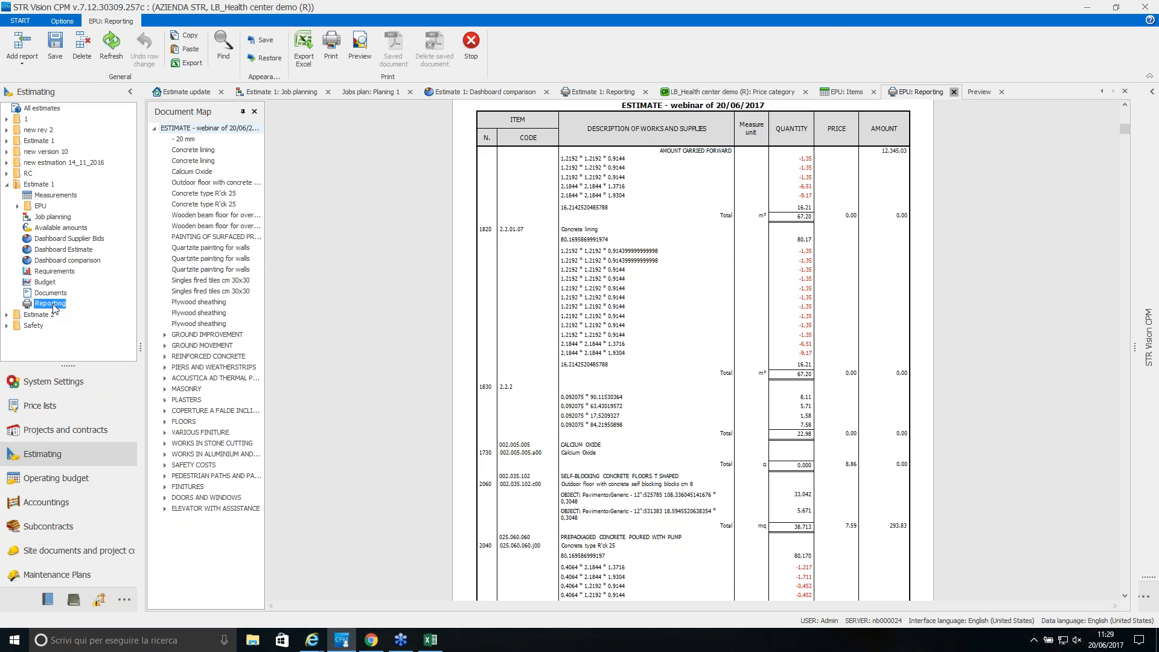
pyautogui.click(953, 92)
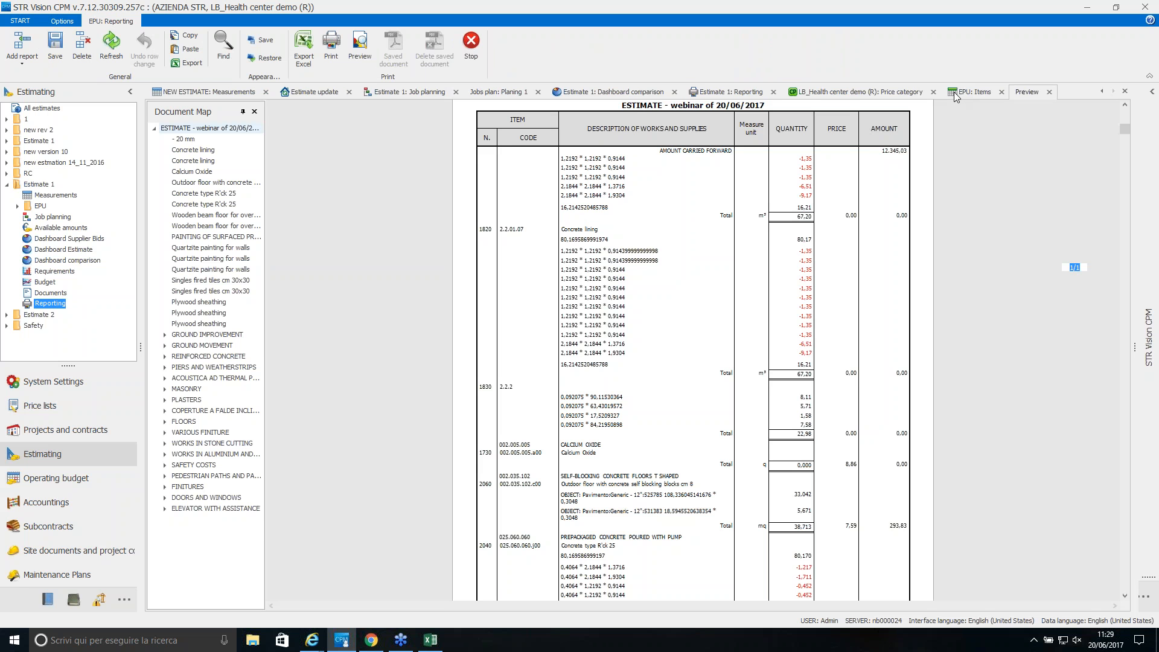
pyautogui.doubleClick(55, 305)
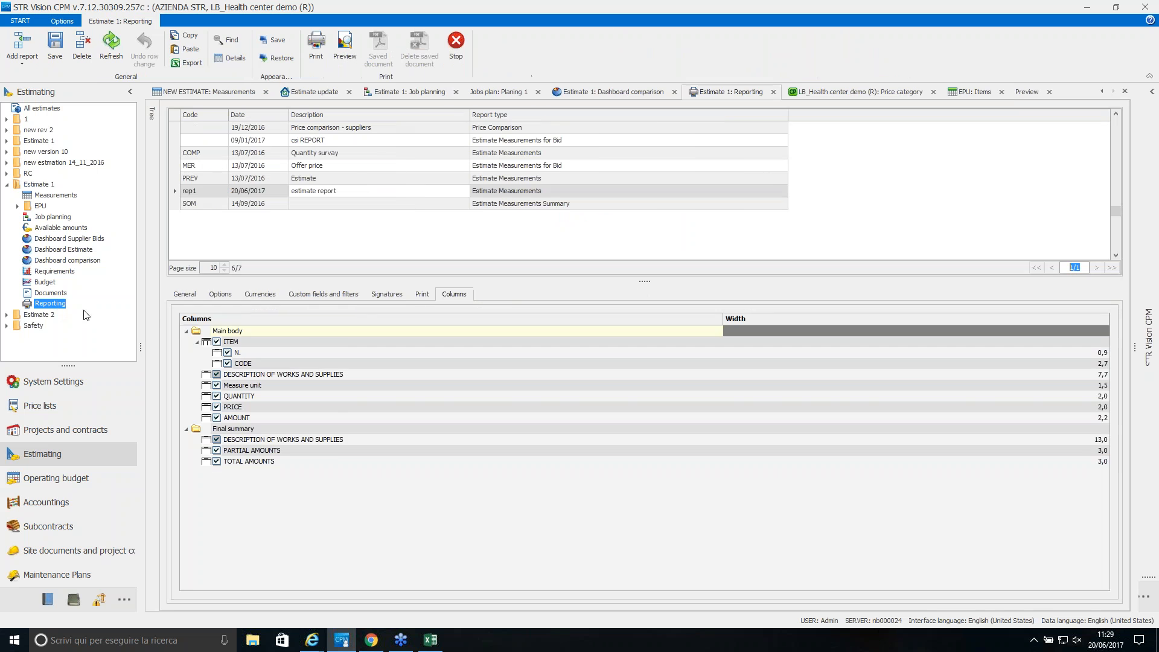
# Set print measures to Total for report rep1, preview the report and return to its options.
pyautogui.click(221, 293)
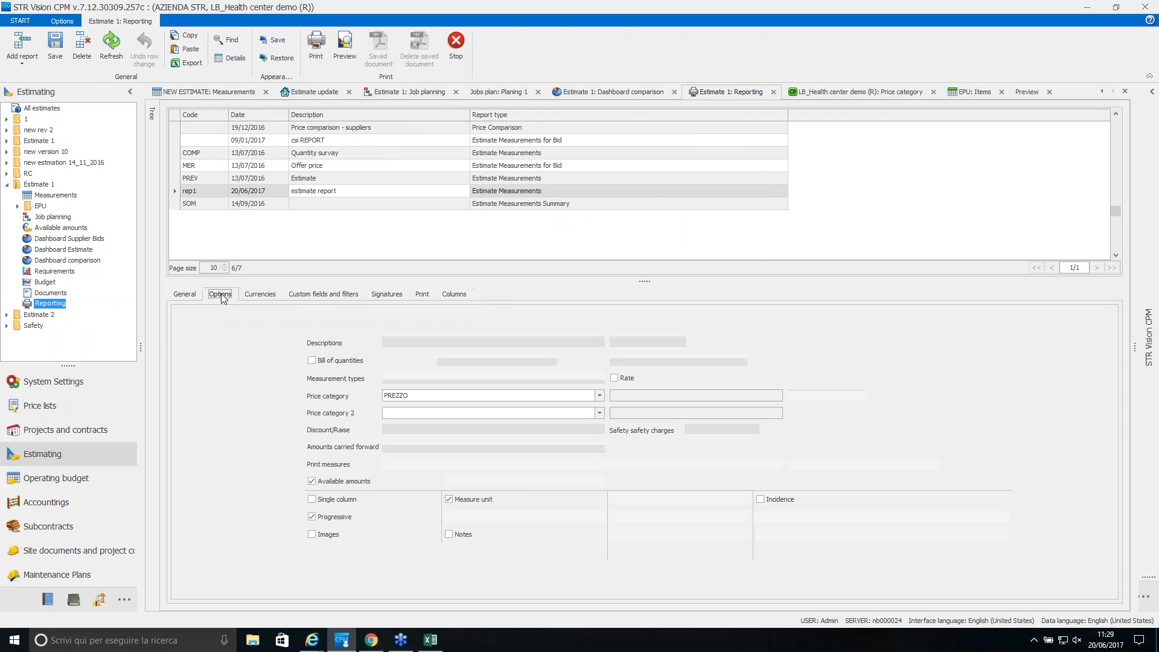
pyautogui.click(599, 463)
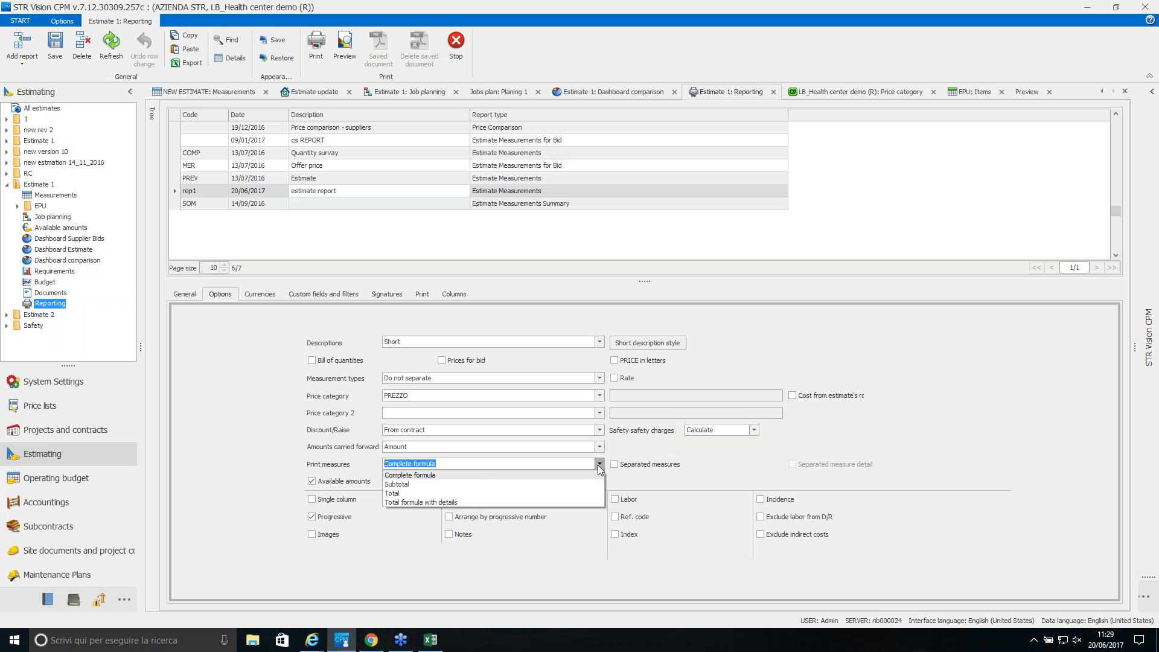
pyautogui.click(422, 495)
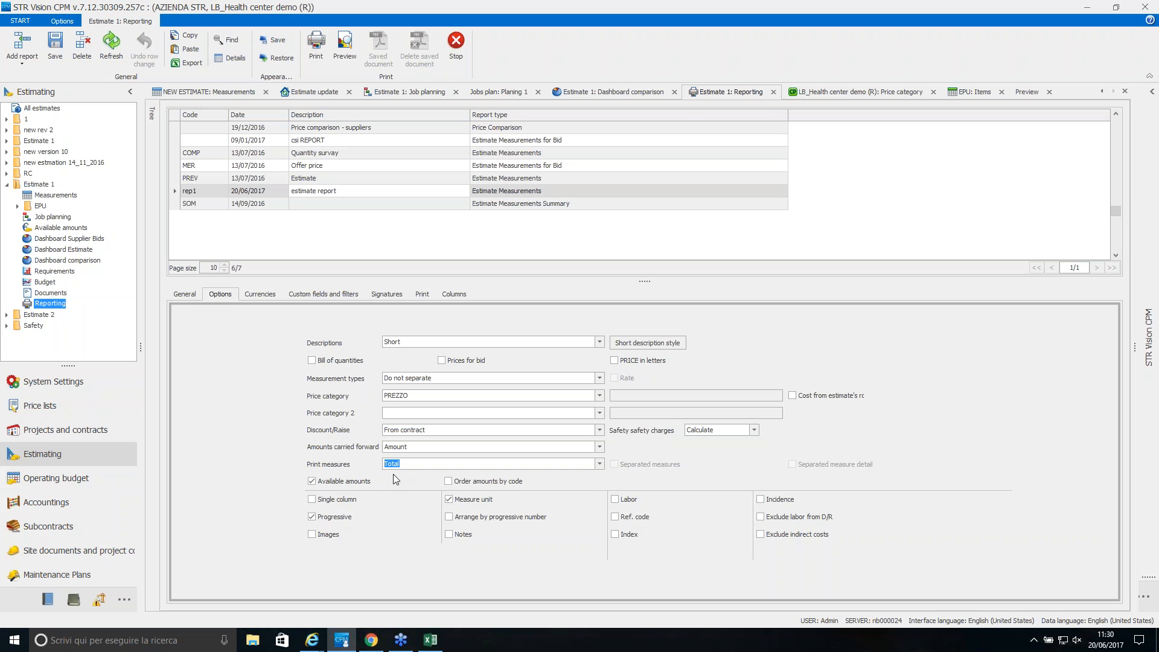
pyautogui.click(345, 42)
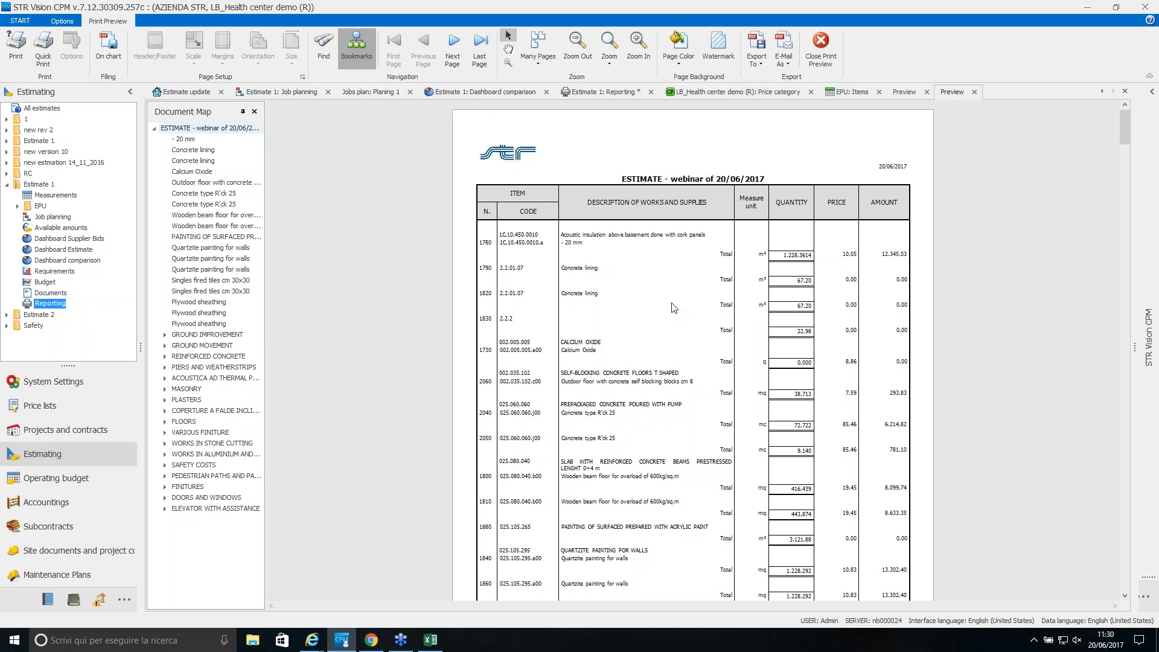
pyautogui.click(615, 91)
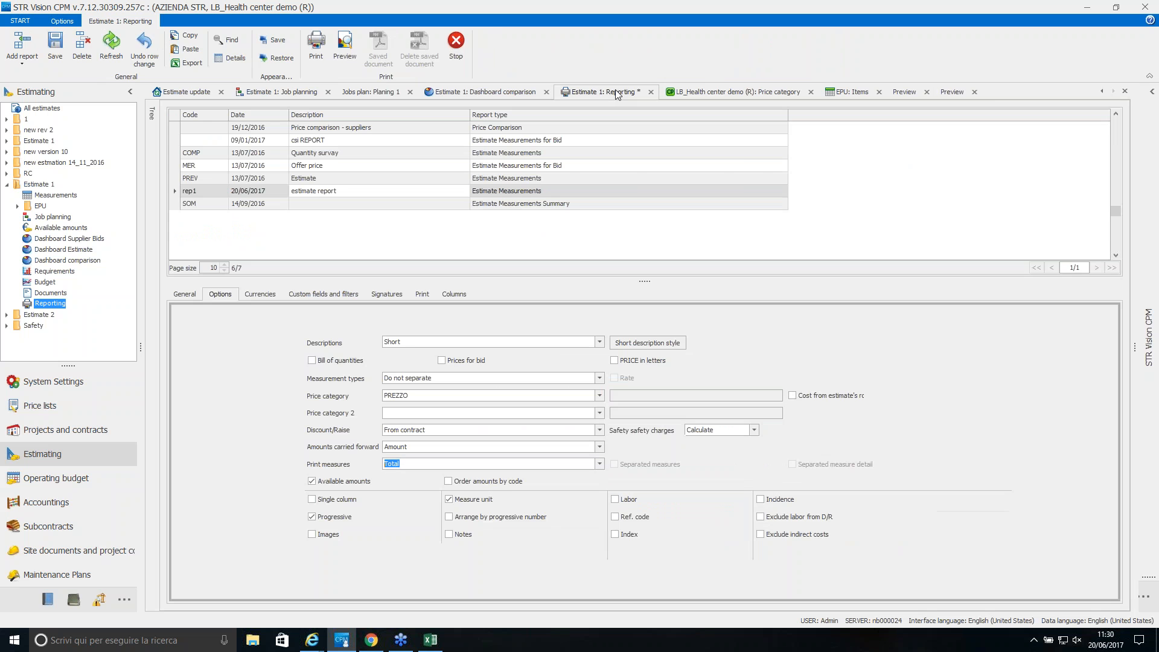
# Review the description options of report rep1 and the report types that can be added to Estimate 1.
pyautogui.click(599, 342)
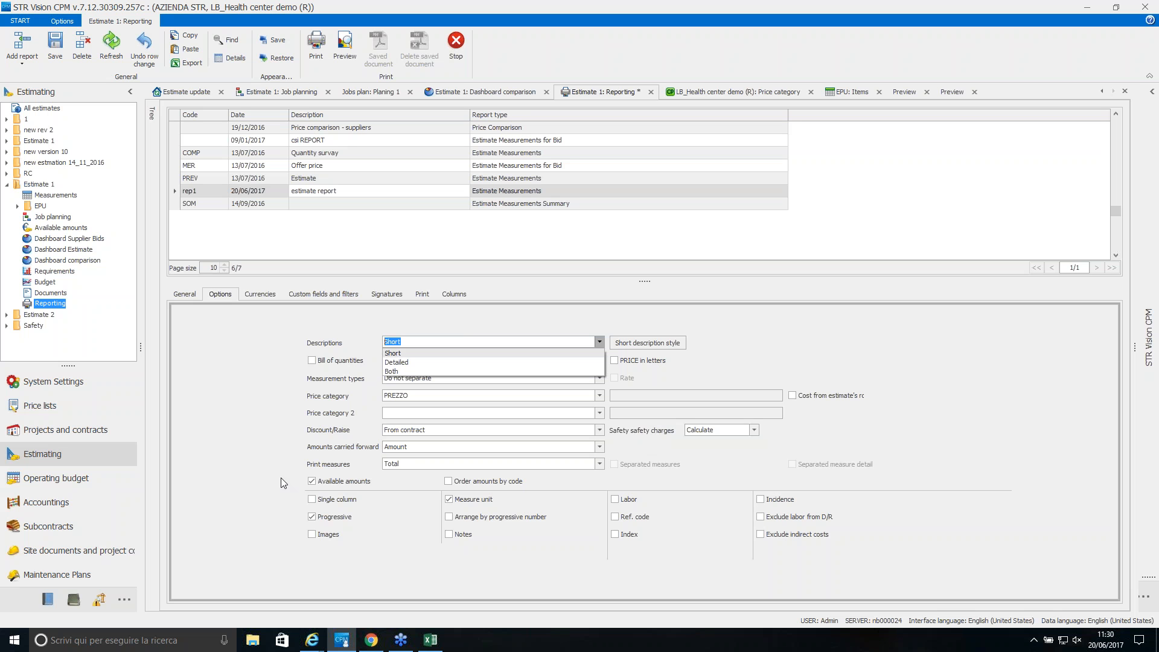
pyautogui.click(462, 342)
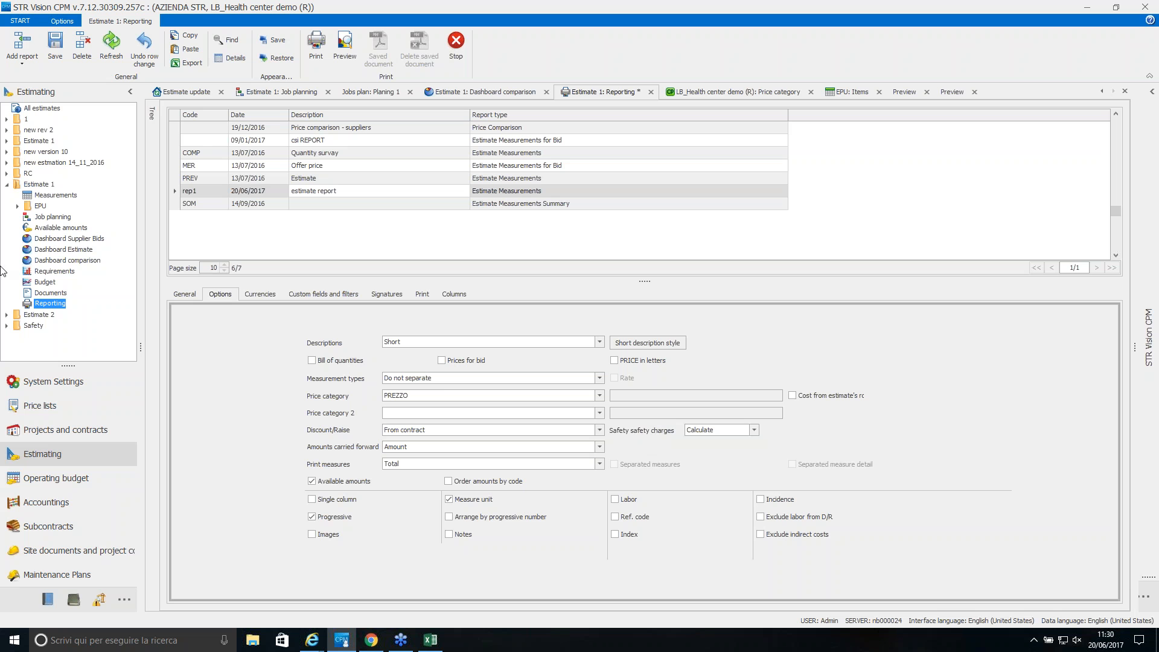
pyautogui.click(33, 59)
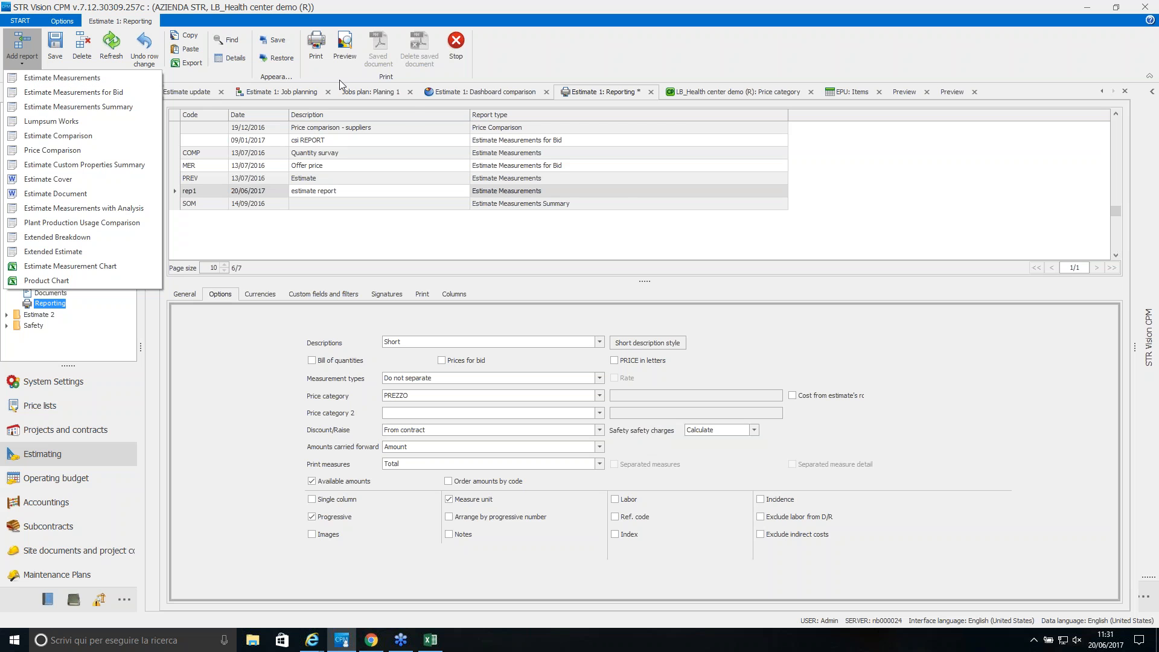
pyautogui.click(1153, 416)
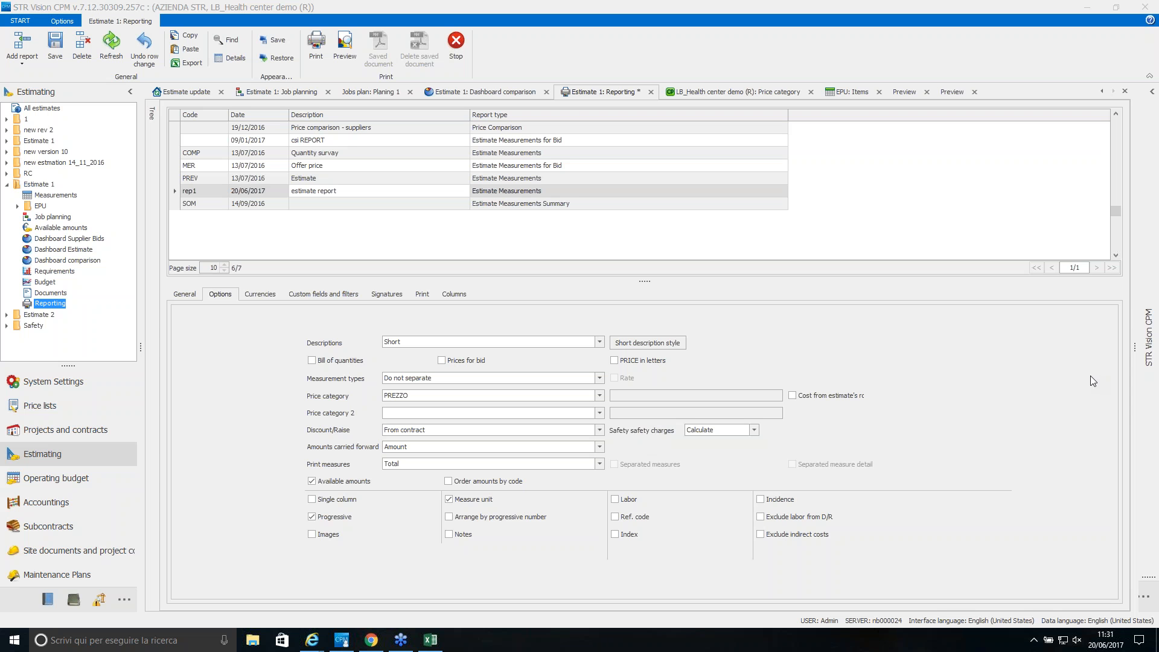
# Open Estimate 1's supplier bids dashboard and request data for the bids supplier 1, supplier 2 and SUPL 3.
pyautogui.click(72, 238)
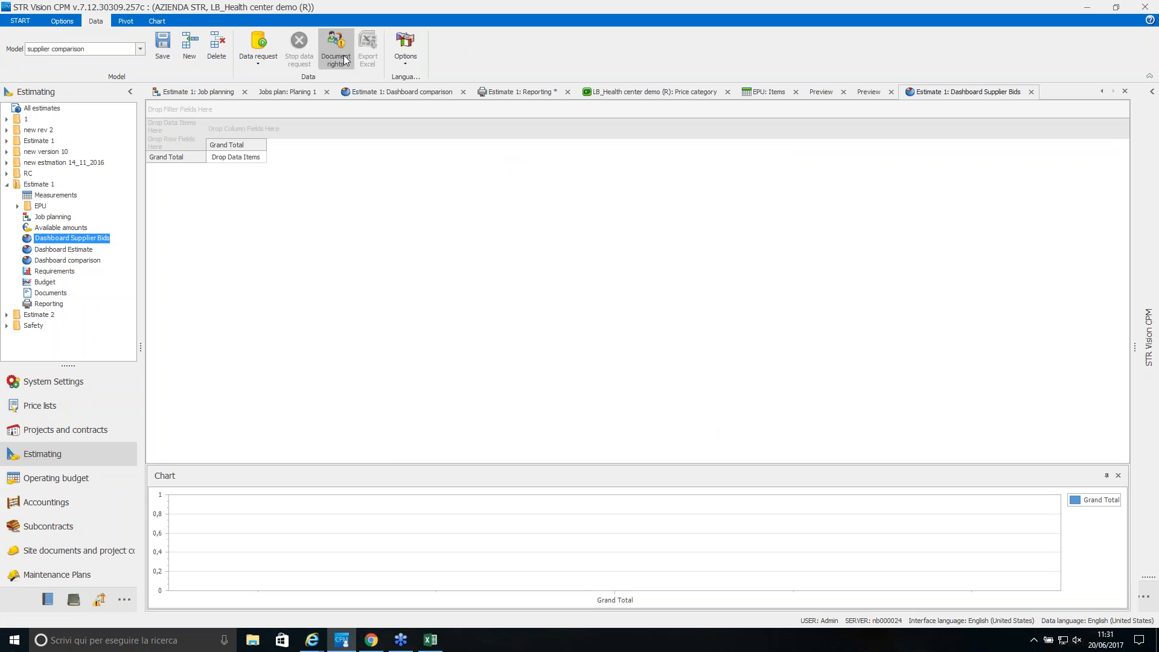
pyautogui.click(265, 62)
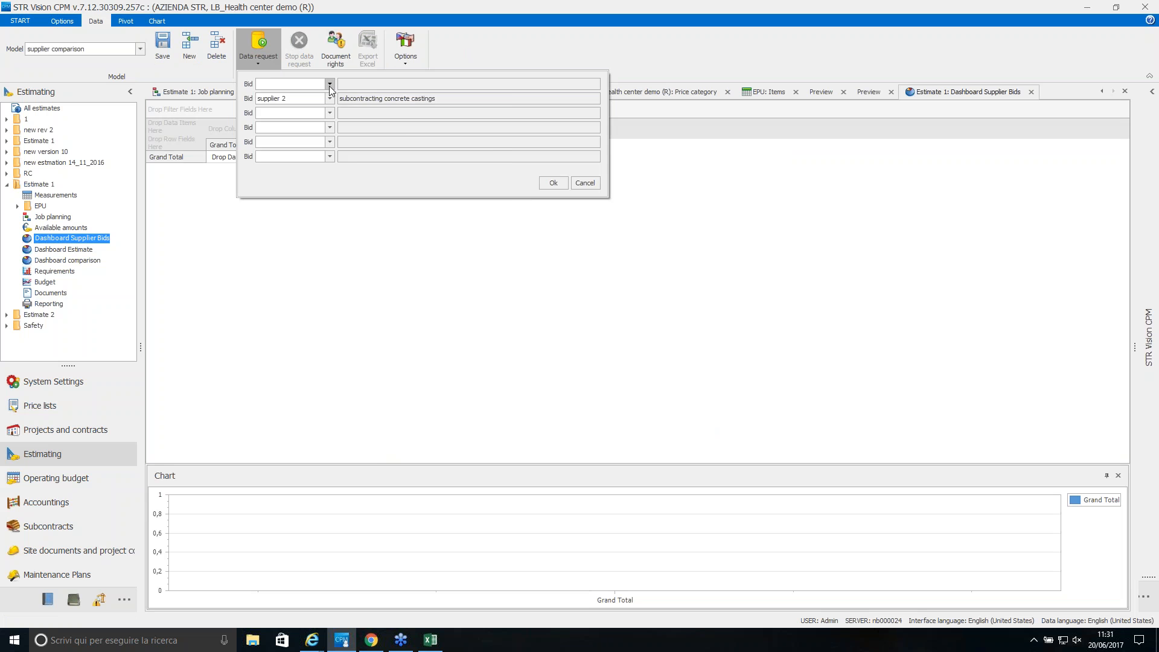
pyautogui.click(330, 85)
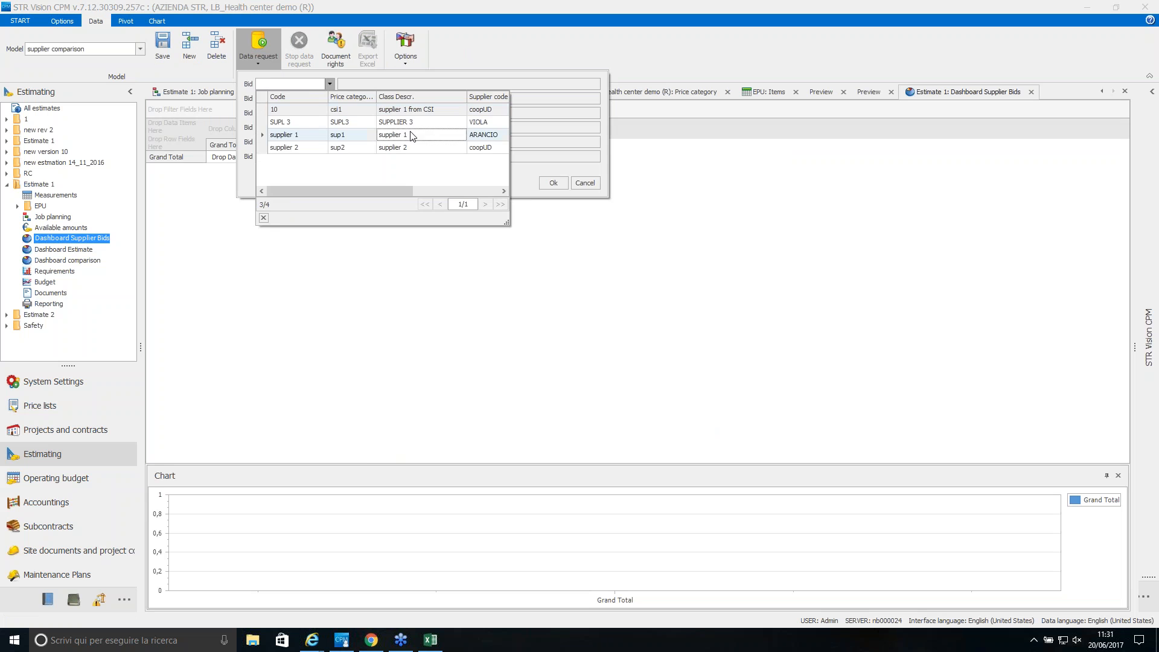
pyautogui.click(404, 135)
pyautogui.click(329, 112)
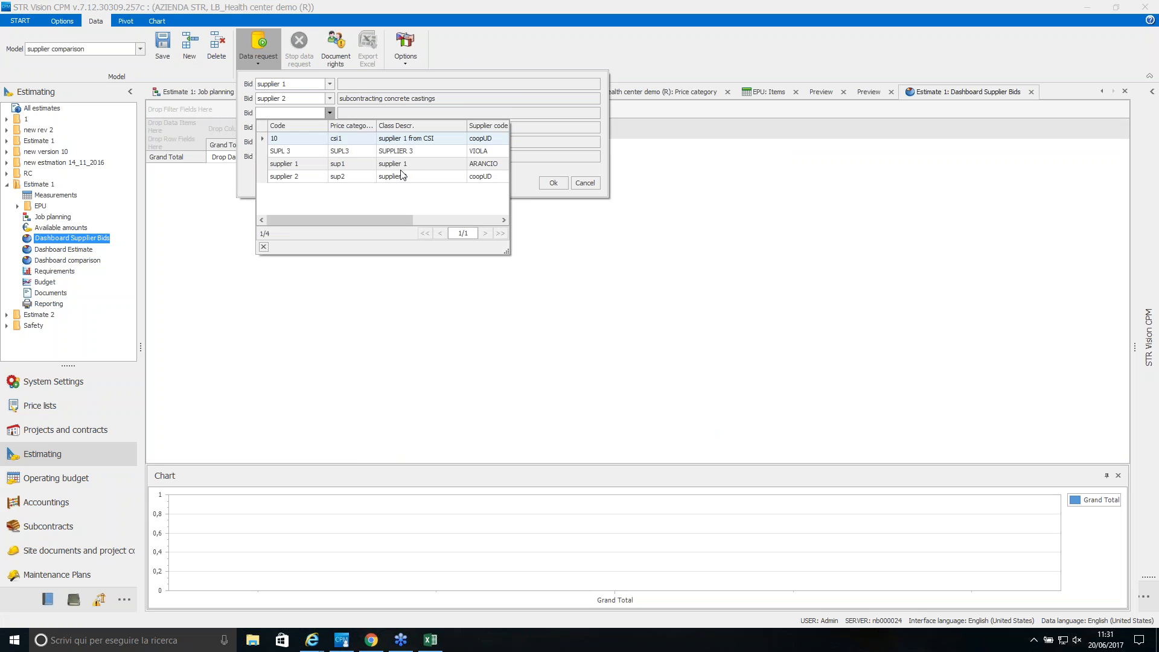
pyautogui.click(419, 151)
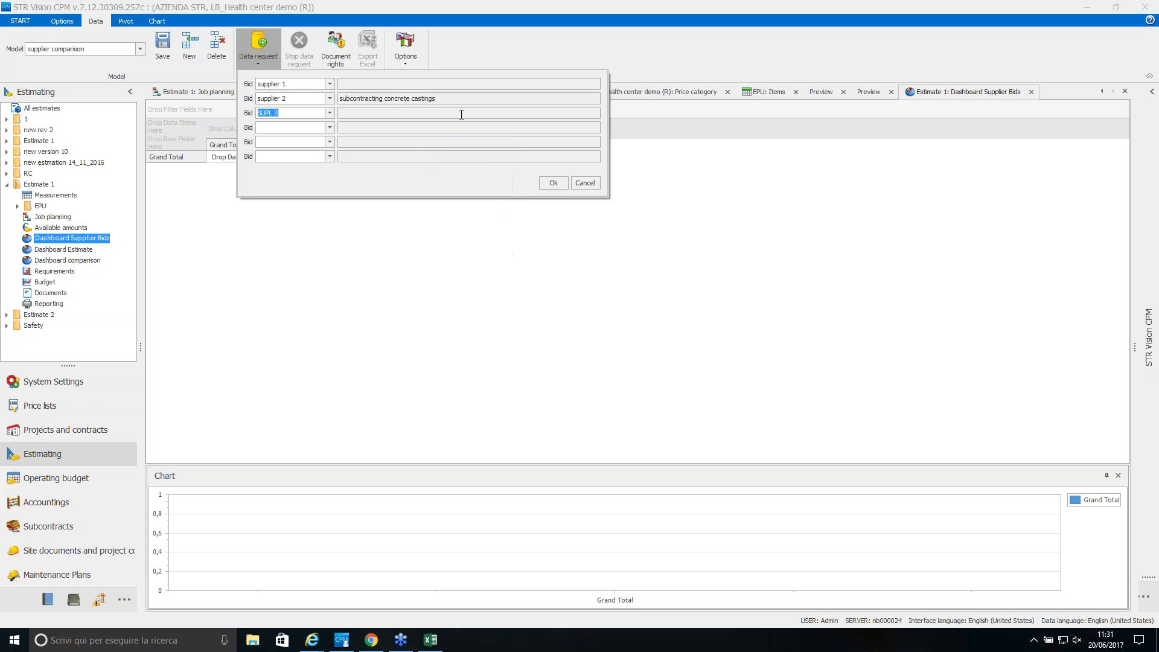
pyautogui.click(452, 114)
pyautogui.click(551, 183)
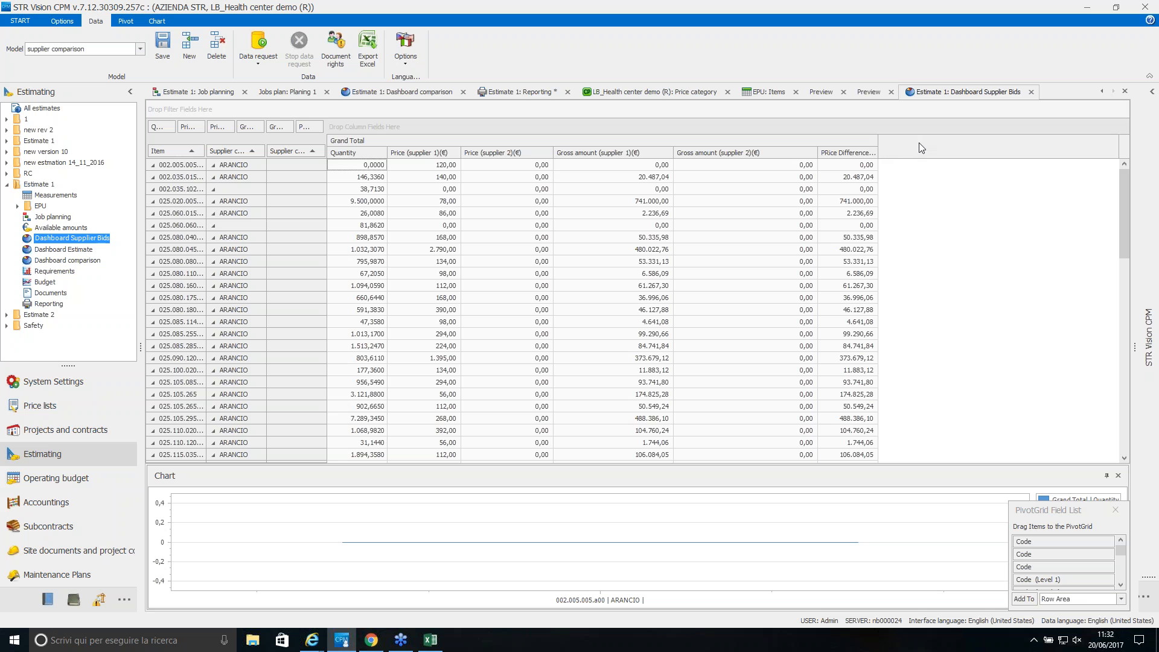
# Enlarge the pivot field list and look through the fields available for the supplier comparison.
pyautogui.click(1142, 8)
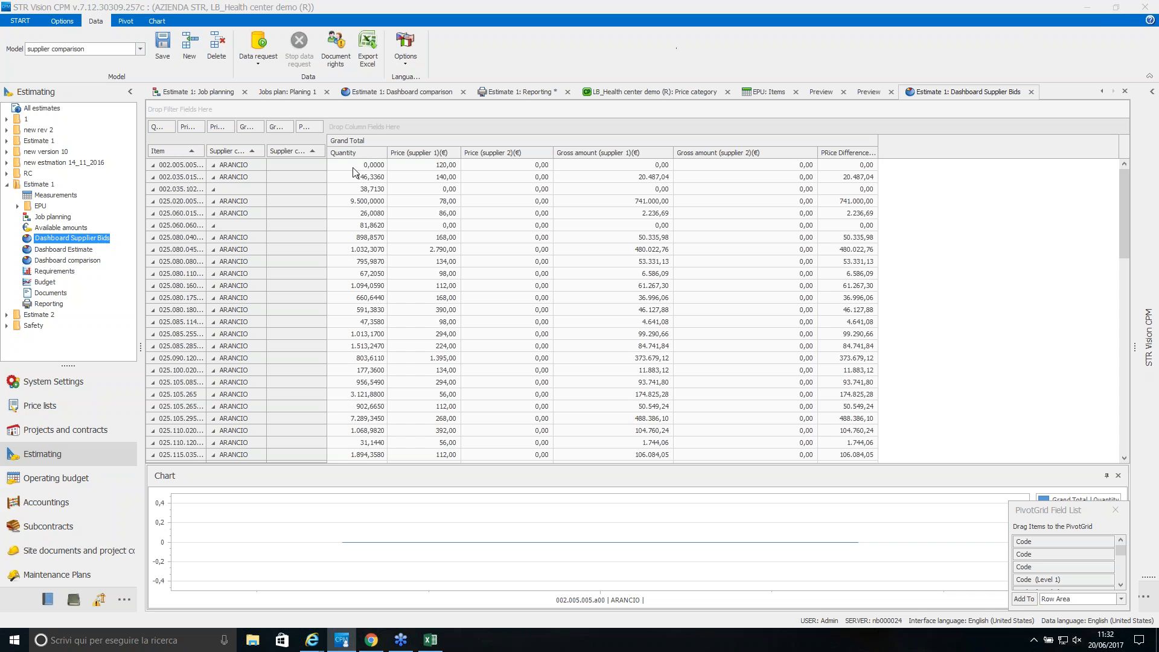
pyautogui.moveTo(1056, 503); pyautogui.dragTo(1054, 167)
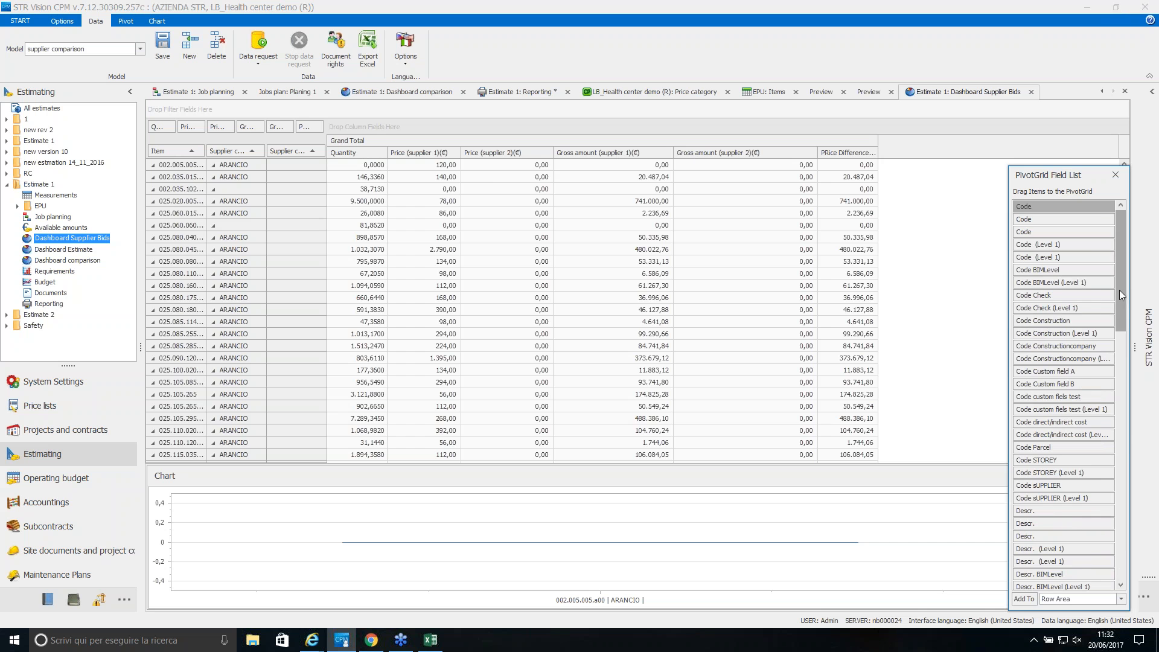
pyautogui.moveTo(1124, 302); pyautogui.dragTo(1123, 435)
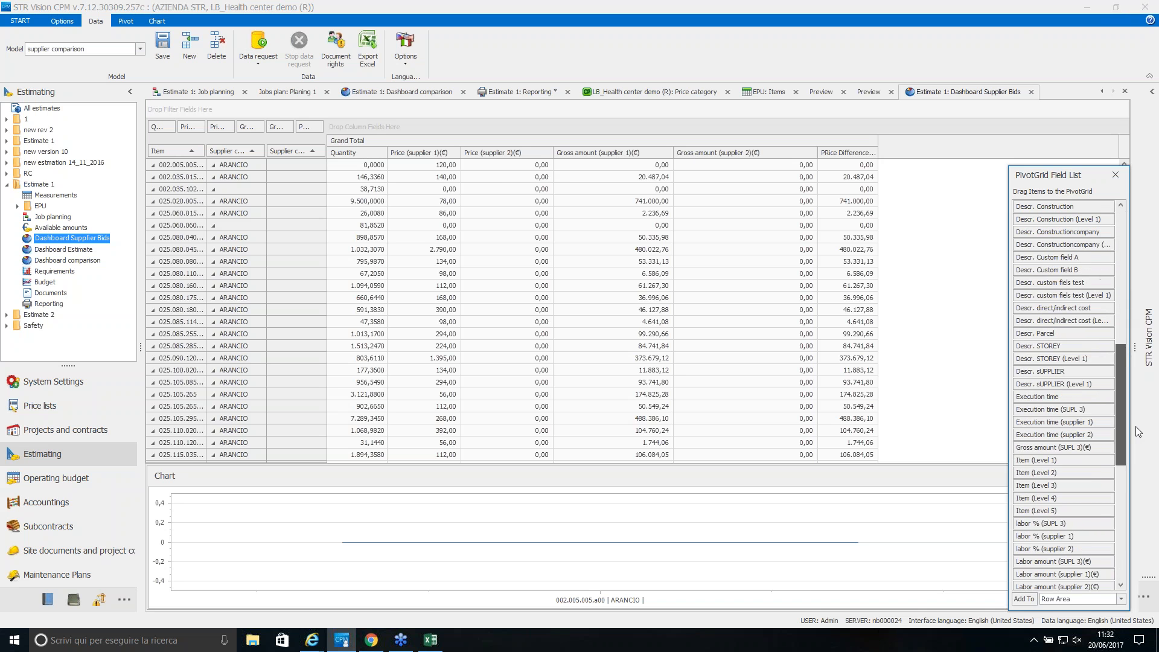
# Plot the supplier prices, gross amounts and price differences of items 025.080.045 to 025.085.255 in the chart.
pyautogui.click(869, 177)
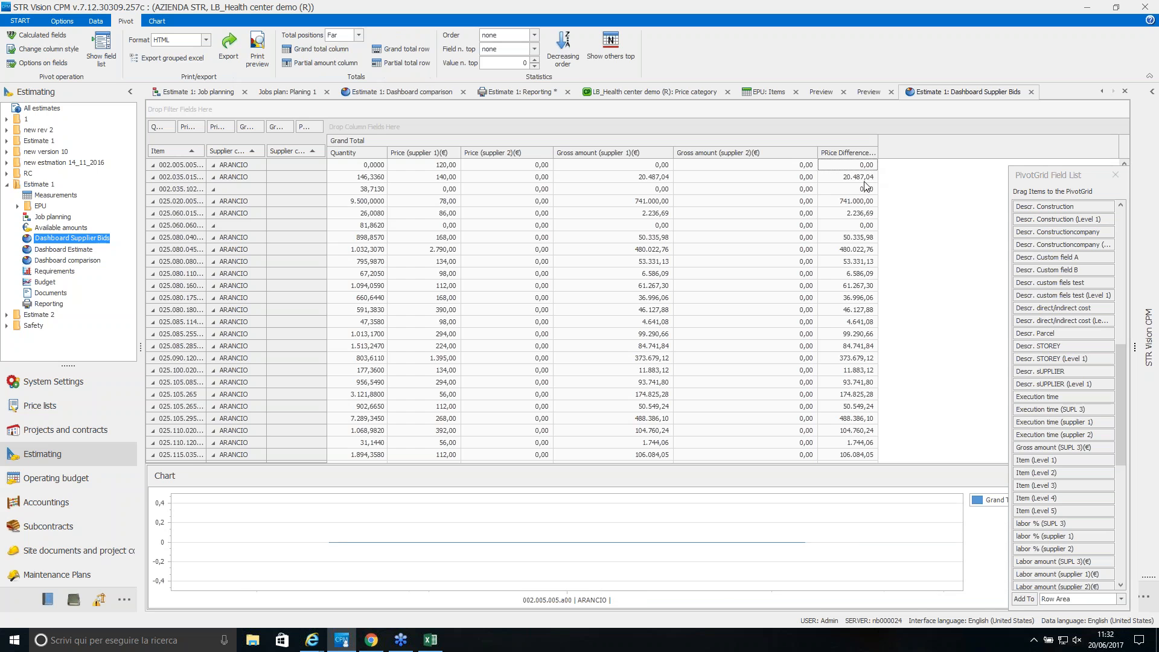
pyautogui.click(152, 9)
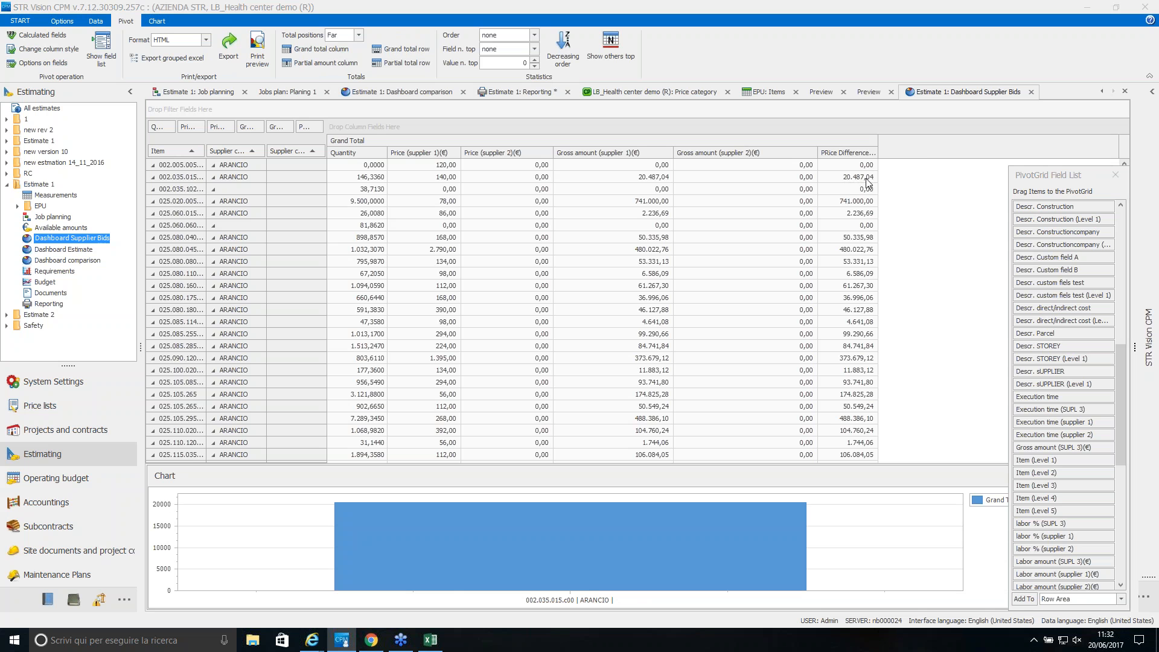
pyautogui.moveTo(433, 253); pyautogui.dragTo(836, 336)
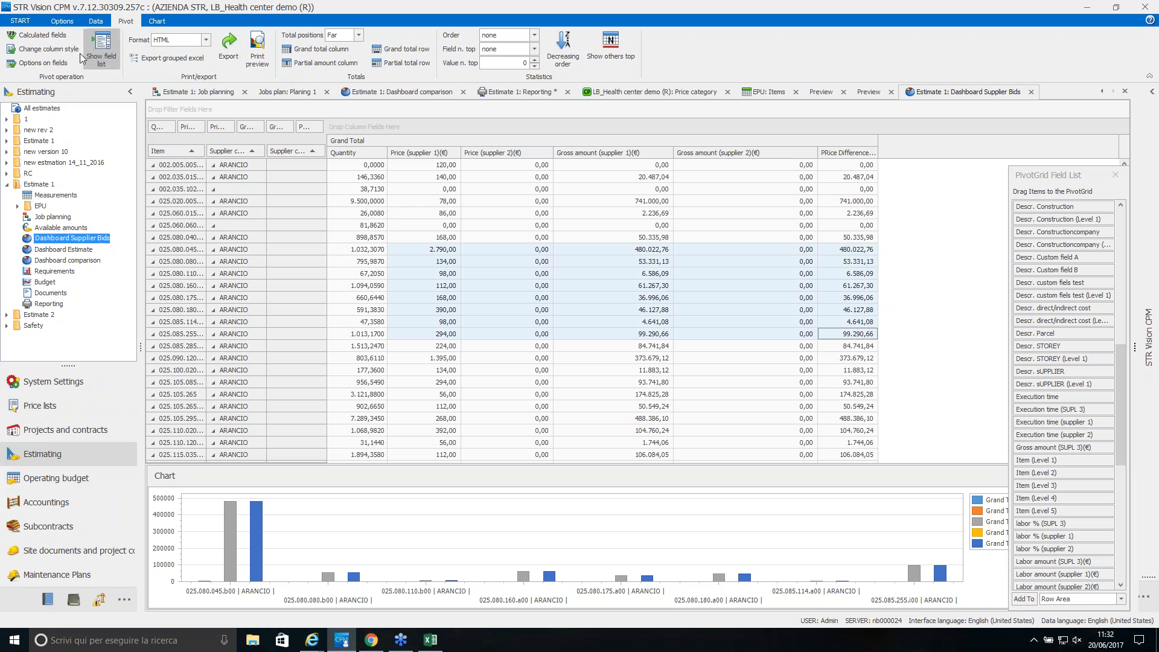
# Add a new style condition for the supplier bids pivot grid.
pyautogui.click(47, 50)
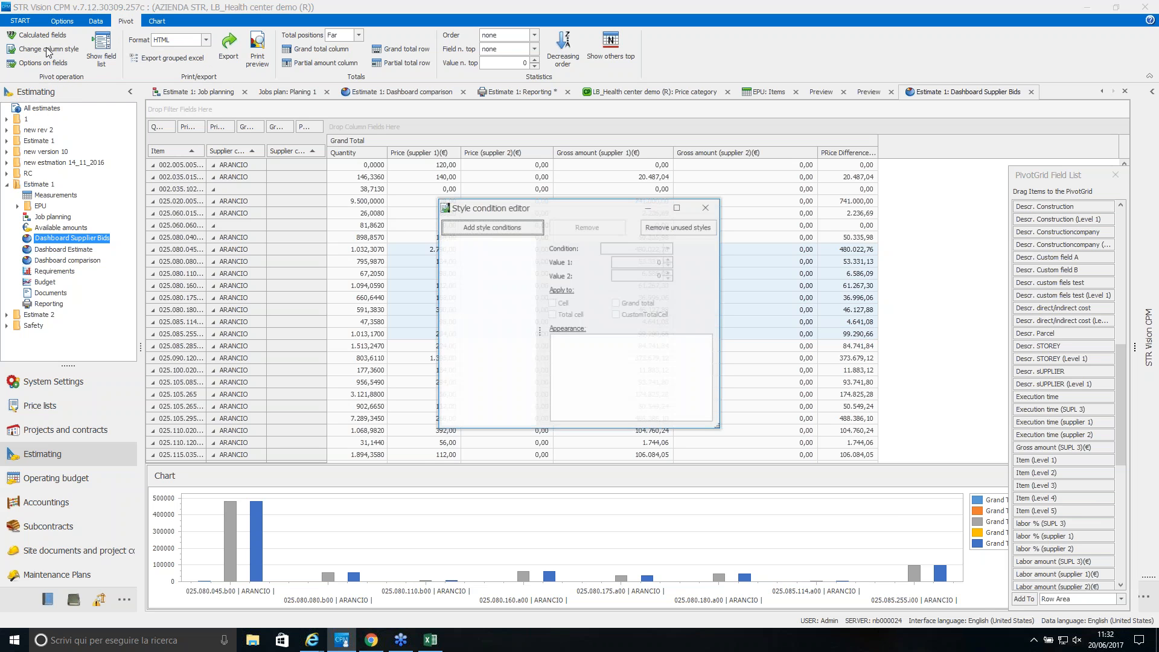
pyautogui.click(503, 227)
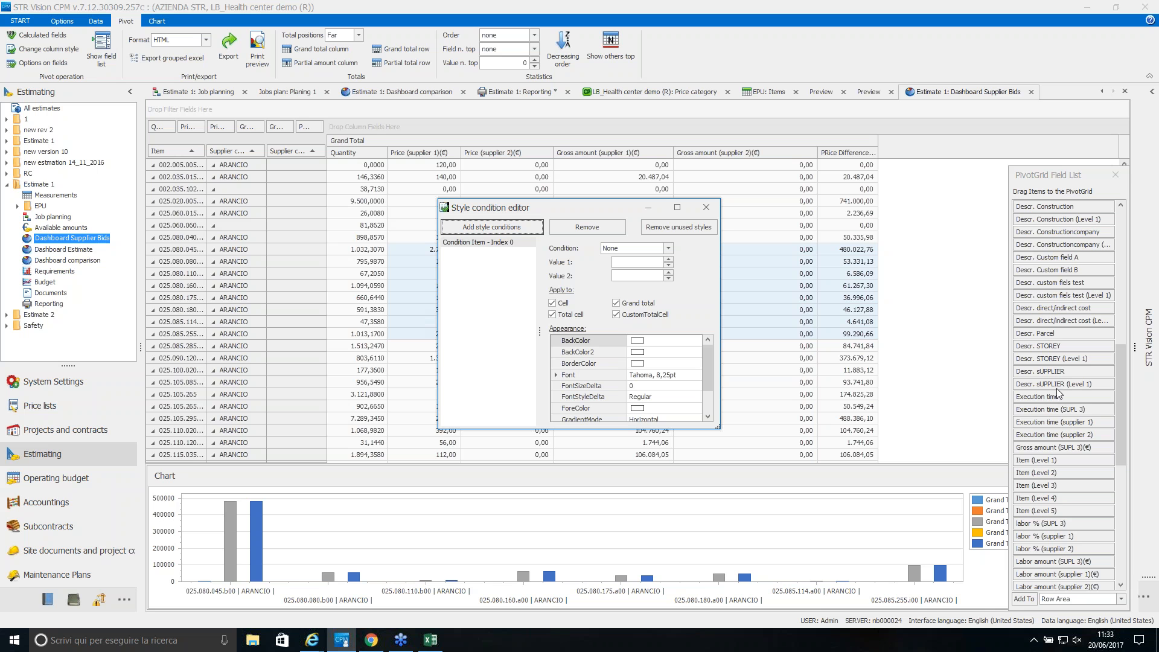
pyautogui.click(1156, 415)
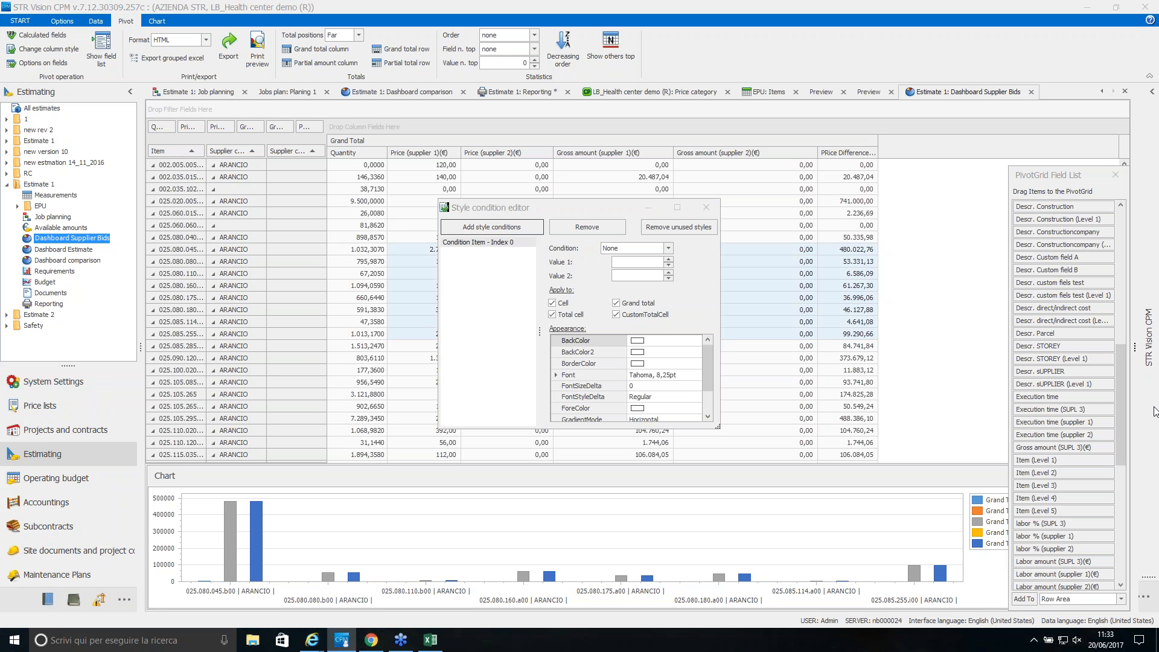